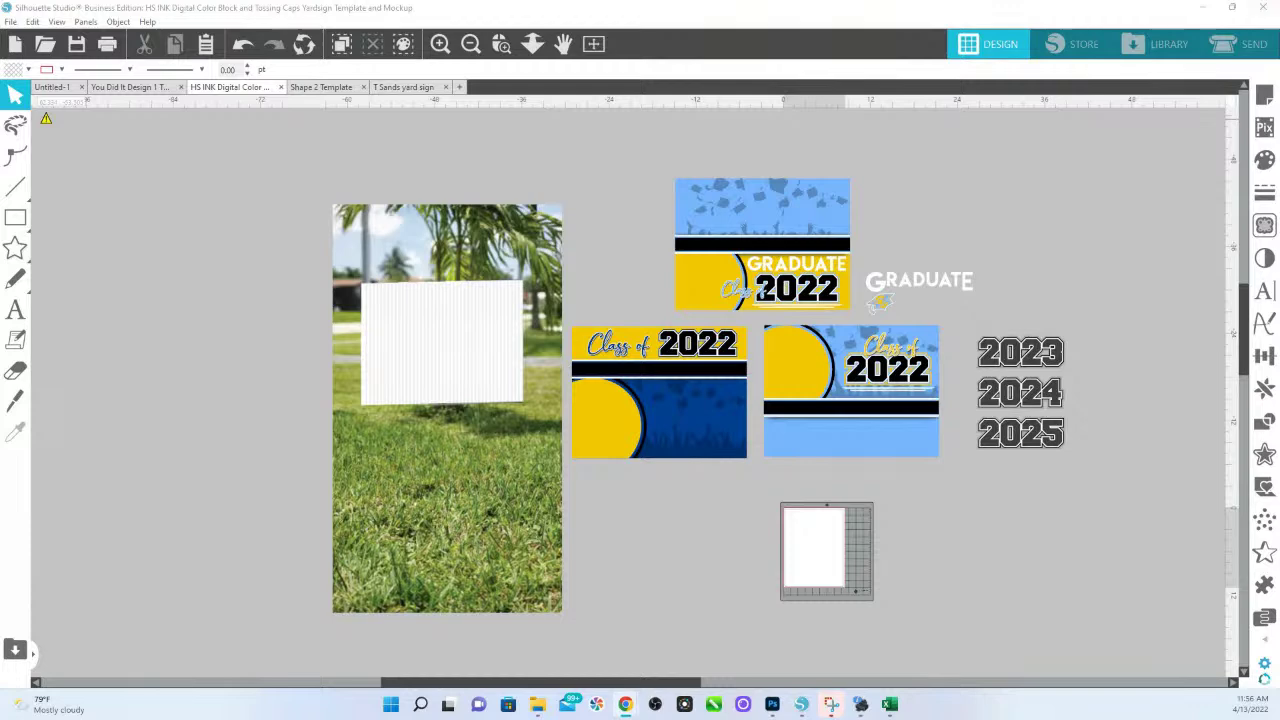
In the You Did It template, group the photo design, name and school text, and both graduate figures.
left_click(113, 90)
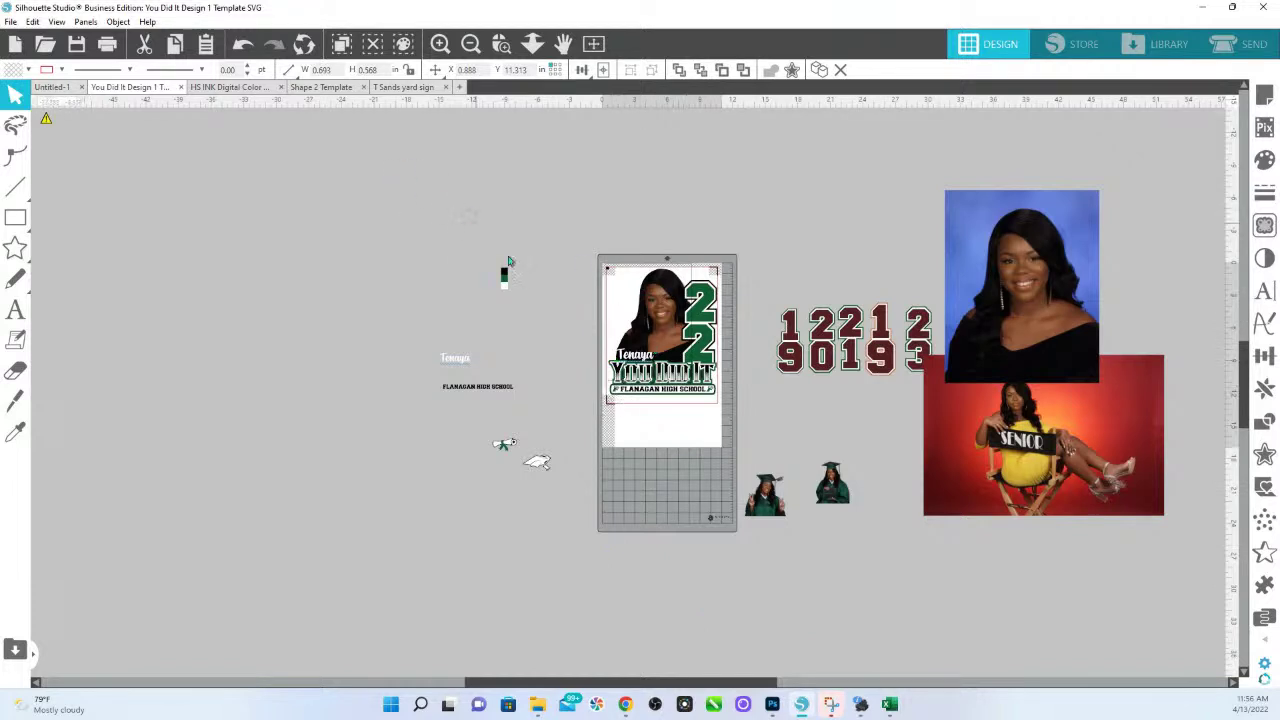
left_click(504, 278)
left_click(659, 311, "shift")
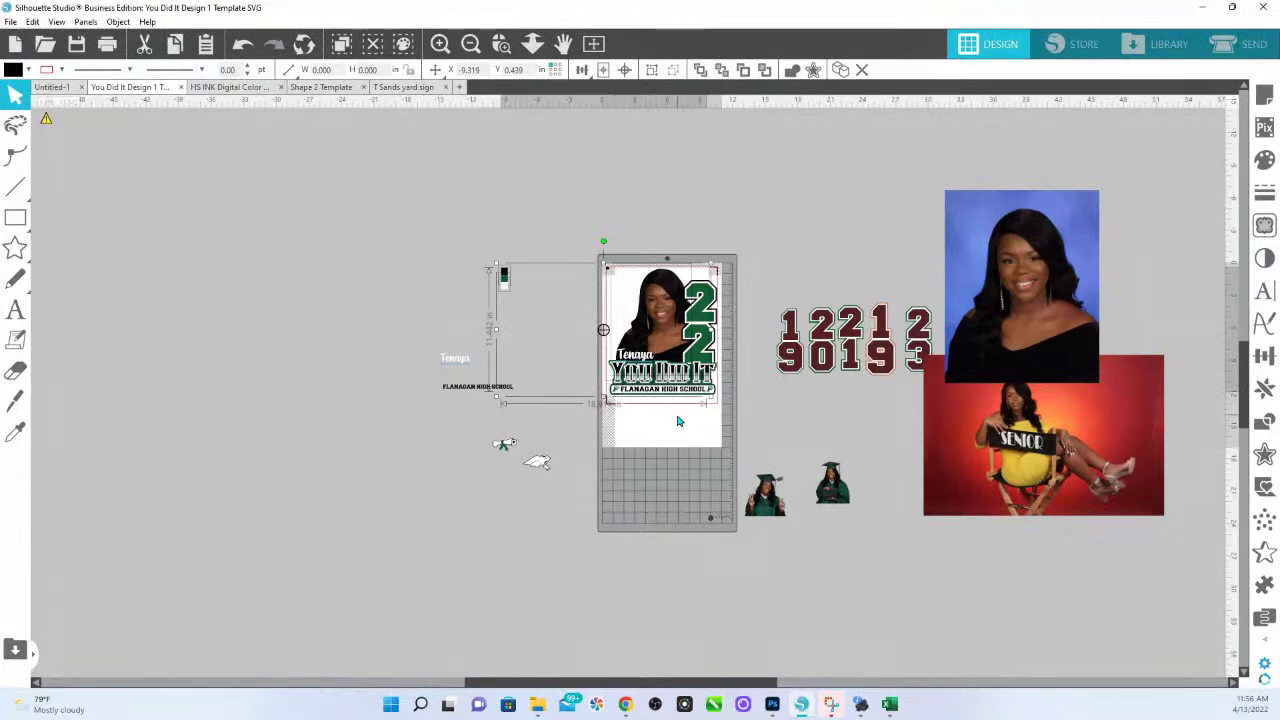
left_click_drag(417, 330, 514, 406)
left_click(766, 510, "shift")
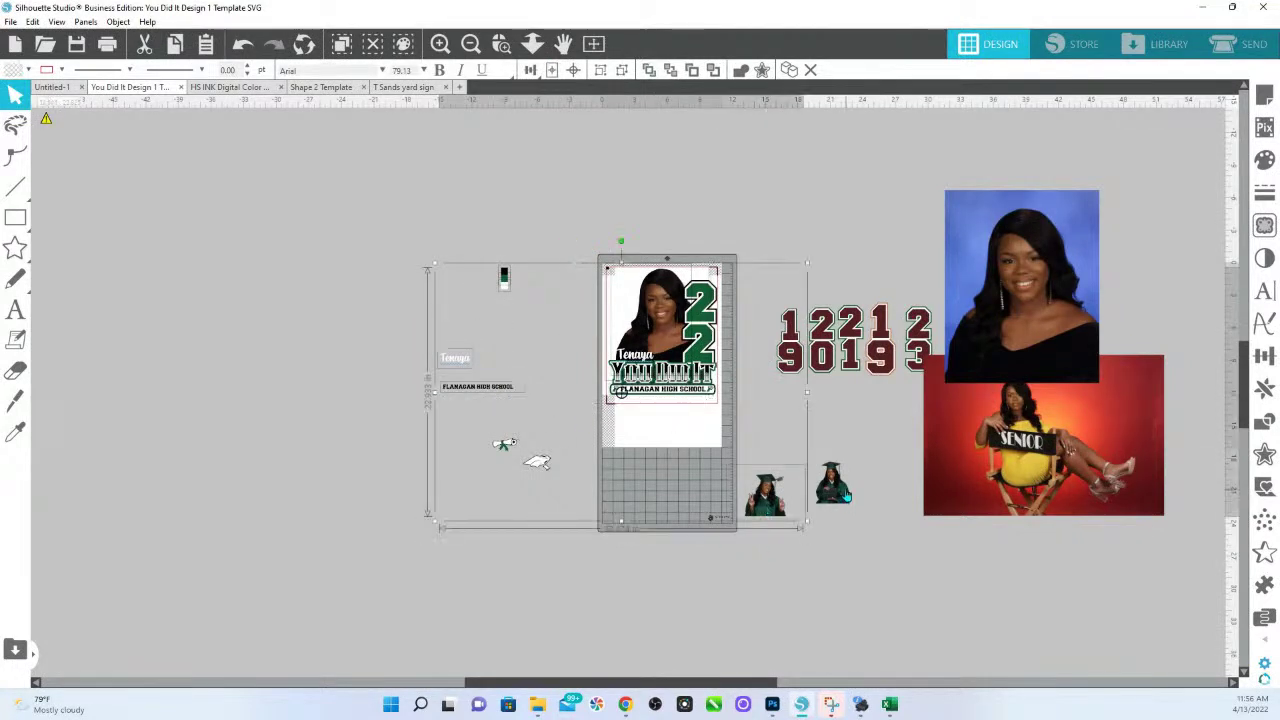
left_click(843, 496, "shift")
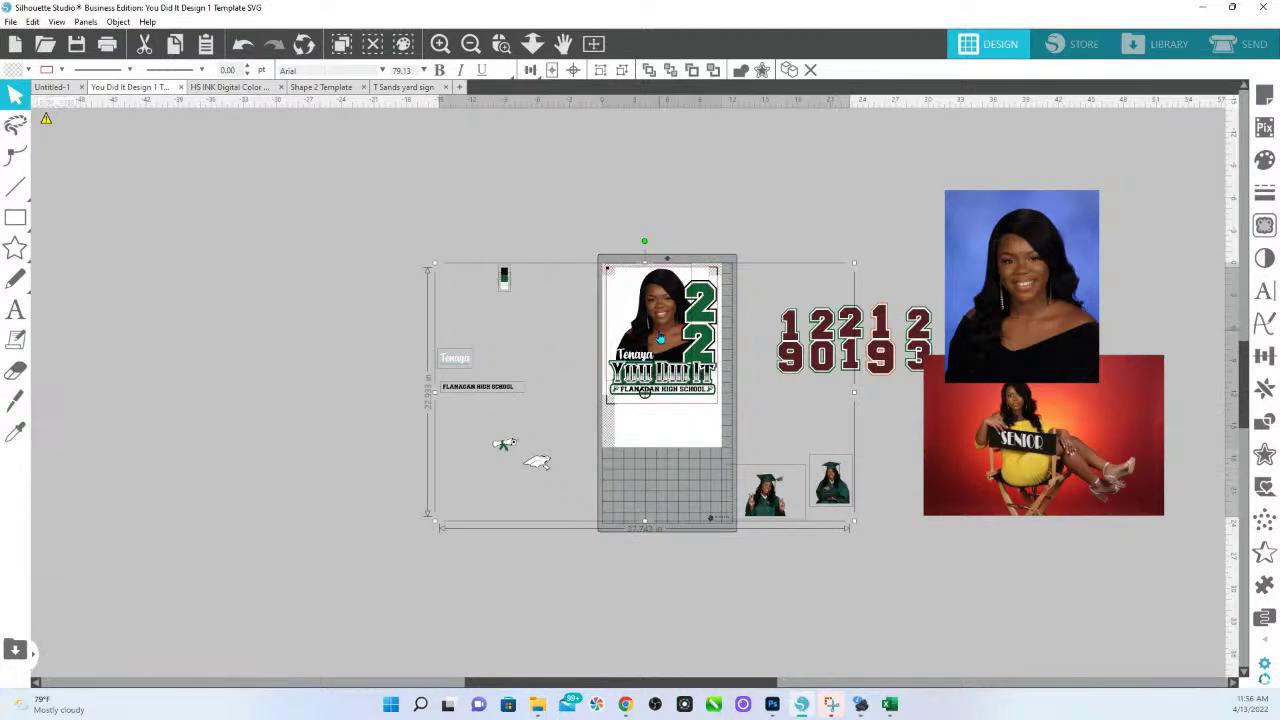
right_click(659, 331)
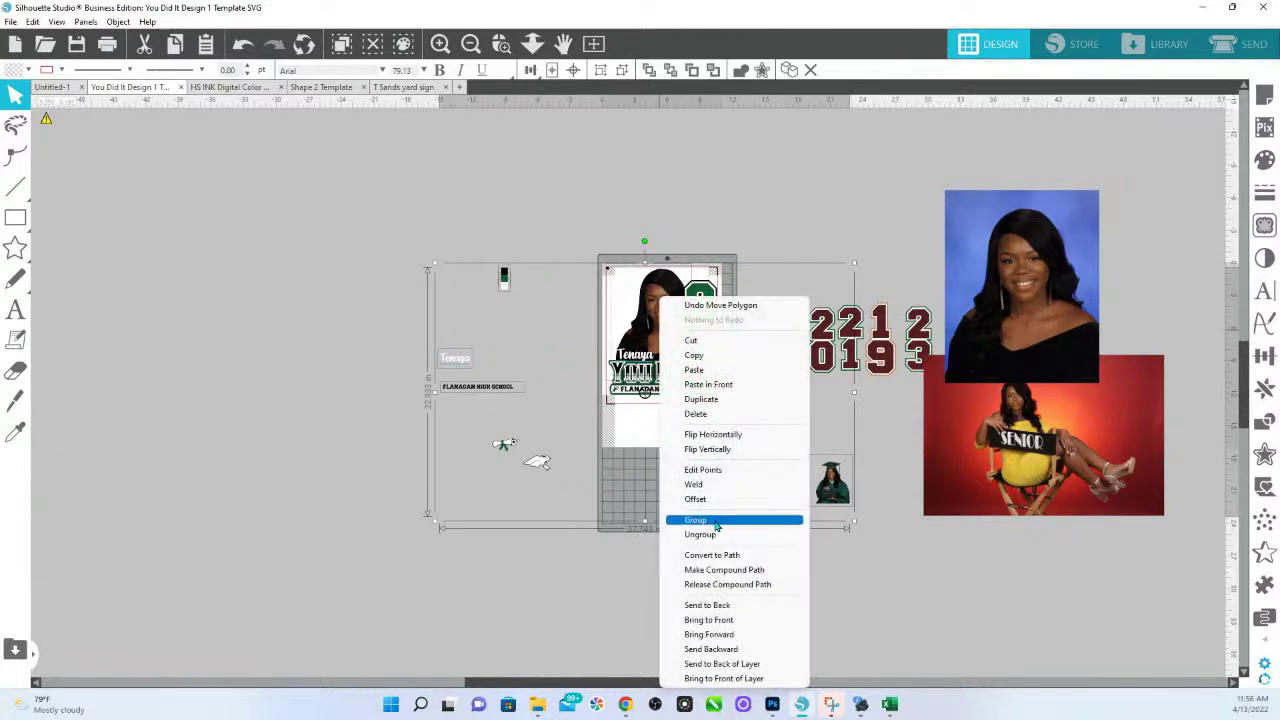
left_click(694, 355)
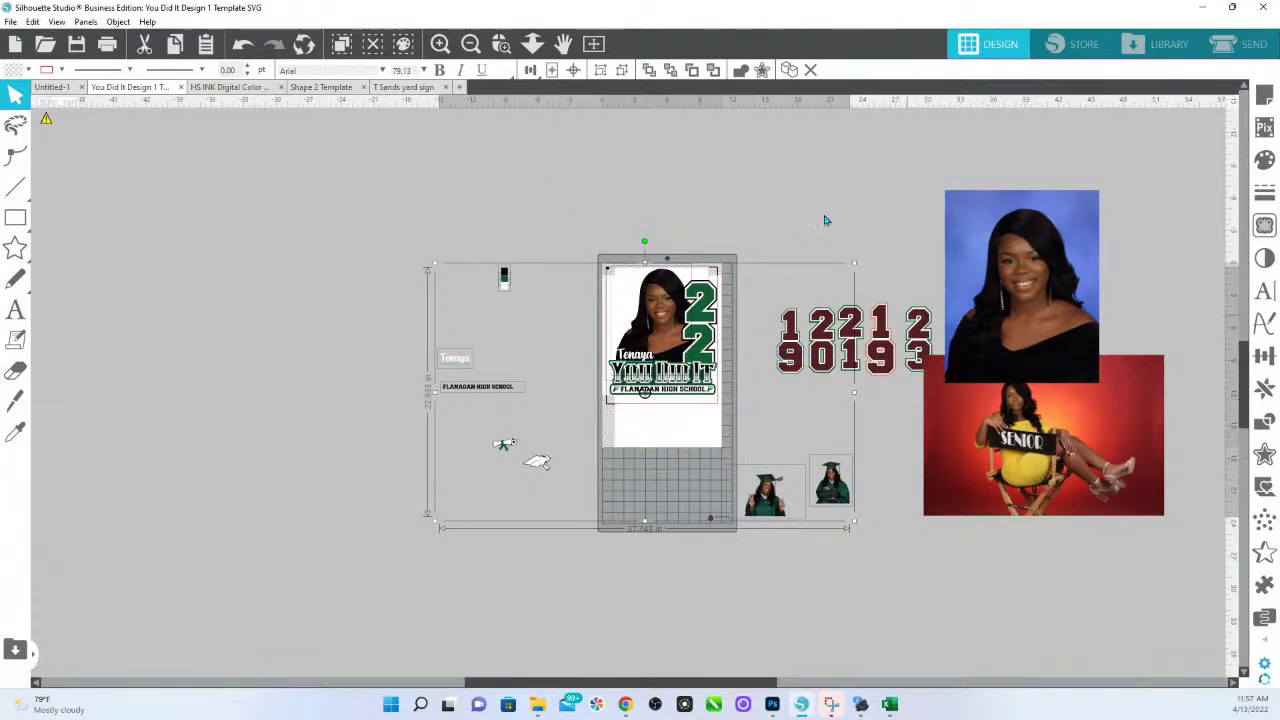
Add the red senior photo and blue-background portrait to the selection and copy everything.
left_click(1054, 450, "shift")
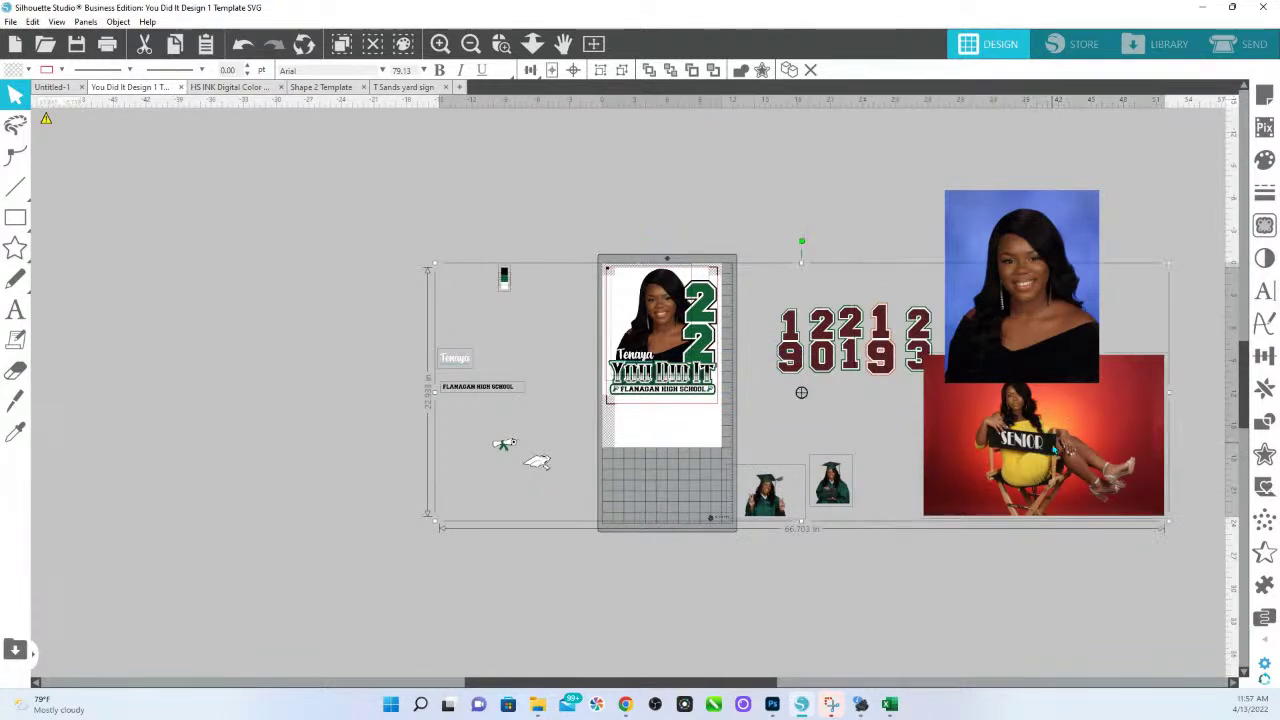
left_click(1051, 344, "shift")
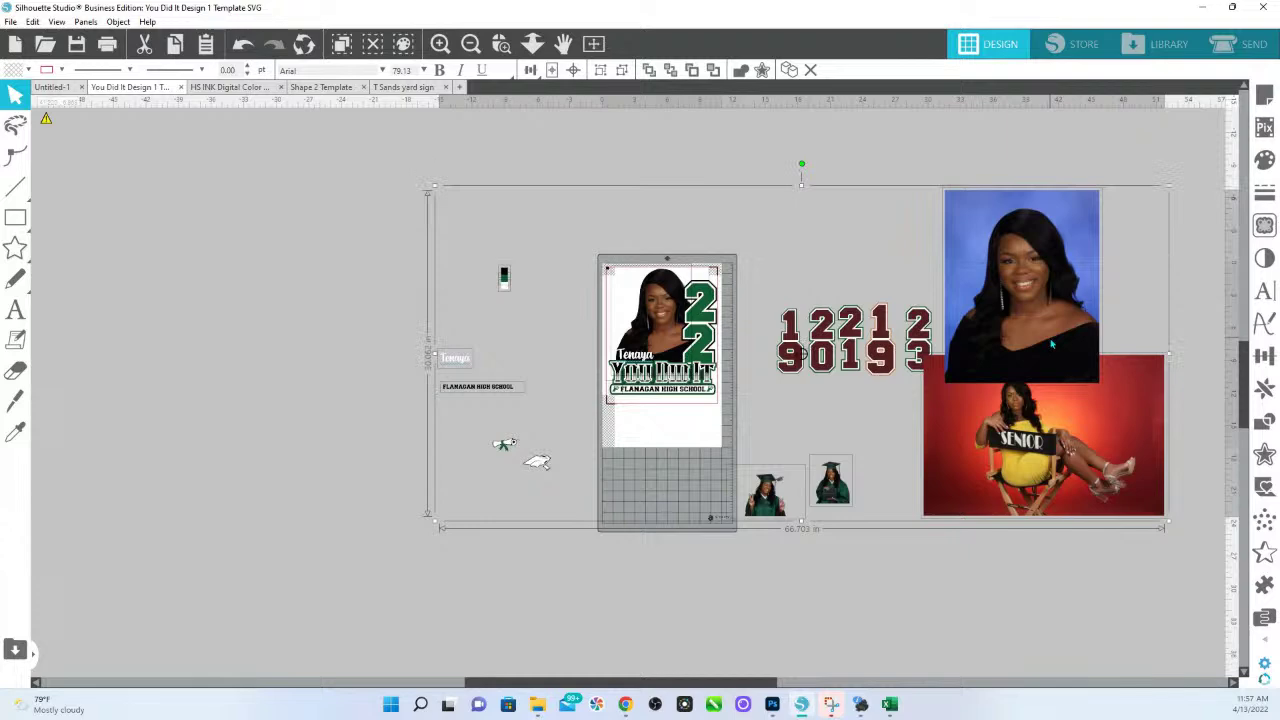
right_click(1051, 344)
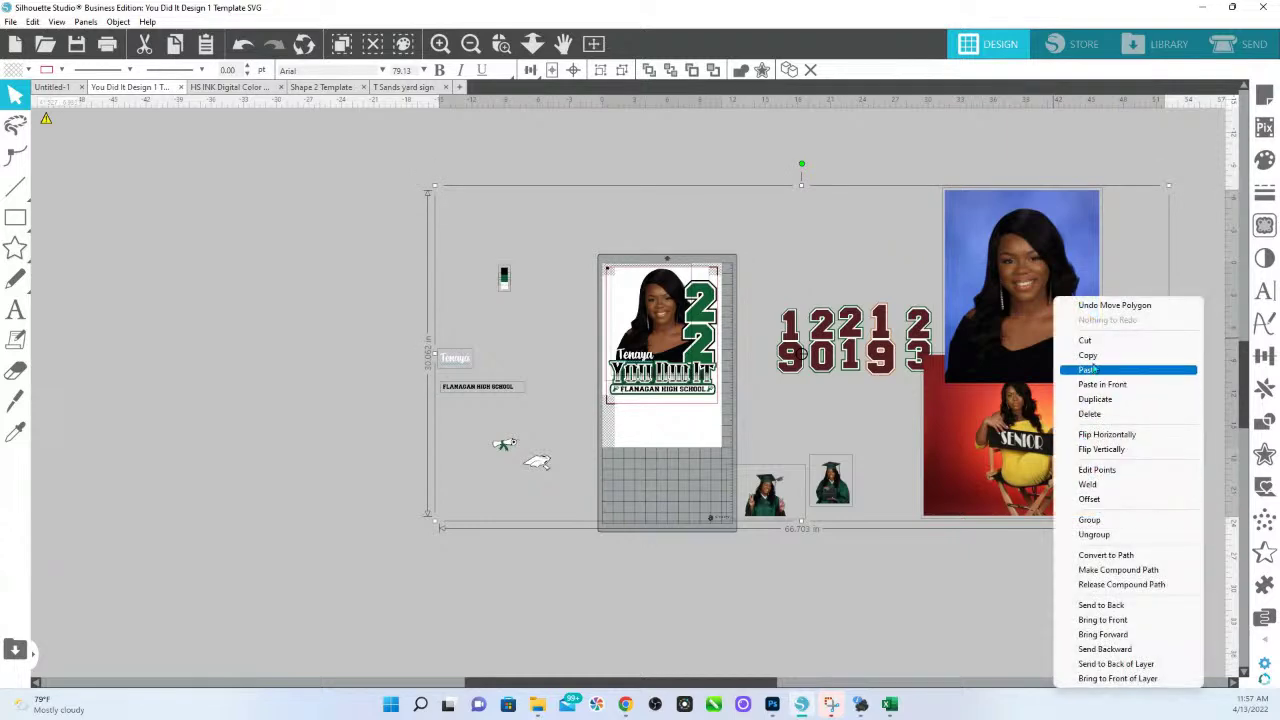
left_click(1093, 370)
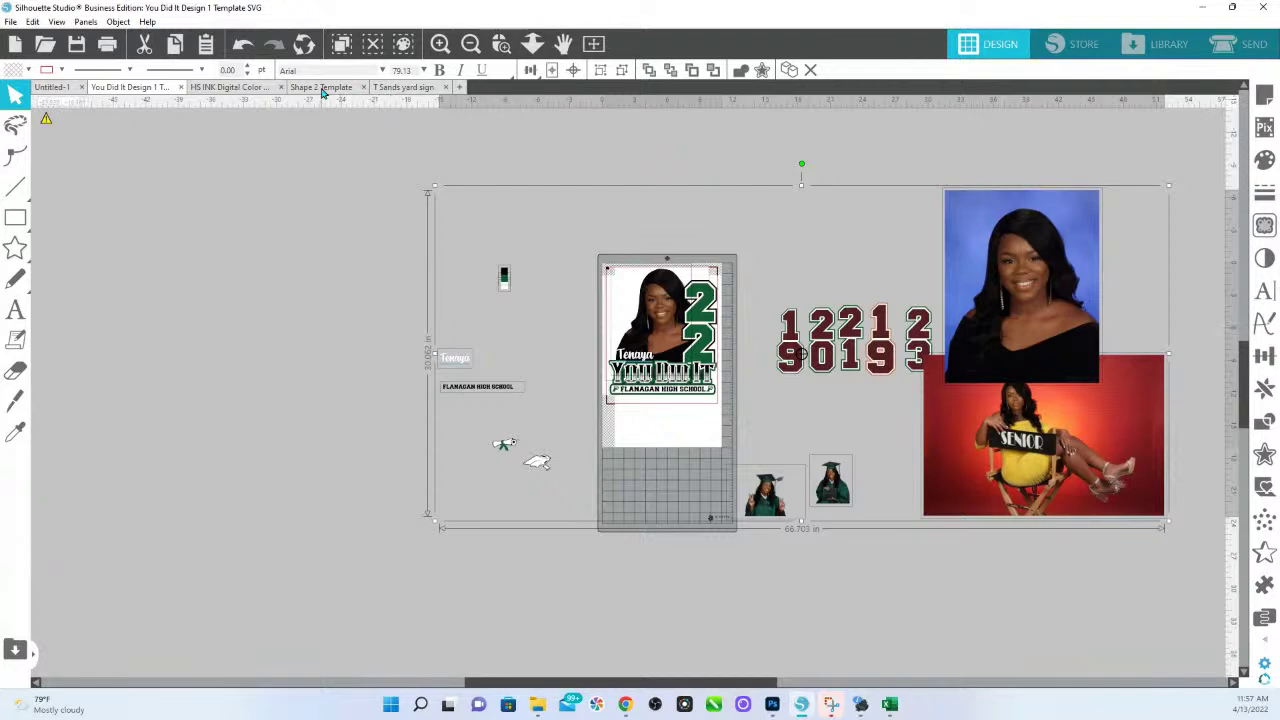
left_click(322, 89)
Paste the copied photos, text and figures into the Class of 2022 template, checking the earlier finished sign.
left_click(220, 89)
right_click(102, 256)
left_click(160, 325)
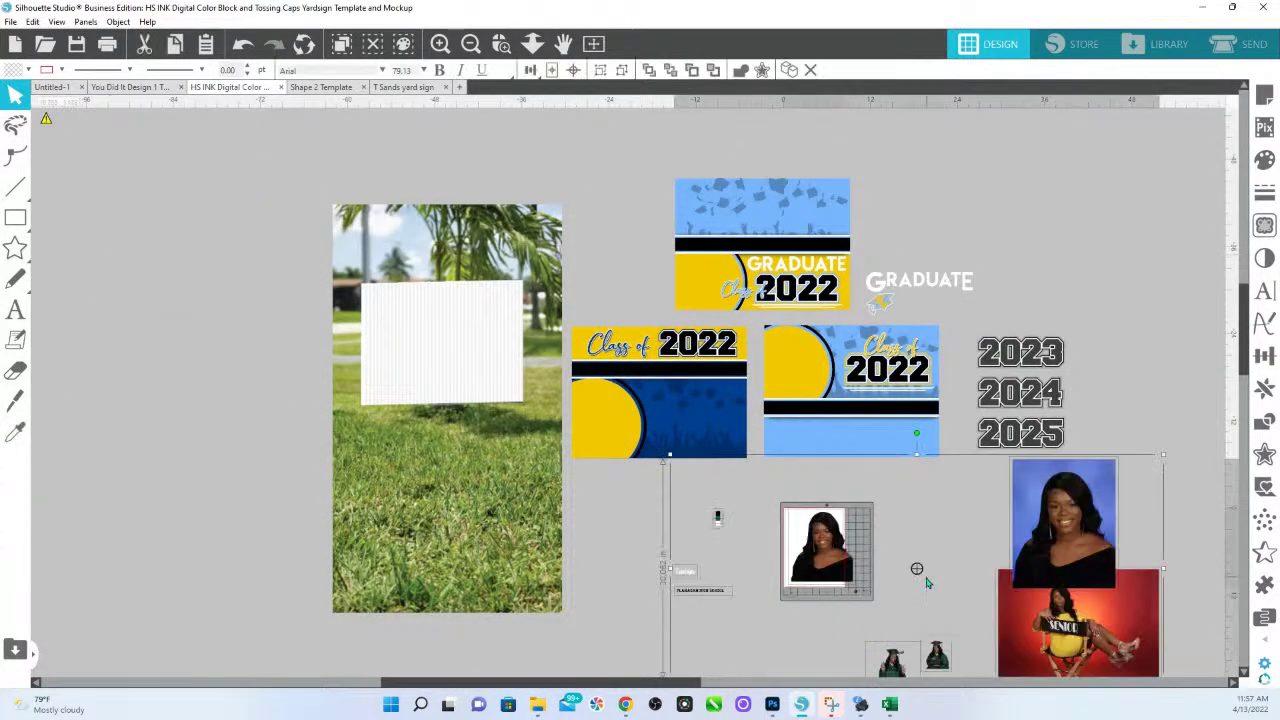
left_click(993, 221)
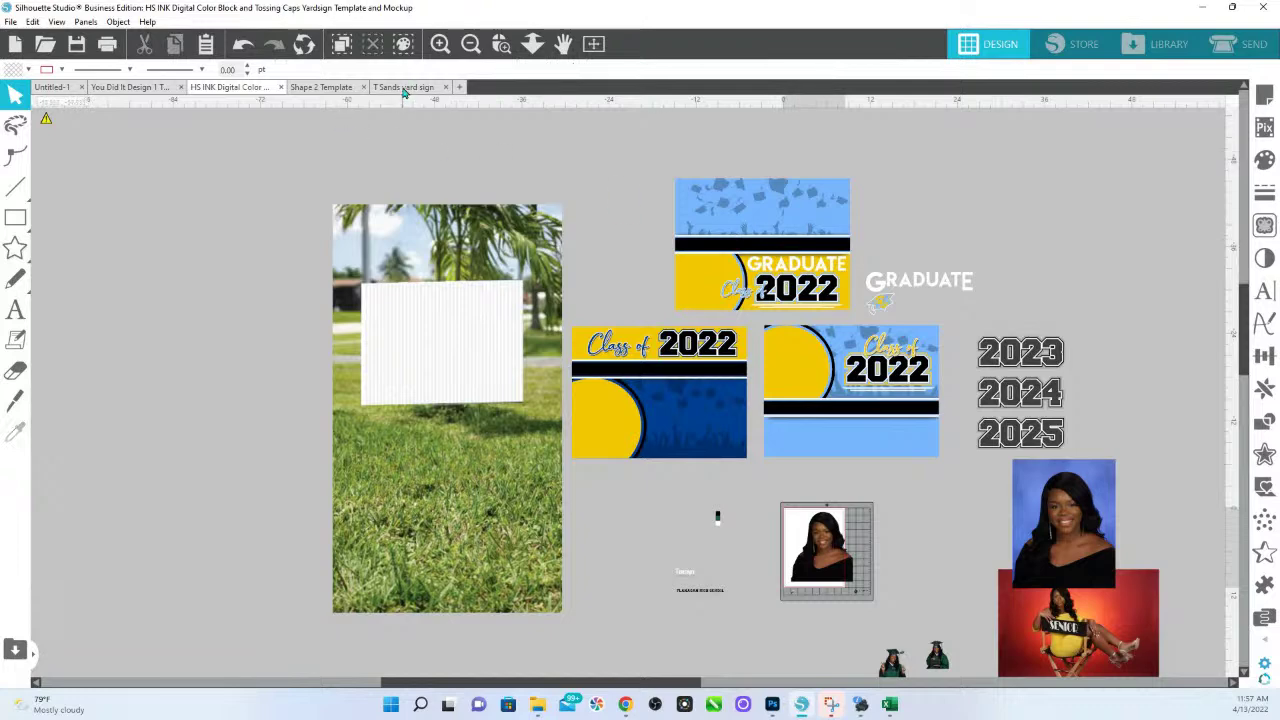
left_click(404, 88)
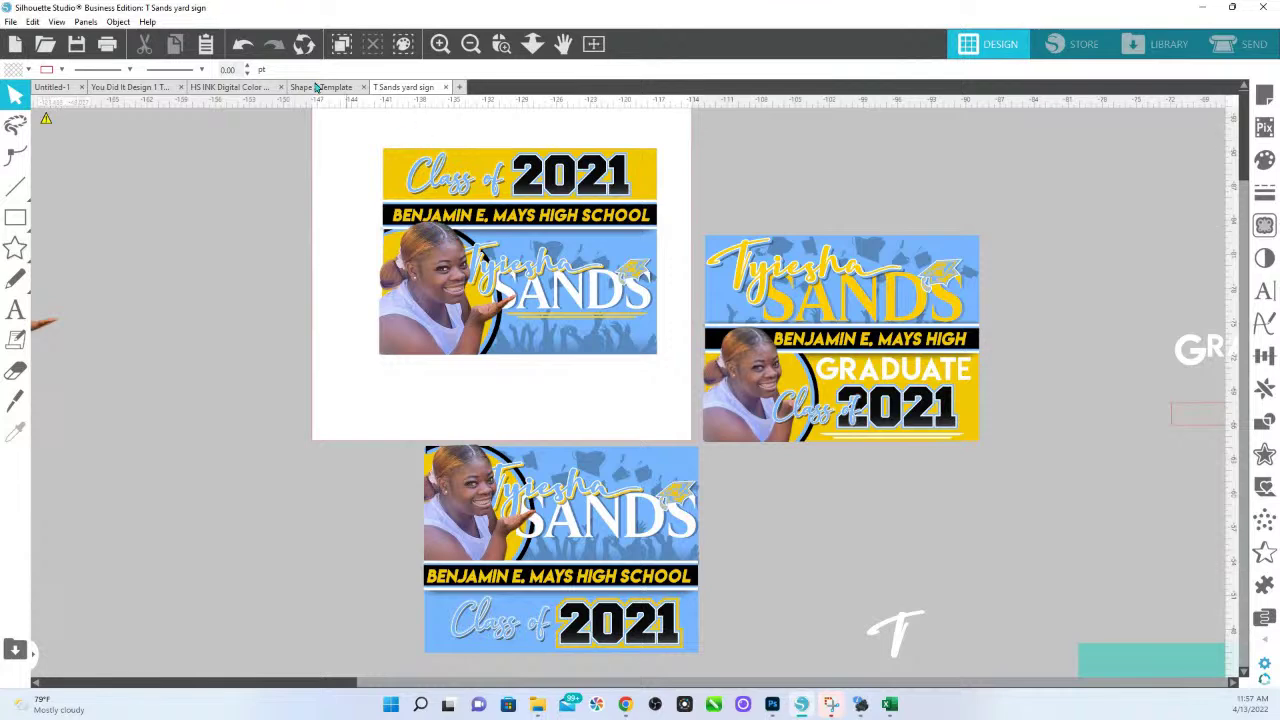
left_click(225, 88)
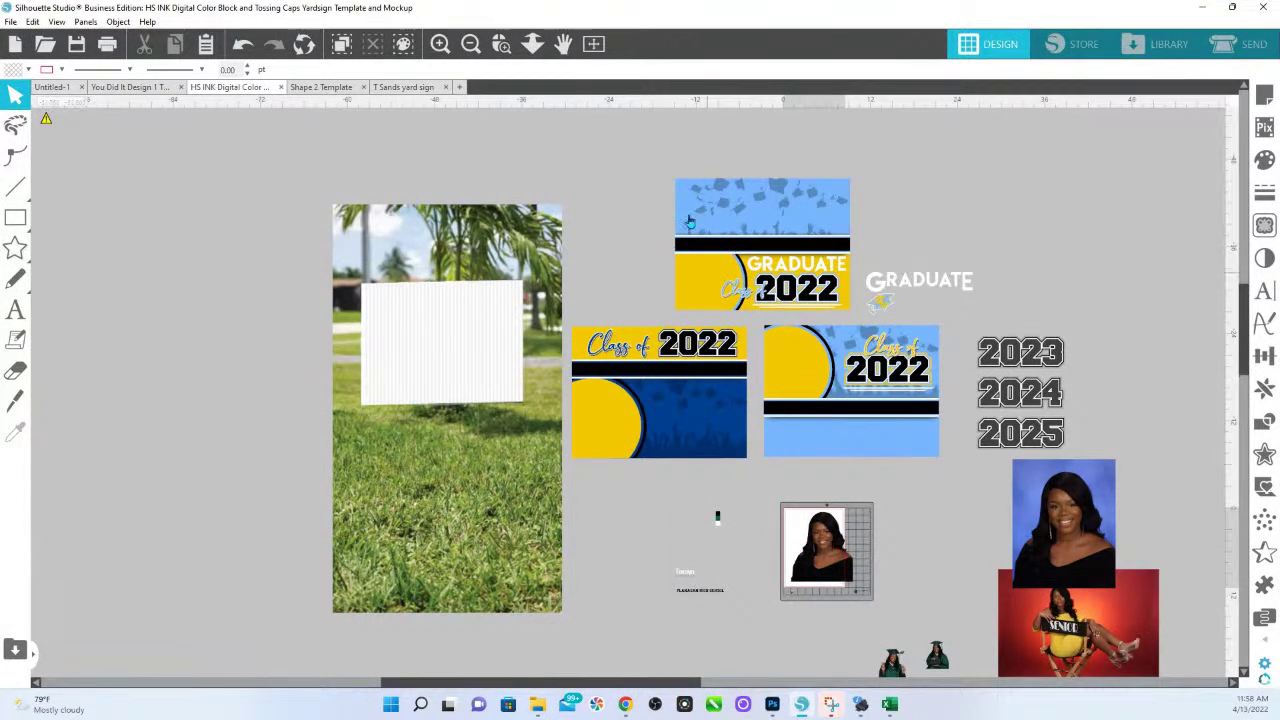
Zoom in on the dark-blue Class of 2022 sign and ungroup it.
left_click(501, 43)
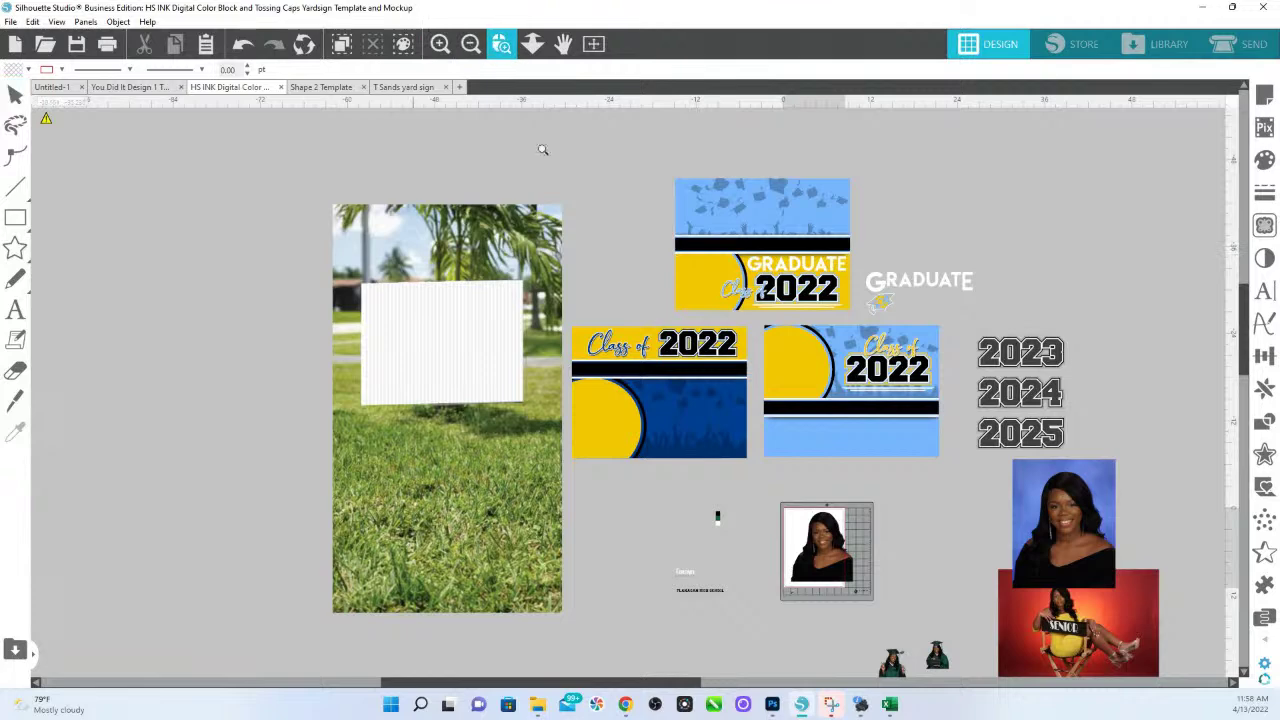
left_click_drag(801, 467, 810, 472)
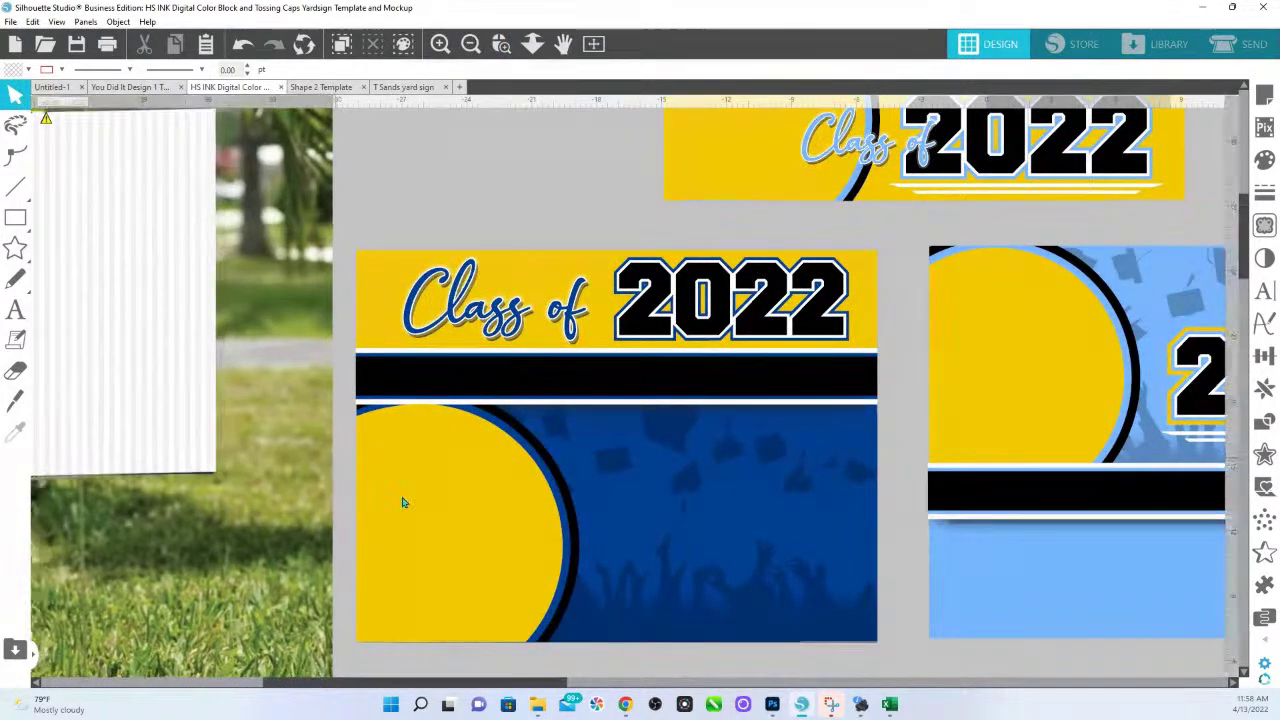
left_click(503, 574)
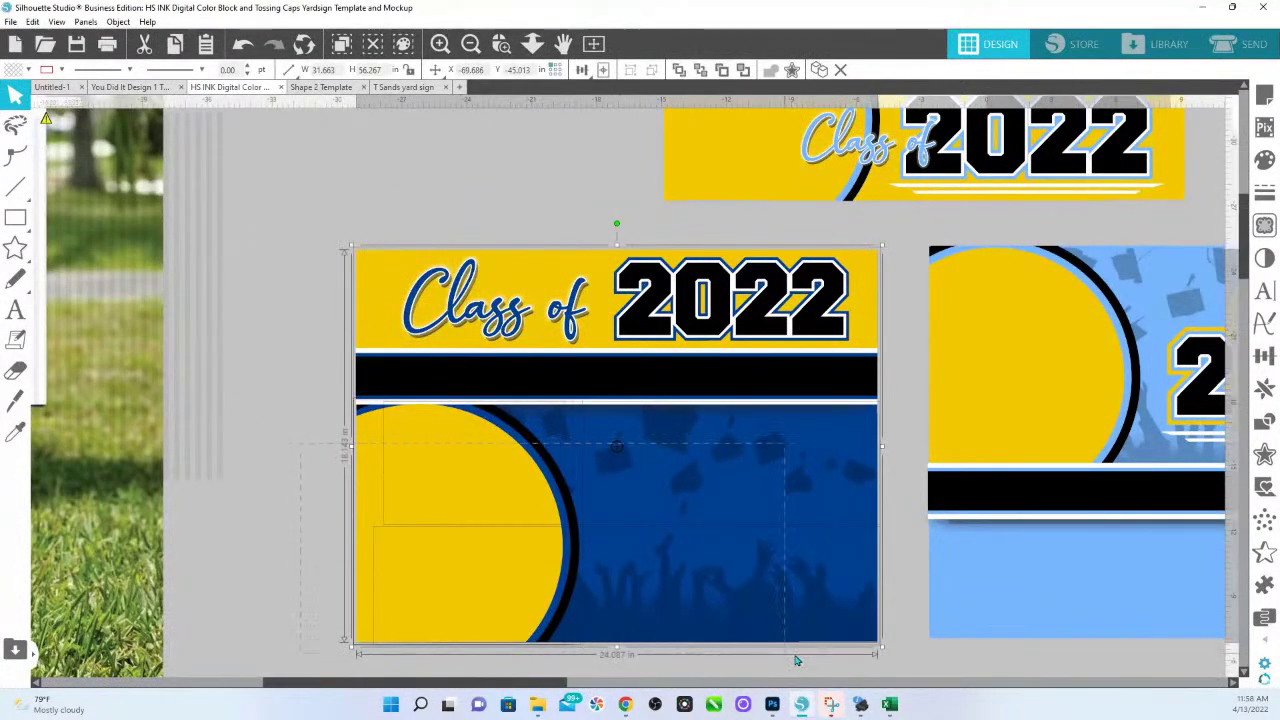
right_click(771, 609)
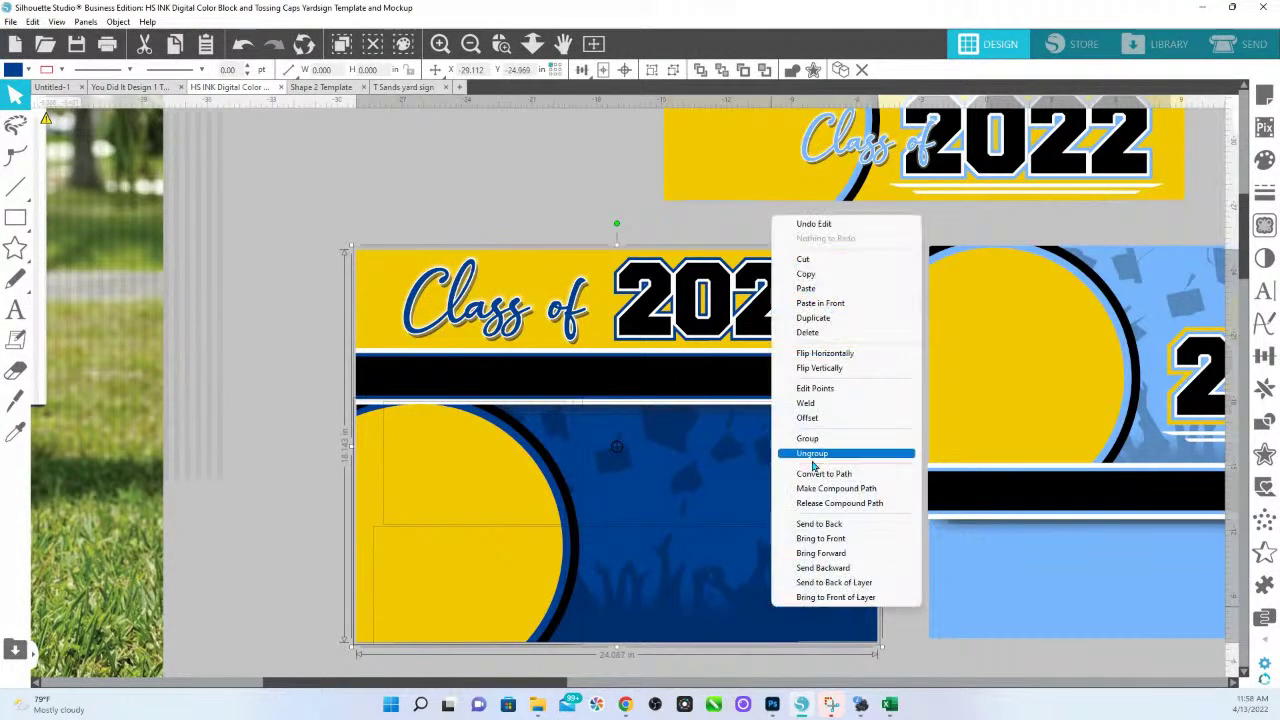
left_click(843, 525)
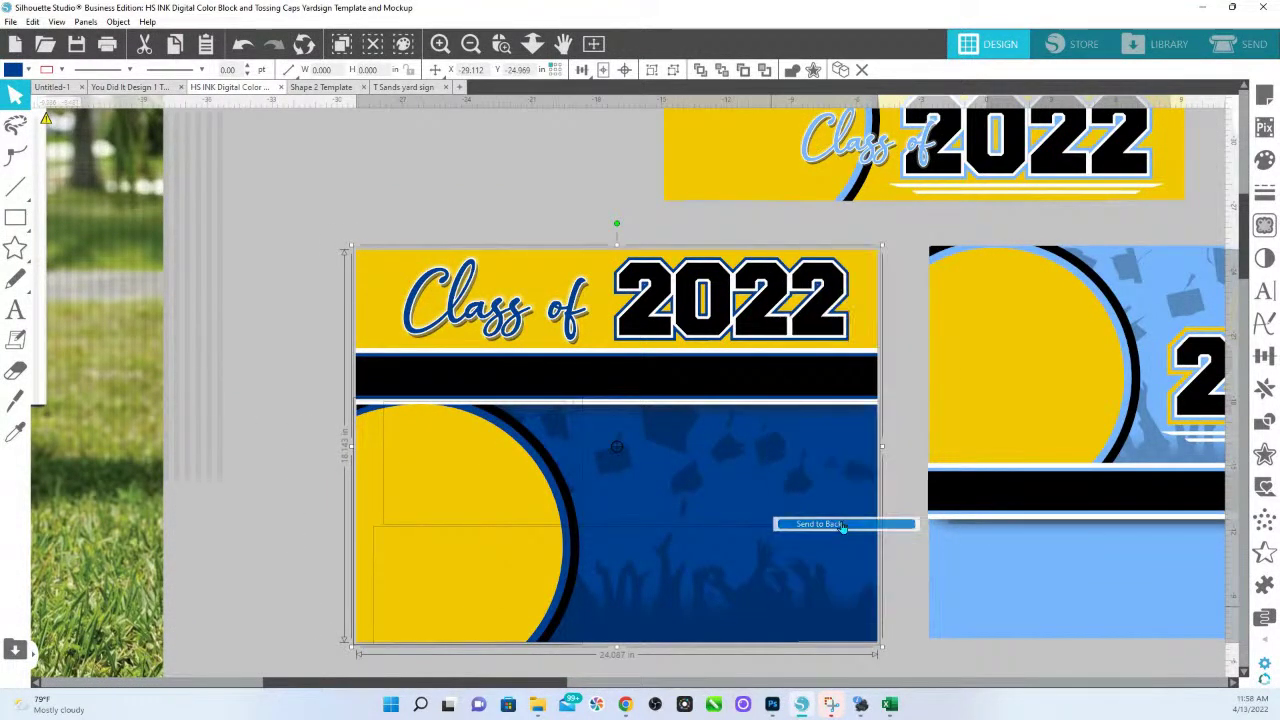
left_click(430, 167)
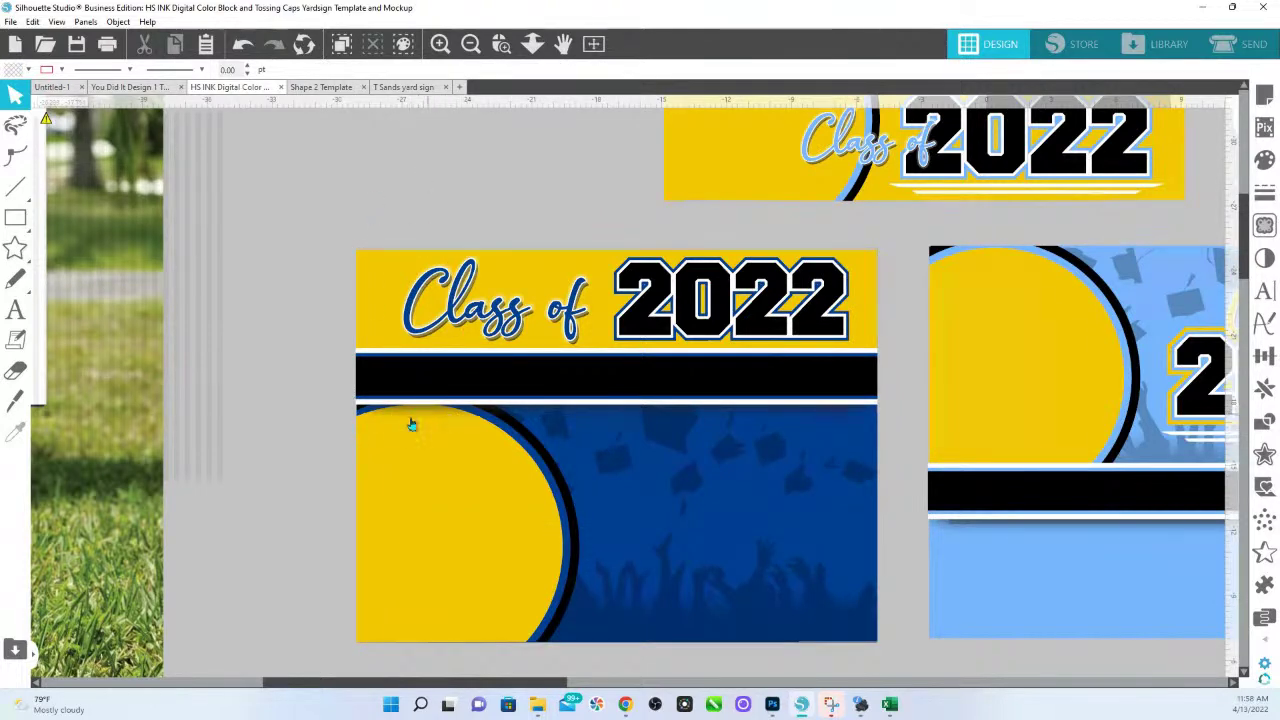
Select the yellow circle on its own, then zoom back out to the whole layout.
left_click(1090, 528)
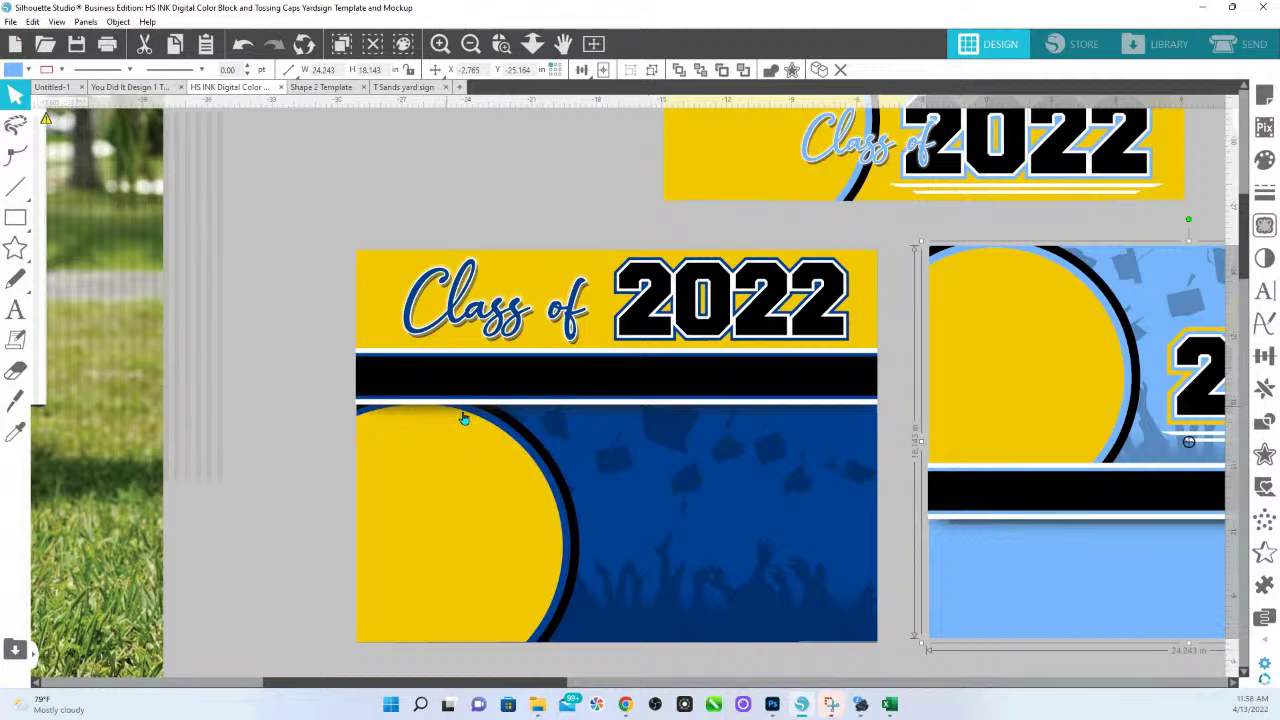
left_click(490, 470)
right_click(492, 472)
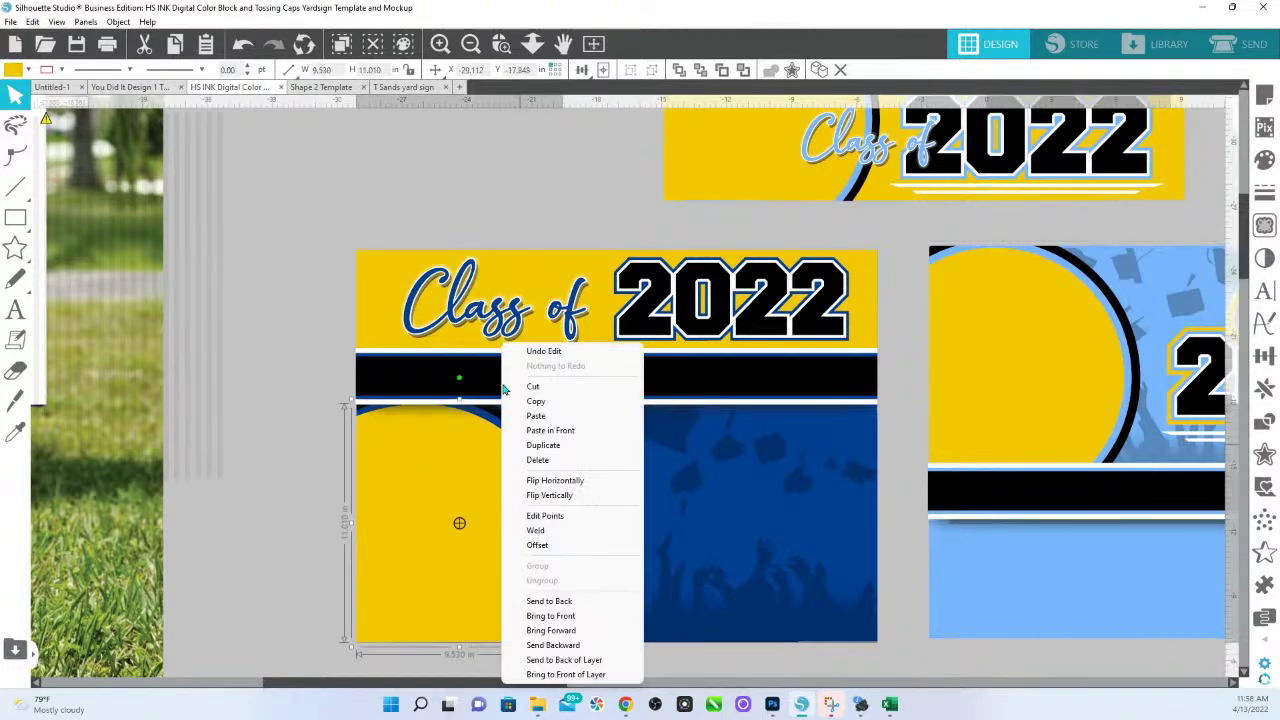
left_click(536, 46)
left_click_drag(520, 135, 388, 320)
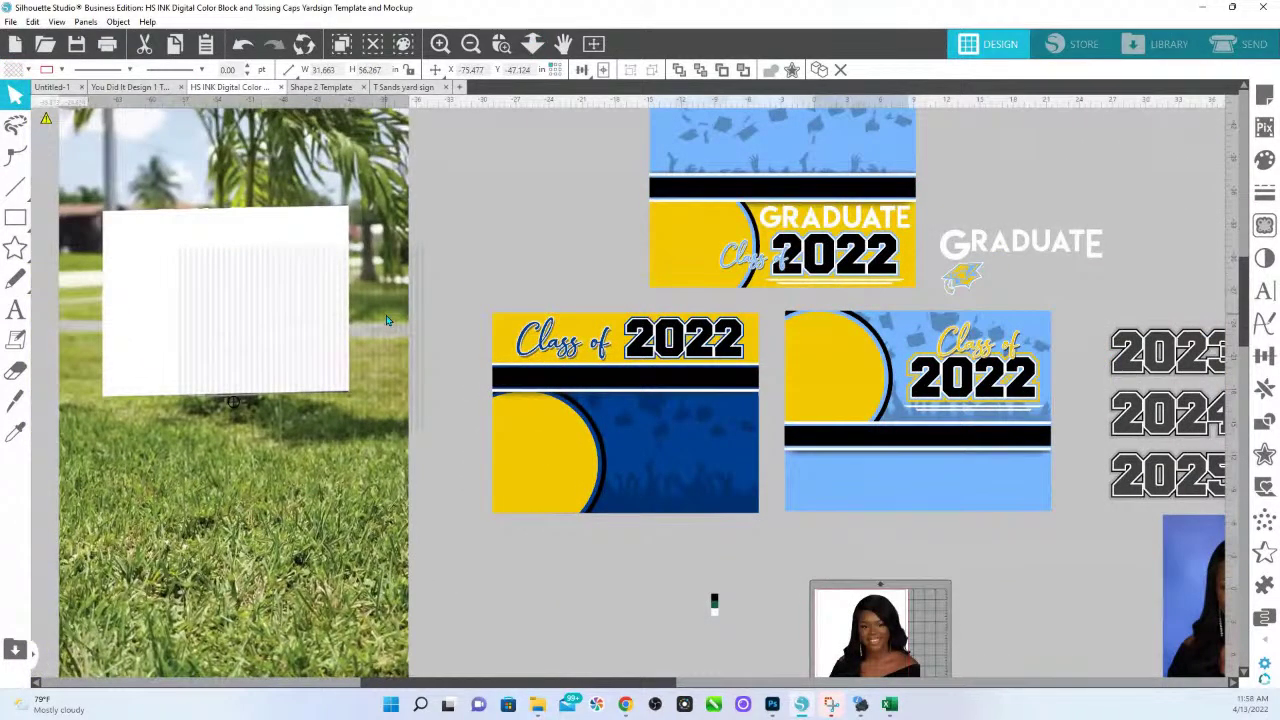
Select the lawn sign, colour swatches and pasted photo group in turn to find the school logo.
left_click(346, 328)
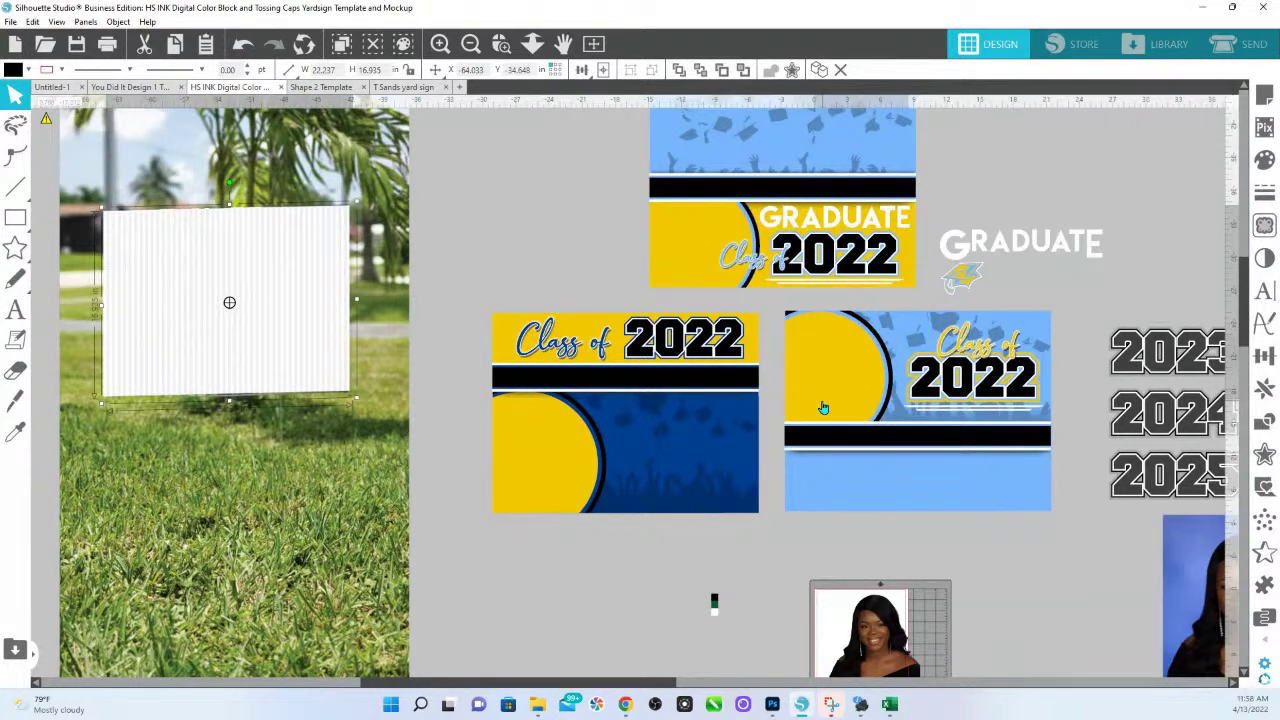
left_click(714, 598)
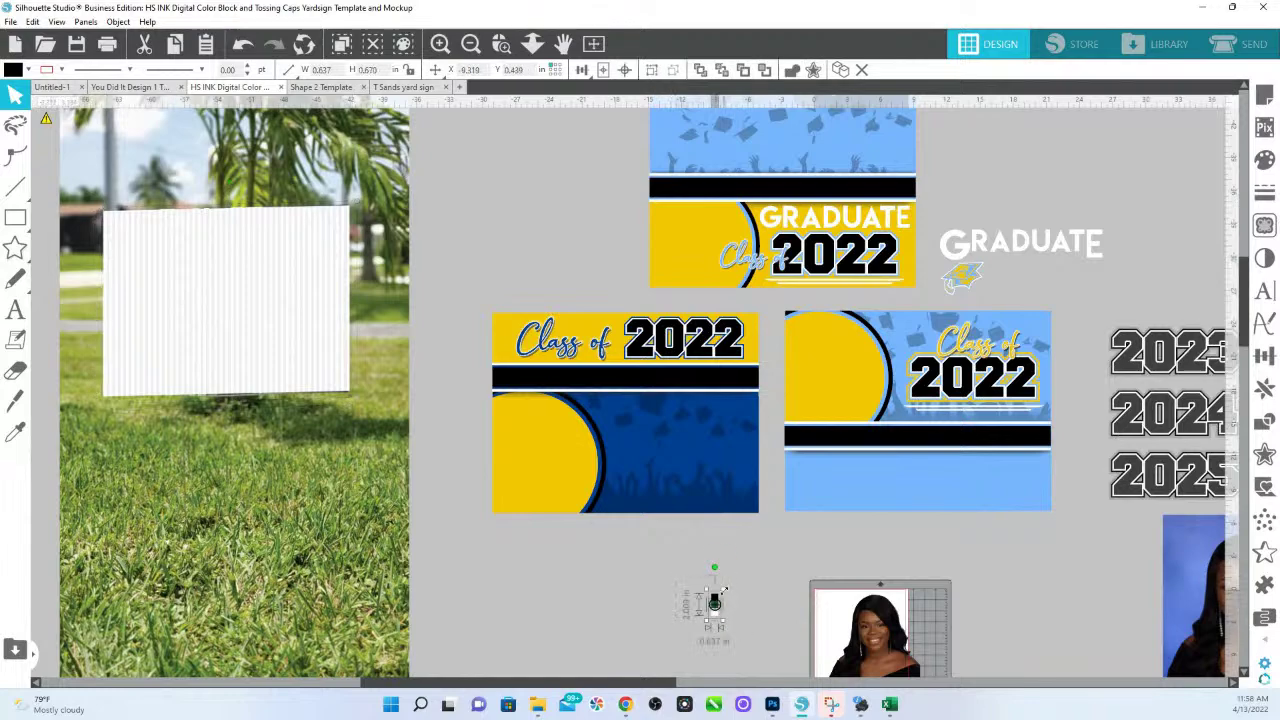
scroll(703, 619, "down", 3)
left_click(747, 572)
left_click(838, 572)
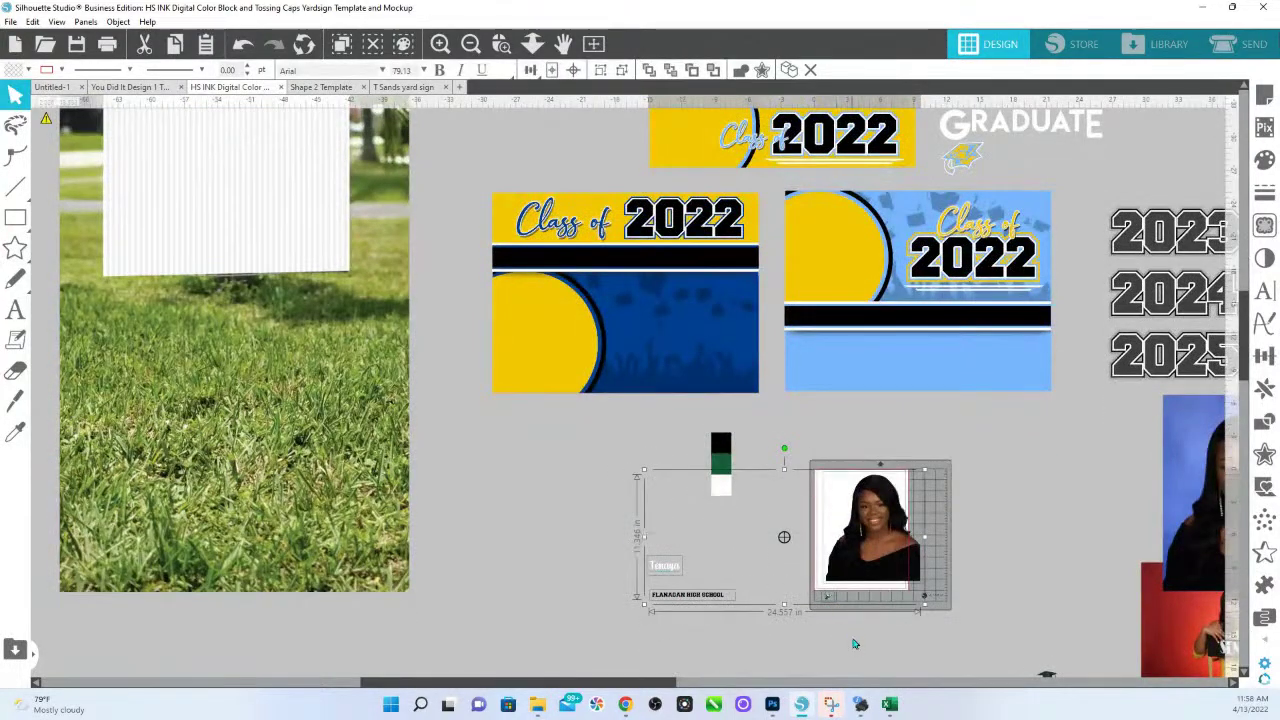
left_click(854, 644)
Enlarge the eagle F logo to about 8.4 in and move the graduate figures beside the portrait.
left_click(829, 600)
left_click_drag(834, 604, 658, 495)
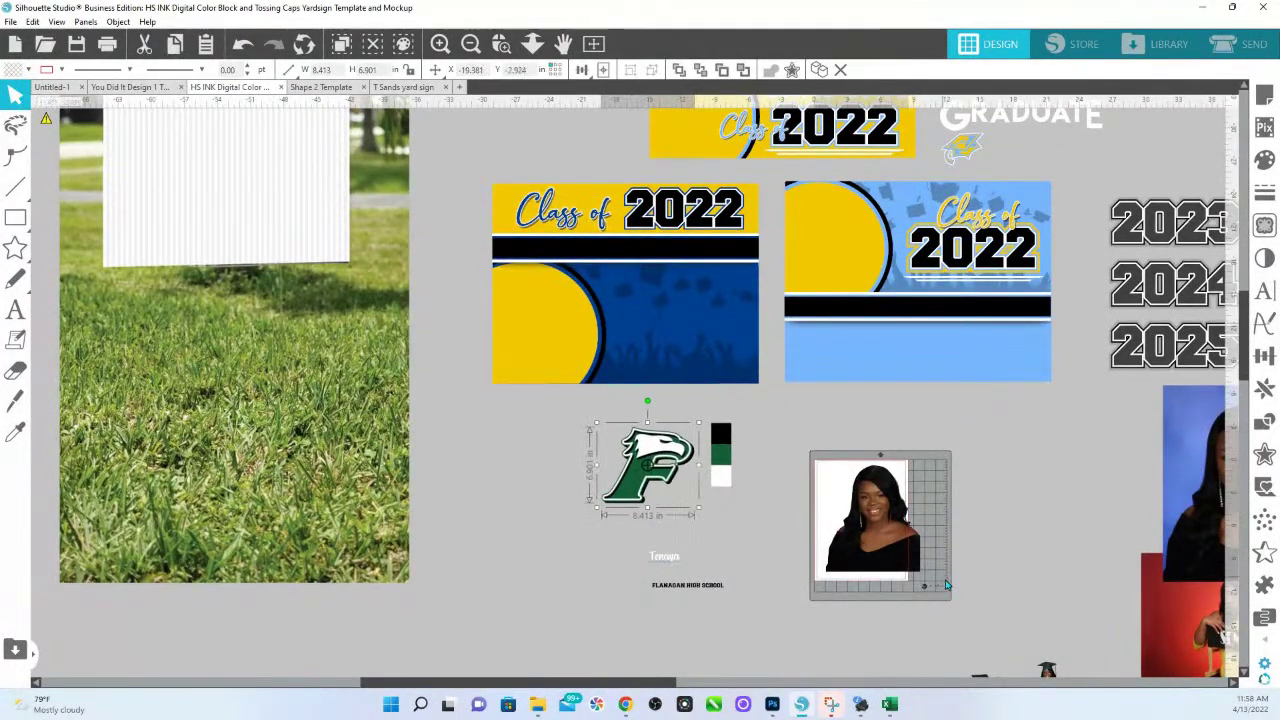
scroll(658, 495, "down", 2)
scroll(995, 642, "down", 1)
left_click_drag(940, 645, 1063, 451)
scroll(948, 366, "up", 3)
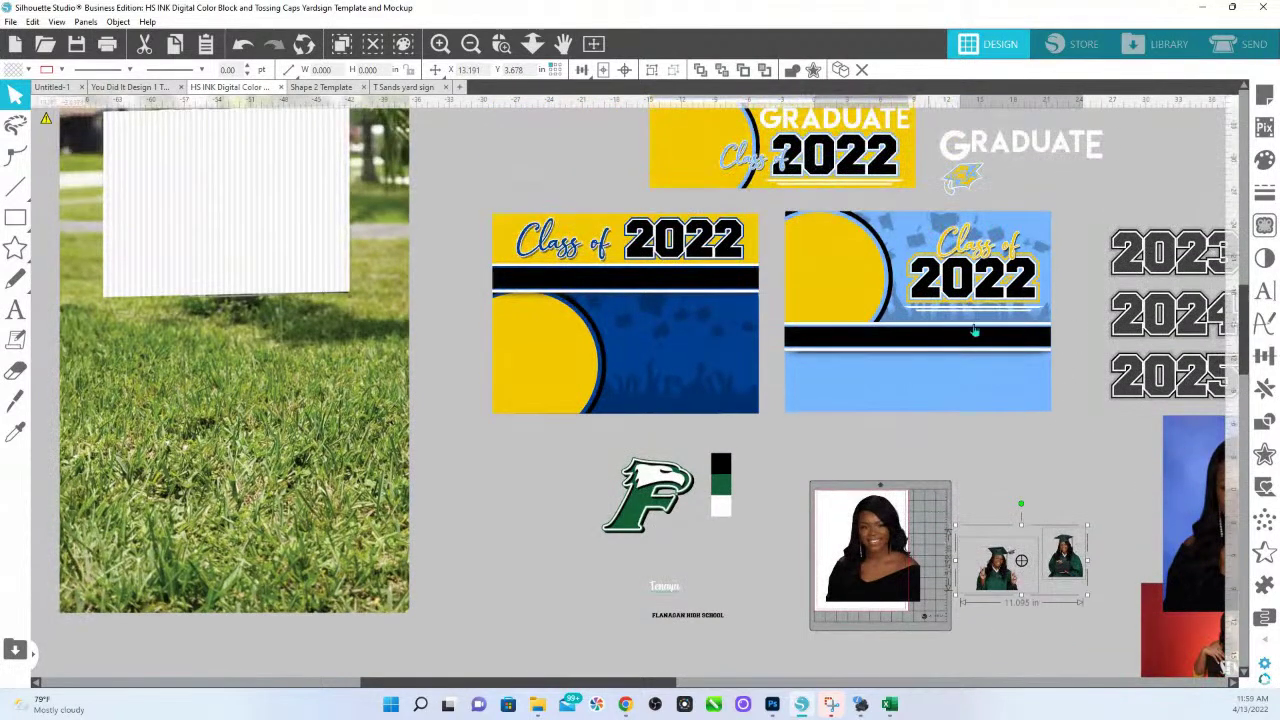
Ungroup the light-blue Class of 2022 sign into its separate parts, undoing a stray change.
left_click(1000, 390)
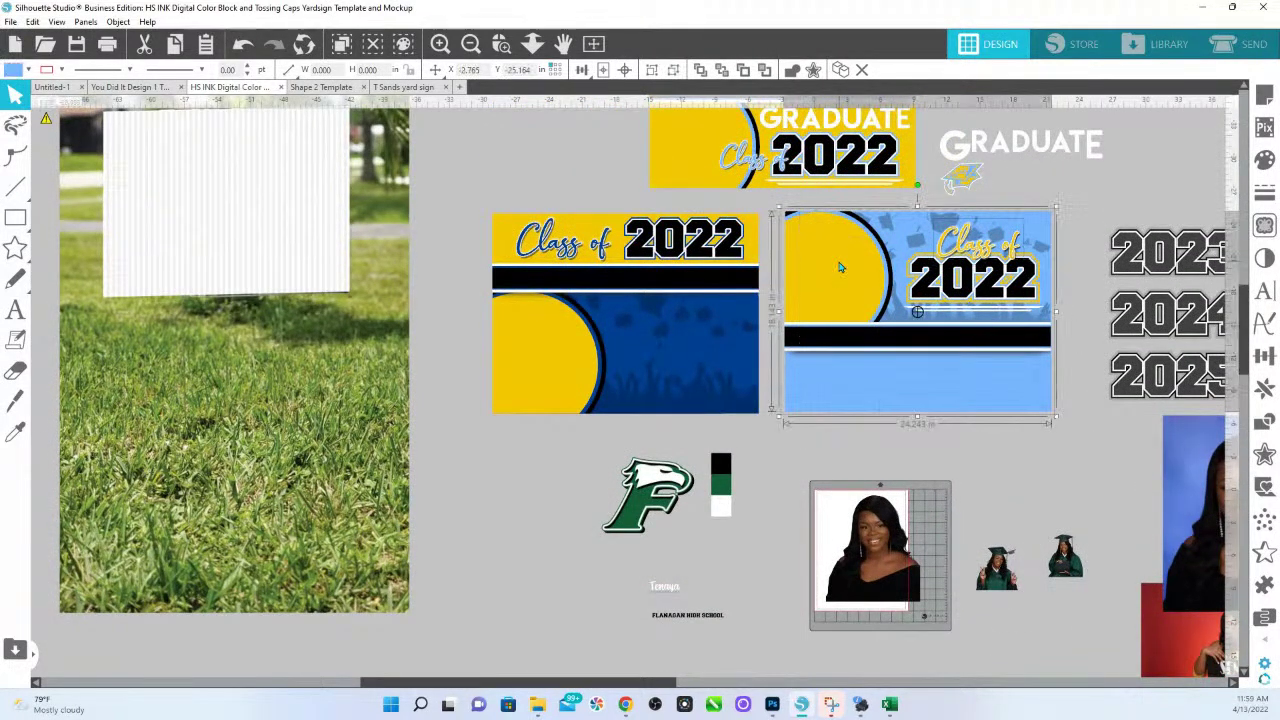
right_click(838, 262)
left_click(900, 485)
right_click(968, 372)
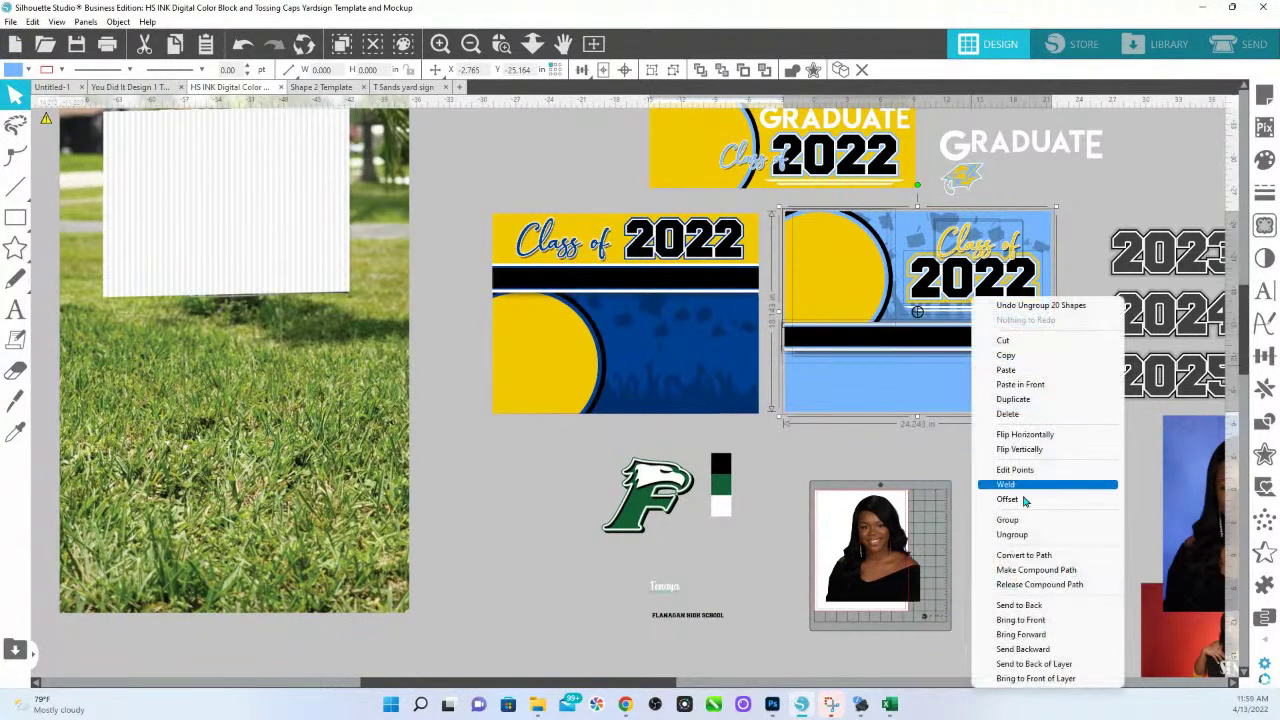
left_click(1012, 534)
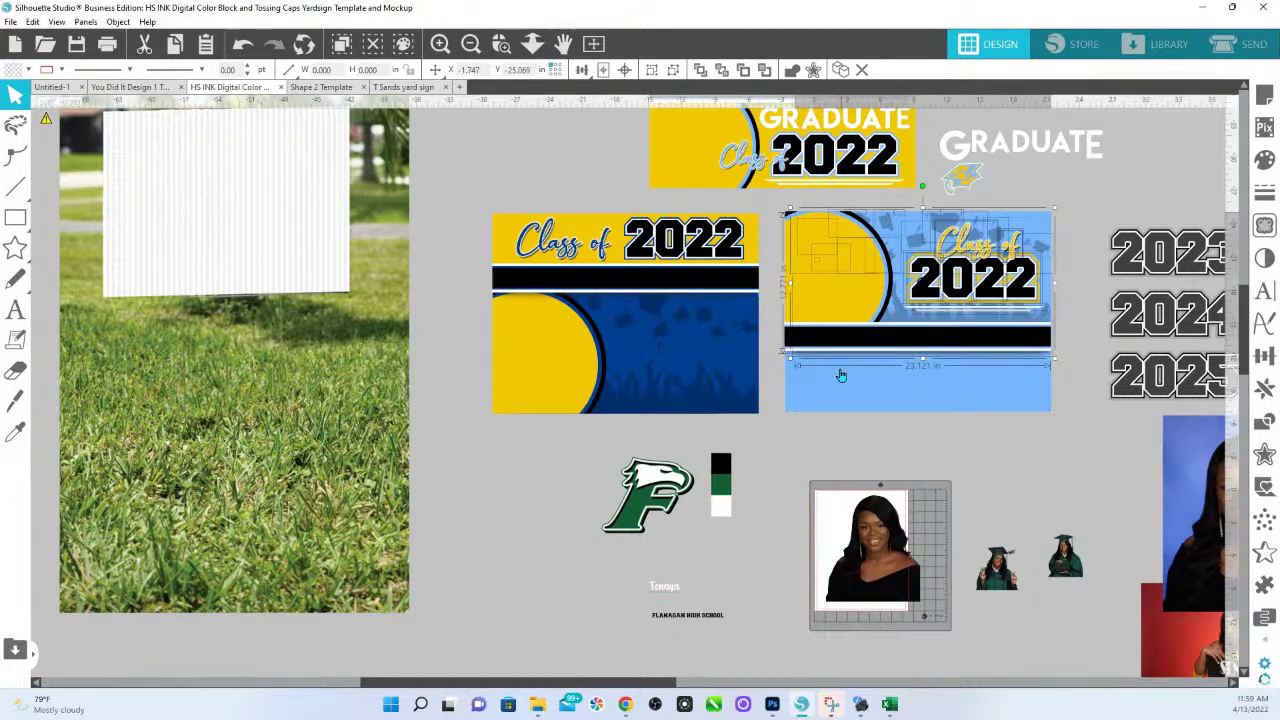
key("z")
key("ctrl+z")
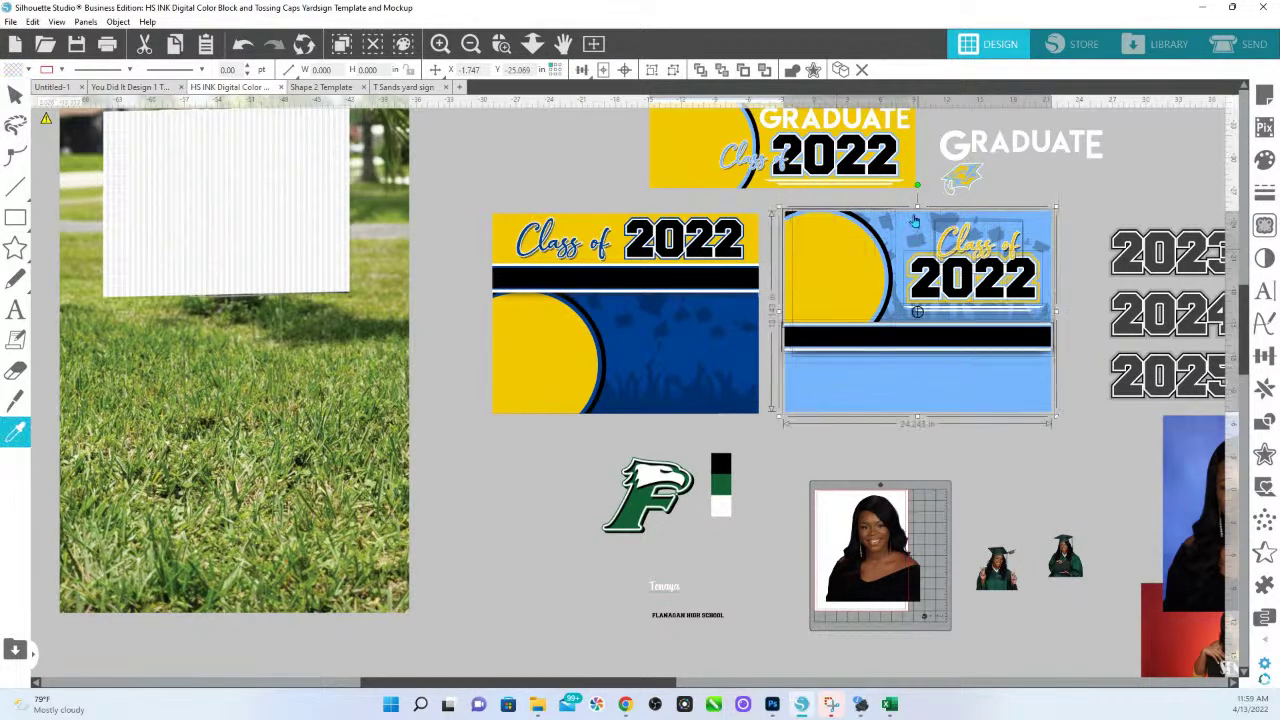
left_click(978, 240)
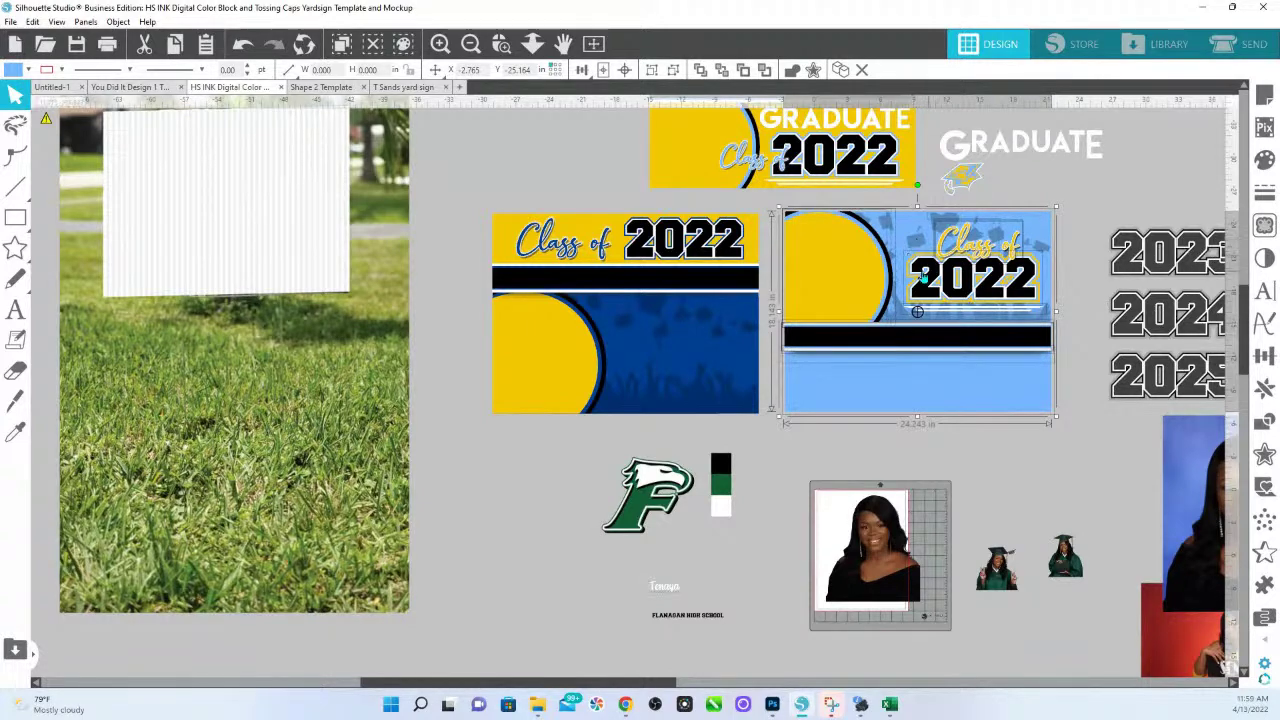
Ungroup the design again, eyedrop the green swatch onto its light-blue areas, and move the swatches beside it.
right_click(927, 281)
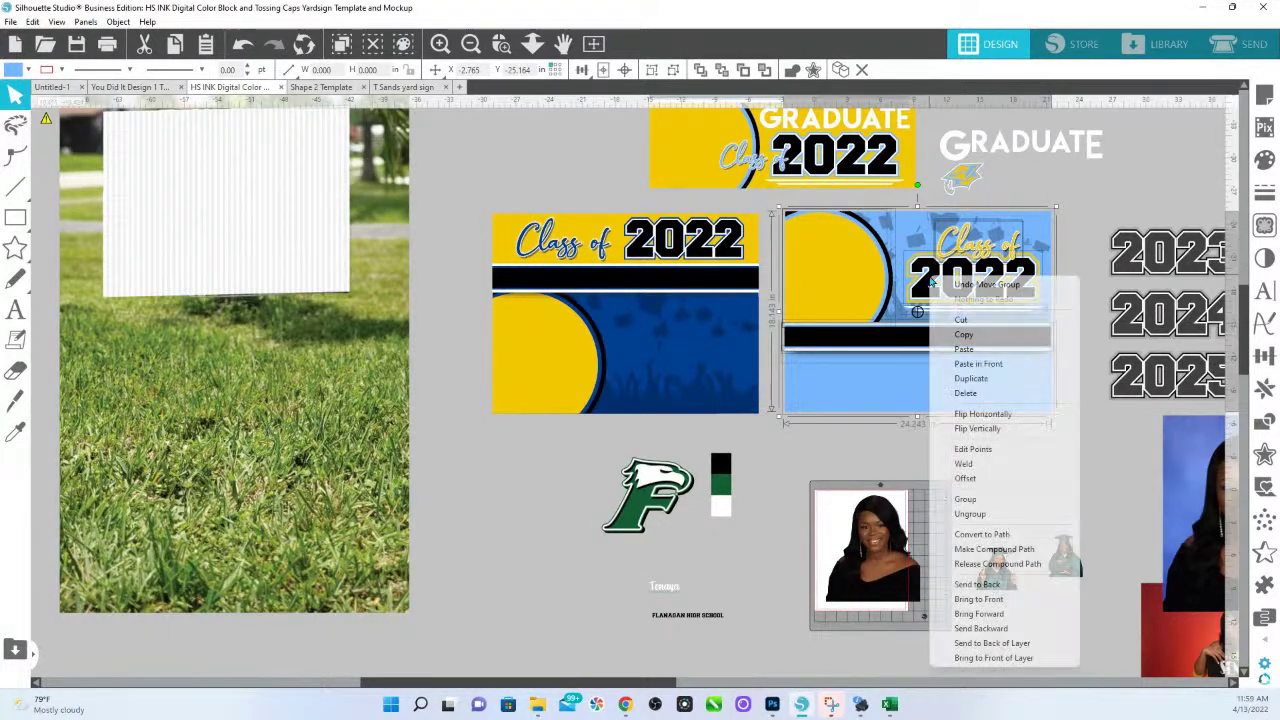
left_click(967, 517)
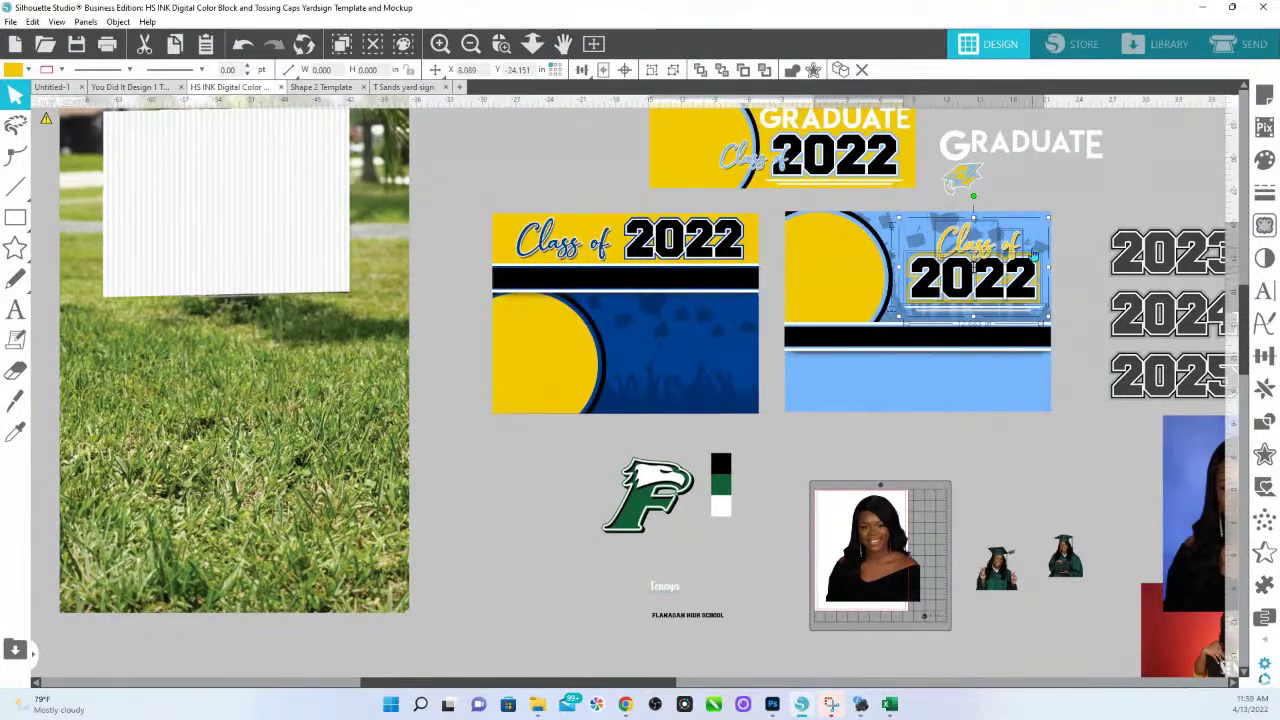
left_click(1071, 196)
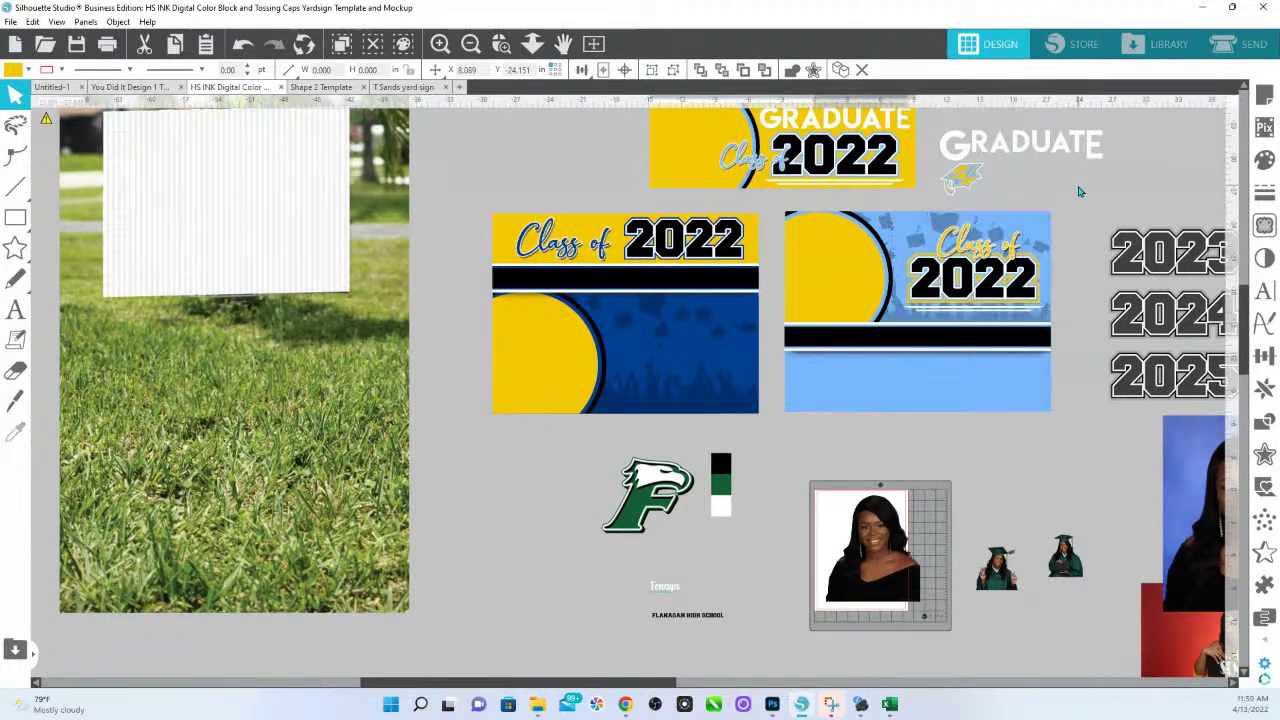
left_click(1000, 406)
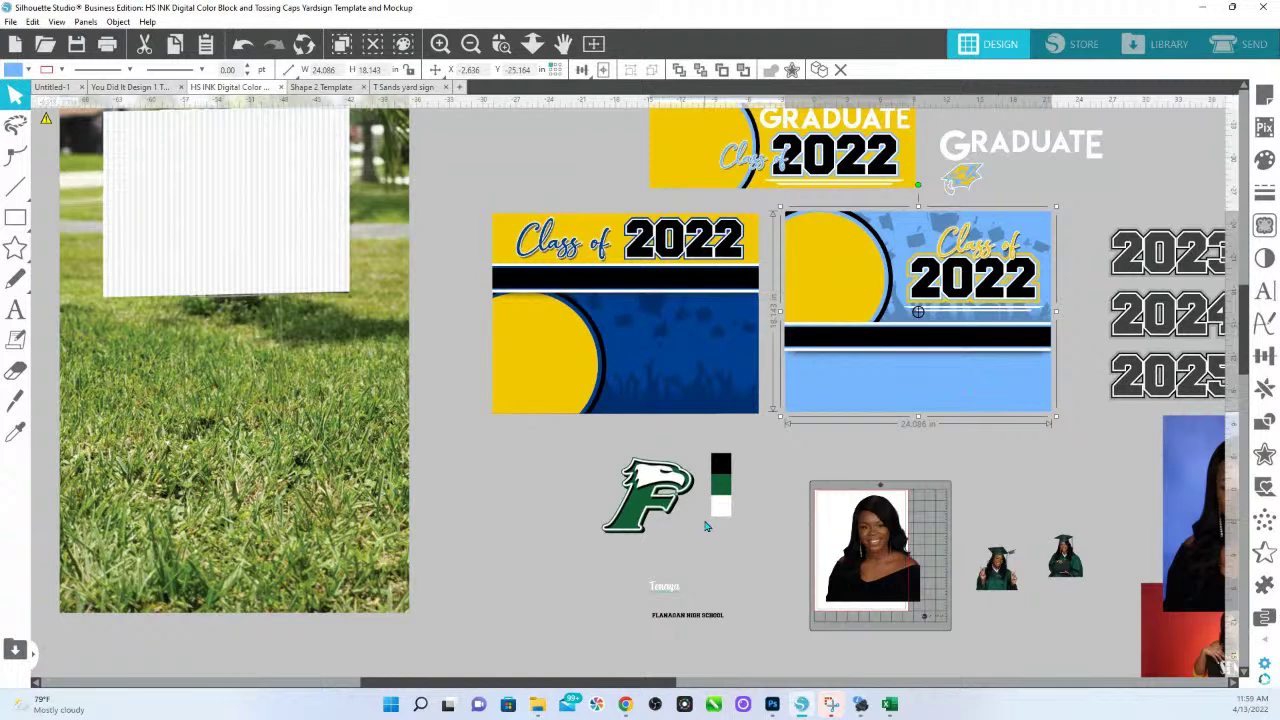
left_click(18, 434)
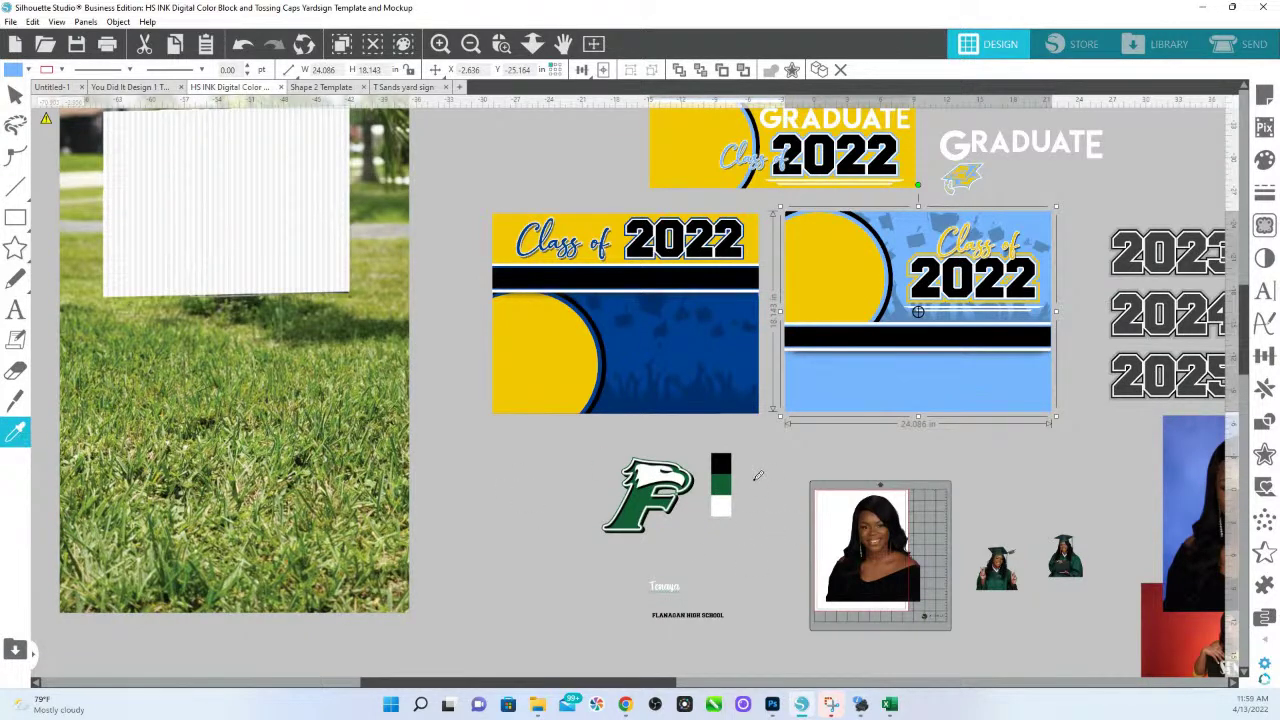
left_click(722, 485)
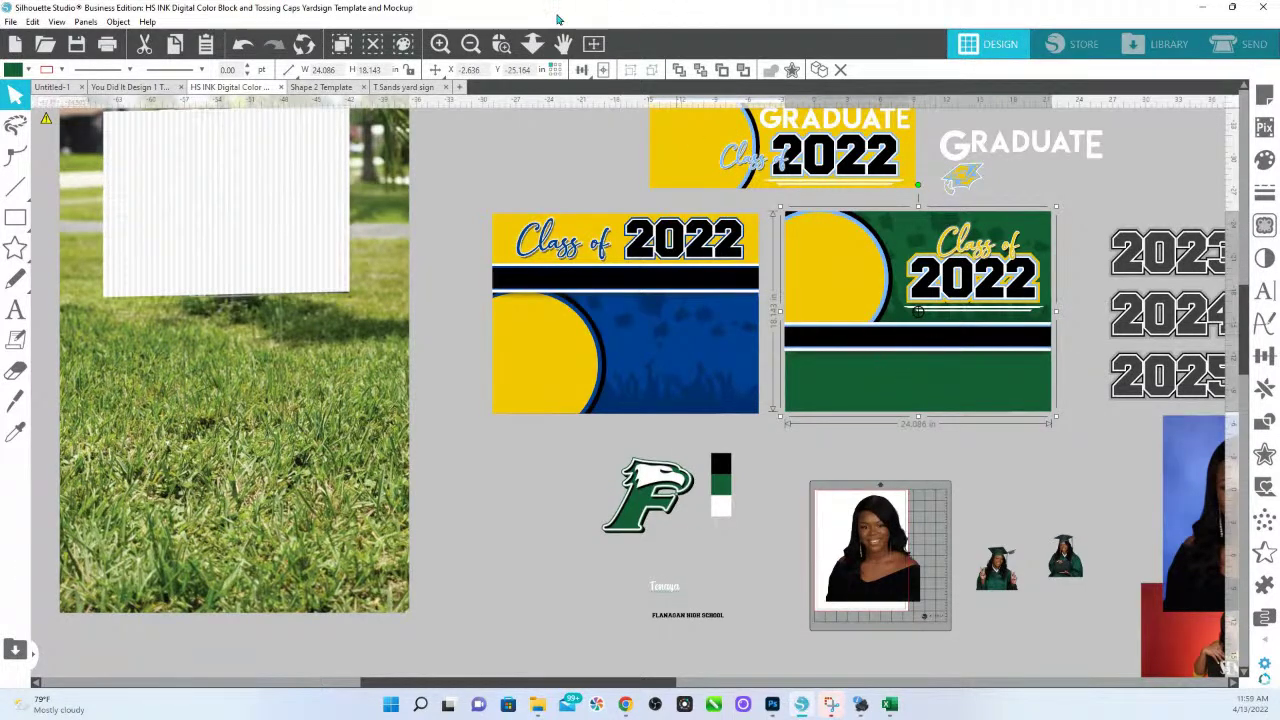
left_click(724, 500)
left_click_drag(732, 505, 1092, 302)
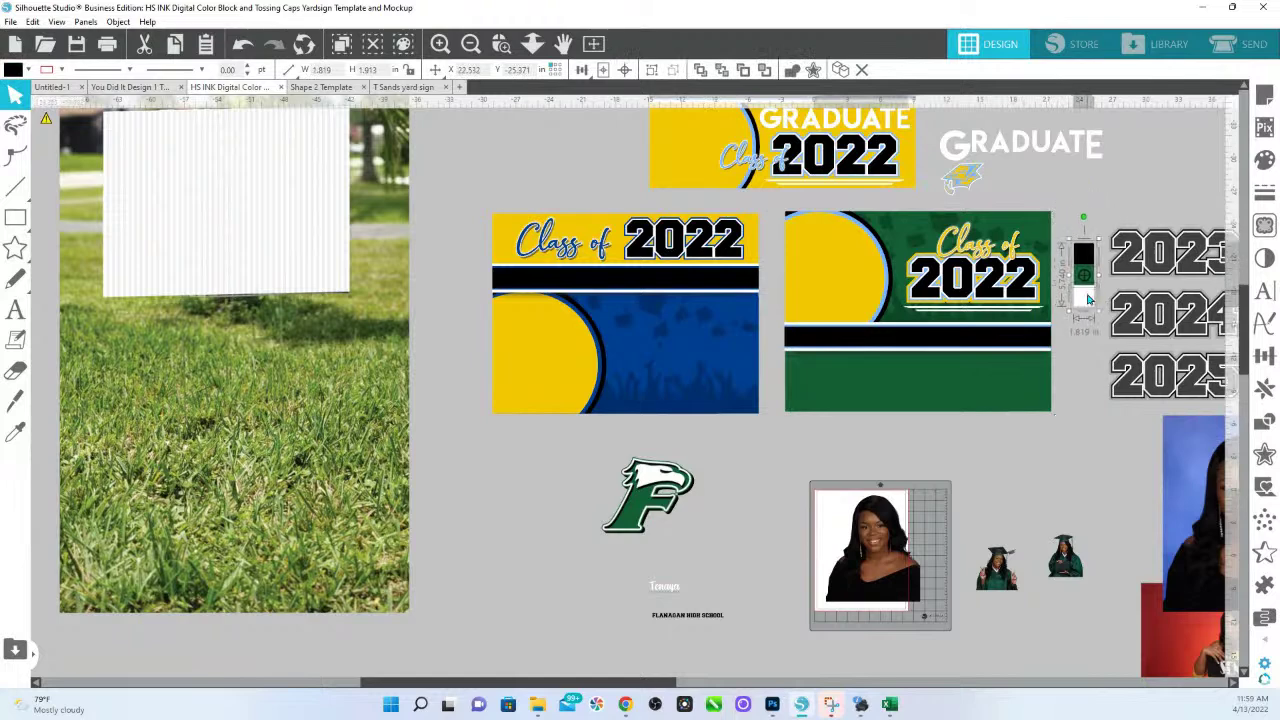
Turn the black and light-blue parts of the zoomed design green with the green swatch.
left_click_drag(866, 212, 1024, 377)
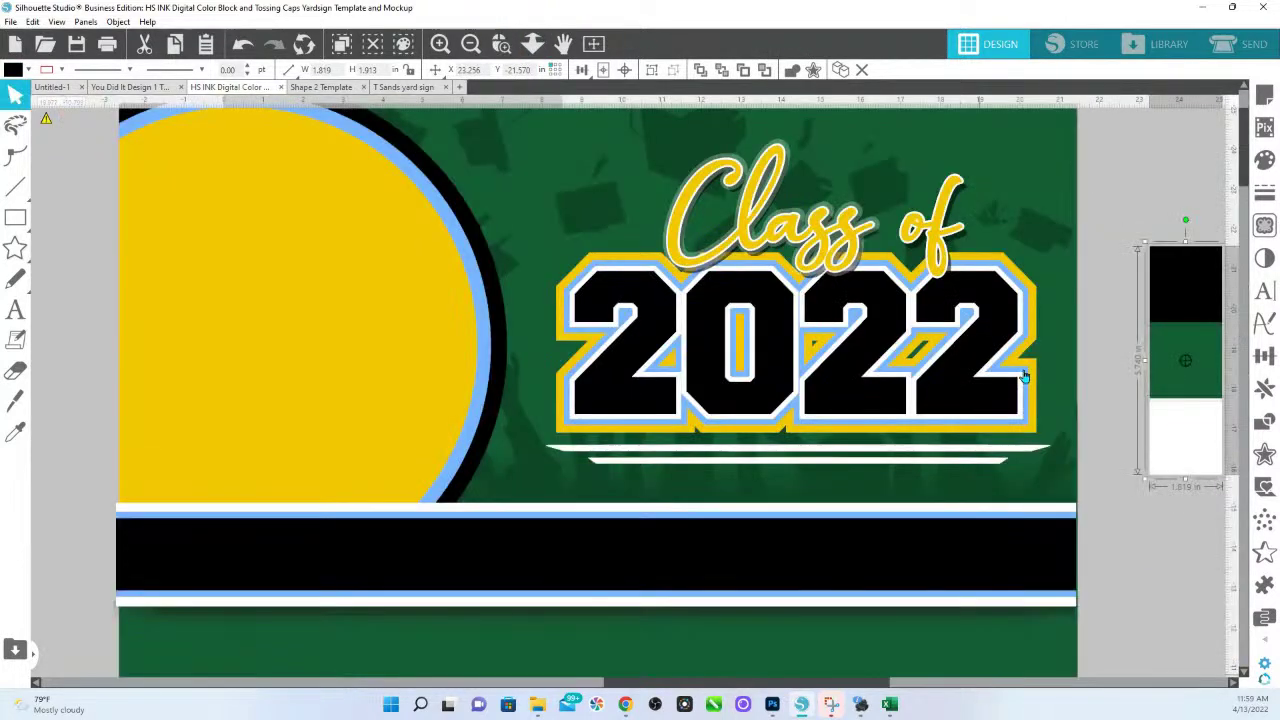
left_click(1018, 522)
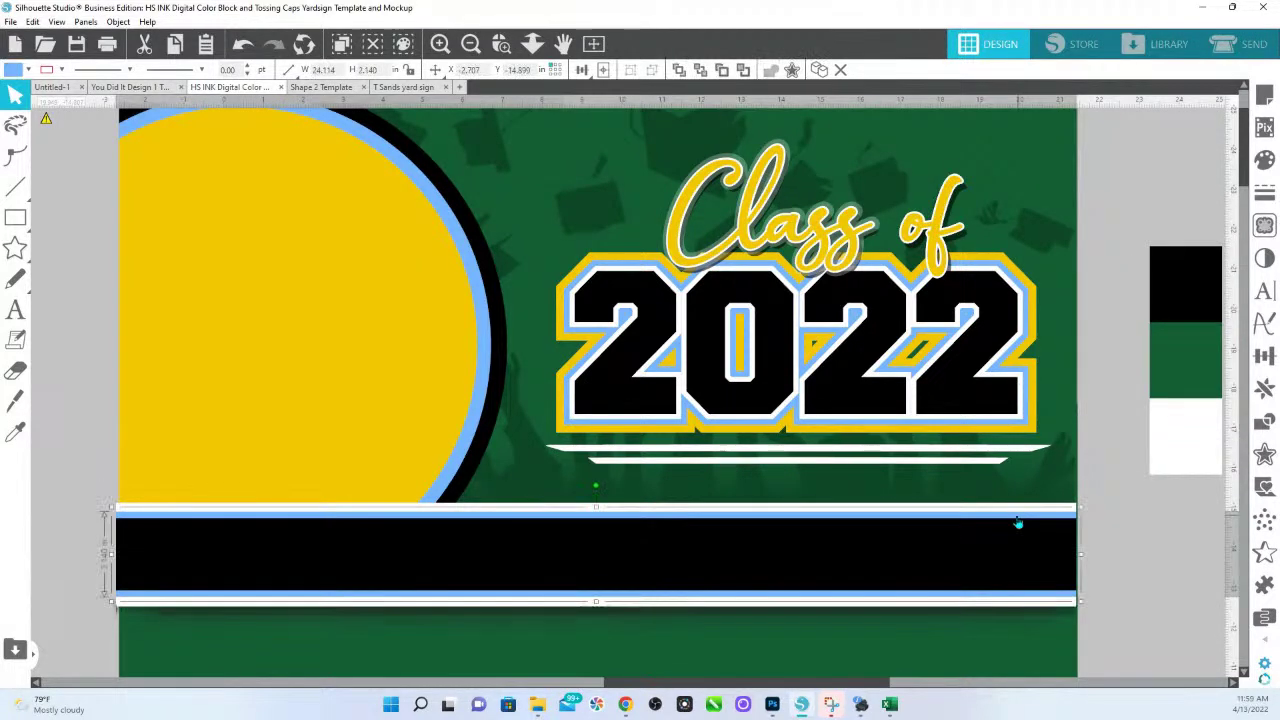
left_click(1020, 427, "shift")
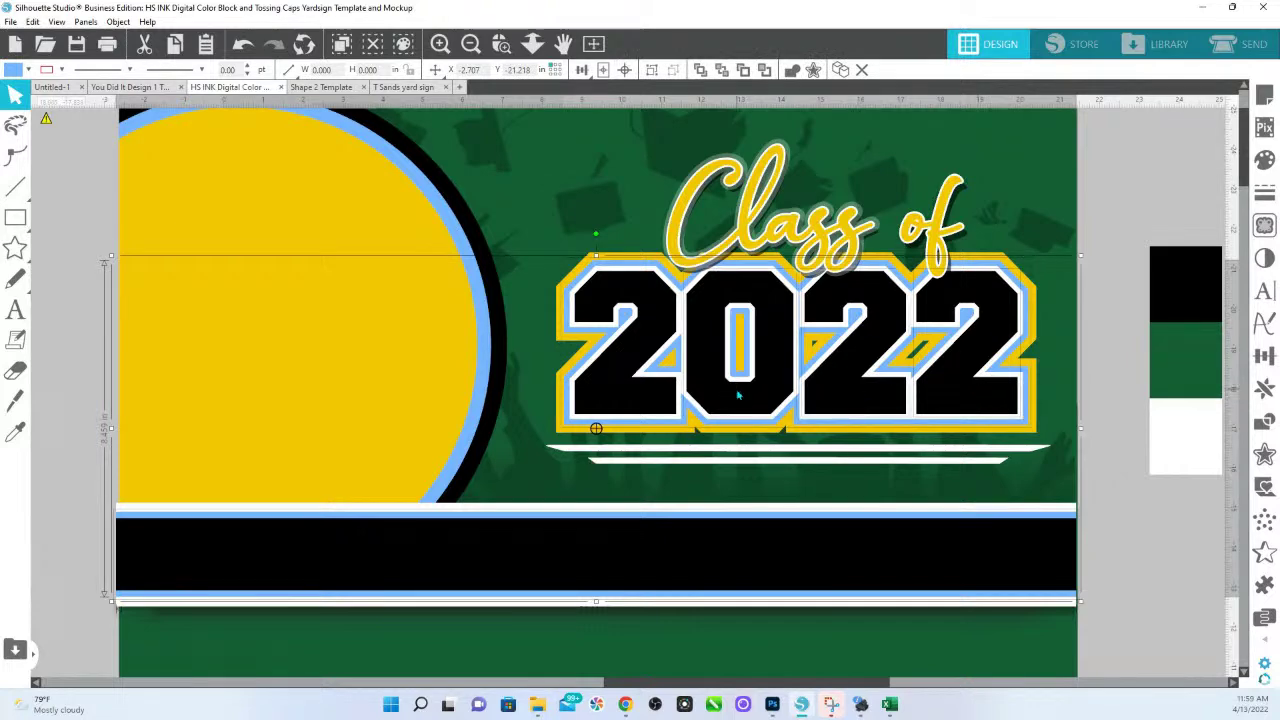
left_click(481, 378)
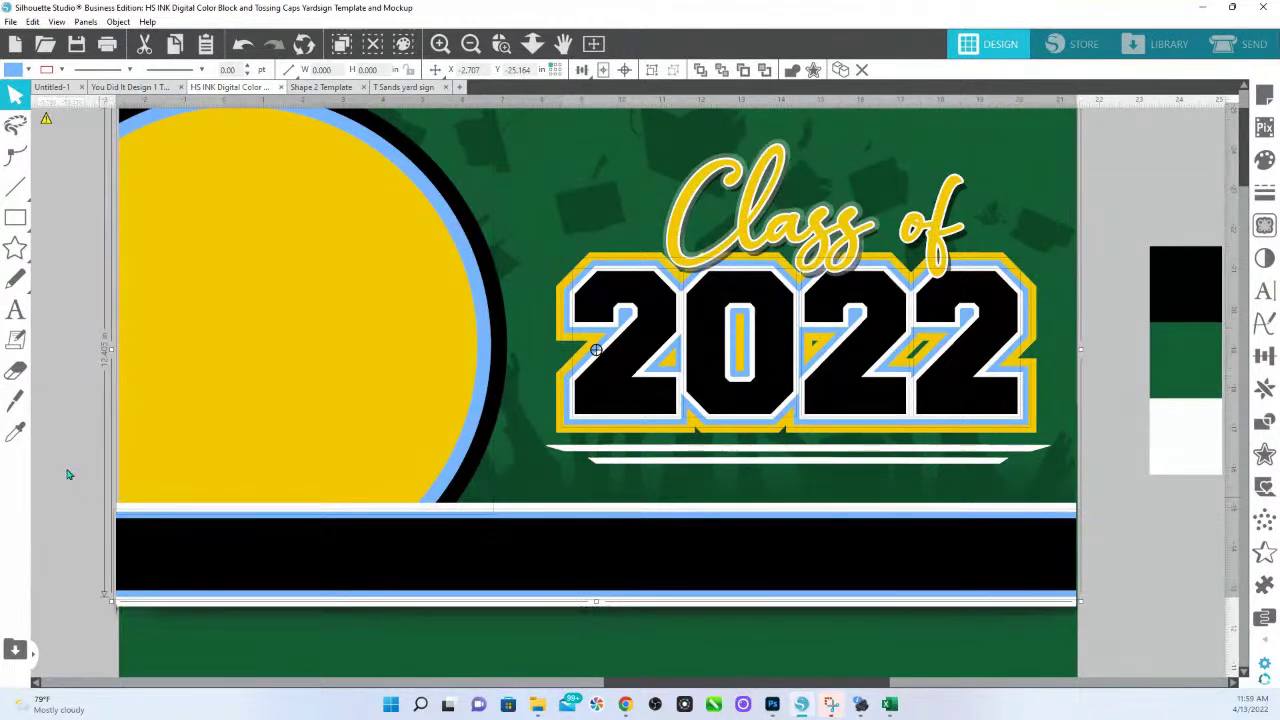
left_click(15, 431)
left_click(1178, 358)
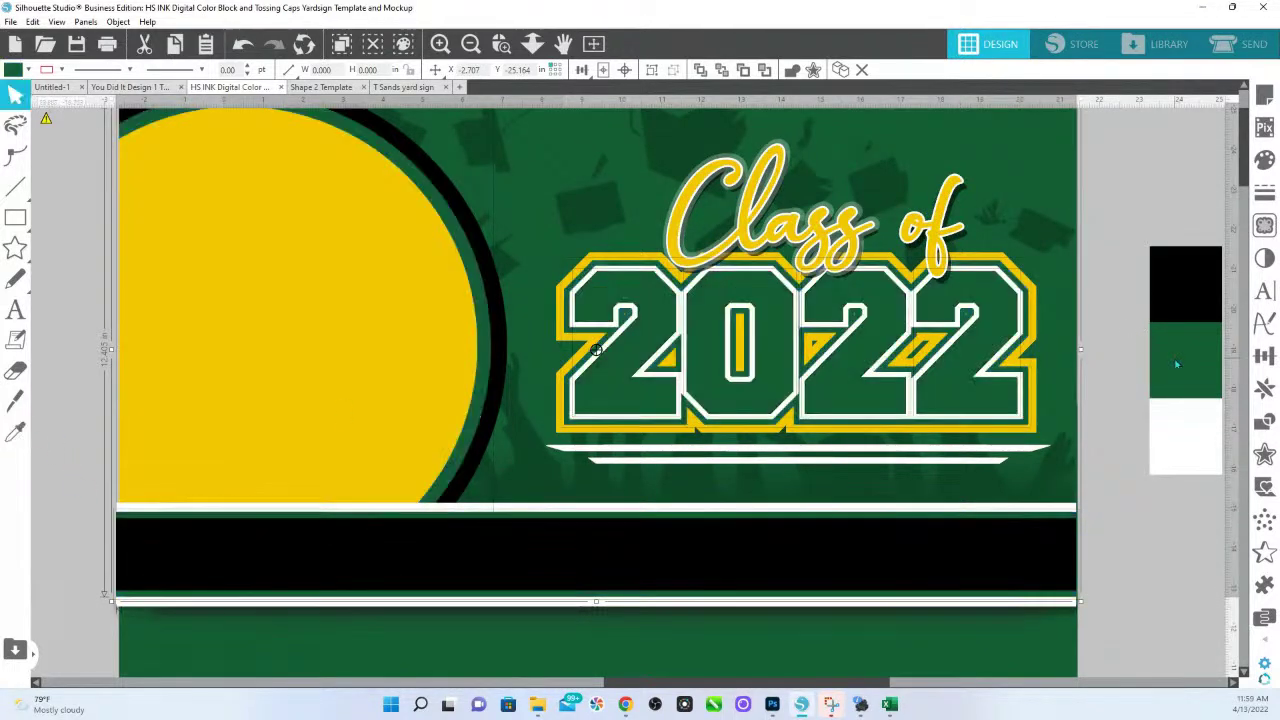
left_click(1143, 543)
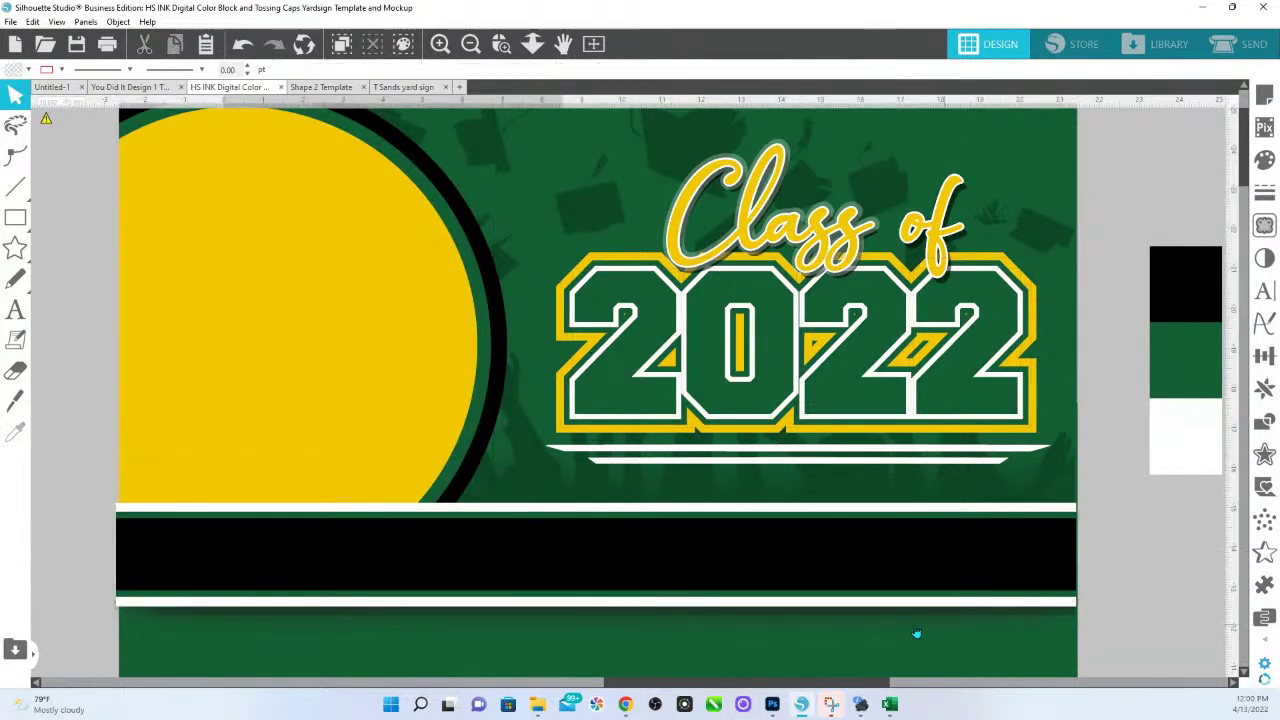
Give the 2022 outline the black swatch colour and make 'Class of' green with a white outline.
left_click(1064, 490)
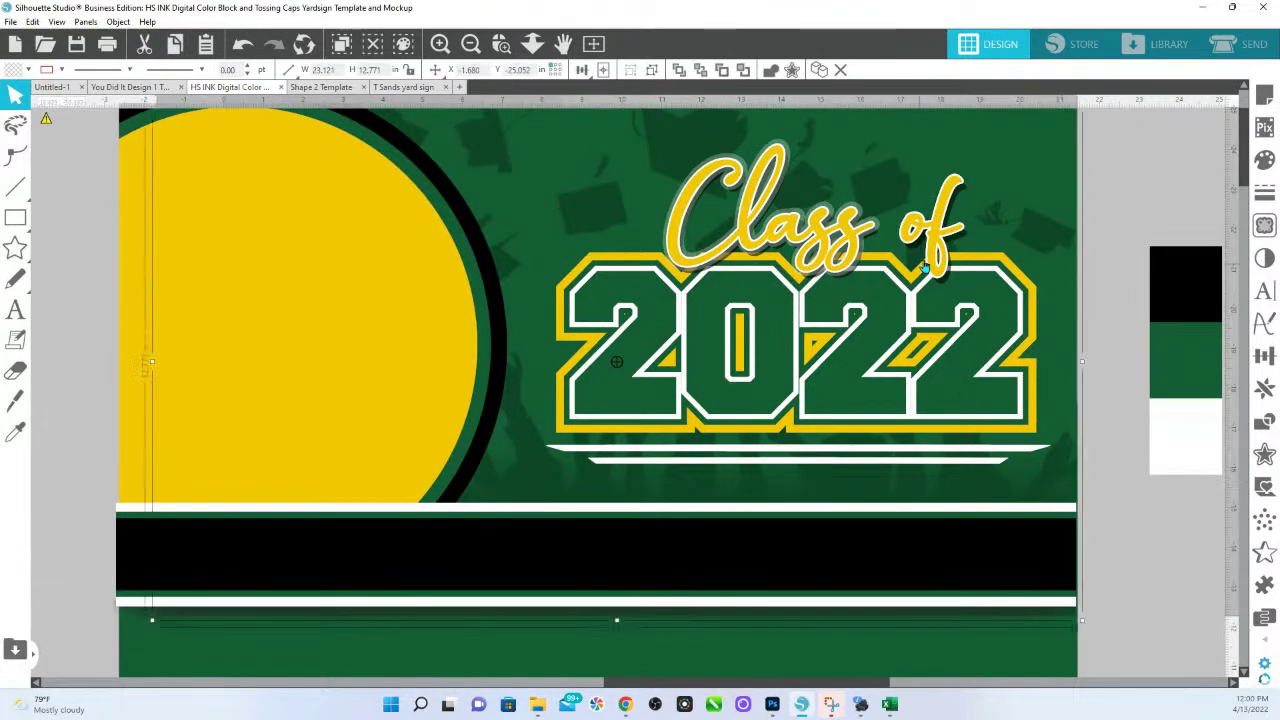
left_click(995, 266)
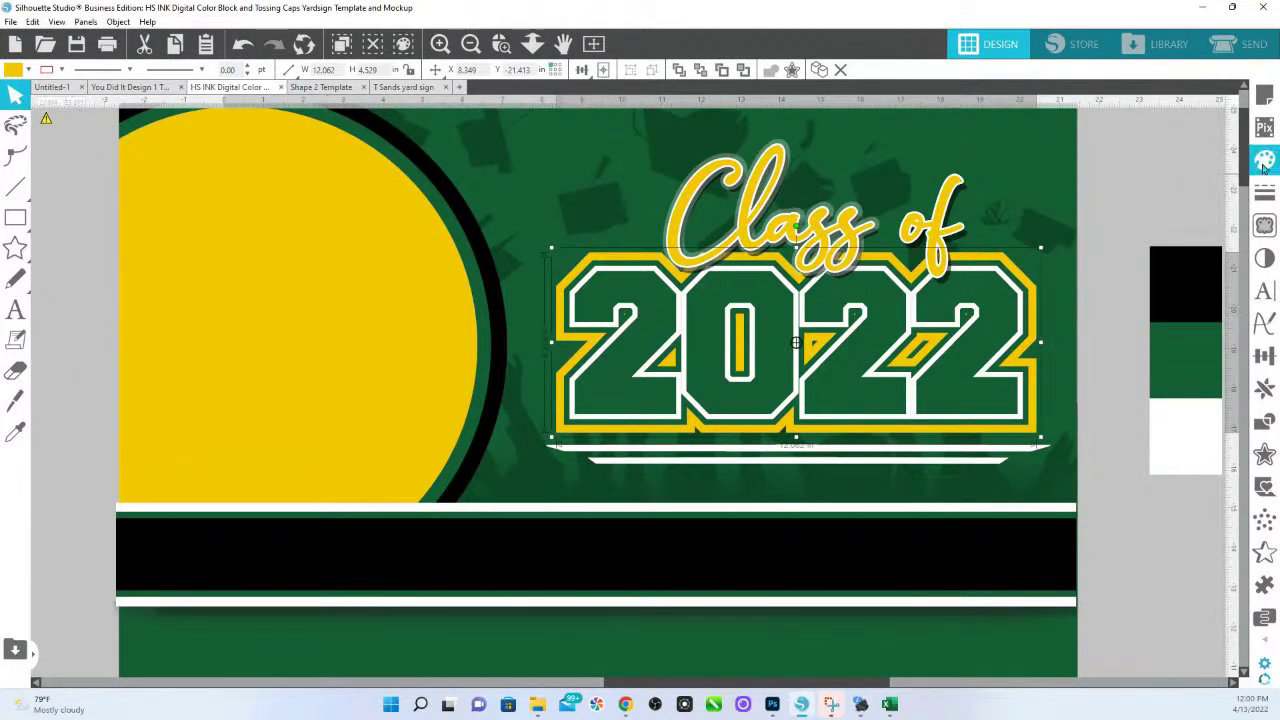
key("i")
left_click(1175, 270)
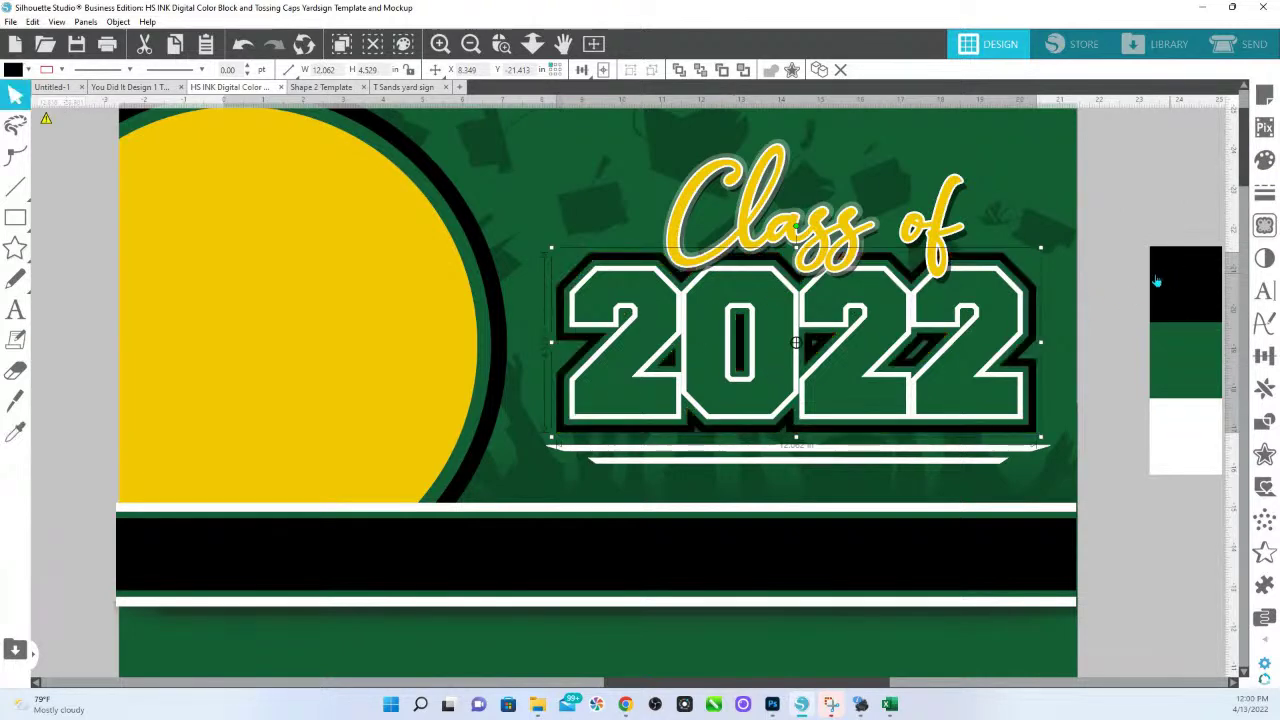
left_click(941, 238)
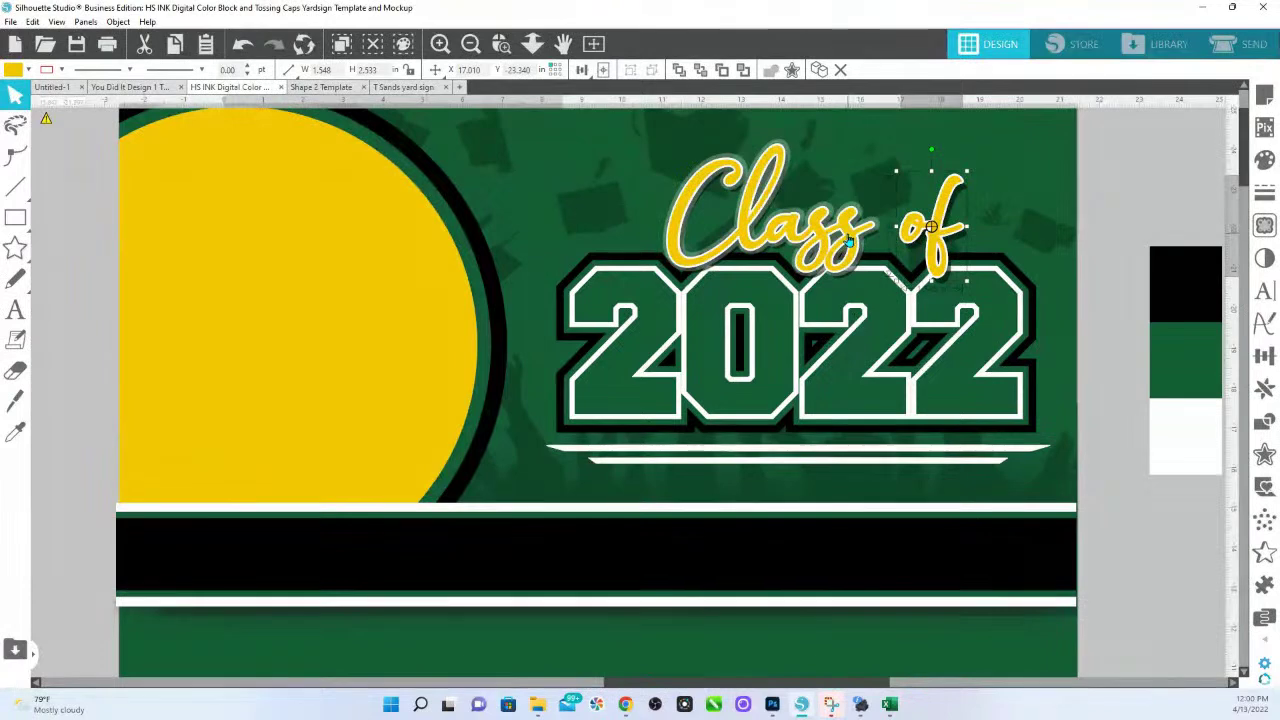
left_click(848, 237, "shift")
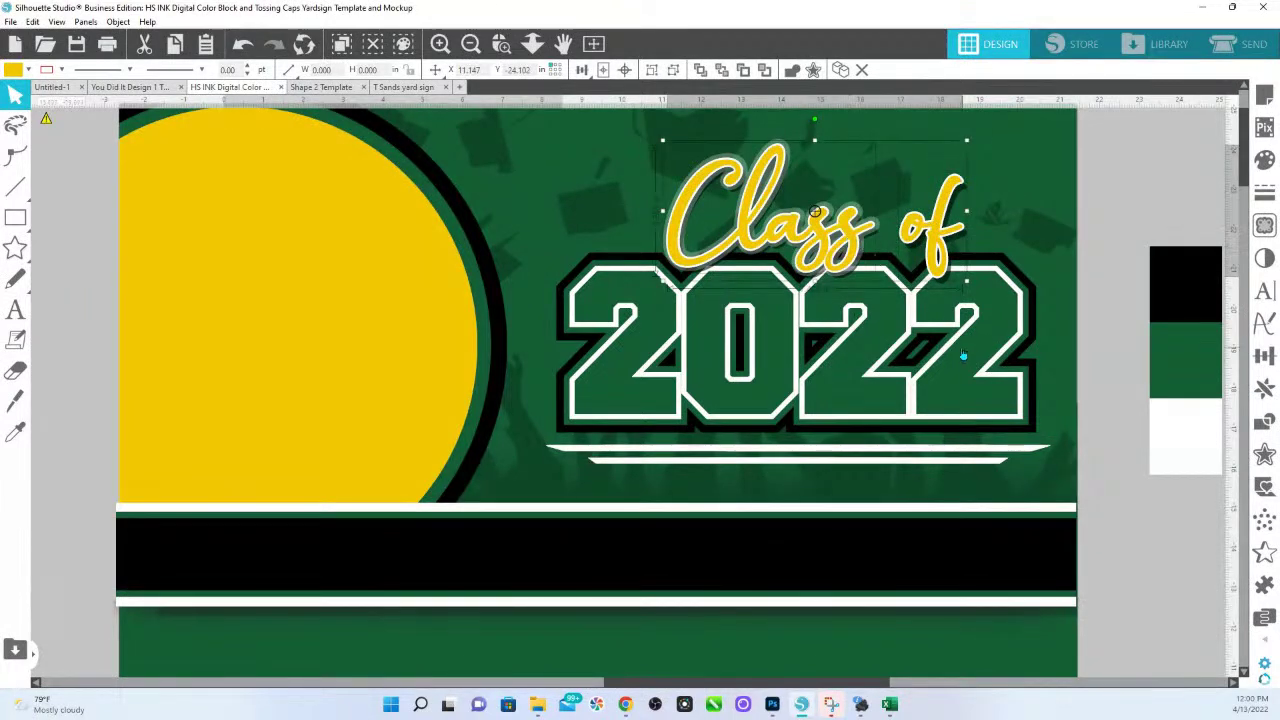
left_click(1185, 360)
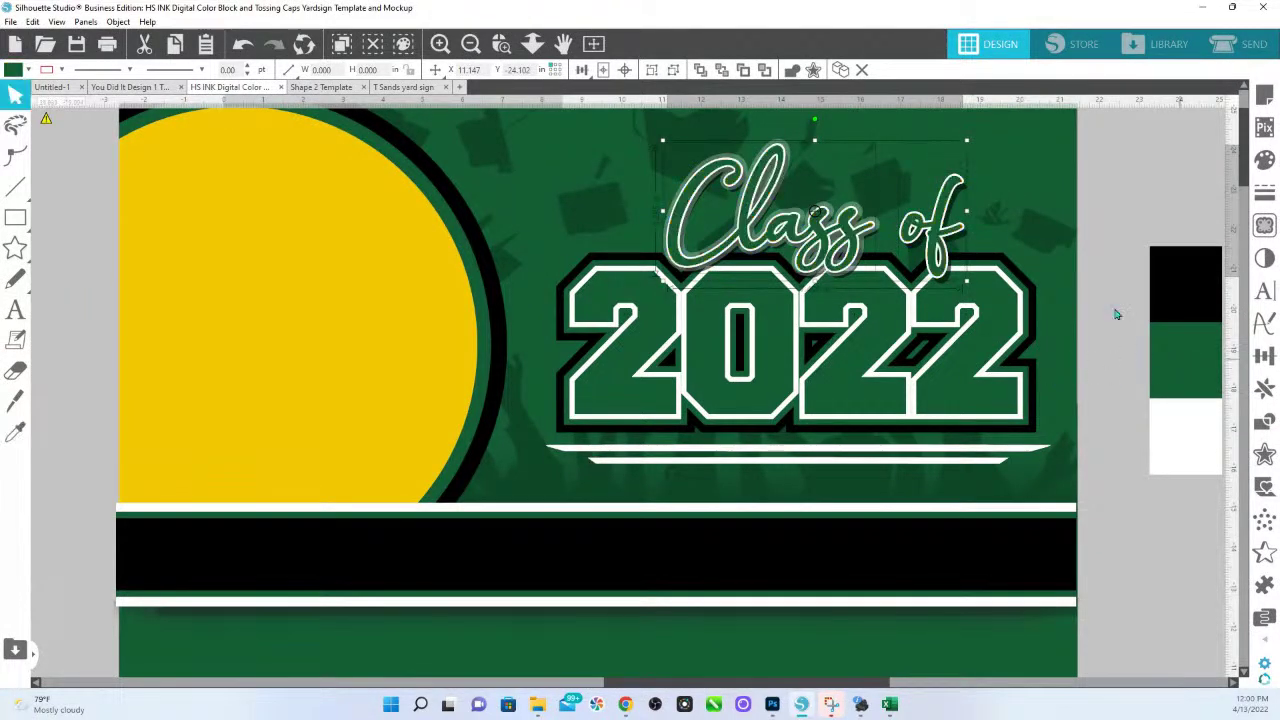
Select all four digits of 2022 and apply the black swatch's style to them.
left_click(993, 288)
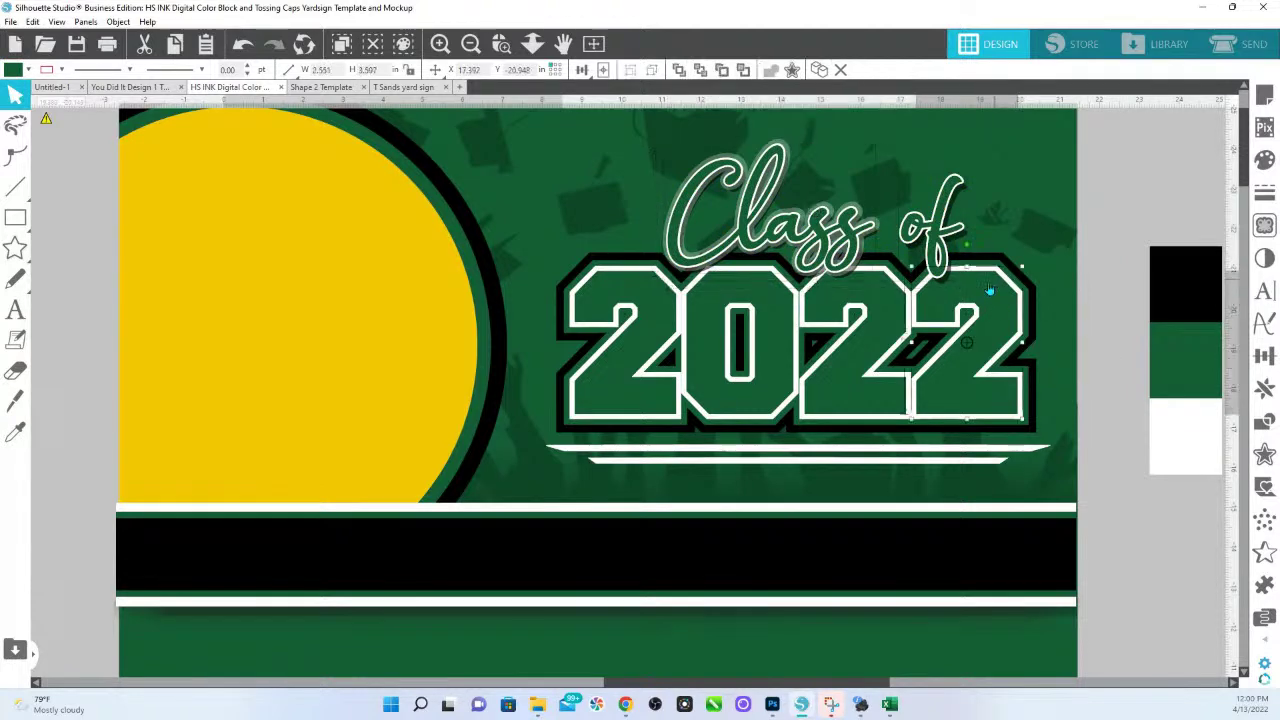
left_click(870, 340, "shift")
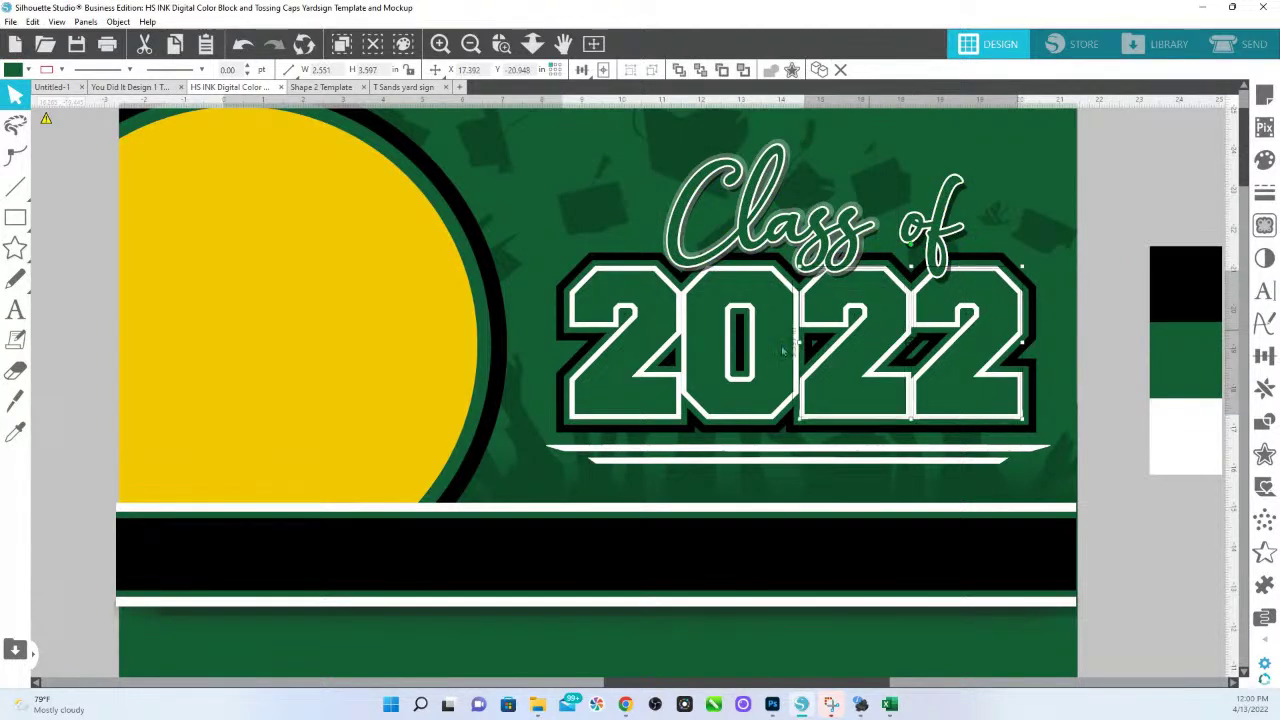
left_click(740, 400, "shift")
left_click(651, 405, "shift")
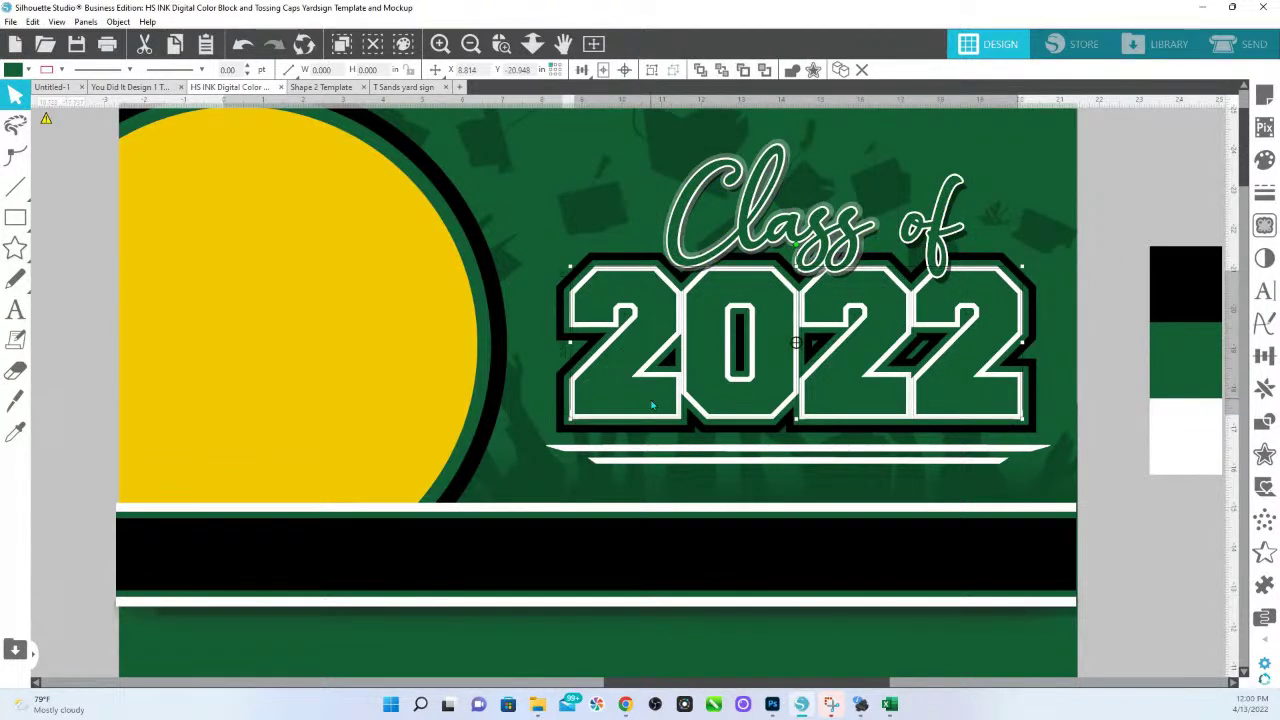
left_click(915, 393)
left_click(836, 400)
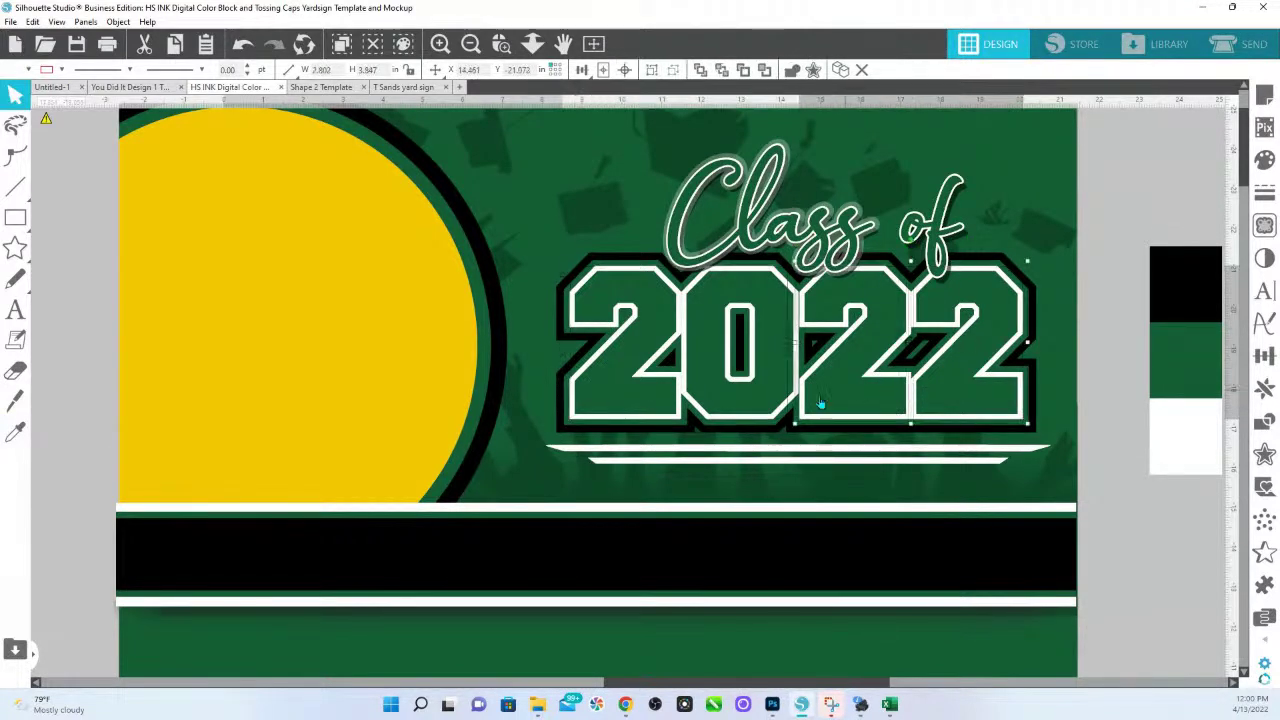
left_click(799, 392)
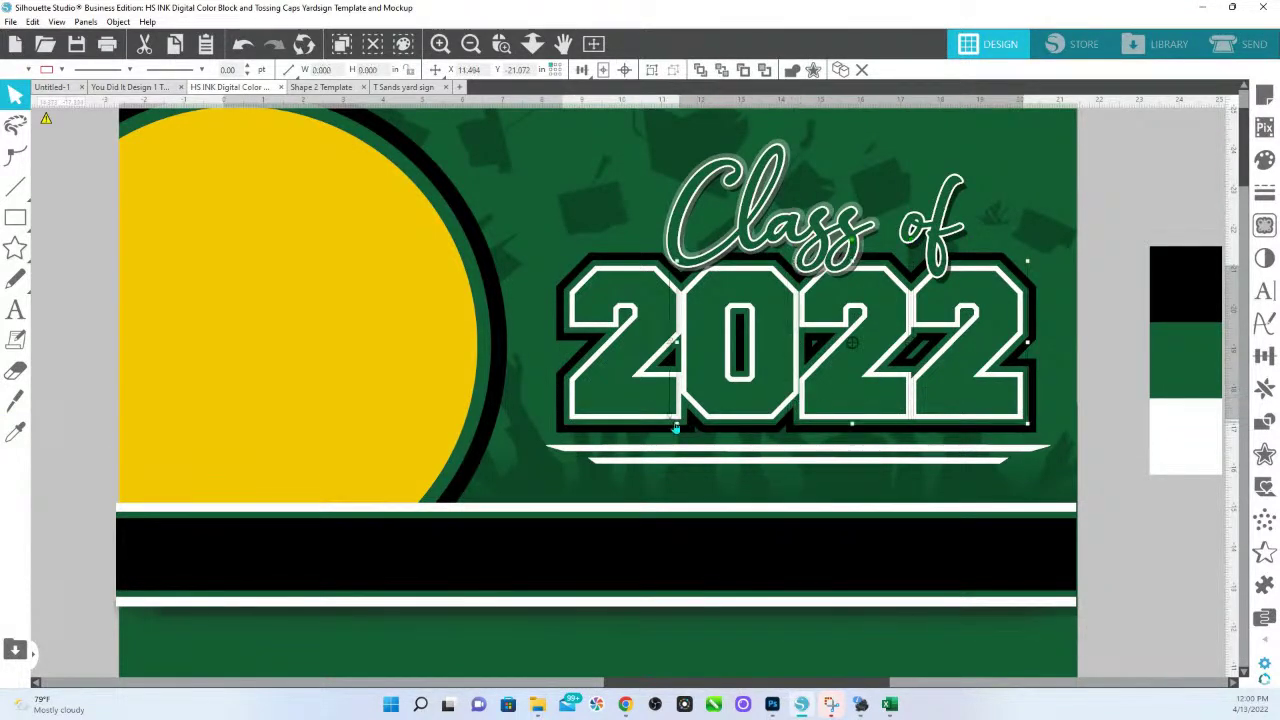
left_click(678, 424, "shift")
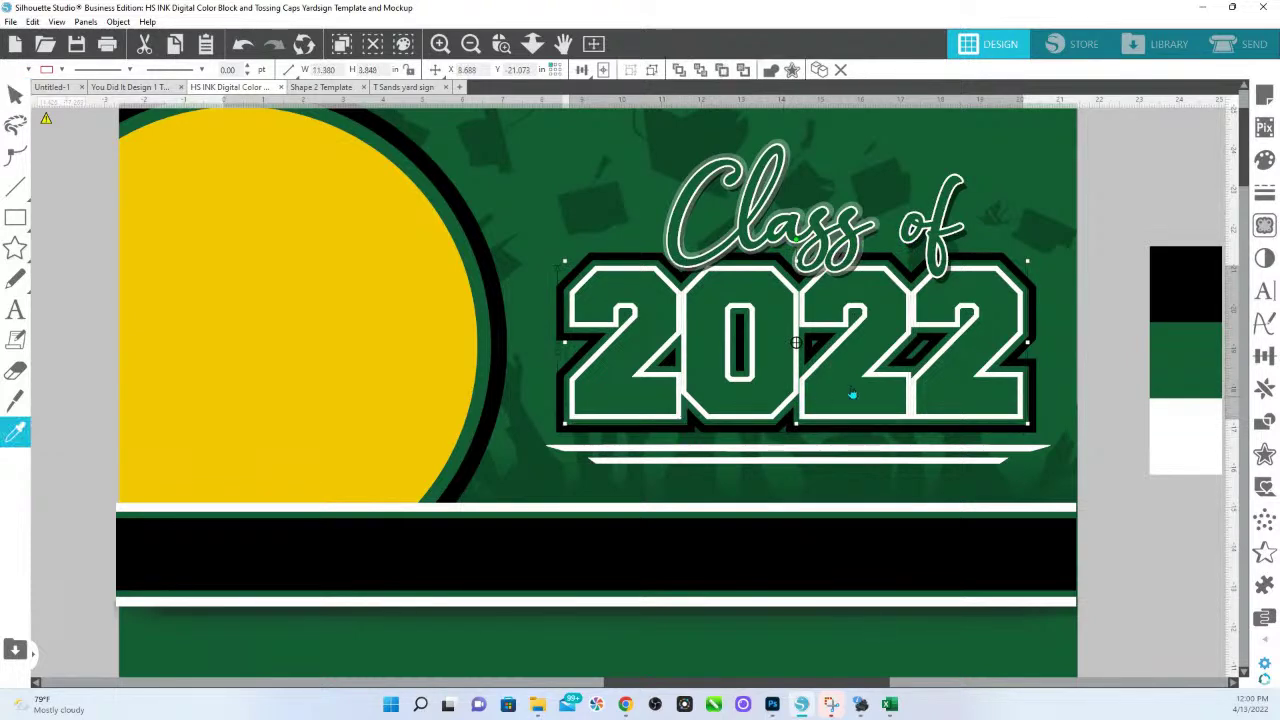
left_click(1189, 282)
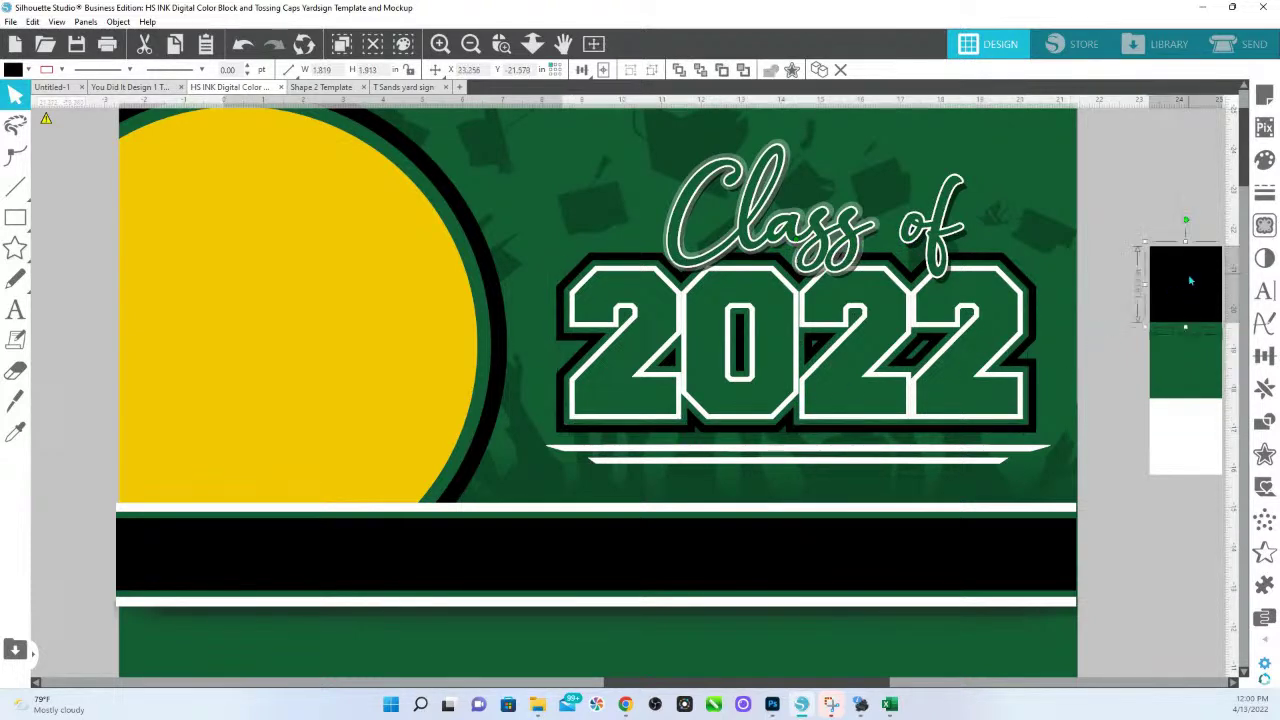
left_click(1022, 420)
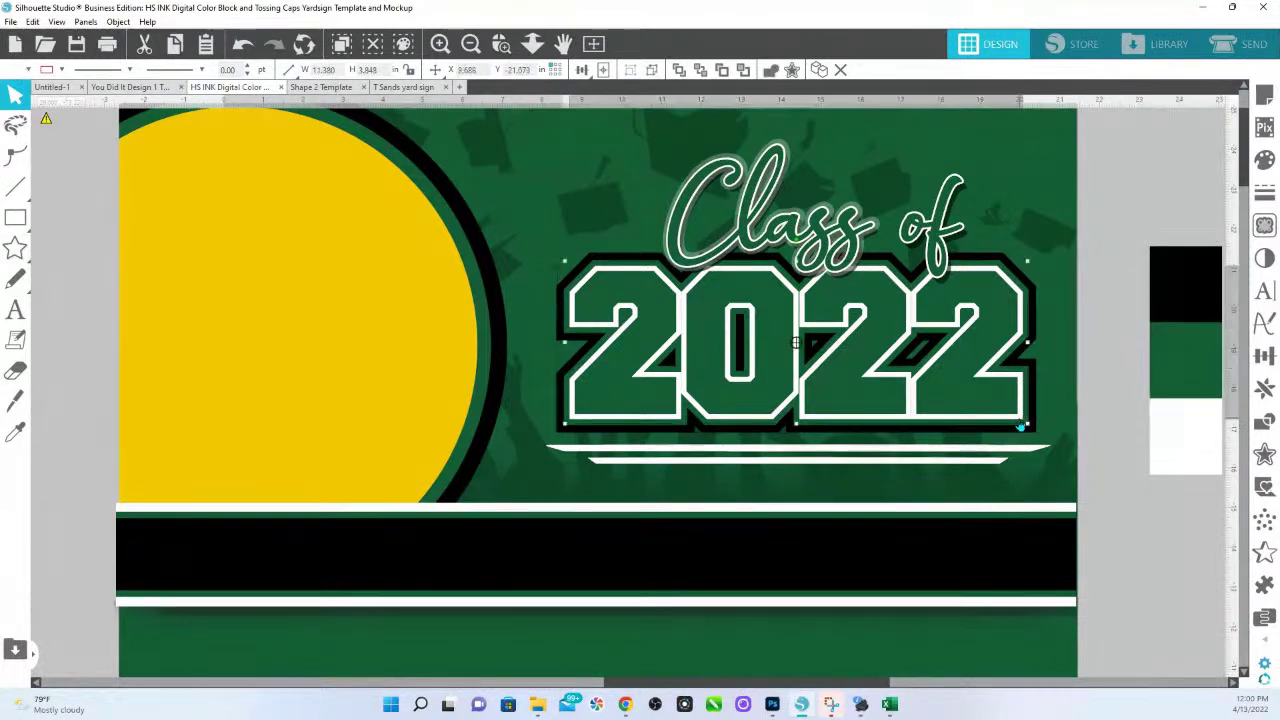
key("i")
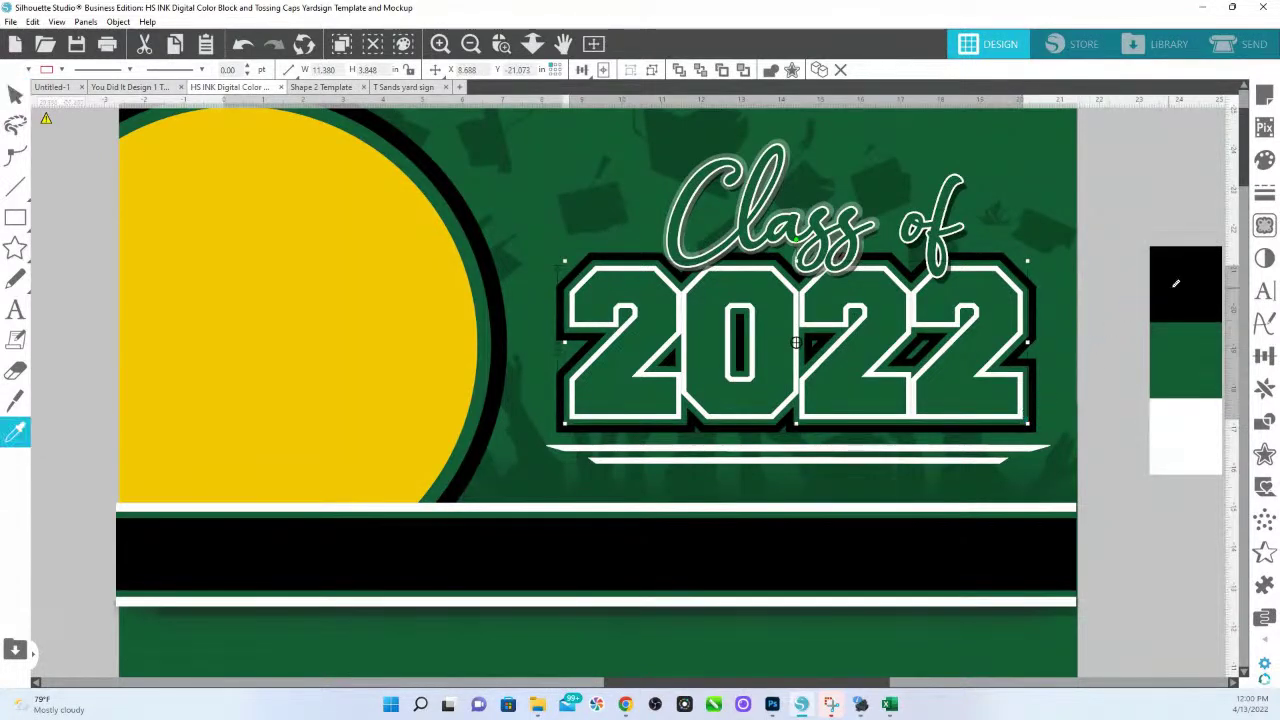
left_click(1165, 292)
Fill the 2022 lettering white and give its outermost outline layer the green colour.
key("i")
left_click(1158, 447)
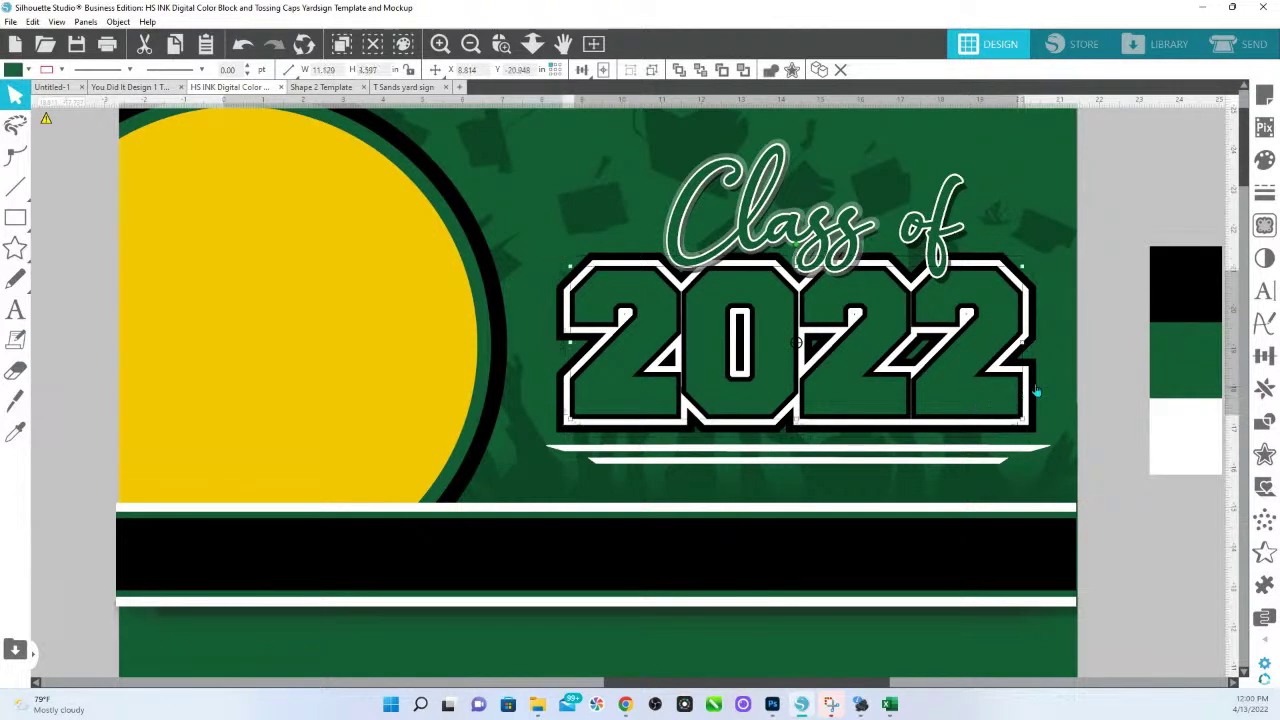
key("i")
left_click(1165, 429)
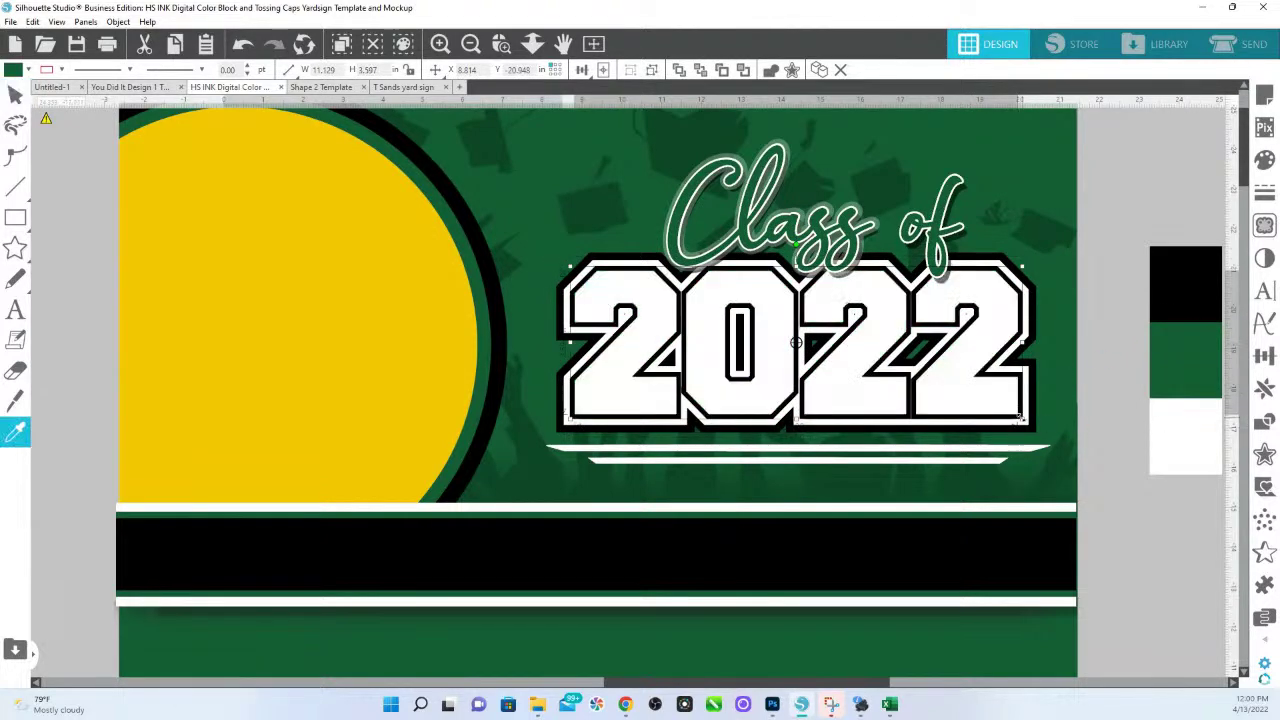
left_click(1022, 422)
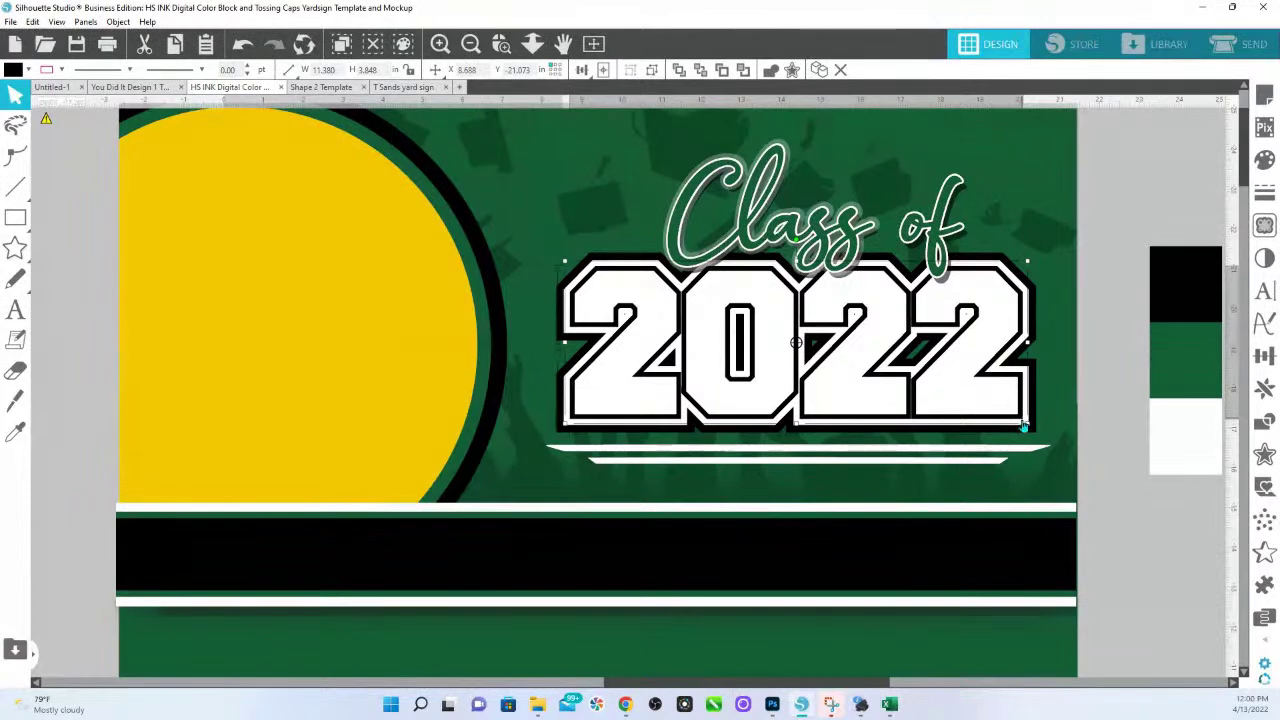
left_click(1030, 432)
key("i")
left_click(1172, 364)
left_click(1116, 306)
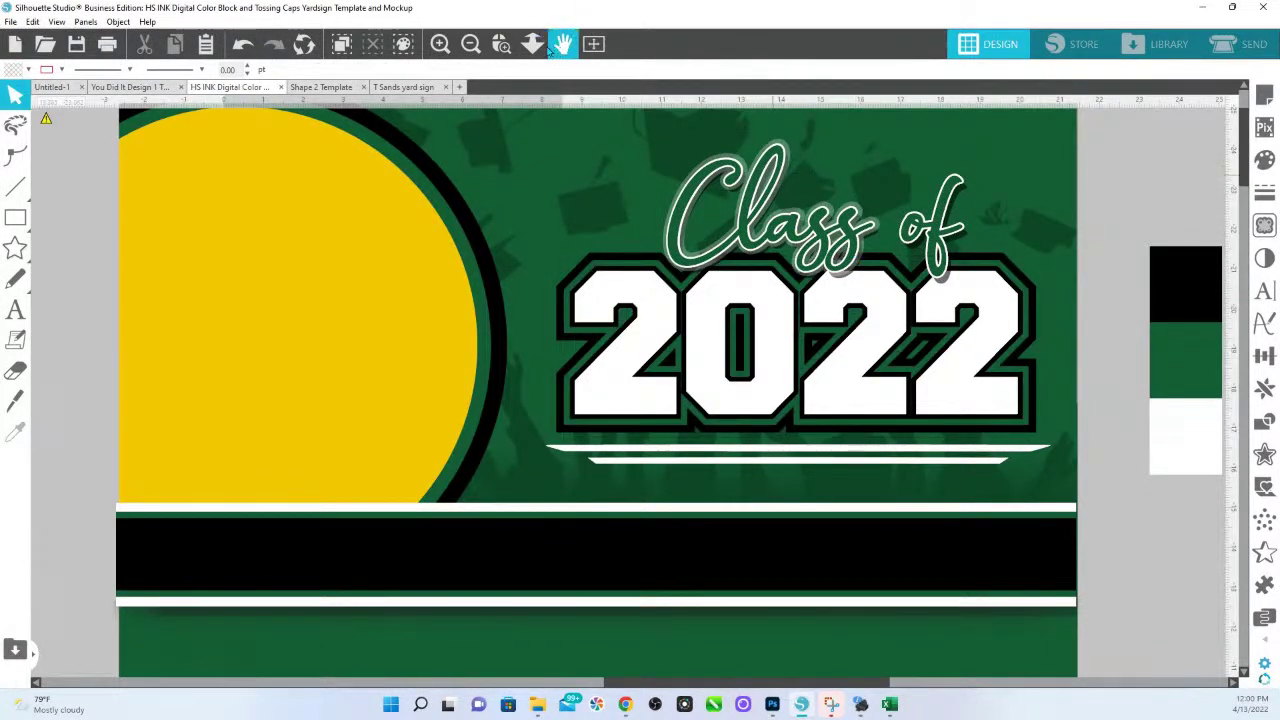
Fill the yellow circle white, briefly trying dark grey before returning to white.
left_click(533, 45)
left_click_drag(543, 266, 452, 328)
left_click(452, 328)
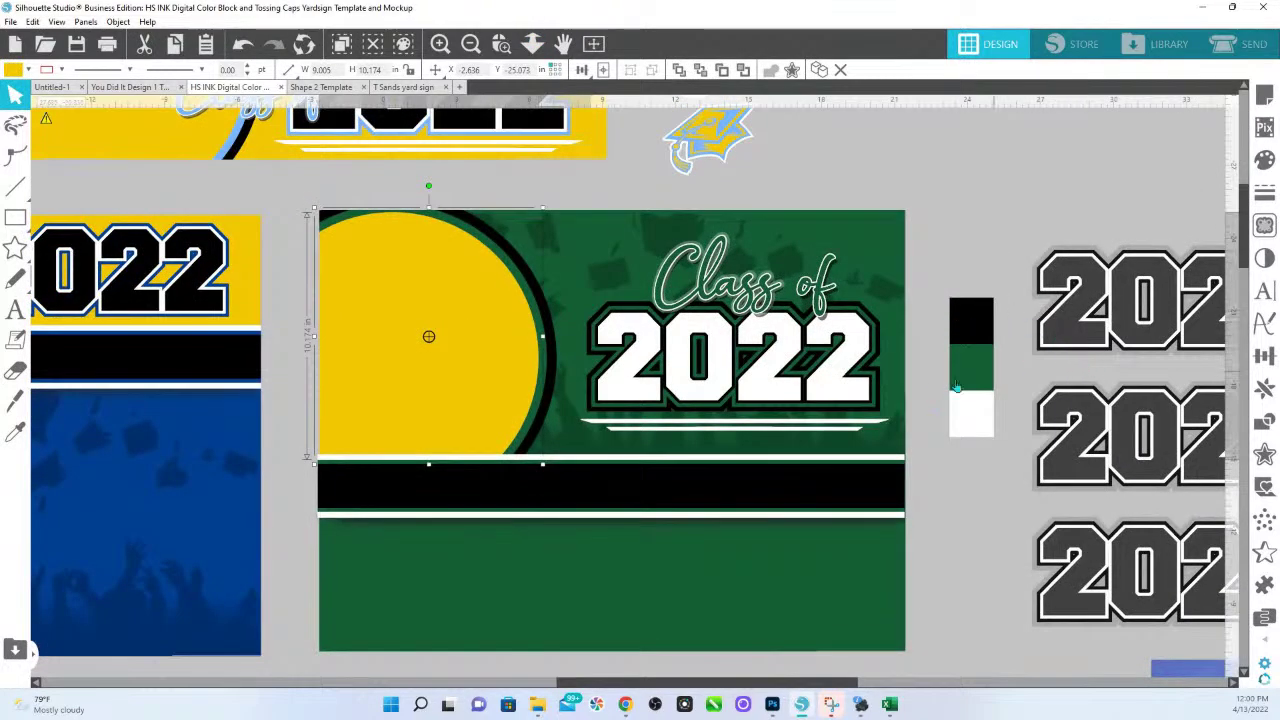
left_click(947, 416)
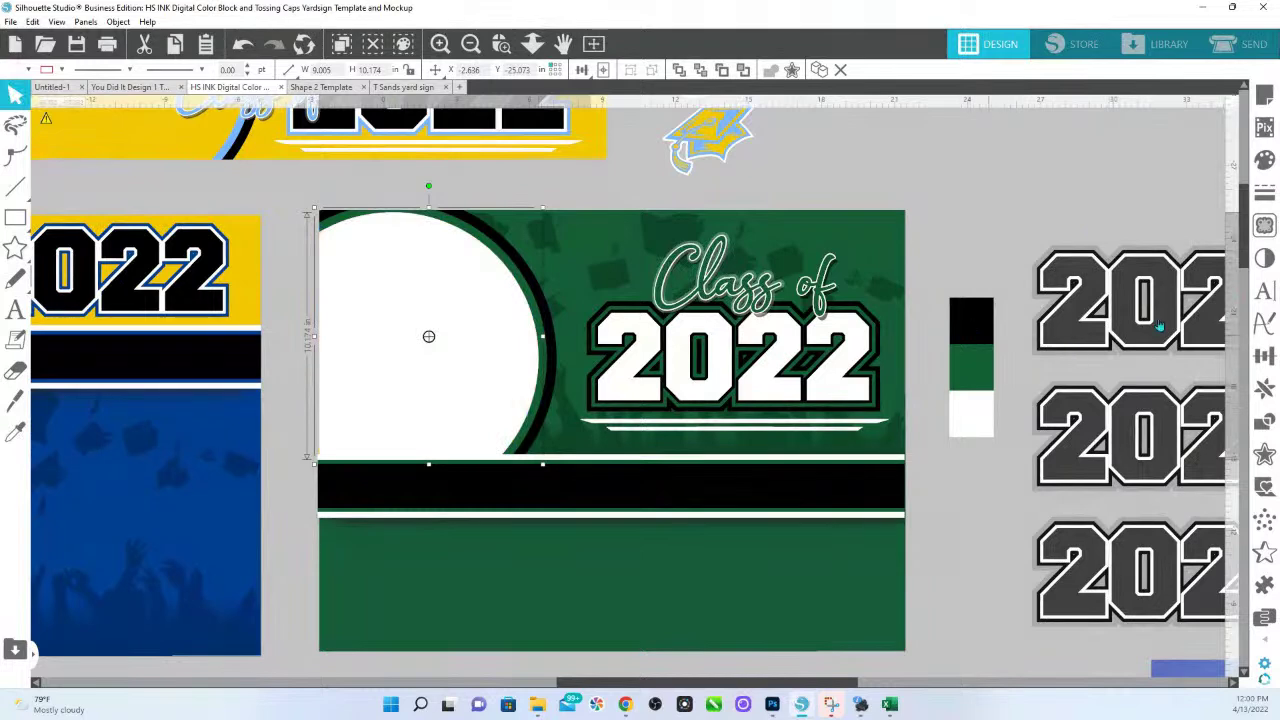
left_click(1093, 334)
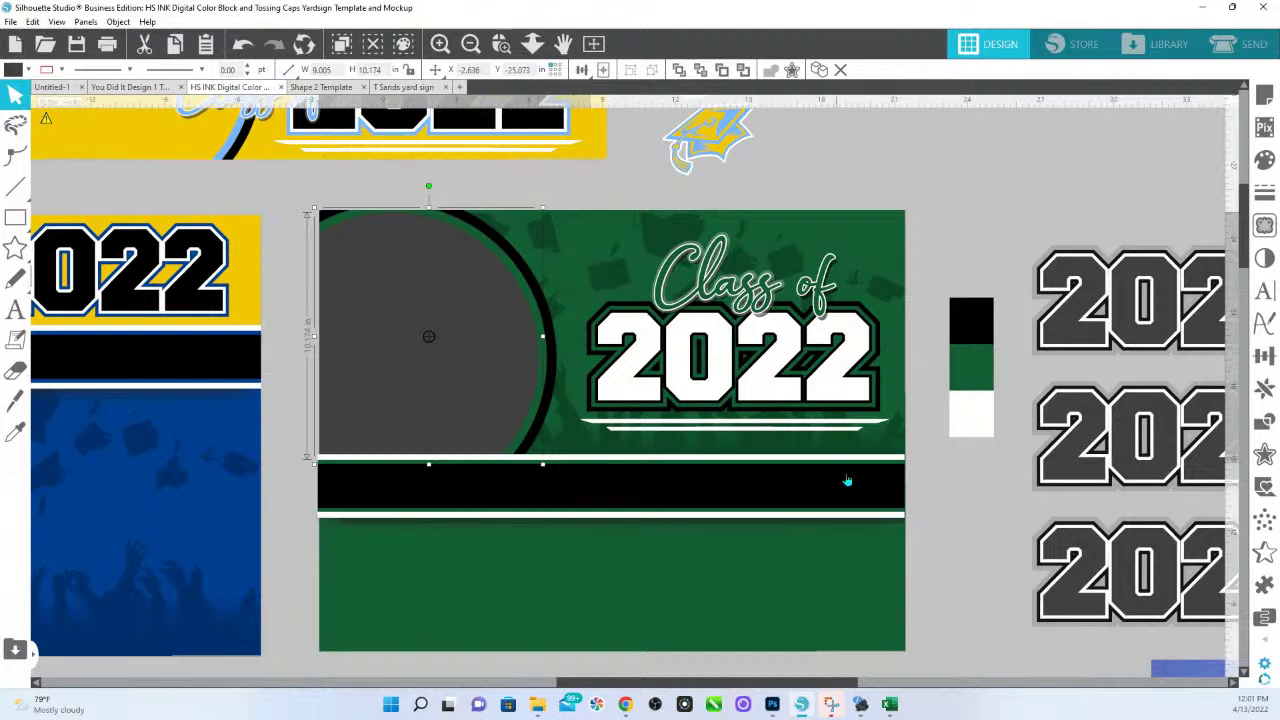
left_click(960, 414)
Pan and zoom out to show all the designs and photos.
scroll(930, 450, "down", 1)
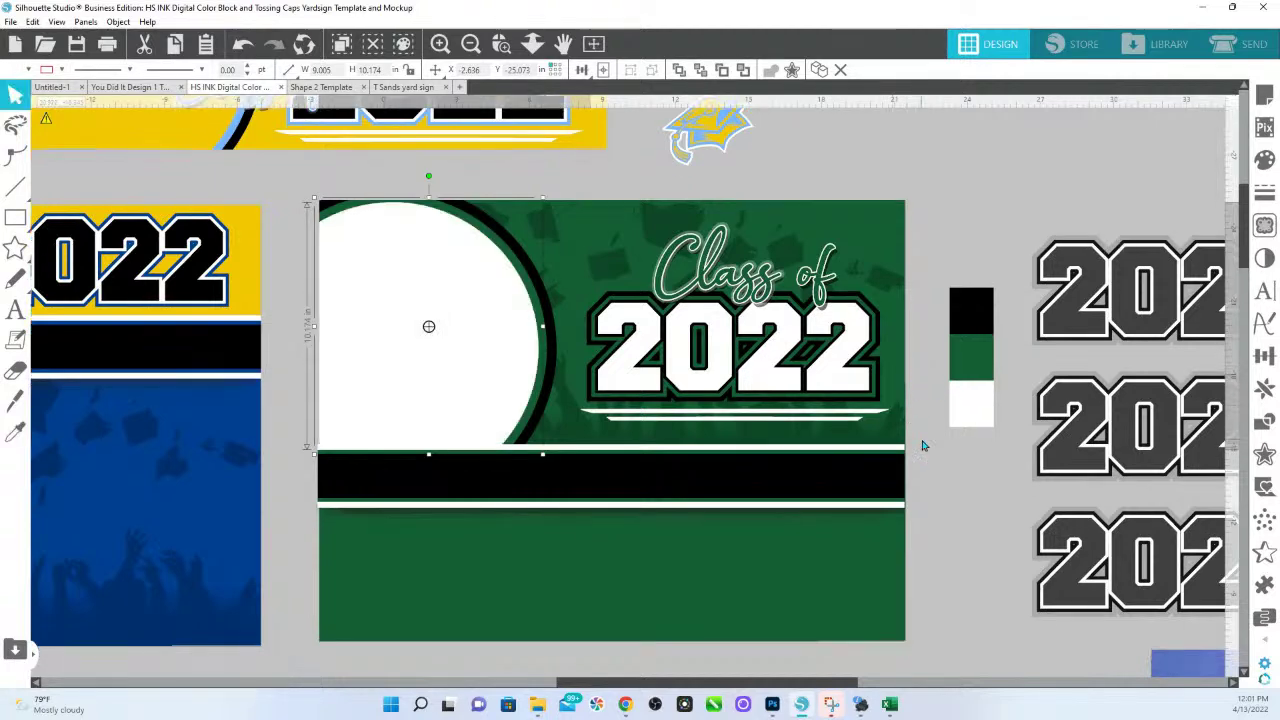
left_click_drag(933, 580, 1069, 538)
left_click(533, 46)
left_click_drag(818, 112, 613, 324)
scroll(650, 548, "down", 1)
Place the senior portrait in the white circle, flip it horizontally, and nudge it slightly up.
left_click(580, 470)
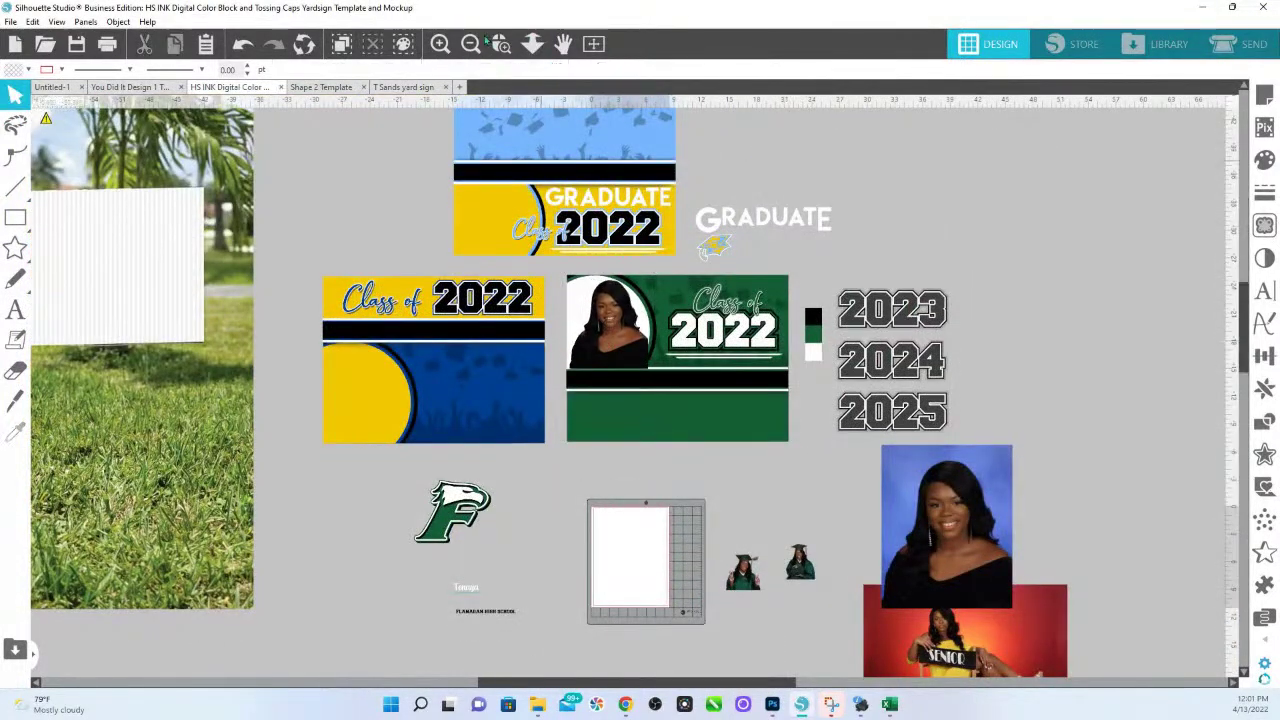
left_click(500, 43)
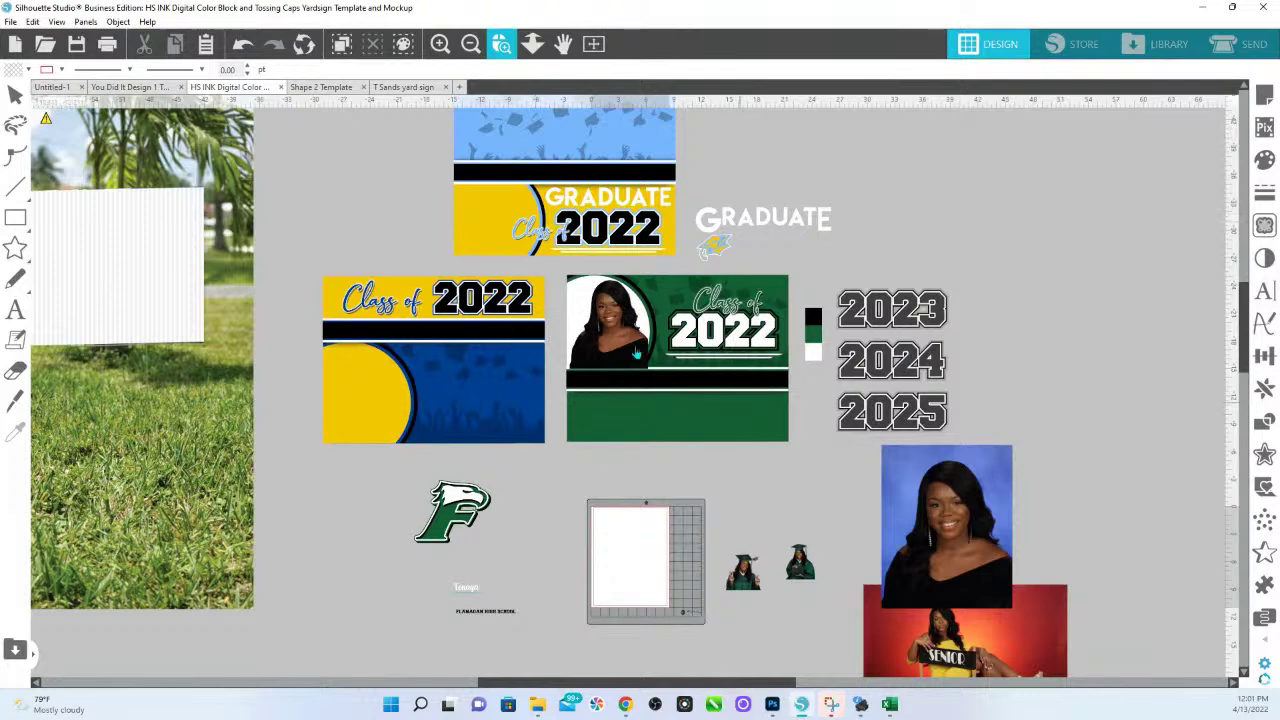
left_click(622, 344)
right_click(595, 272)
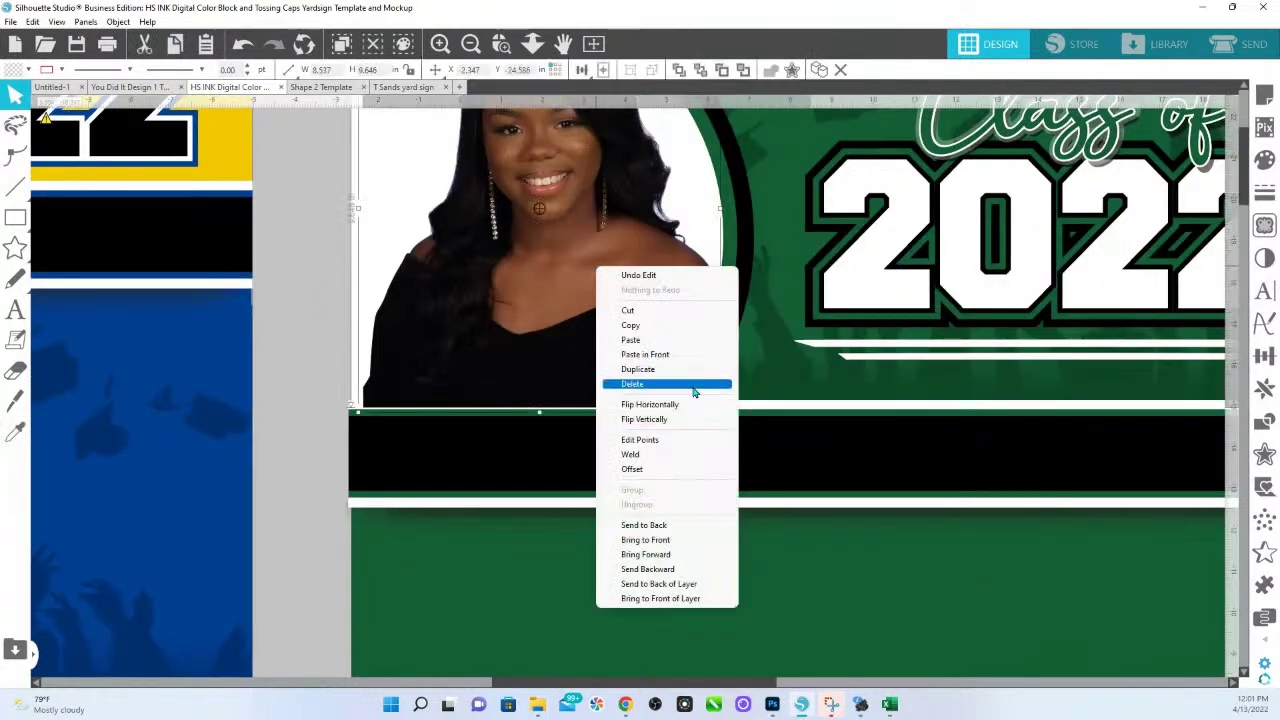
left_click(690, 408)
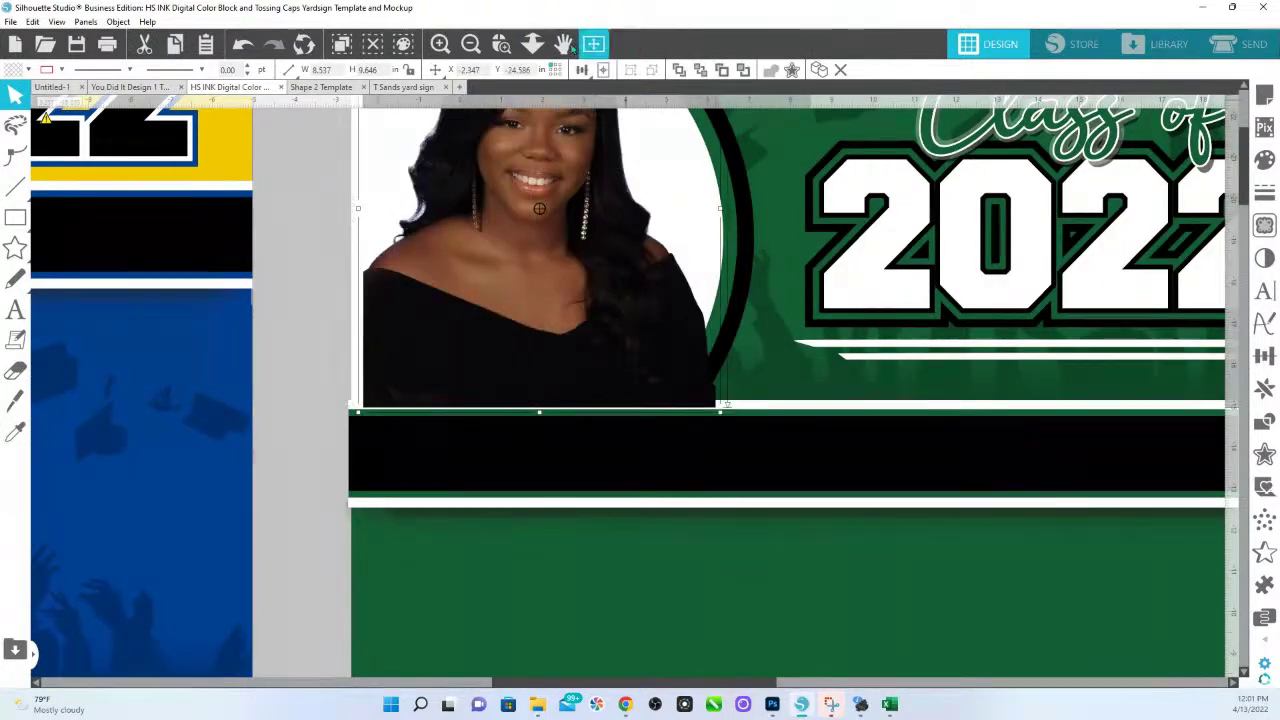
left_click(532, 43)
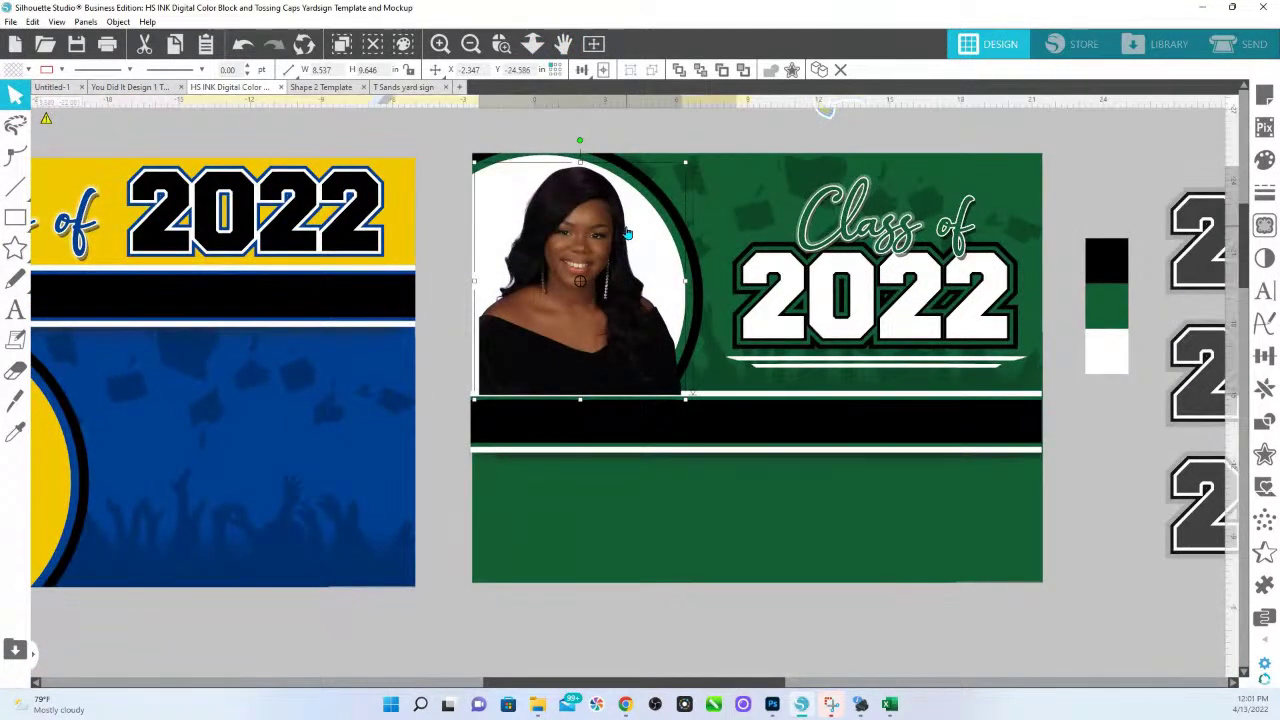
mouse_move(566, 356)
left_mouse_down()
mouse_move(558, 336)
mouse_move(559, 351)
left_mouse_up()
left_click(460, 615)
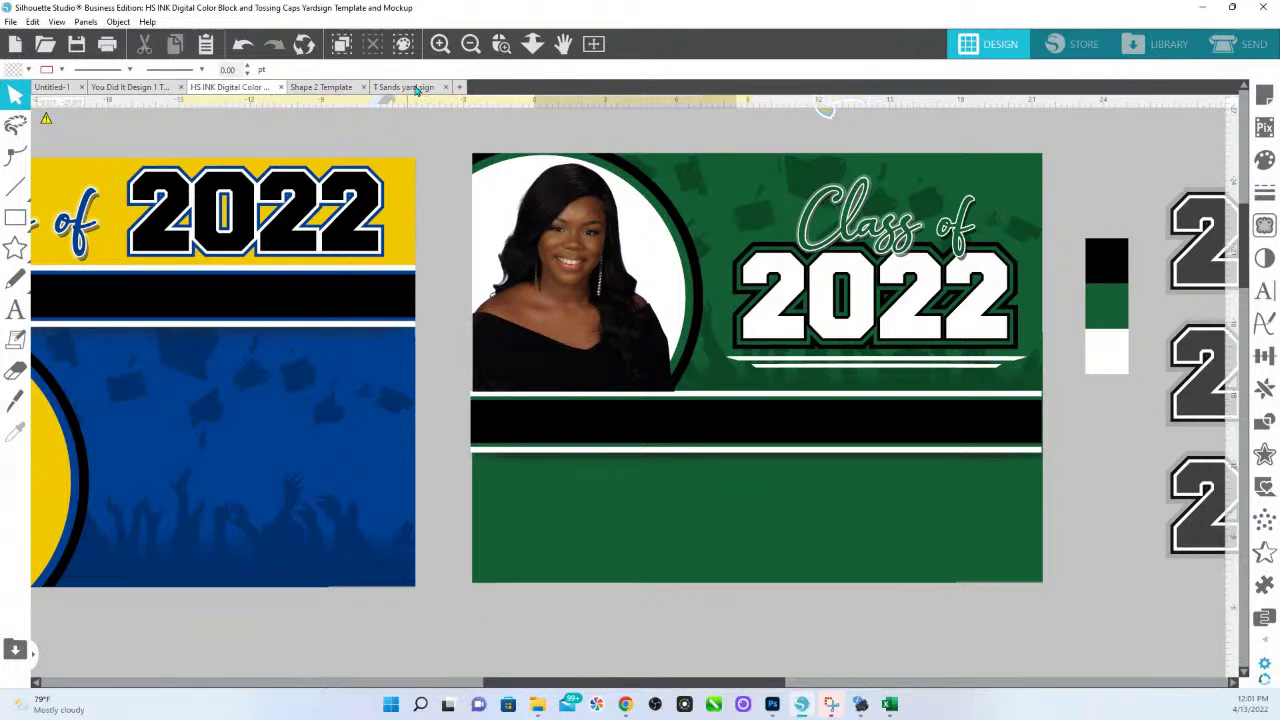
Copy the bracket shapes from Shape 2 Template and paste them onto the green Class of 2022 sign.
left_click(321, 87)
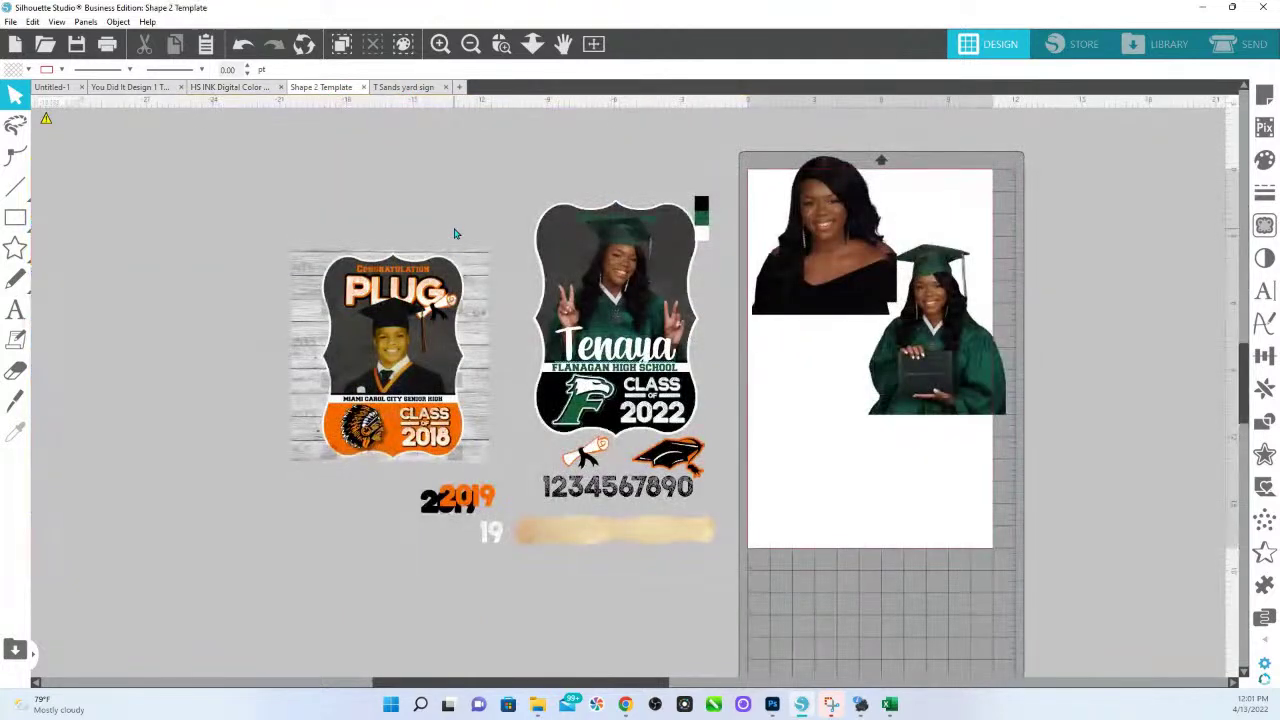
left_click_drag(562, 295, 561, 262)
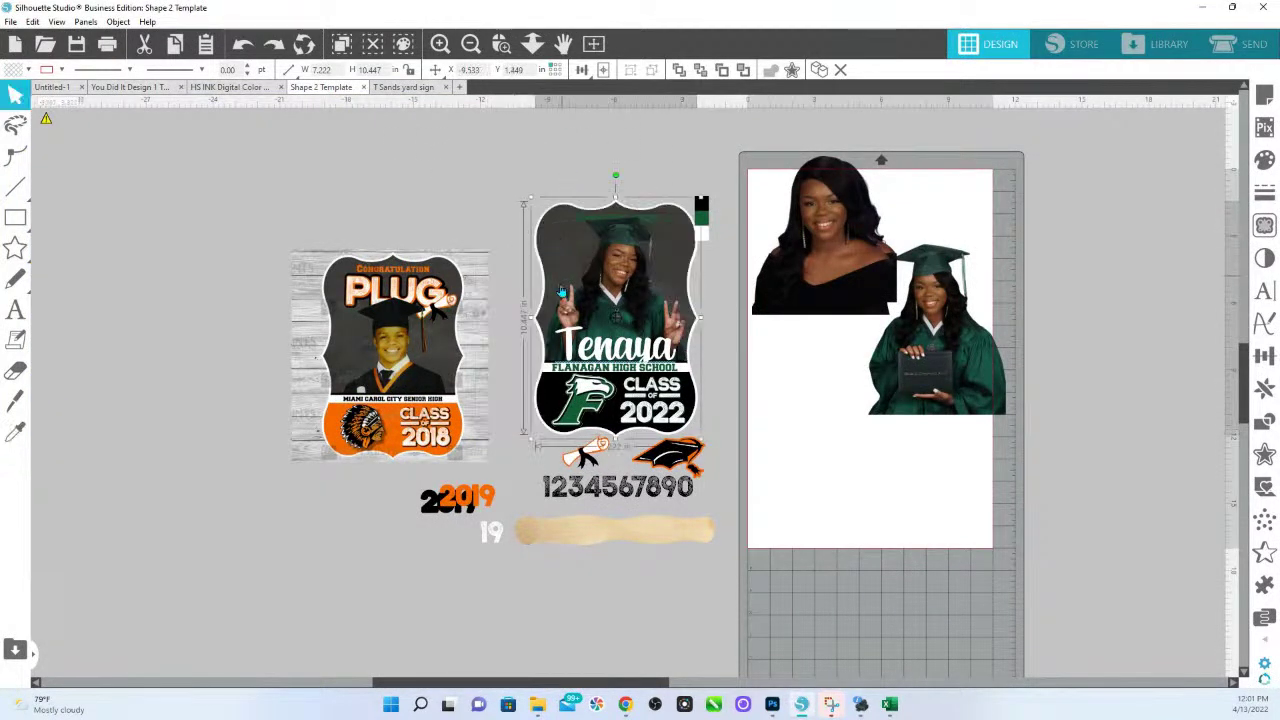
mouse_move(547, 404)
left_mouse_down()
mouse_move(530, 469)
mouse_move(546, 404)
left_mouse_up()
key("i")
key("v")
left_click(403, 87)
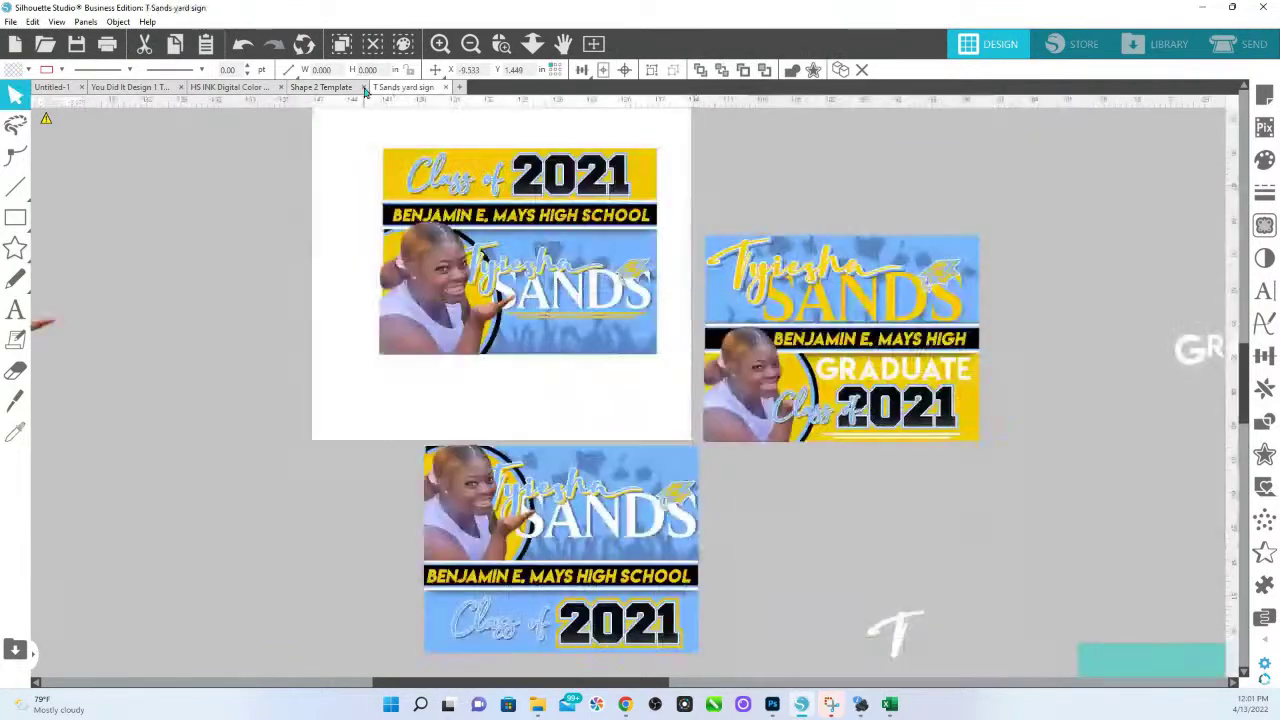
left_click(222, 89)
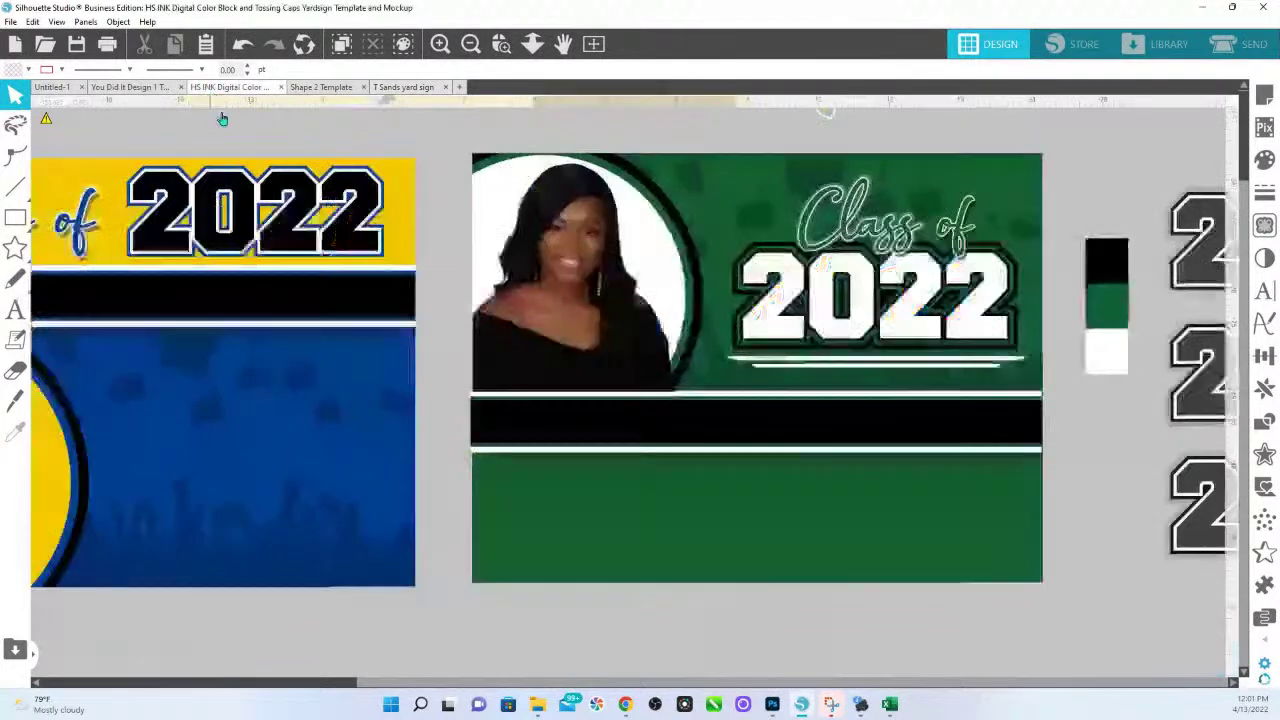
right_click(566, 630)
left_click(600, 507)
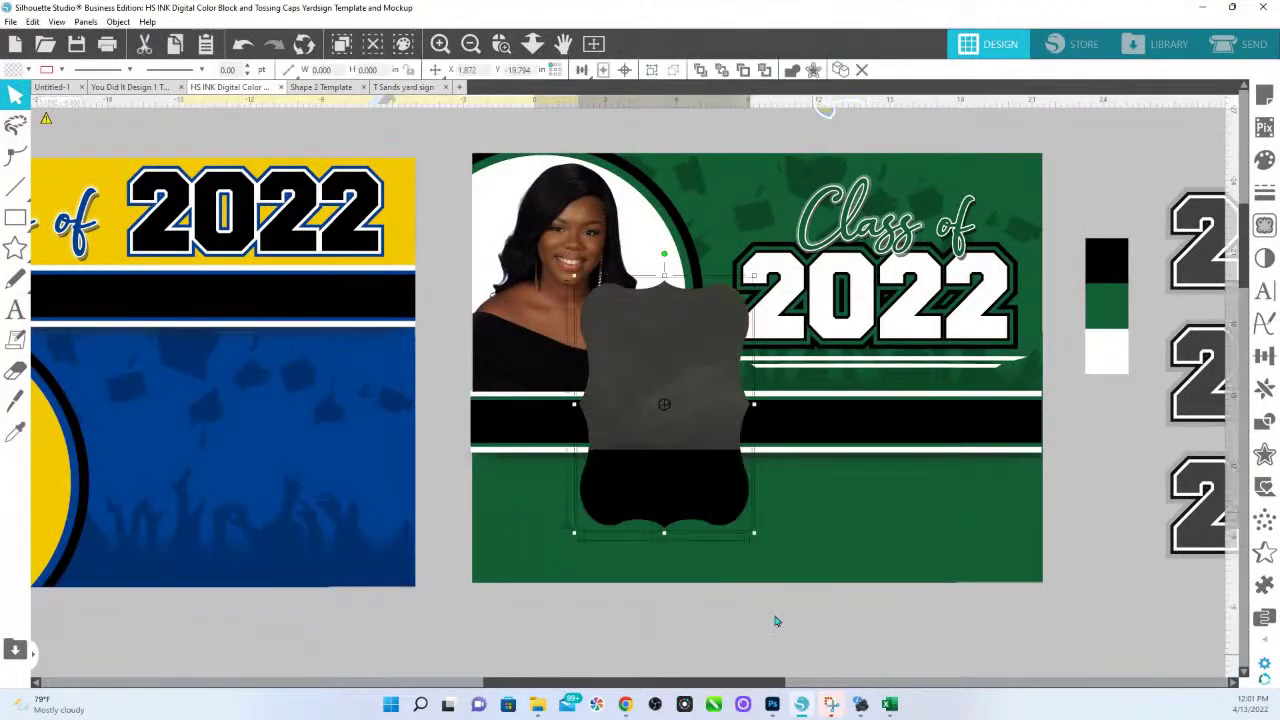
left_click_drag(754, 524, 1160, 655)
Try fills on the portrait's white backing, from patterns to purple and teal, ending light green.
left_click(633, 236)
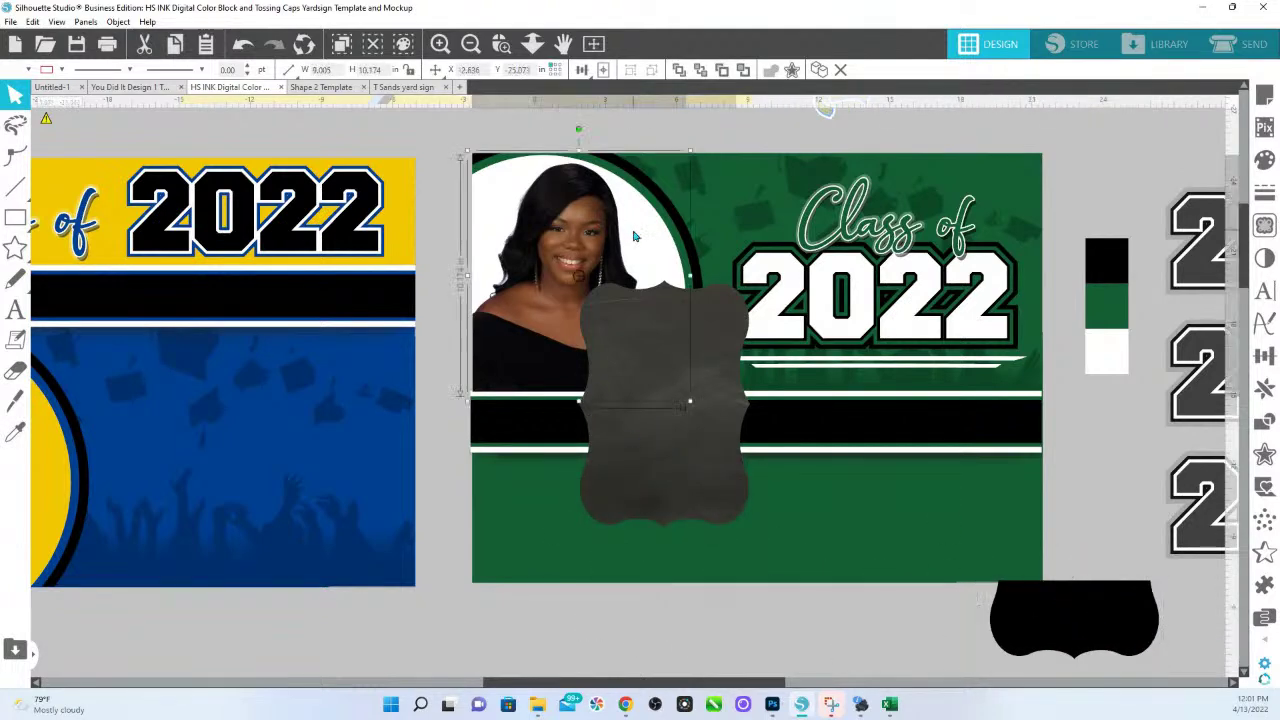
left_click(16, 433)
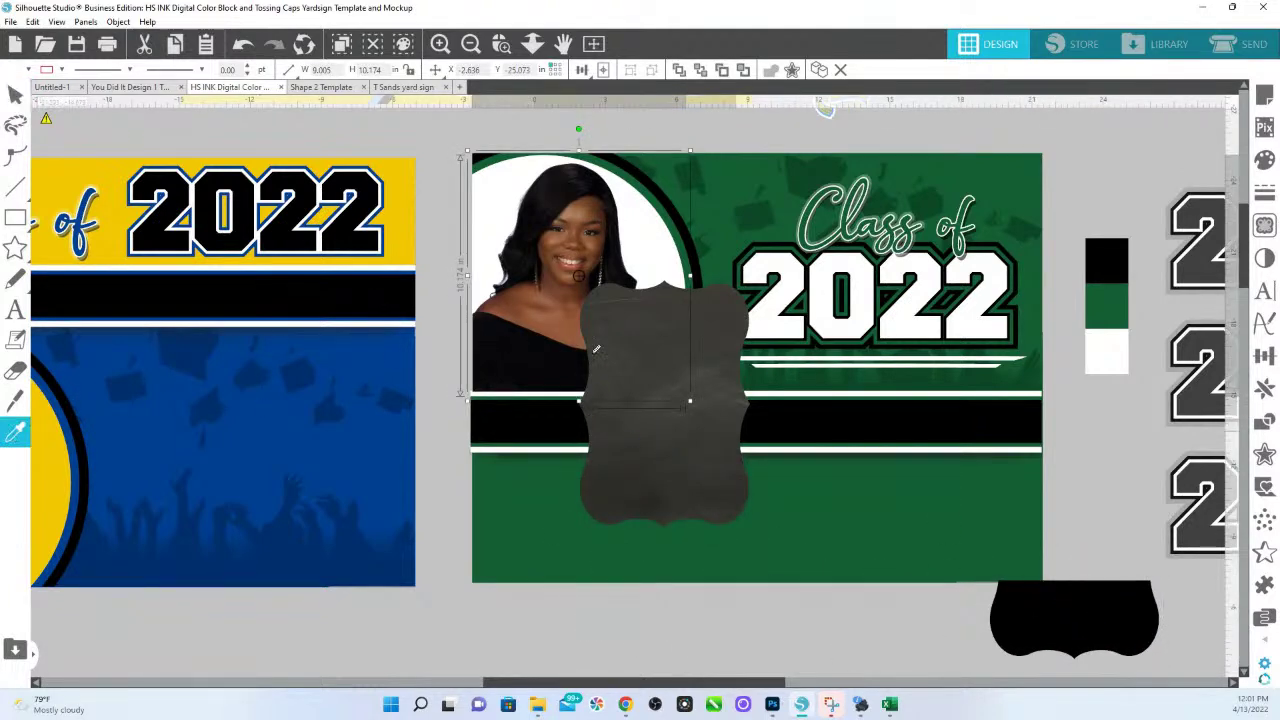
left_click(632, 350)
left_click(1264, 160)
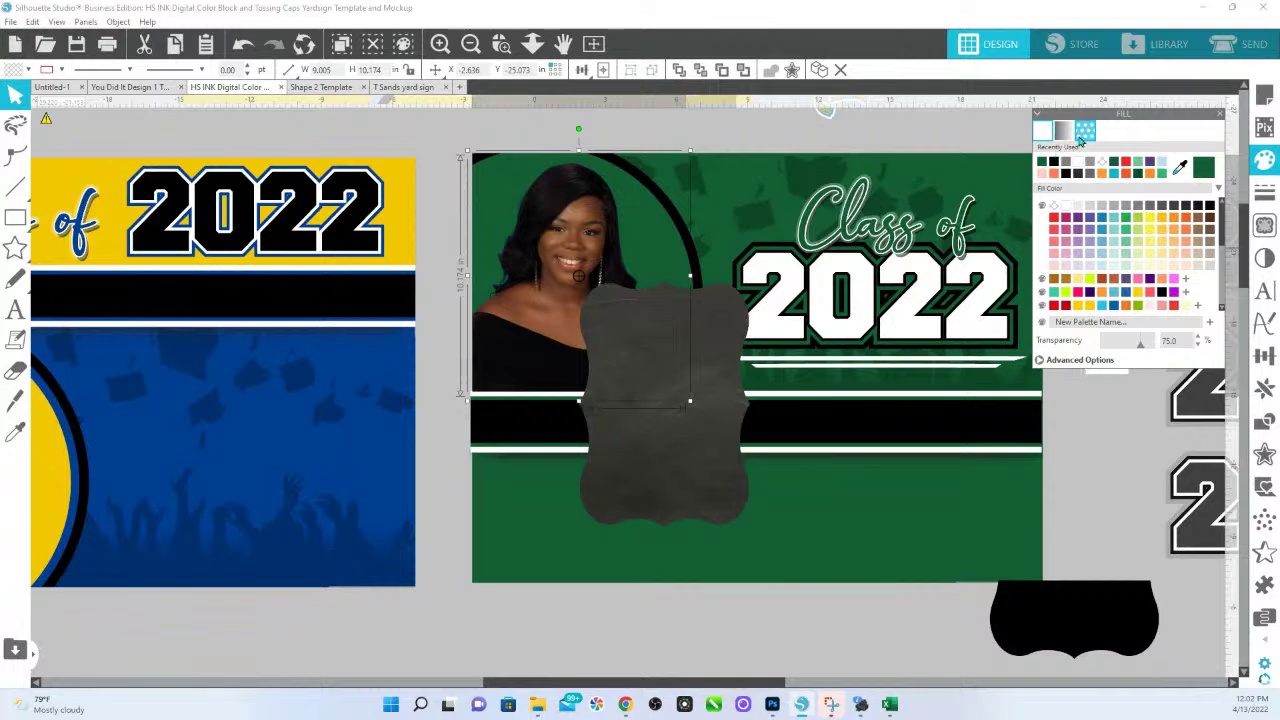
left_click(1044, 367)
left_click(1060, 312)
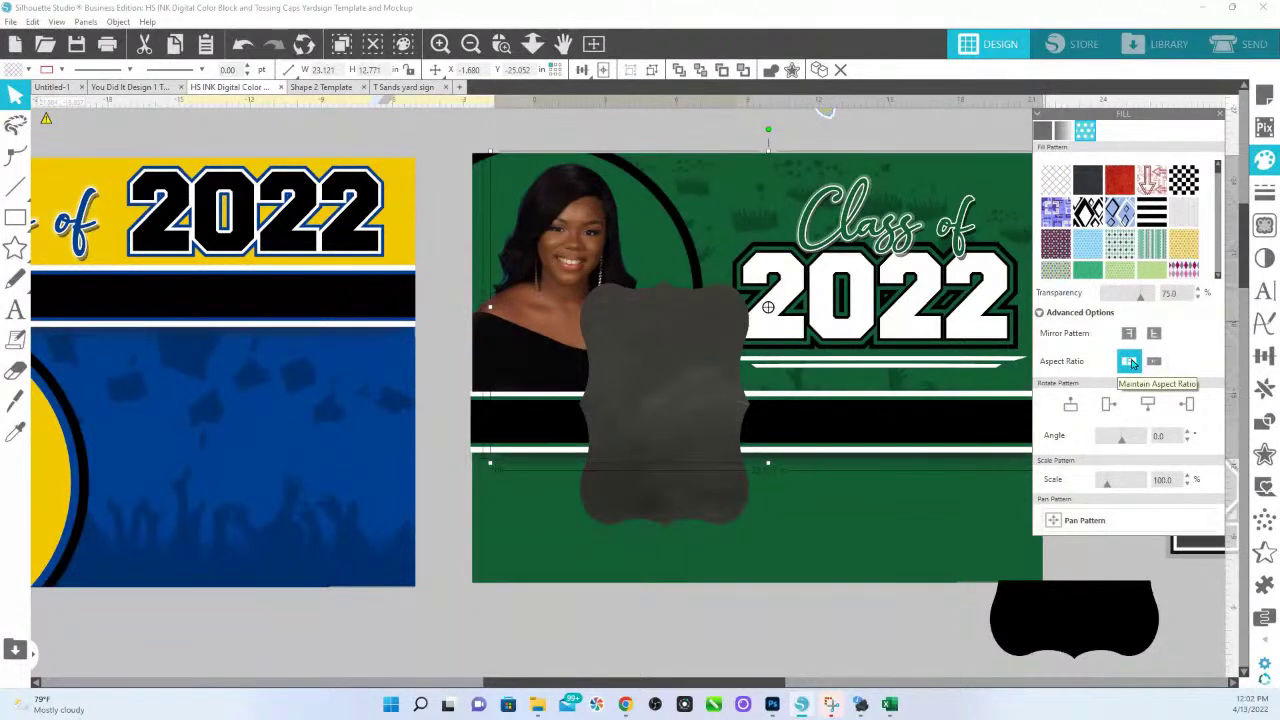
left_click(1043, 130)
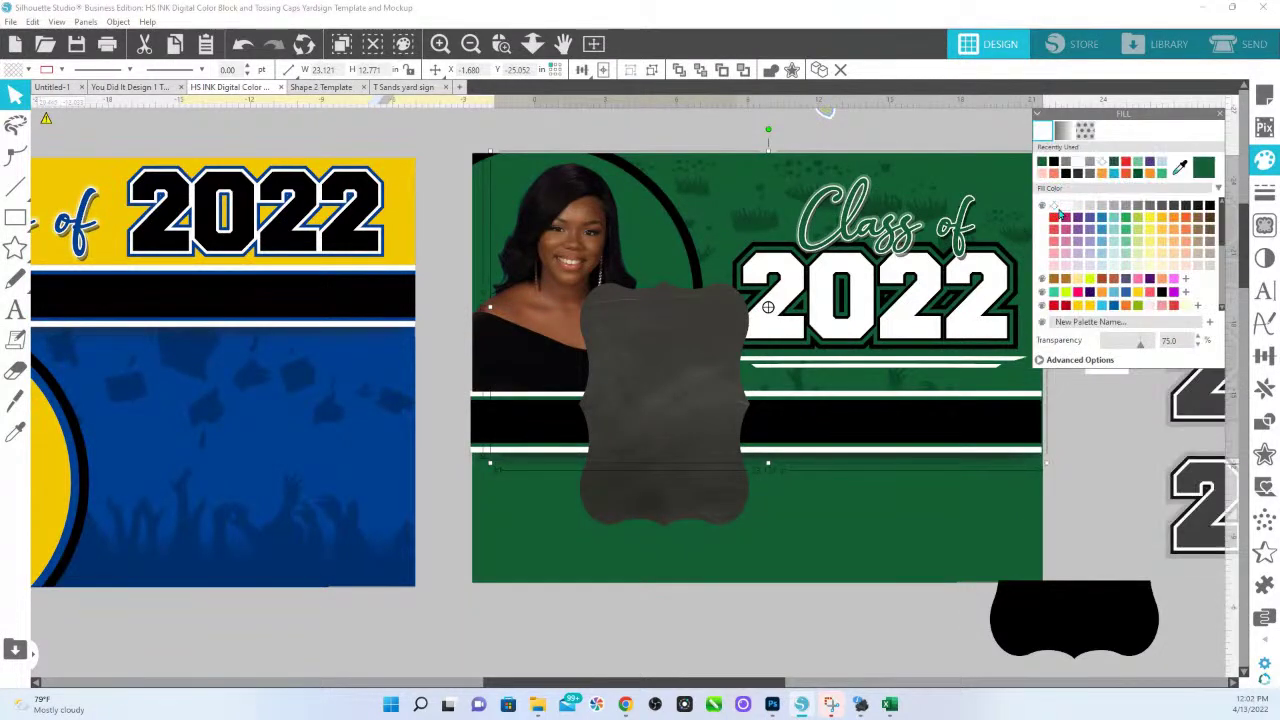
left_click(1081, 219)
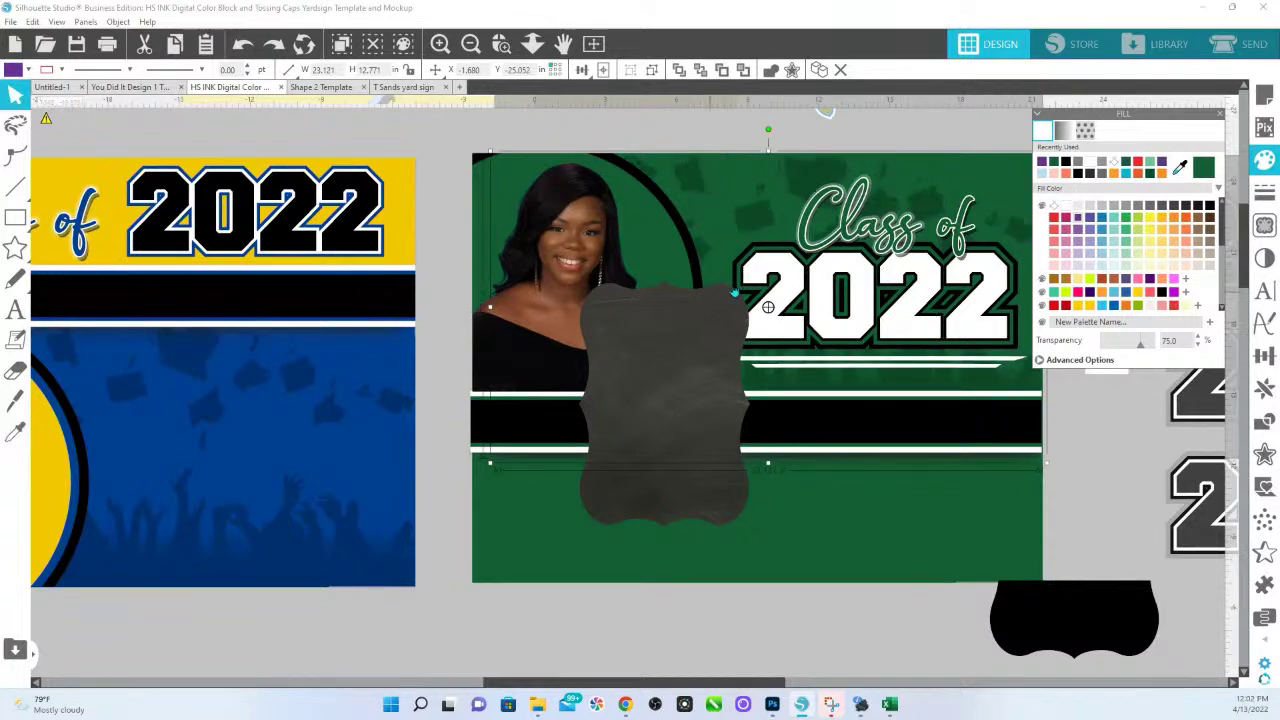
left_click(660, 248)
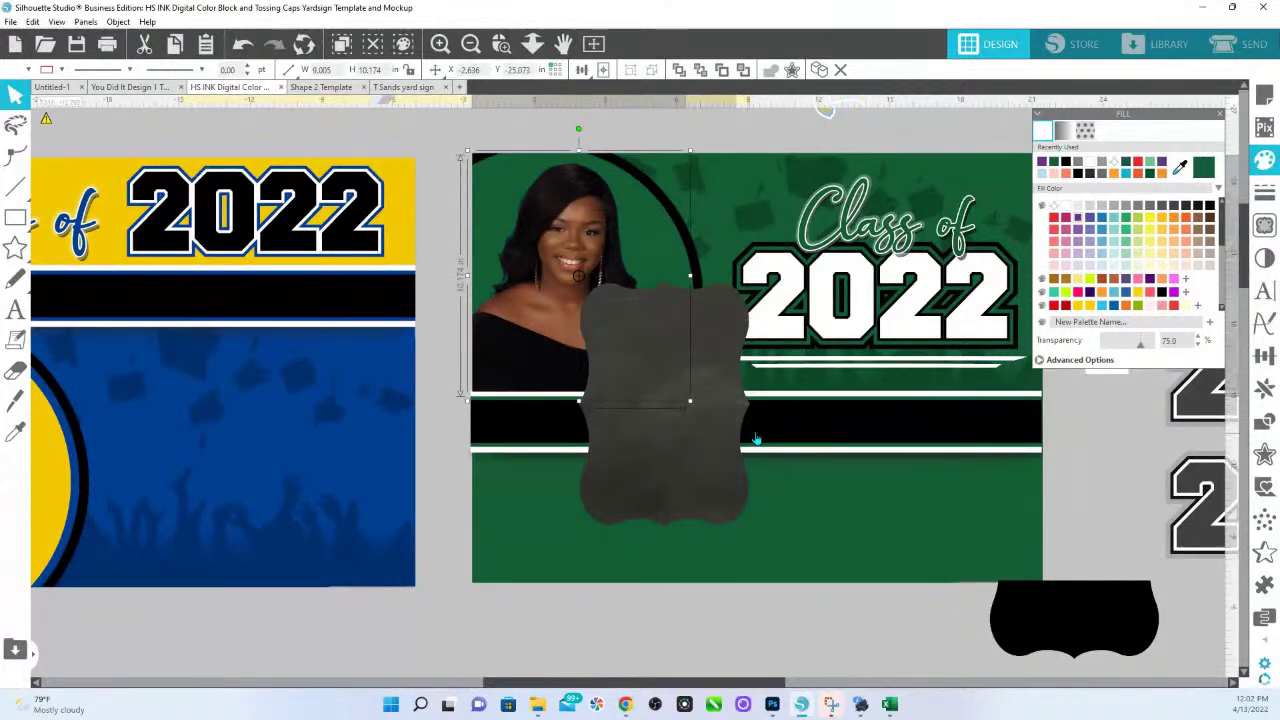
left_click(1092, 219)
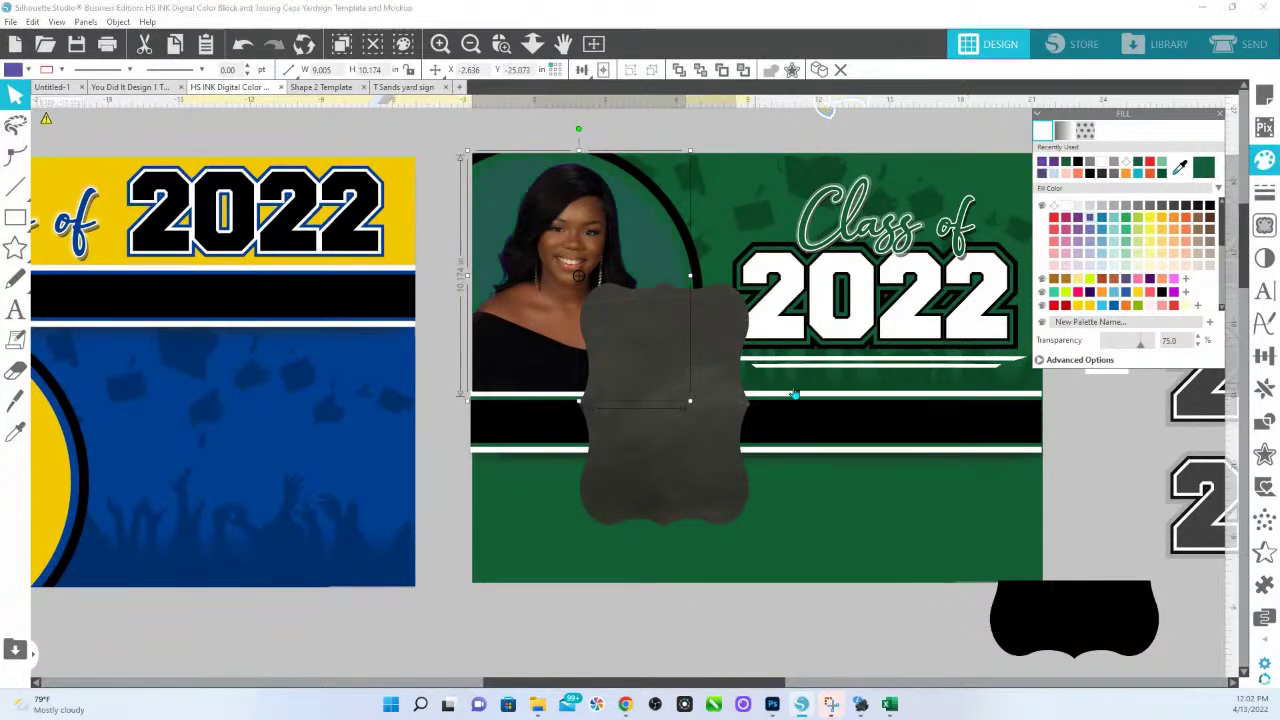
left_click(1137, 219)
Enlarge the grey bracket over the portrait, send it to back, and crop it to the circle.
left_click_drag(709, 416, 541, 219)
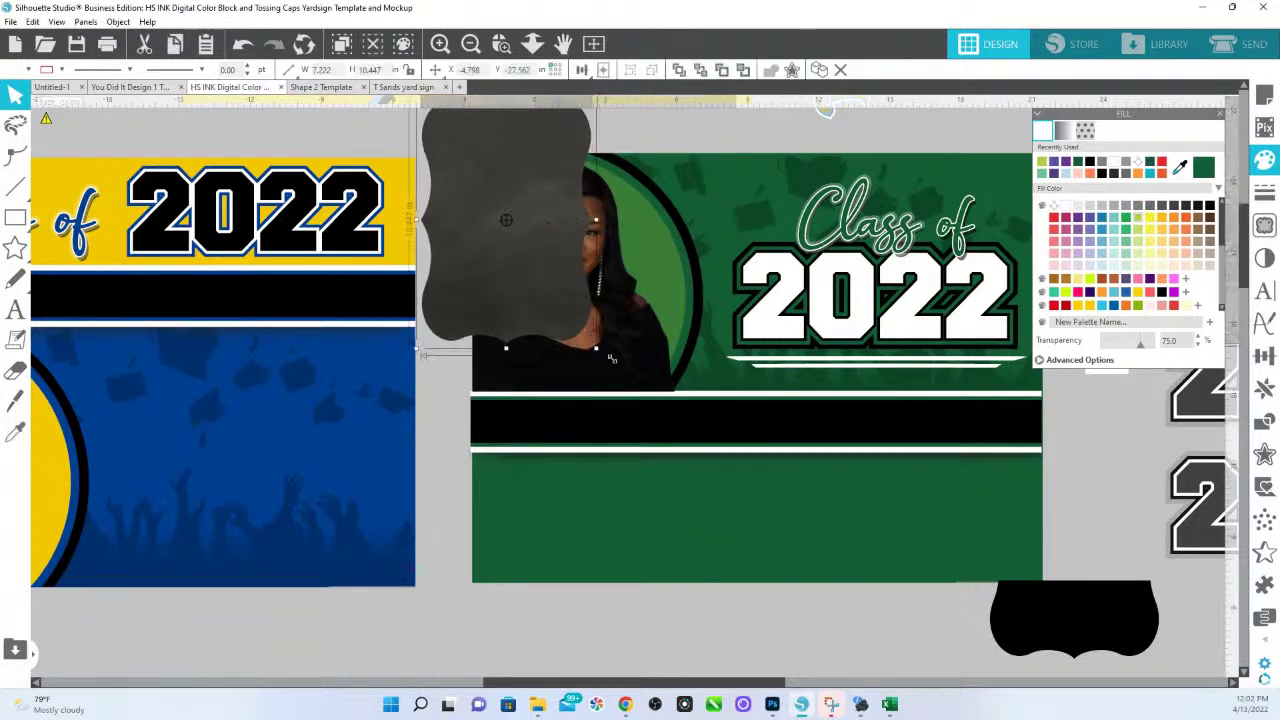
left_click_drag(595, 352, 736, 550)
right_click(547, 354)
left_click(620, 390)
right_click(638, 408)
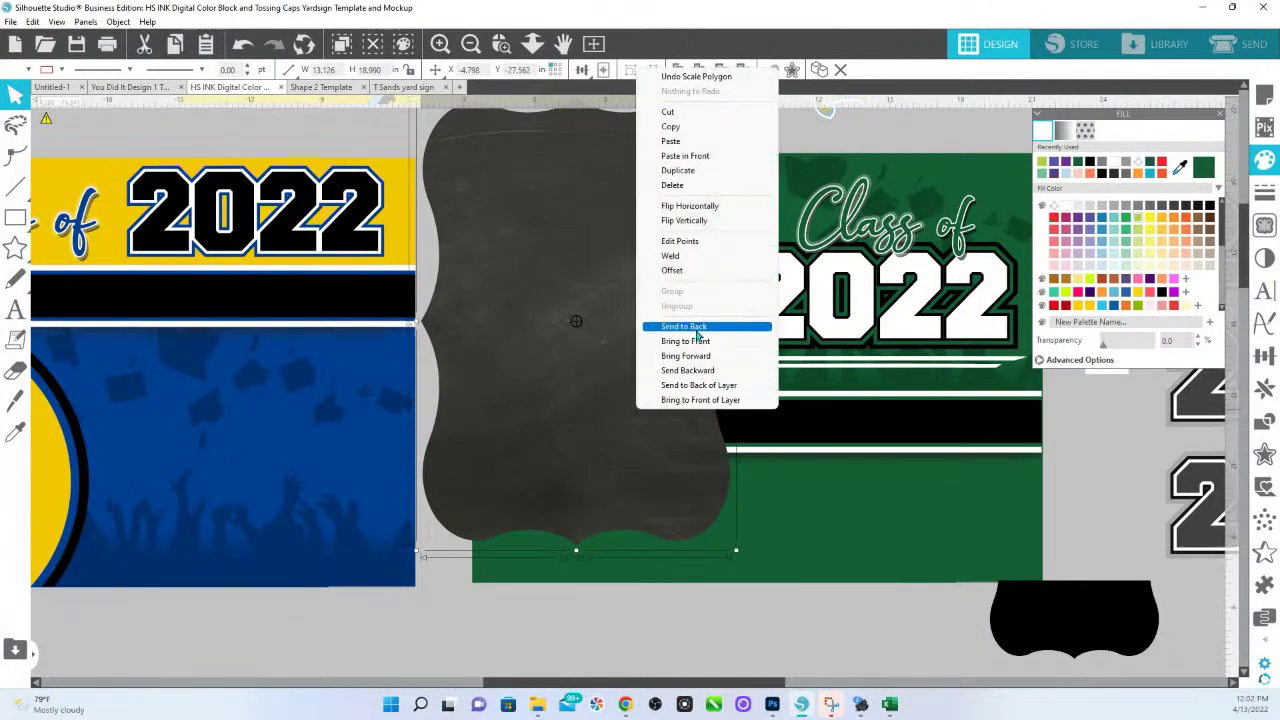
left_click(688, 326)
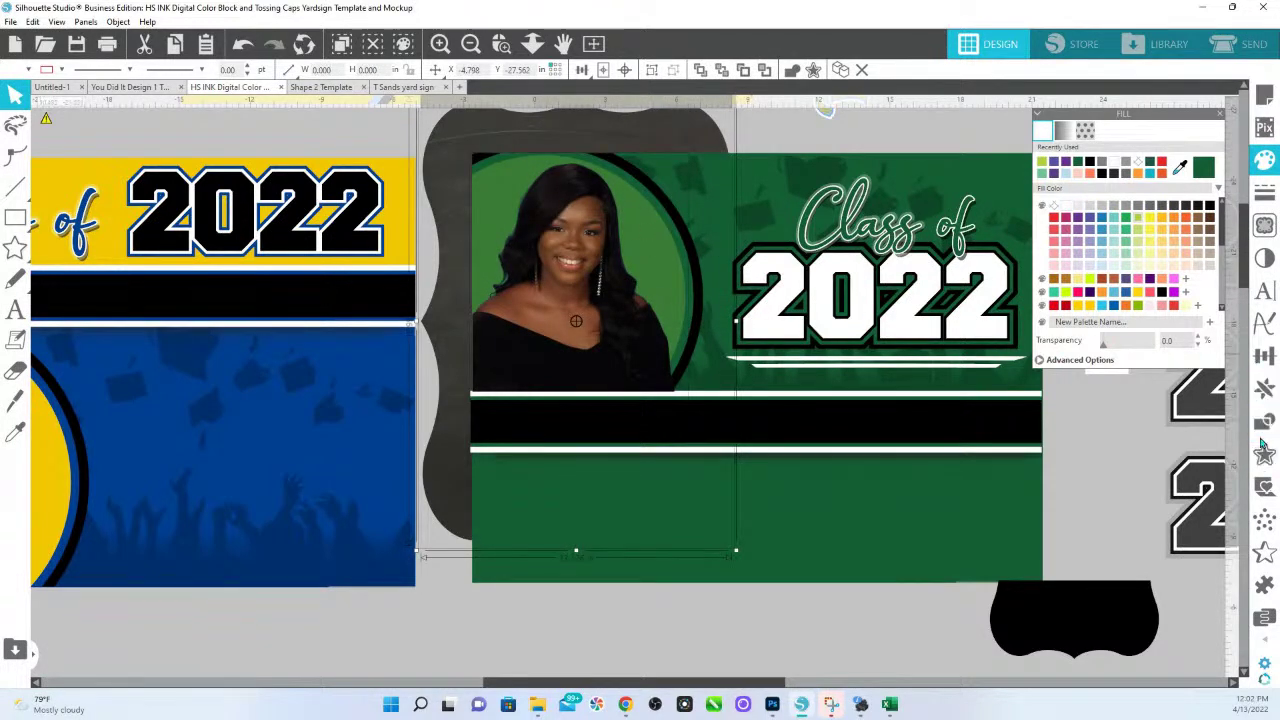
left_click(1264, 421)
left_click(1162, 197)
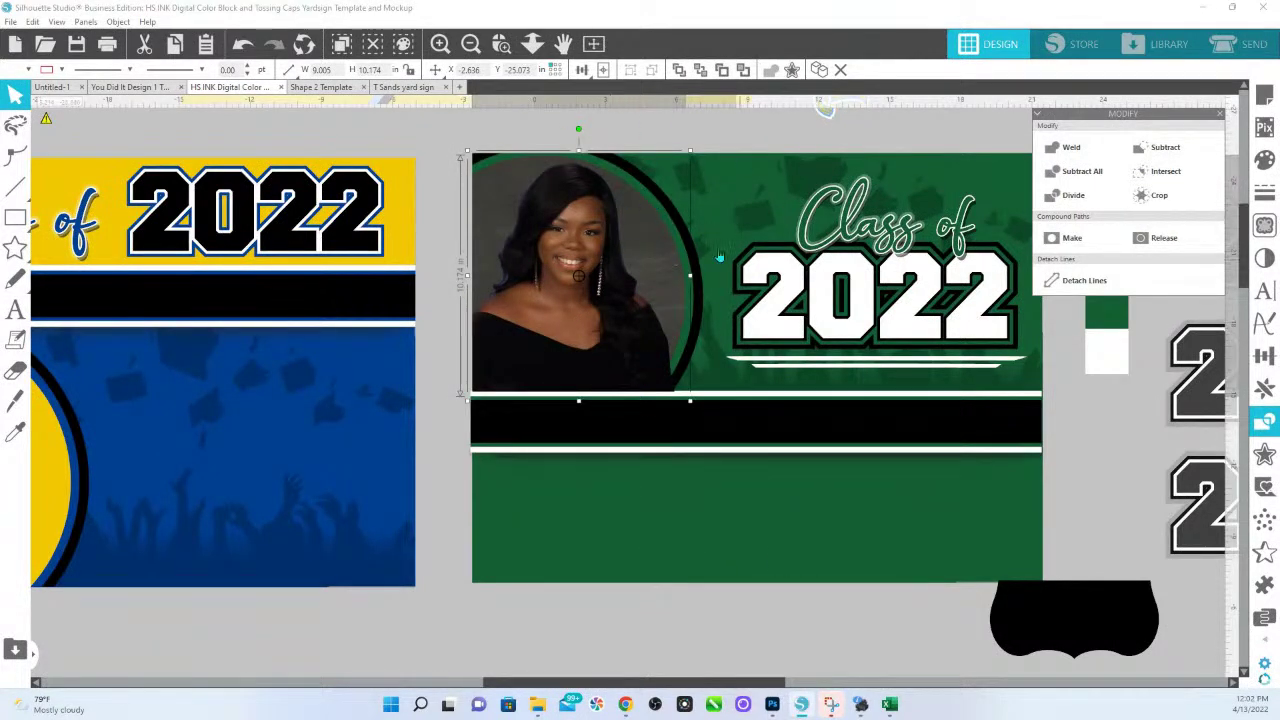
Bring the grey circle to front, make it transparent, and crop the portrait to it.
left_click(442, 152)
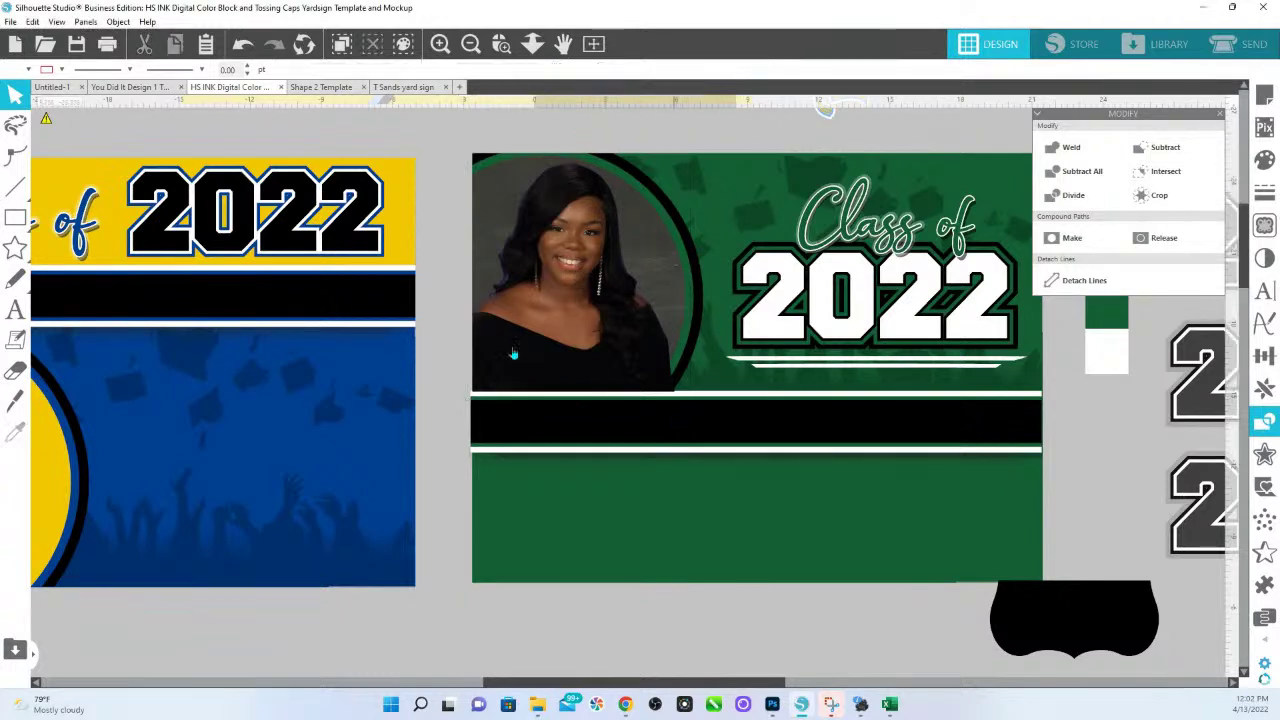
left_click(573, 286)
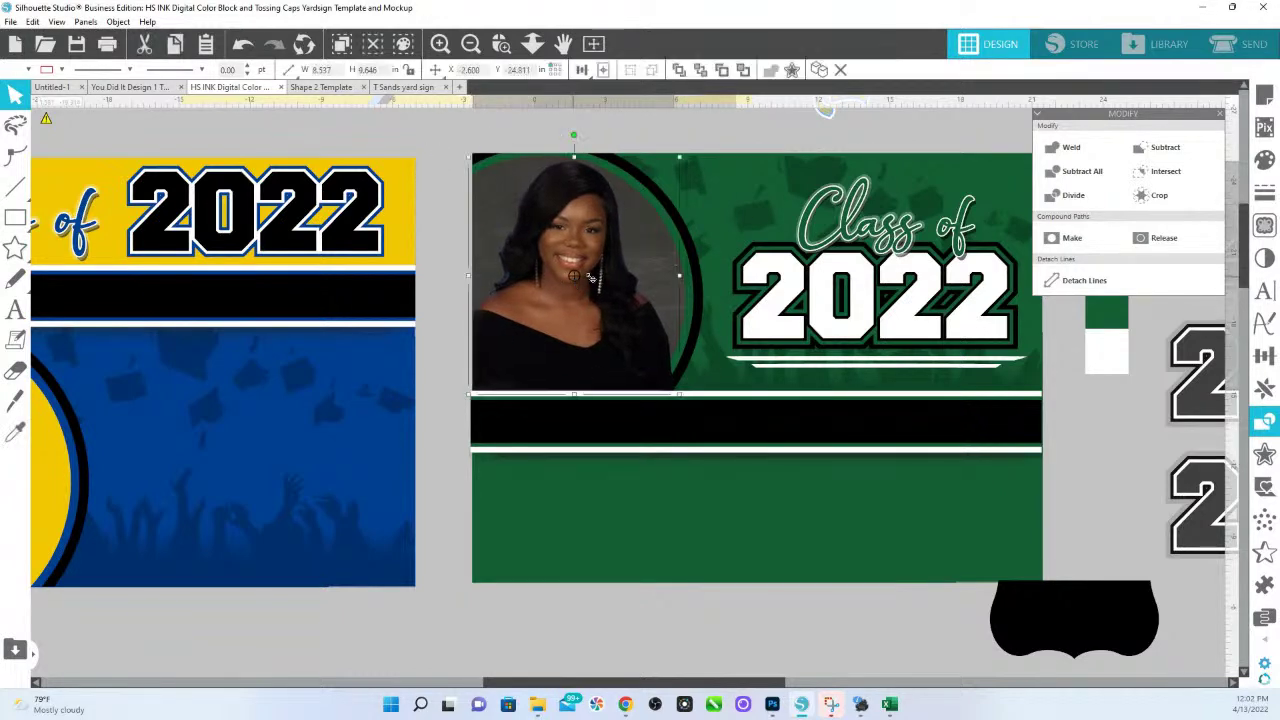
left_click(649, 255)
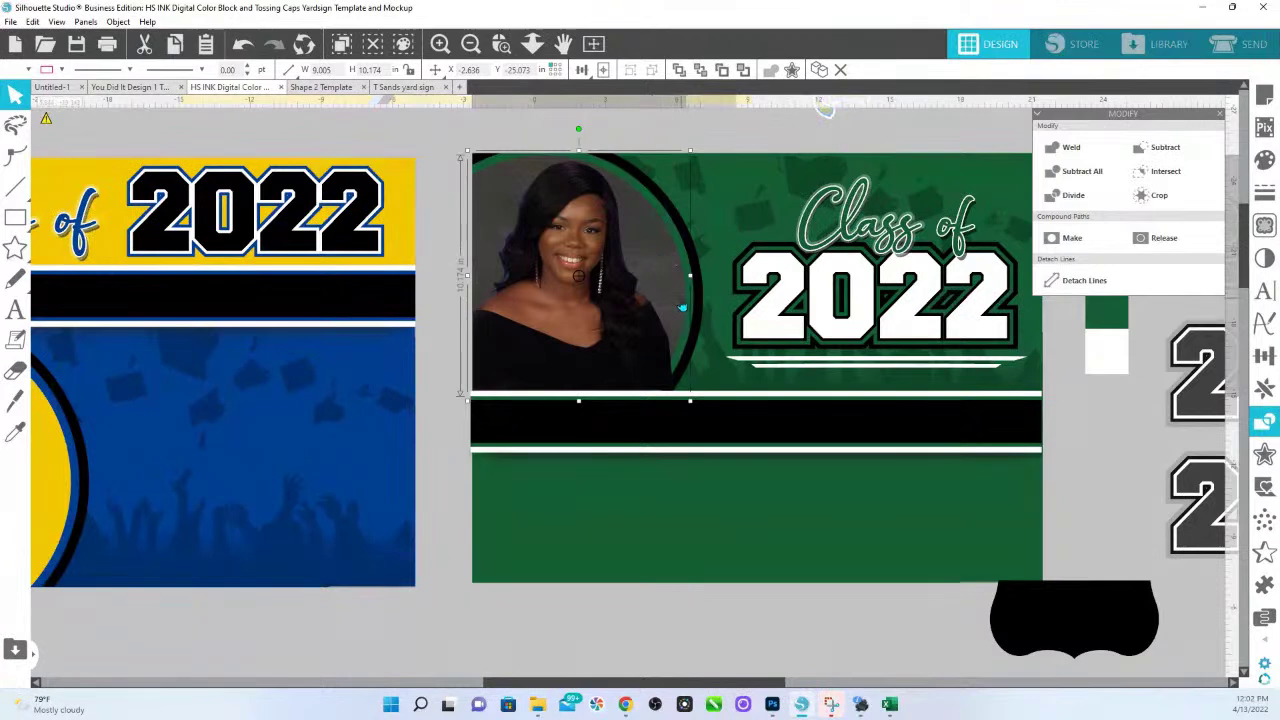
key("ctrl+f")
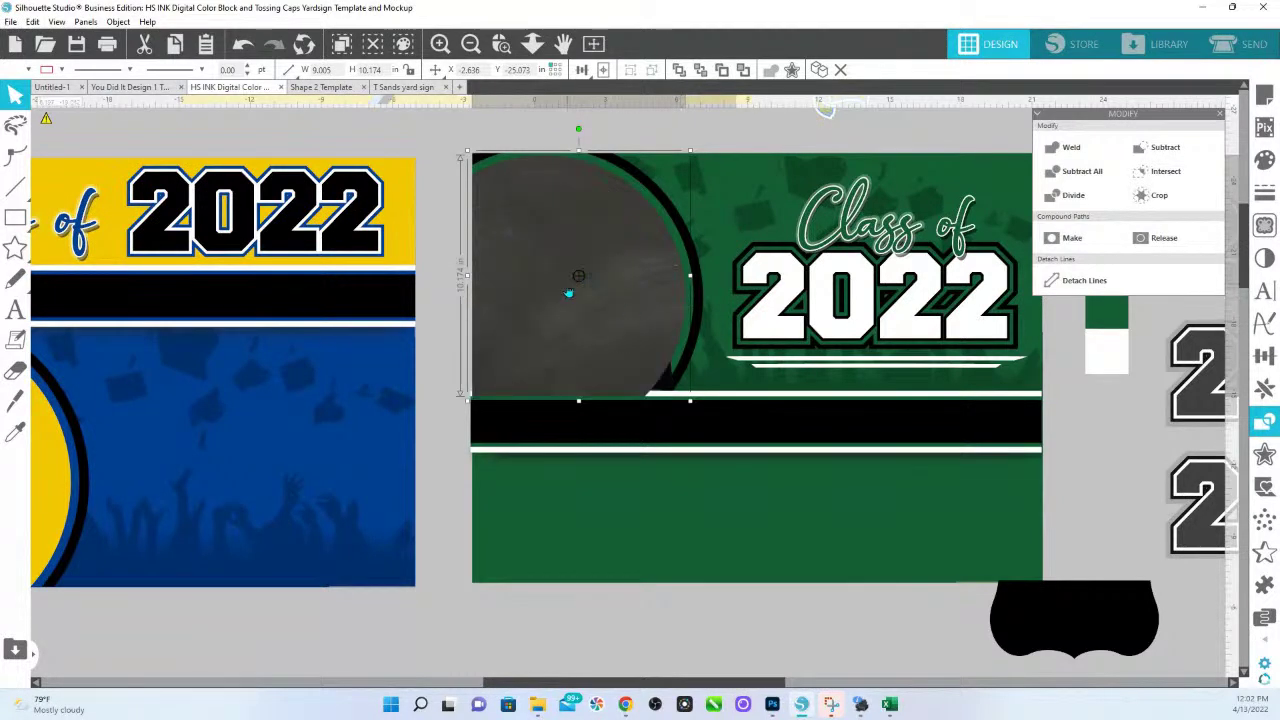
left_click(1264, 160)
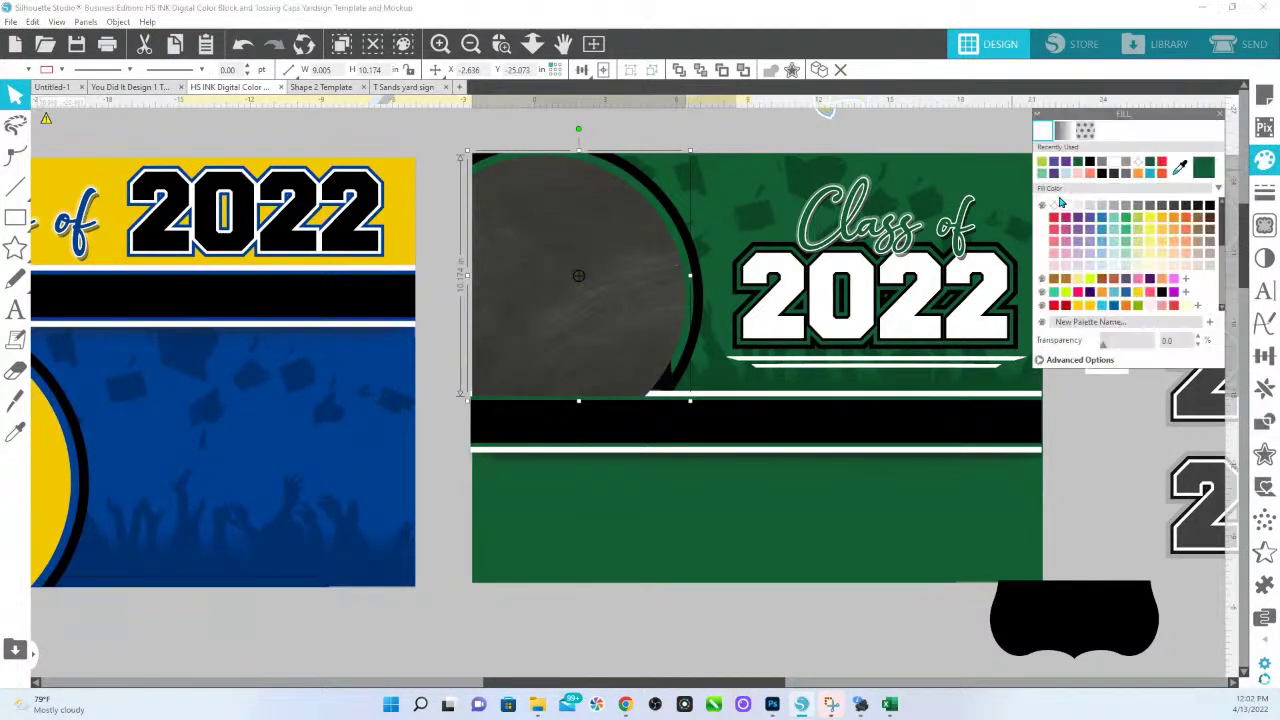
left_click(1054, 207)
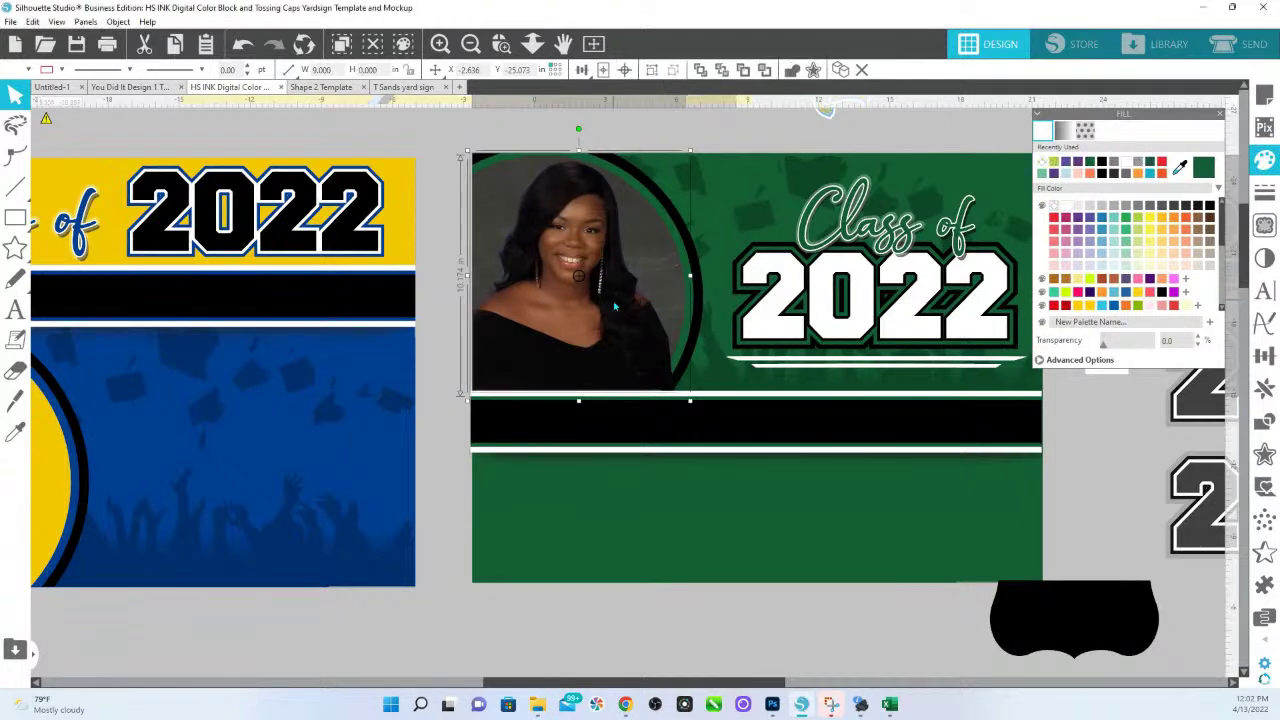
left_click(1262, 420)
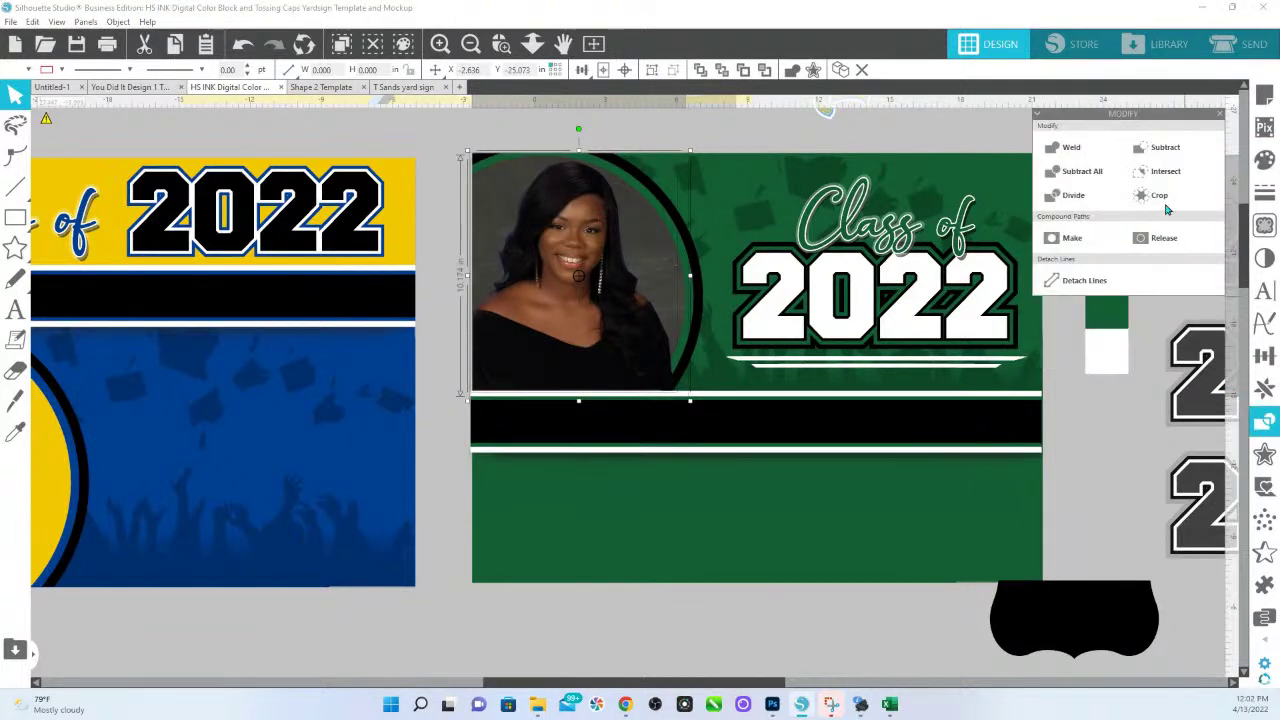
left_click(1160, 198)
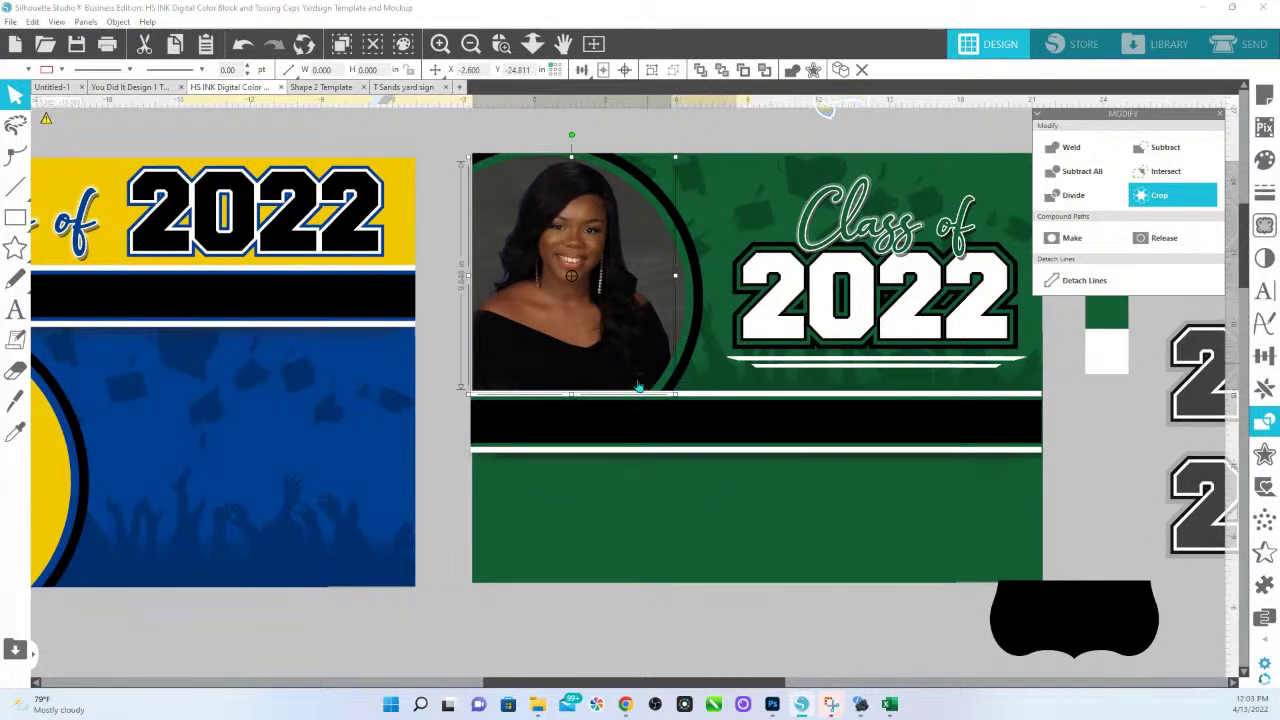
left_click(403, 416)
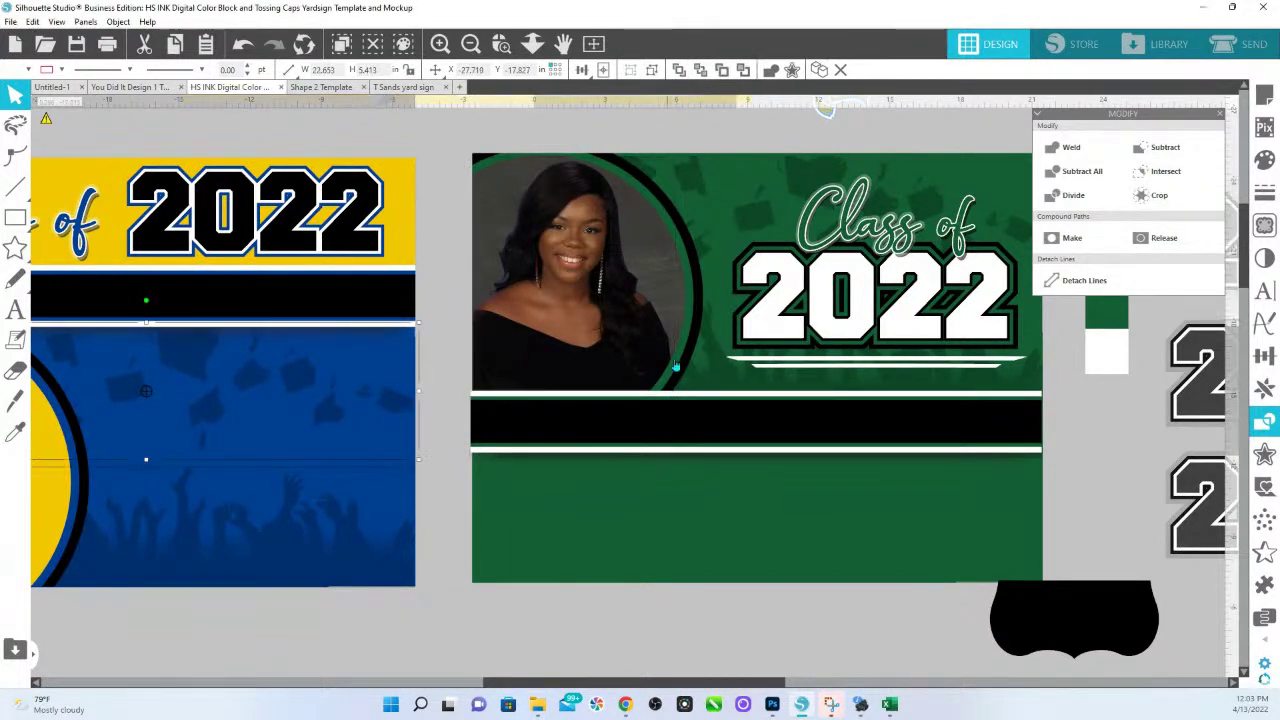
Scale FLANAGAN HIGH SCHOOL into the black bar, colour it white, and widen its character spacing.
scroll(470, 250, "down", 1)
left_click(533, 44)
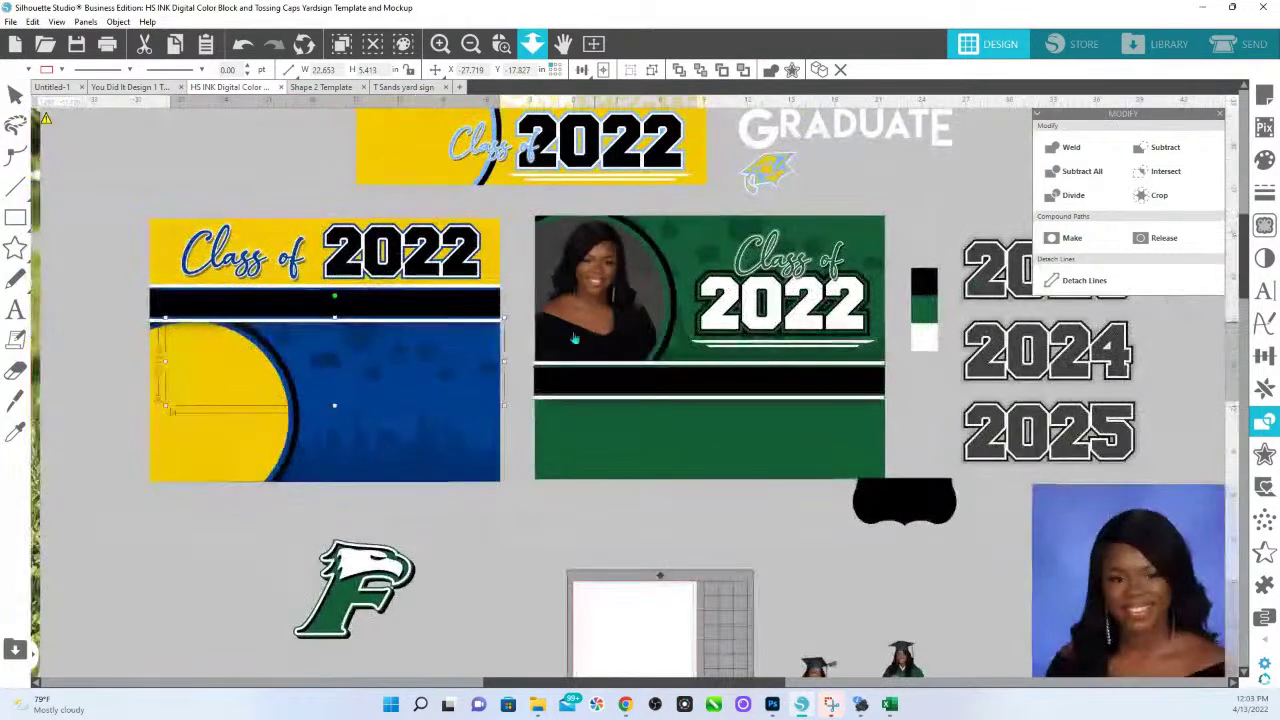
scroll(763, 497, "down", 3)
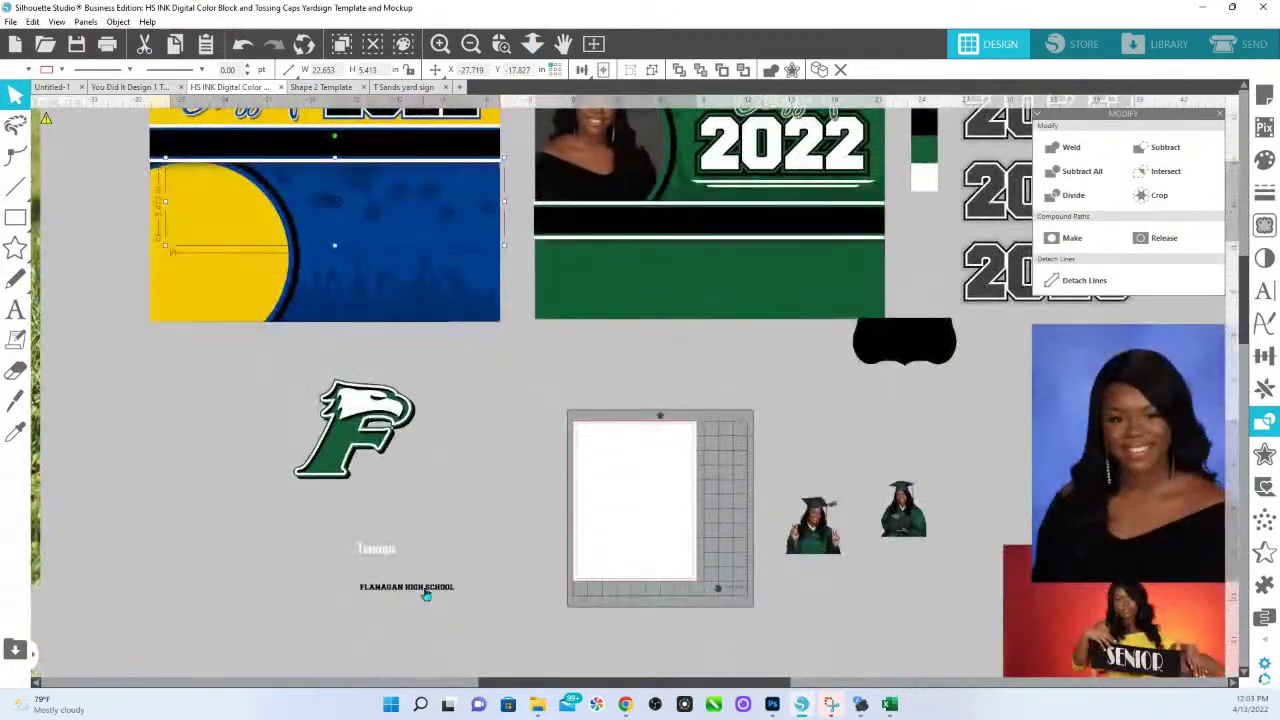
left_click_drag(630, 553, 680, 362)
left_click(735, 366)
left_click(698, 365)
left_click_drag(723, 369, 767, 227)
left_click(1264, 160)
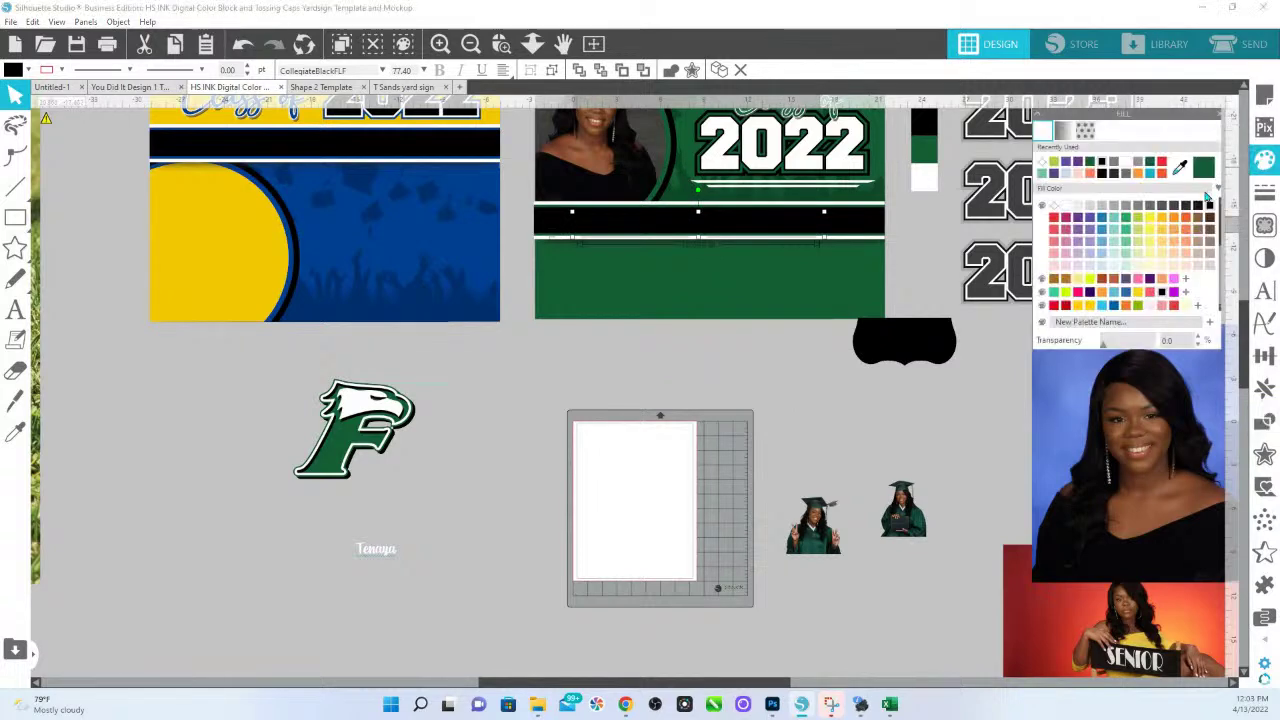
left_click(1065, 207)
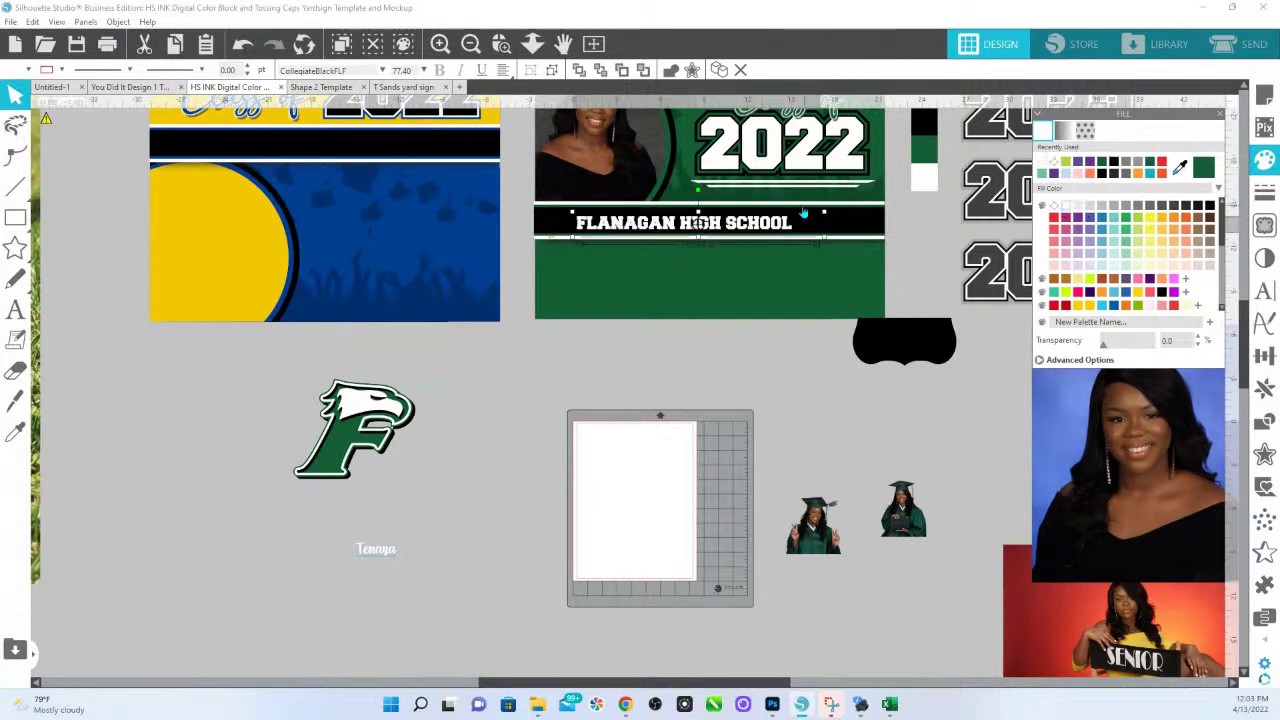
left_click_drag(820, 216, 899, 220)
left_click(1265, 291)
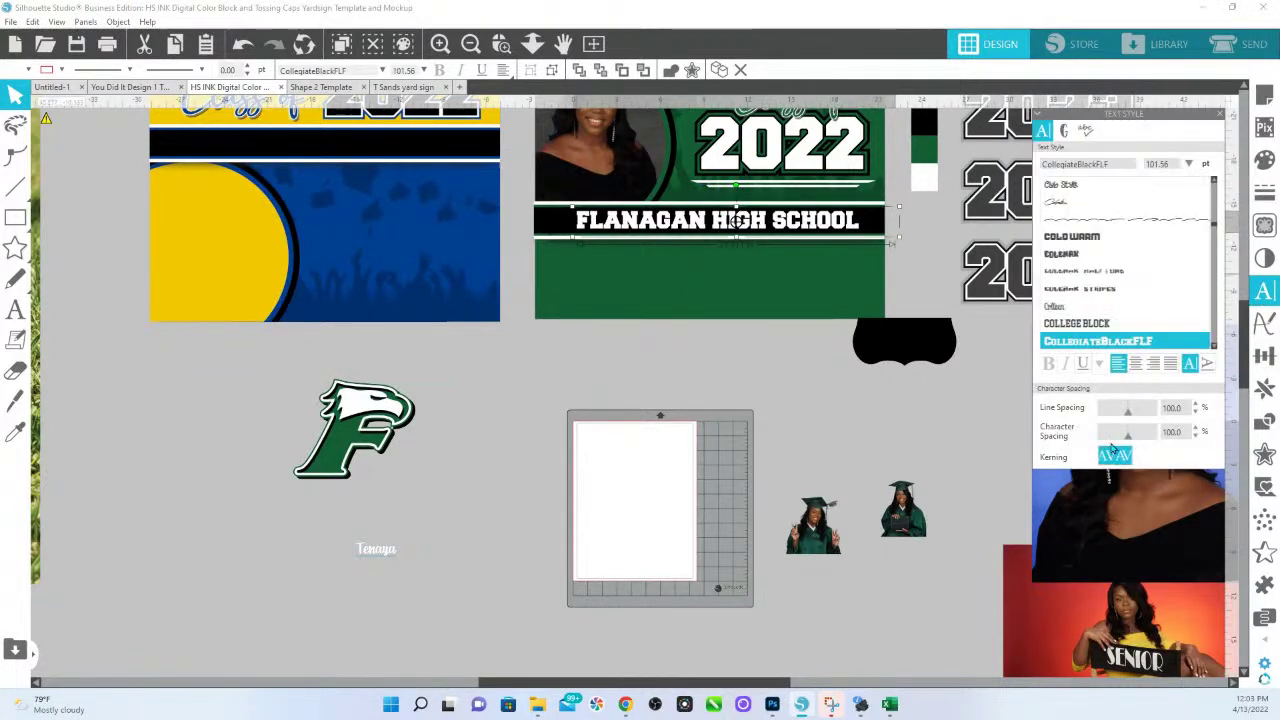
left_click_drag(1127, 440, 1134, 442)
mouse_move(881, 233)
left_mouse_down()
mouse_move(842, 233)
mouse_move(865, 232)
left_mouse_up()
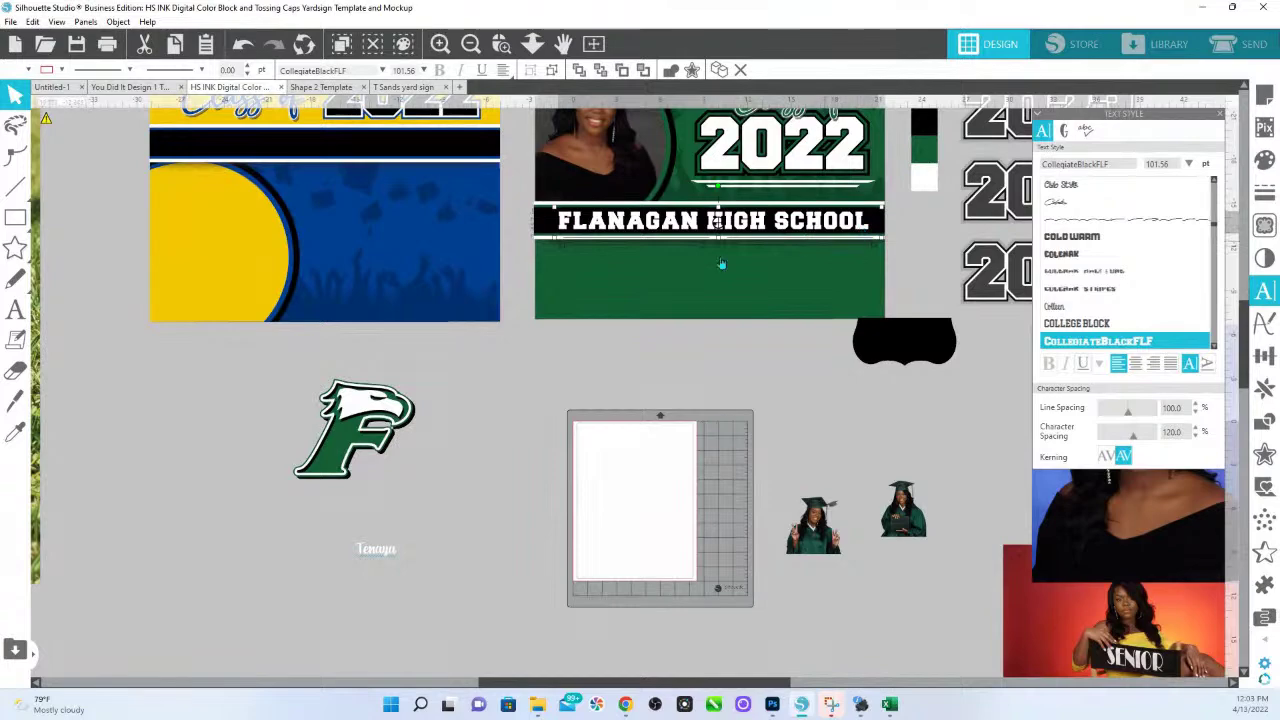
scroll(651, 537, "up", 5)
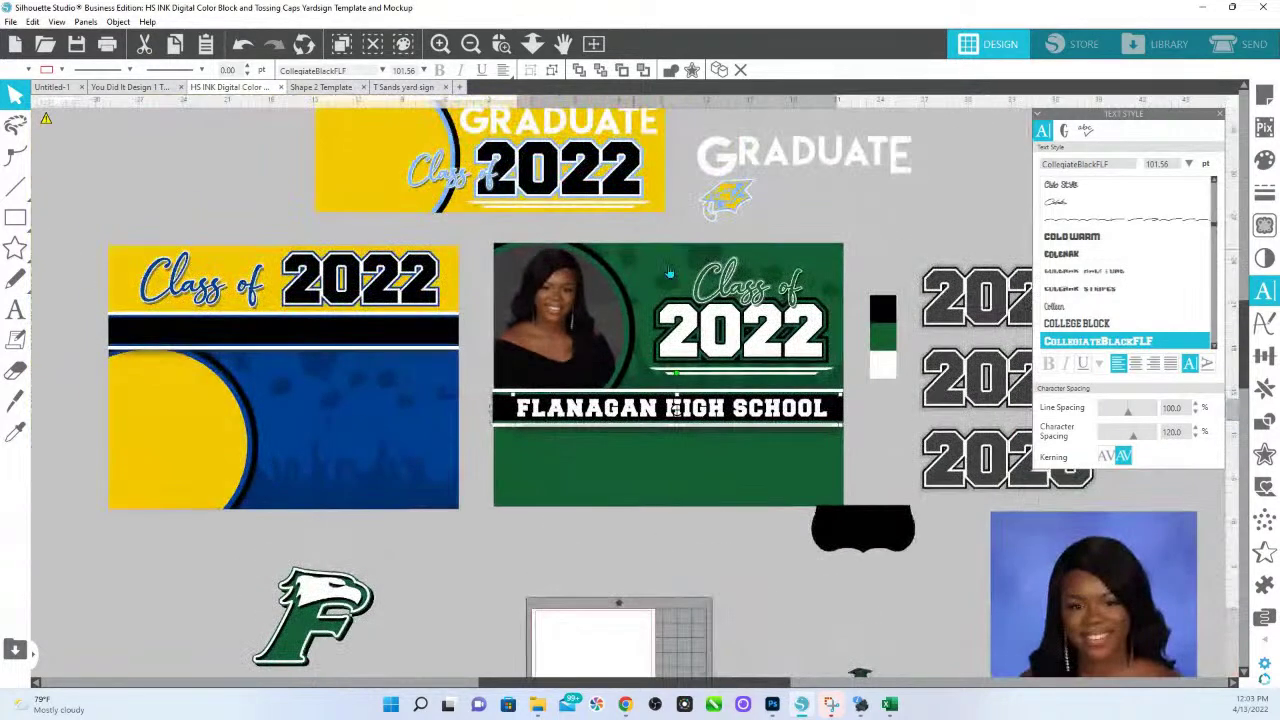
left_click(532, 43)
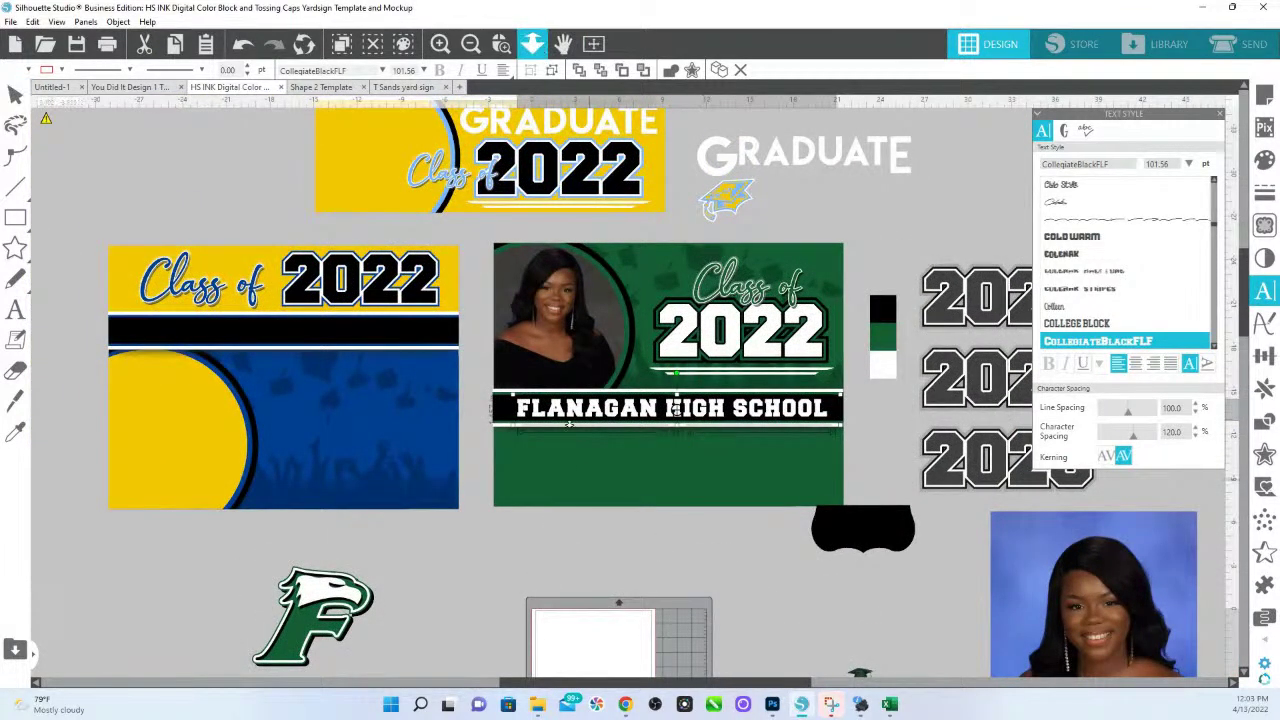
left_click_drag(547, 287, 640, 660)
left_click(488, 590)
left_click_drag(602, 620, 706, 443)
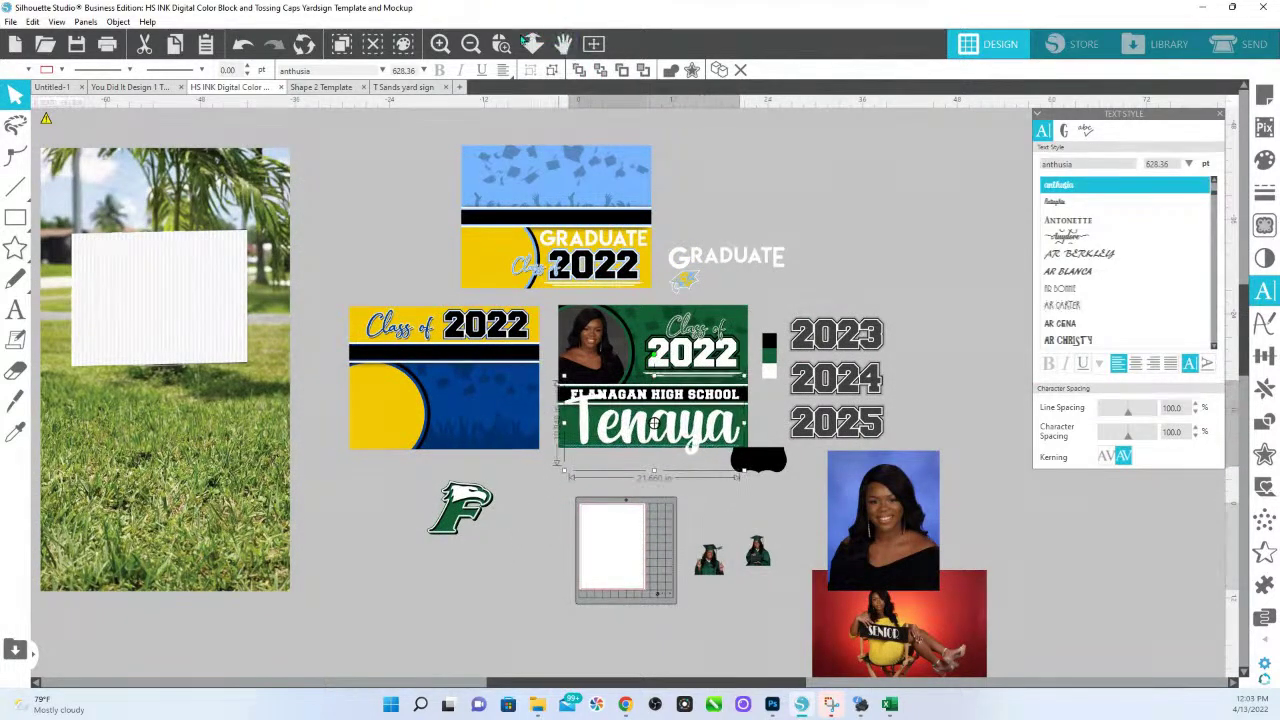
left_click(501, 43)
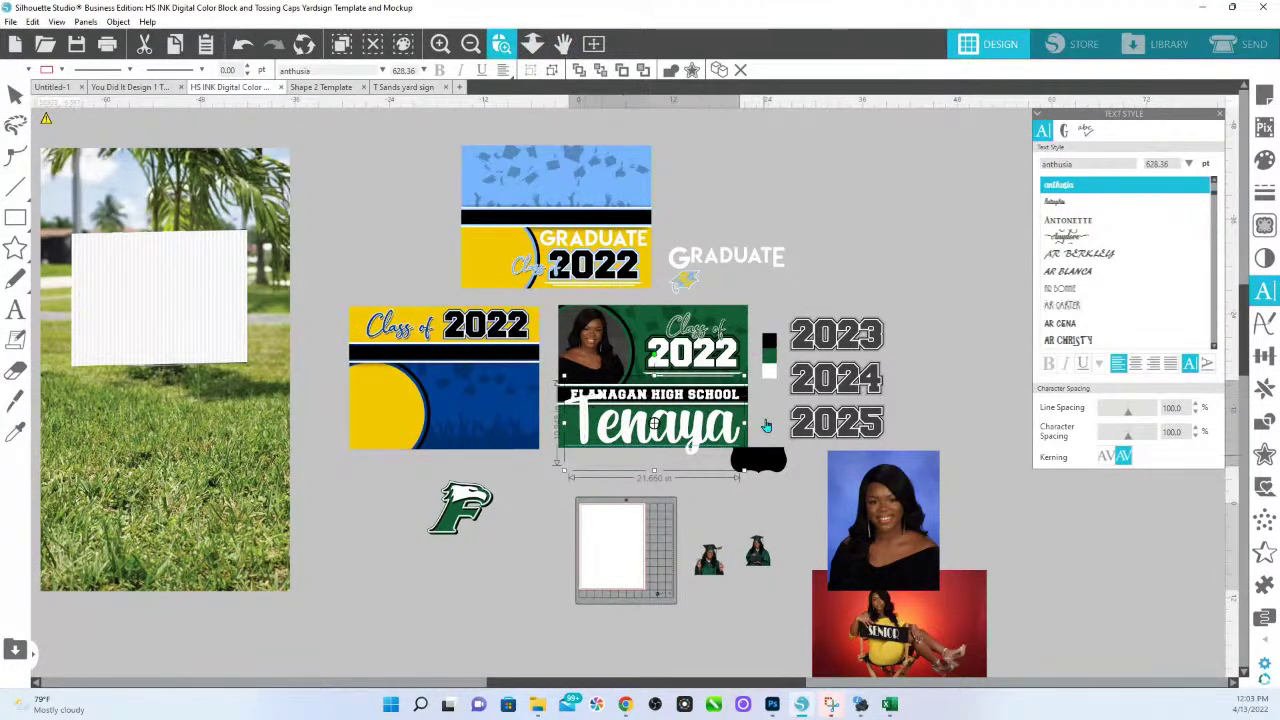
left_click_drag(759, 428, 585, 445)
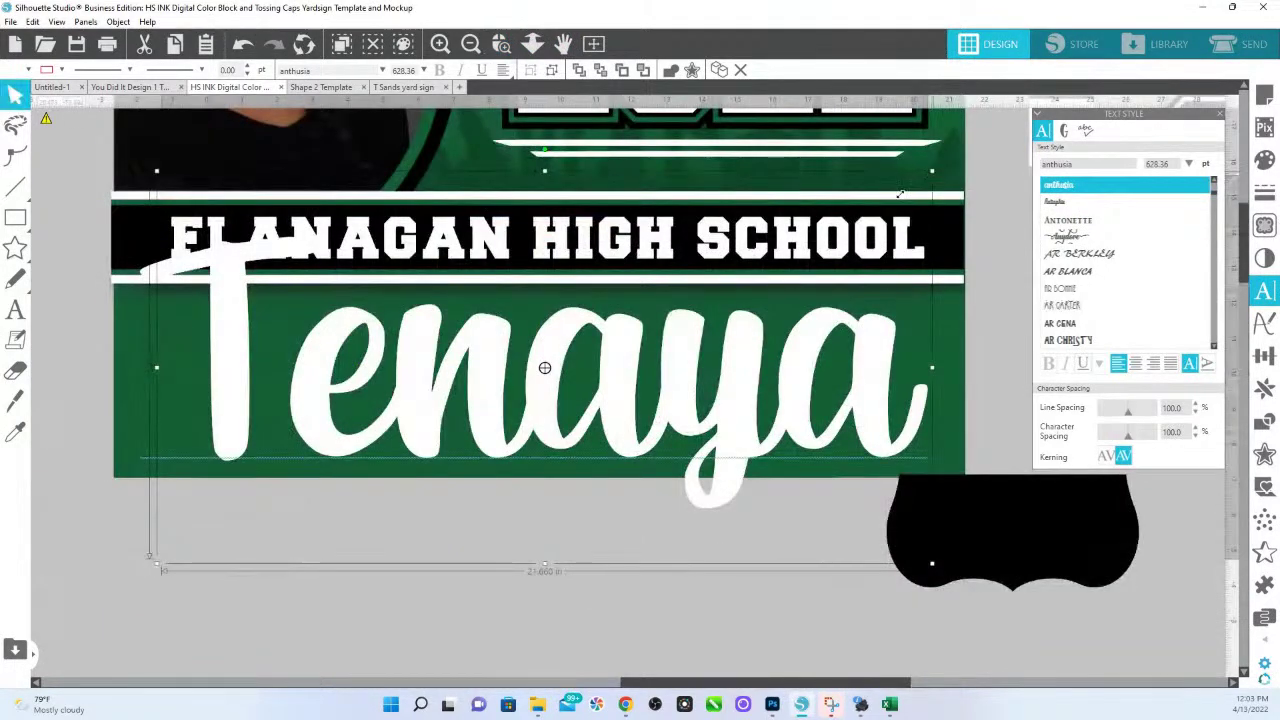
left_click_drag(910, 185, 796, 240)
left_click_drag(745, 413, 840, 375)
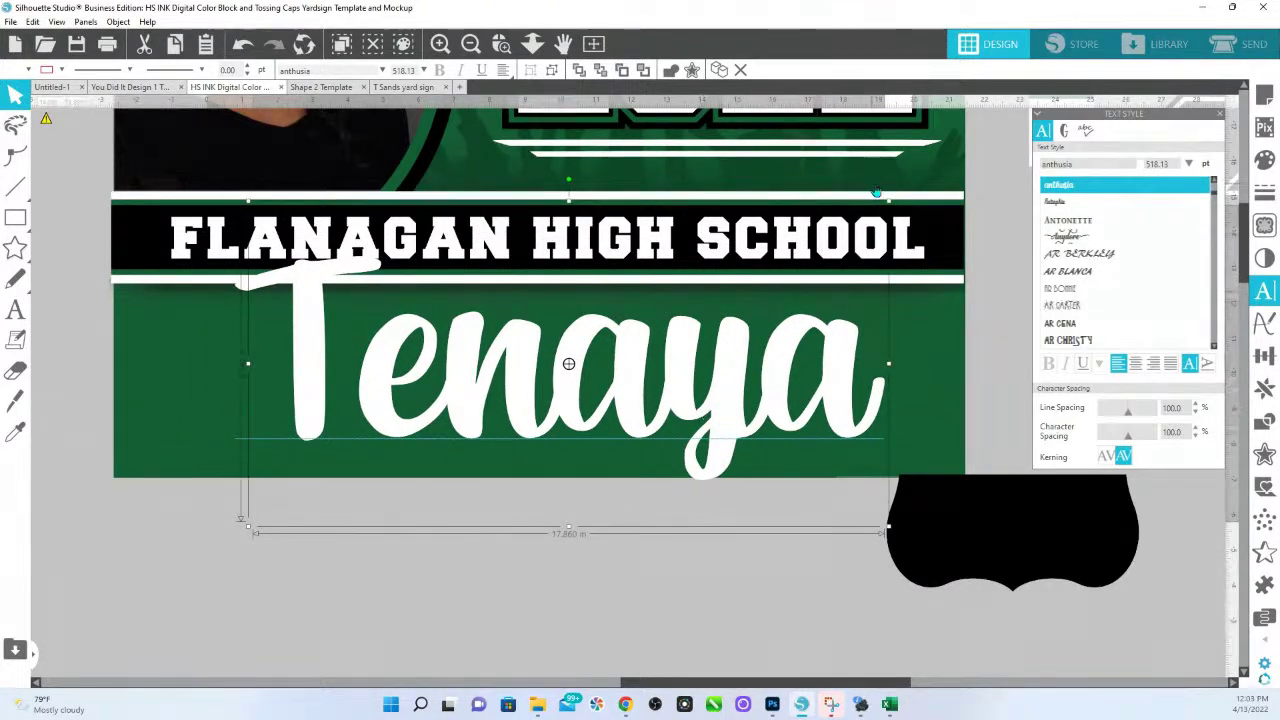
left_click_drag(888, 200, 708, 290)
left_click_drag(694, 390, 868, 390)
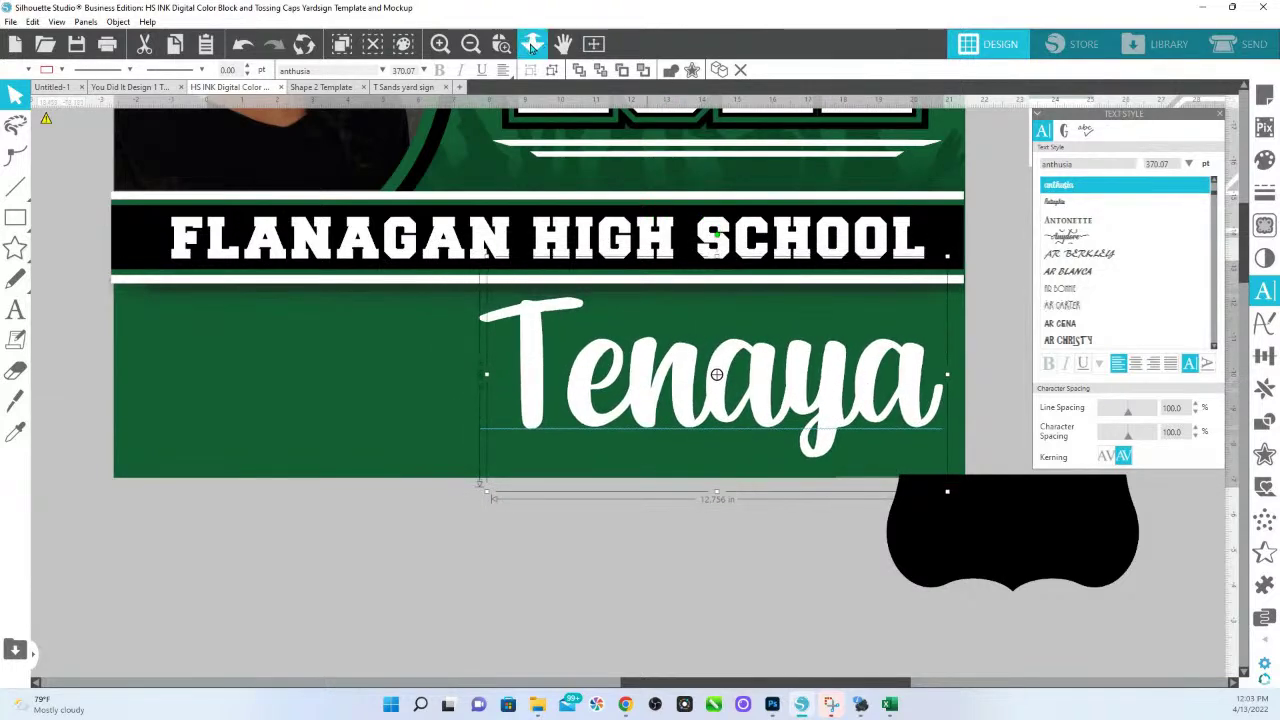
Drag the eagle F logo onto the sign and shrink it beside Tenaya.
scroll(611, 424, "down", 5)
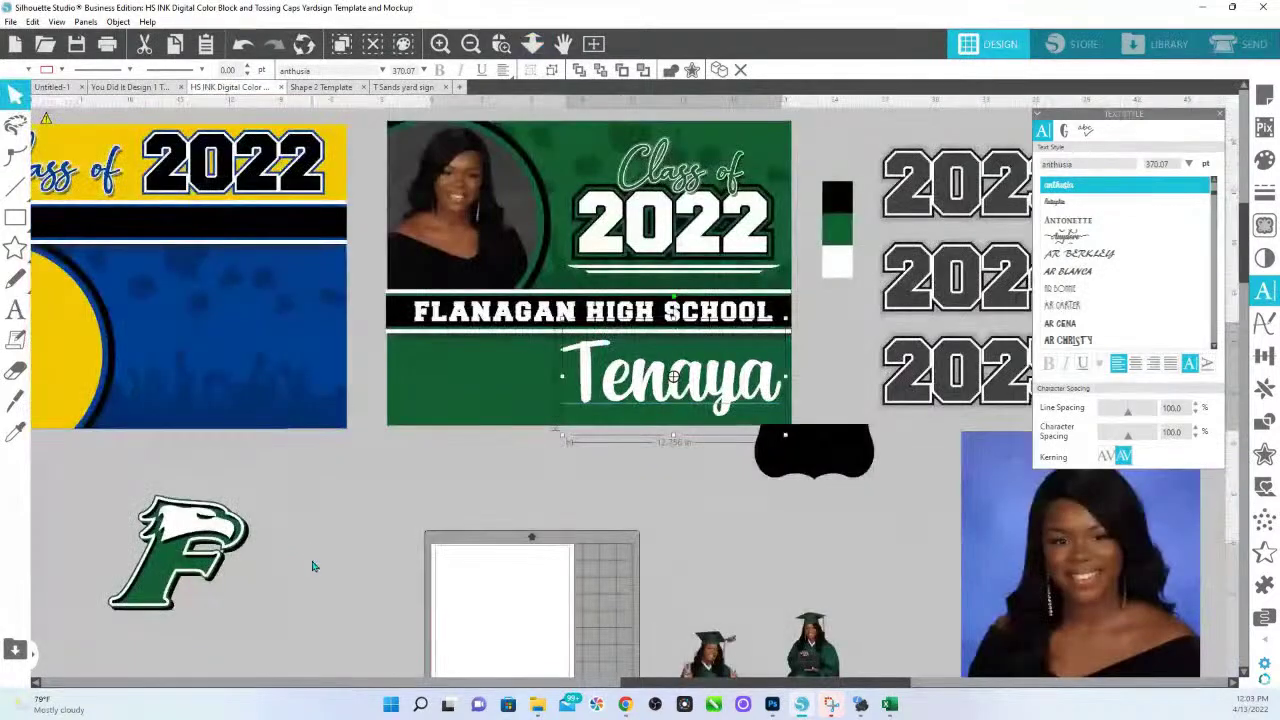
left_click(186, 553)
left_click_drag(186, 553, 518, 390)
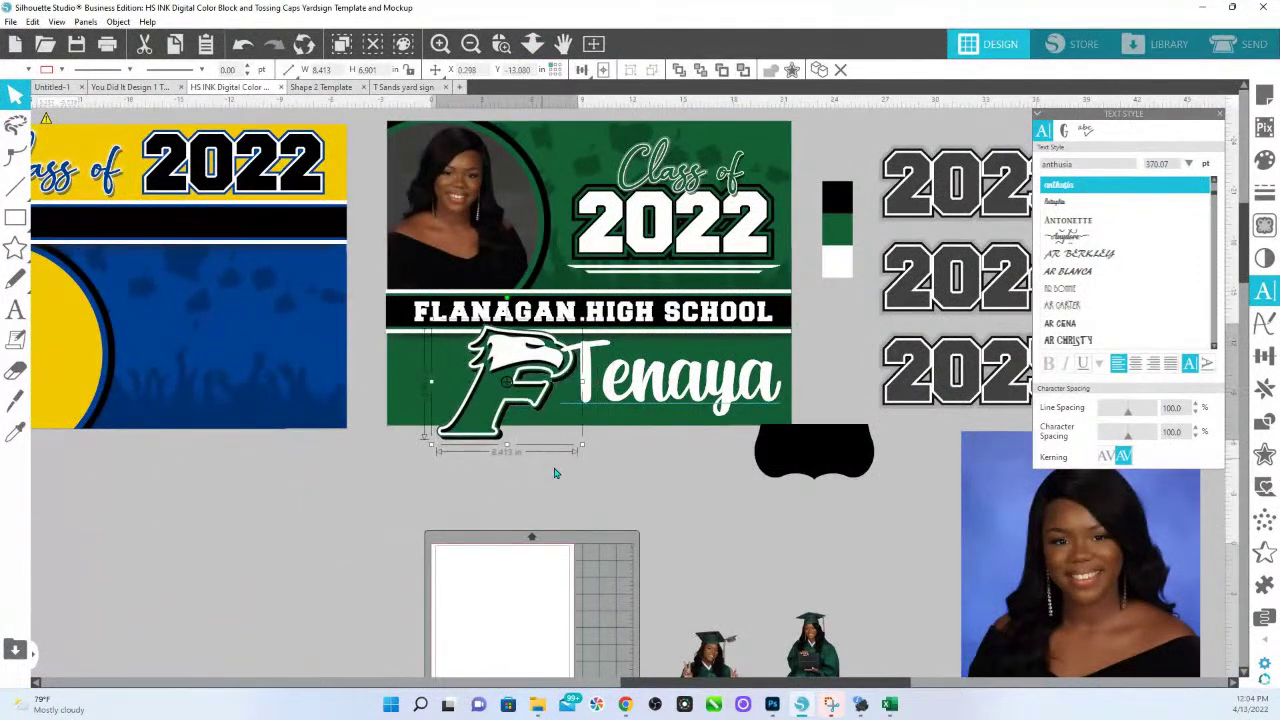
left_click_drag(584, 453, 422, 566)
left_click(476, 451)
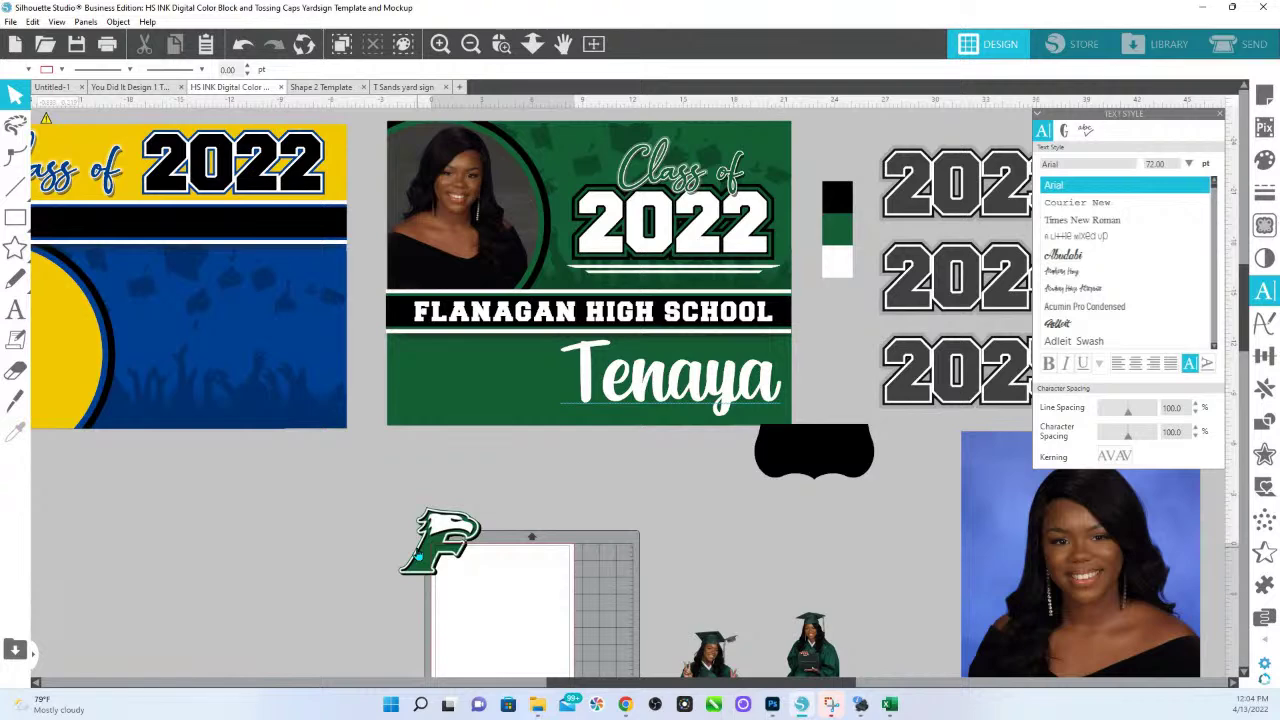
left_click_drag(690, 390, 657, 393)
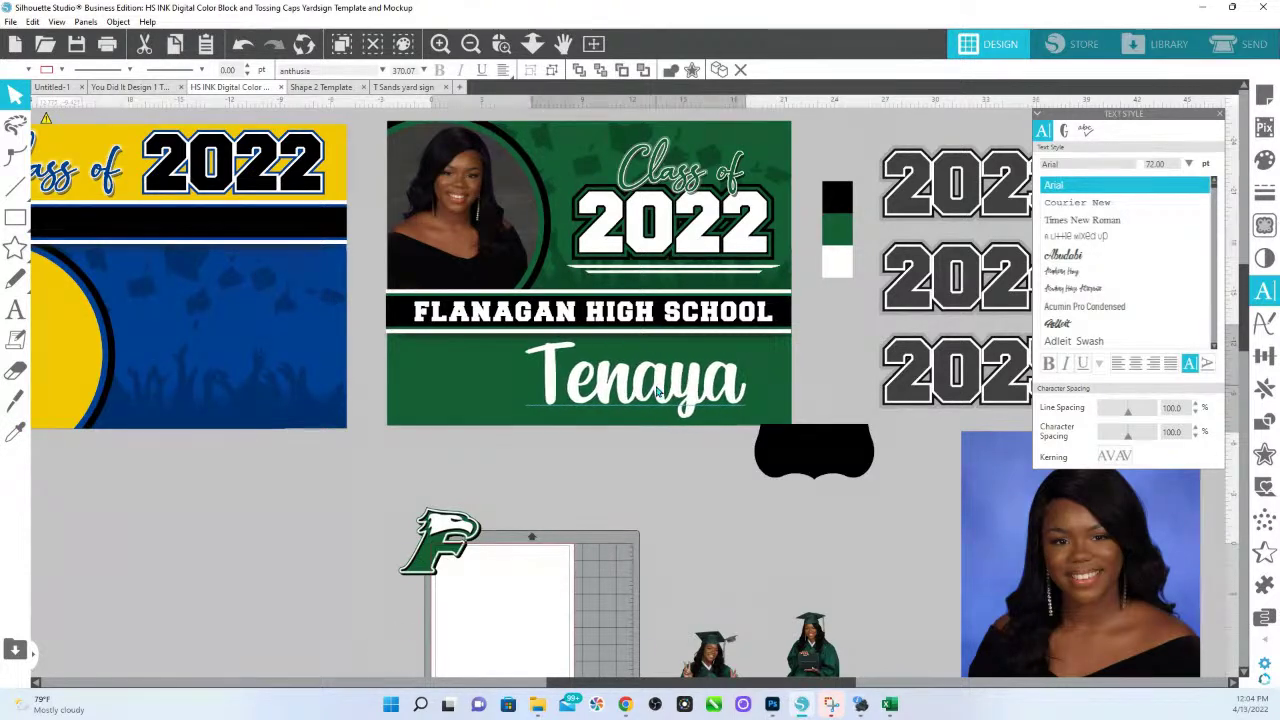
left_click(1065, 330)
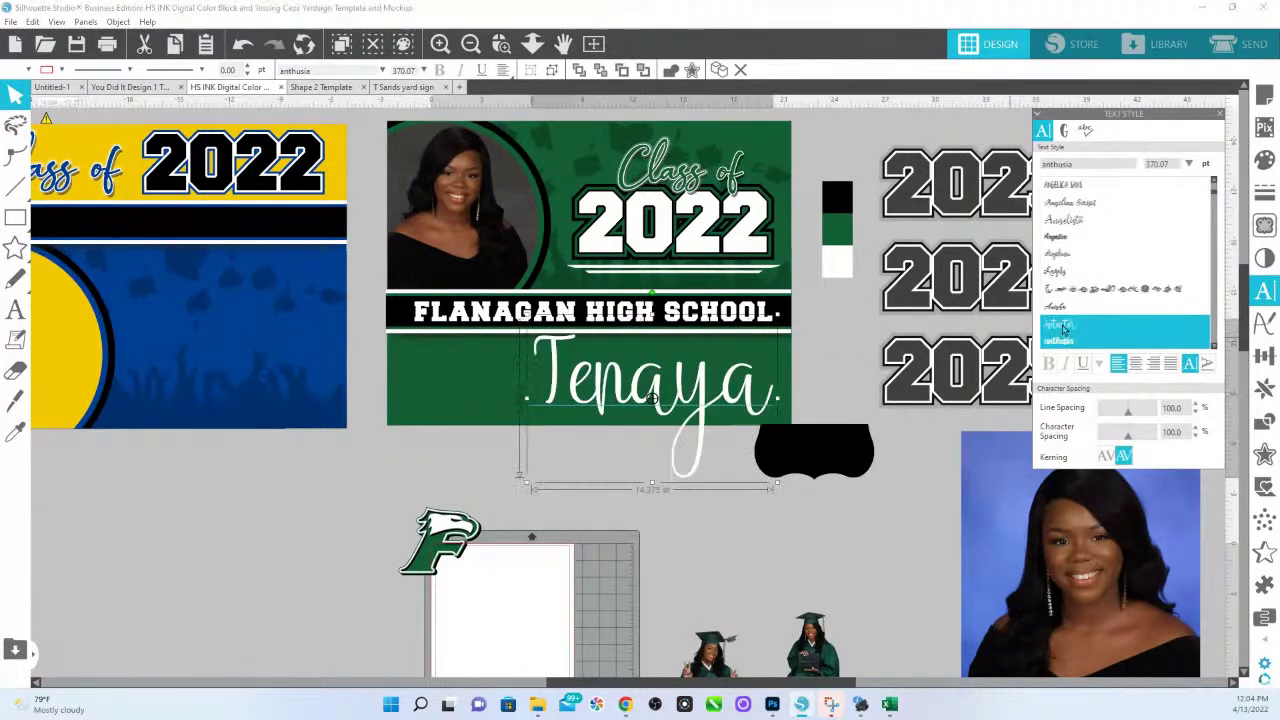
left_click(1065, 328)
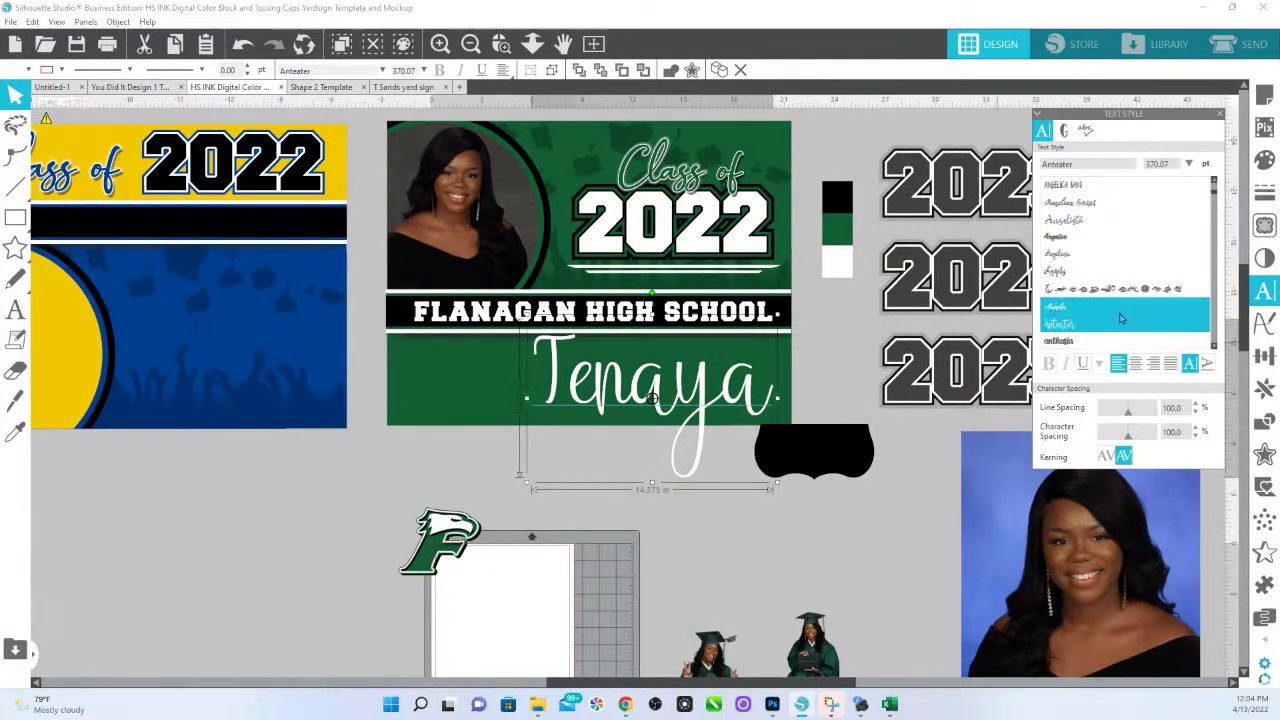
left_click(1062, 236)
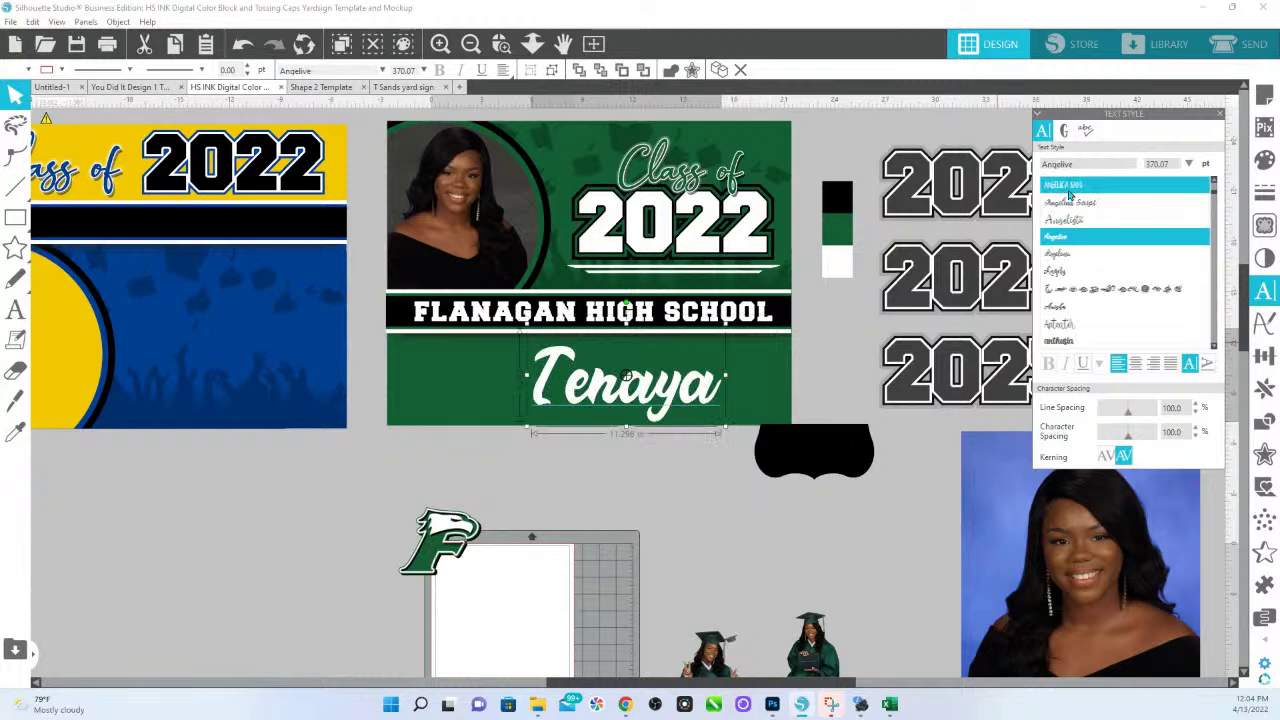
left_click(1078, 199)
scroll(1070, 300, "down", 5)
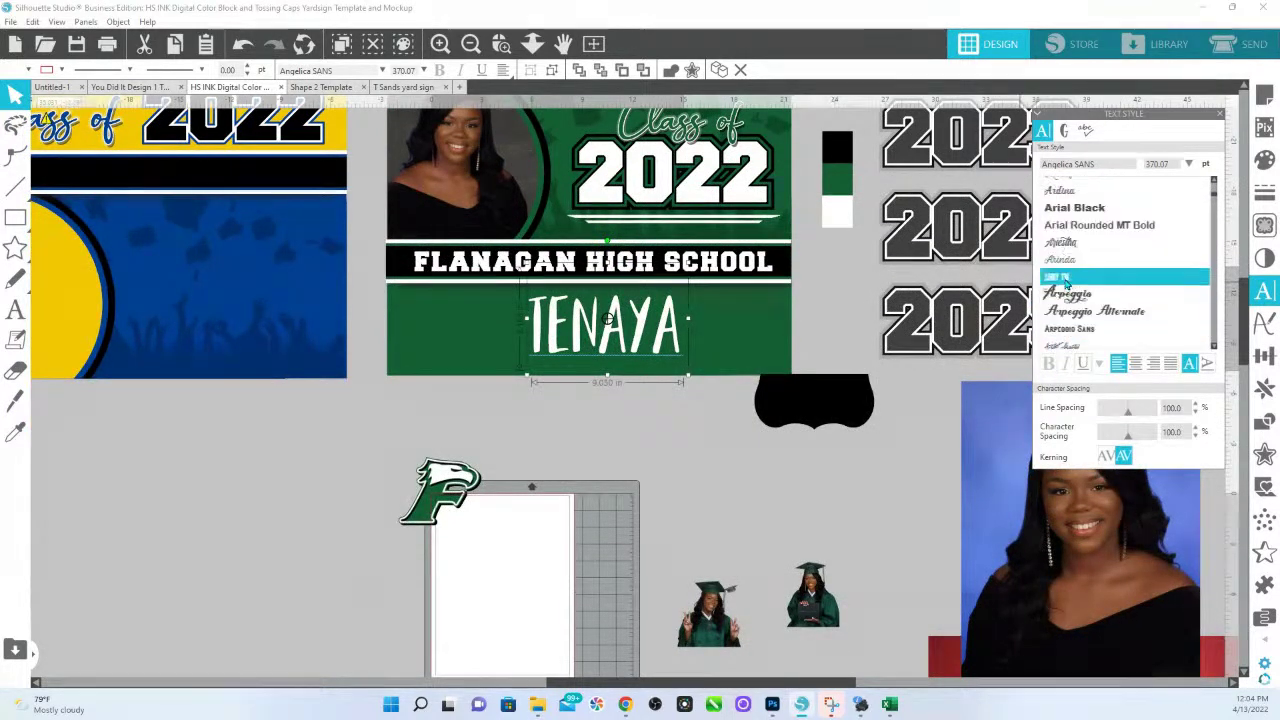
scroll(1070, 290, "down", 3)
left_click(1070, 268)
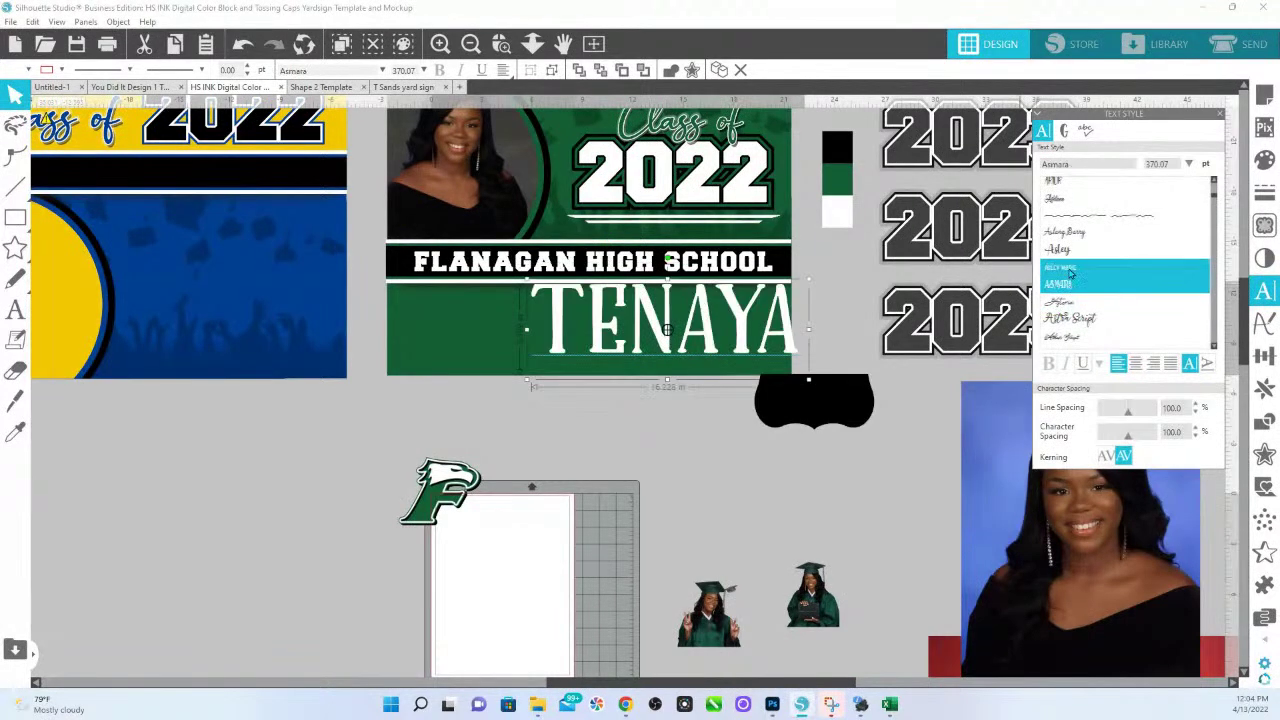
Set the name in Axon Bold, then Bangle, and bring up the T Sands yard sign document.
scroll(1072, 305, "down", 3)
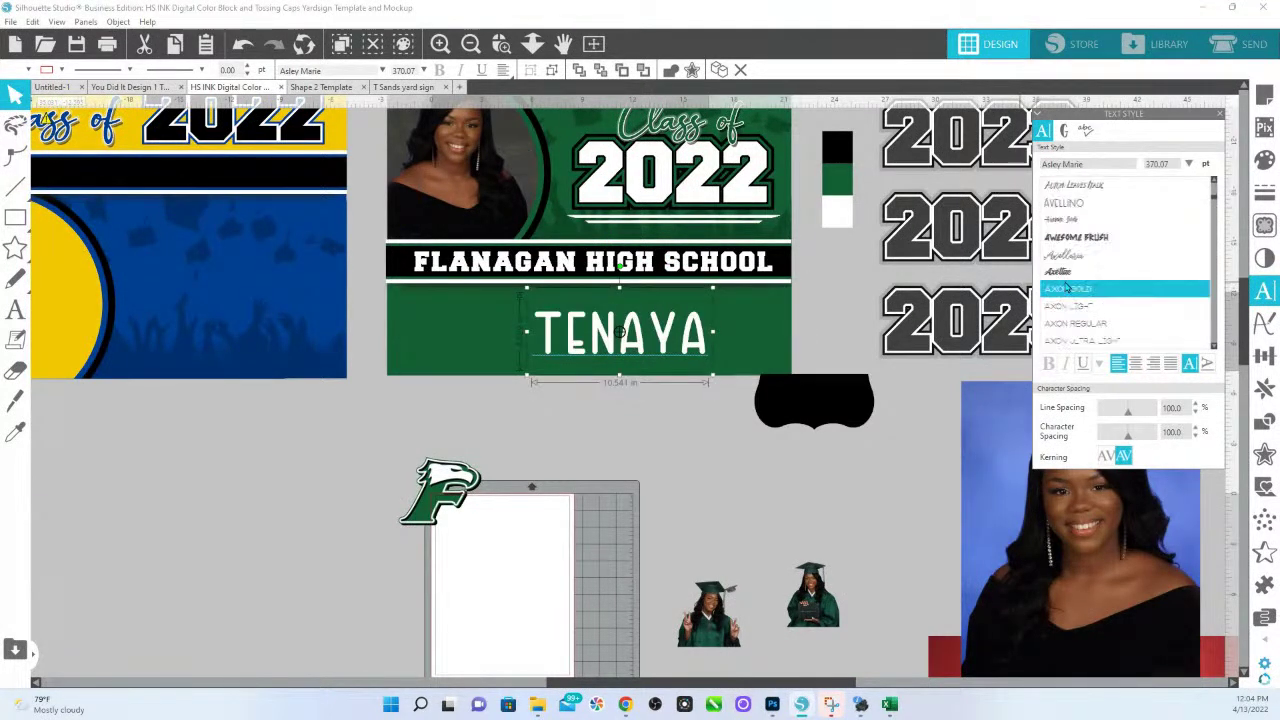
left_click(1070, 288)
scroll(1015, 305, "down", 7)
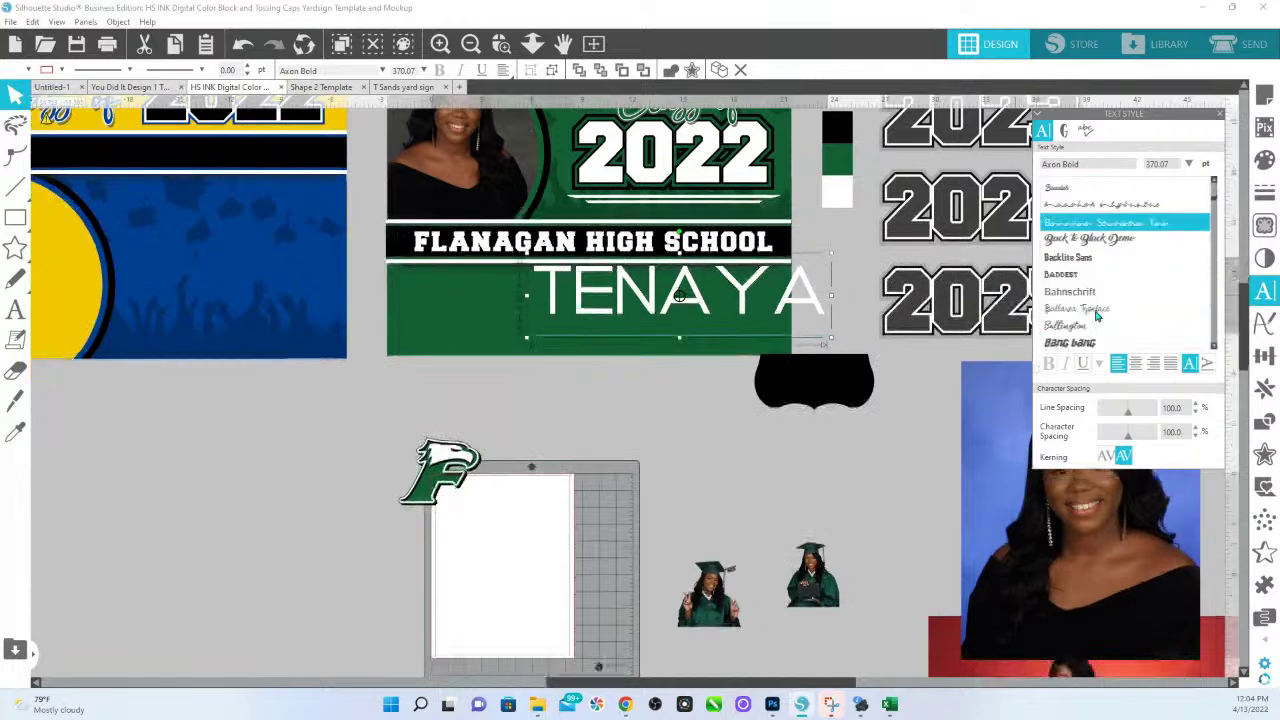
left_click(1073, 242)
scroll(1073, 260, "down", 3)
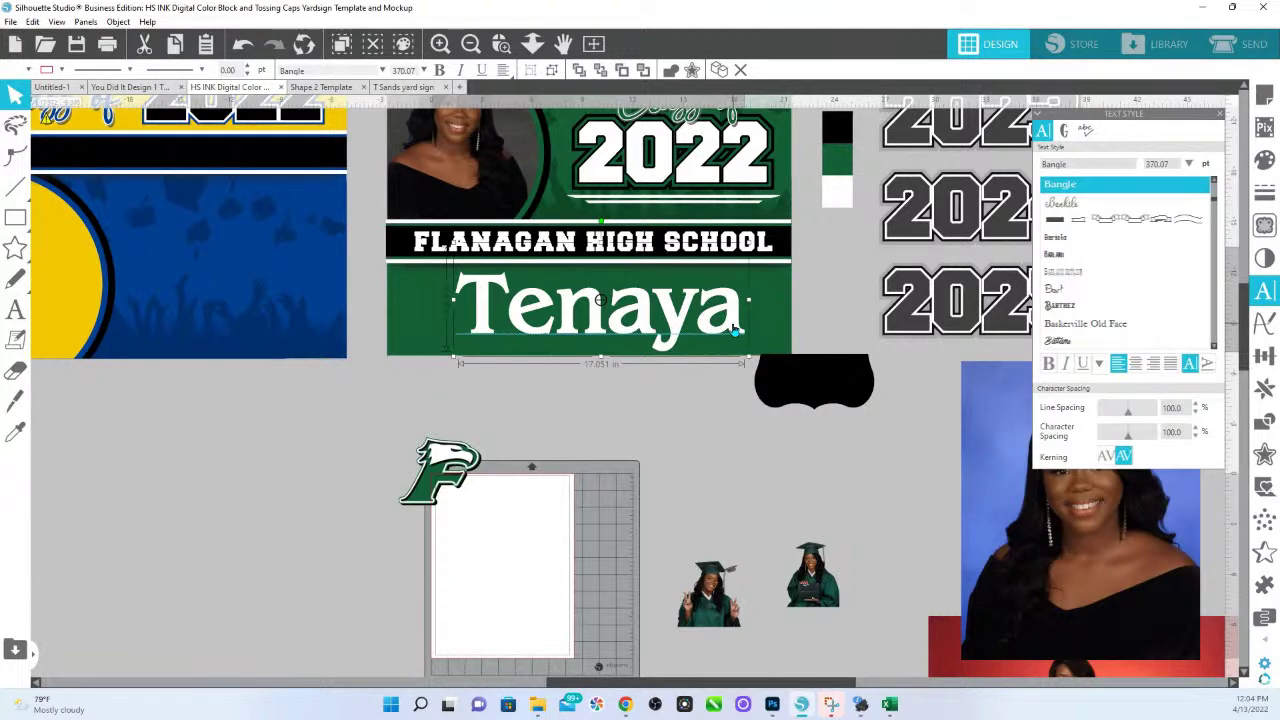
left_click(403, 88)
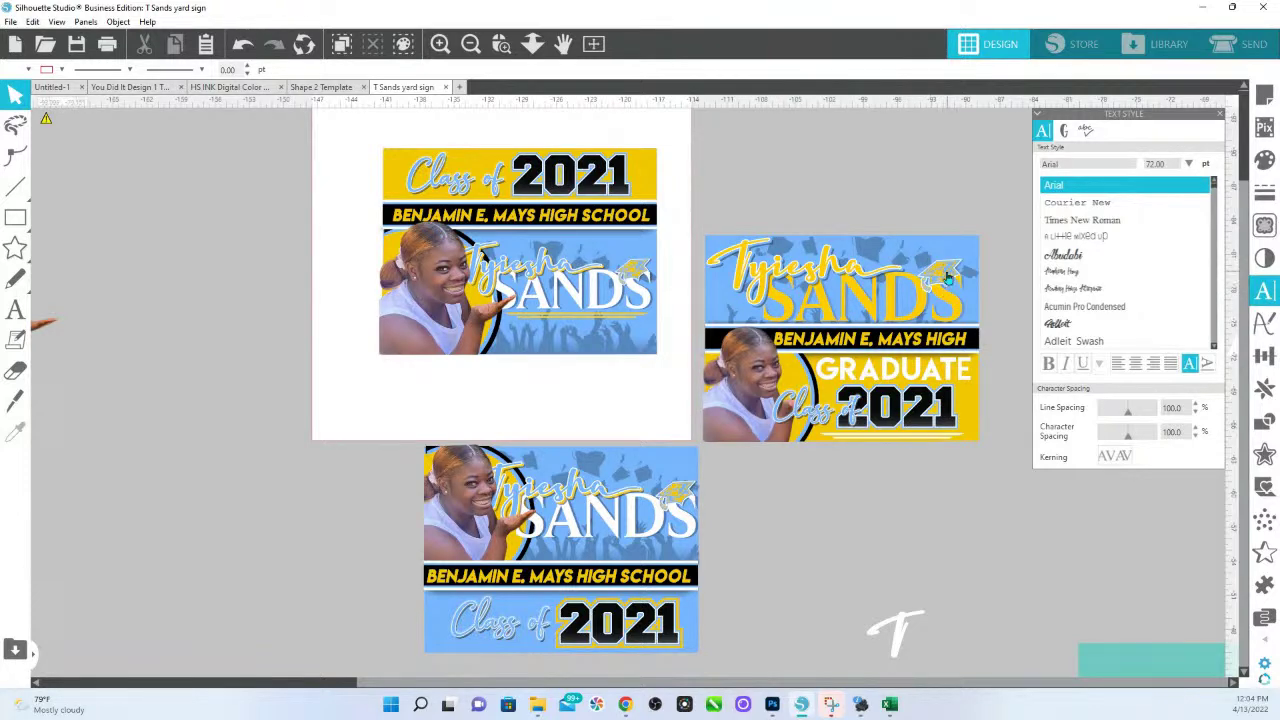
Go back to the green Flanagan High School document, zoom out, and deselect the name text.
left_click(230, 88)
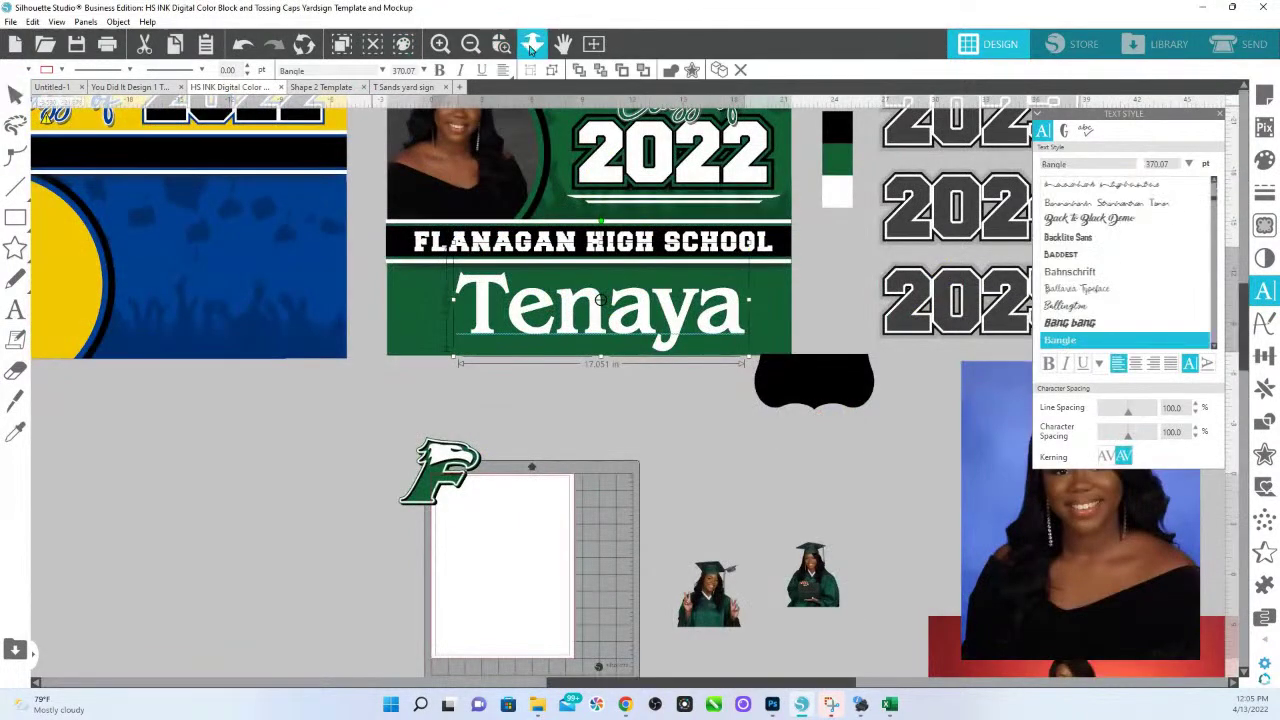
scroll(600, 330, "down", 5)
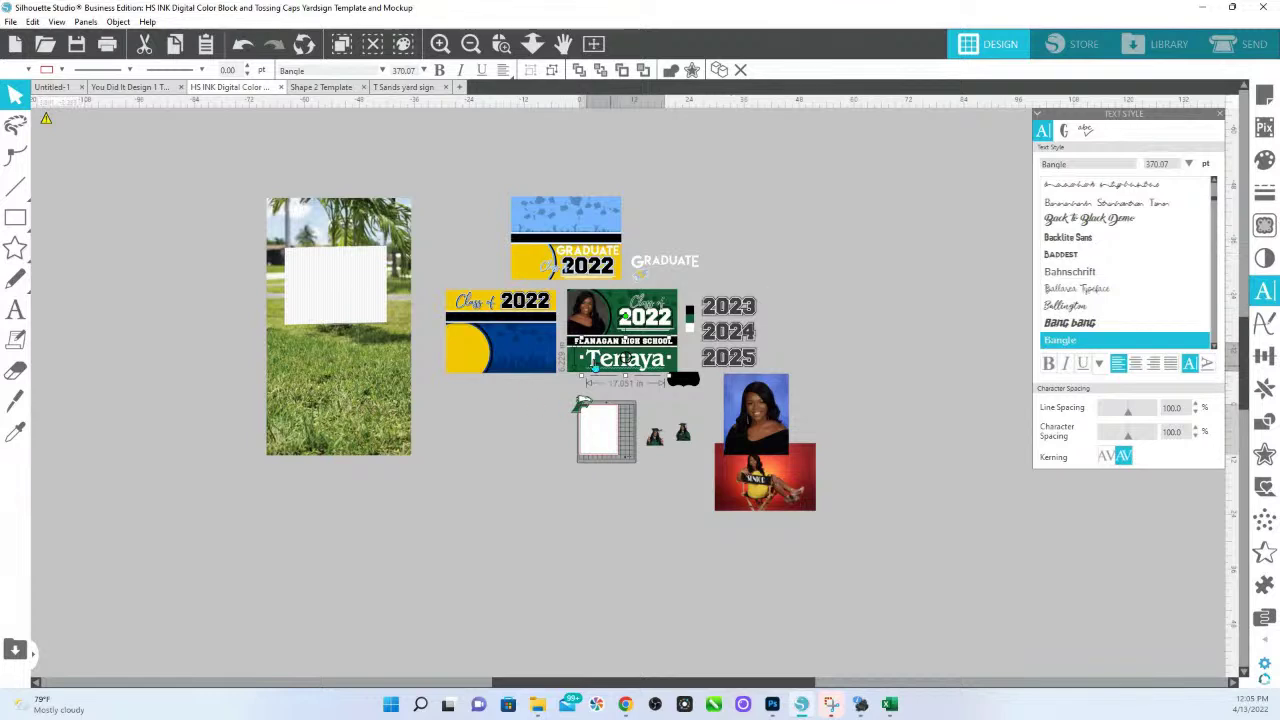
left_click(745, 241)
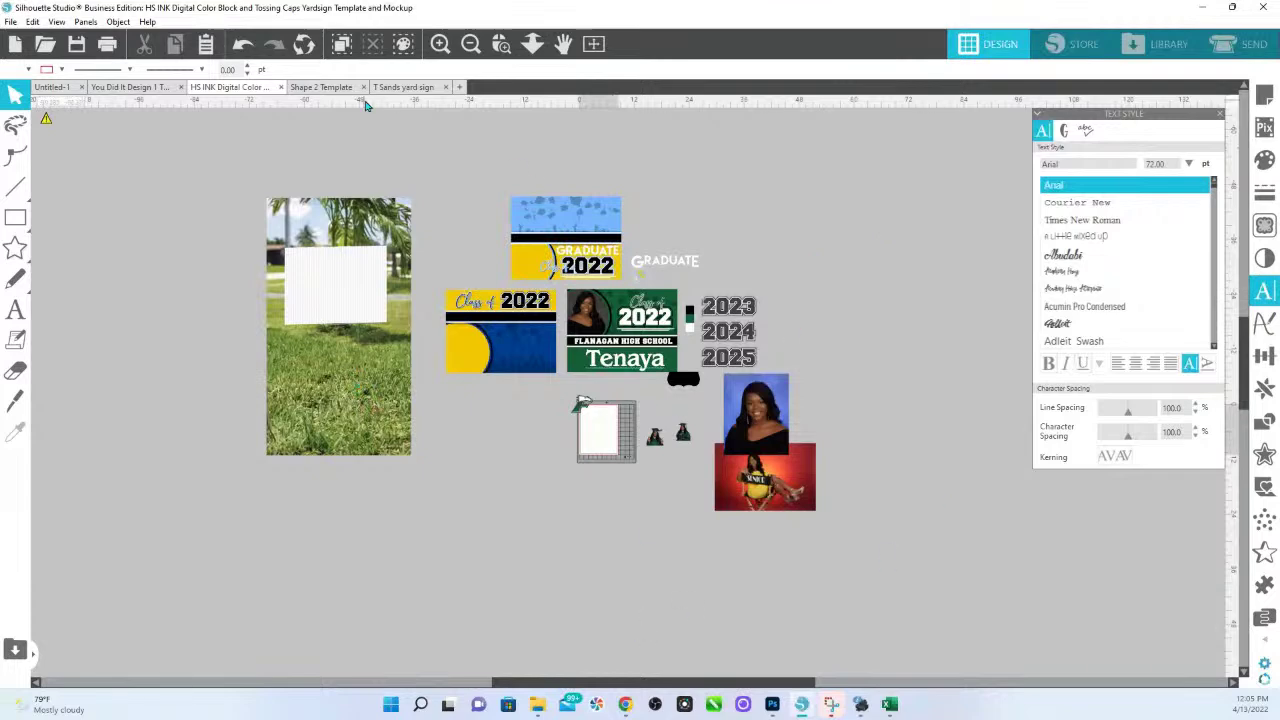
Shrink the seated senior photo to about 18 by 12 inches and place it over the banner.
left_click(501, 43)
left_click_drag(381, 266, 860, 513)
left_click_drag(1060, 654, 320, 478)
left_click_drag(340, 432, 297, 308)
left_click_drag(452, 181, 405, 212)
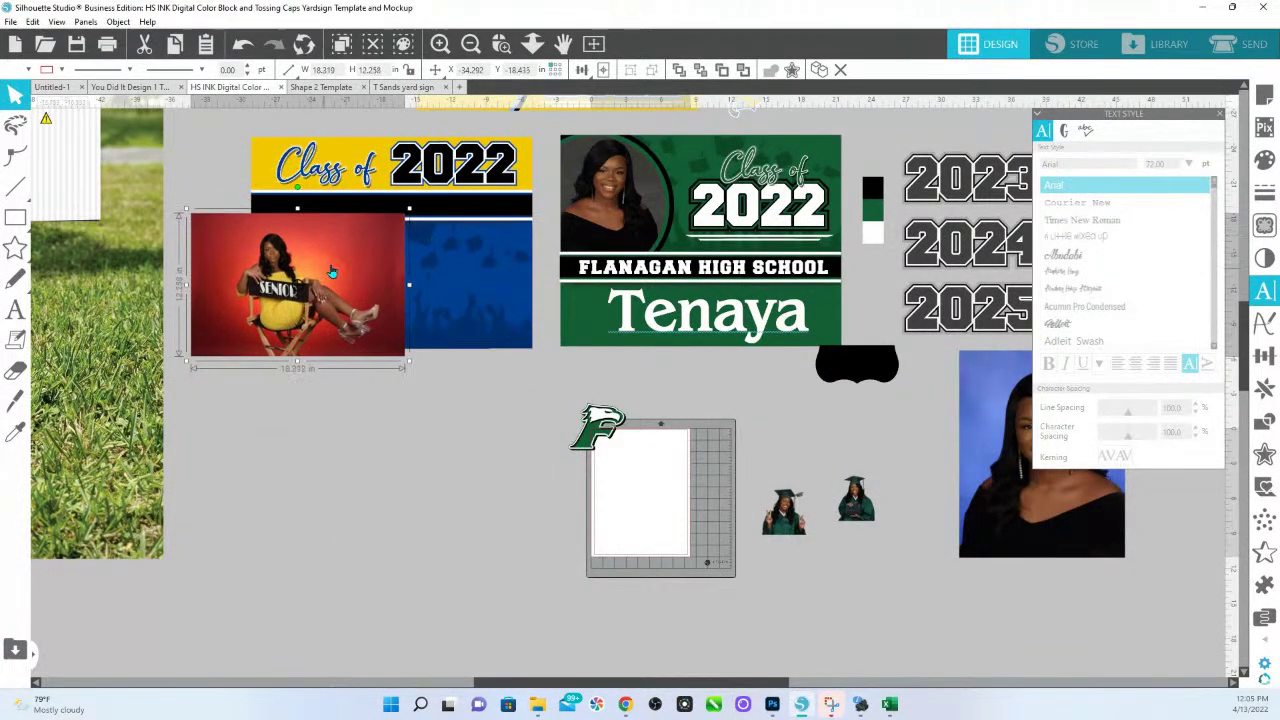
left_click_drag(327, 273, 349, 260)
Send the senior photo behind the banner and crop it into the yellow circle.
right_click(349, 260)
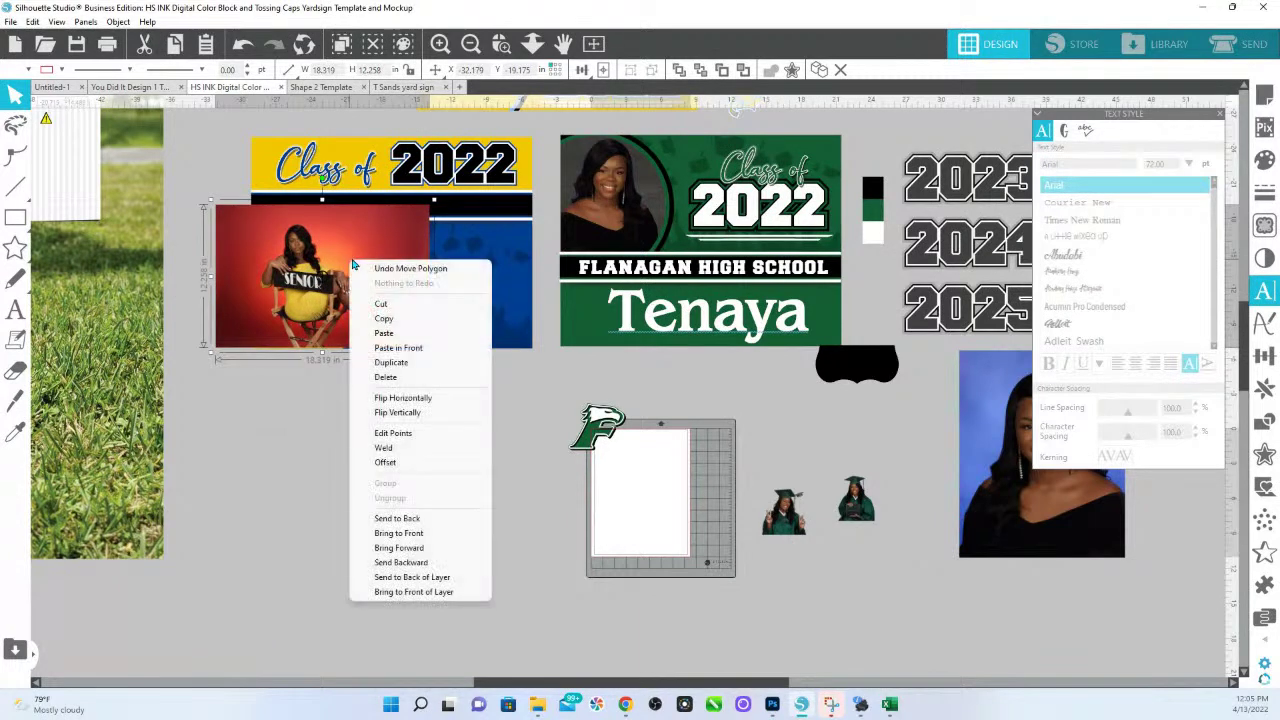
left_click(397, 519)
left_click(320, 311)
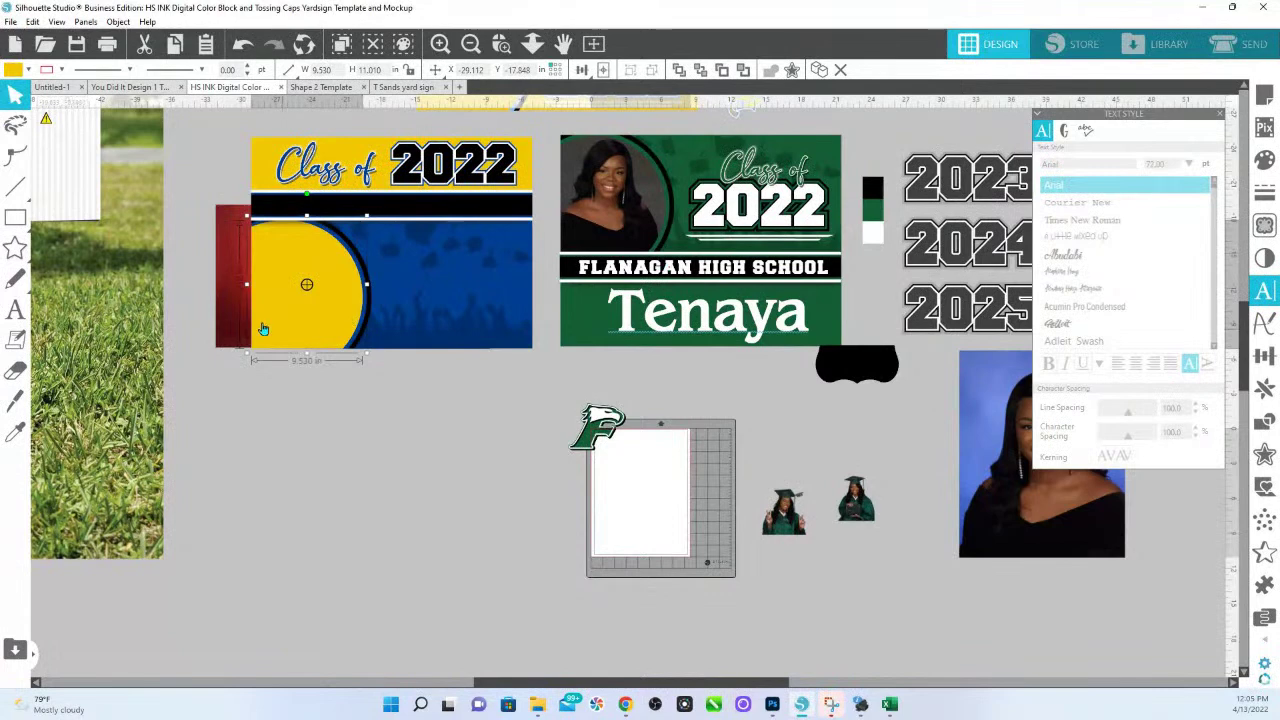
left_click(232, 323)
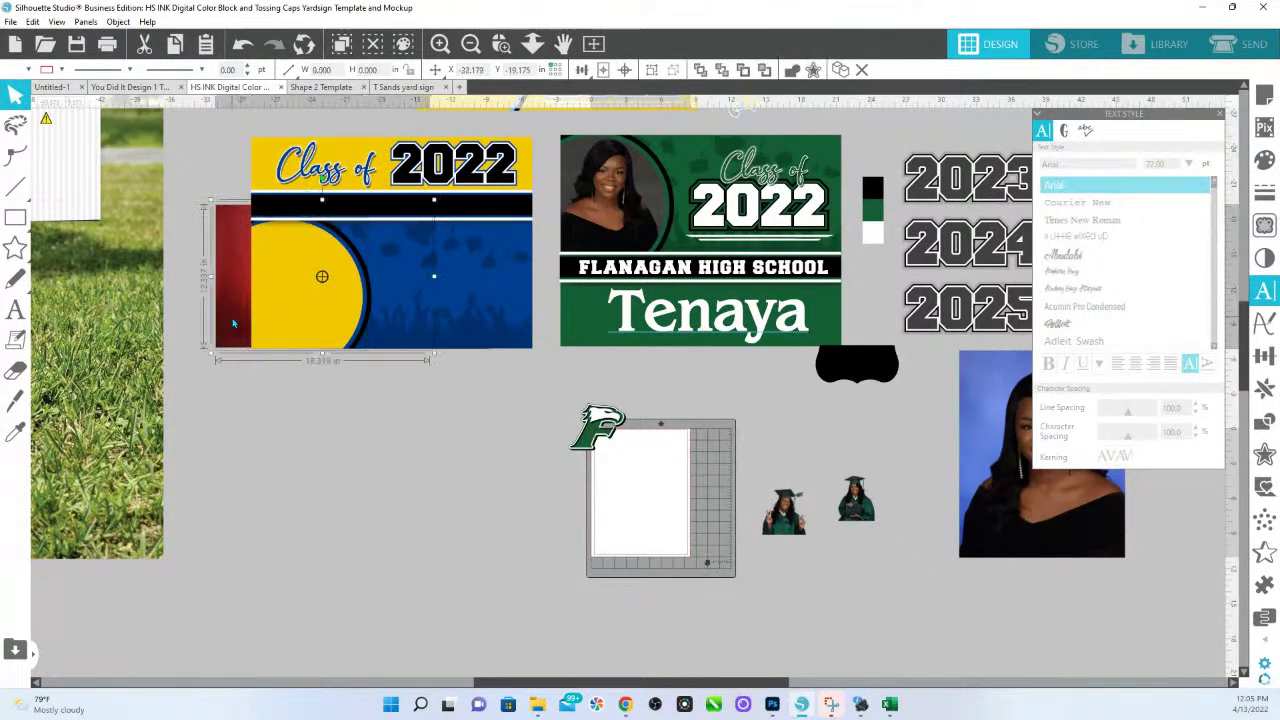
left_click(323, 465)
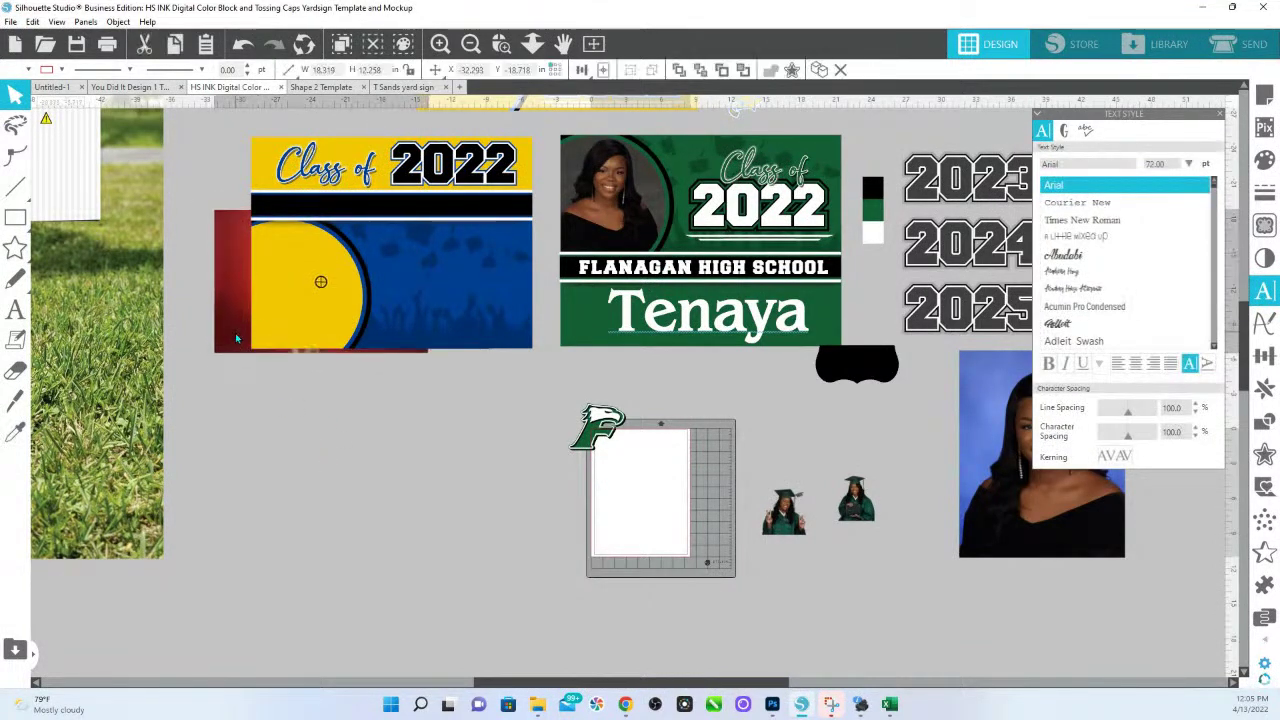
left_click(309, 292)
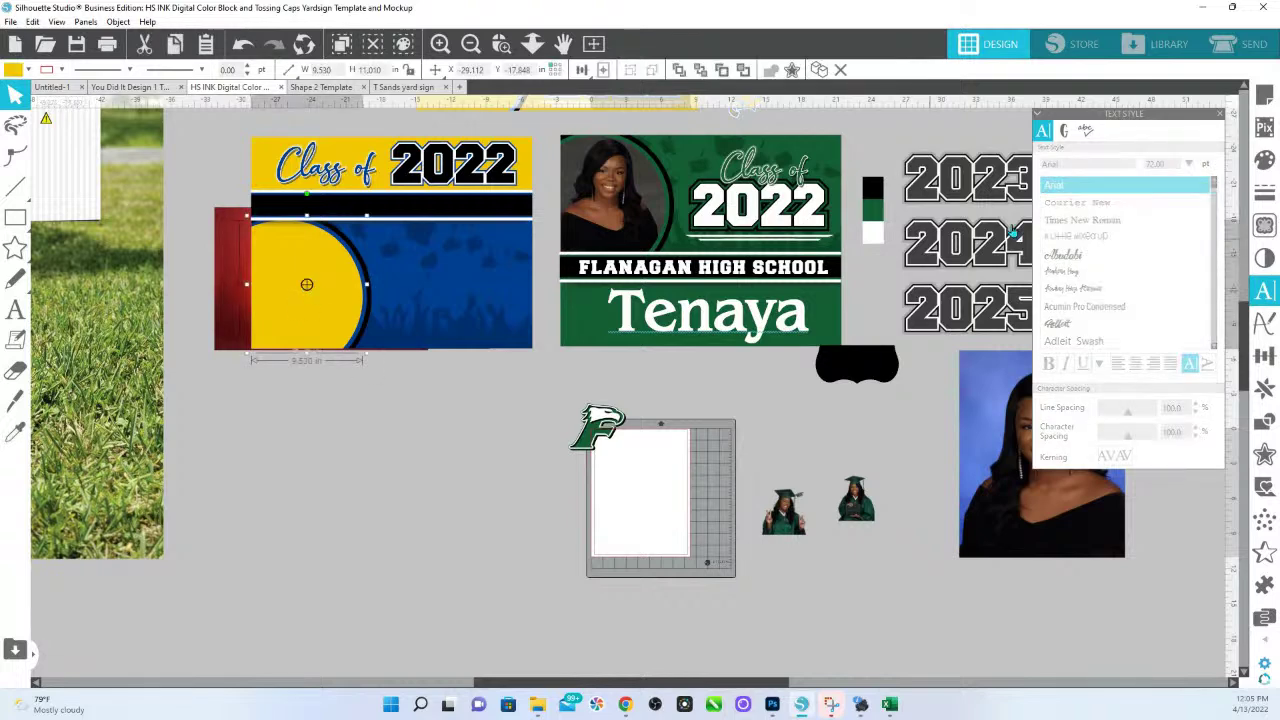
left_click(1264, 421)
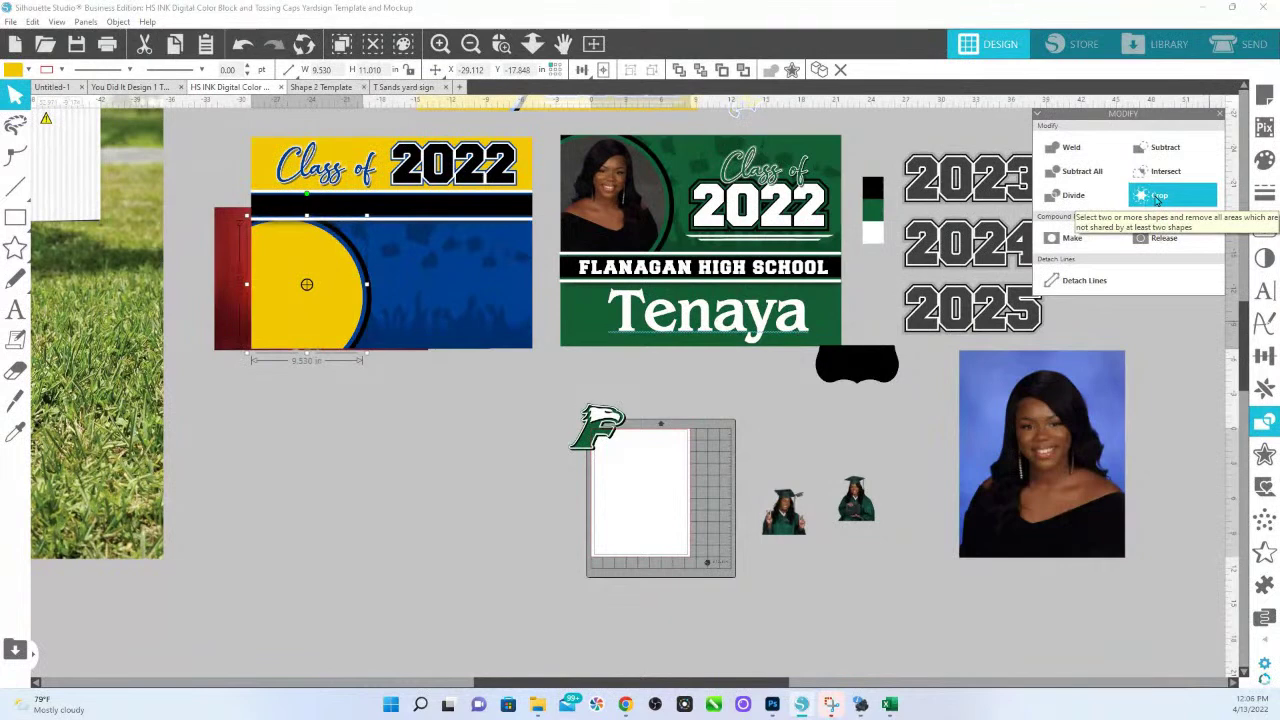
left_click(232, 322, "shift")
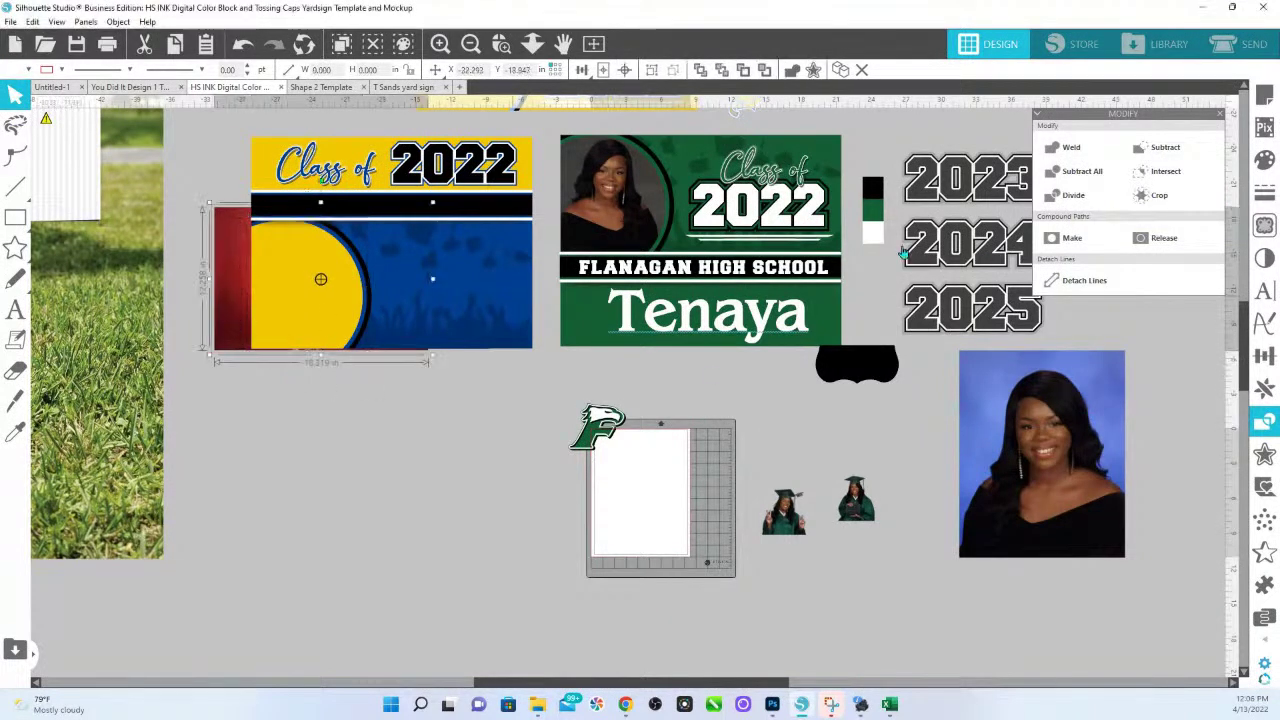
left_click(1150, 197)
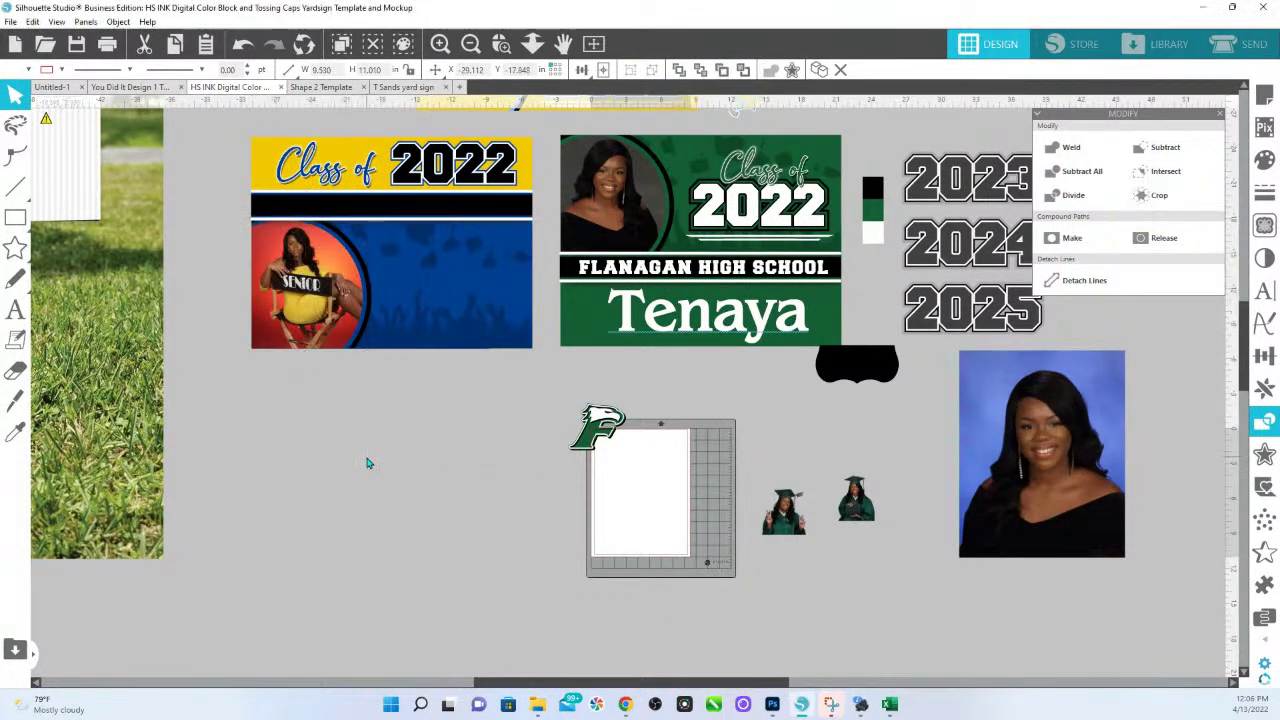
Select the whole banner, then undo an accidental move of its blue panel.
left_click(523, 282)
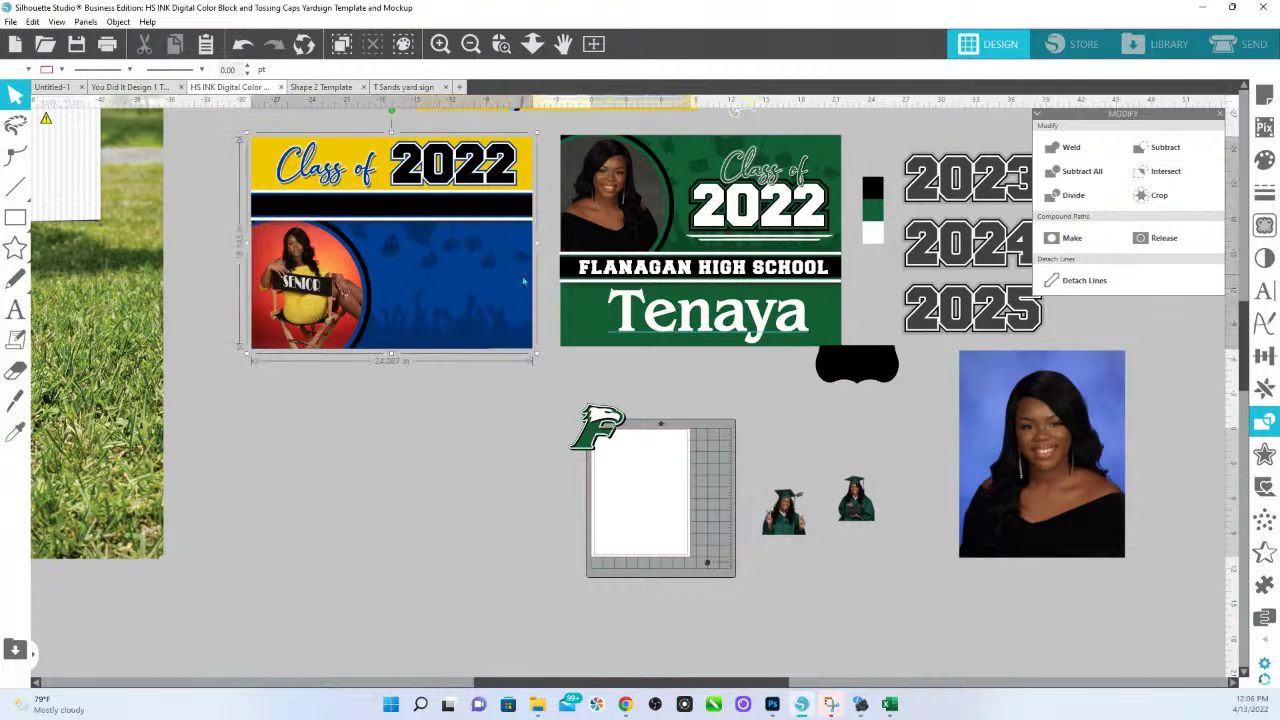
mouse_move(523, 282)
left_mouse_down()
mouse_move(545, 291)
mouse_move(507, 290)
mouse_move(518, 287)
left_mouse_up()
key("i")
key("ctrl+z")
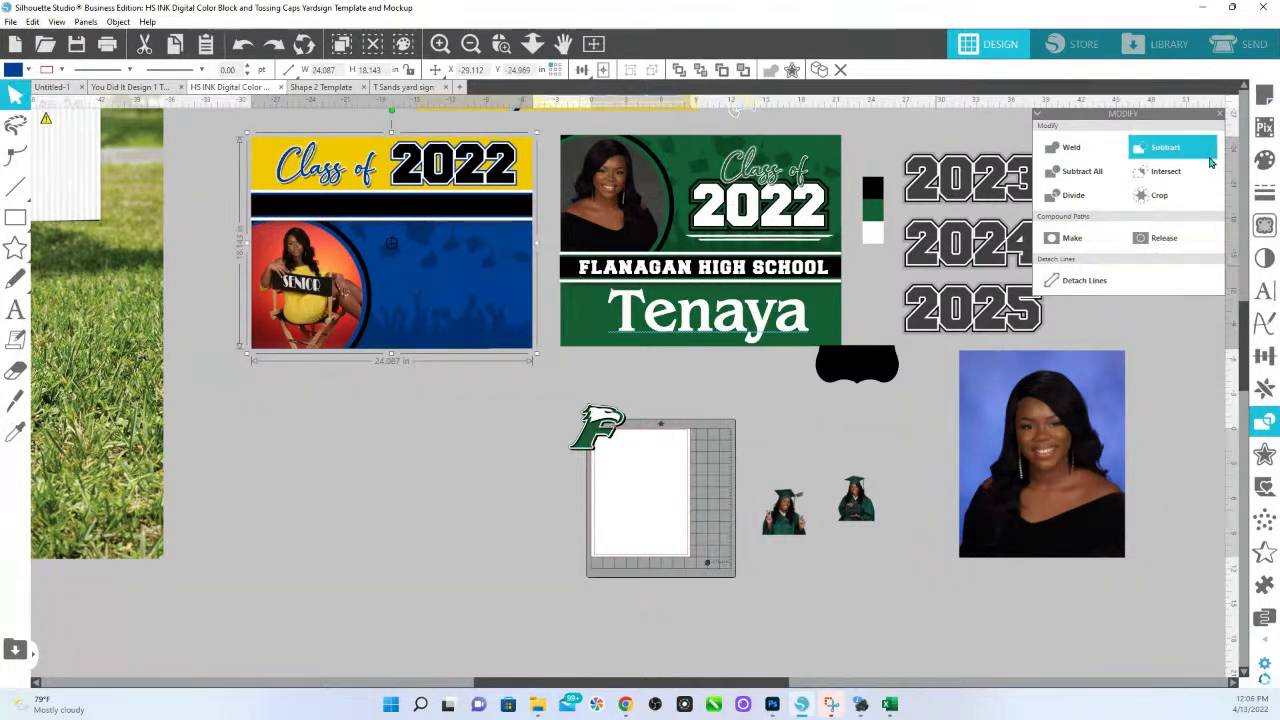
Try dark green, black and no fill on the banner background behind the photo.
left_click(1265, 159)
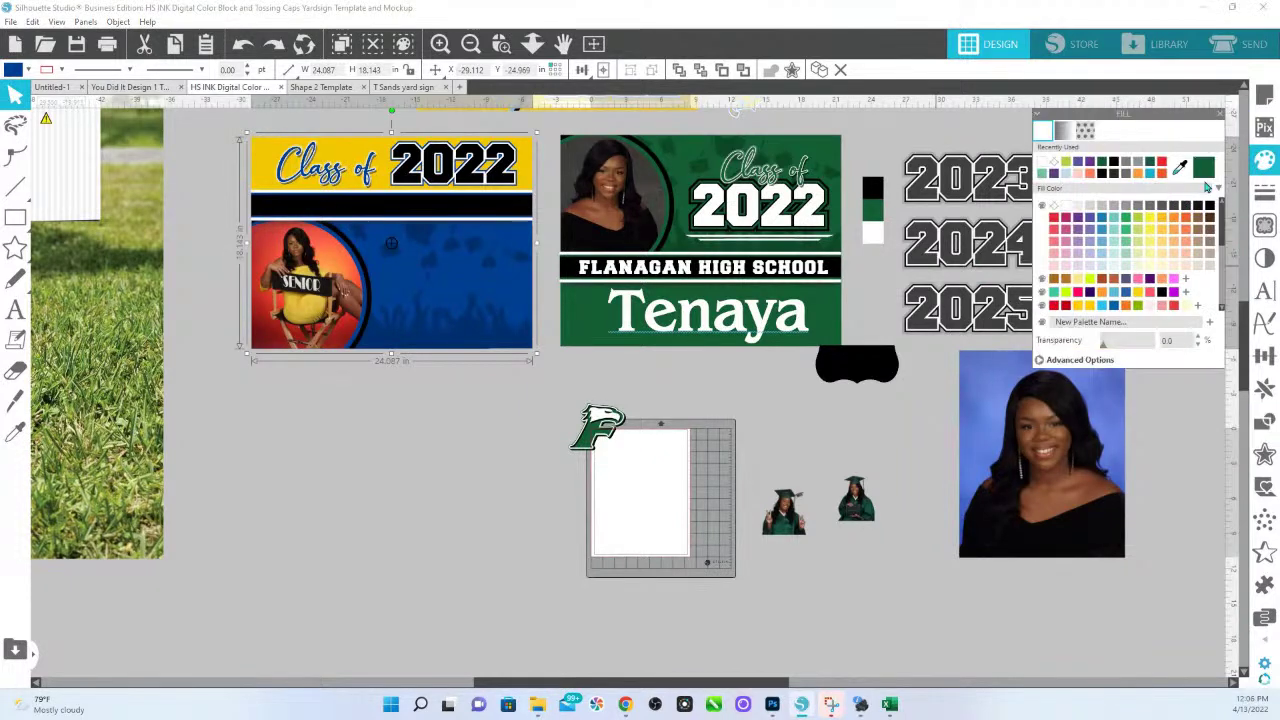
left_click(1205, 170)
left_click(1162, 291)
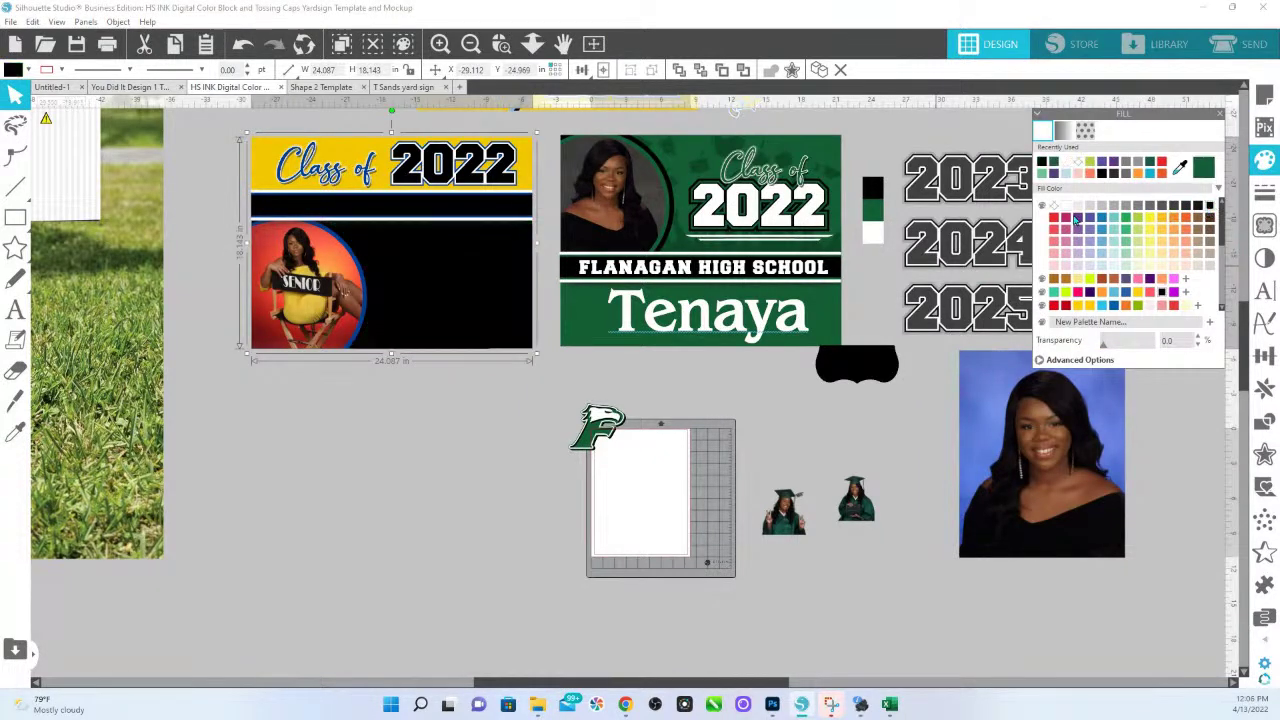
left_click(1066, 207)
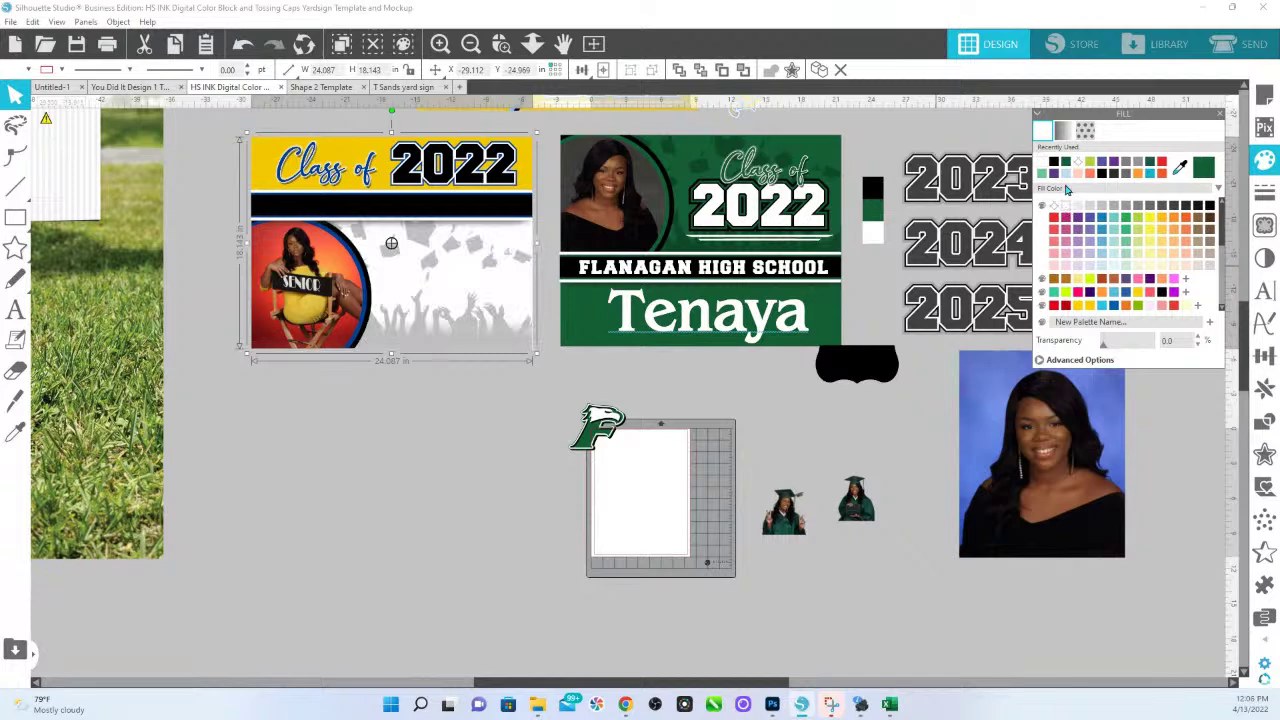
Lower the grad-cap image's transparency and fill the banner's lower background dark green.
left_click(494, 420)
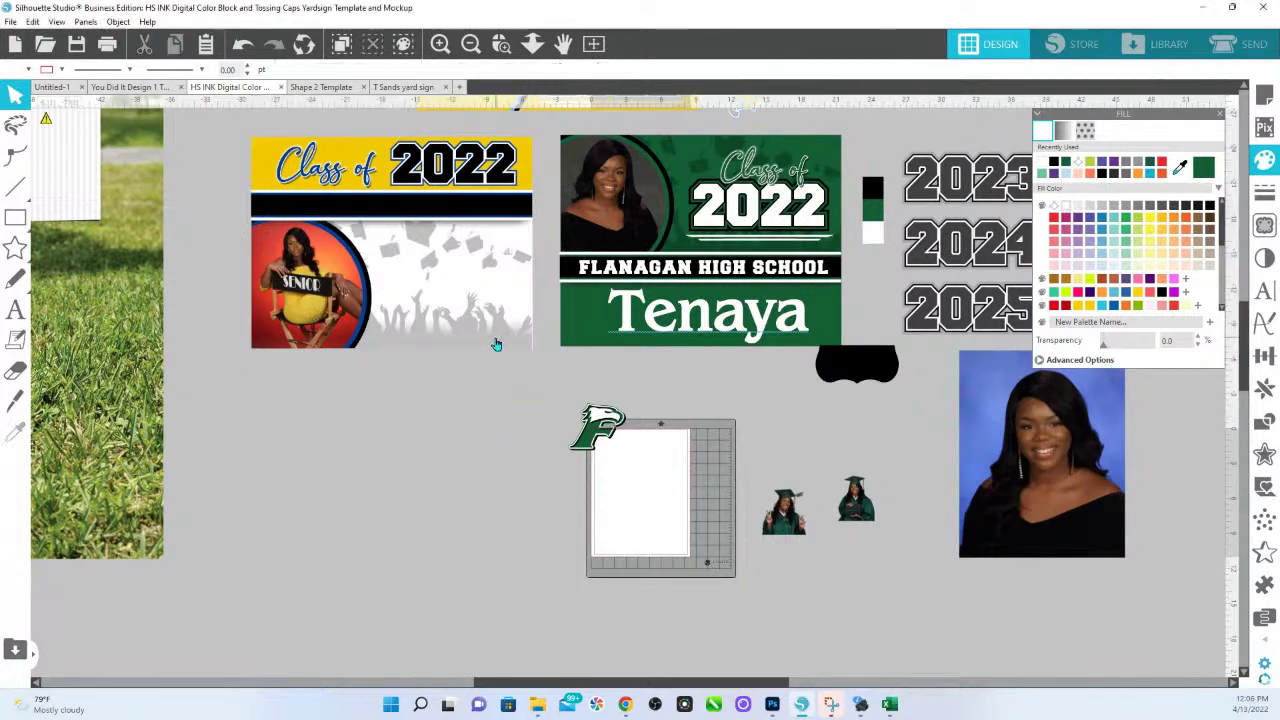
left_click(494, 344)
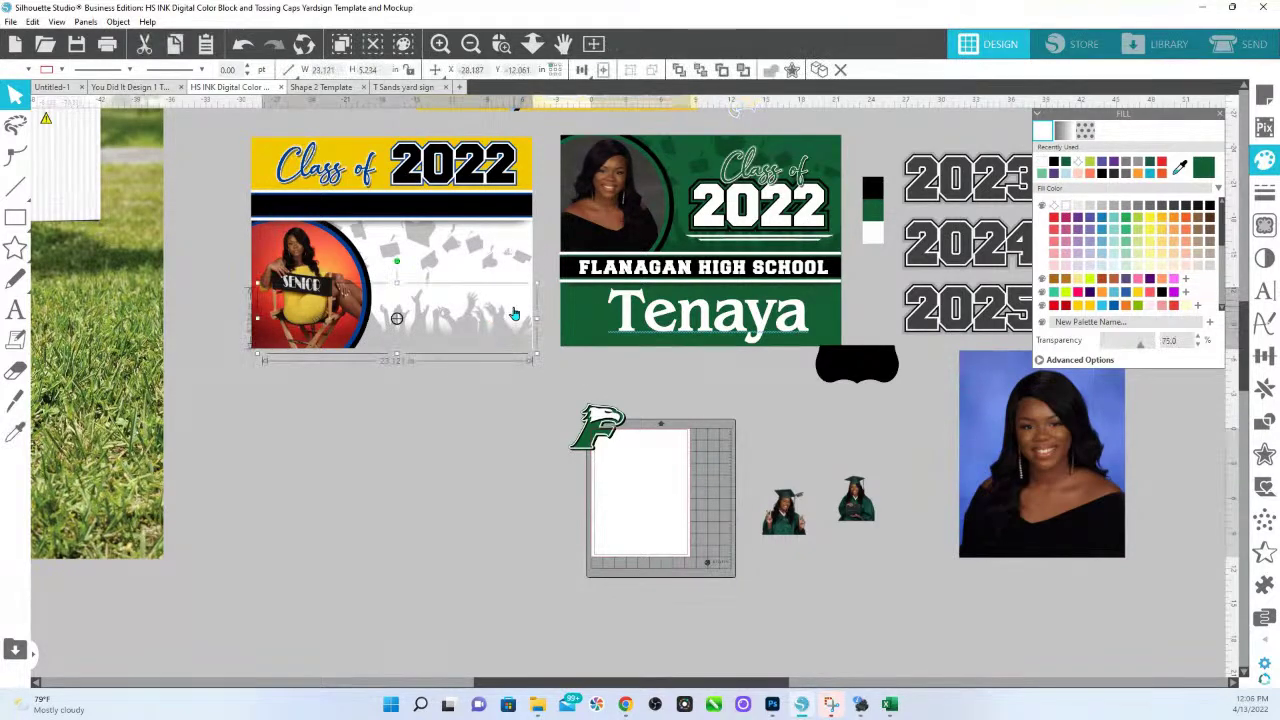
left_click(523, 272)
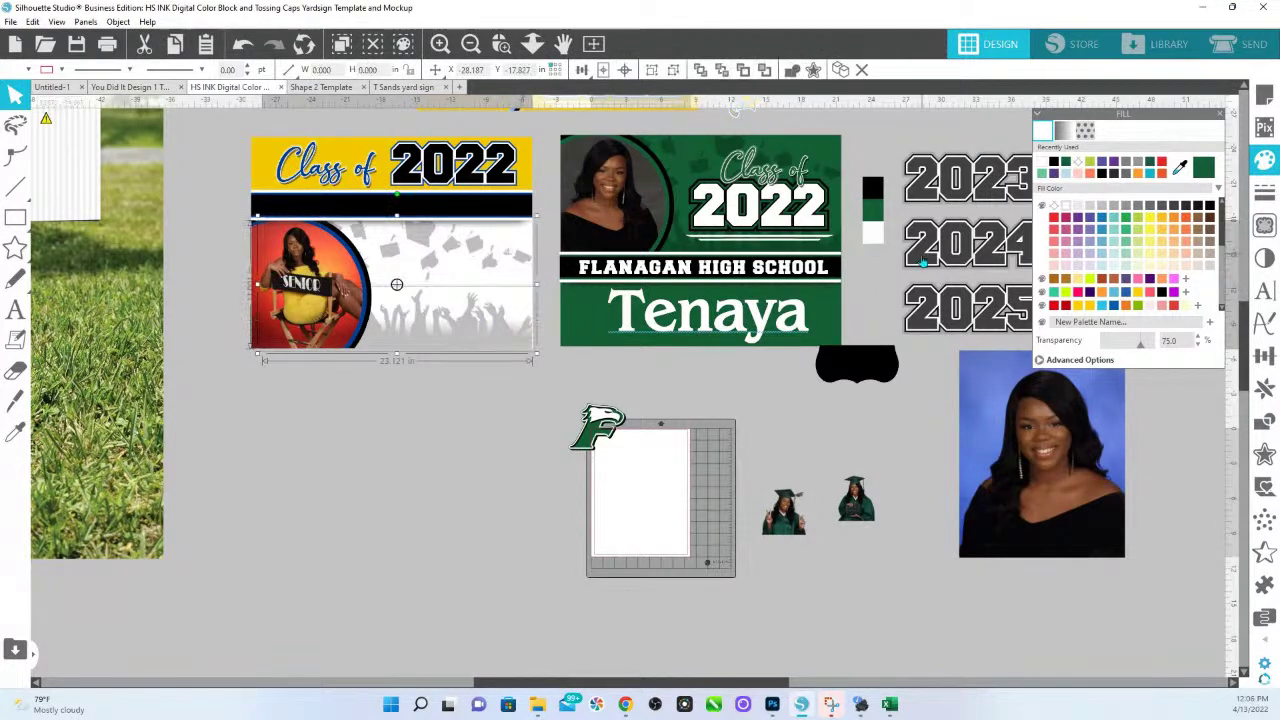
mouse_move(1134, 341)
left_mouse_down()
mouse_move(1097, 350)
mouse_move(1158, 350)
mouse_move(1147, 352)
left_mouse_up()
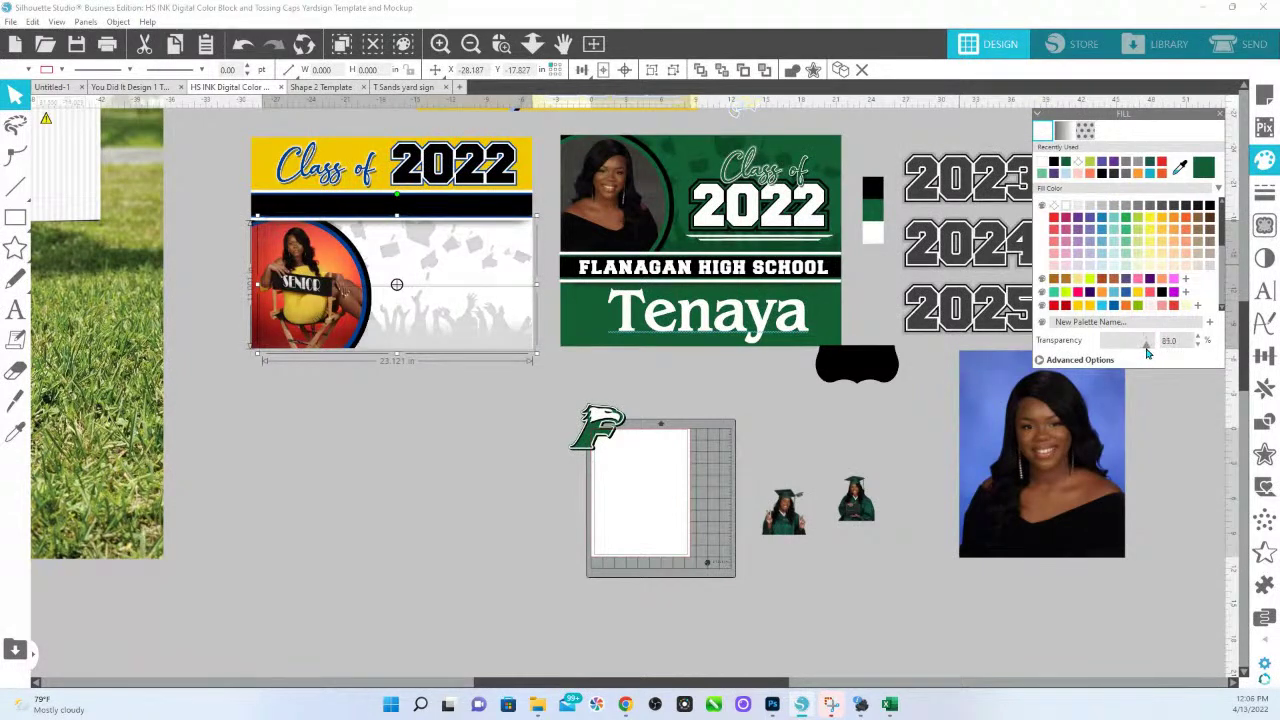
left_click(539, 399)
left_click(531, 290)
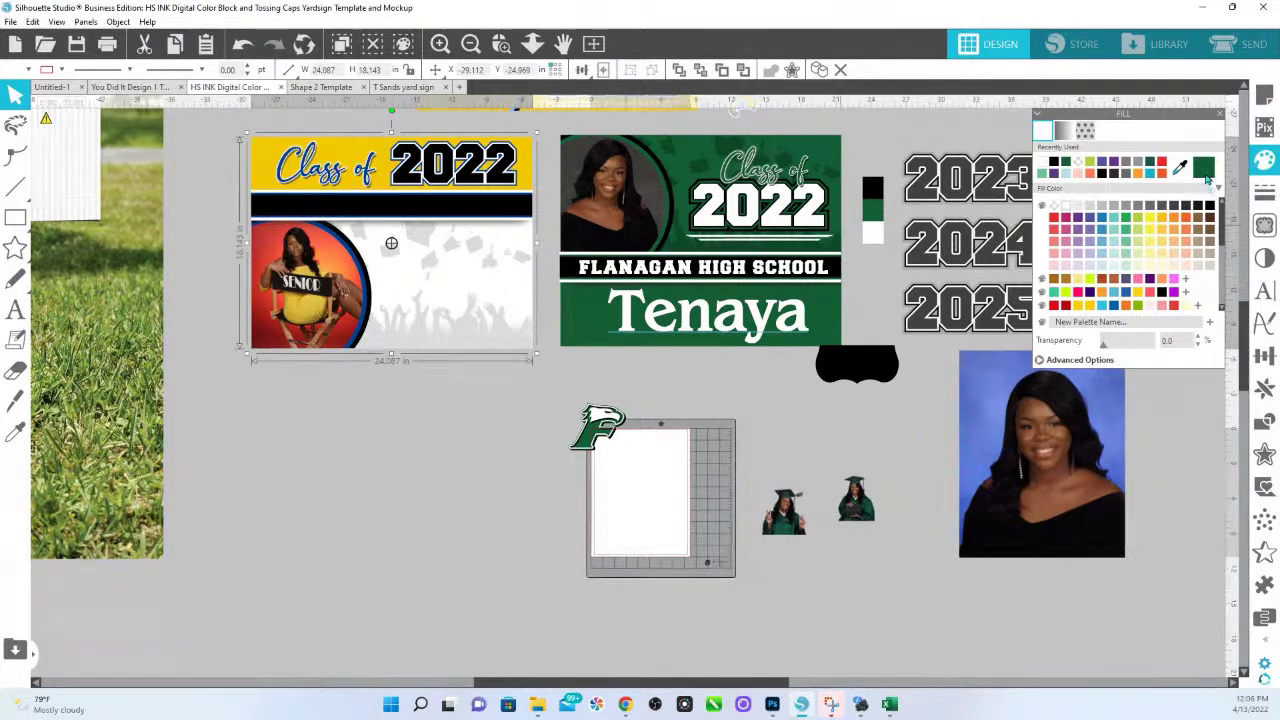
left_click(1204, 170)
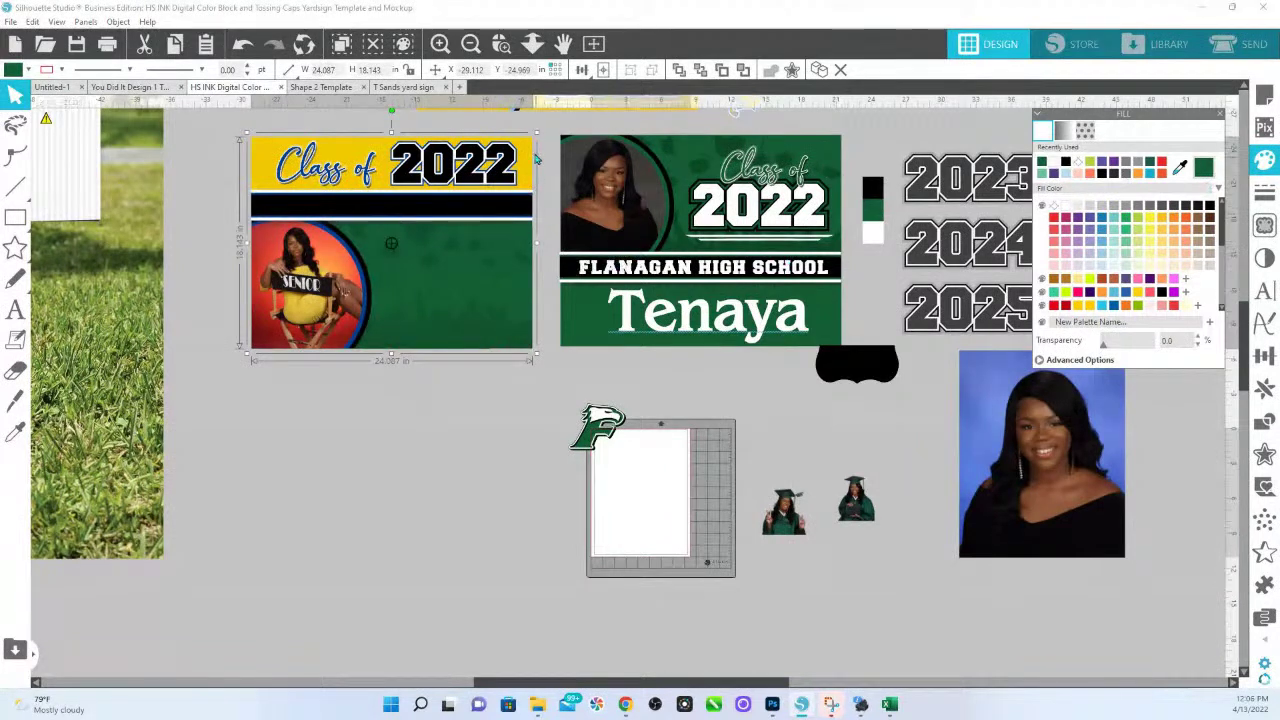
left_click(534, 162)
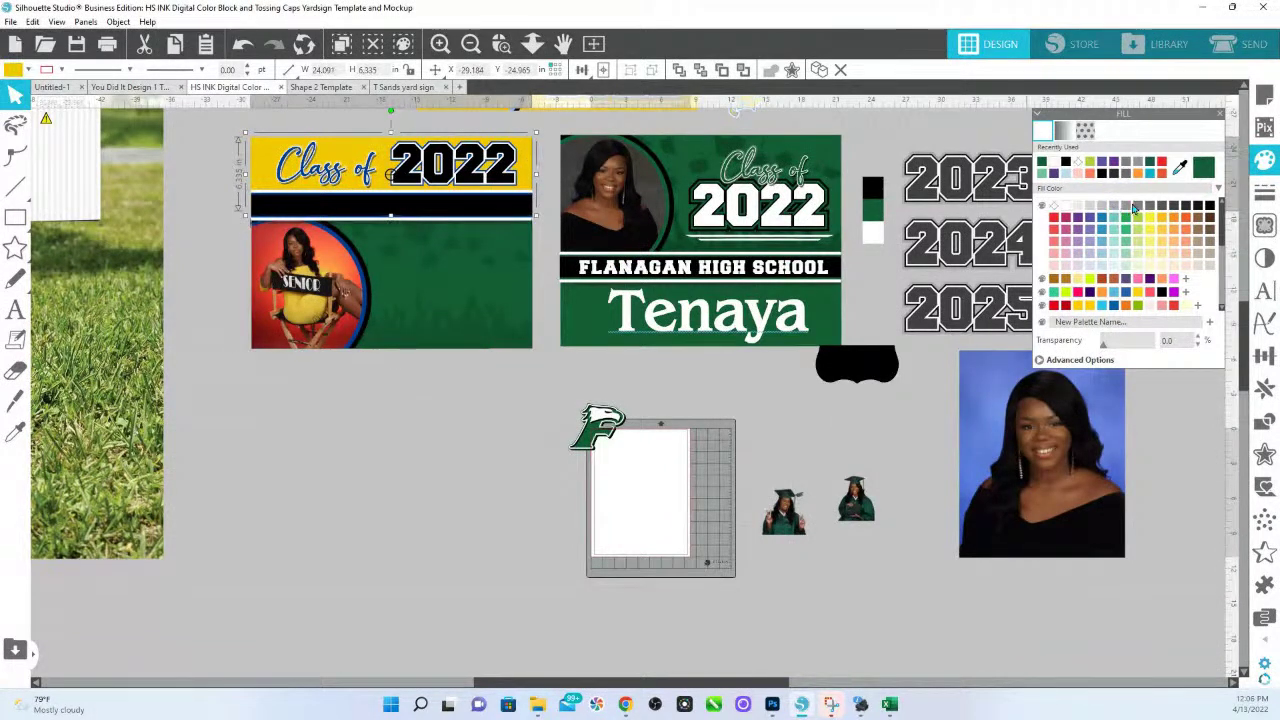
Fill the top band grey and give the senior photo's circle a white ring.
left_click(1133, 207)
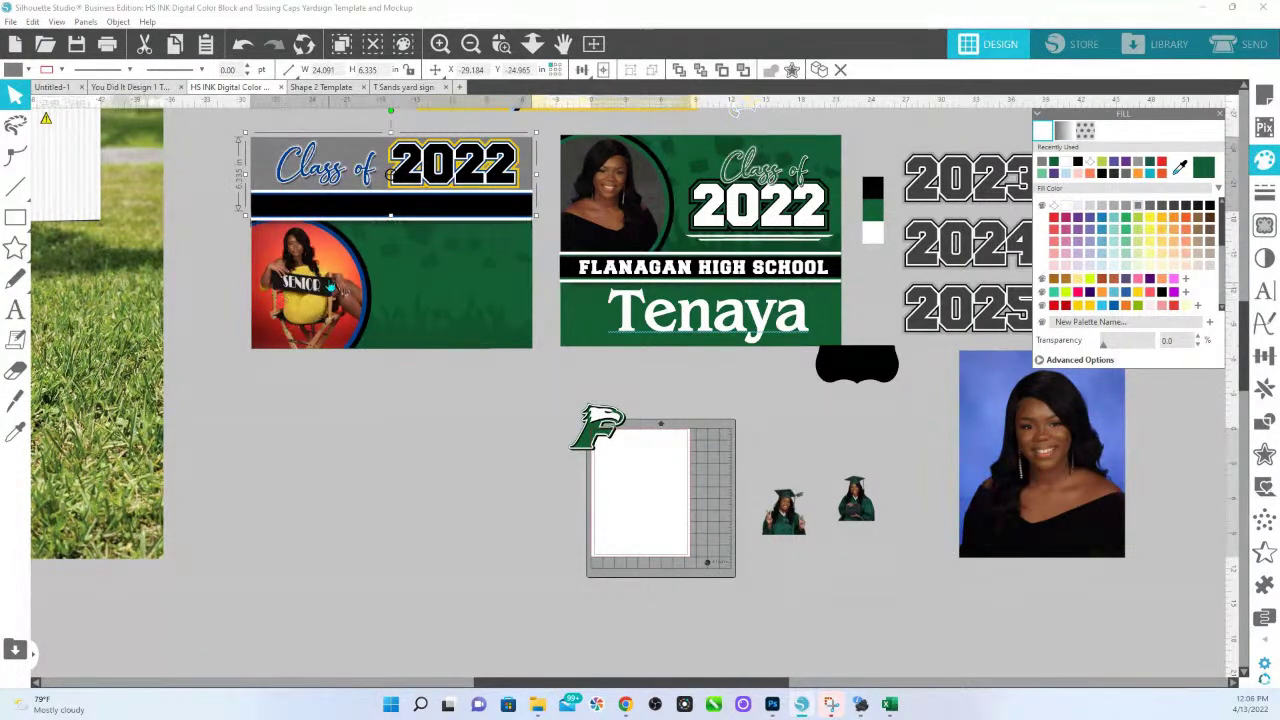
left_click(360, 265)
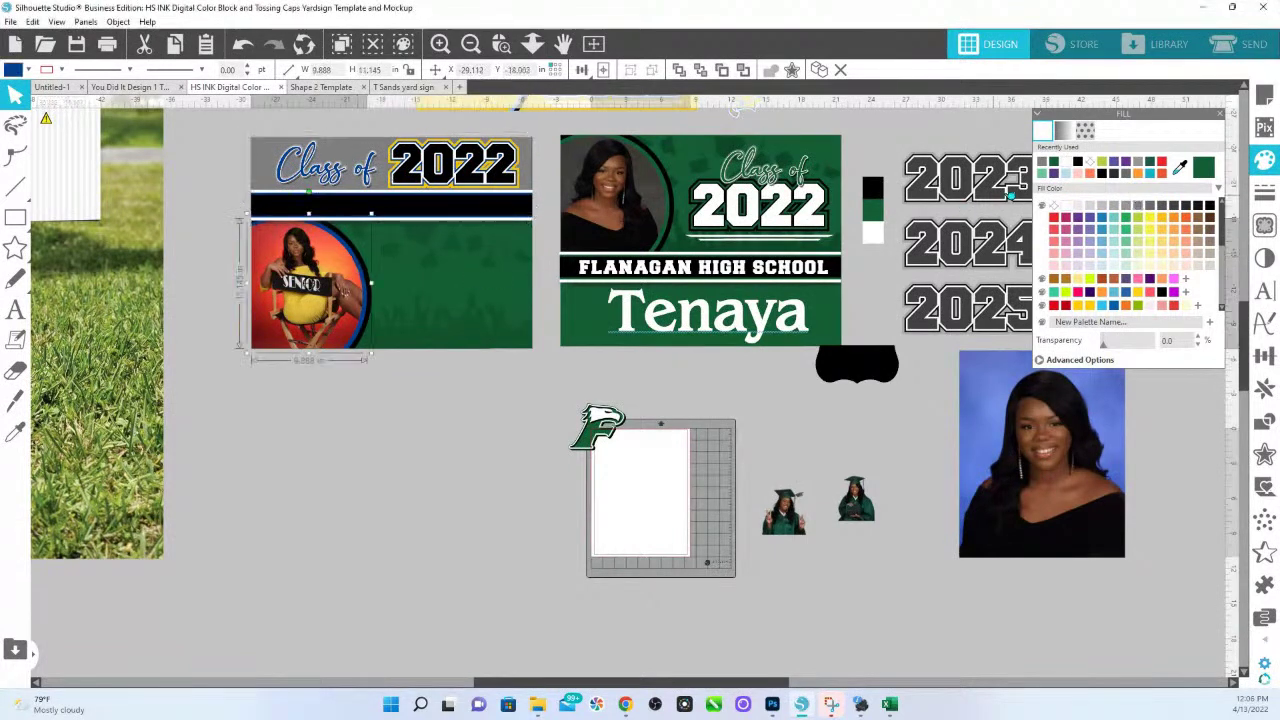
left_click(1065, 205)
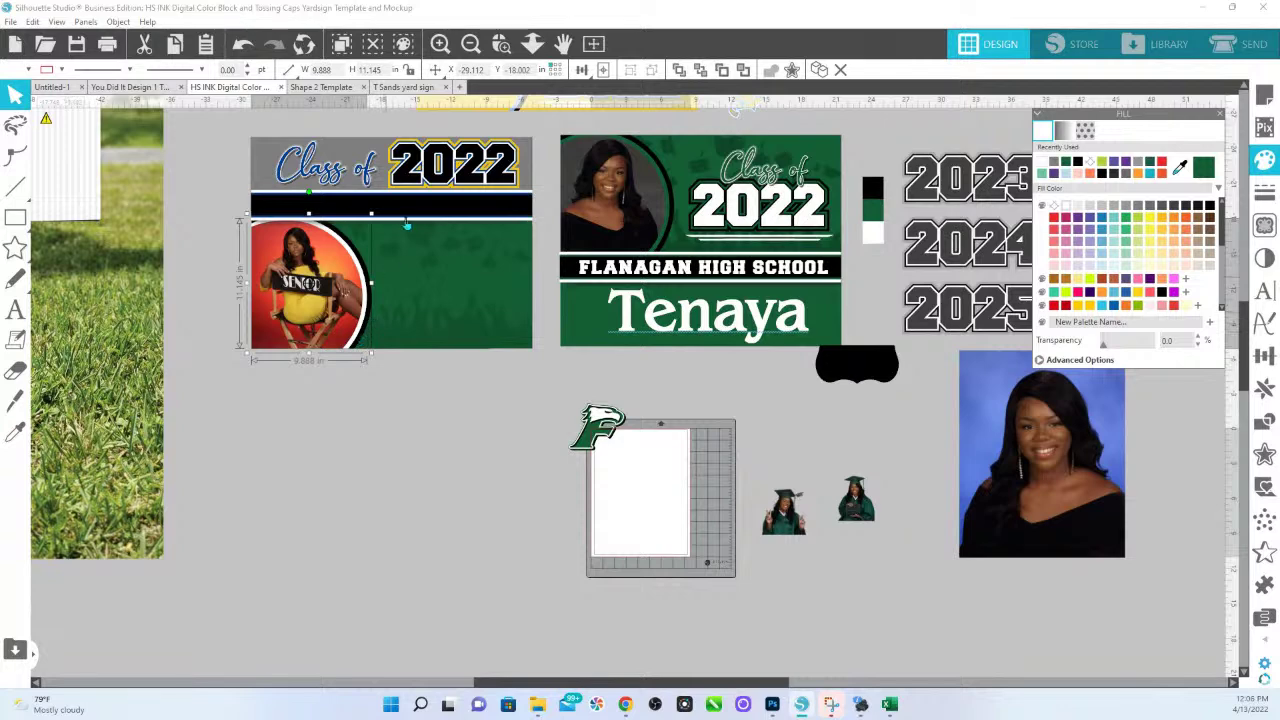
Colour Class, of and the 2022 outline dark green, with the 2022 numbers filled black.
left_click(503, 45)
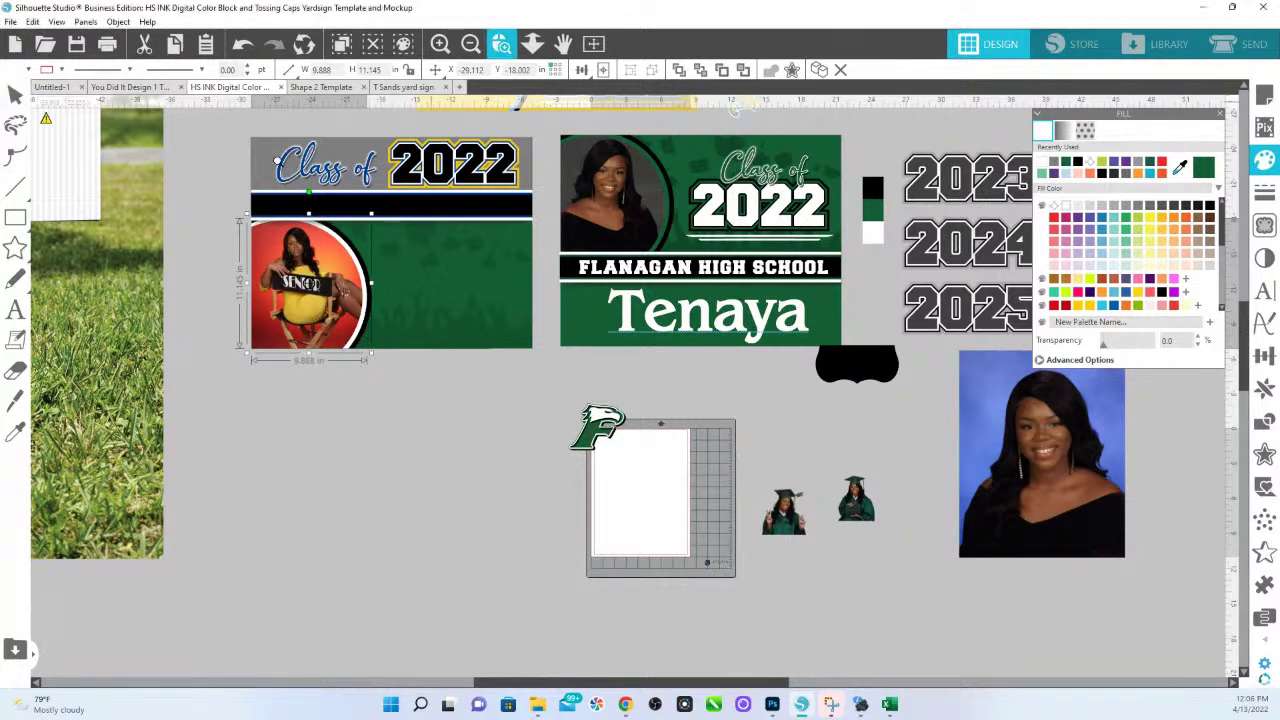
left_click_drag(209, 138, 585, 368)
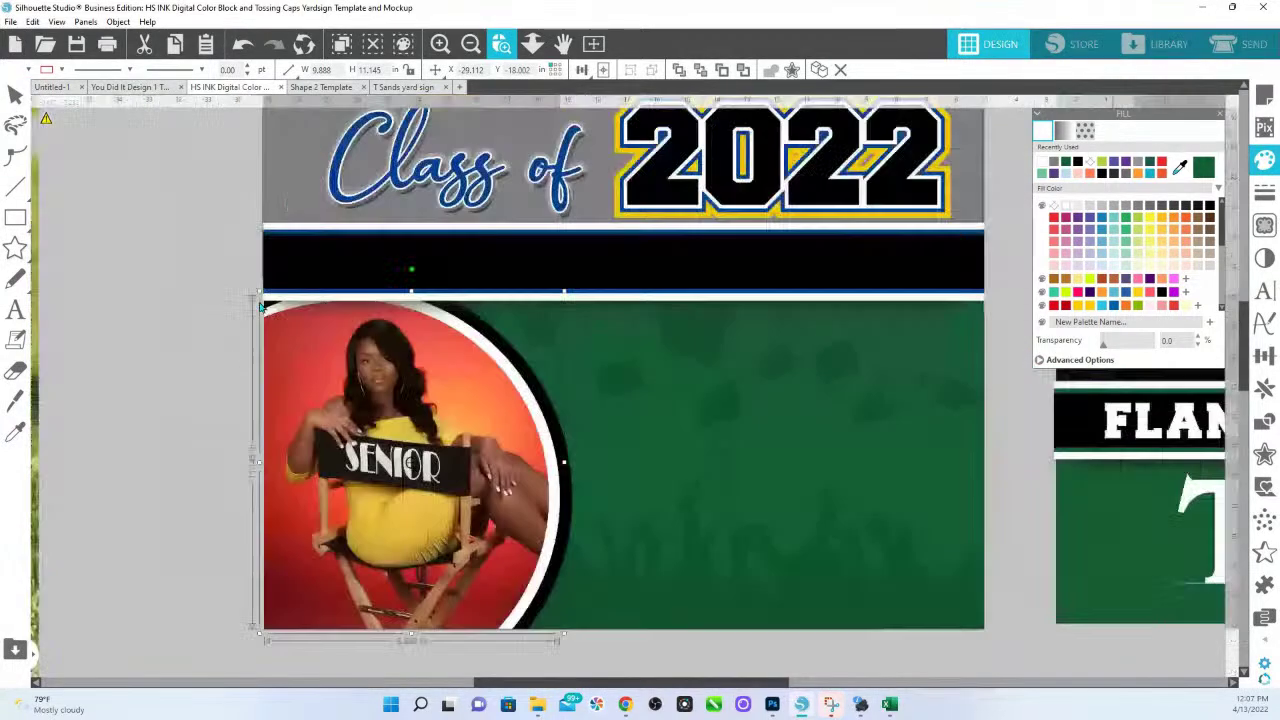
left_click(355, 204)
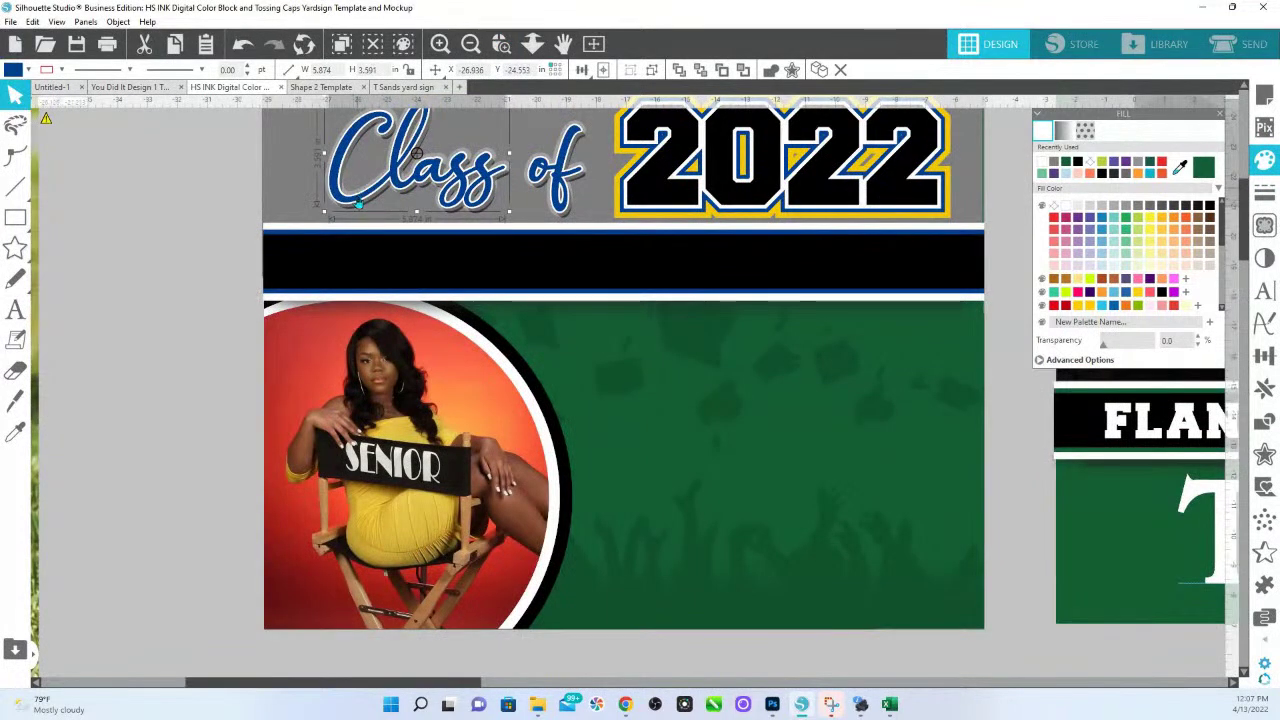
left_click(1199, 168)
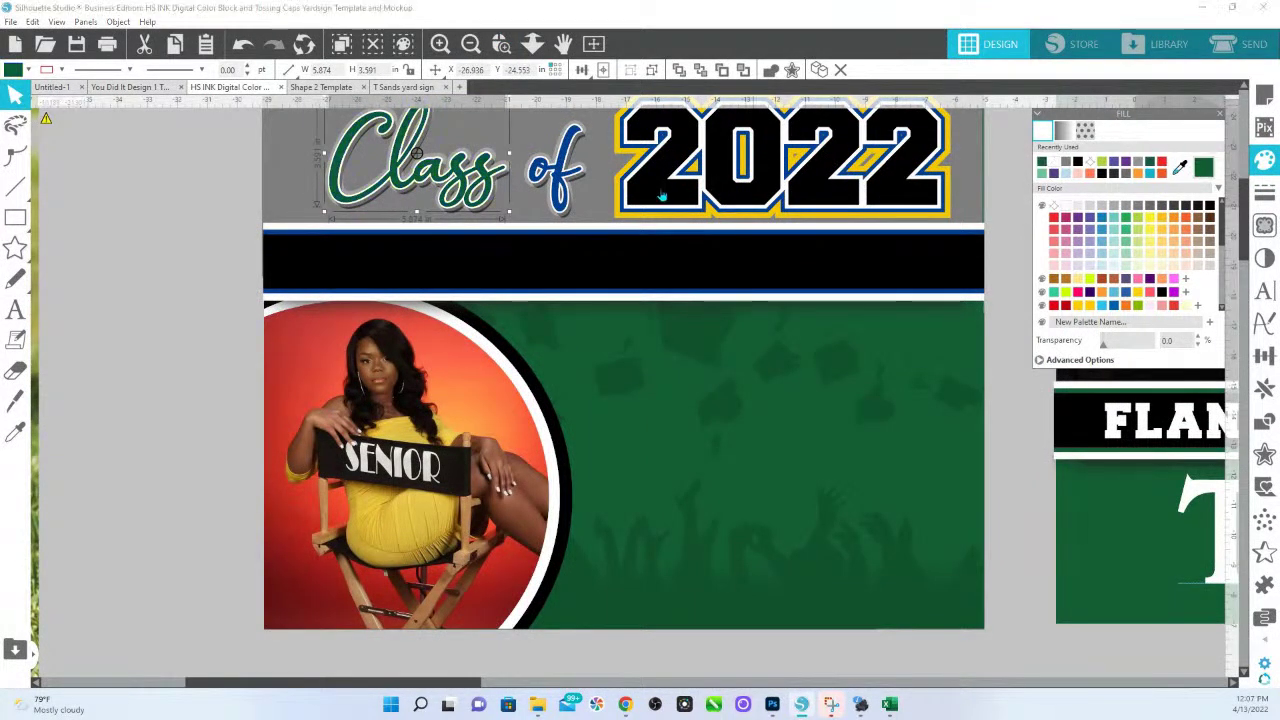
left_click(556, 175, "shift")
left_click(1203, 168)
left_click(943, 217, "shift")
left_click(1203, 168)
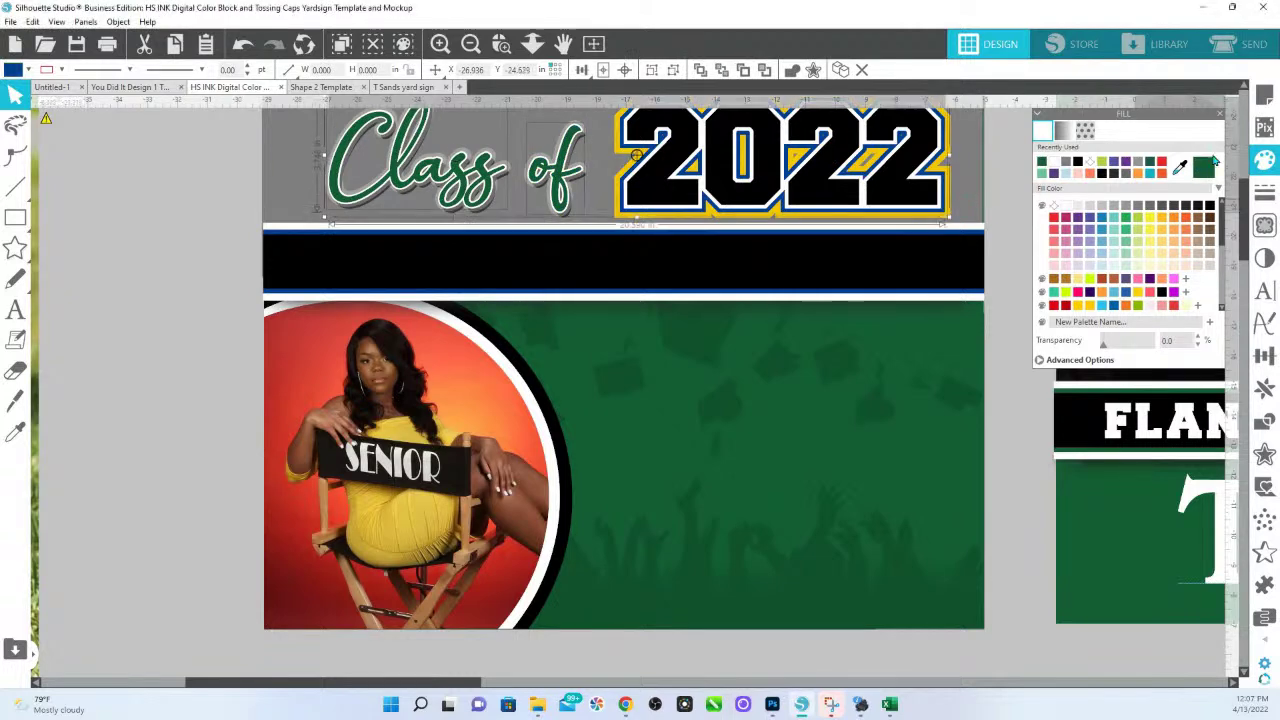
left_click(940, 216)
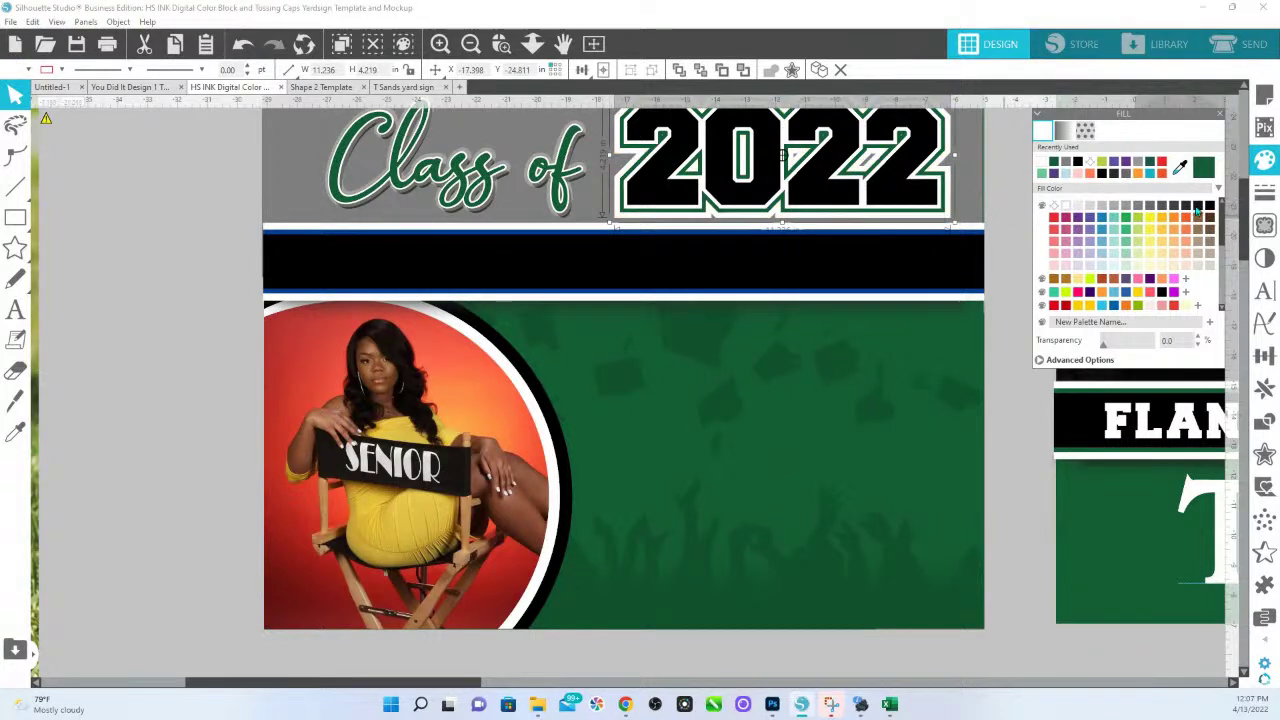
left_click(1208, 206)
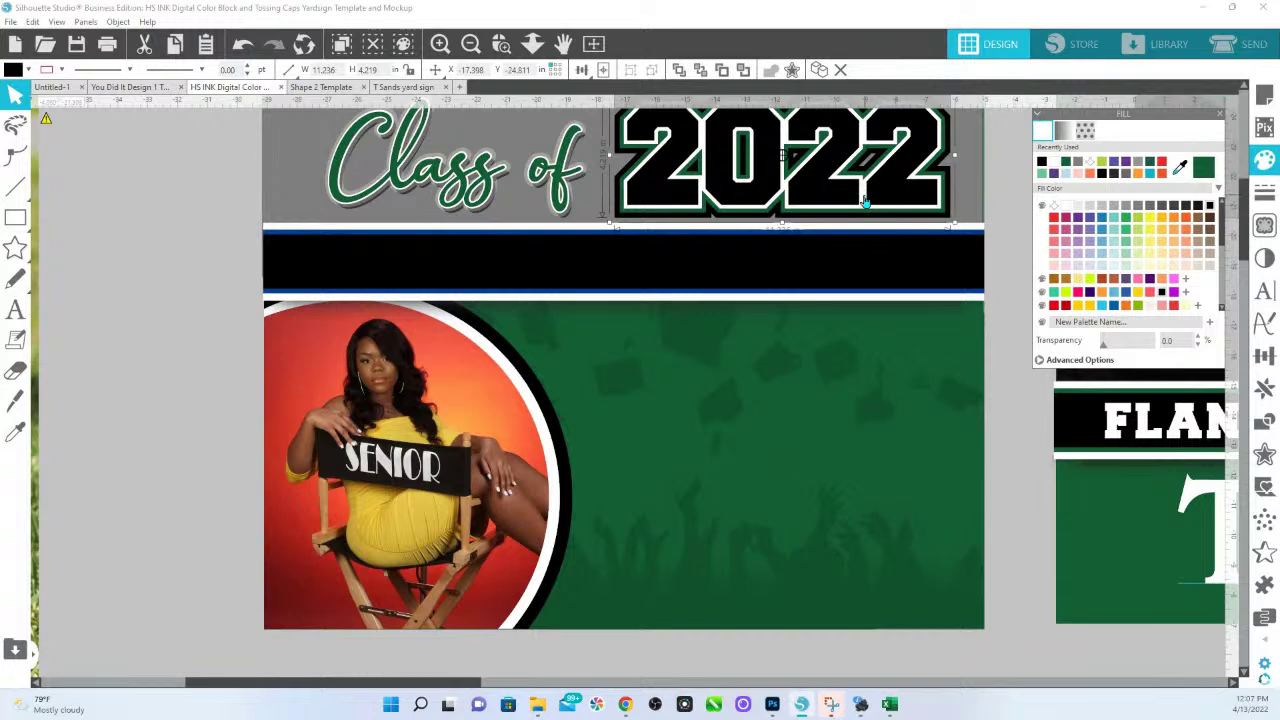
Fill the middle bar dark green and turn its blue edge lines black.
left_click(760, 293)
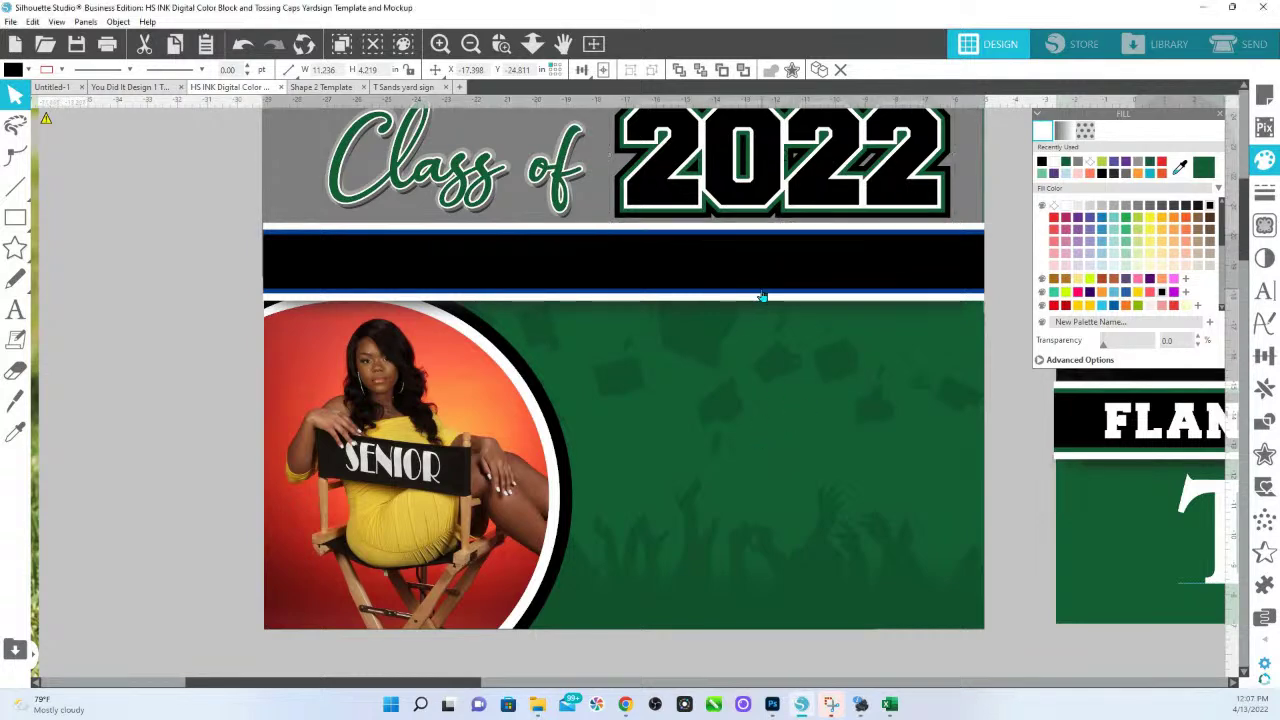
left_click(1206, 168)
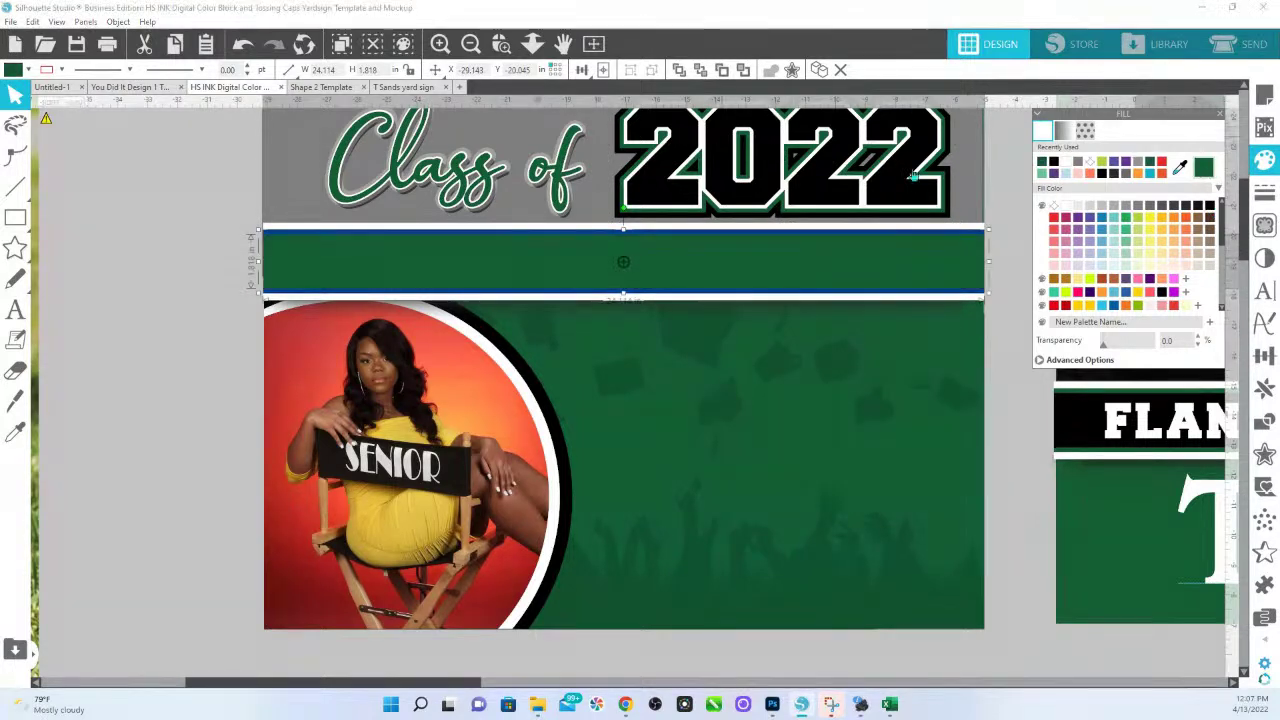
left_click(979, 240)
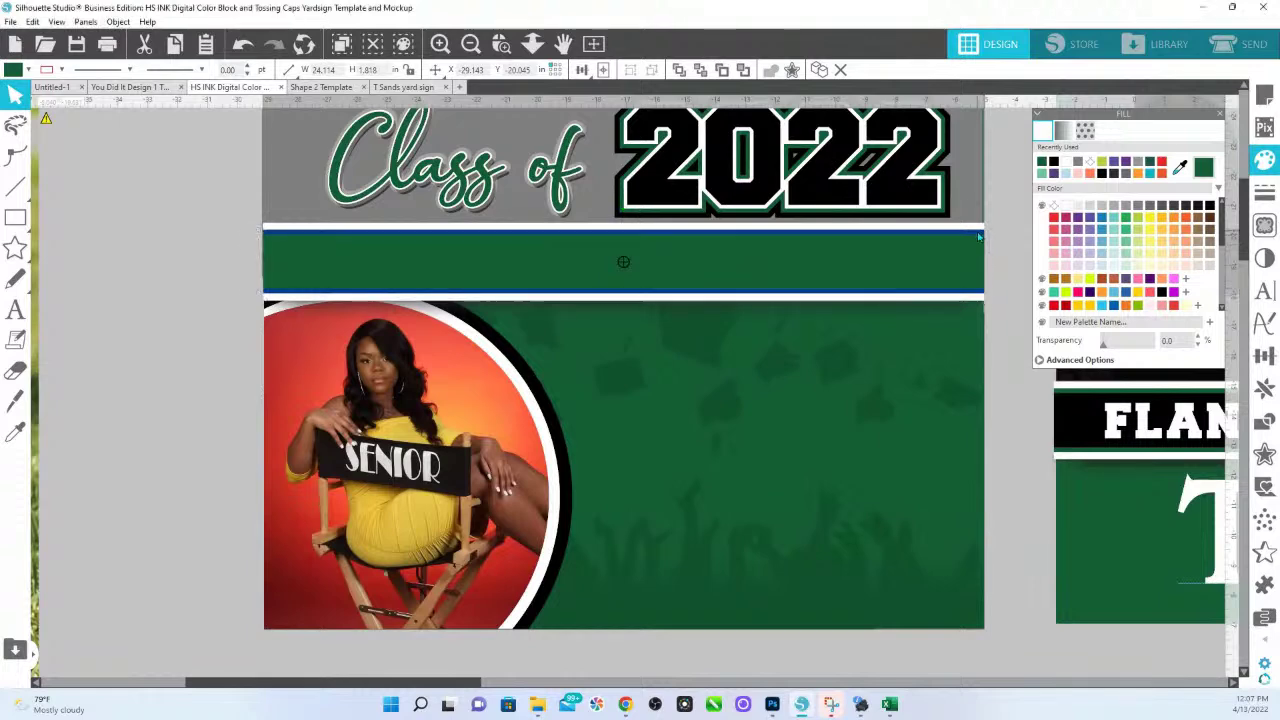
left_click(1209, 206)
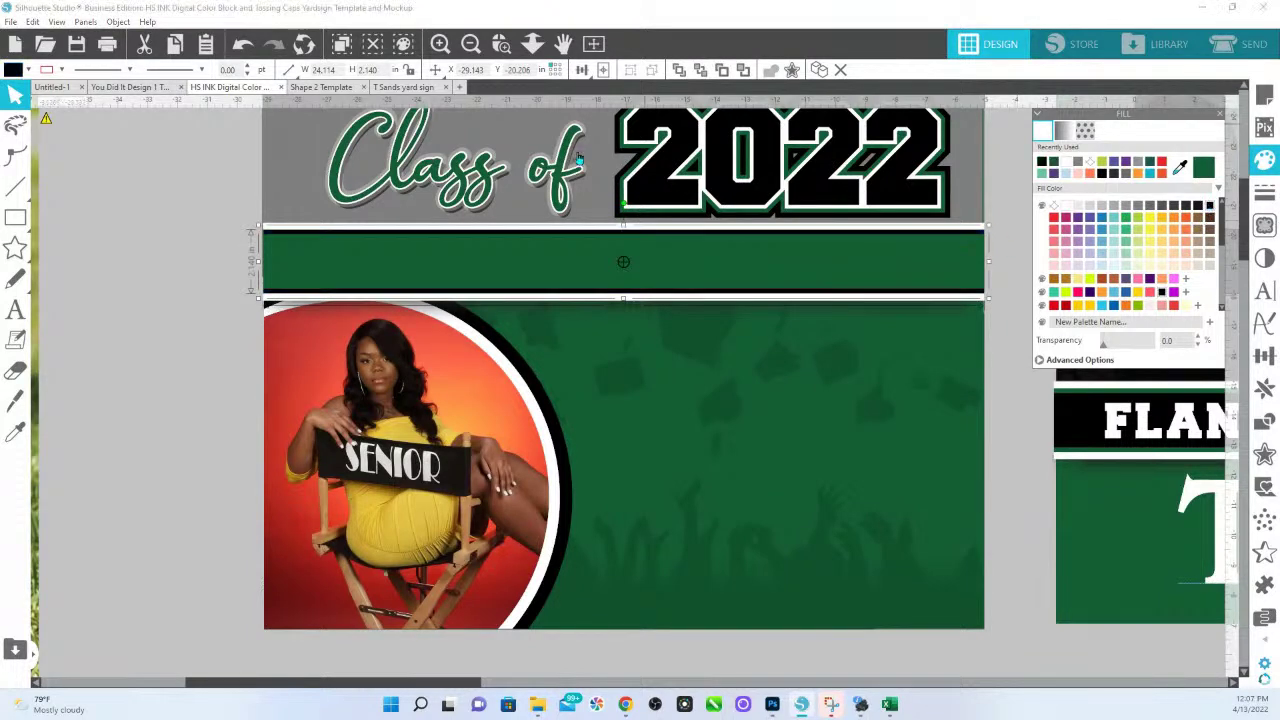
left_click(534, 45)
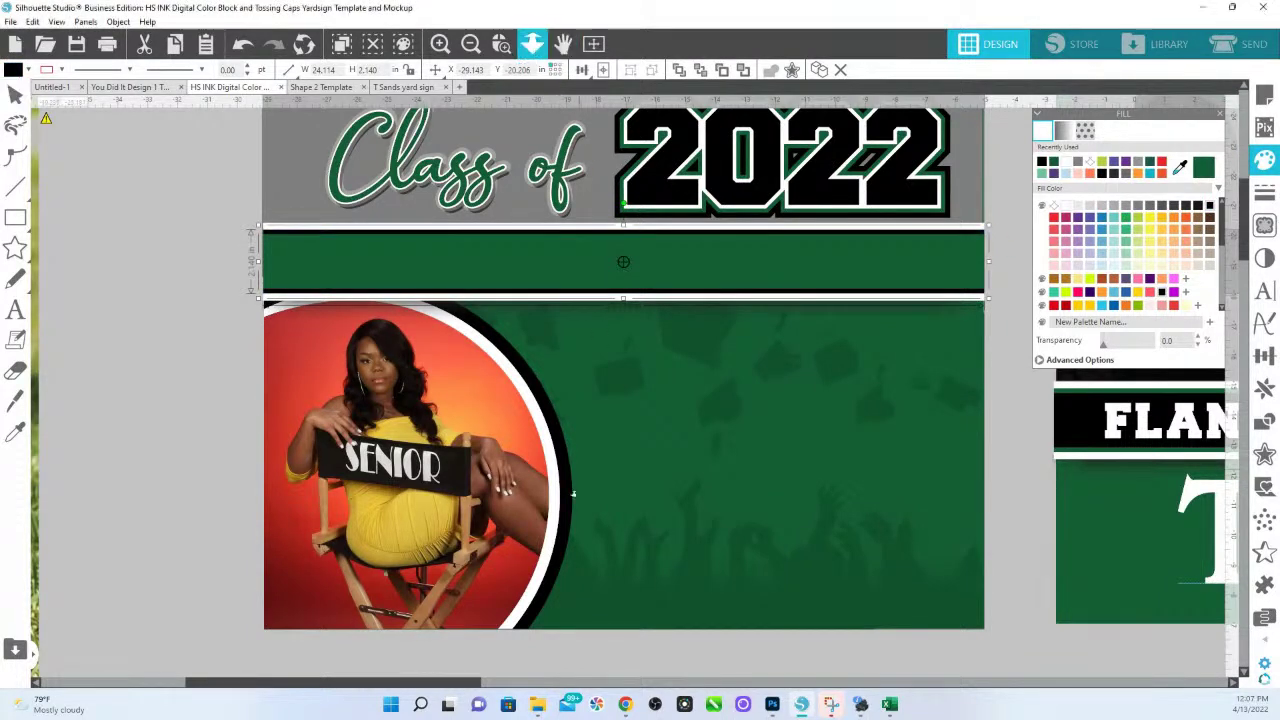
Zoom in on the left sign and fill the header's grey rectangle black, then dark green.
scroll(537, 282, "down", 1)
scroll(537, 263, "down", 4)
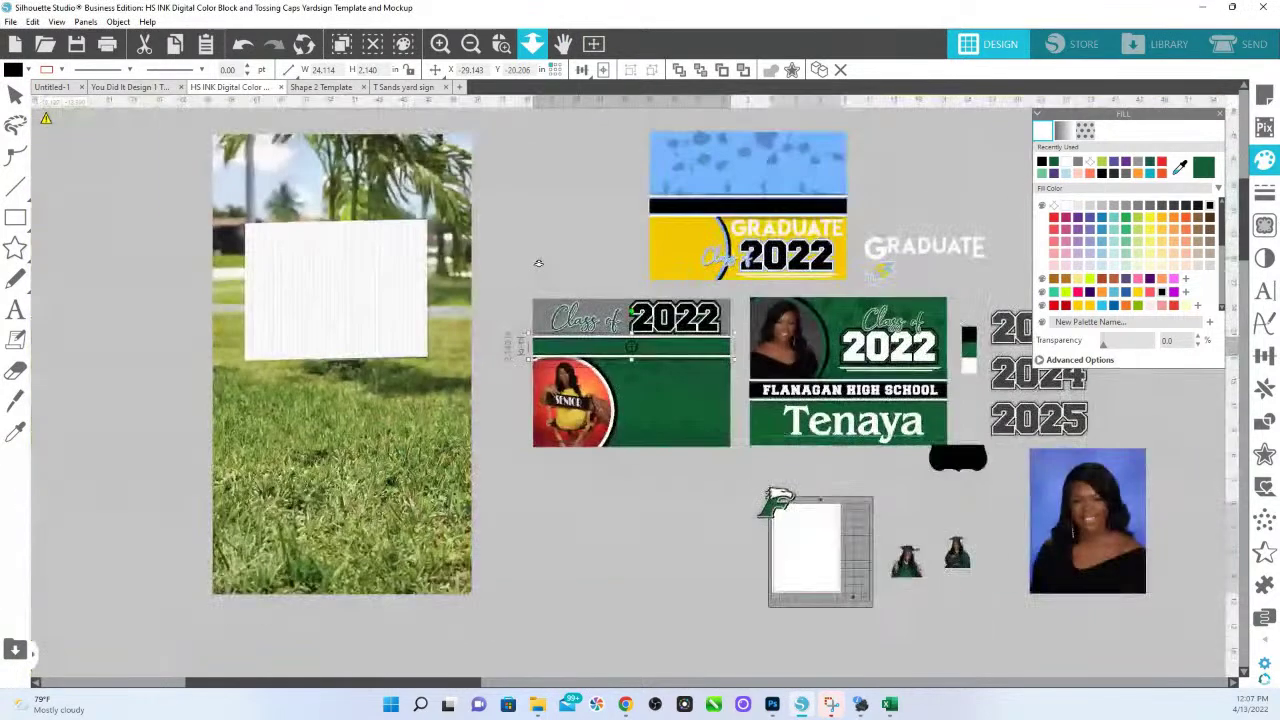
scroll(555, 358, "up", 2)
left_click_drag(555, 358, 479, 451)
key("Escape")
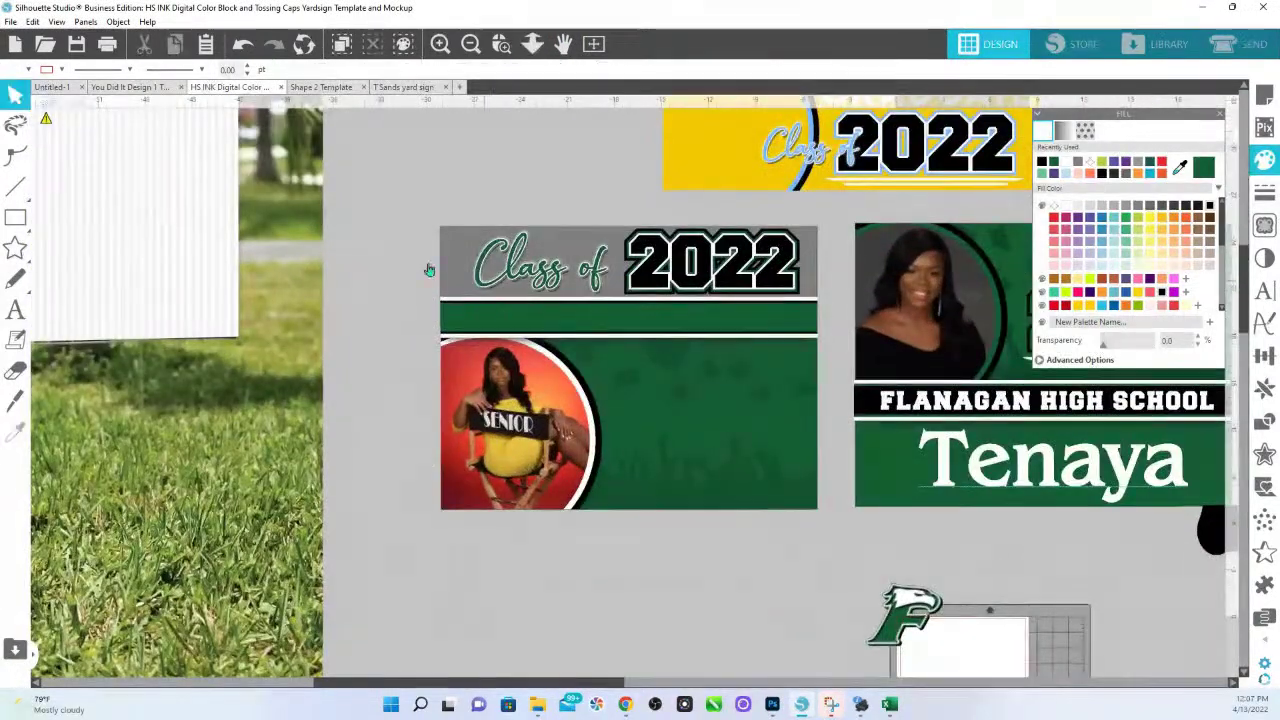
left_click(461, 261)
left_click(1209, 206)
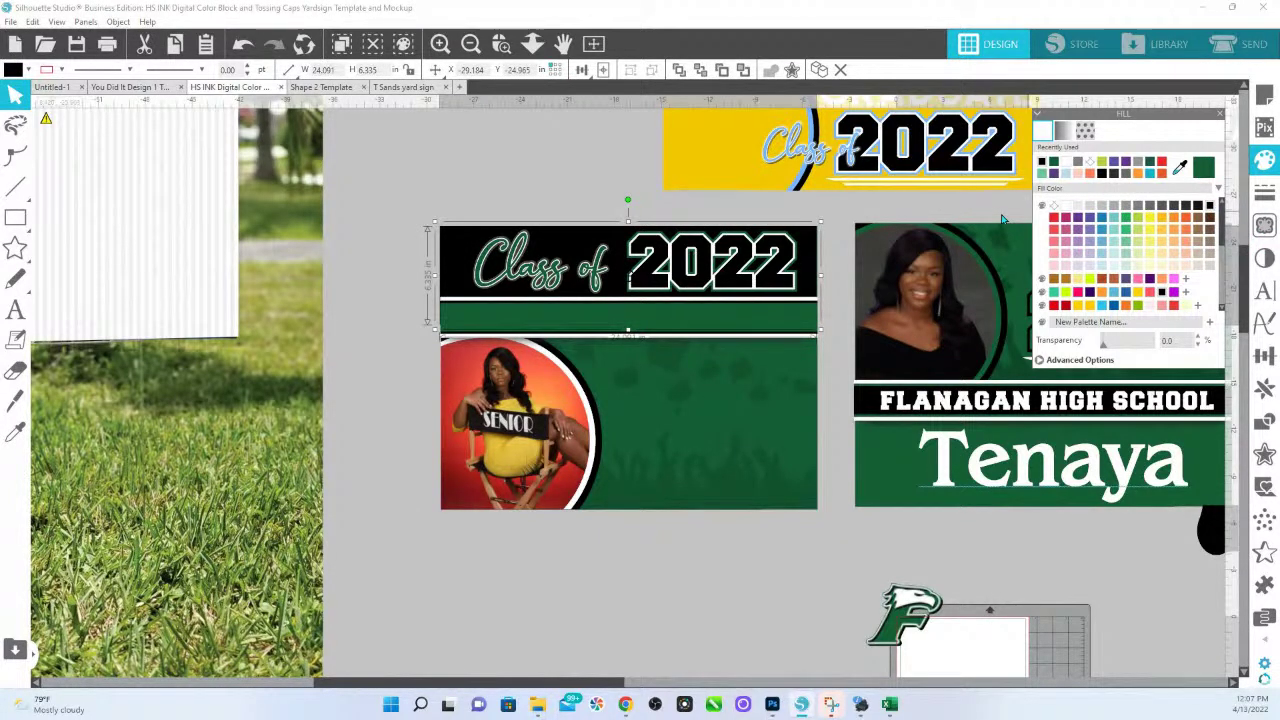
left_click(1203, 167)
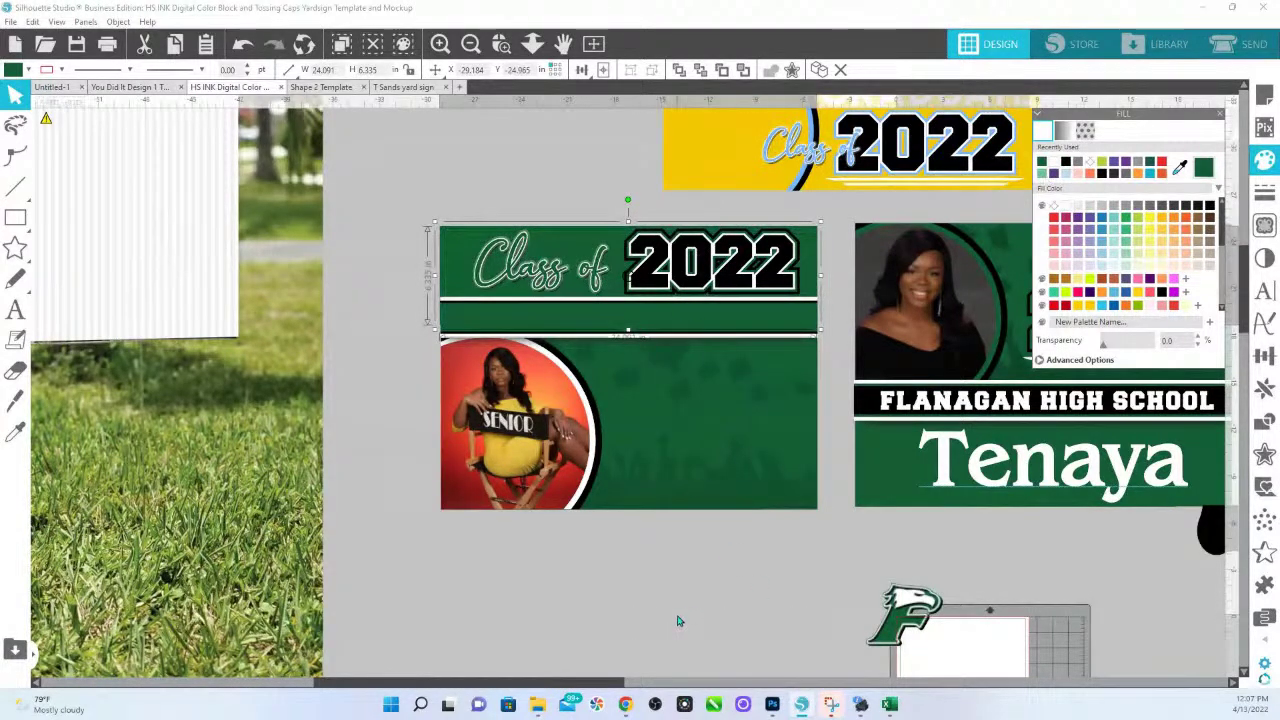
Try a red header fill, return it to dark green, and select the sign's background panel.
left_click(640, 366)
left_click_drag(1174, 172, 467, 361)
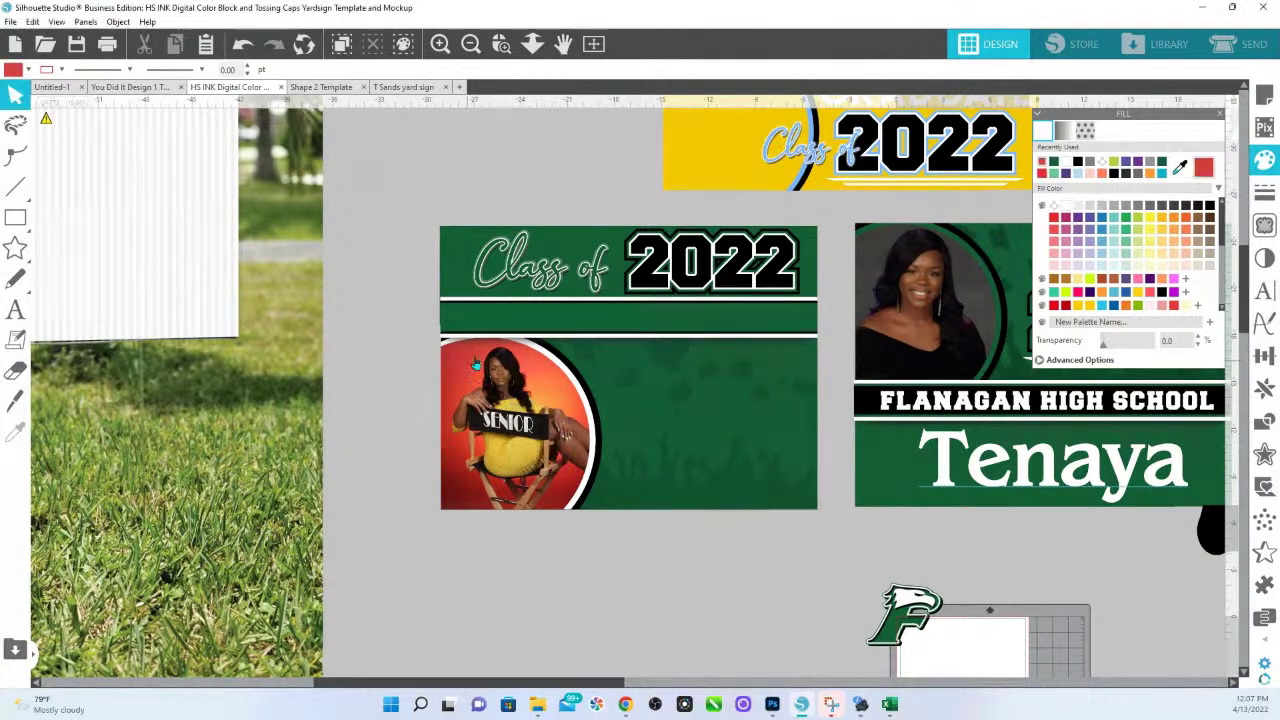
left_click(560, 243)
left_click(1203, 168)
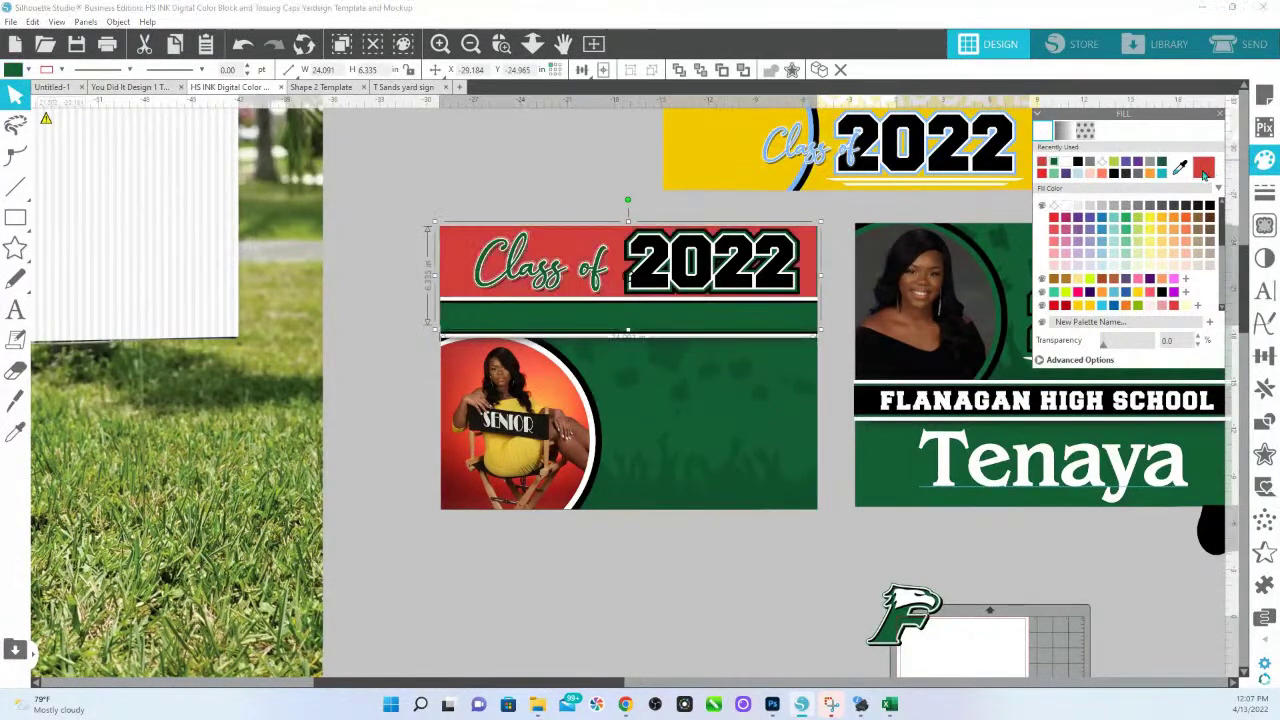
left_click(579, 472)
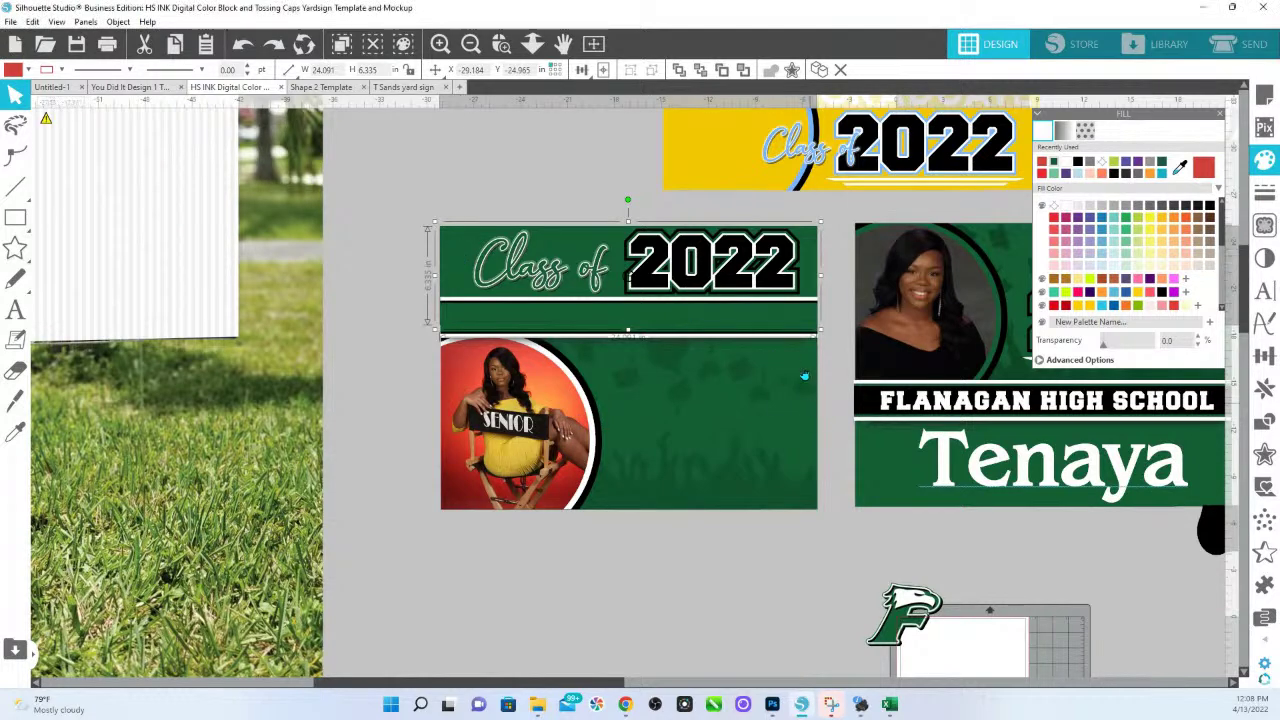
left_click(816, 450)
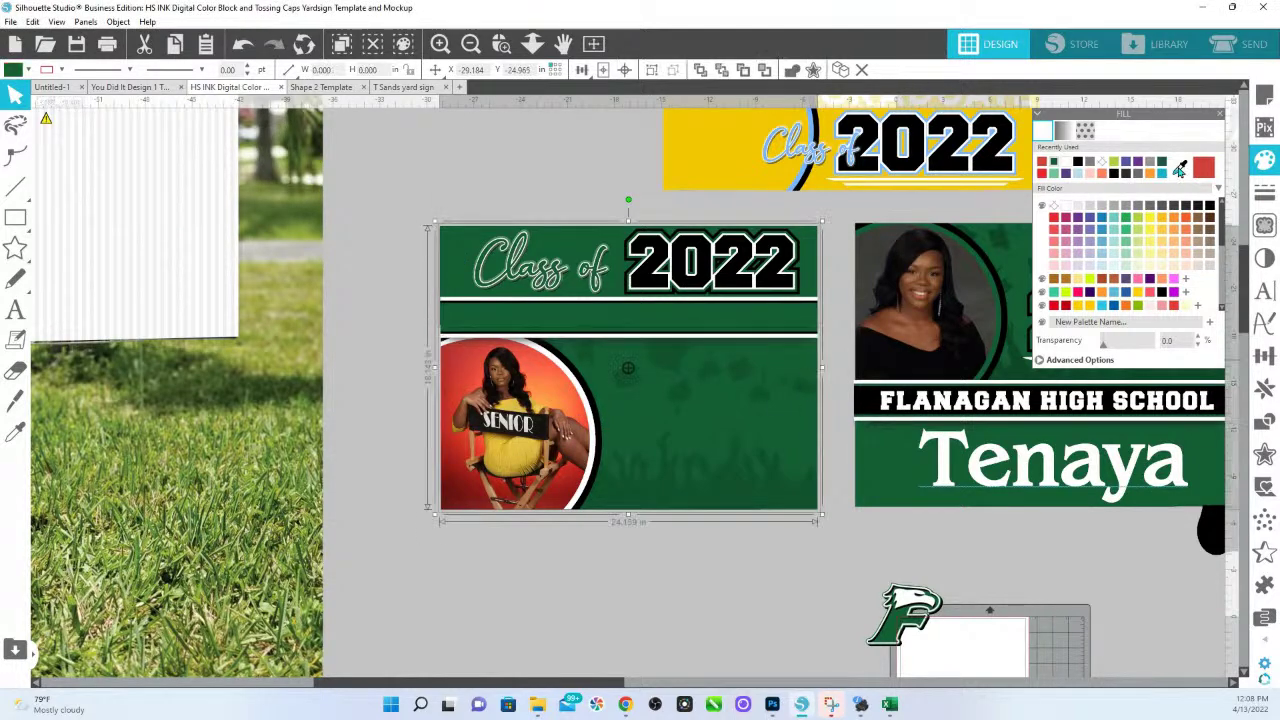
Make the sign's background panel white and keep the stripe under Class of 2022 dark green.
left_click(1068, 207)
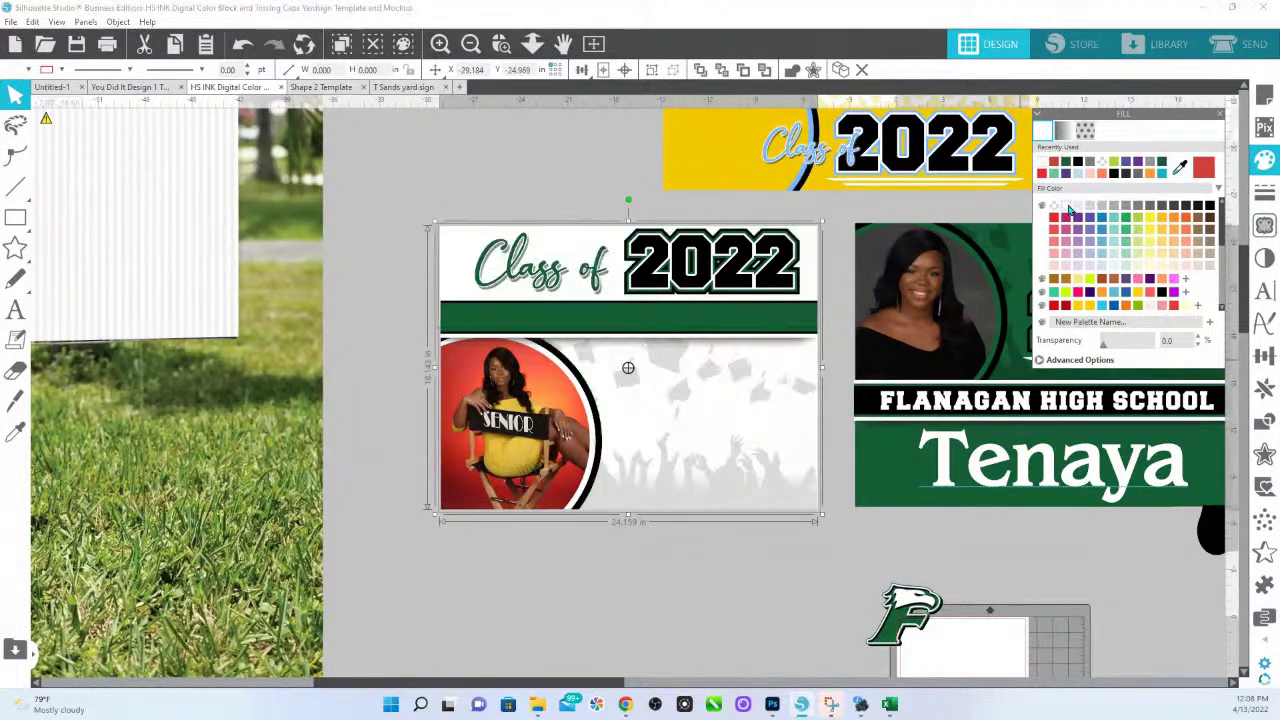
left_click(672, 535)
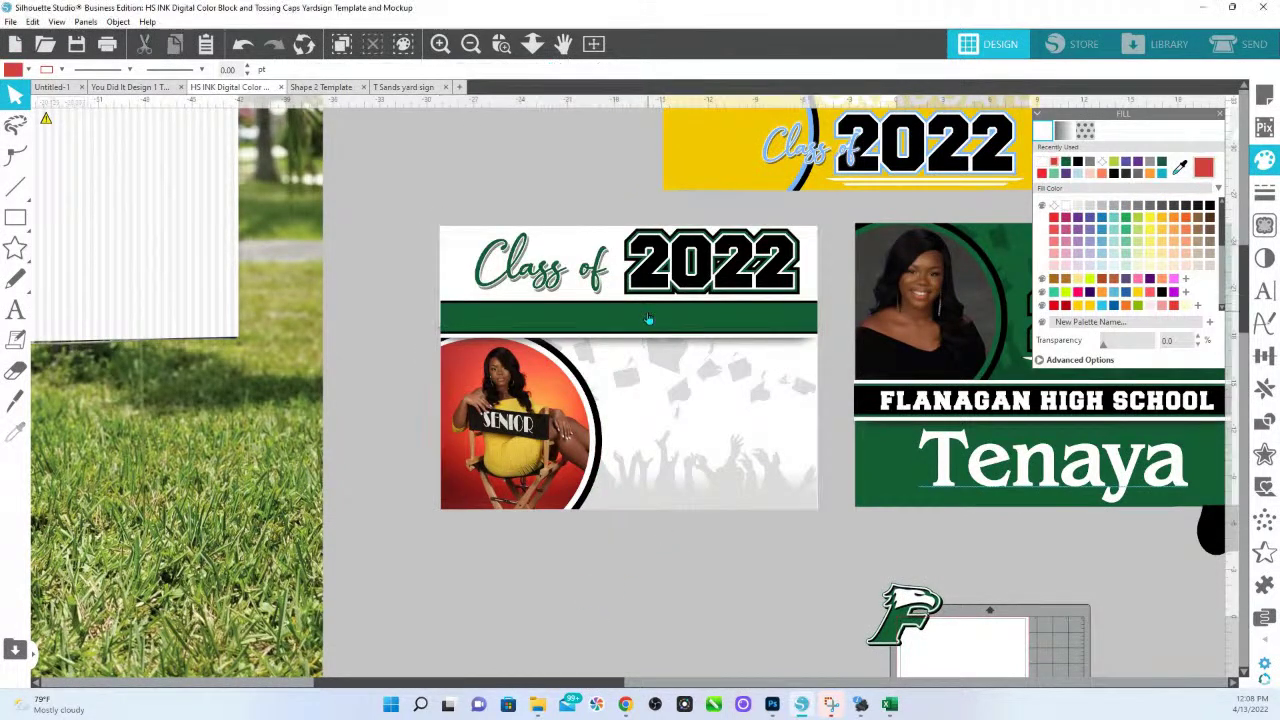
left_click(460, 303)
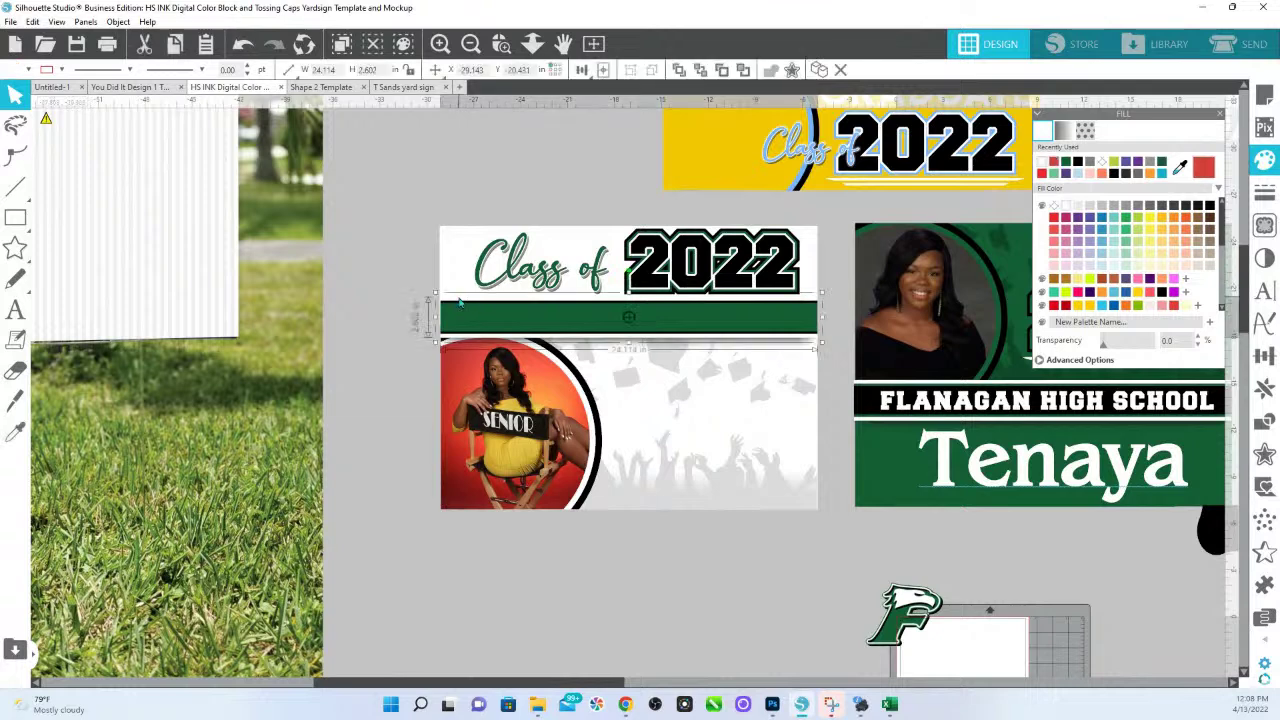
left_click(1068, 163)
Fill the stripe's inner bar white, leaving thin dark green edges.
left_click_drag(816, 343, 810, 340)
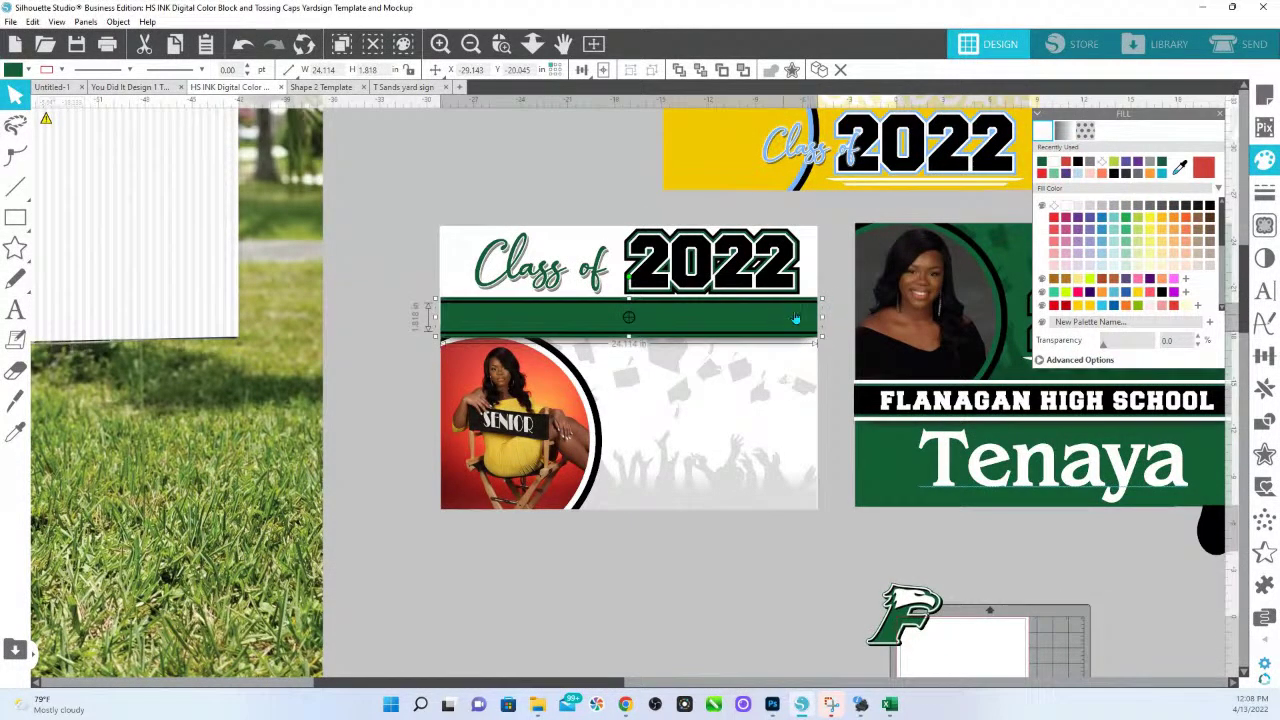
left_click(1066, 206)
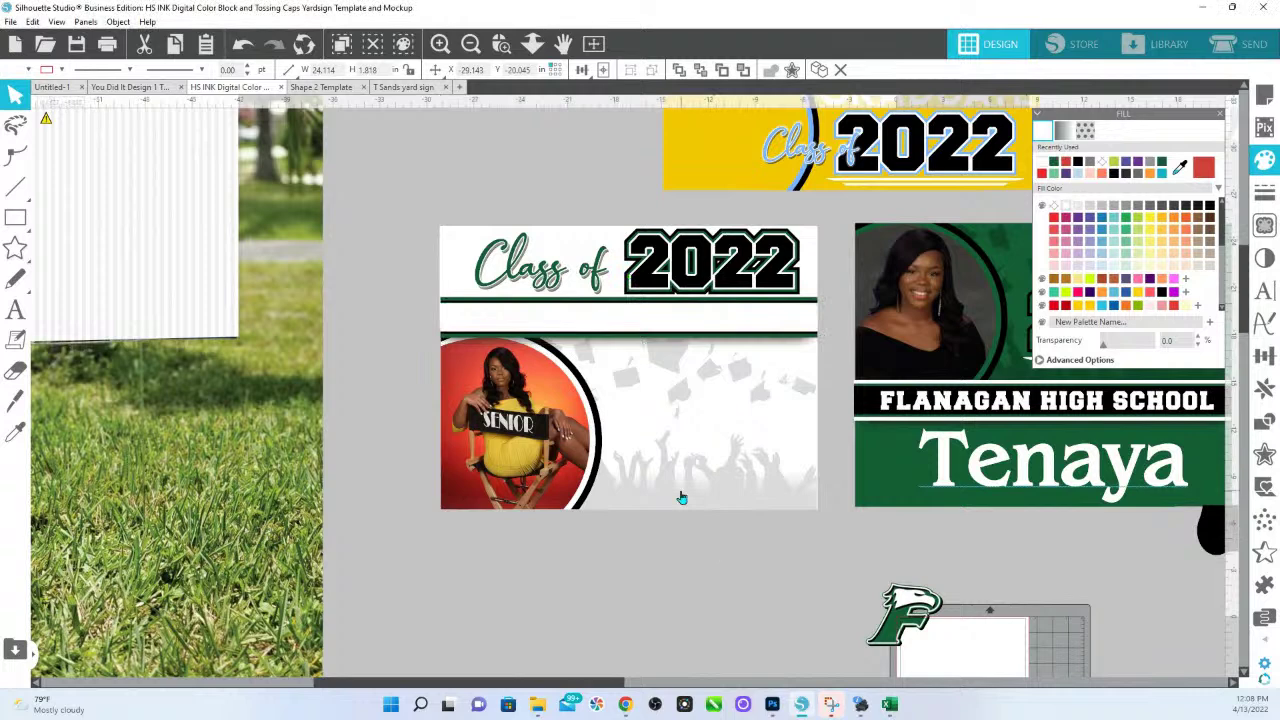
left_click(722, 300)
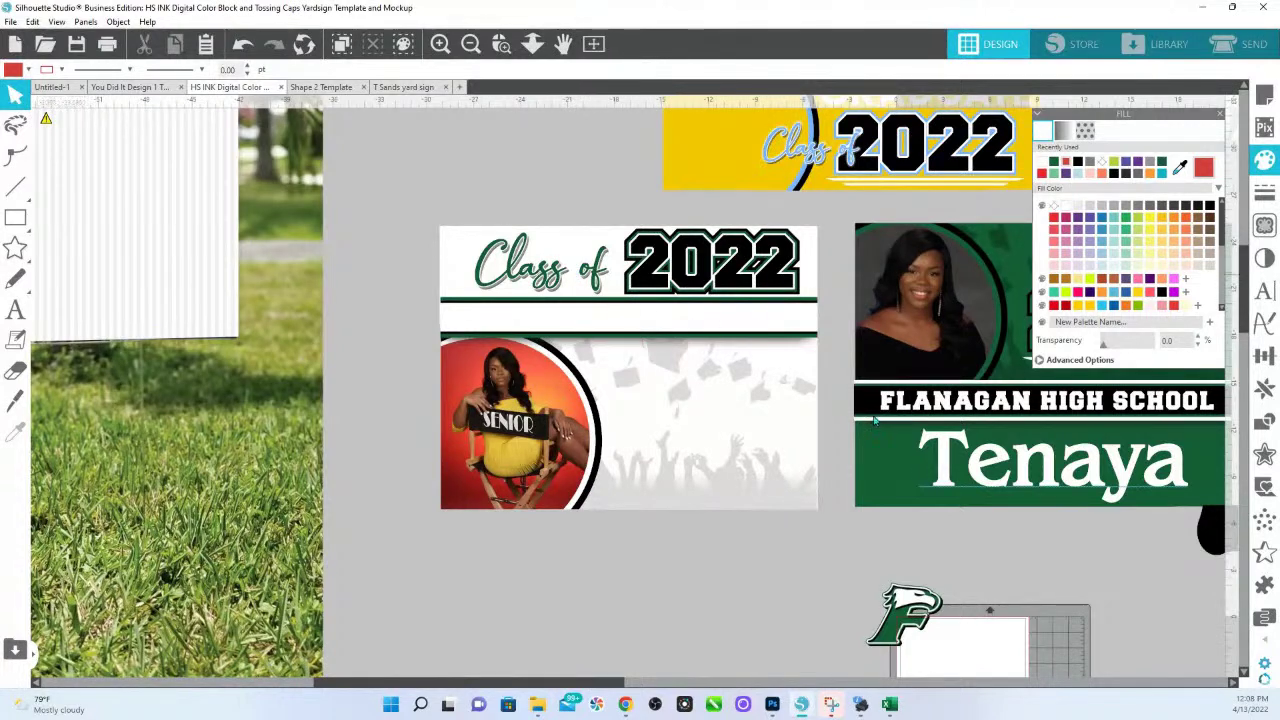
left_click(978, 405)
Place FLANAGAN HIGH SCHOOL in dark green on the white band and move the first name onto the sign.
left_click_drag(985, 405, 573, 322)
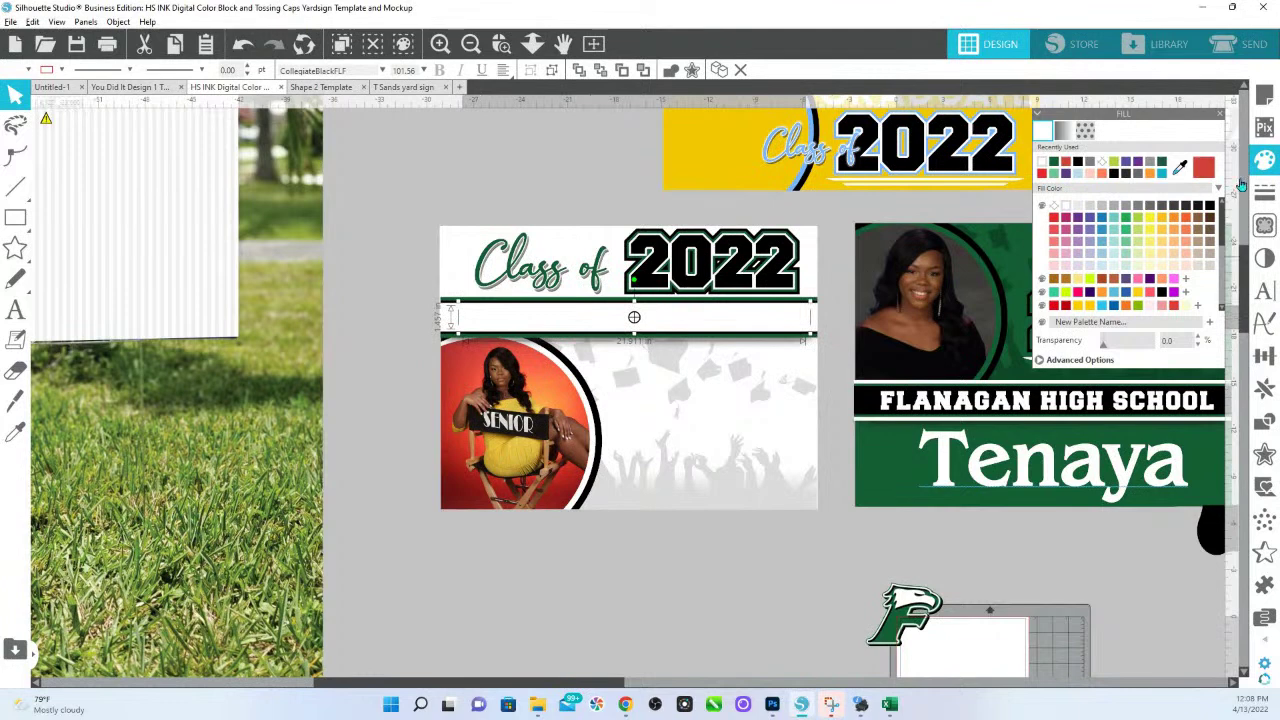
left_click(1065, 171)
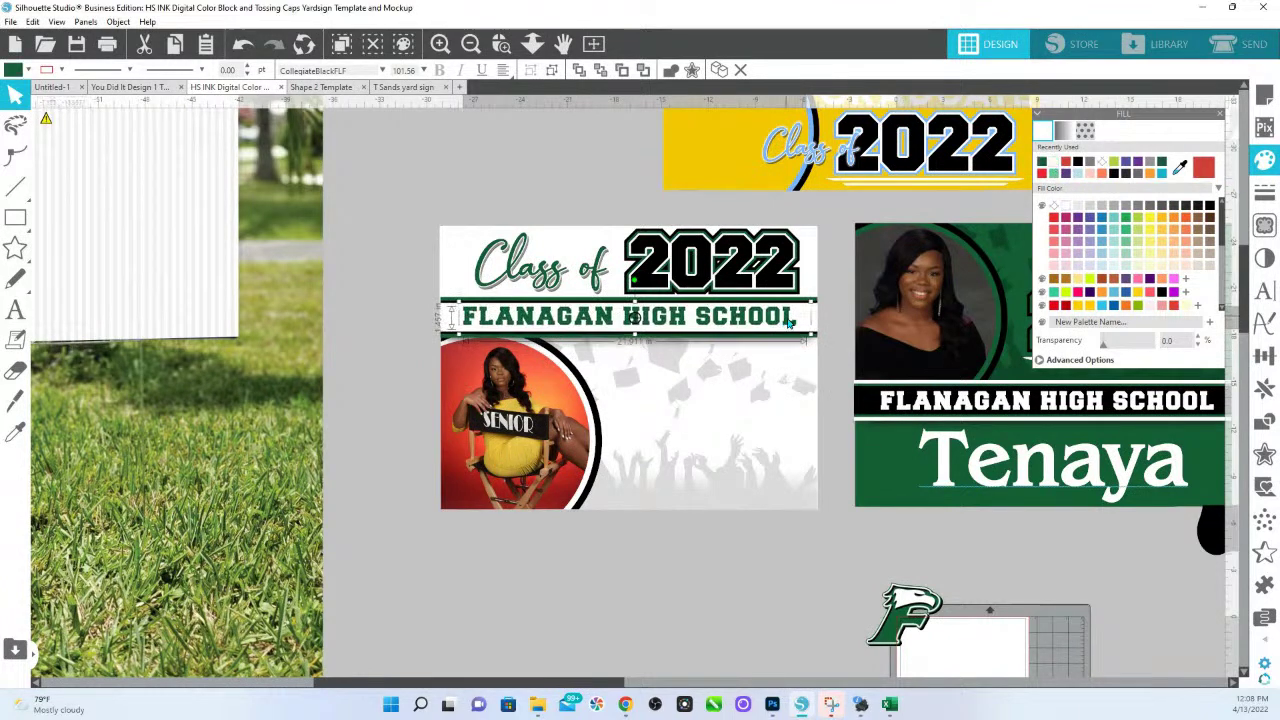
key("Up")
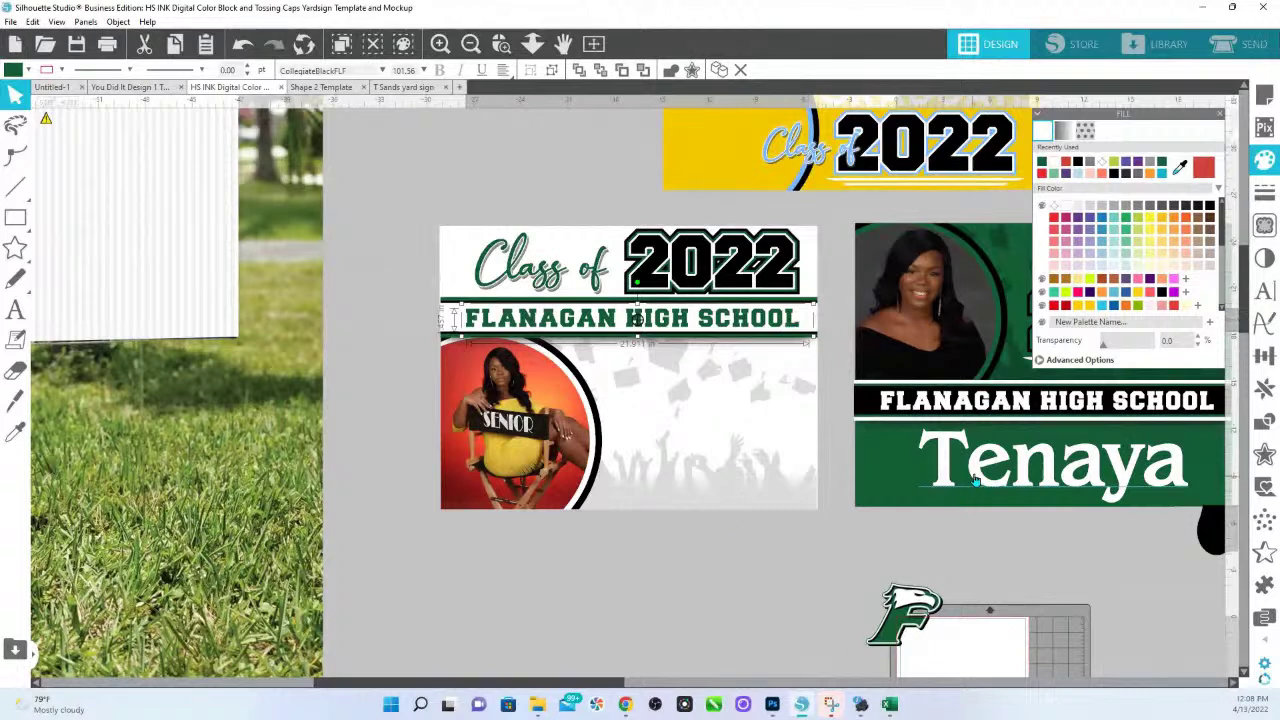
left_click(975, 481)
left_click_drag(981, 477, 650, 387)
Shrink the first name beside the photo, color it dark green, and duplicate it below.
left_click_drag(860, 424, 811, 407)
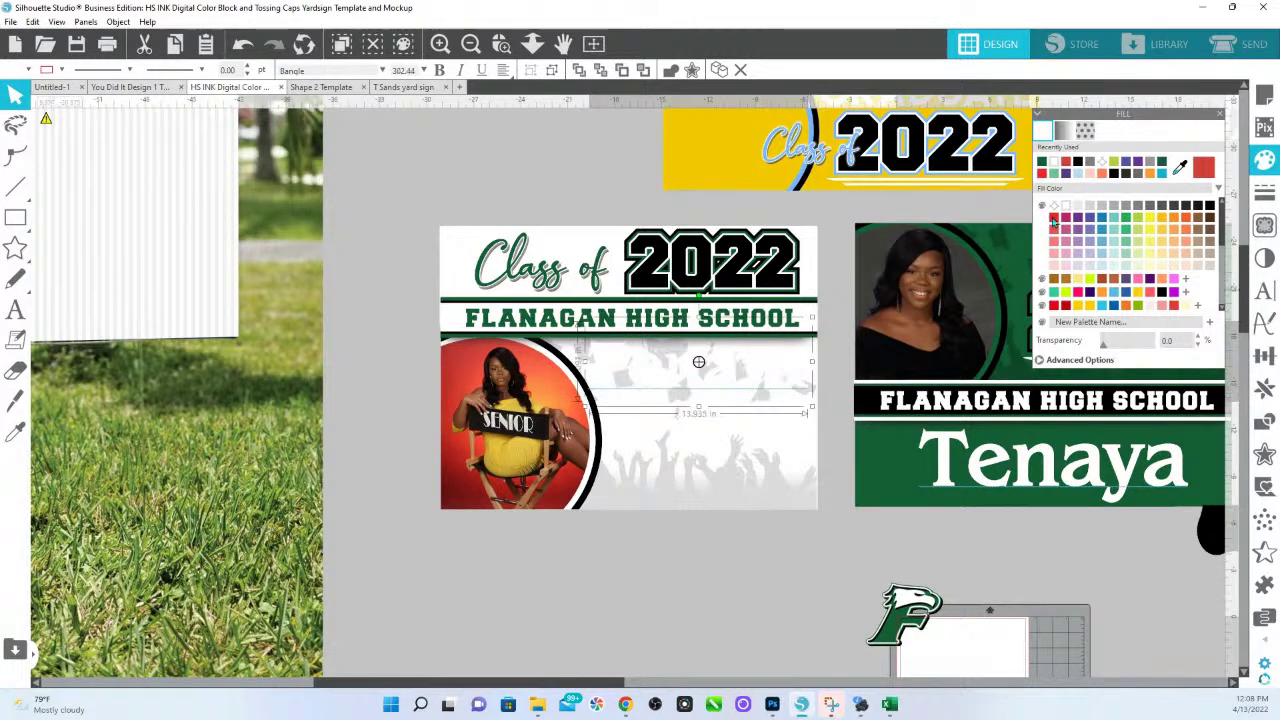
left_click(1041, 163)
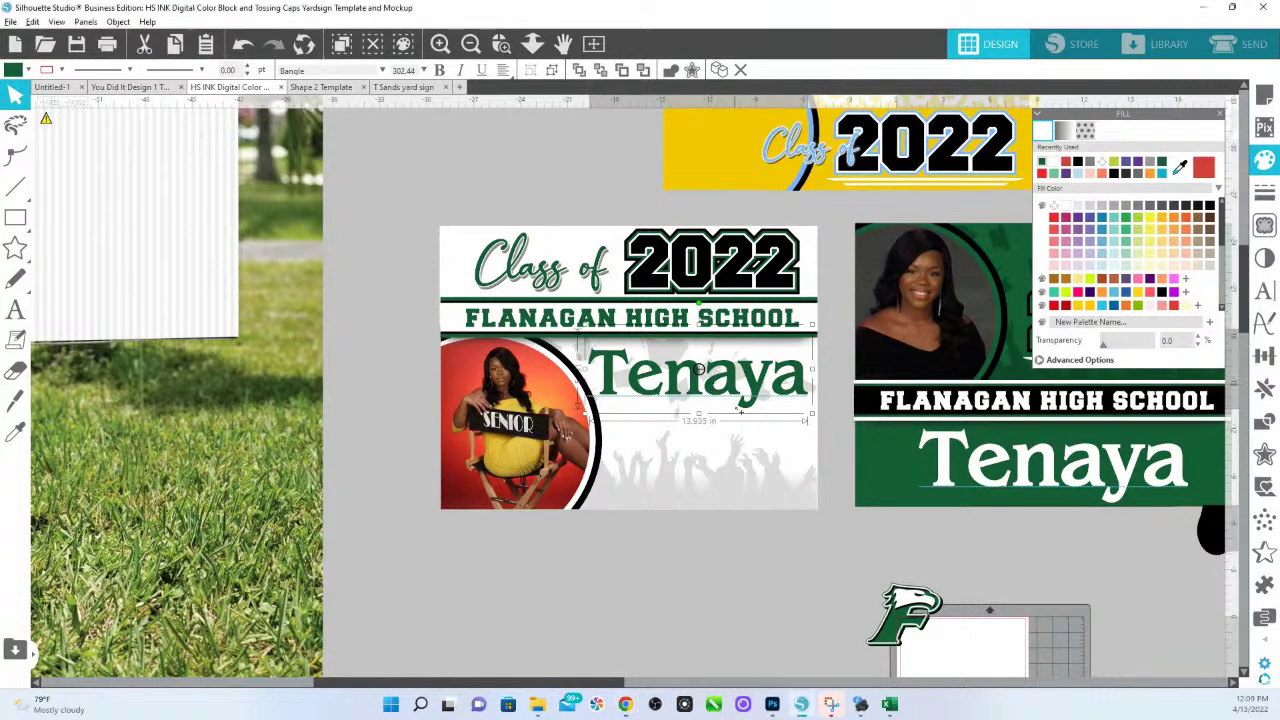
left_click_drag(738, 393, 735, 521)
double_click(735, 521)
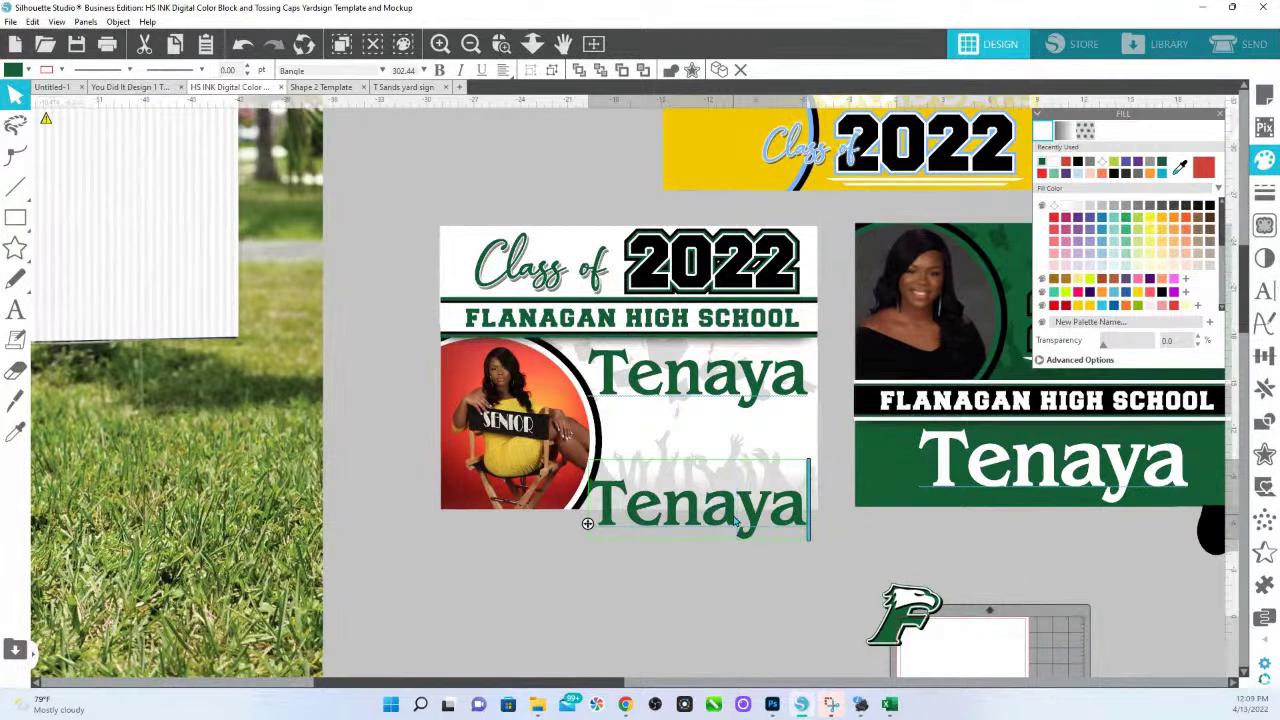
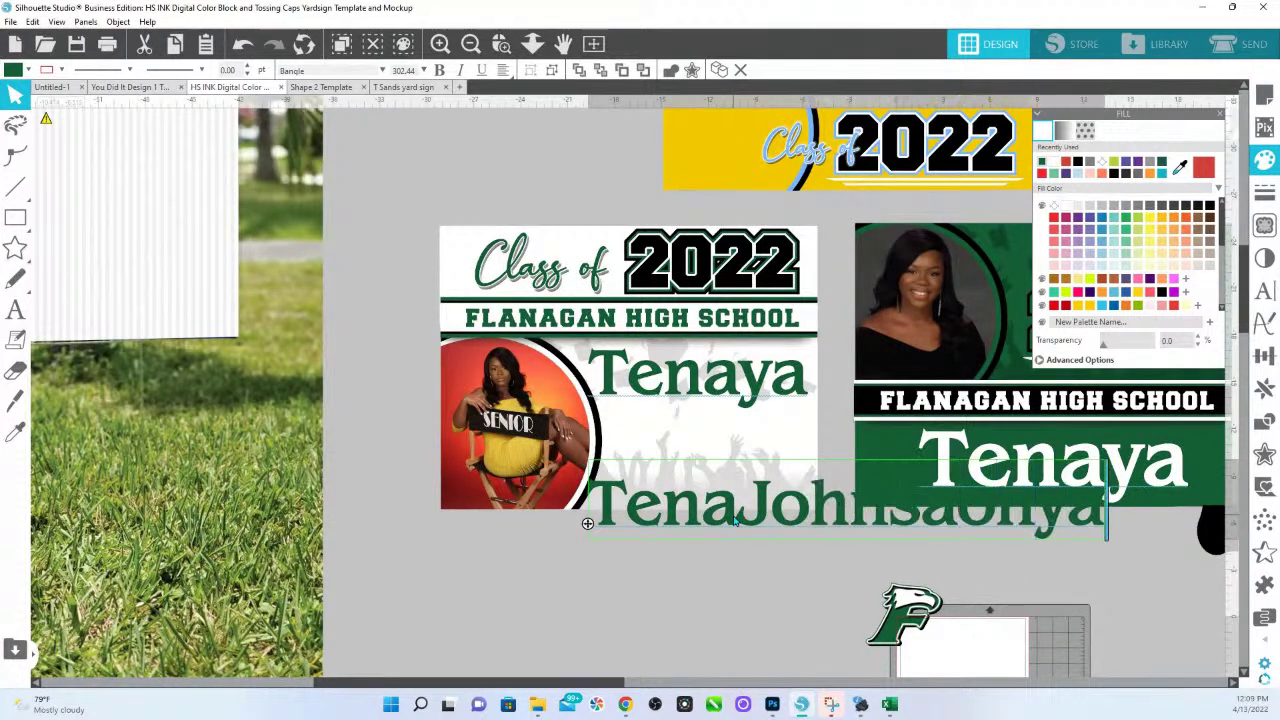
Retype the duplicated text as the student's surname in capital letters.
double_click(750, 505)
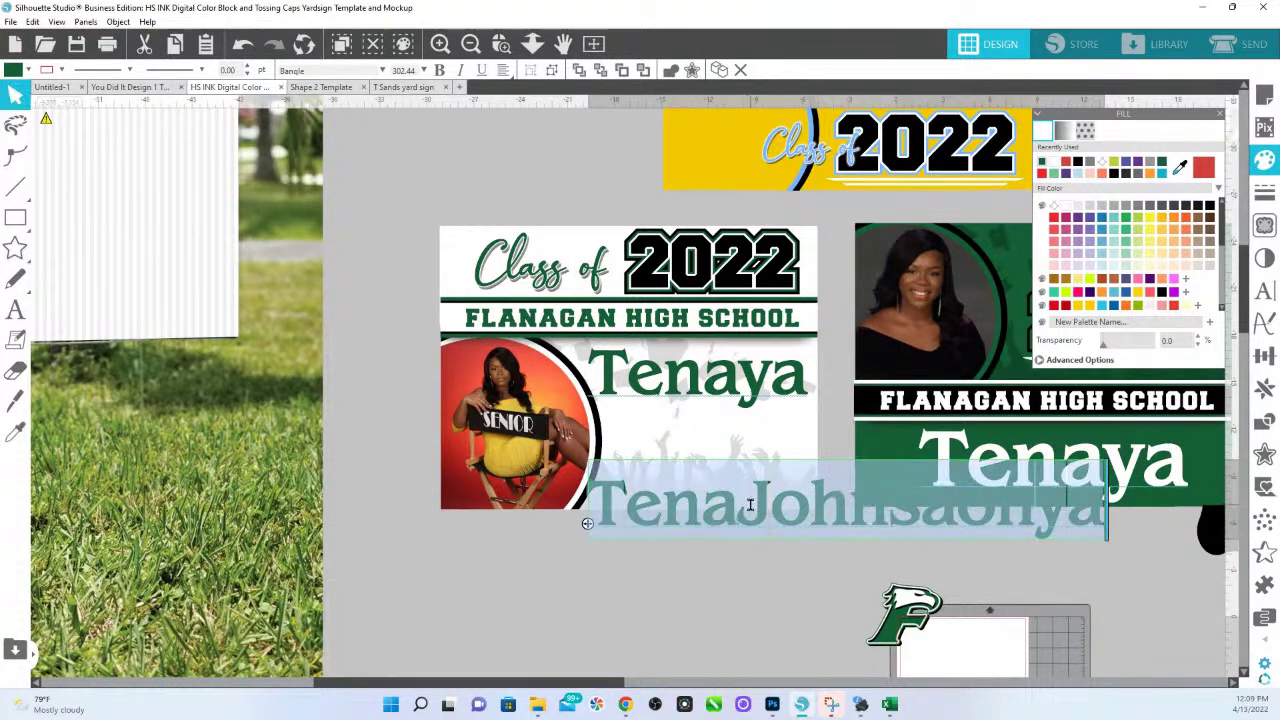
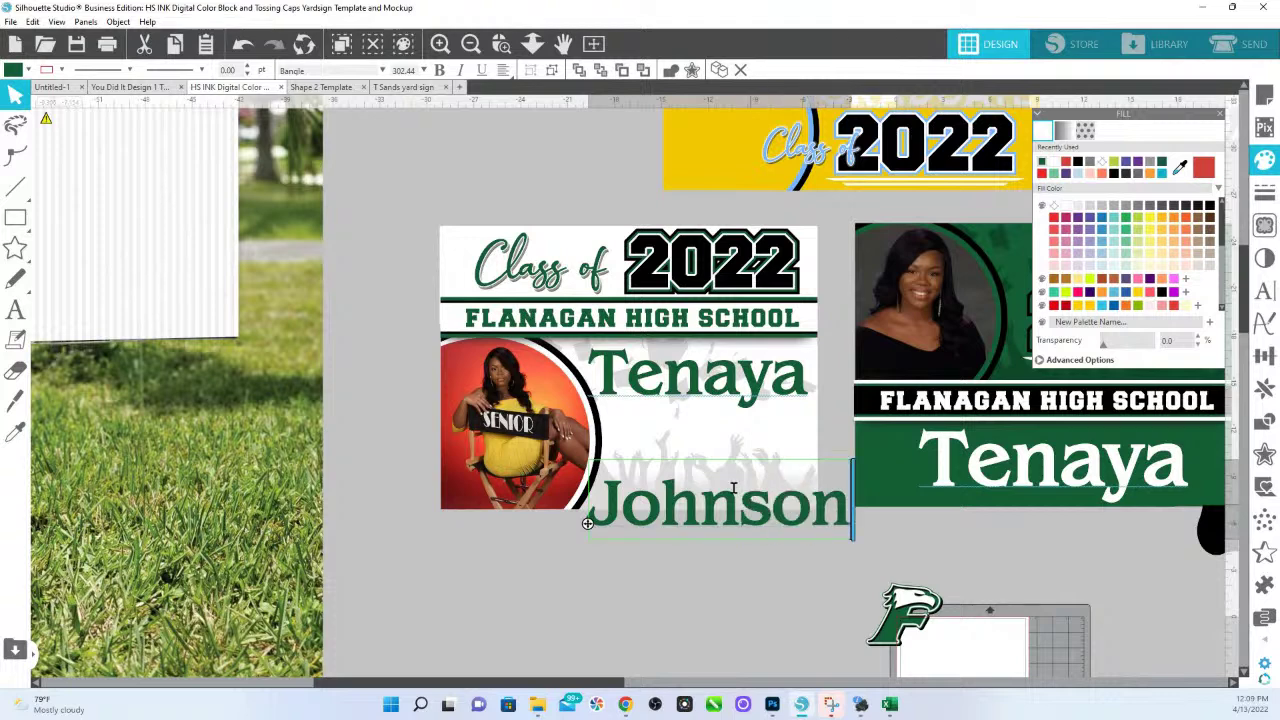
left_click(737, 603)
left_click(765, 522)
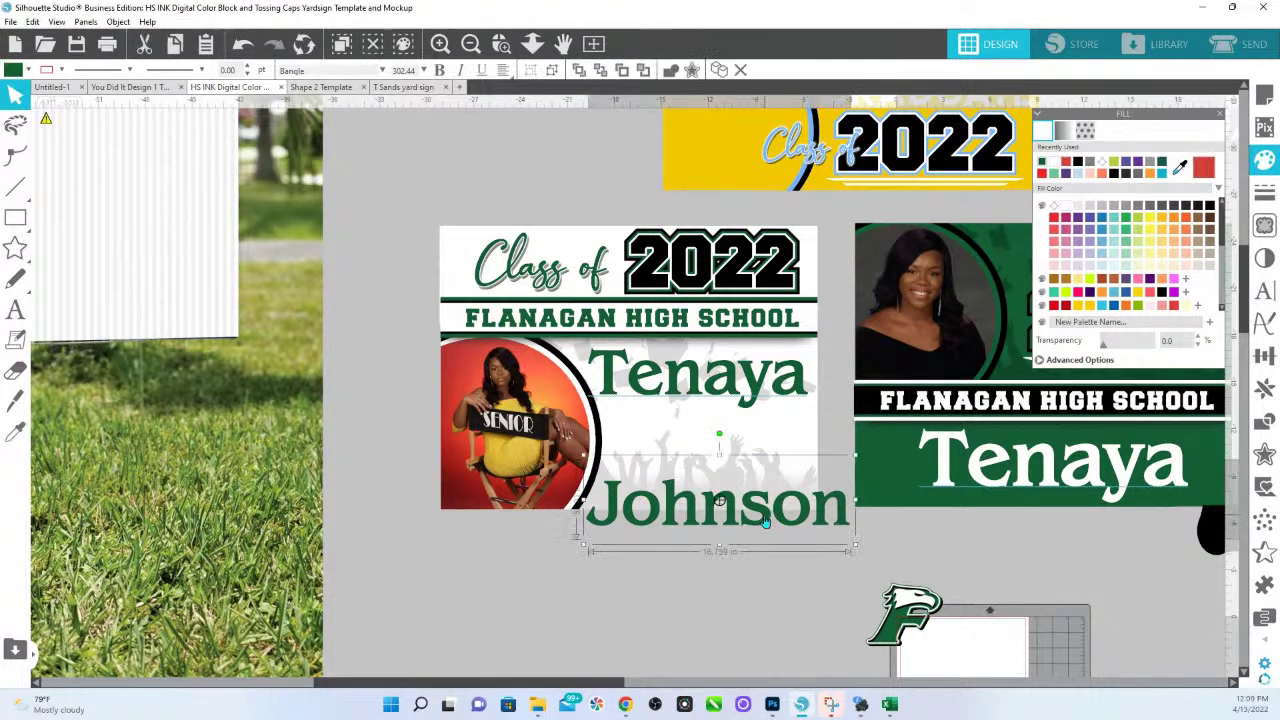
double_click(765, 522)
double_click(765, 522)
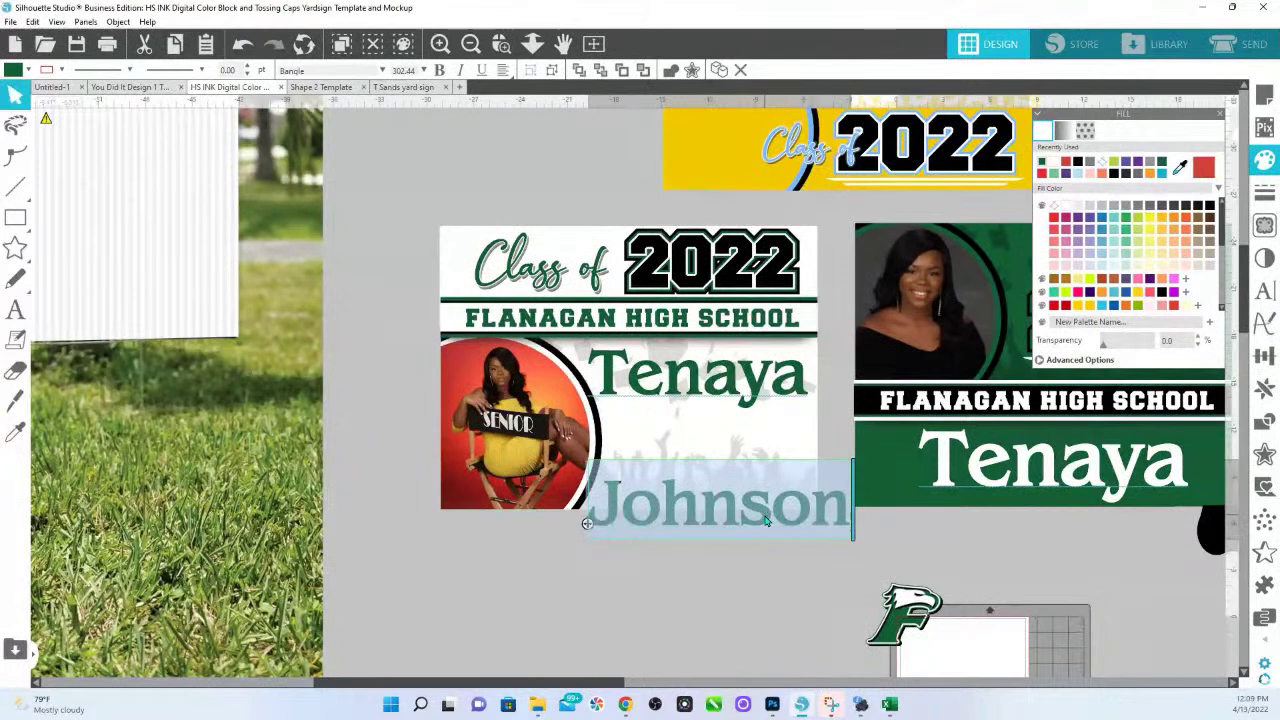
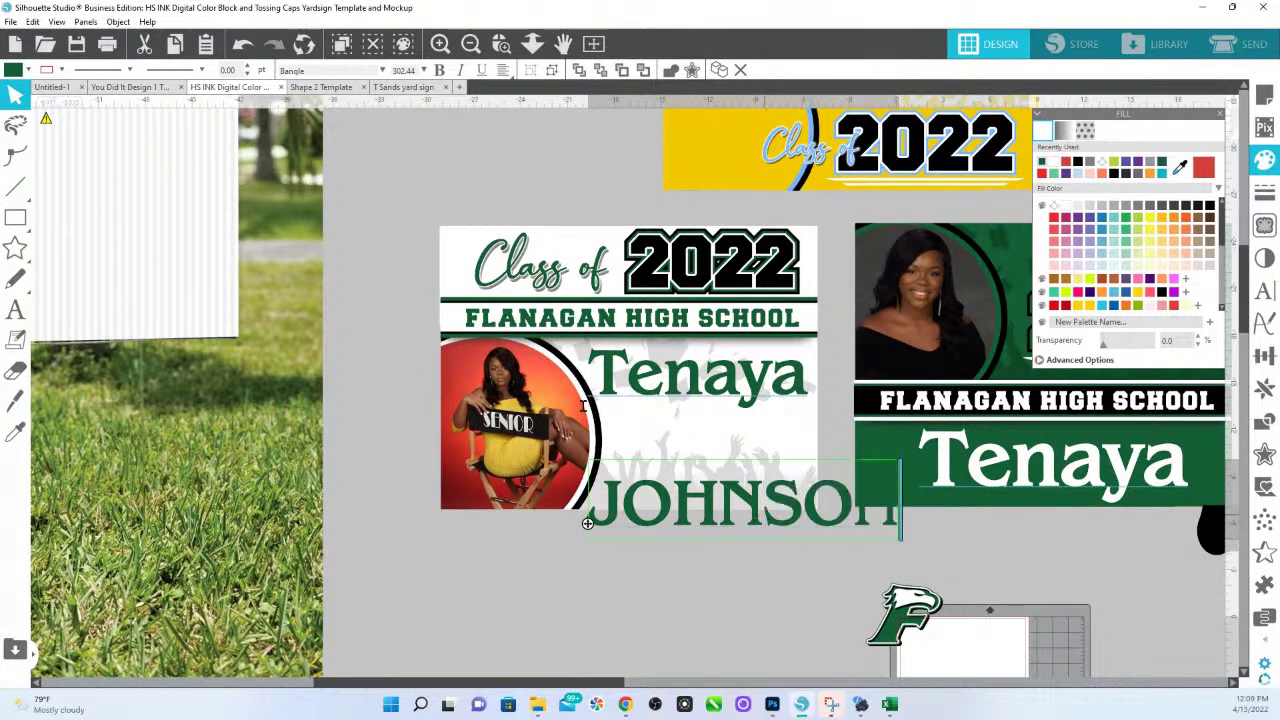
left_click(731, 540)
Scale the surname down to fit on the sign beneath the first name.
left_click(843, 535)
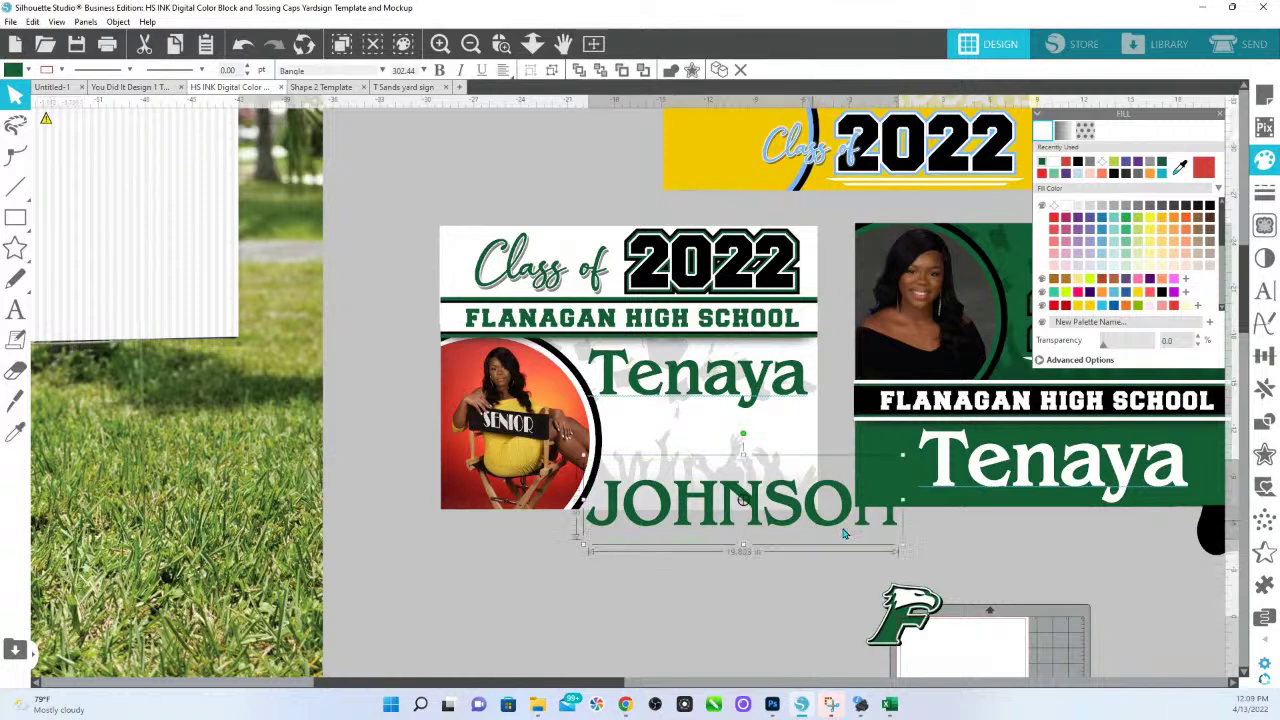
left_click_drag(903, 545, 794, 416)
left_click(742, 392)
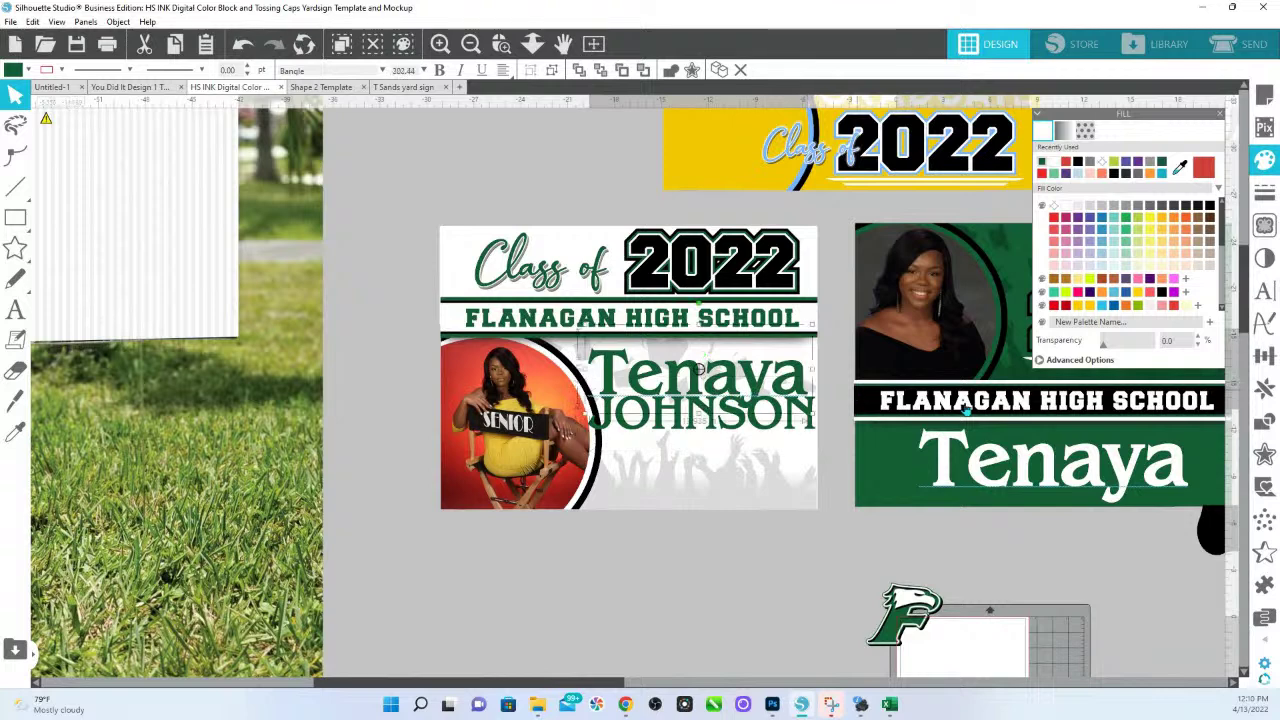
Set the first name in Ballington script, bring it to front, and add the green F eagle logo below.
left_click(1264, 290)
left_click(1087, 310)
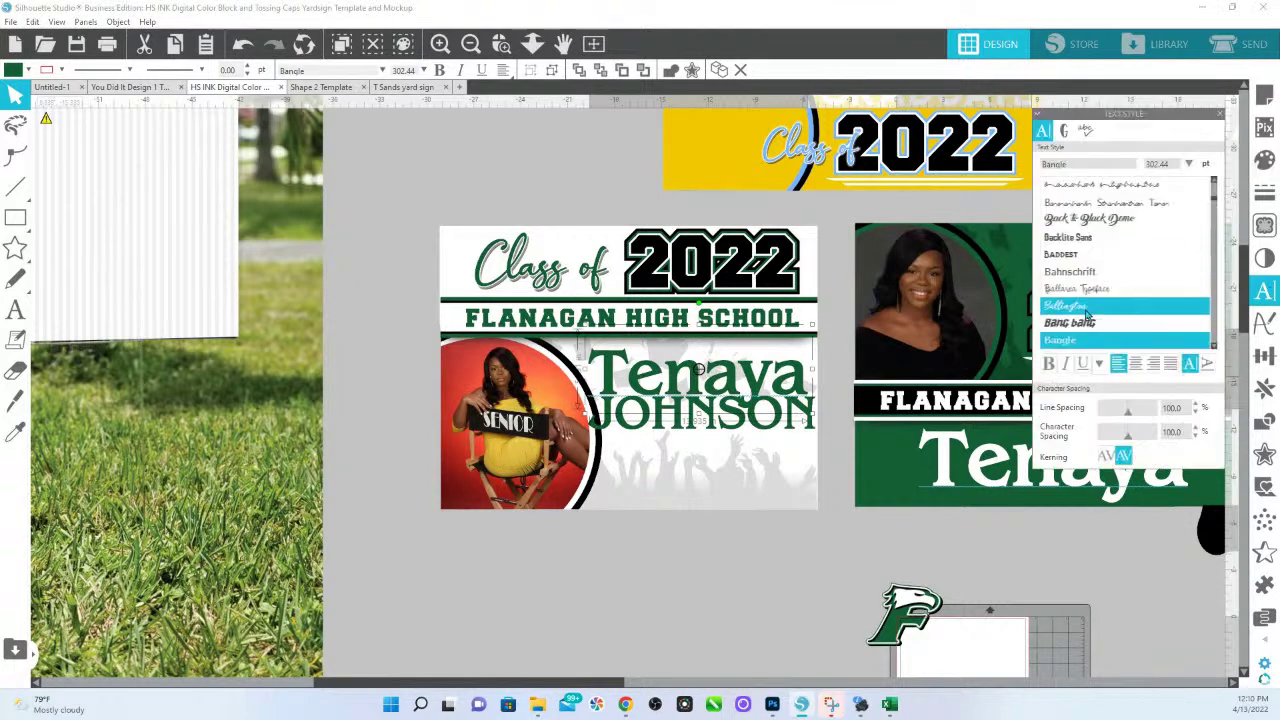
left_click_drag(714, 384, 752, 378)
right_click(755, 380)
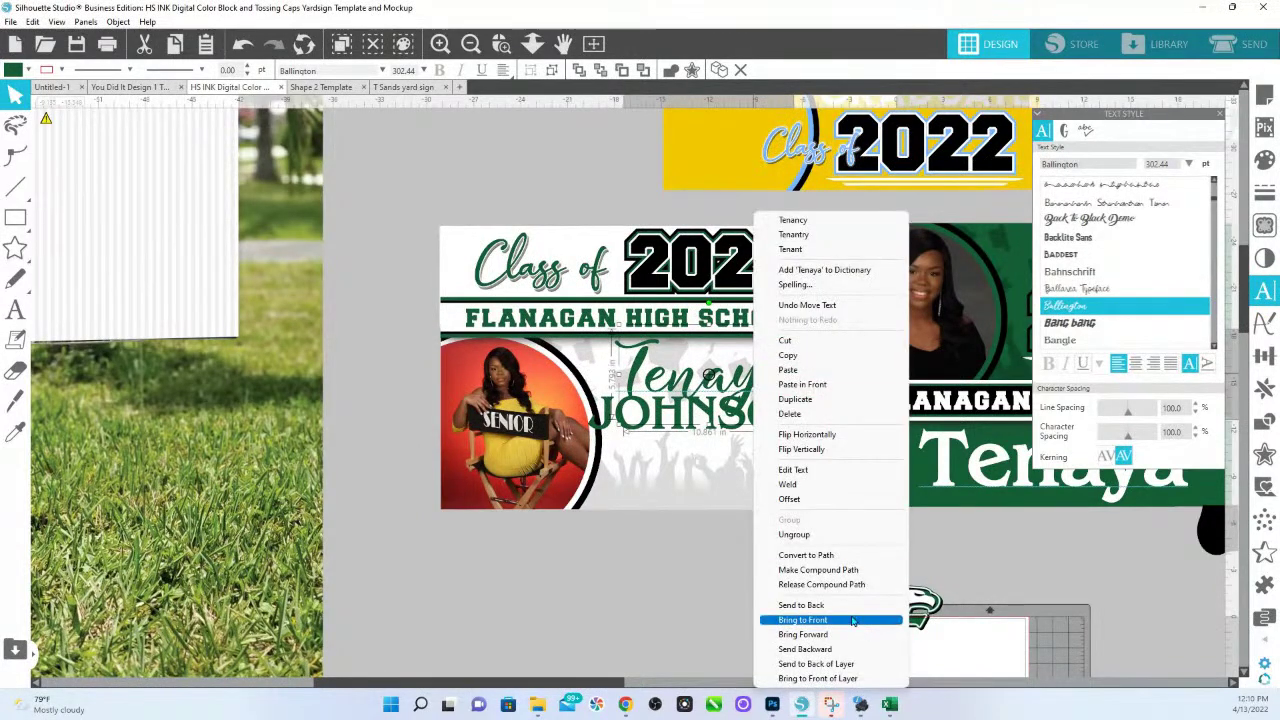
left_click(852, 621)
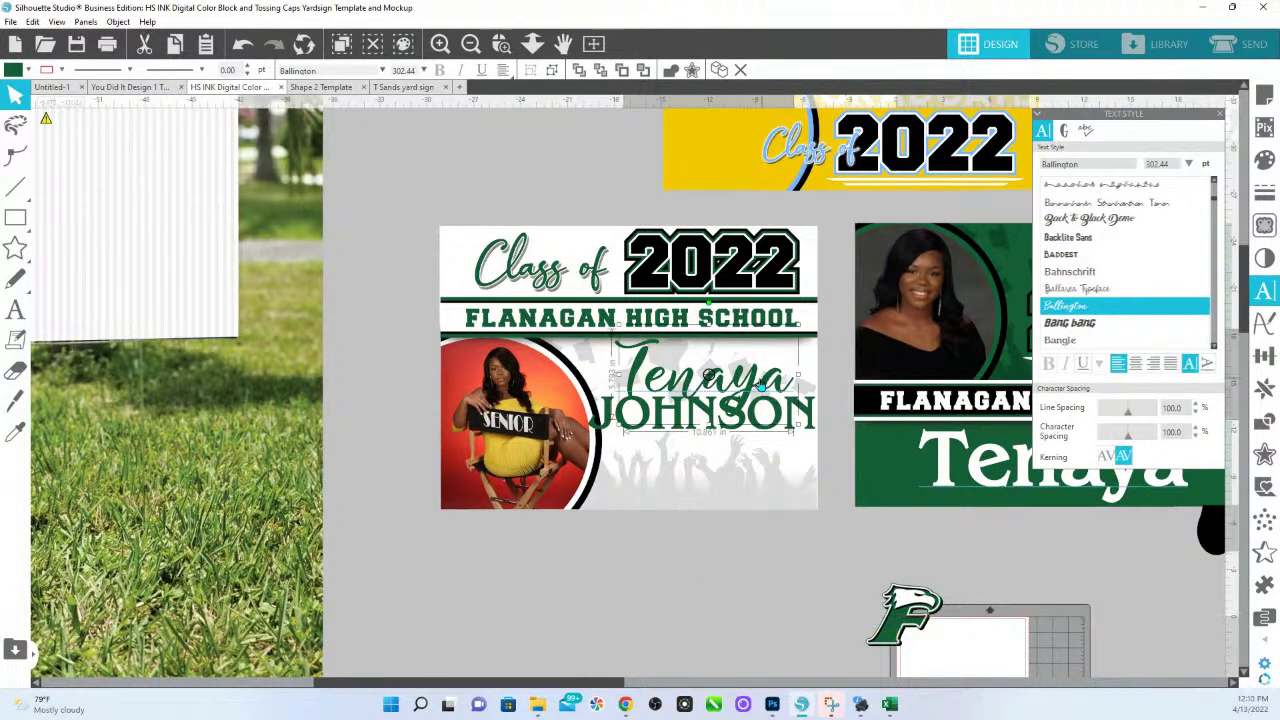
left_click_drag(755, 383, 761, 386)
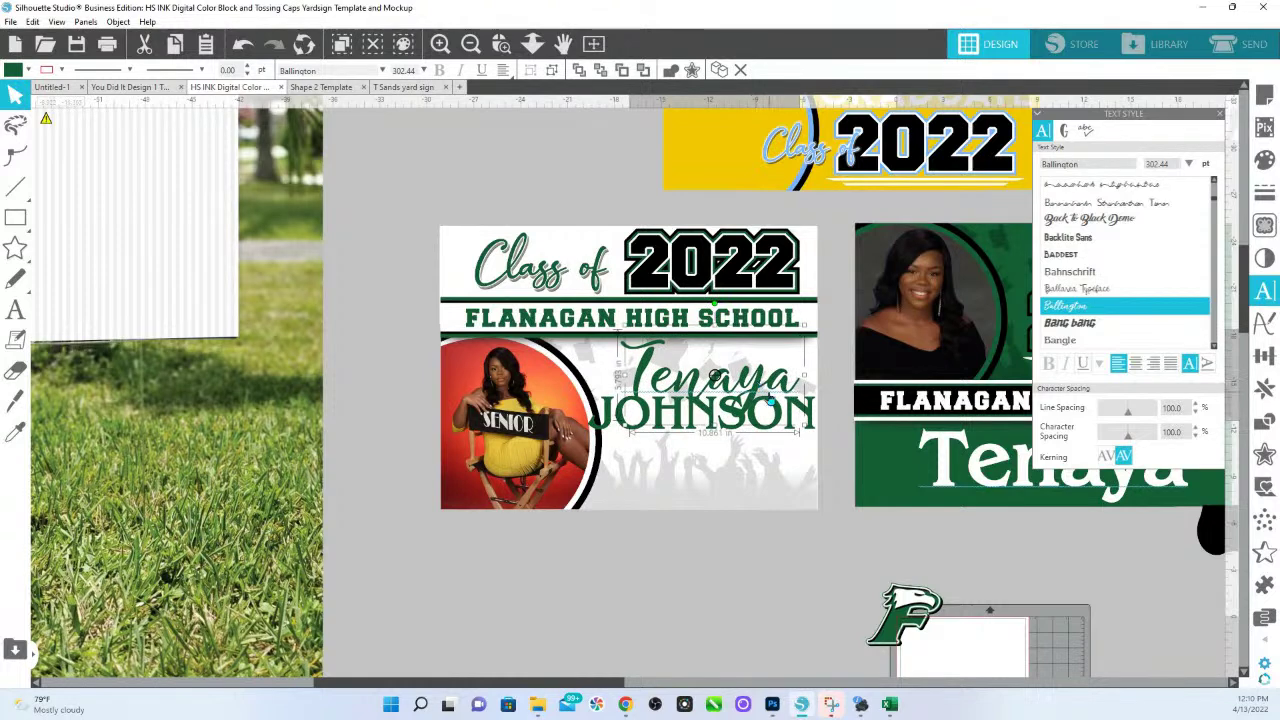
left_click_drag(897, 630, 700, 483)
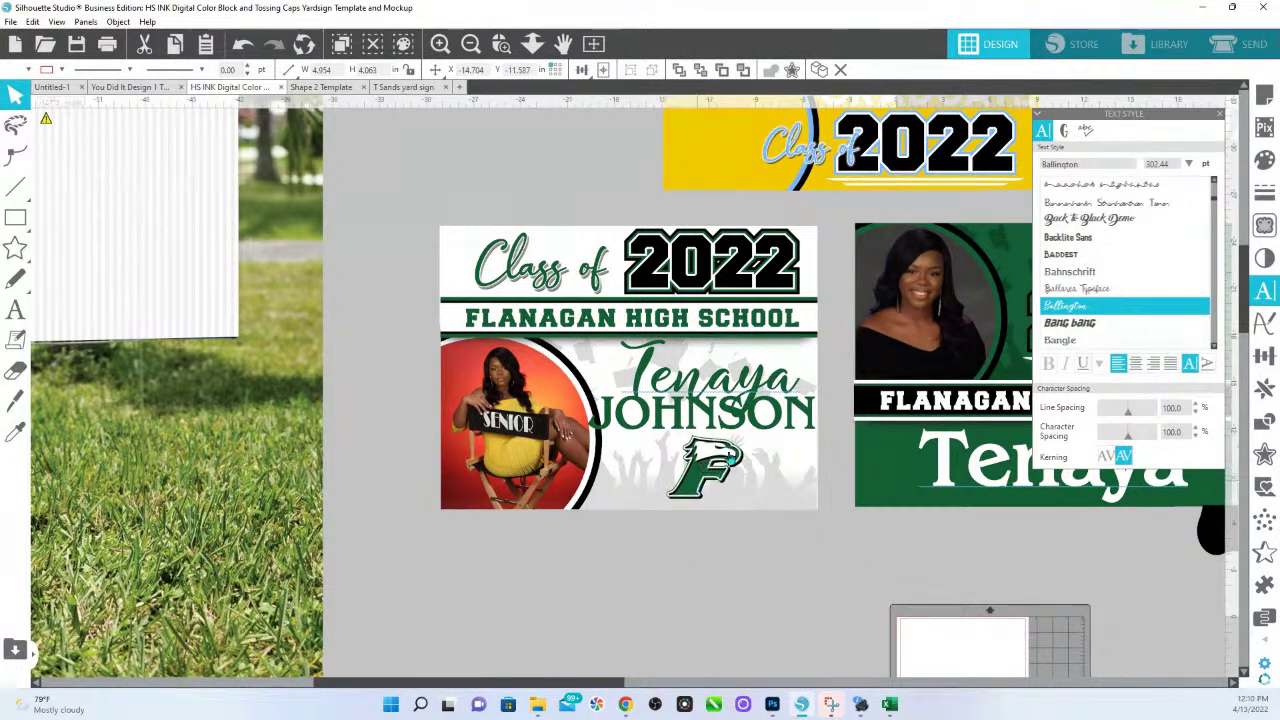
Make the surname black and trim it slightly from its left side.
left_click(760, 405)
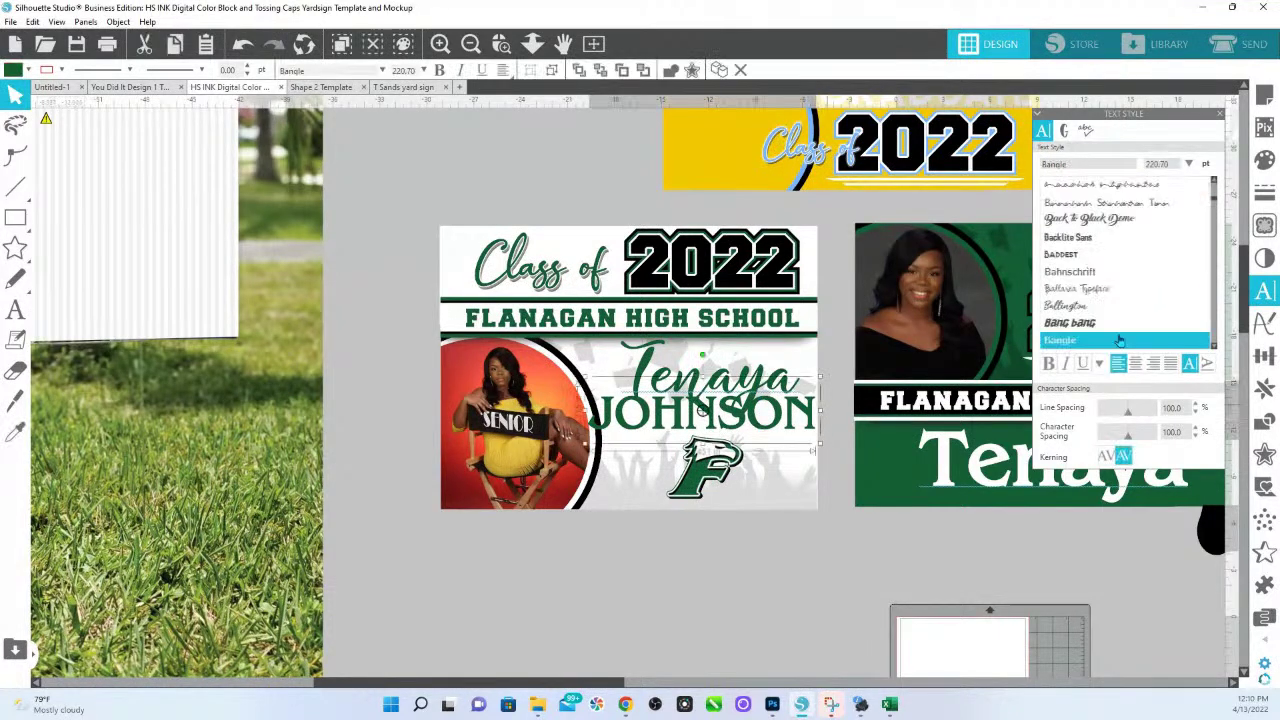
left_click(1264, 160)
left_click(1209, 205)
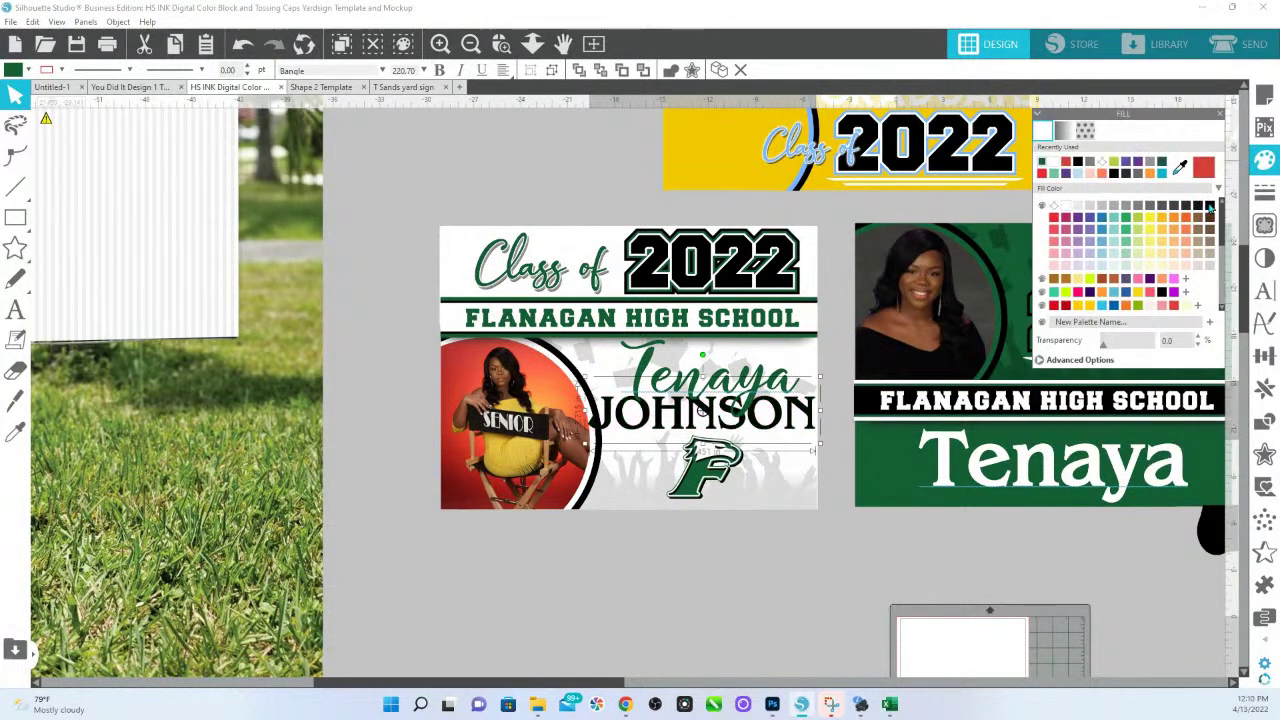
left_click(764, 553)
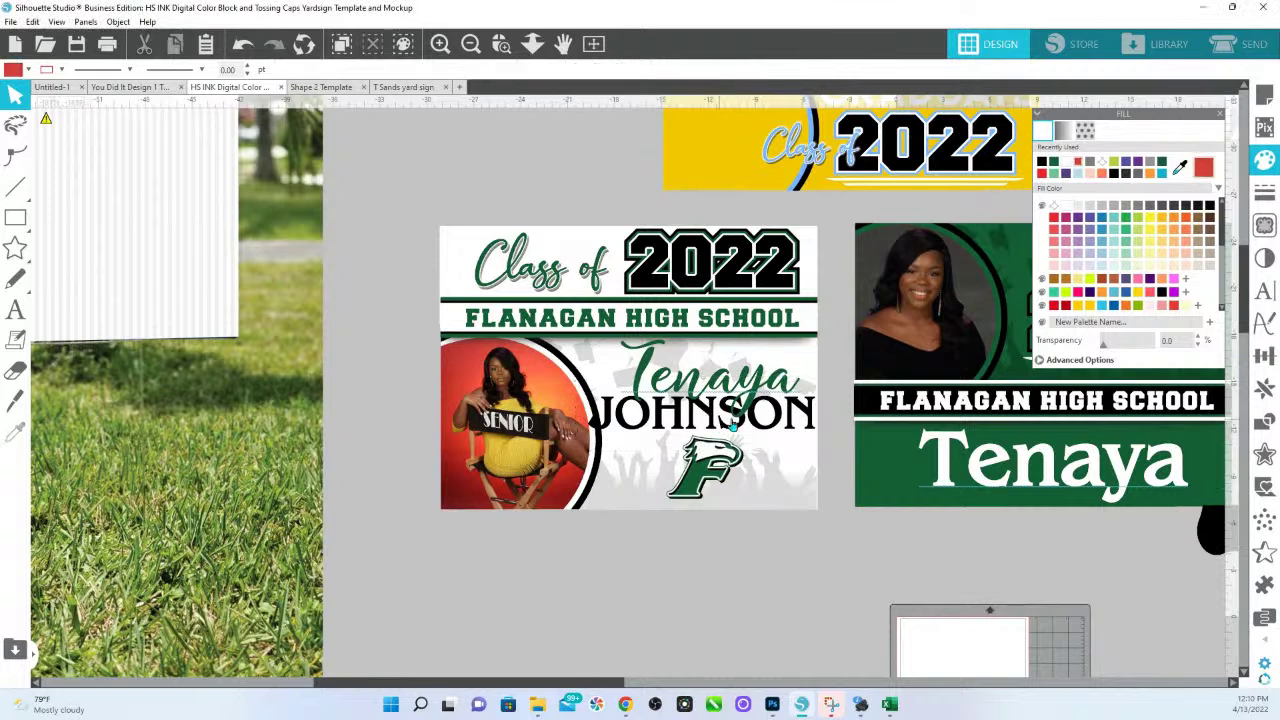
left_click(606, 434)
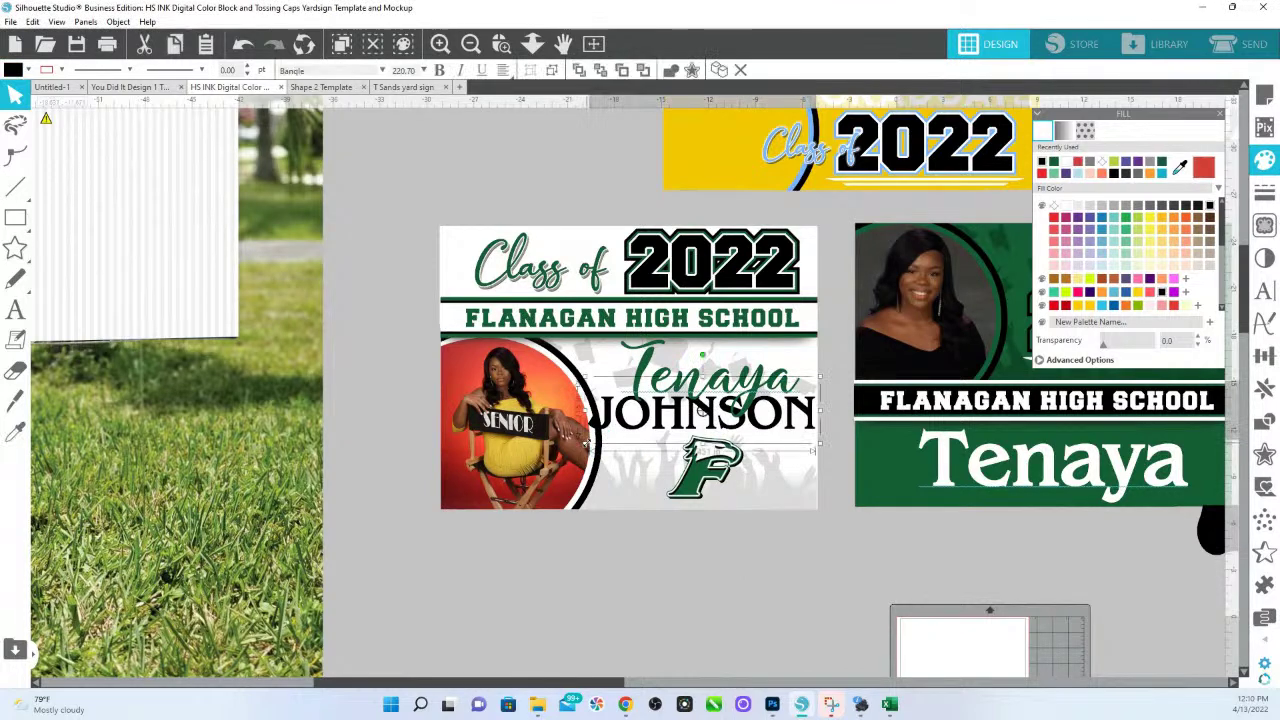
left_click_drag(590, 447, 601, 446)
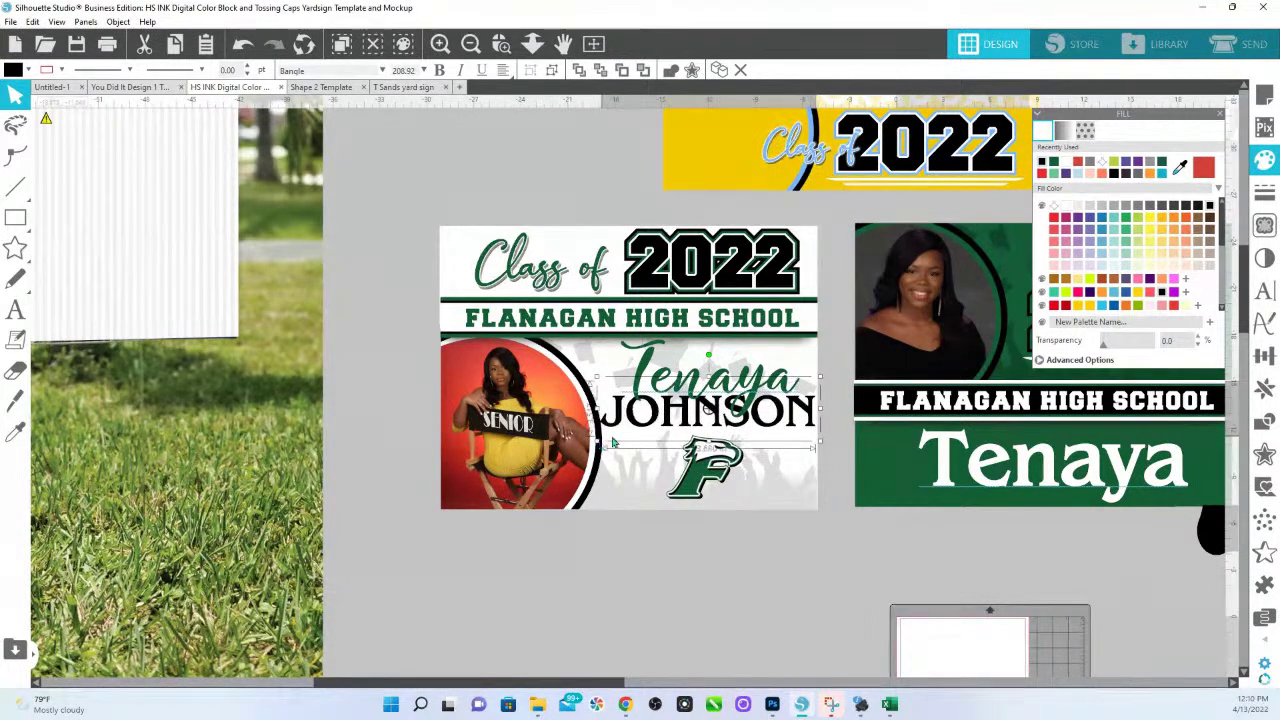
Lower the surname and first name slightly and nudge the F logo into place beneath them.
left_click(756, 390)
left_click(758, 434)
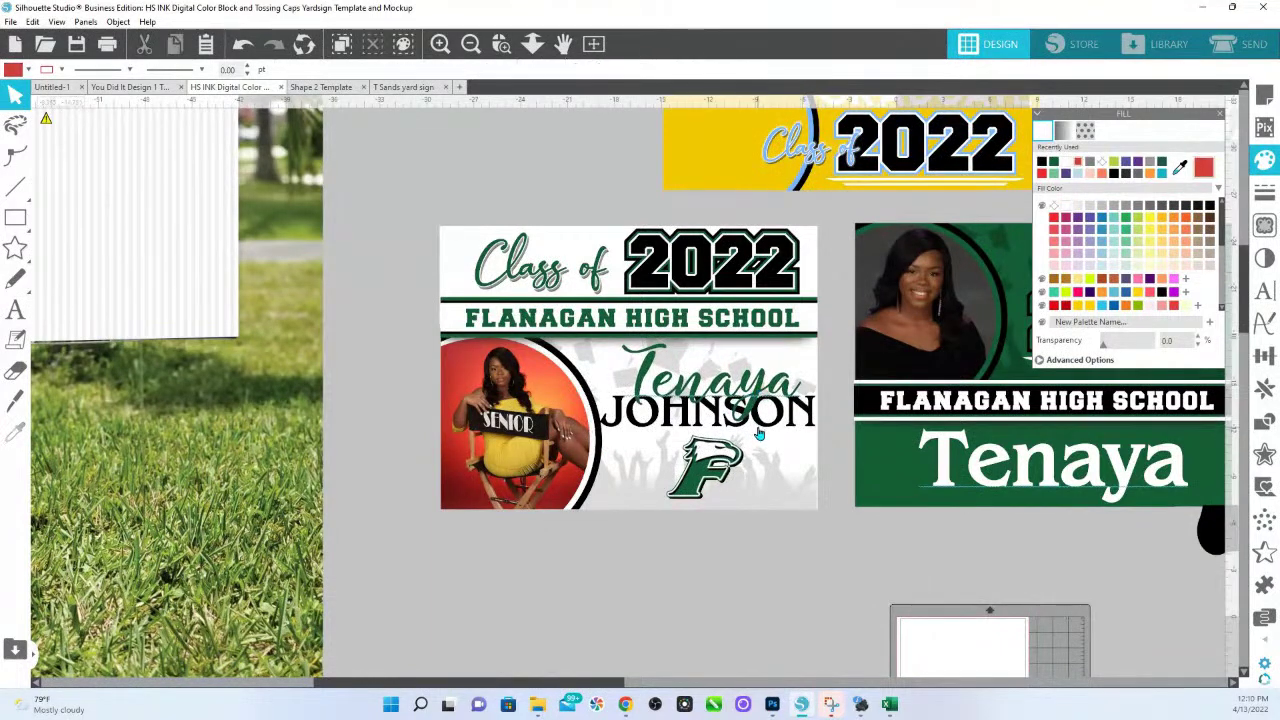
left_click_drag(759, 431, 756, 449)
left_click_drag(756, 402, 759, 416)
left_click(718, 470)
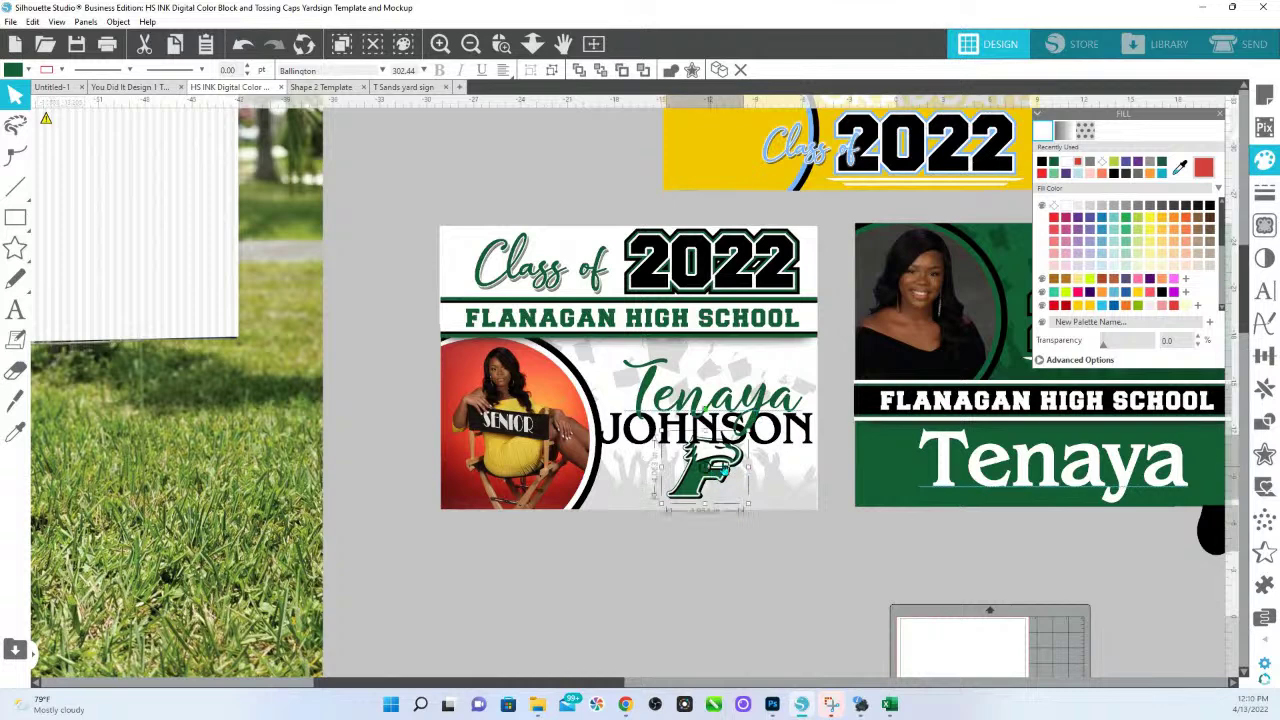
left_click(708, 478)
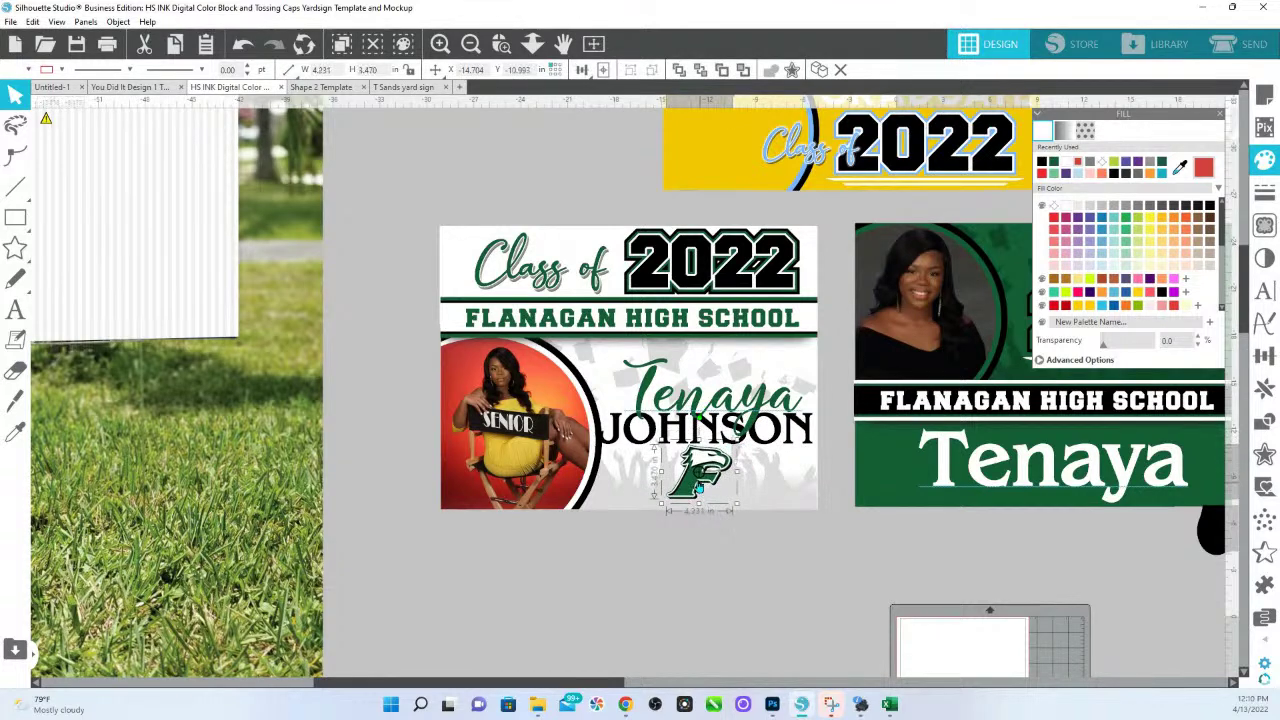
left_click_drag(710, 487, 712, 490)
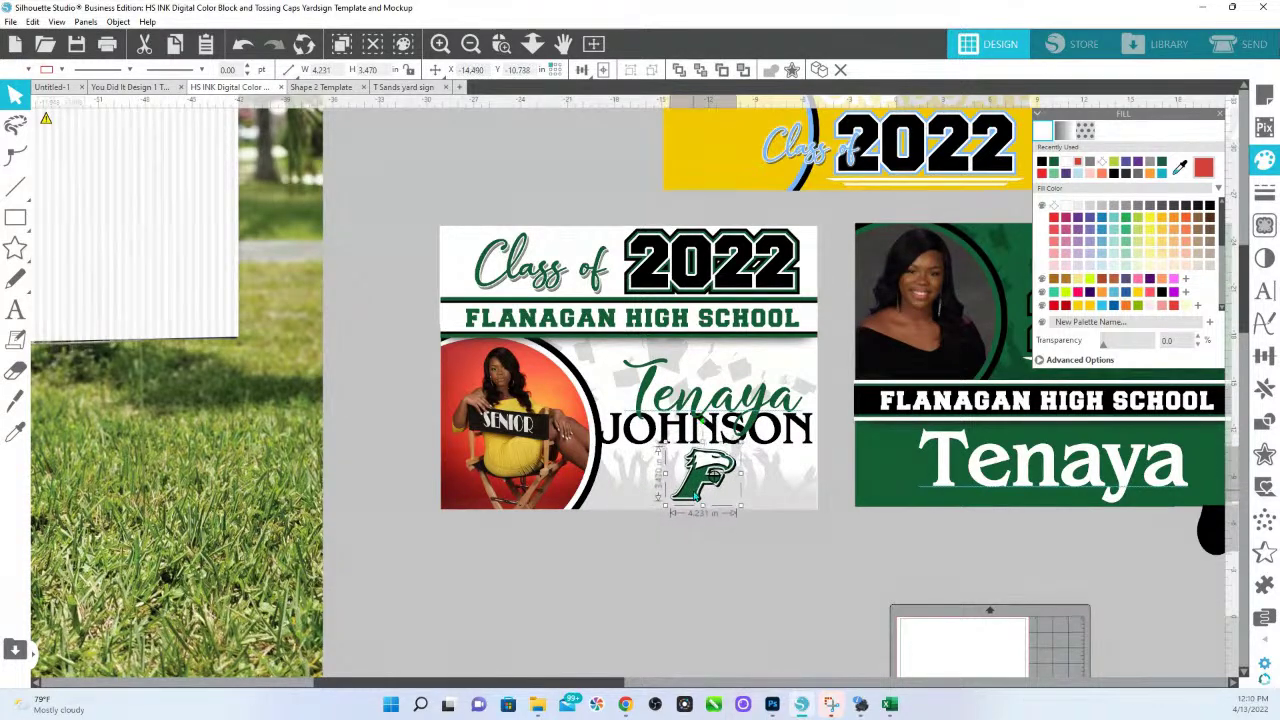
left_click(752, 551)
left_click(762, 404)
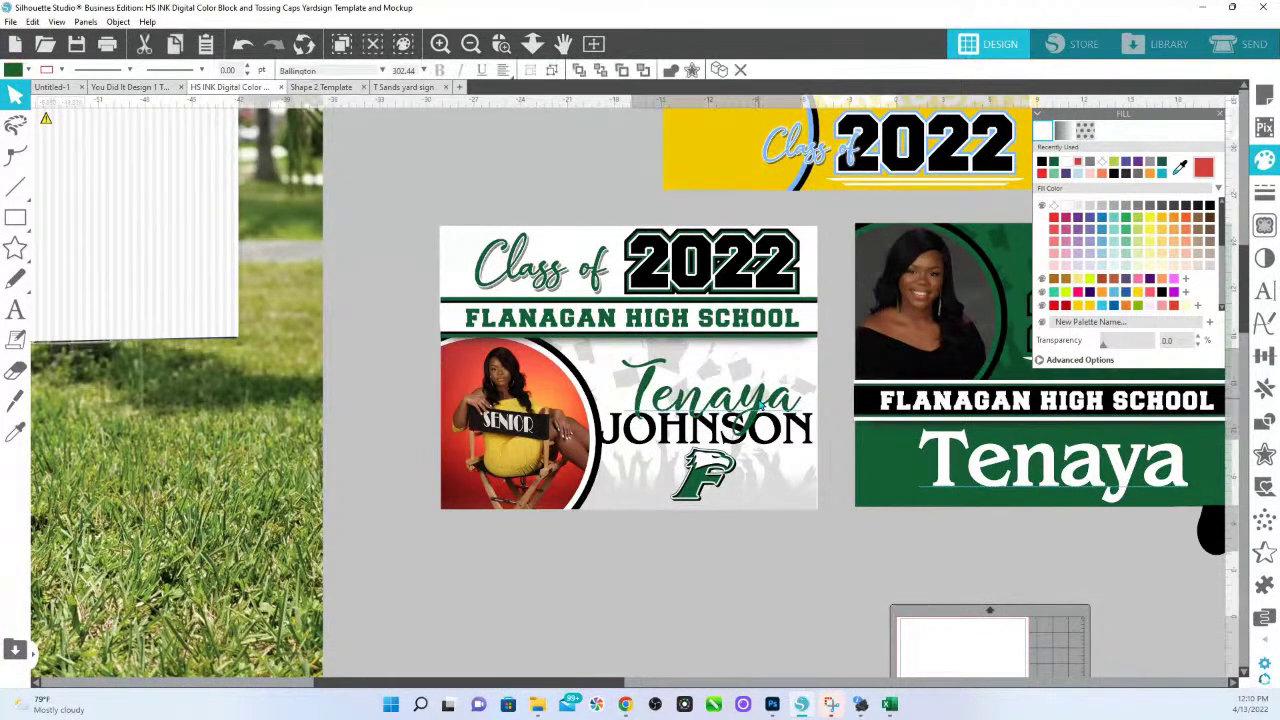
left_click(791, 549)
Set the crowd background's transparency to 34 so it shows boldly, and turn the surname green again.
left_click(810, 485)
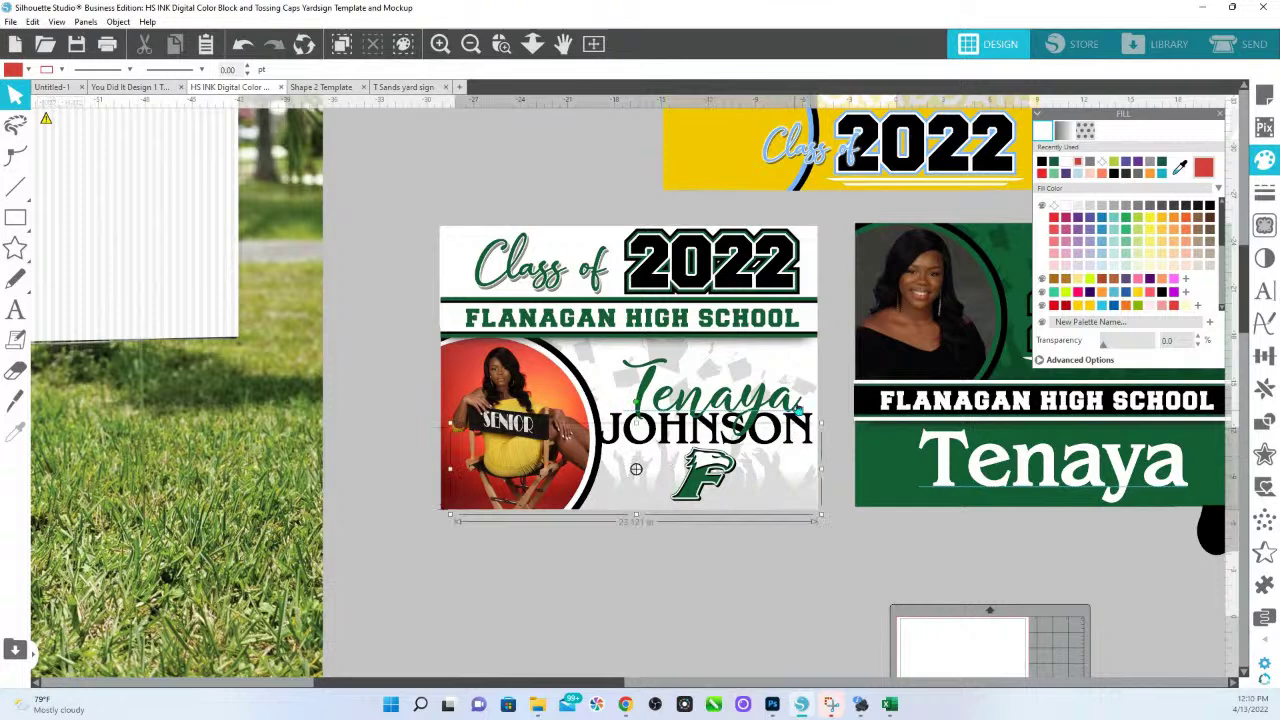
left_click_drag(1146, 352, 1068, 358)
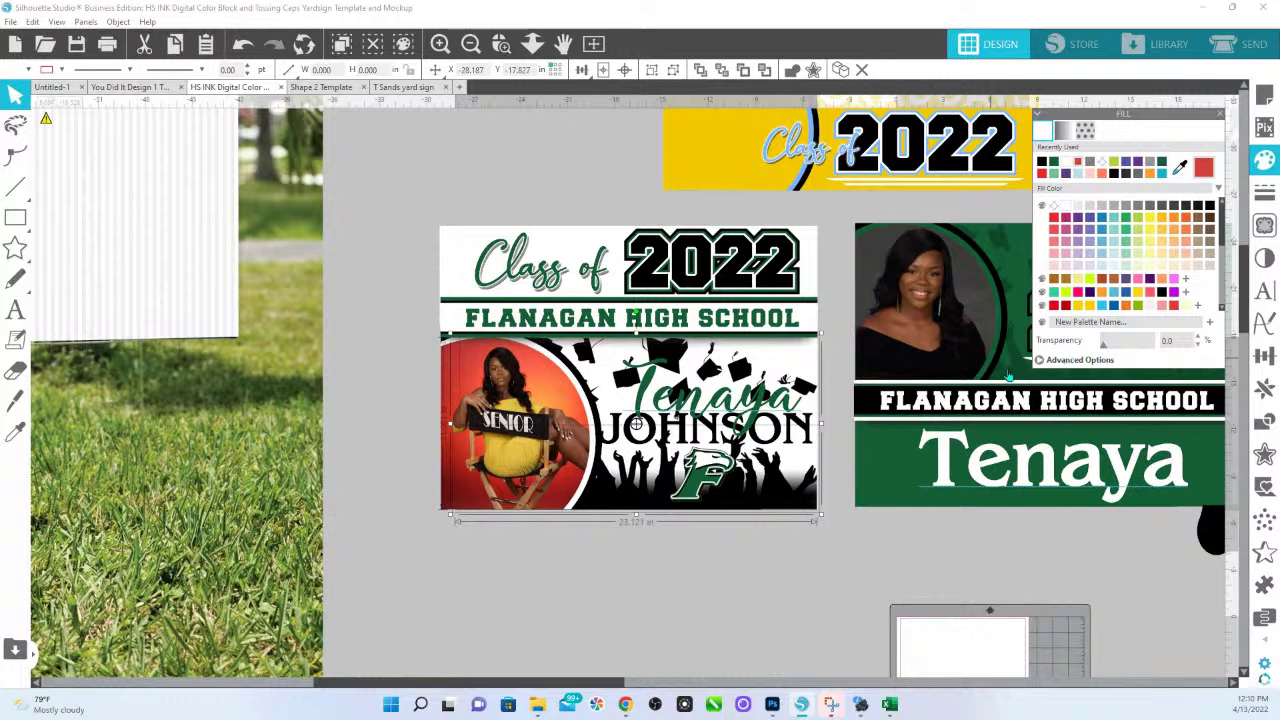
left_click(808, 430)
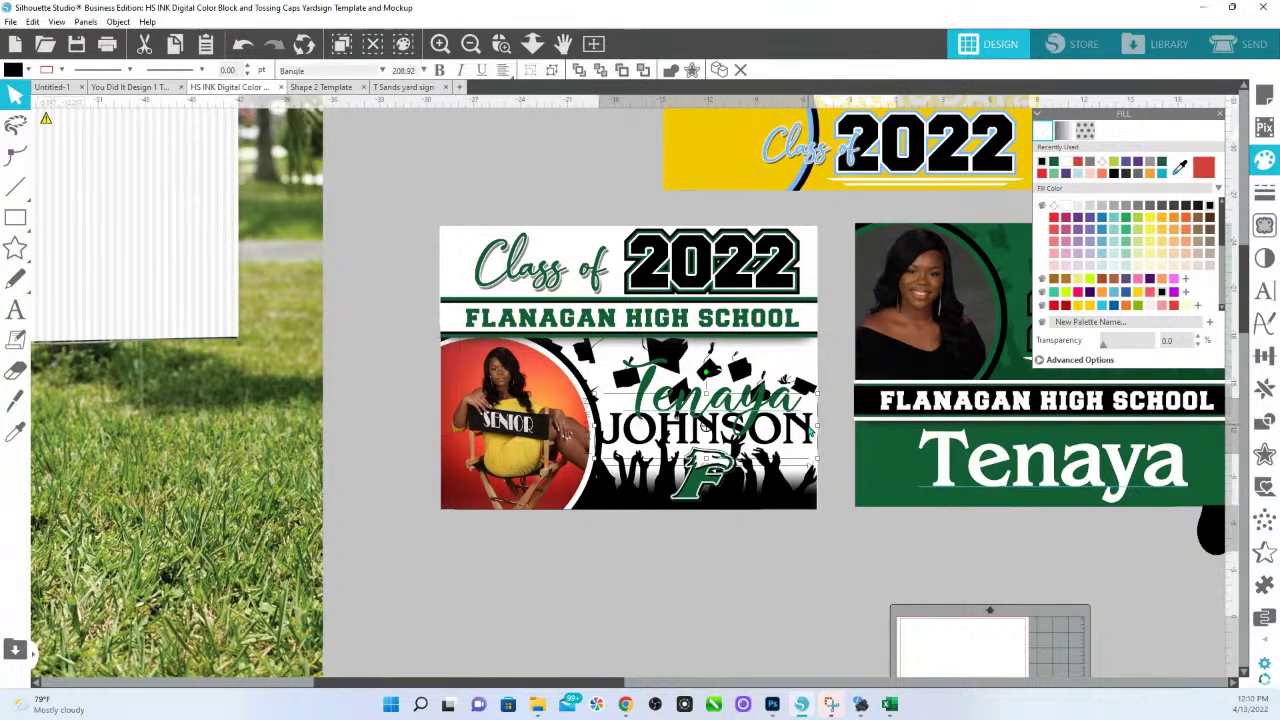
left_click(1053, 163)
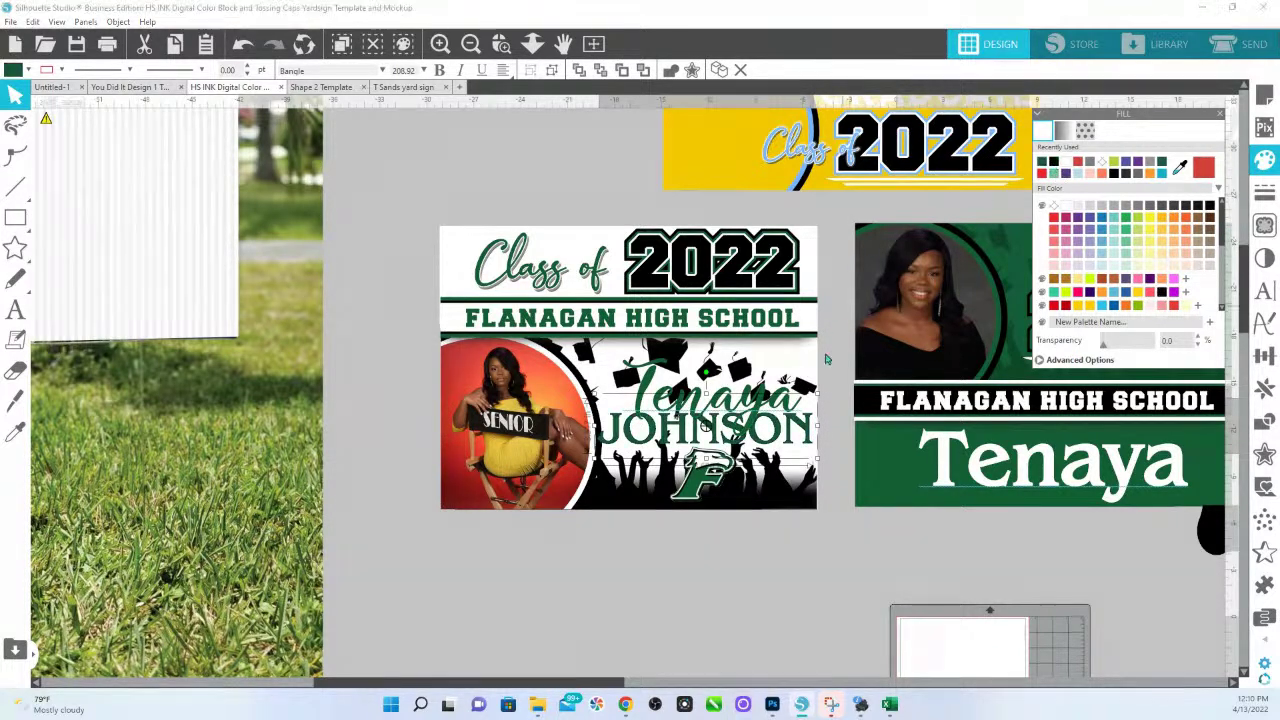
left_click(757, 405)
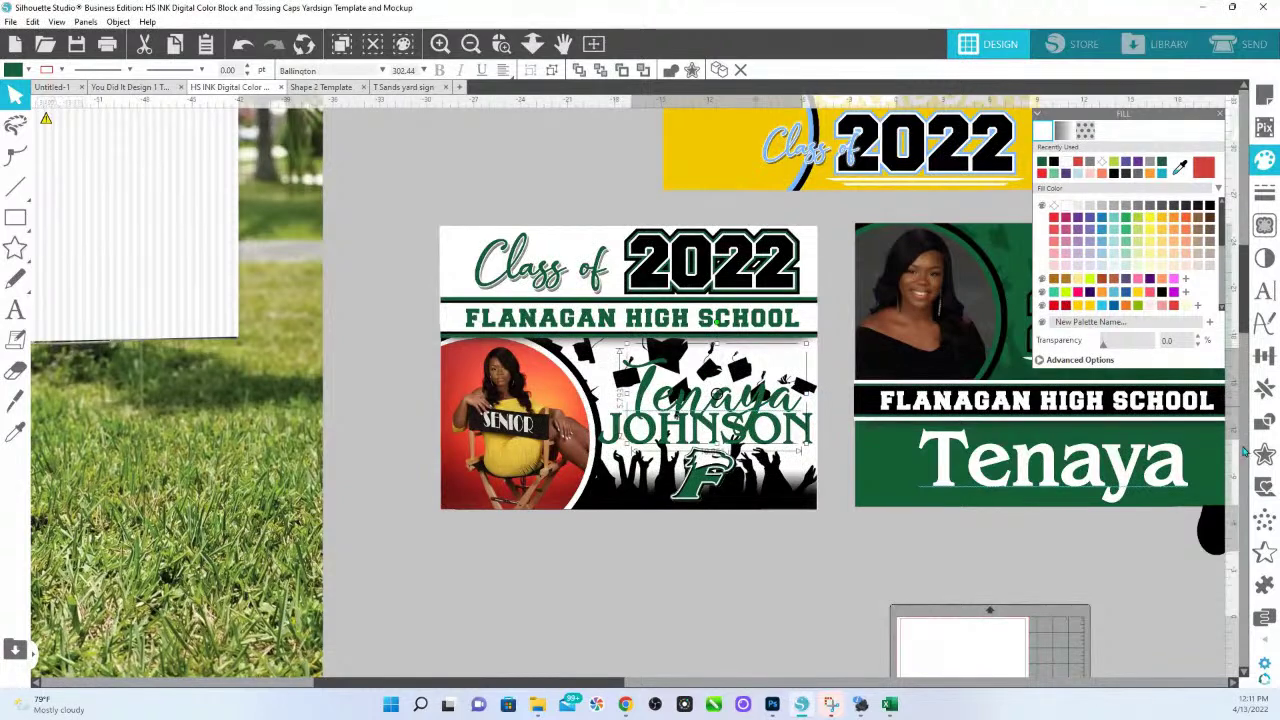
left_click(1264, 453)
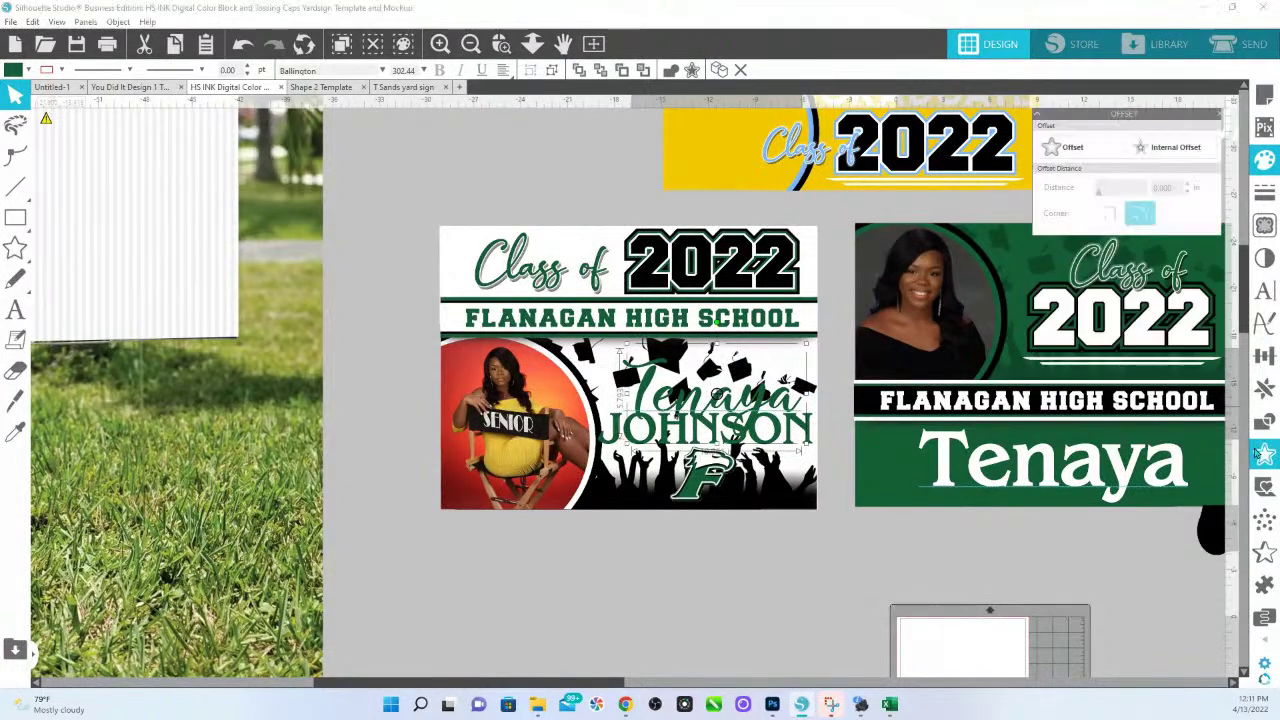
Add an offset around the first name and try a light fill on the name text.
left_click(1060, 148)
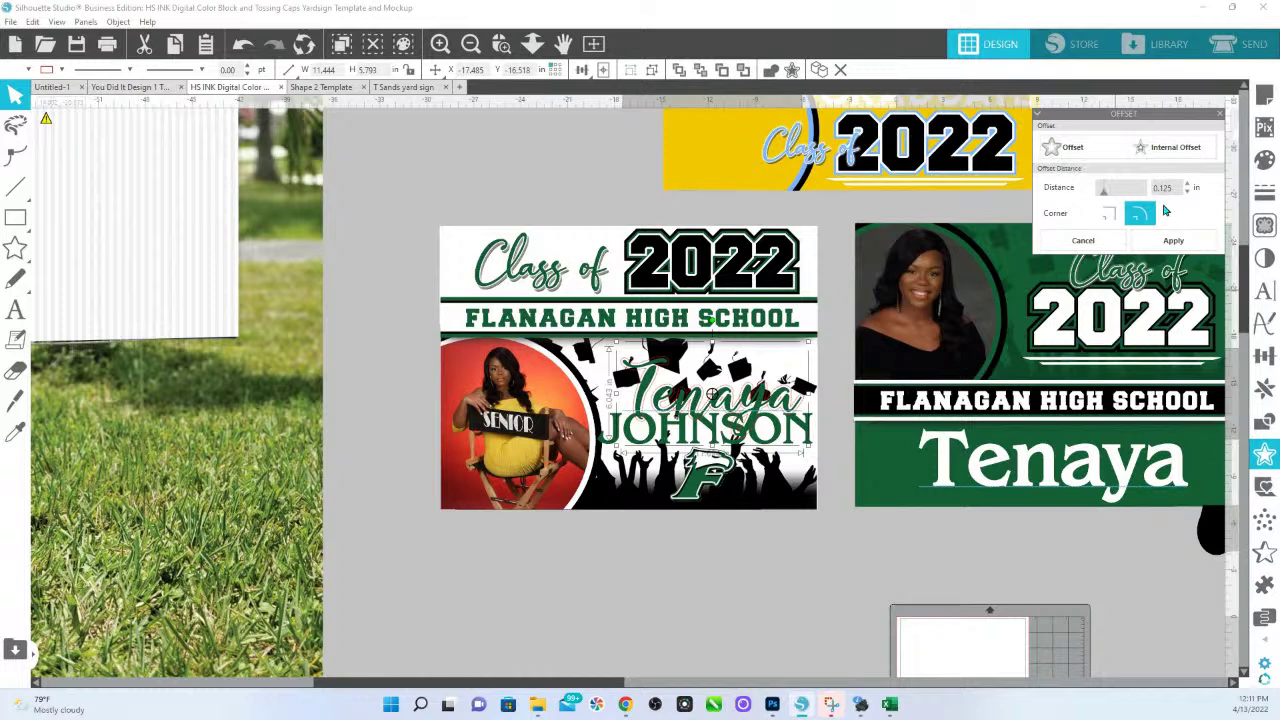
left_click(1265, 160)
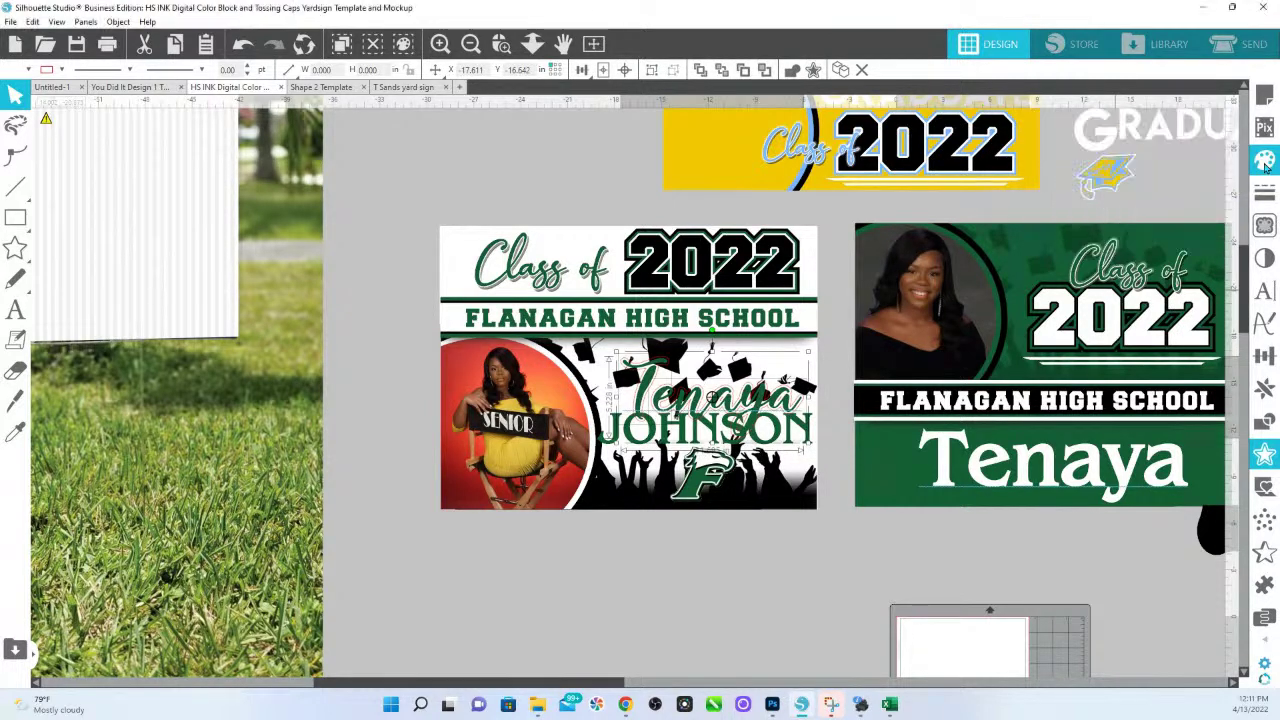
left_click(1066, 213)
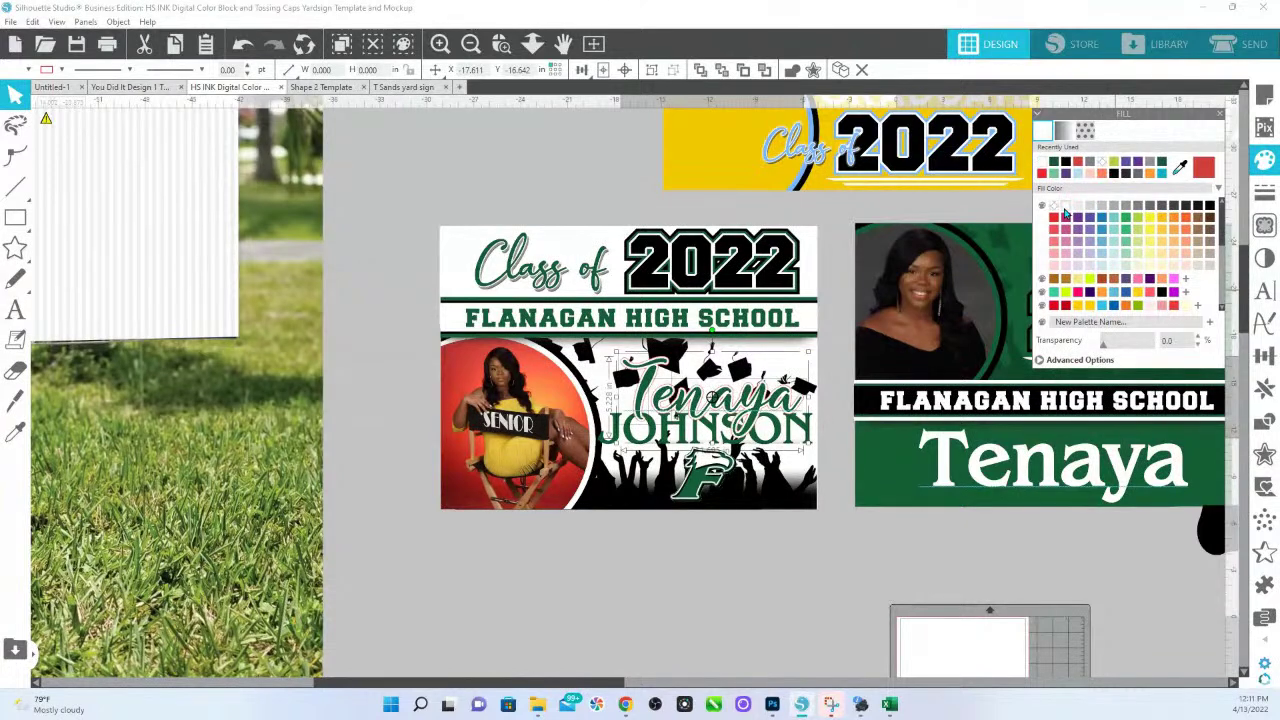
left_click(1180, 167)
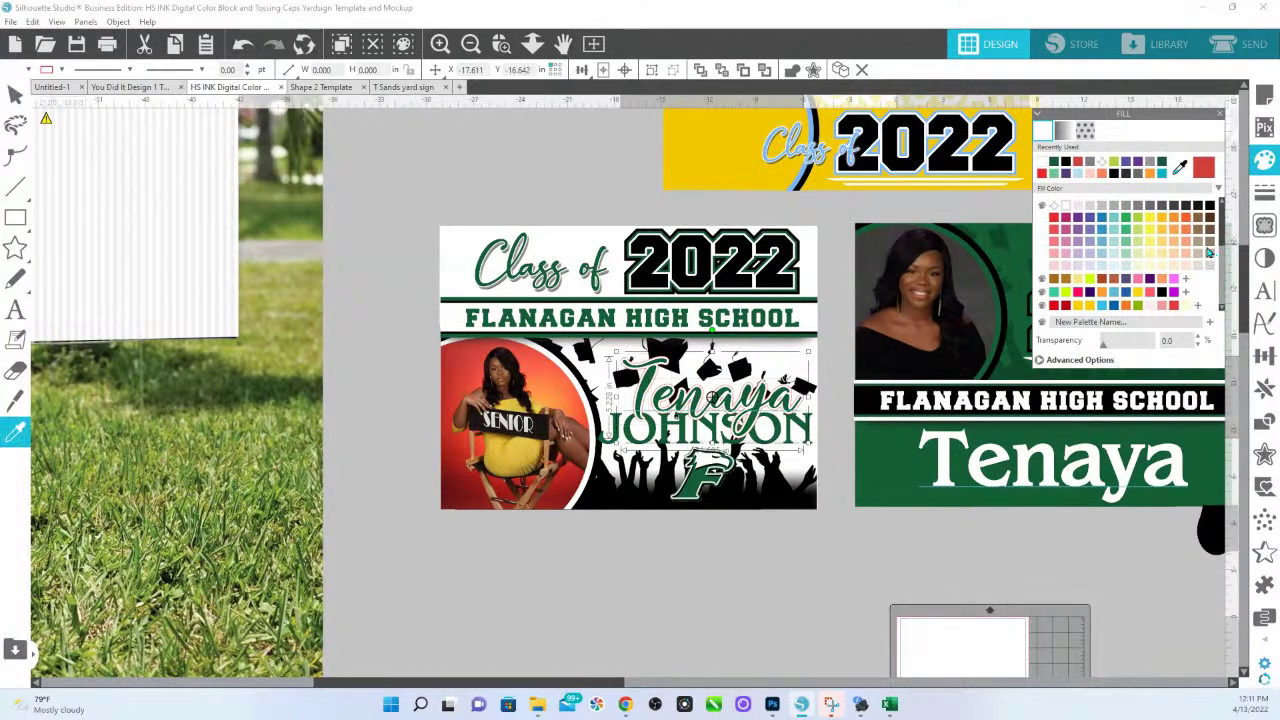
Give the name text a near-black drop shadow and preview it.
left_click(1262, 259)
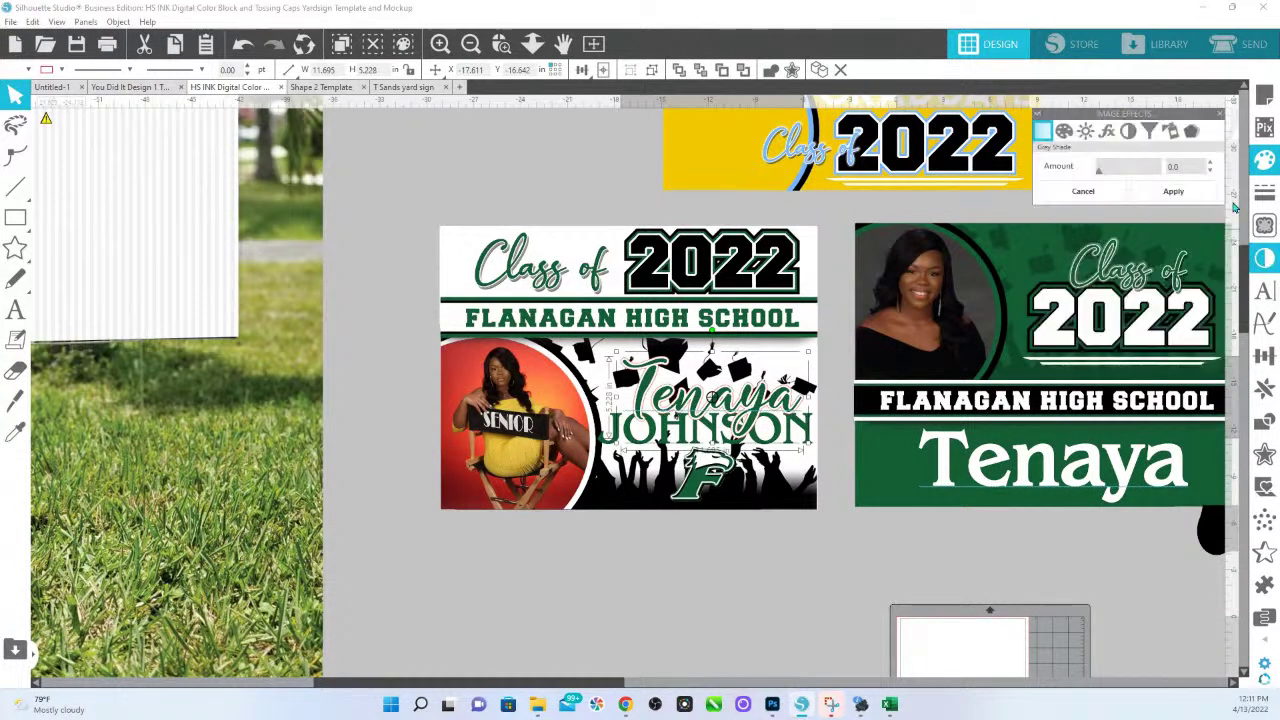
left_click(1192, 133)
left_click(1158, 202)
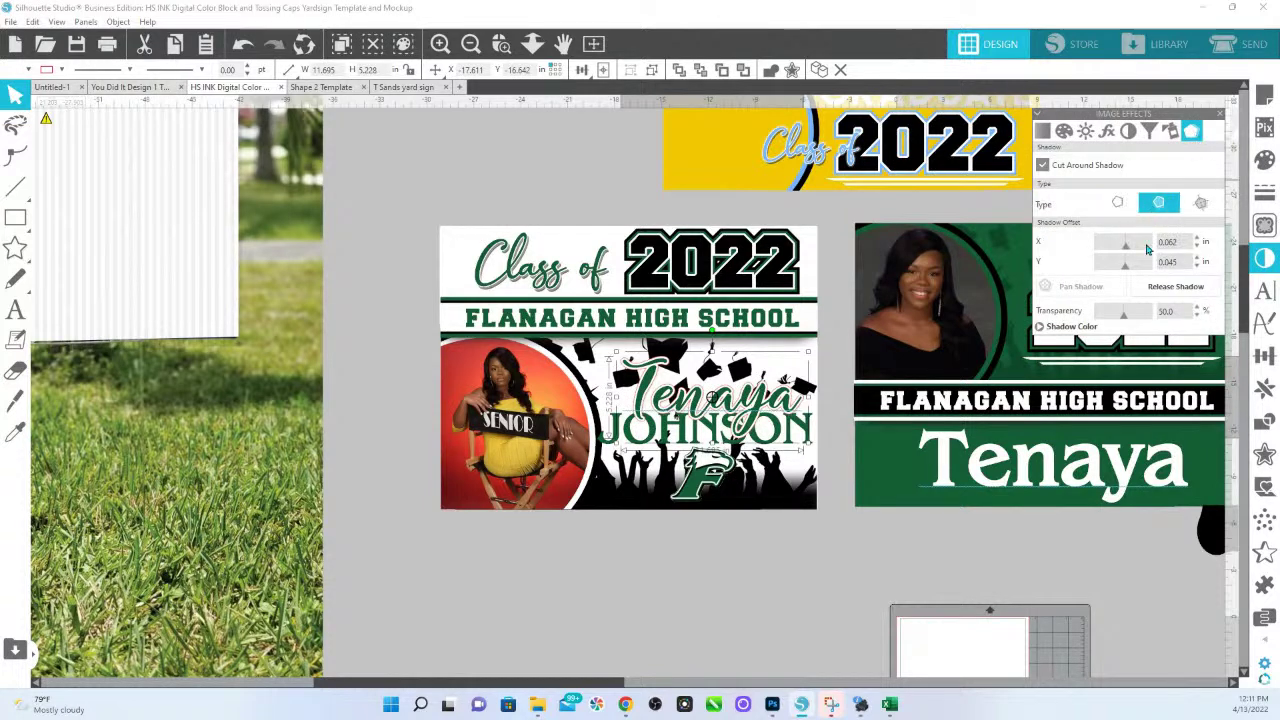
left_click(1043, 332)
left_click(1141, 342)
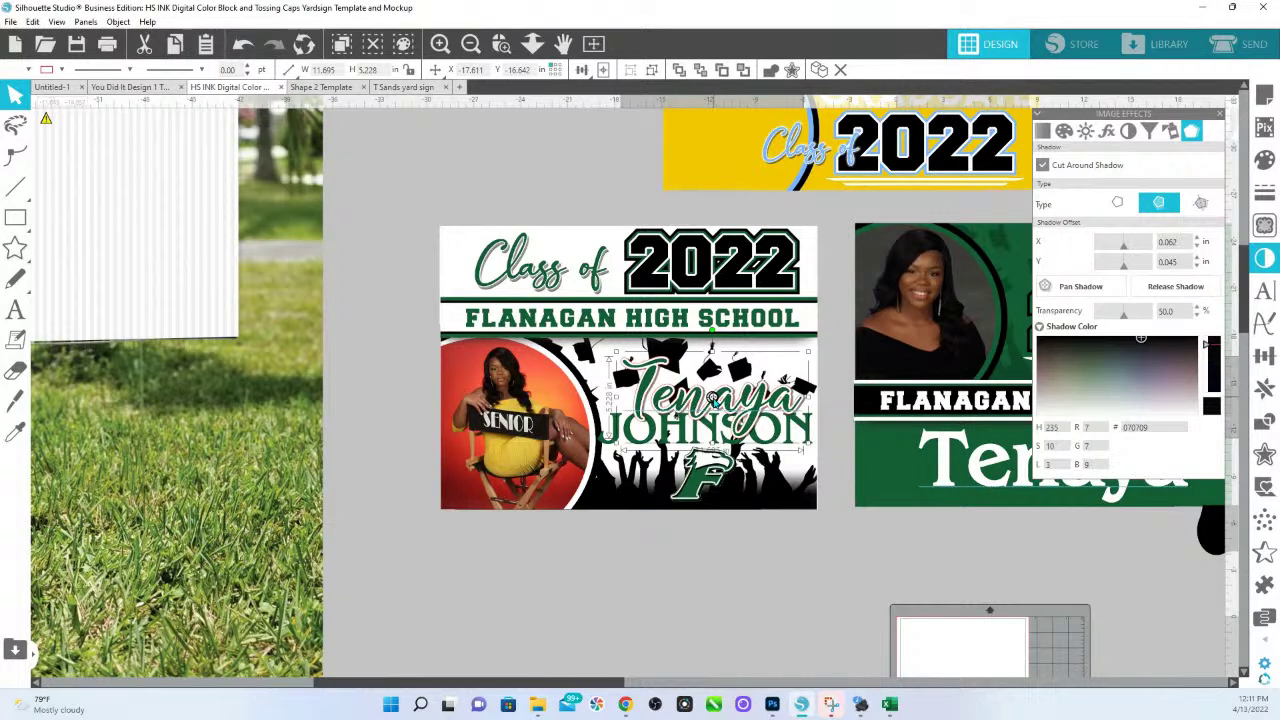
left_click(783, 575)
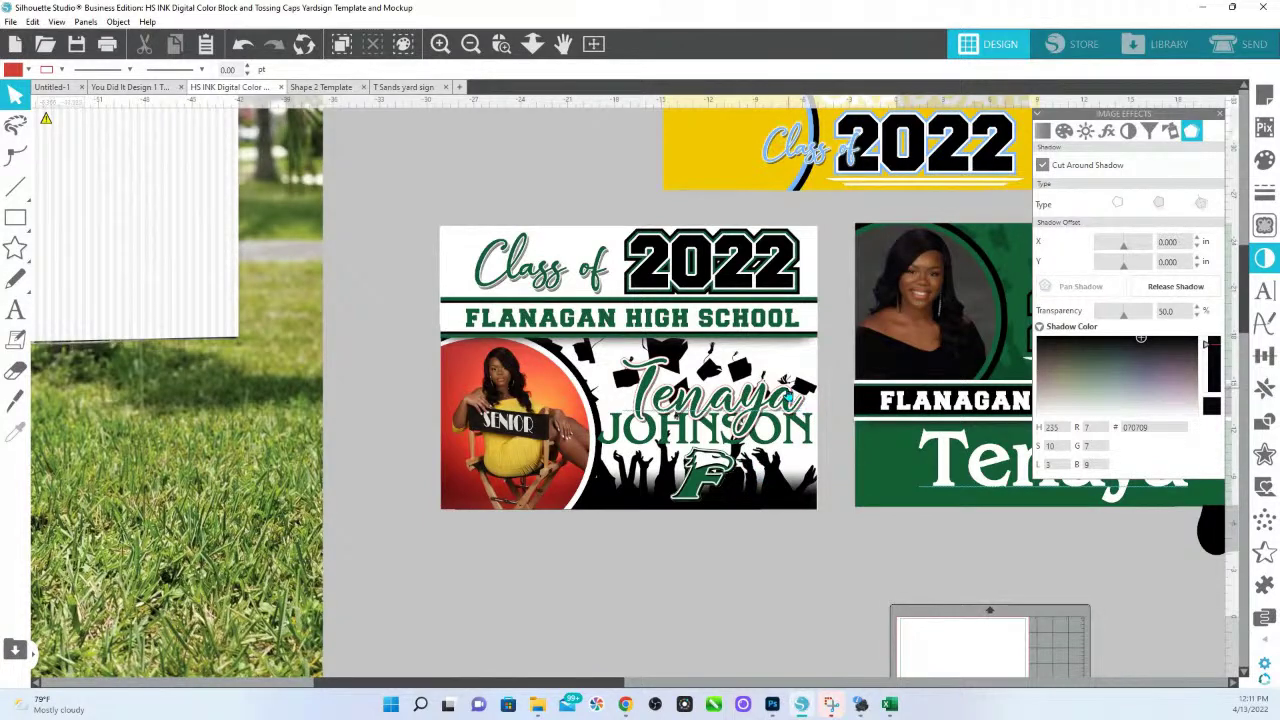
Check the name text's outline colours, leaving them unchanged.
left_click(786, 394)
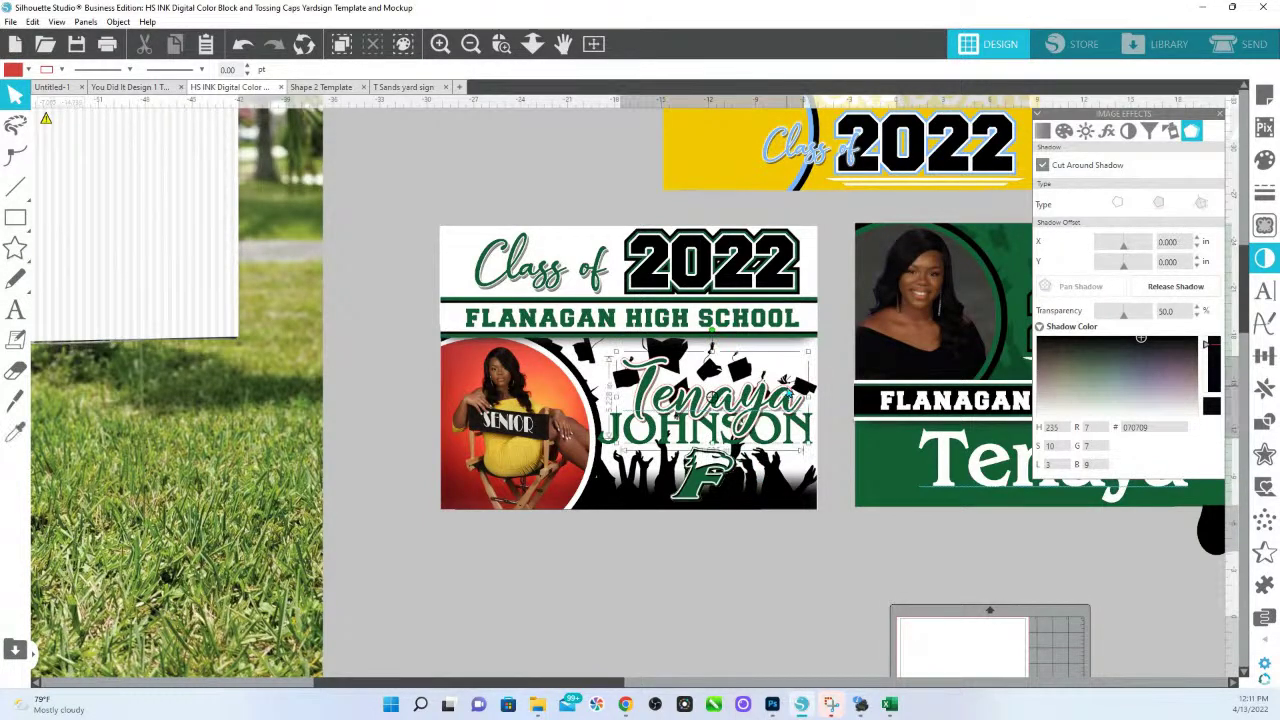
left_click(61, 70)
left_click(55, 122)
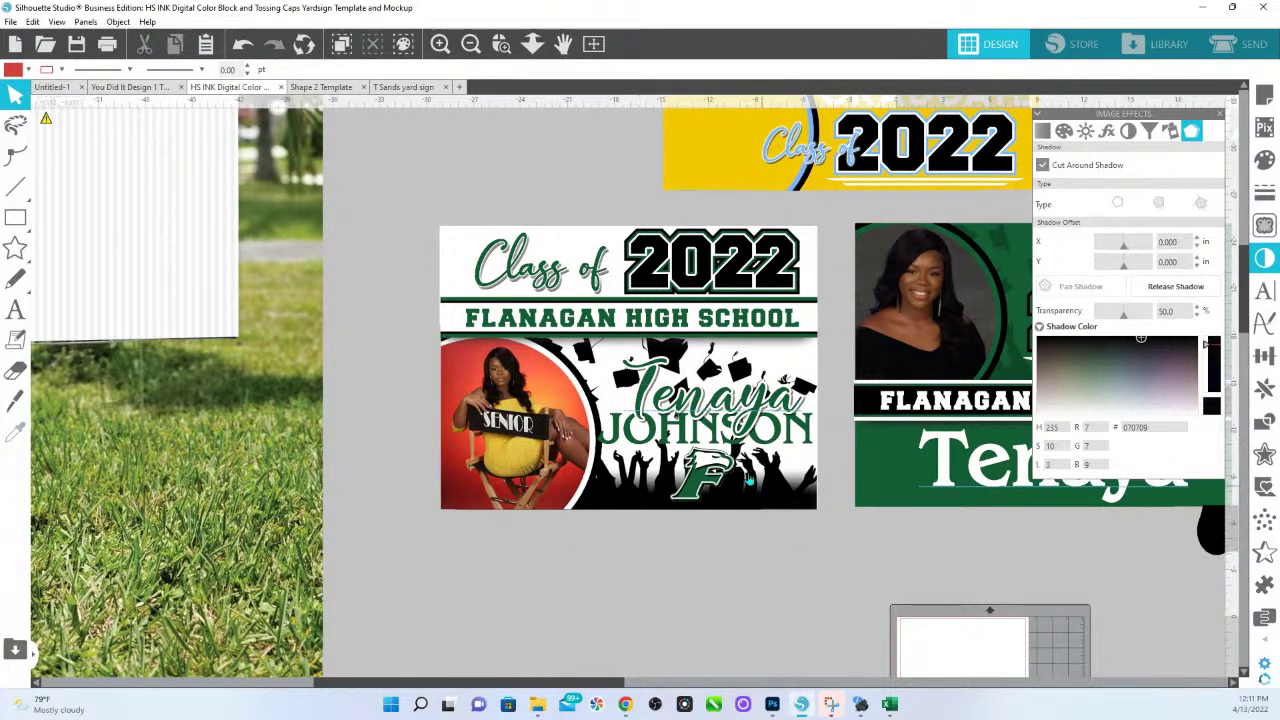
left_click(777, 447)
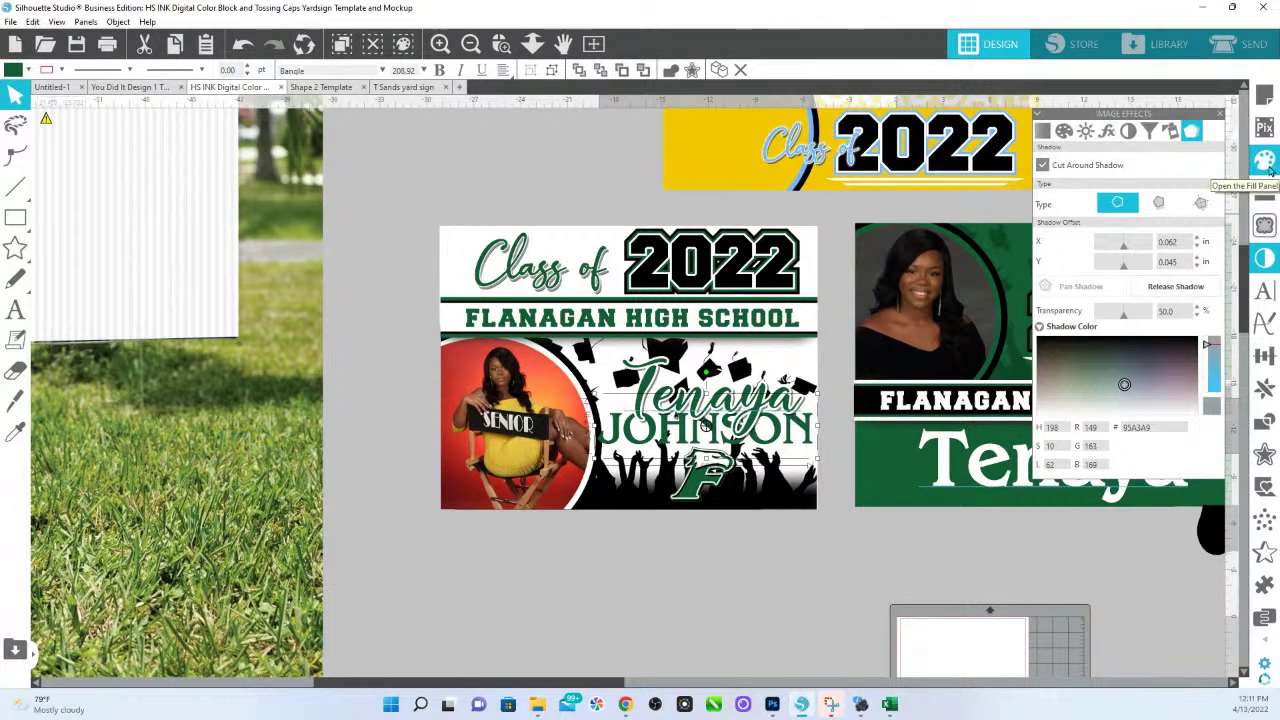
left_click(800, 618)
Fade the black crowd background image to light grey at 82% transparency.
left_click(790, 509)
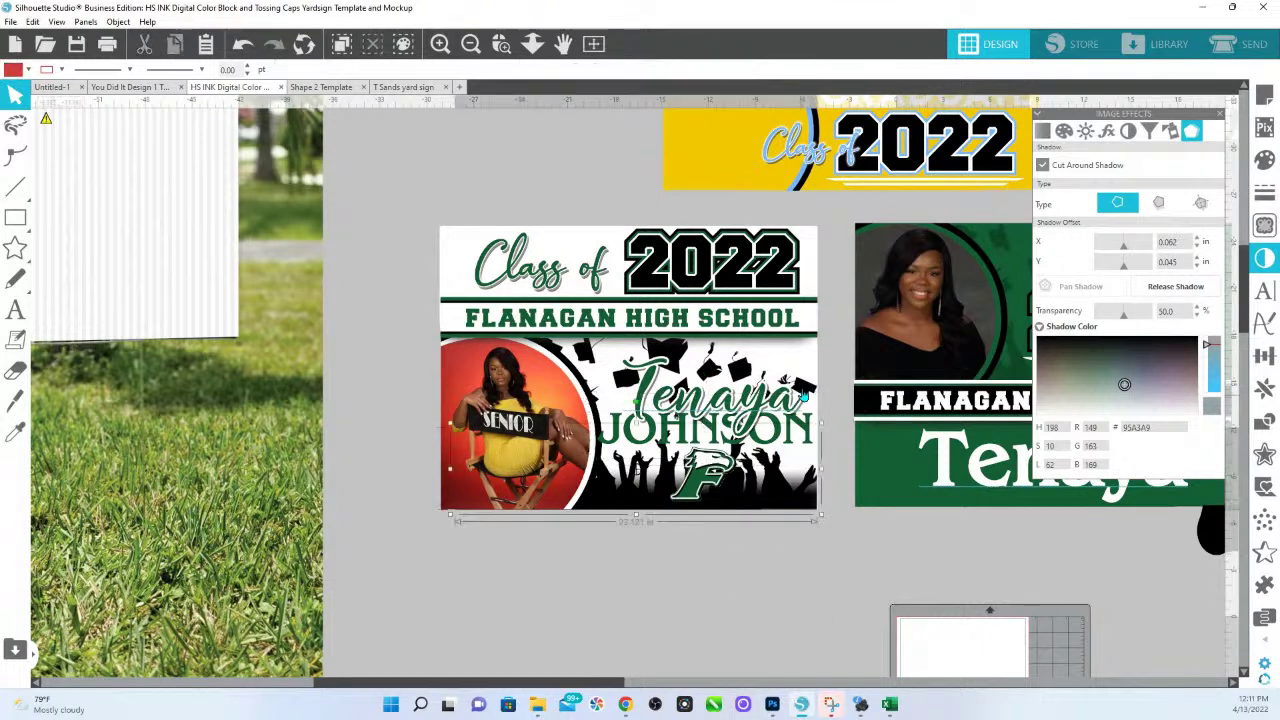
left_click(1262, 161)
left_click_drag(1115, 350, 1146, 350)
left_click(766, 623)
Make the surname black again and reposition the name text, raising the first name.
left_click(813, 445)
left_click(1209, 206)
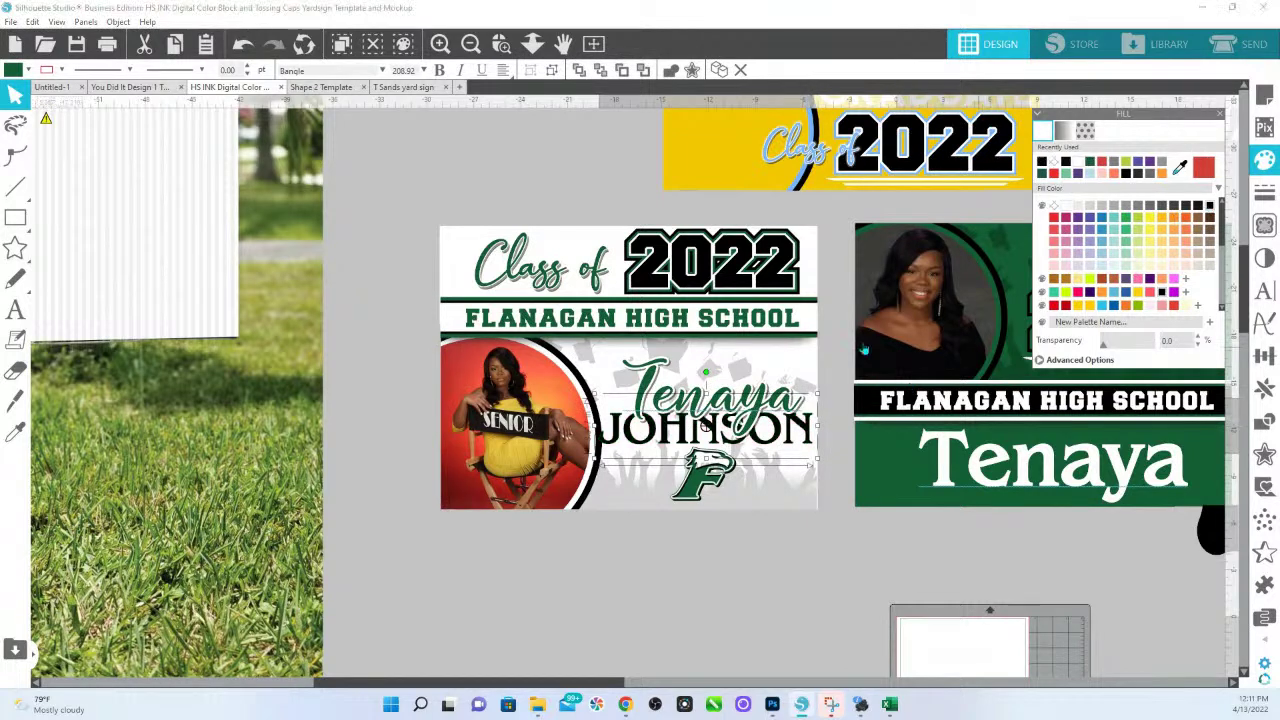
left_click_drag(808, 437, 808, 432)
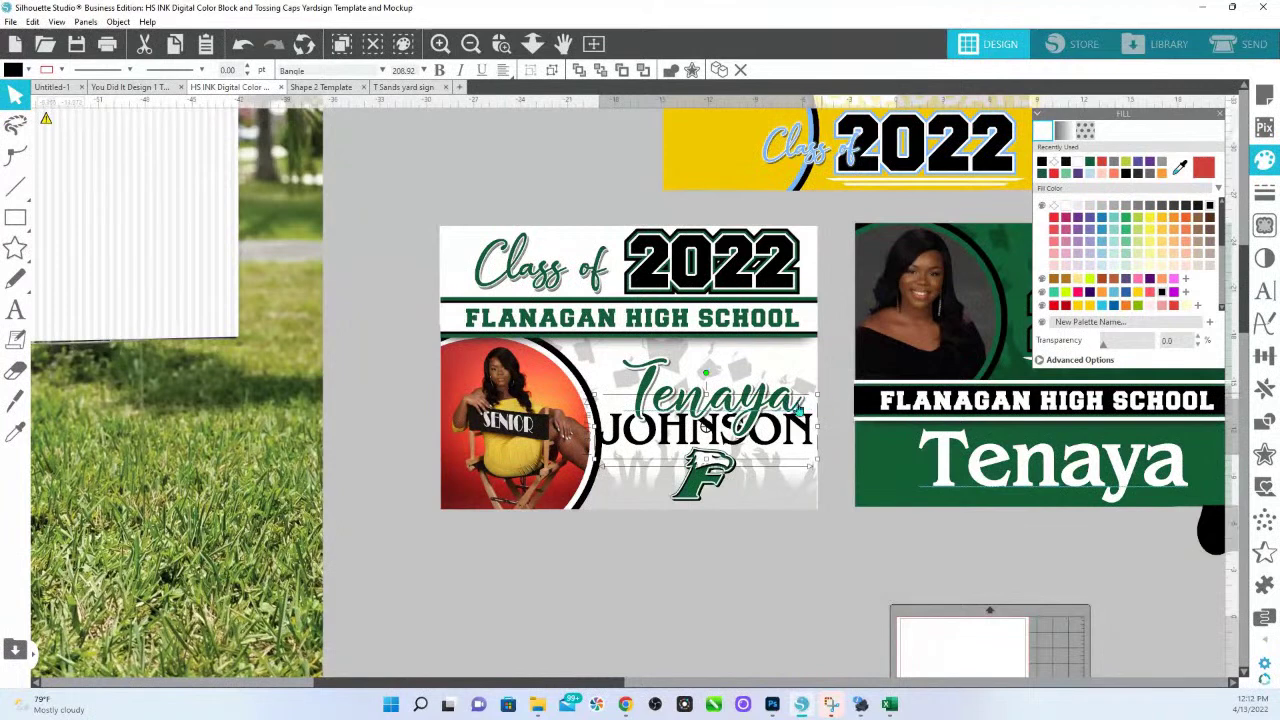
left_click(798, 406)
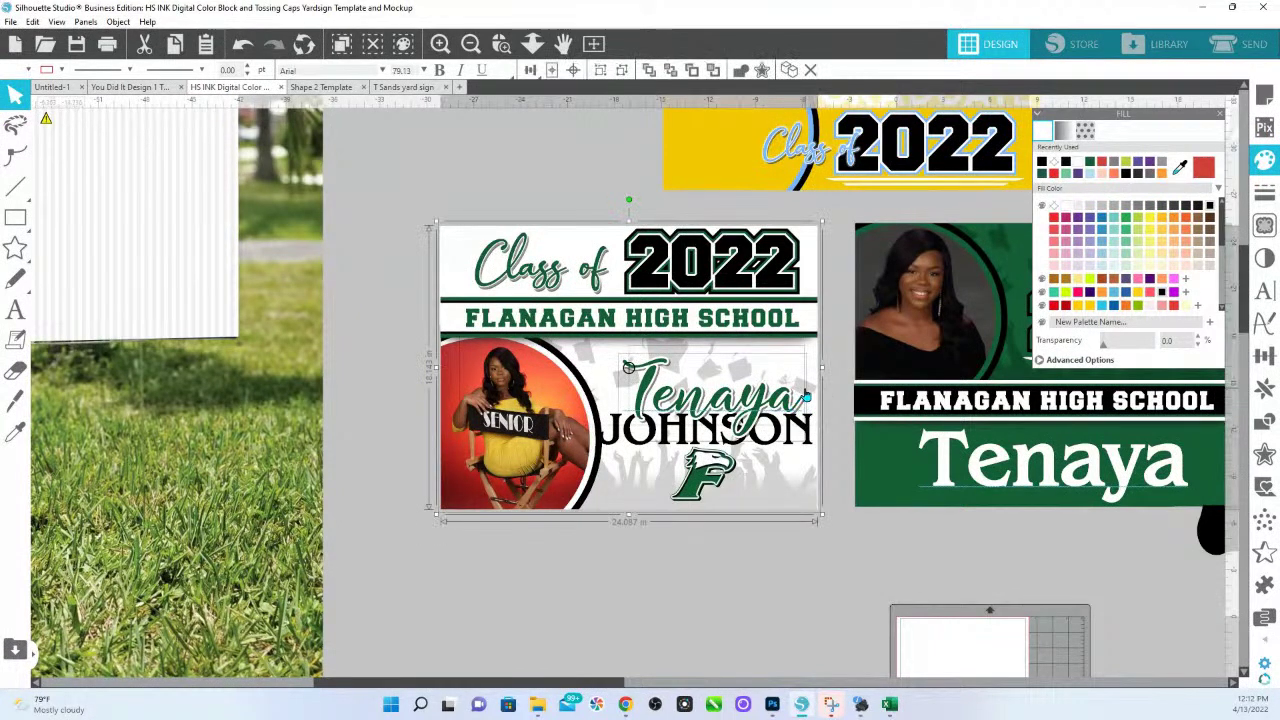
left_click(813, 364)
left_click_drag(788, 408, 779, 434)
Add a near-black drop shadow to the surname, offset slightly lower, at 64% transparency.
left_click(783, 430)
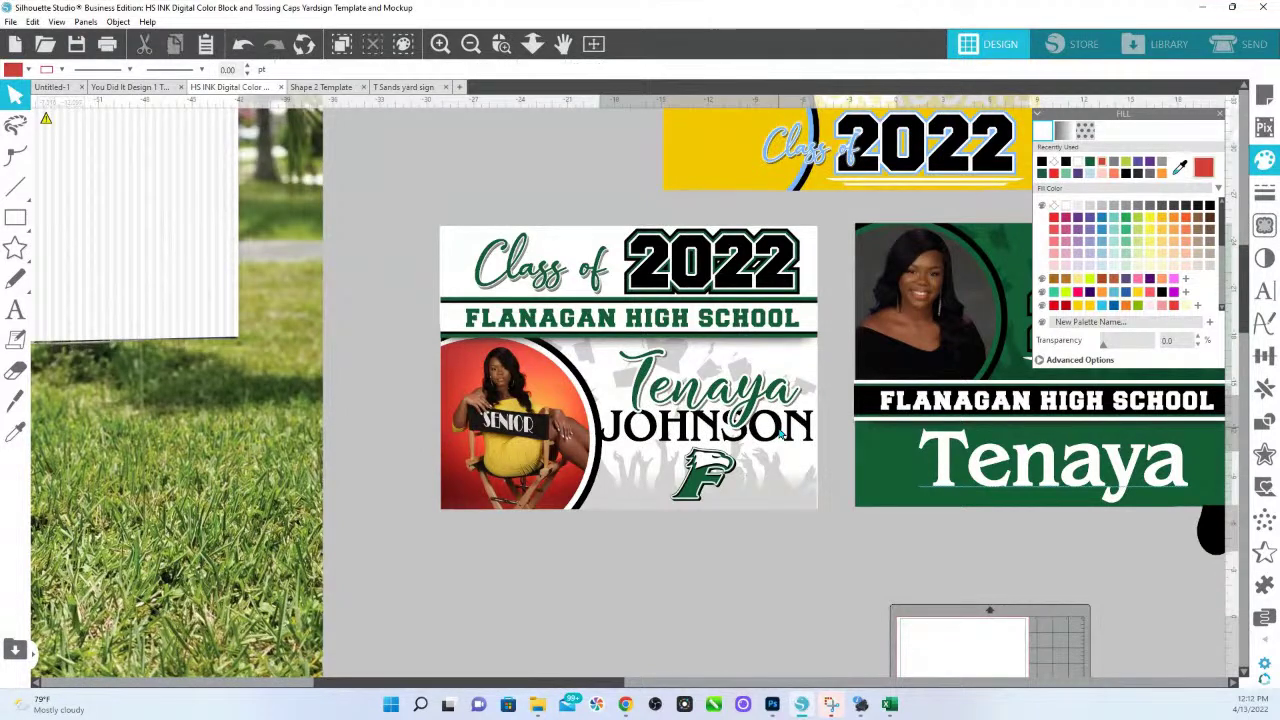
left_click(1264, 258)
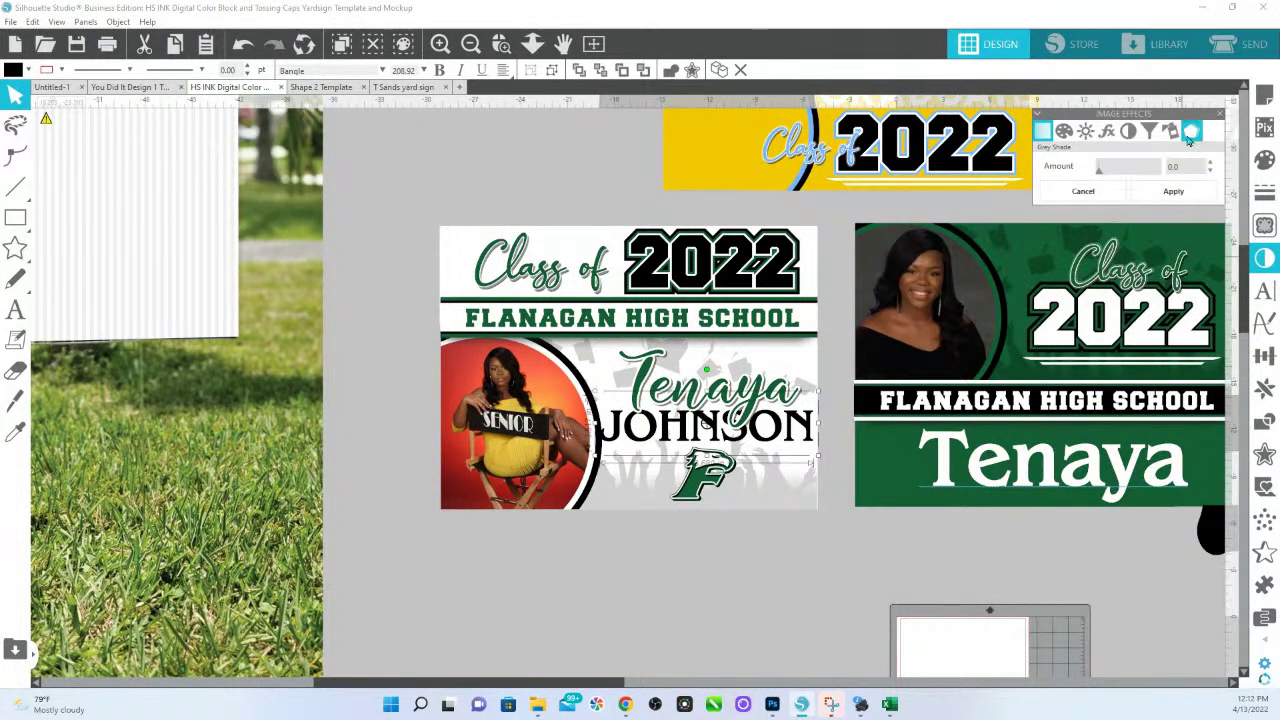
left_click(1191, 131)
left_click(1158, 203)
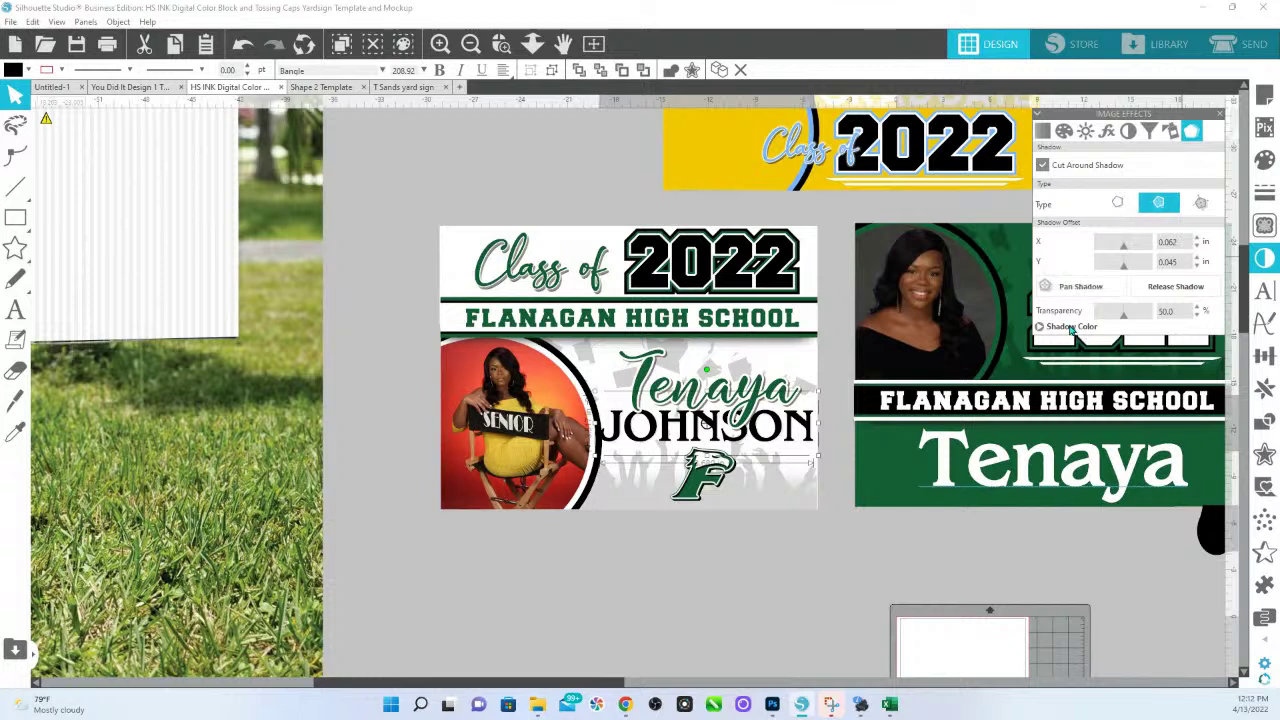
left_click(1041, 330)
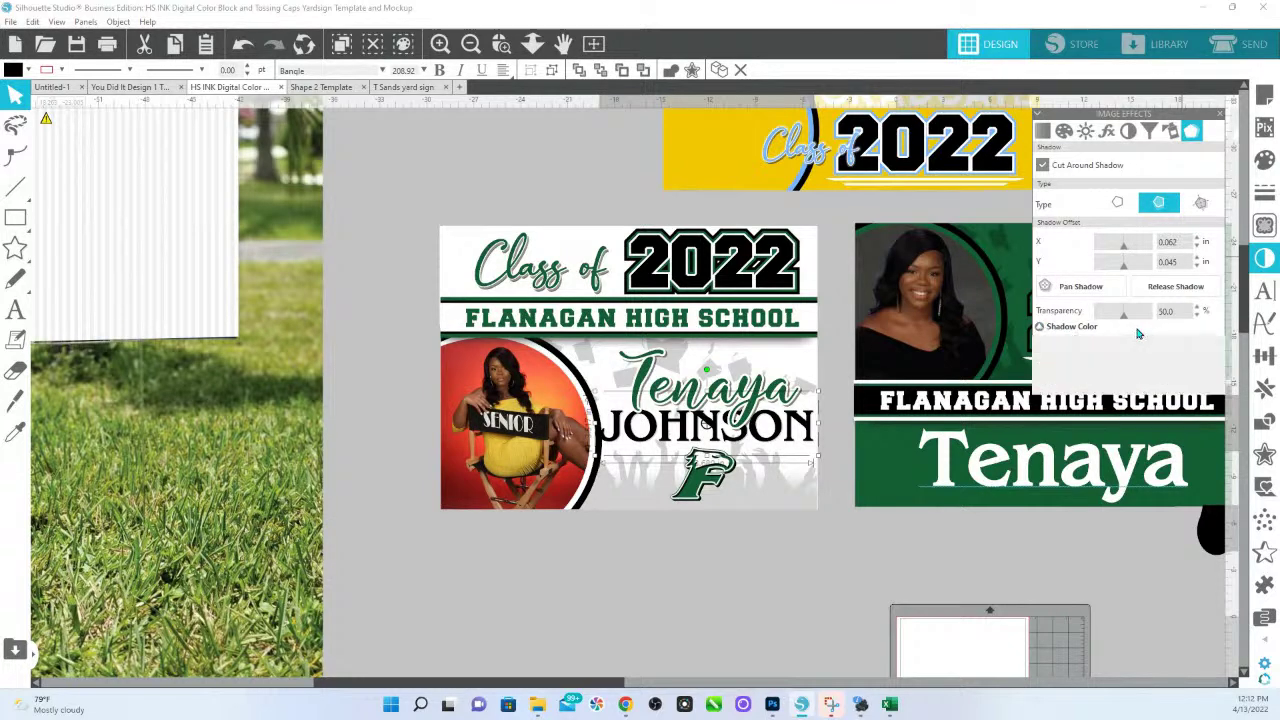
left_click(1145, 343)
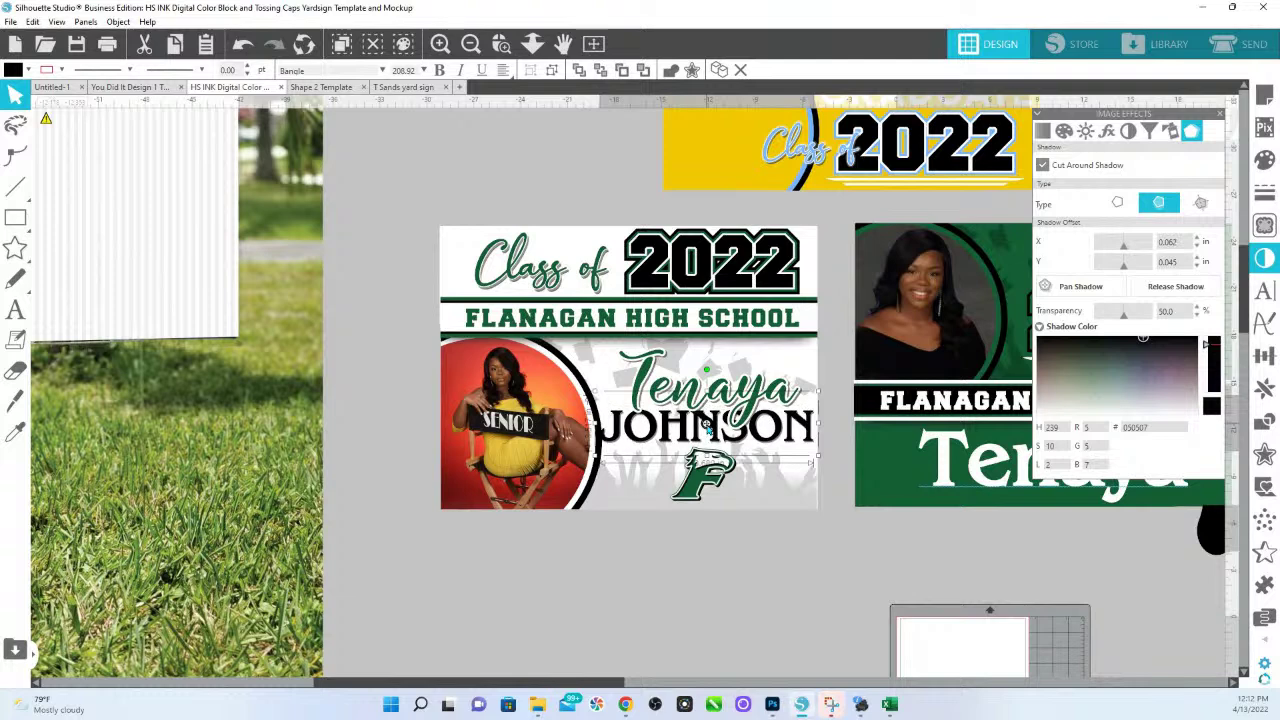
left_click_drag(1123, 262, 1127, 262)
left_click_drag(1123, 312, 1133, 320)
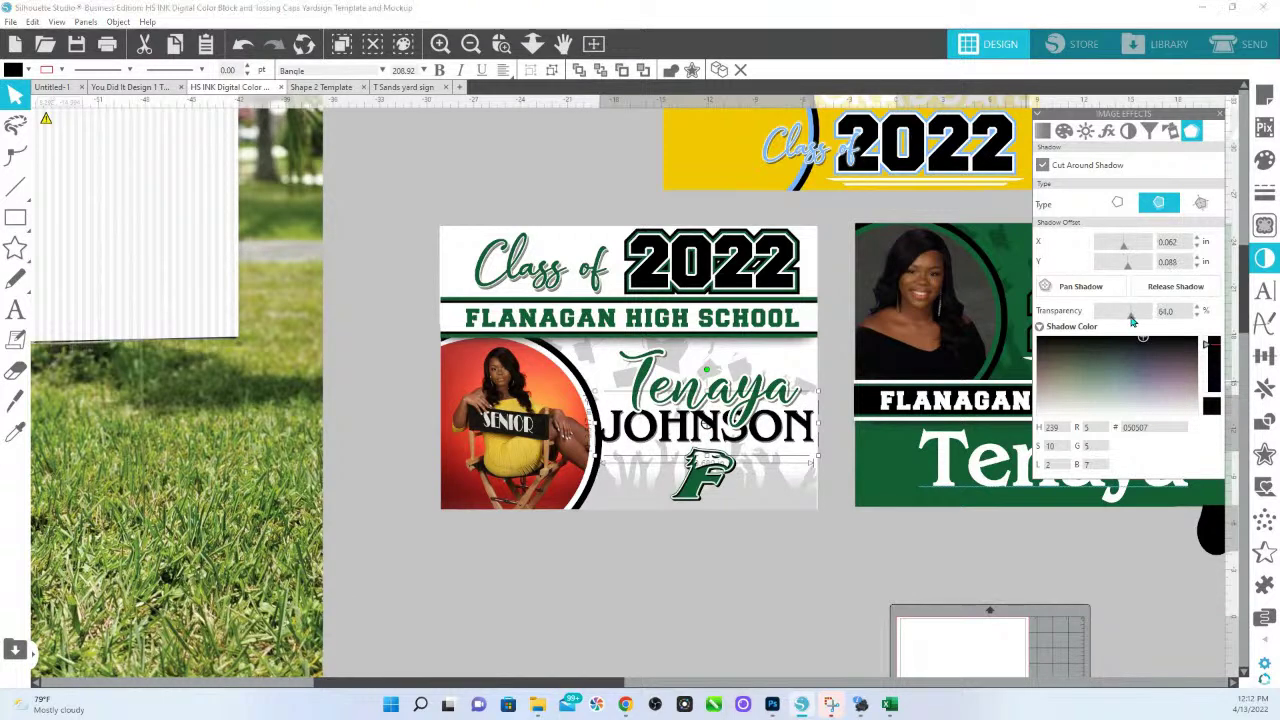
left_click(763, 552)
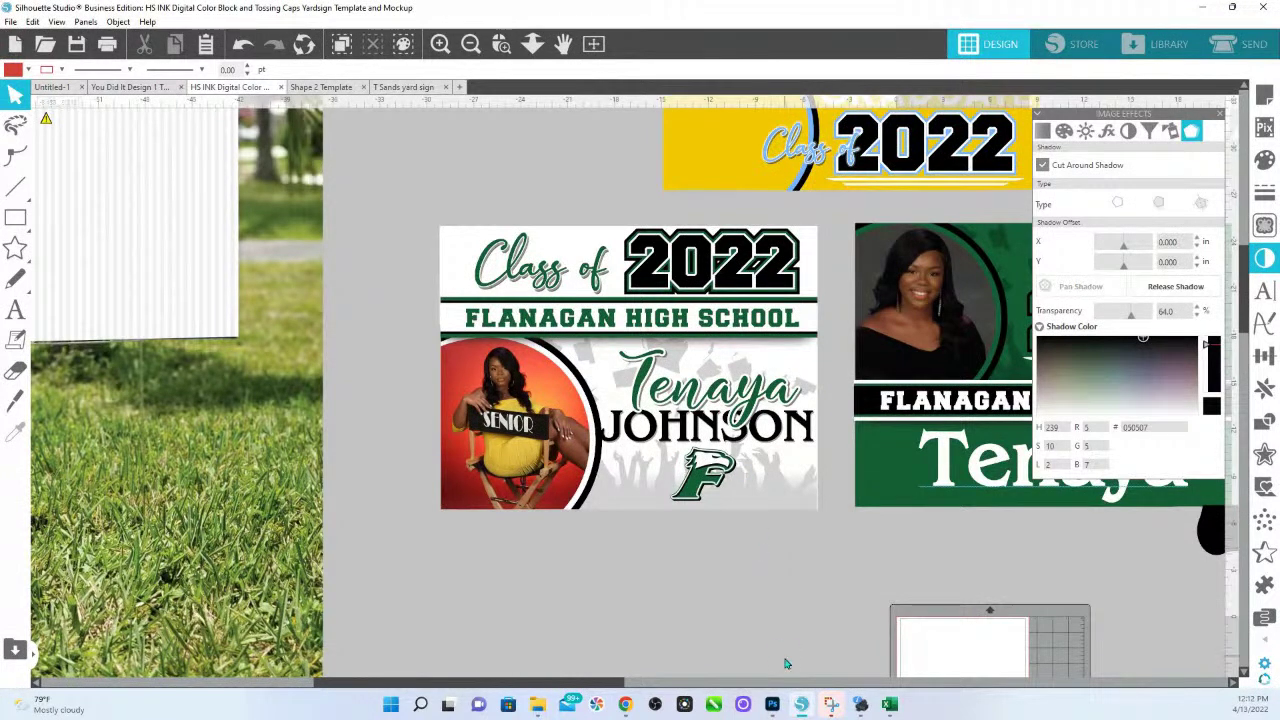
left_click(528, 392)
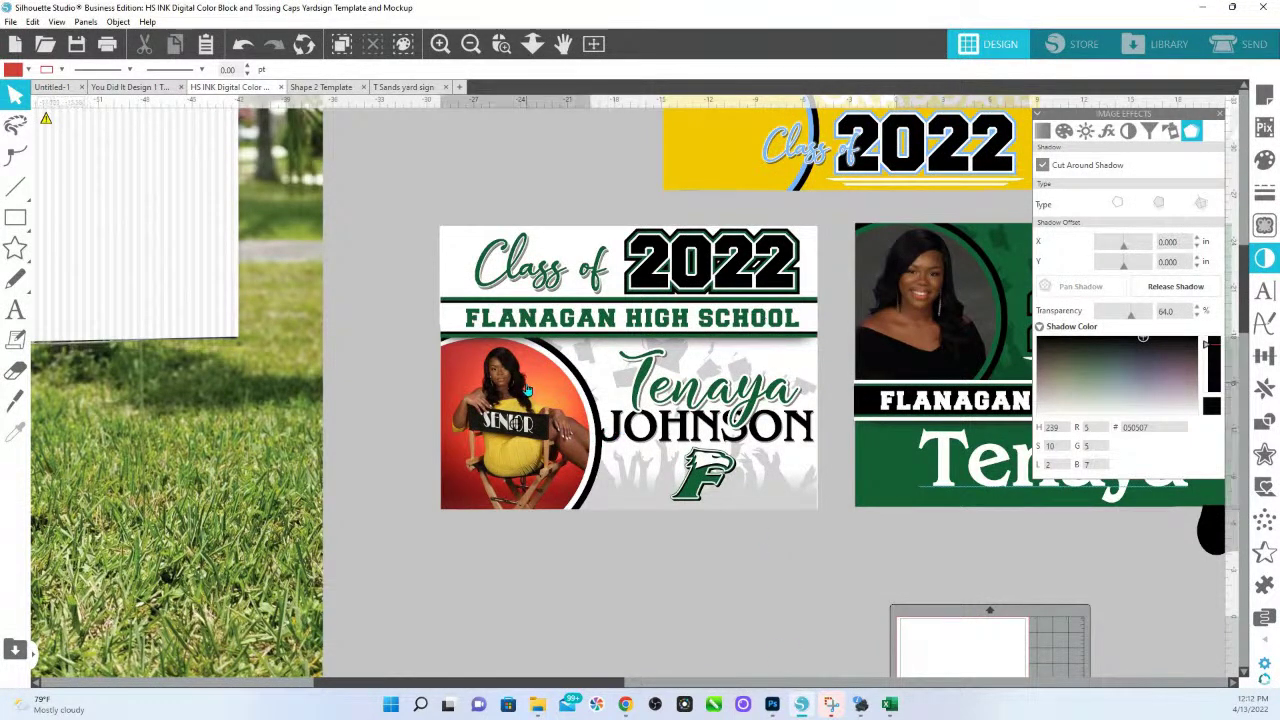
left_click(1265, 165)
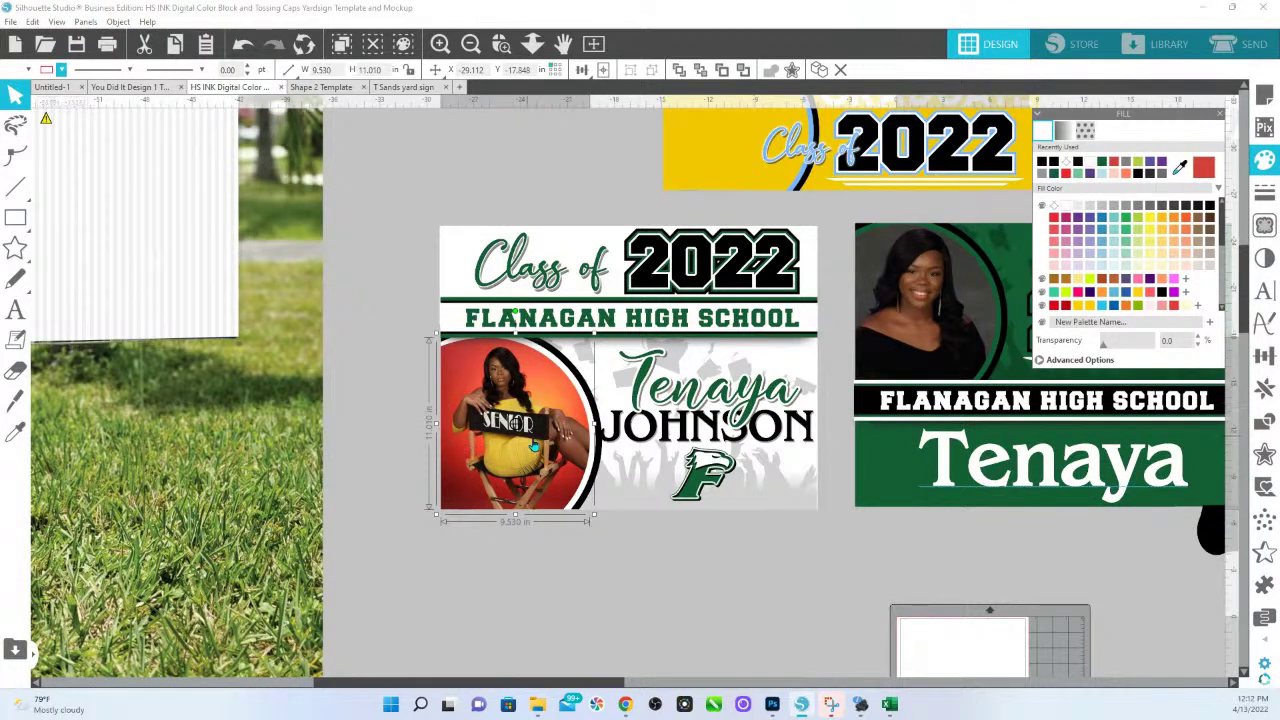
Apply a Grey Shade Amount of 100 to the circular senior photo.
left_click(1265, 258)
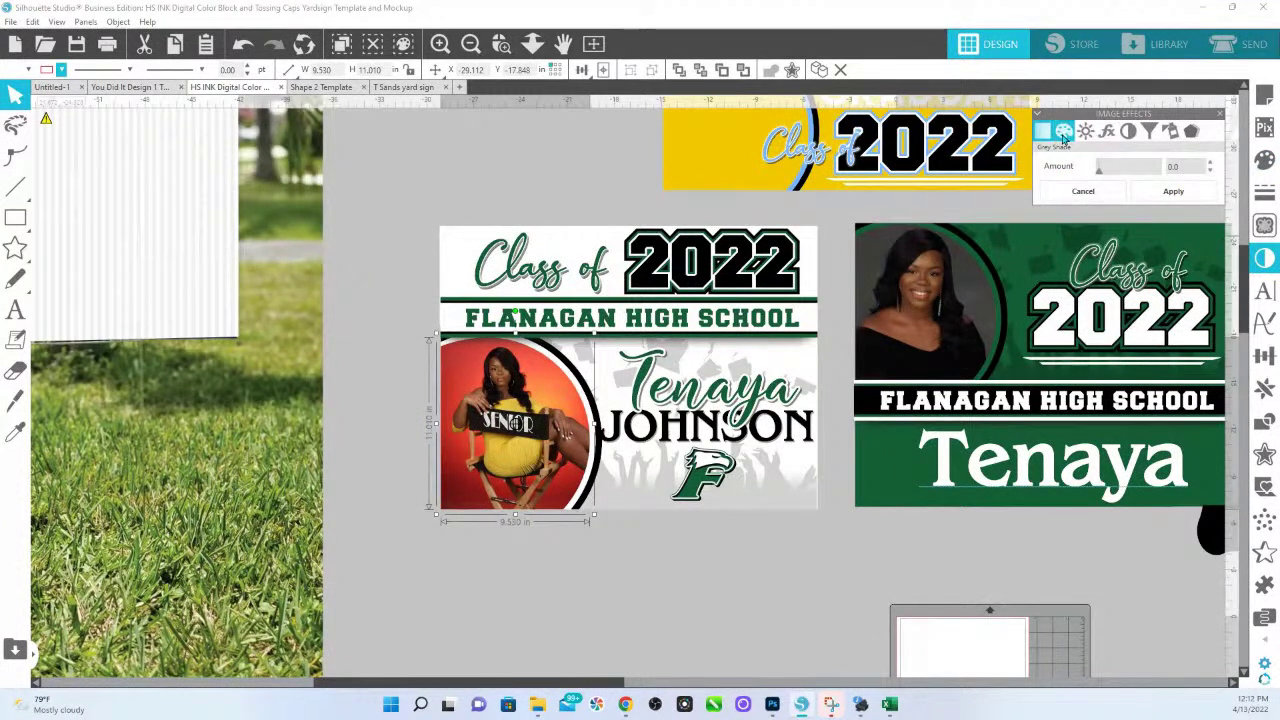
left_click_drag(1100, 175, 1218, 178)
left_click(1173, 191)
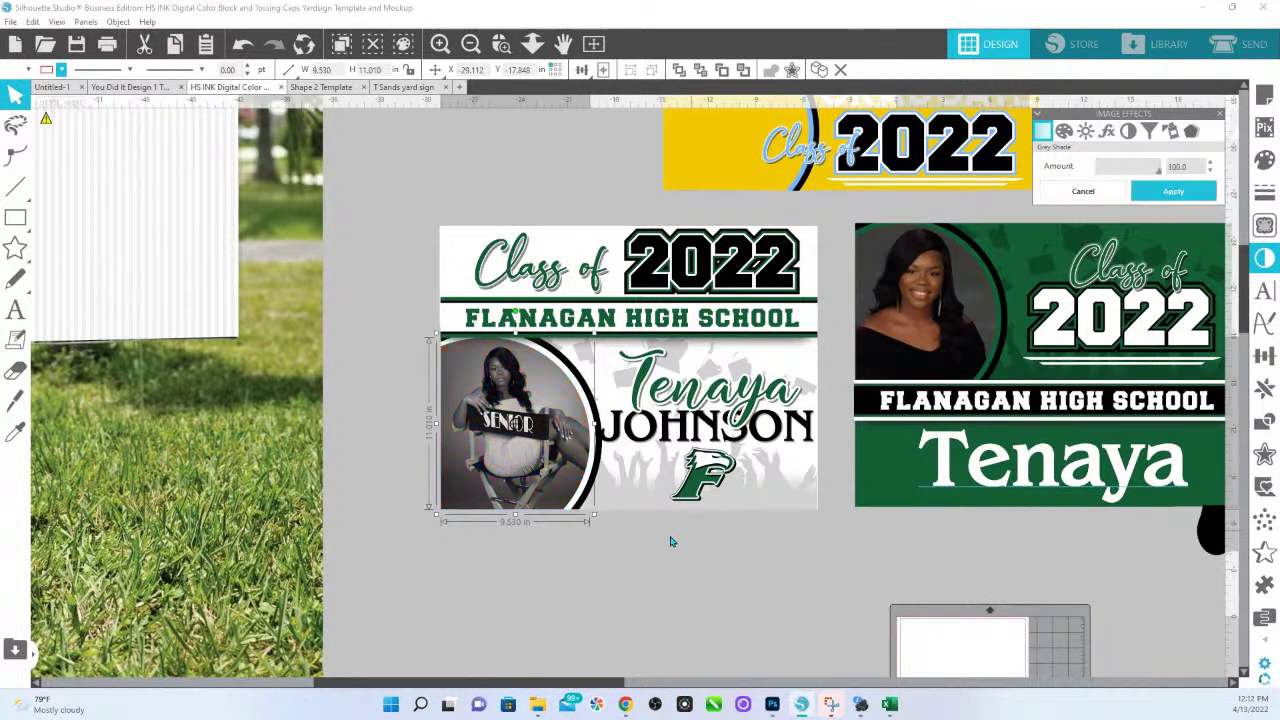
left_click(730, 626)
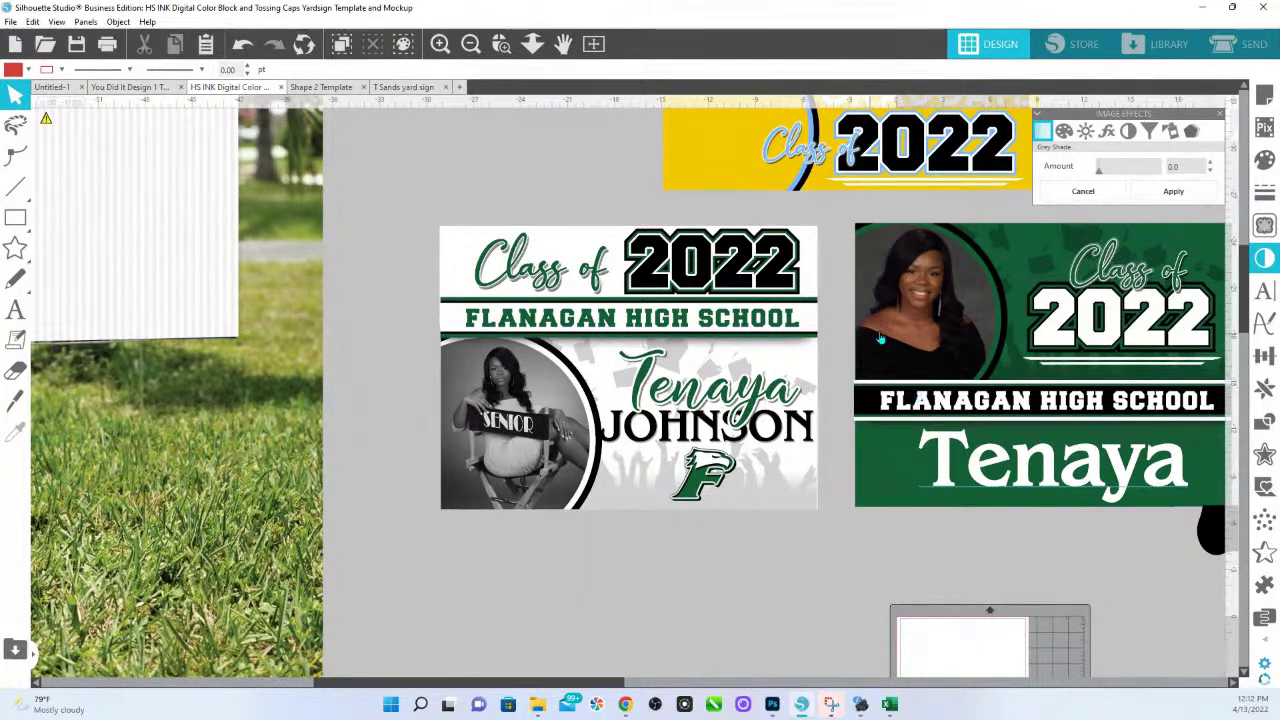
left_click(808, 337)
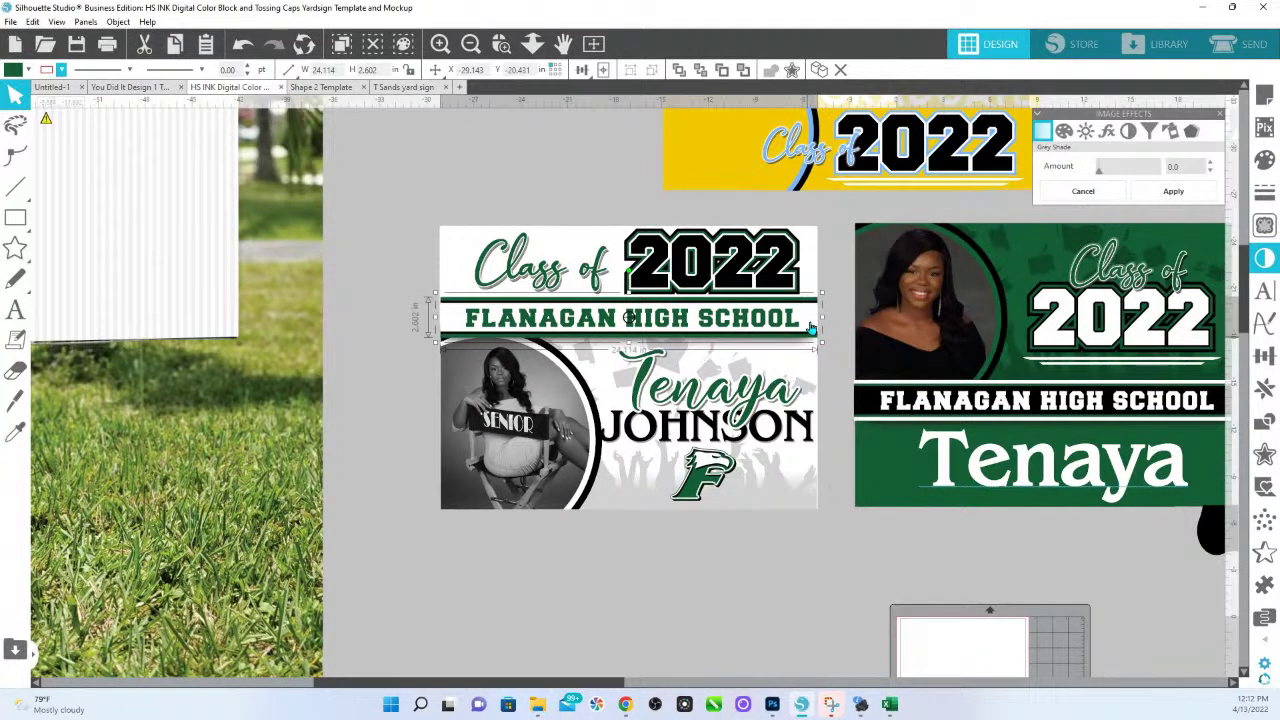
Fill the school-name bar dark green and make the FLANAGAN HIGH SCHOOL lettering white.
left_click(811, 328)
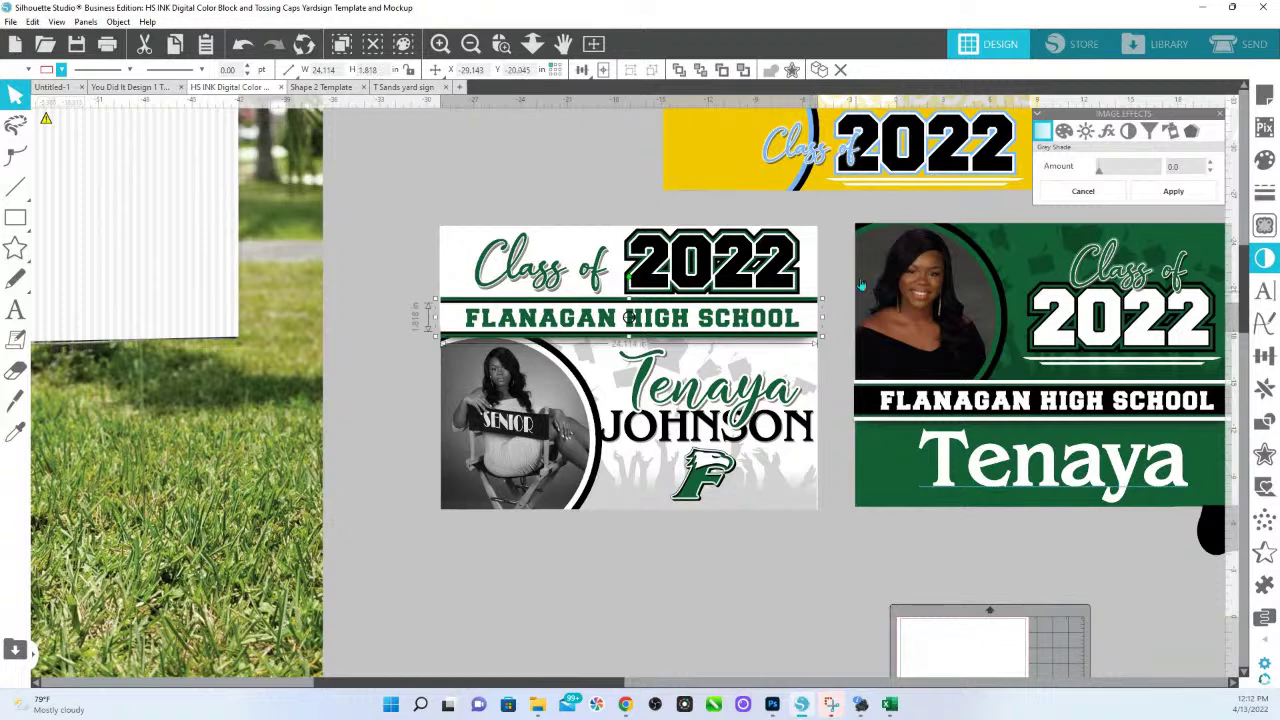
left_click(1265, 160)
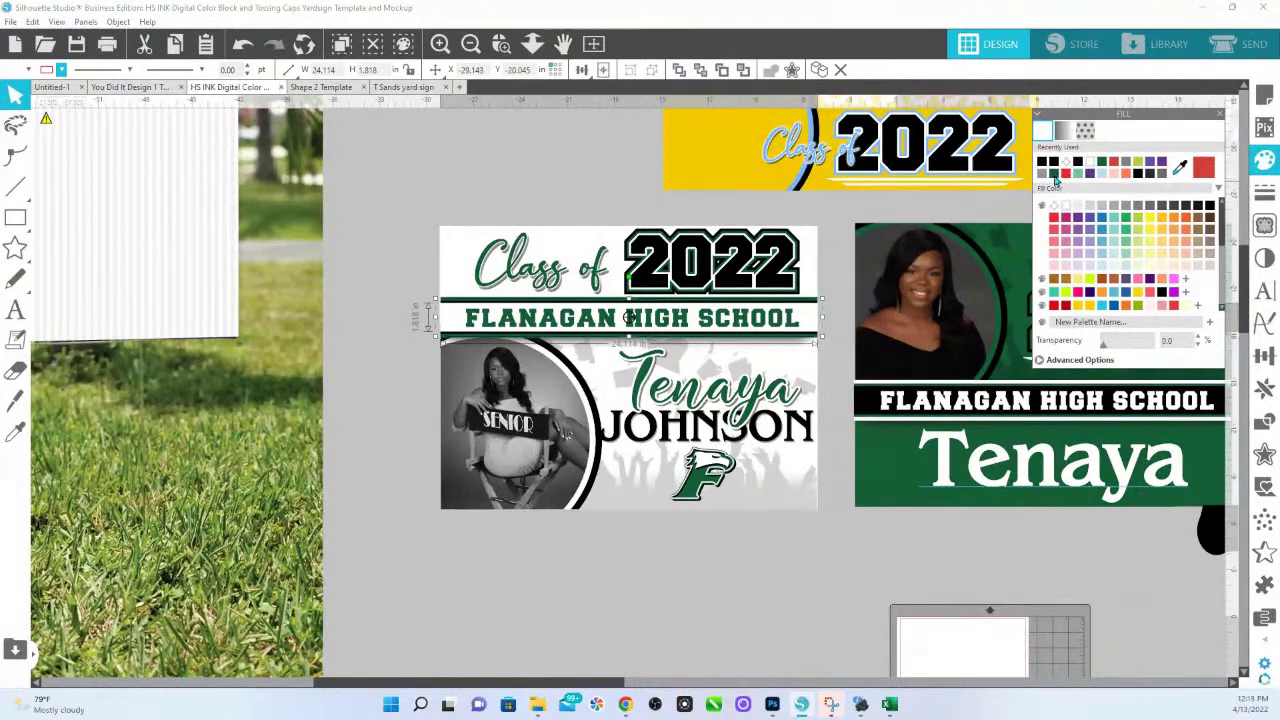
left_click(1065, 174)
left_click(788, 328)
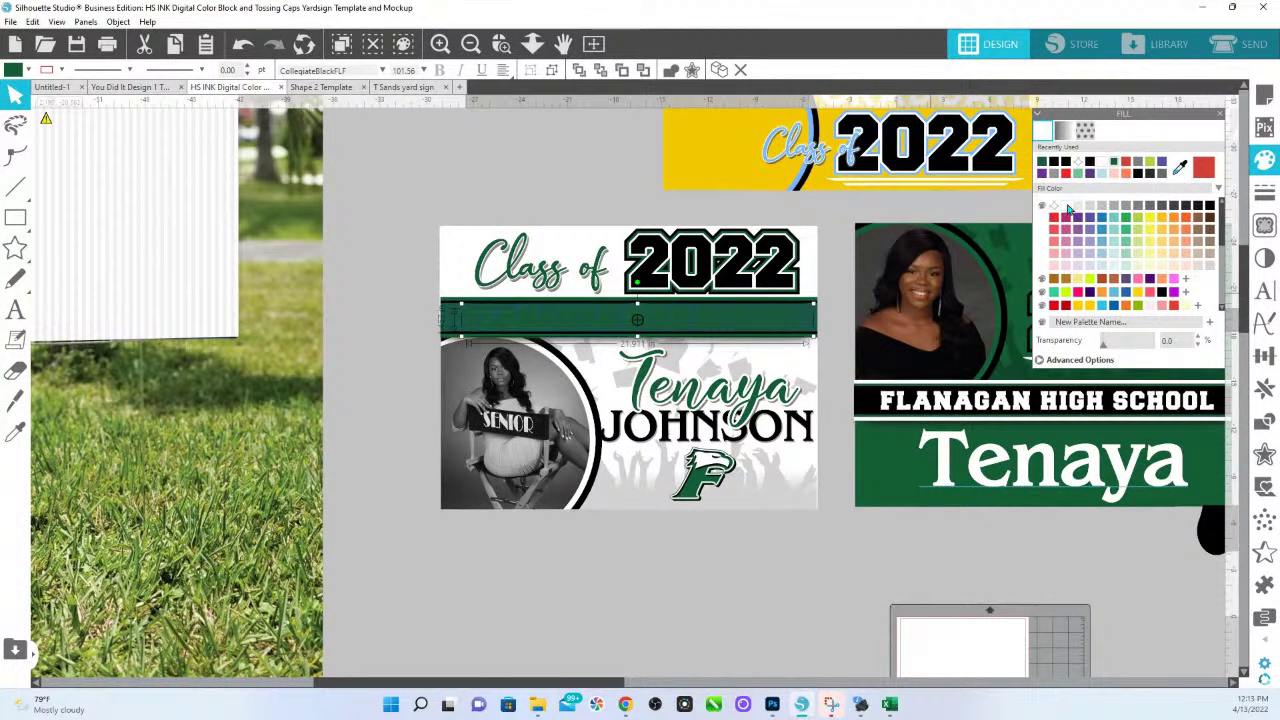
left_click(1068, 207)
left_click(803, 343)
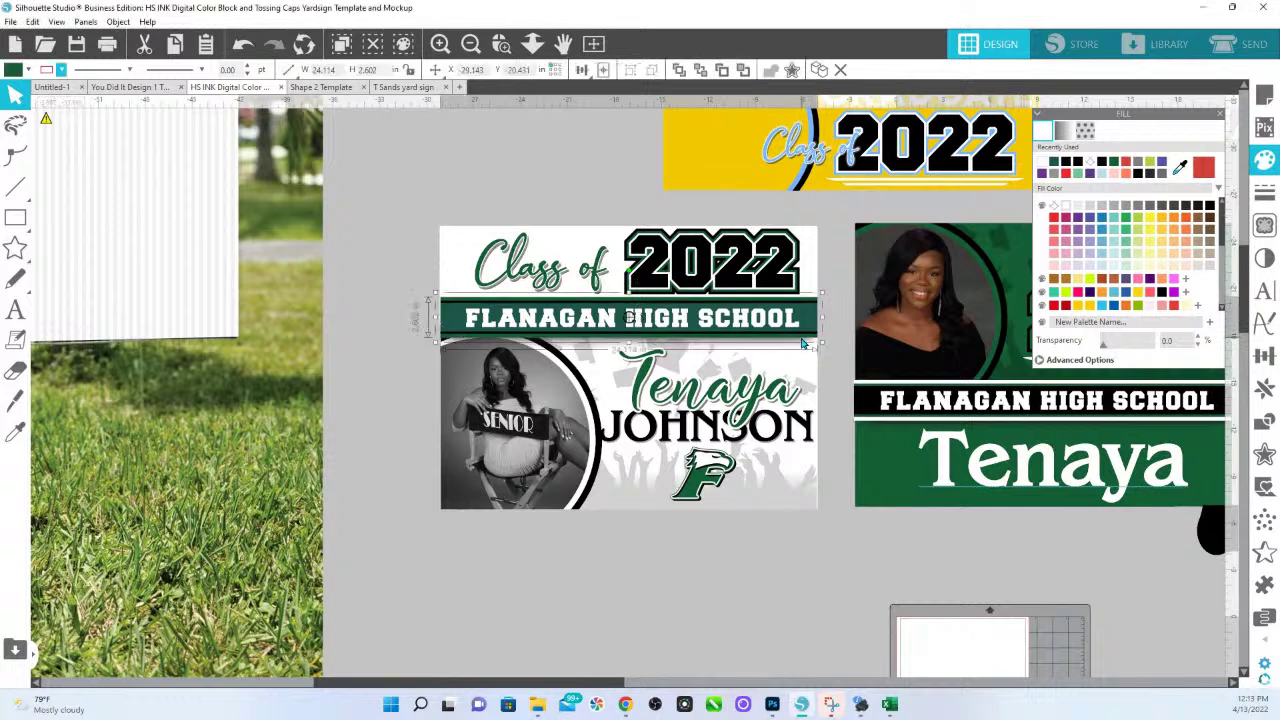
Fill the shape behind the bar black and shorten the green bar so thin black edges show.
left_click(1209, 205)
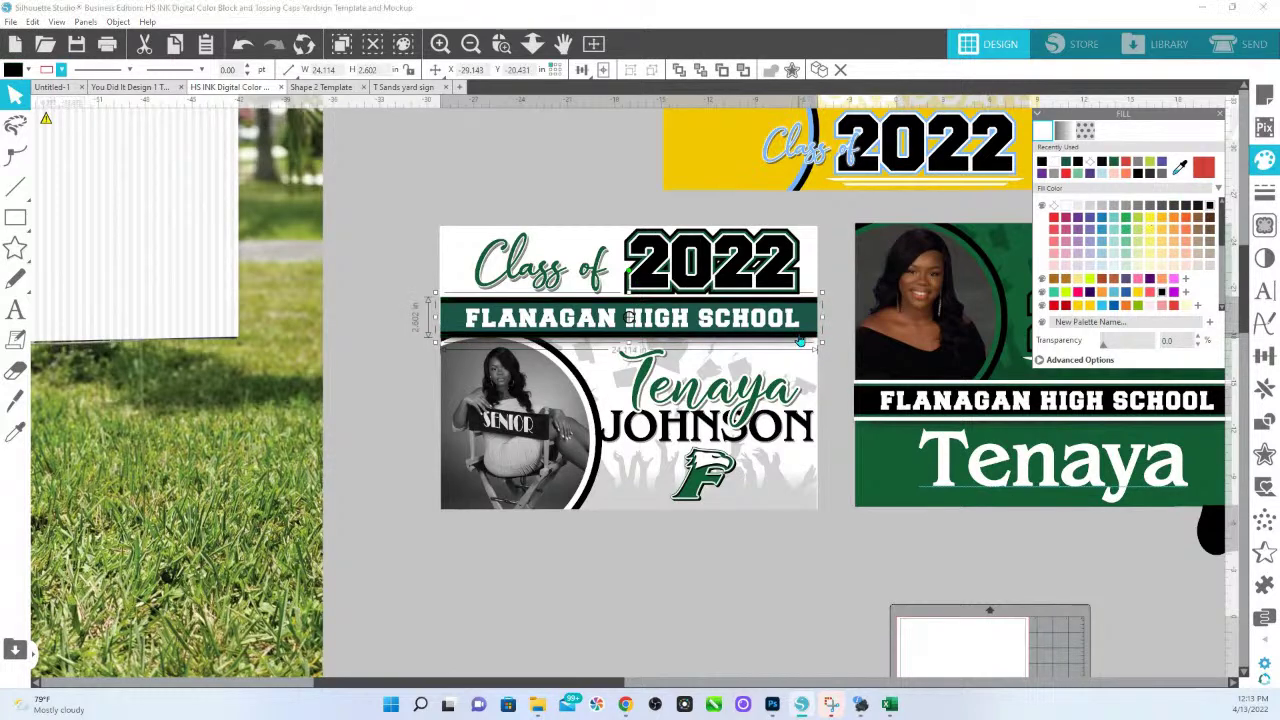
left_click(779, 322)
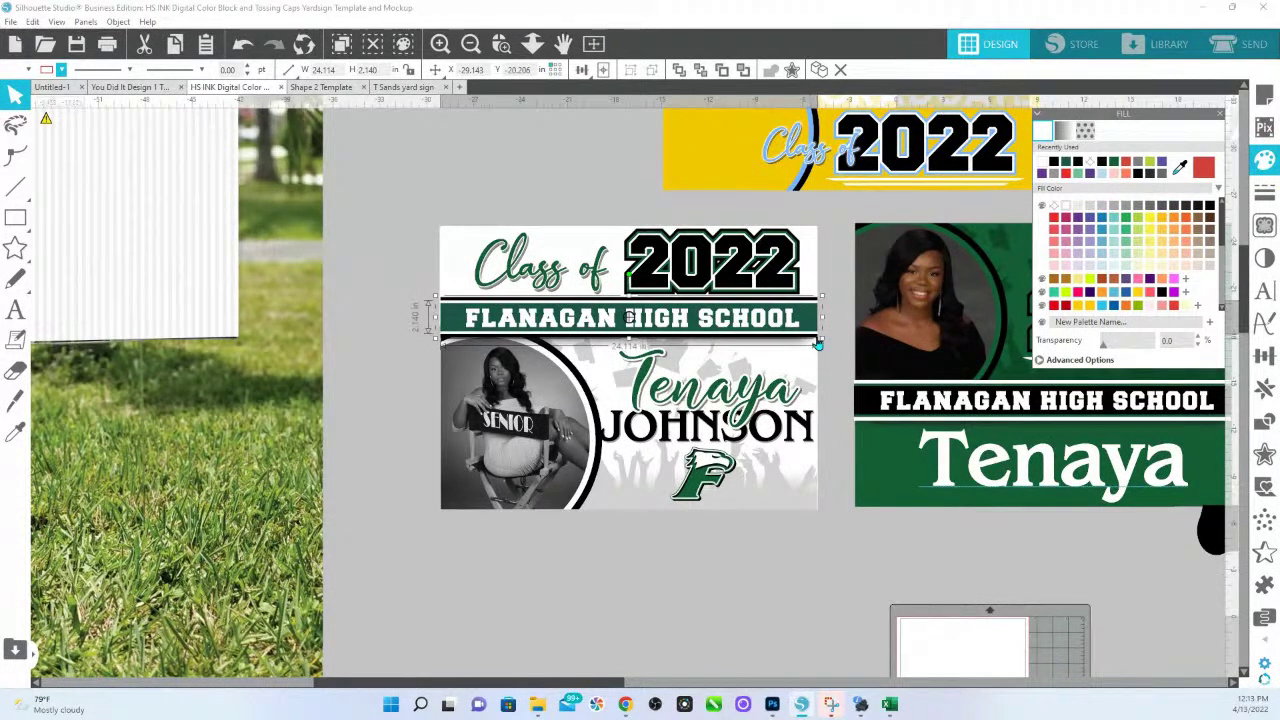
left_click_drag(822, 326, 822, 320)
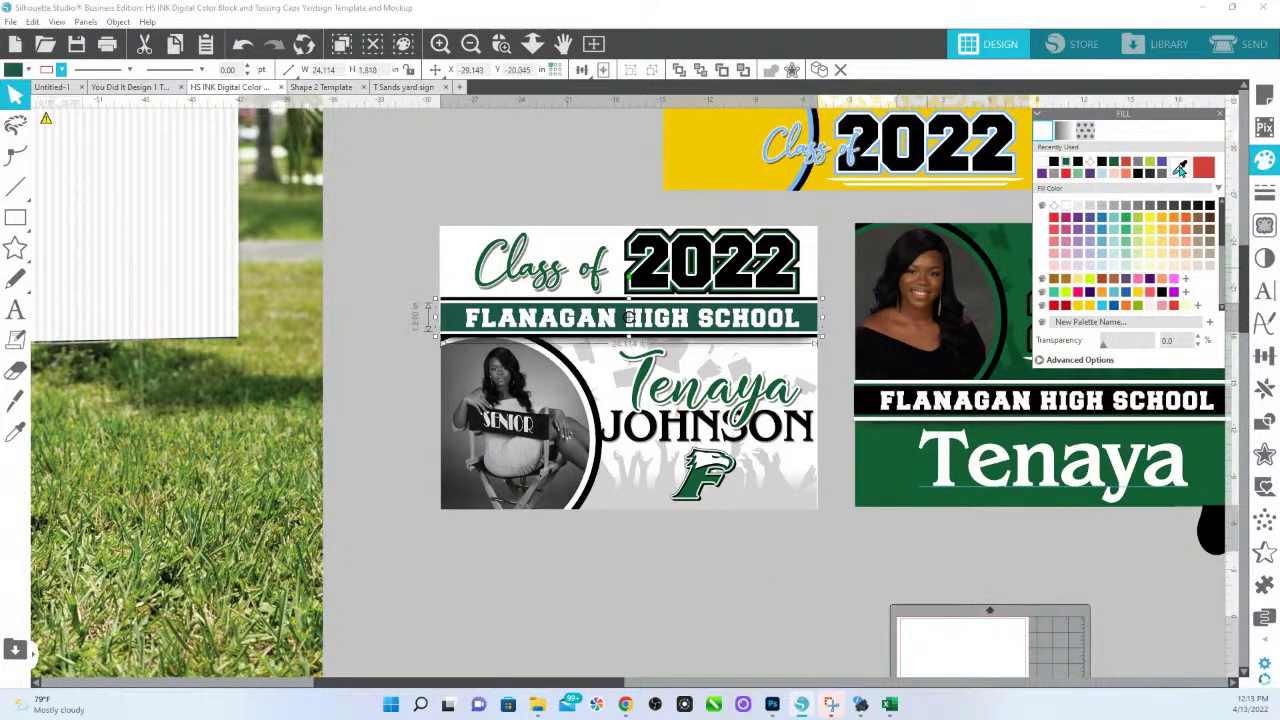
left_click(1115, 165)
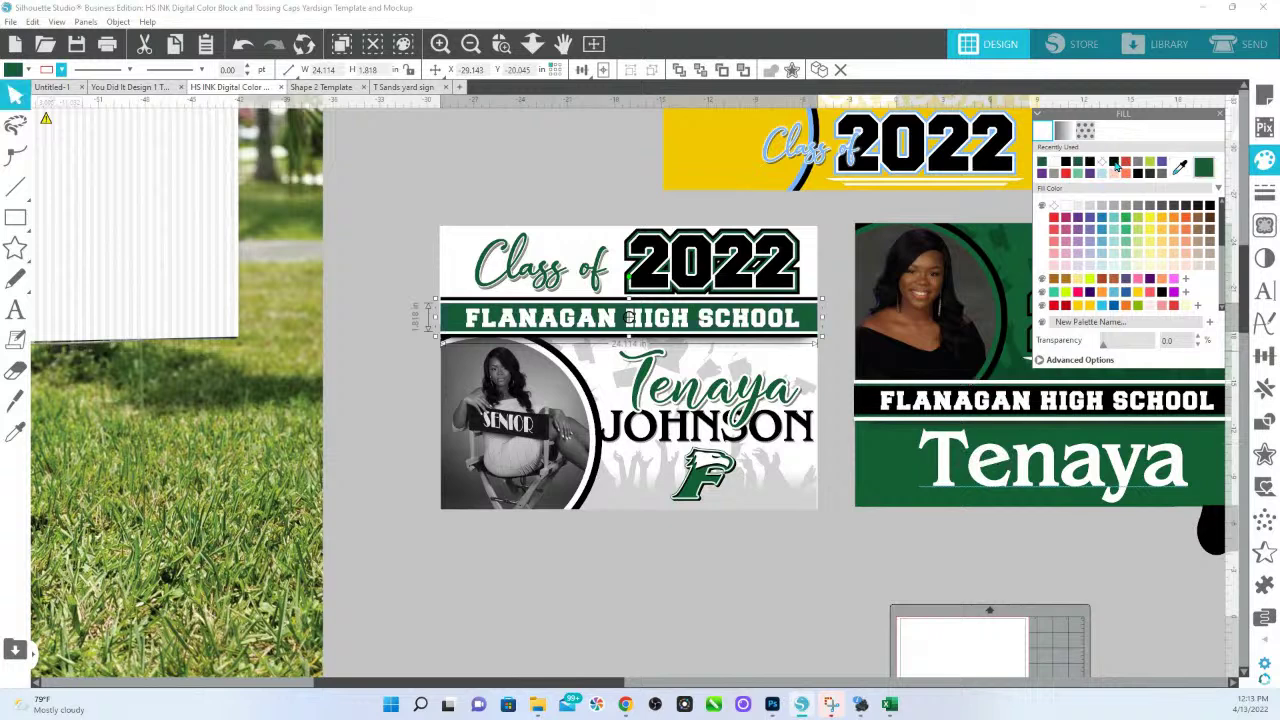
left_click(762, 555)
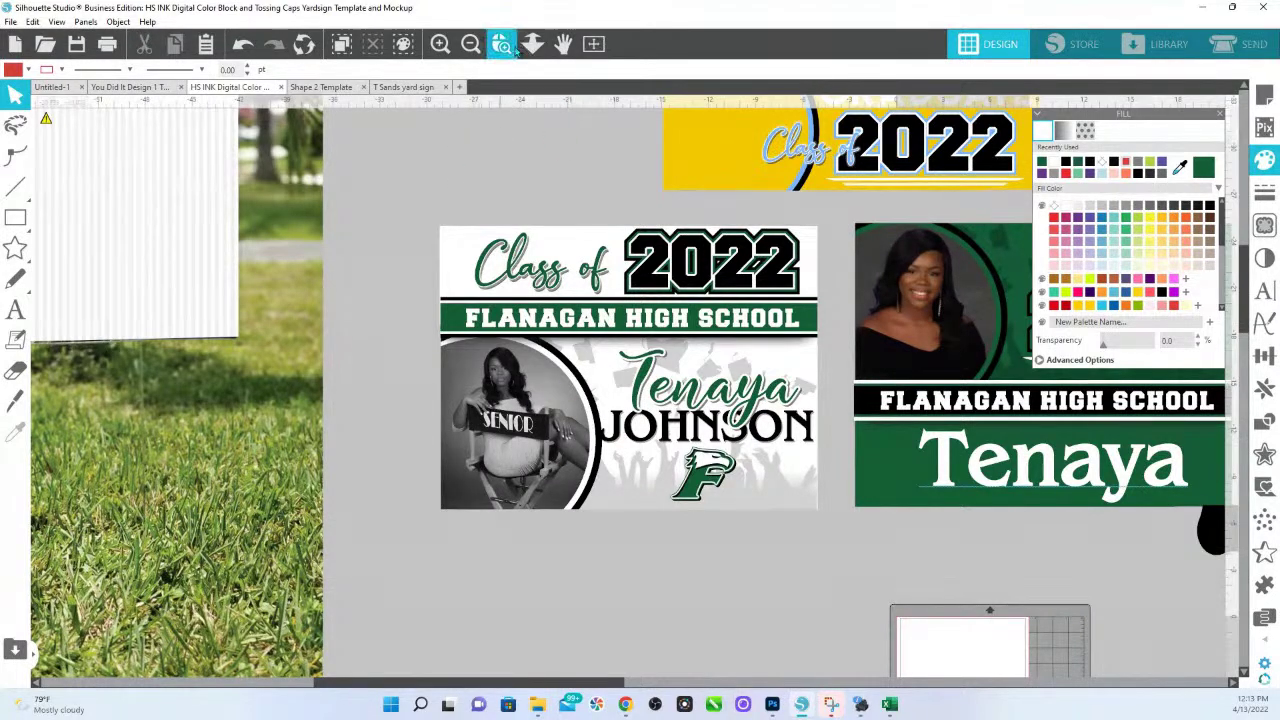
left_click(532, 43)
Zoom out, snip the finished Class of 2022 sign design, and bring up paste options on the canvas.
left_click_drag(500, 185, 493, 280)
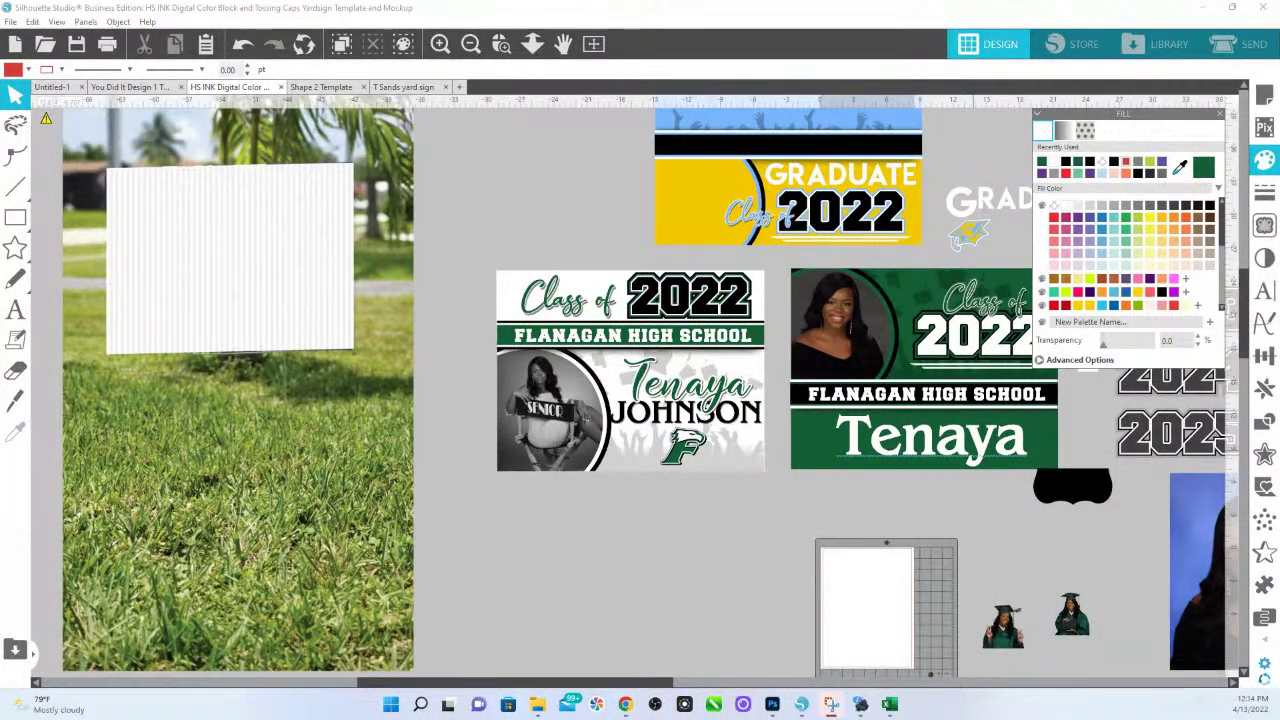
left_click_drag(1244, 250, 910, 135)
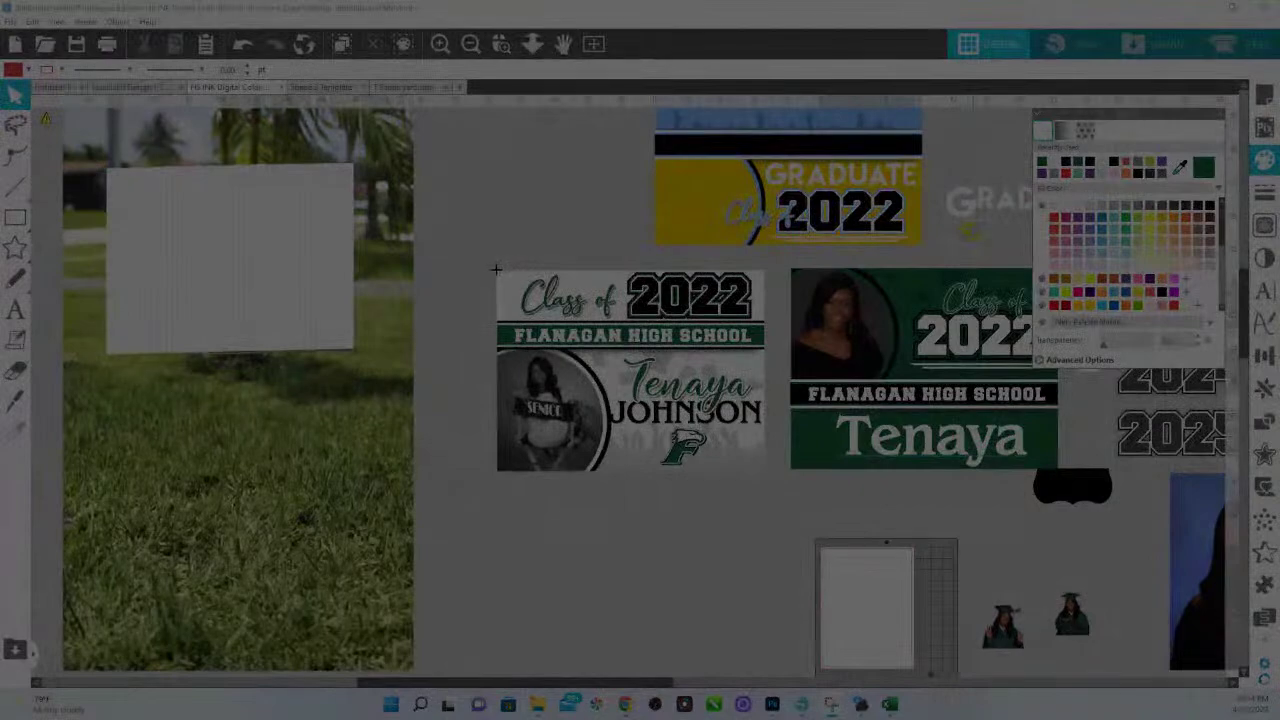
left_click_drag(496, 269, 762, 471)
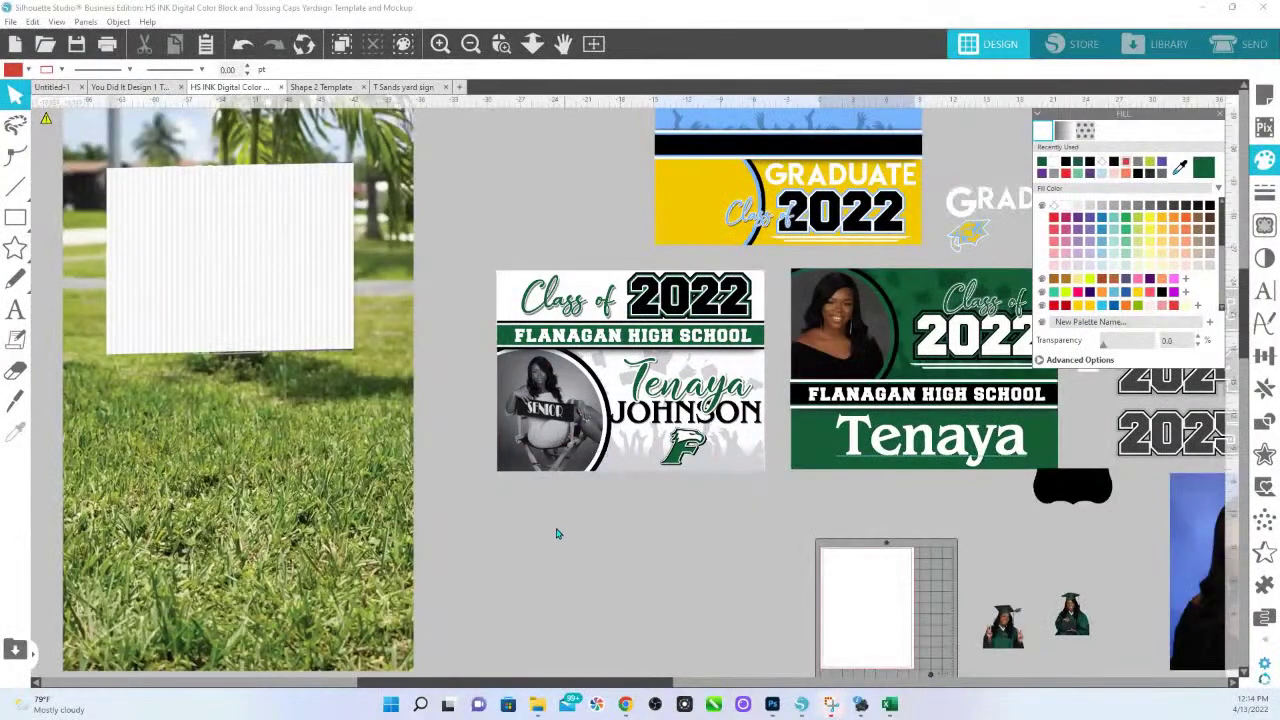
right_click(547, 526)
Paste the sign image, then enlarge and position it to cover the lawn photo's blank board.
left_click(585, 405)
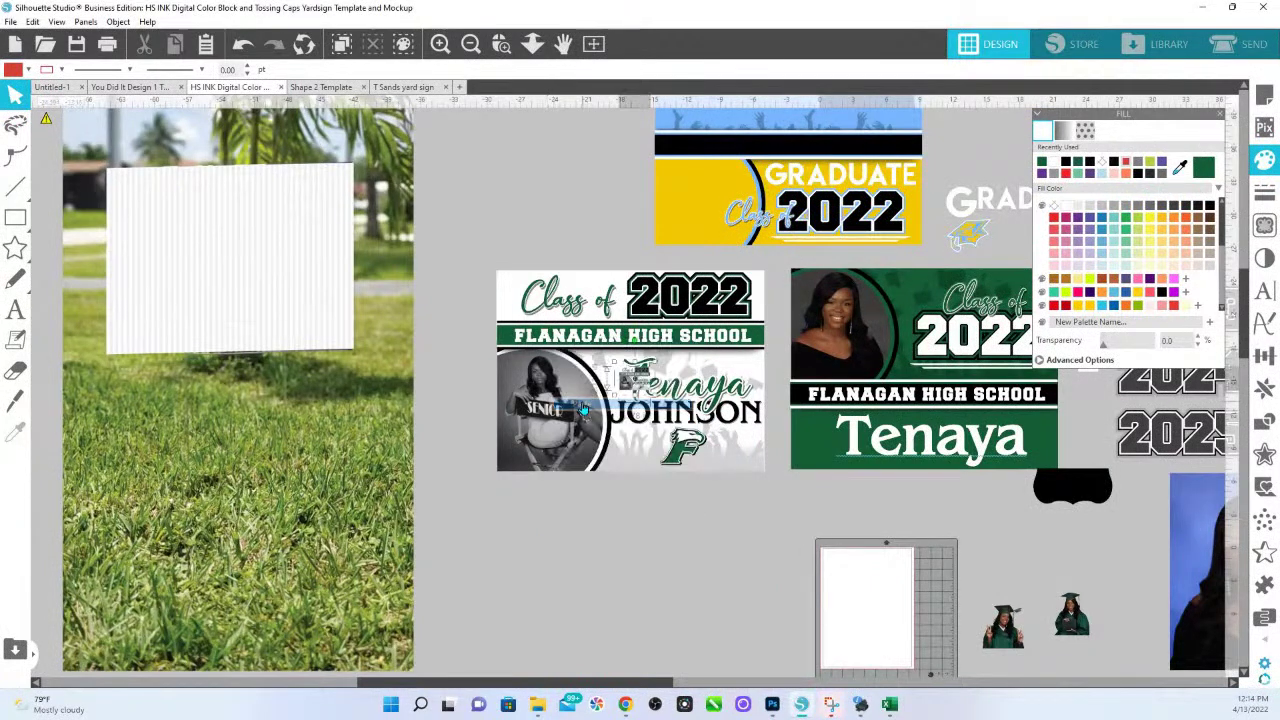
left_click_drag(656, 395, 793, 499)
left_click_drag(691, 409, 372, 344)
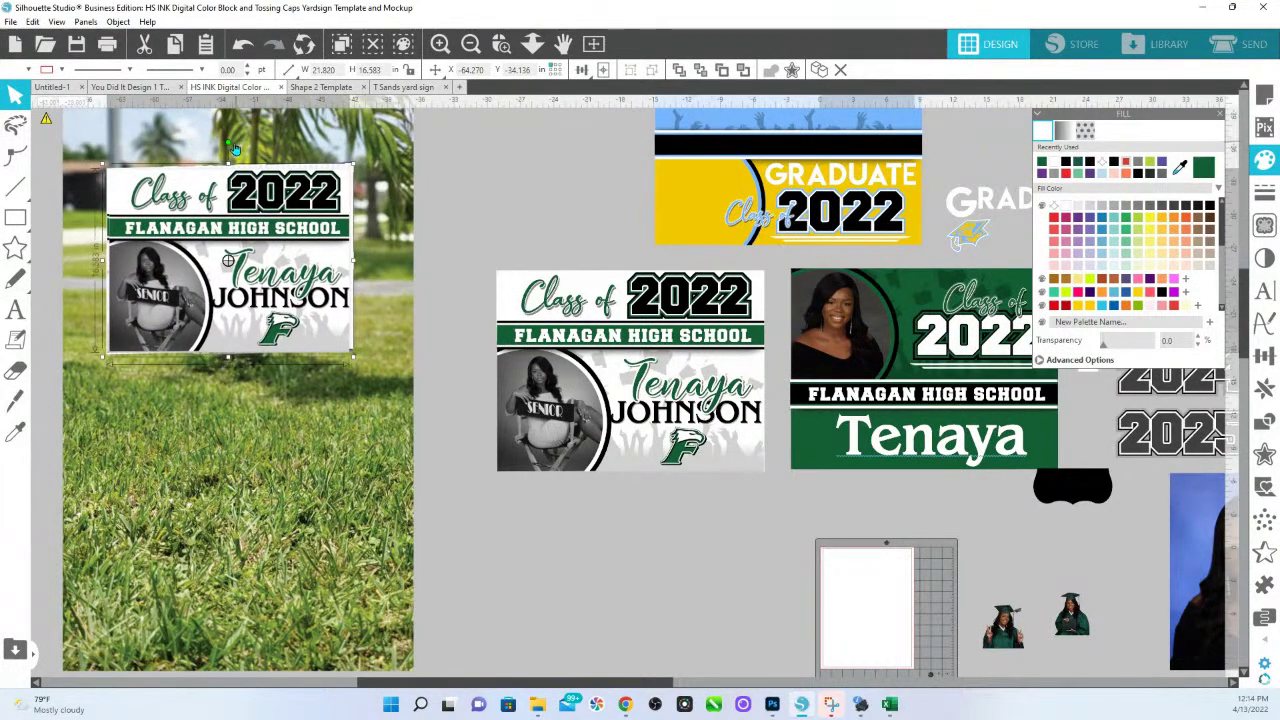
left_click_drag(252, 234, 250, 236)
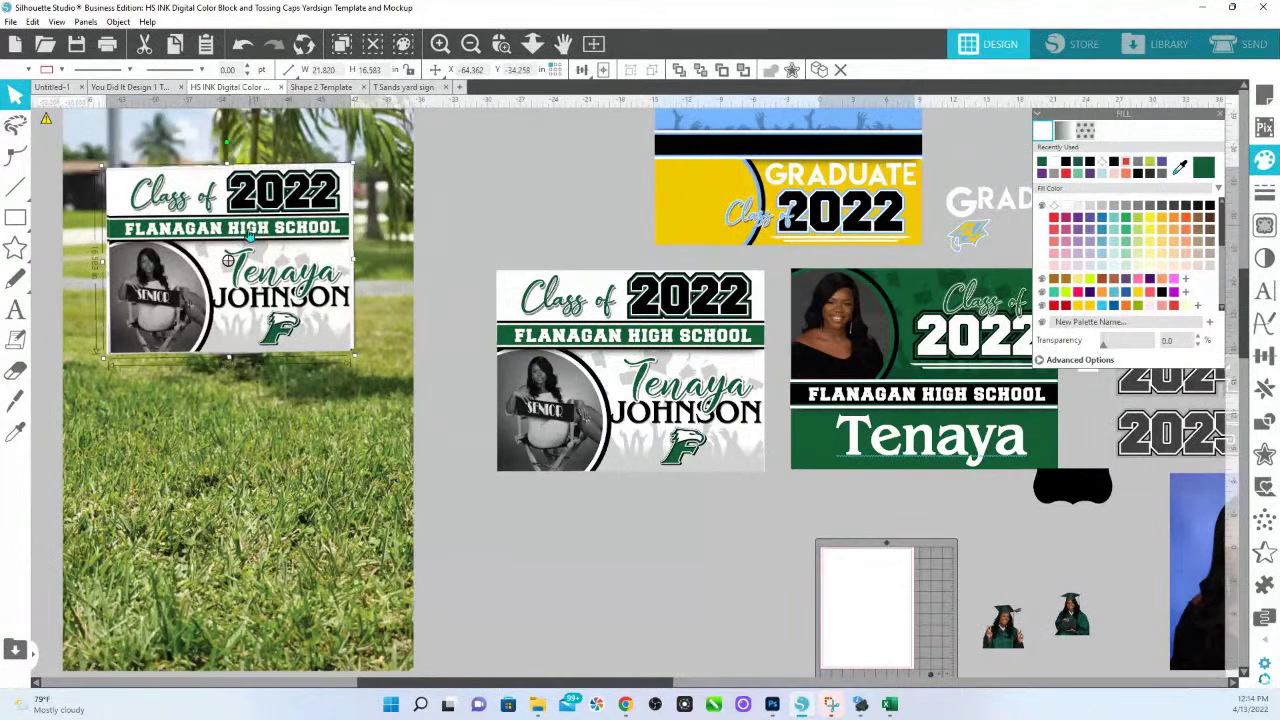
left_click_drag(352, 163, 358, 160)
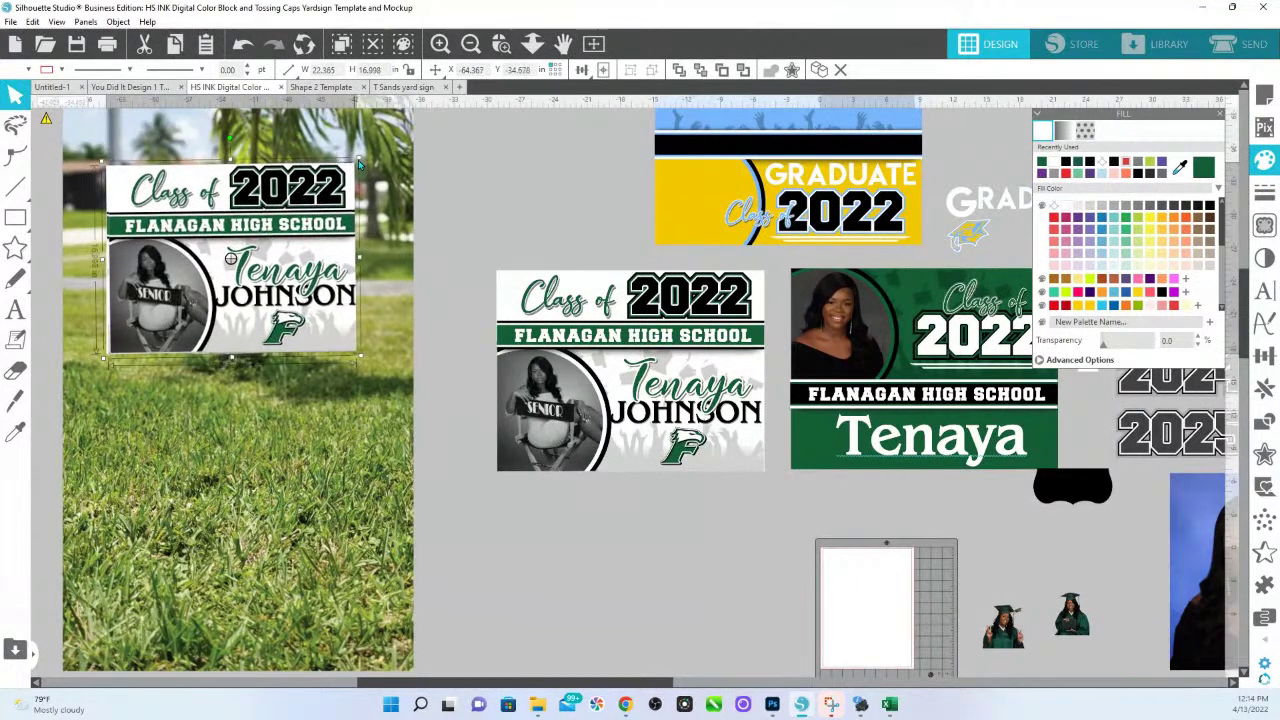
left_click_drag(285, 245, 283, 243)
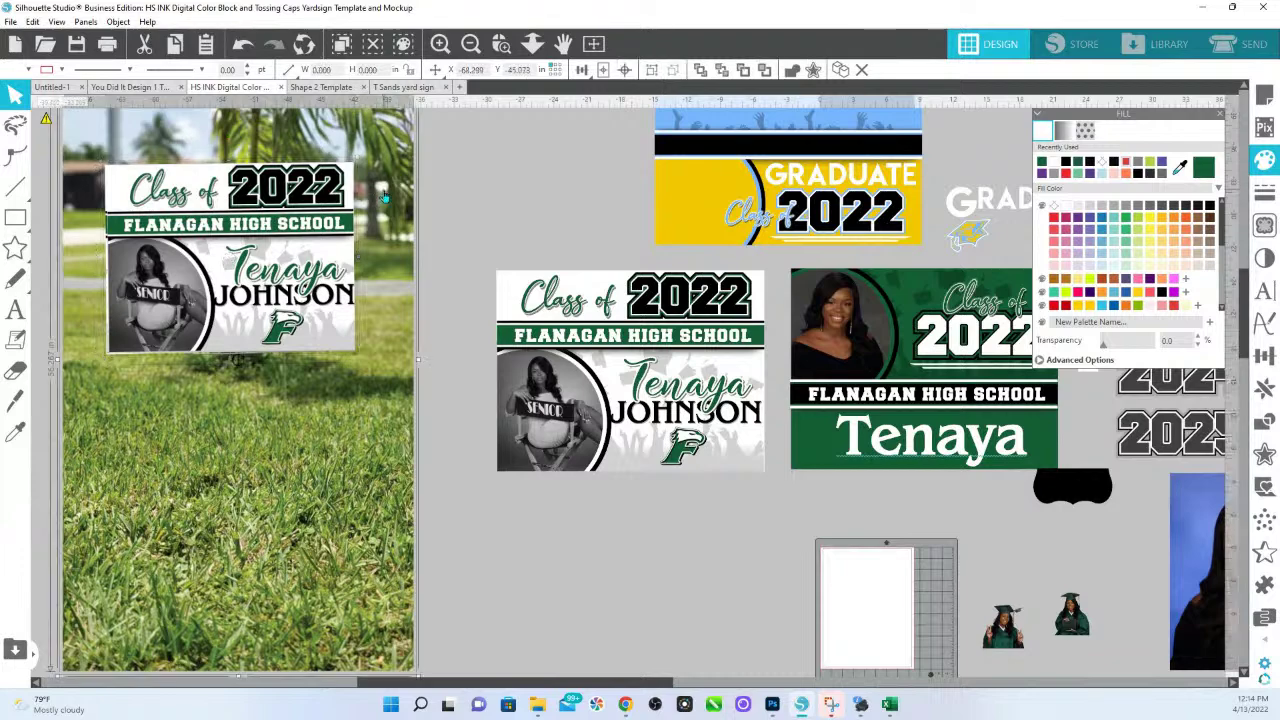
Send the sign image behind the board's corrugated texture and fit the whole page in view.
right_click(383, 197)
left_click(432, 469)
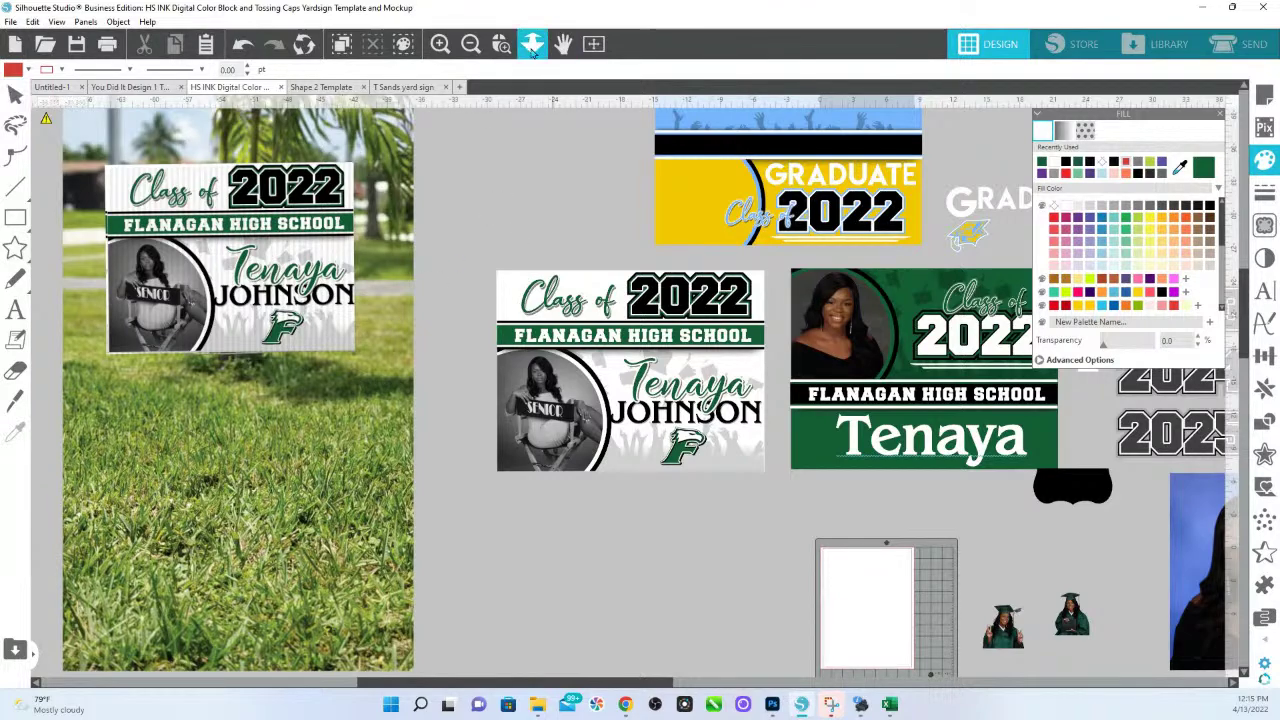
left_click(532, 43)
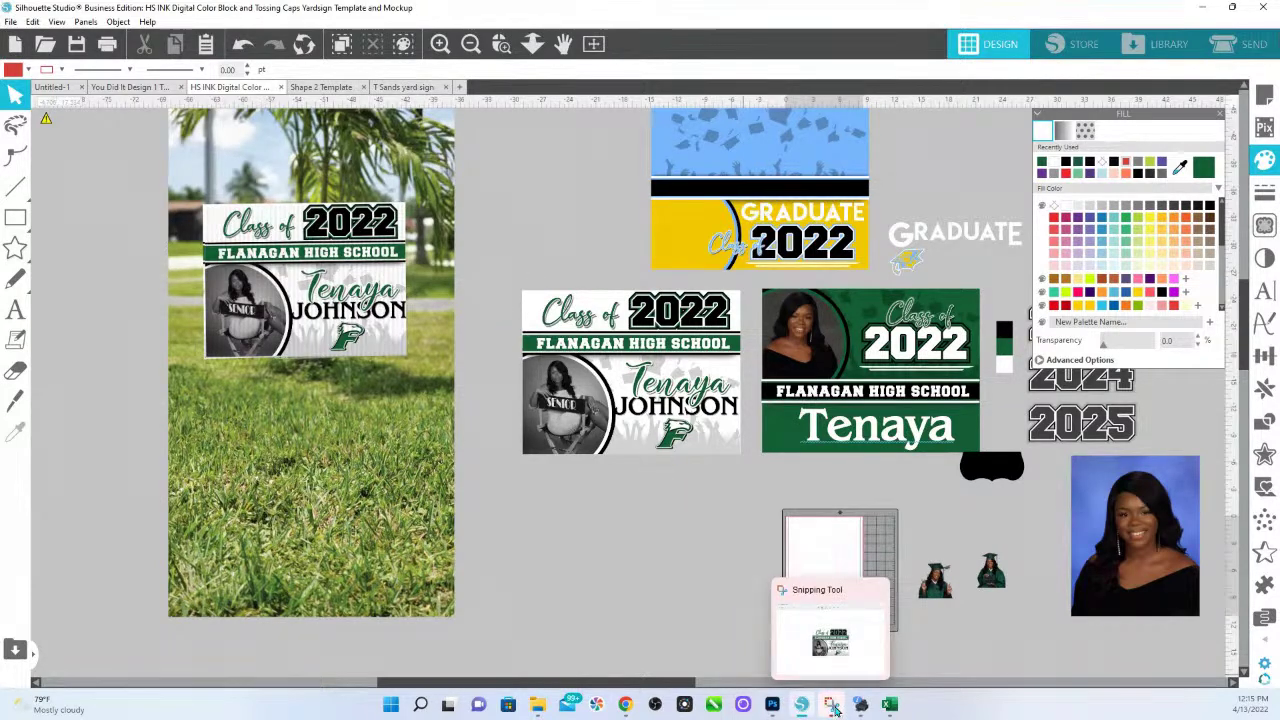
In Snipping Tool, capture a new snip of the lawn mockup showing the yard sign.
left_click(831, 706)
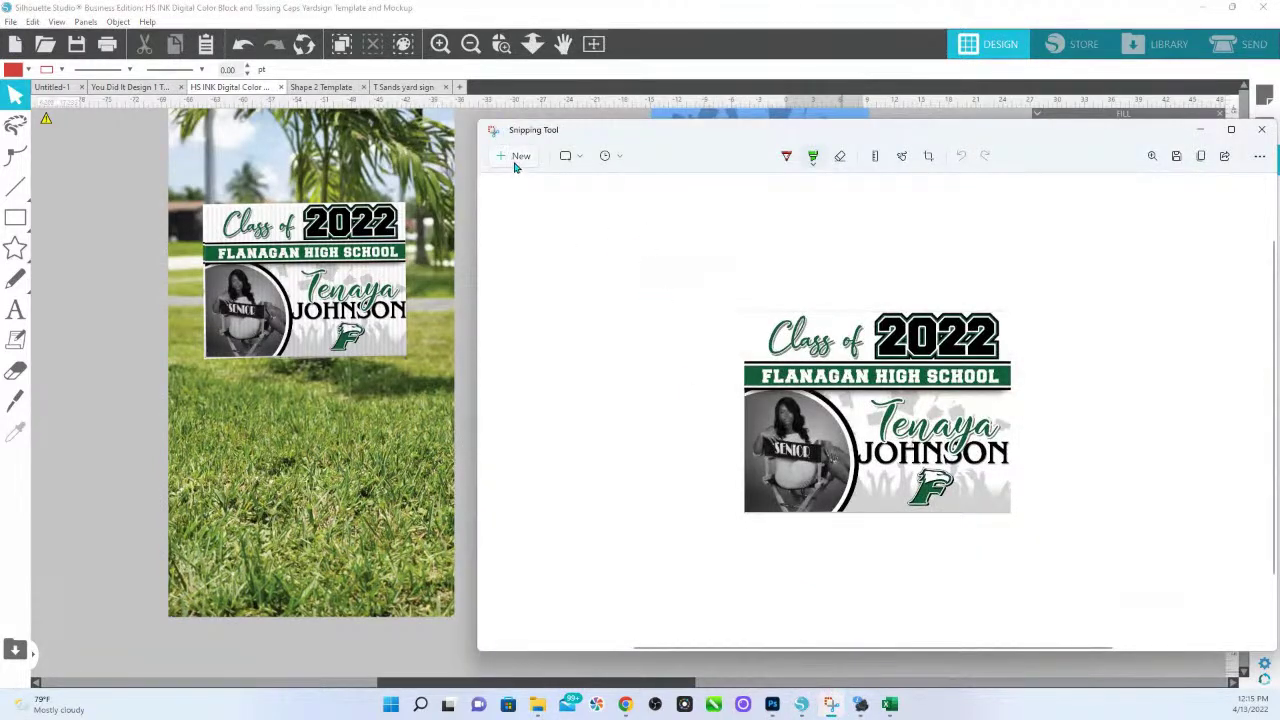
left_click(516, 158)
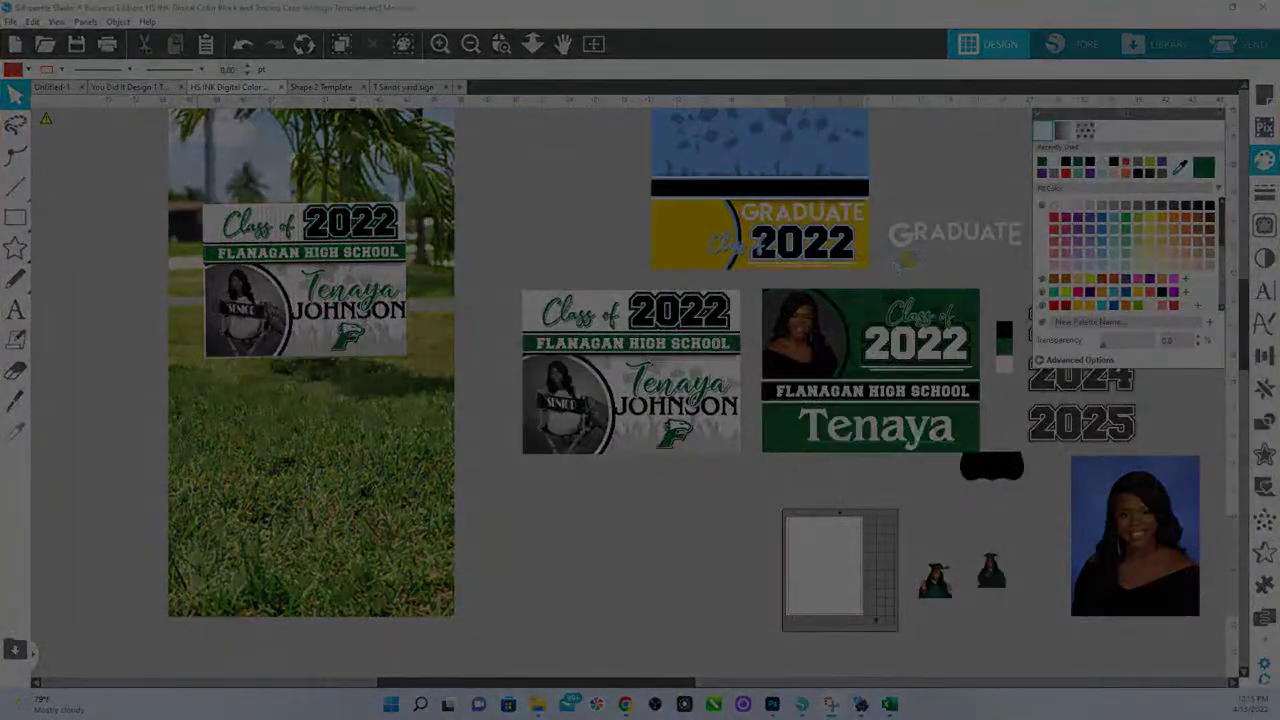
left_click_drag(170, 407, 449, 114)
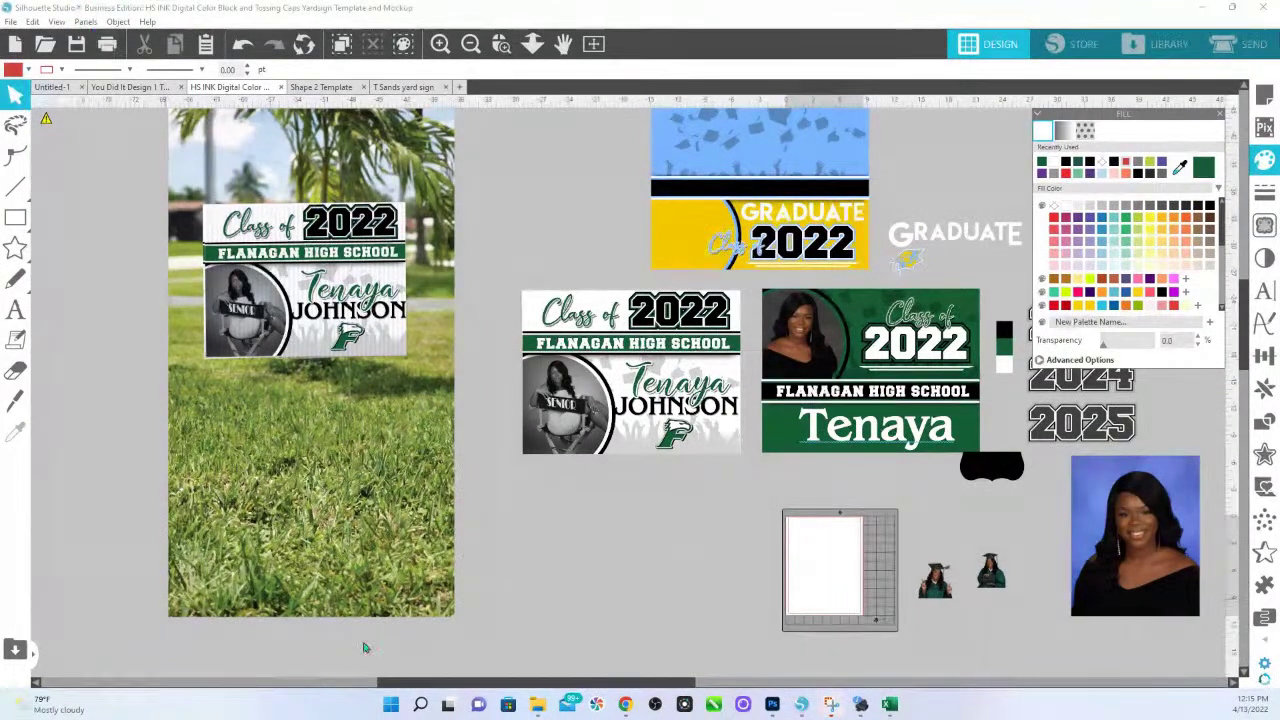
left_click(833, 706)
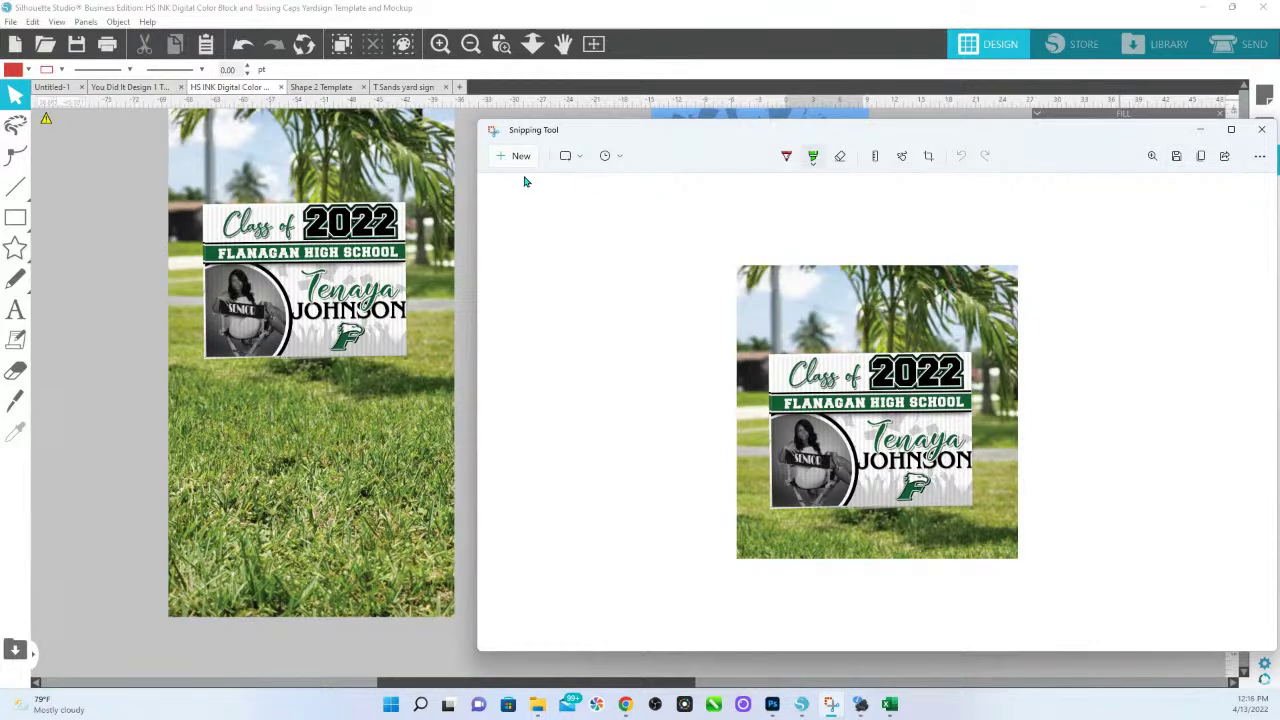
Switch back to Silhouette Studio, then return to the captured mockup snip.
mouse_move(833, 706)
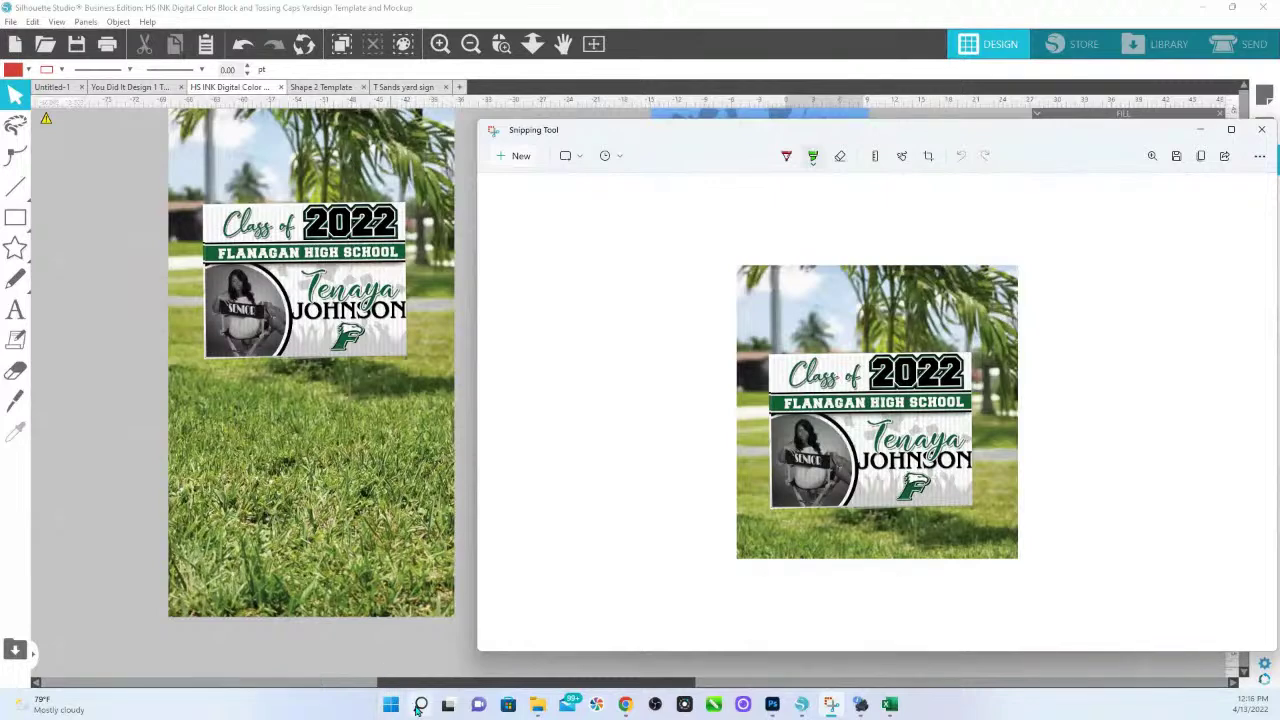
mouse_move(418, 707)
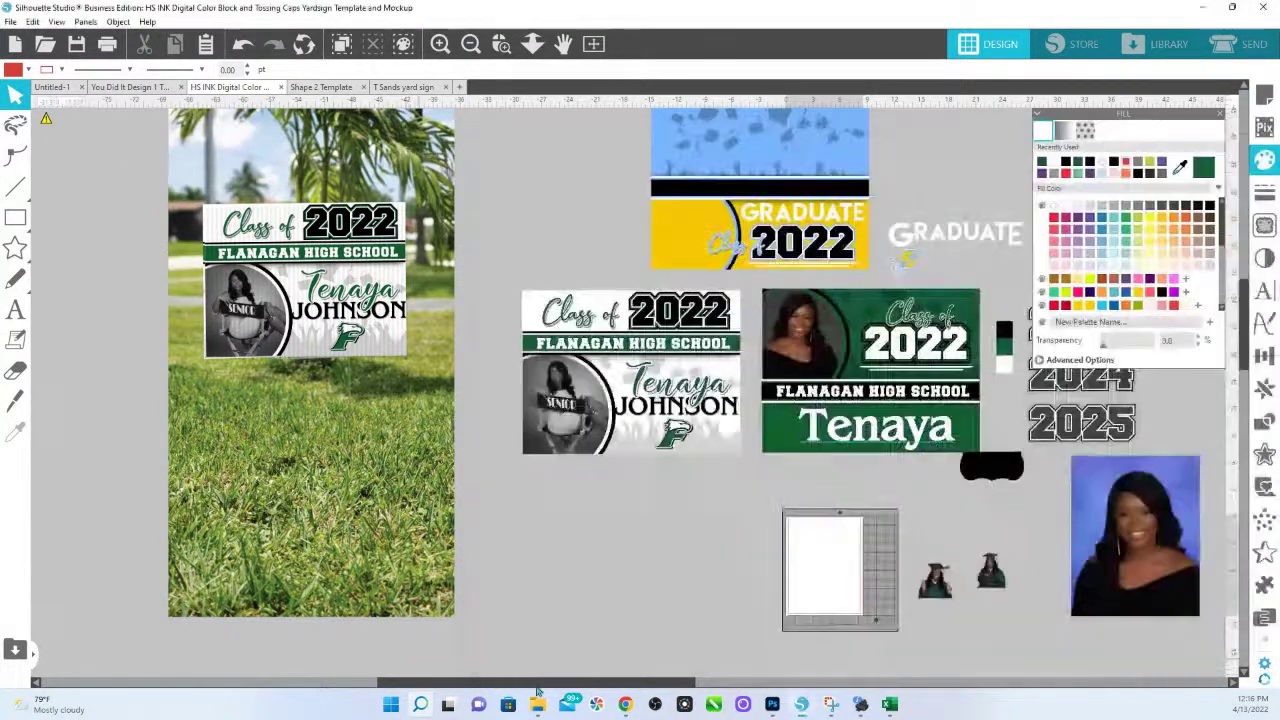
left_click(413, 666)
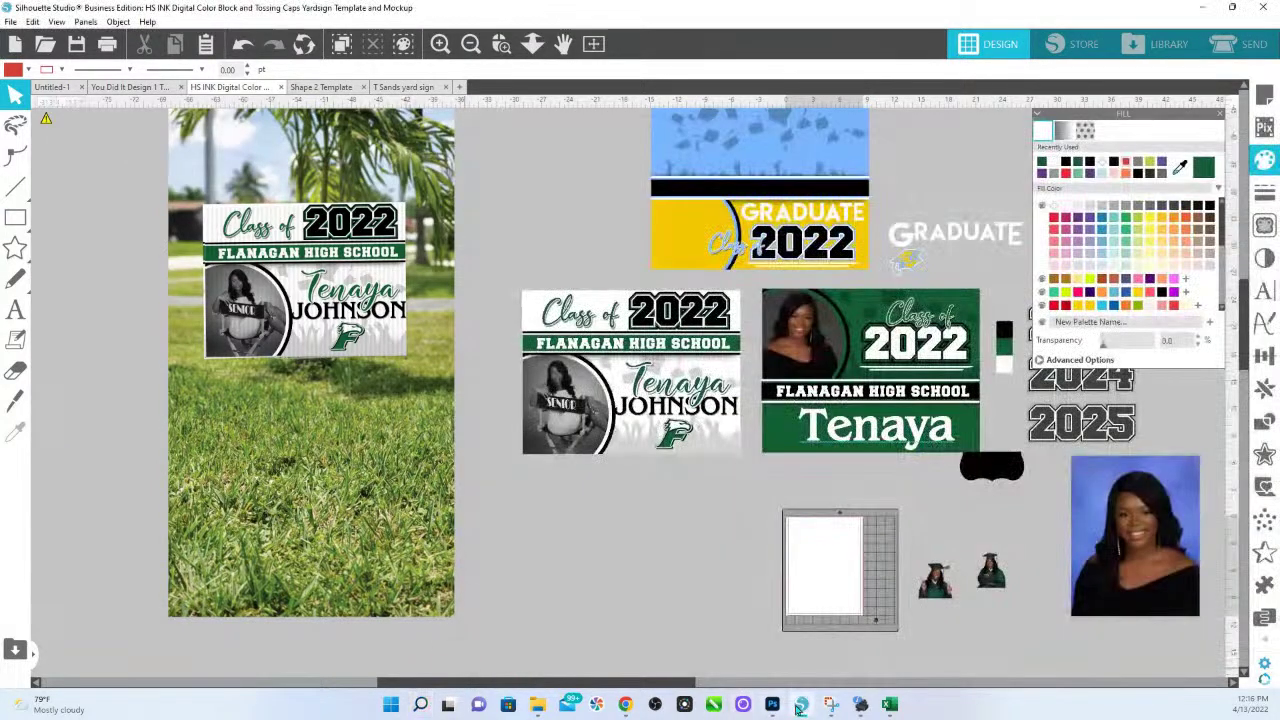
left_click(828, 706)
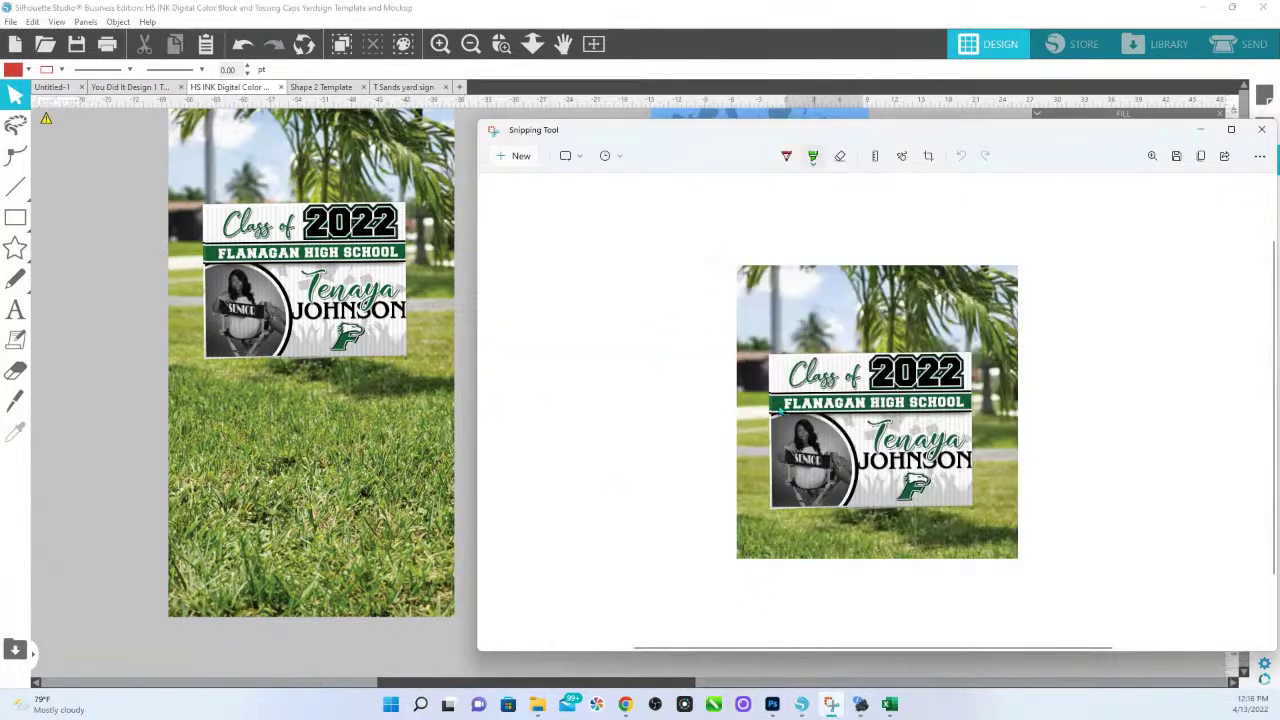
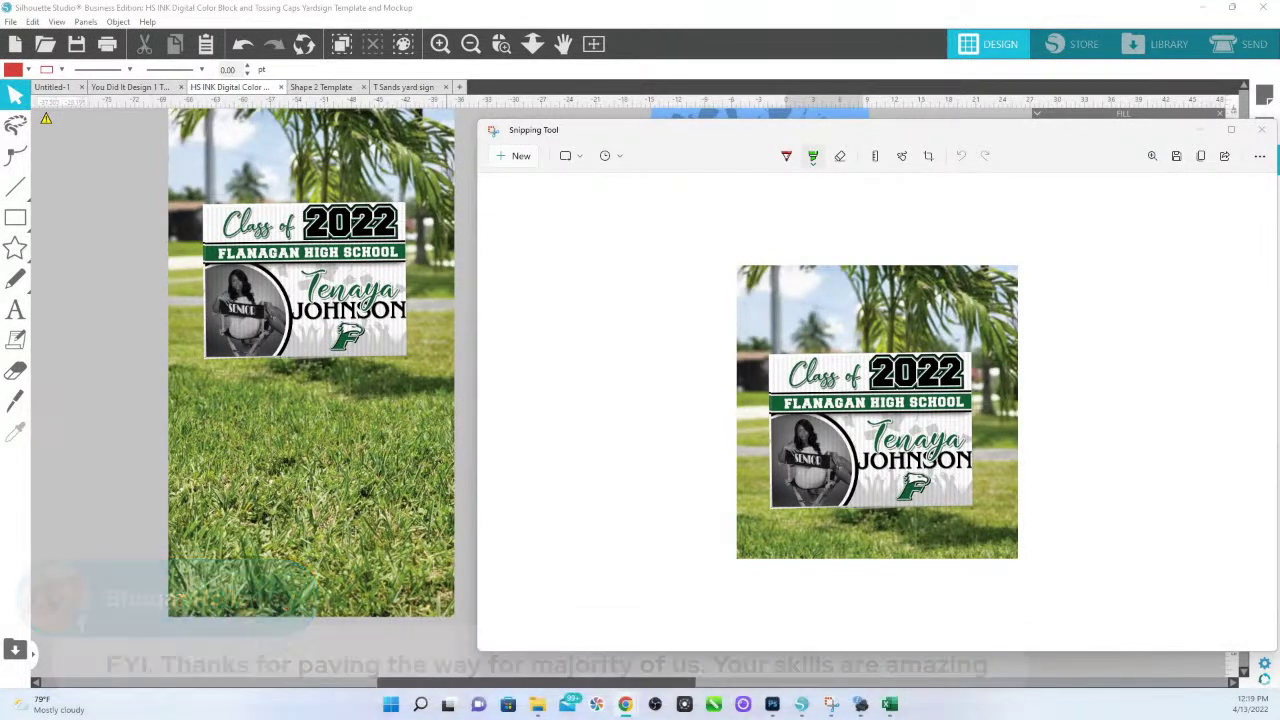
Close the Snipping Tool capture and pan the canvas to the sign drafts.
left_click(467, 169)
left_click_drag(987, 410, 885, 355)
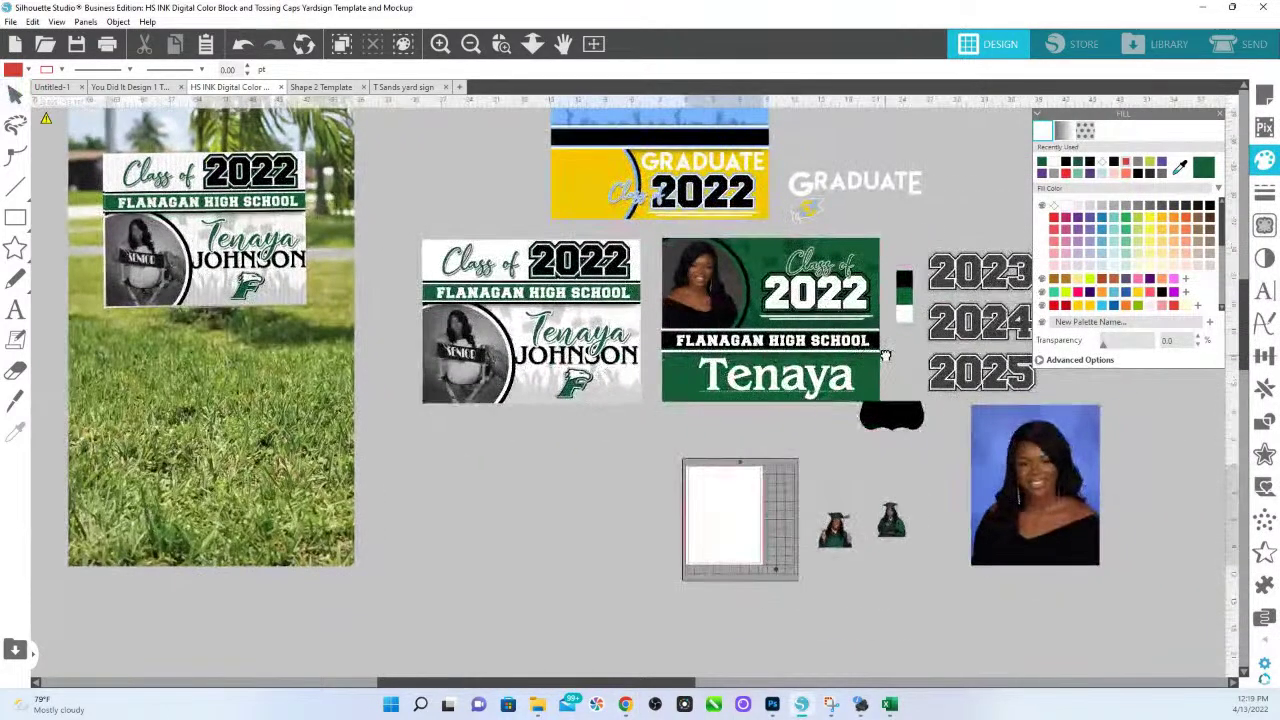
Zoom in on the graduate photos and scale the peace-sign photo to 11.496 × 7.680 in.
left_click(835, 530)
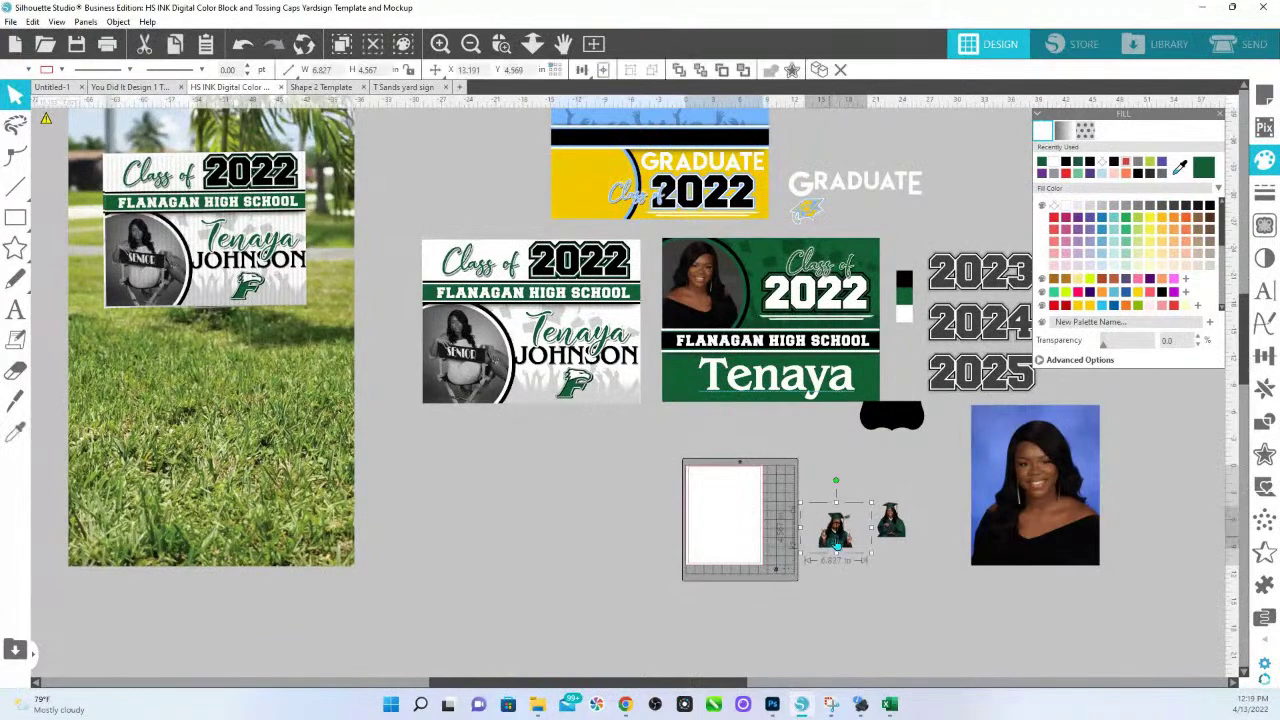
left_click(500, 43)
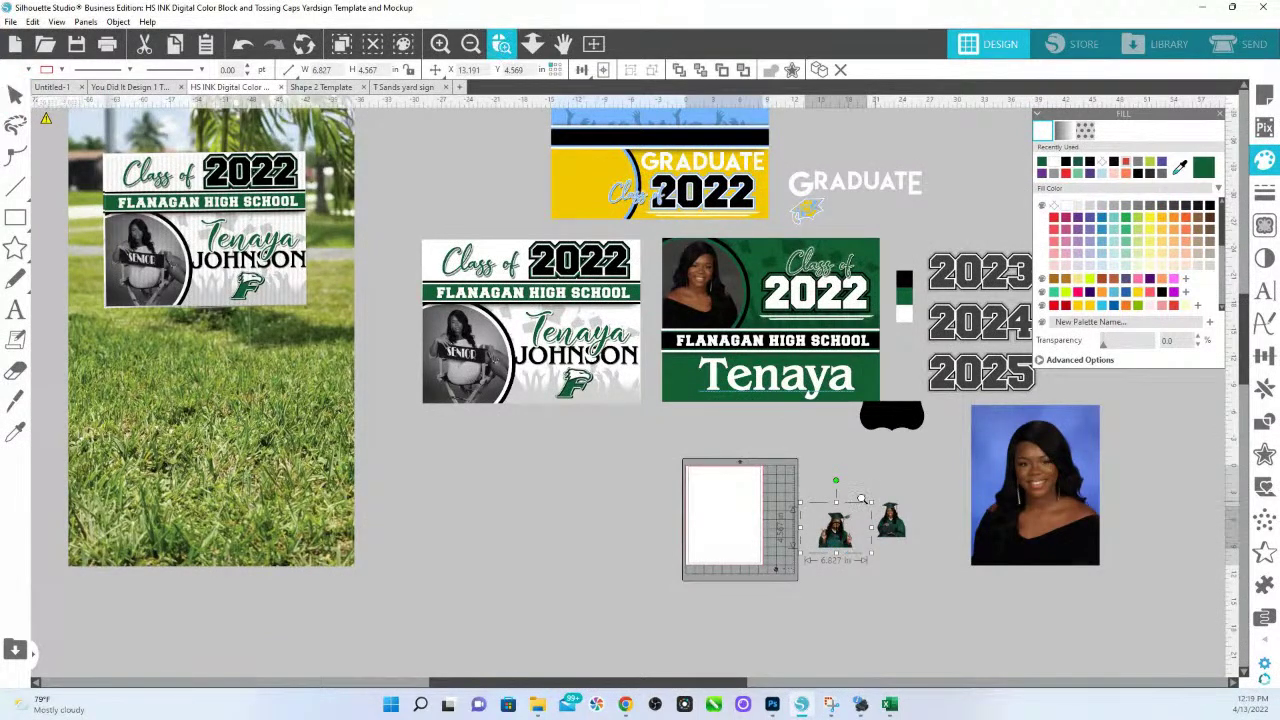
left_click_drag(786, 500, 883, 597)
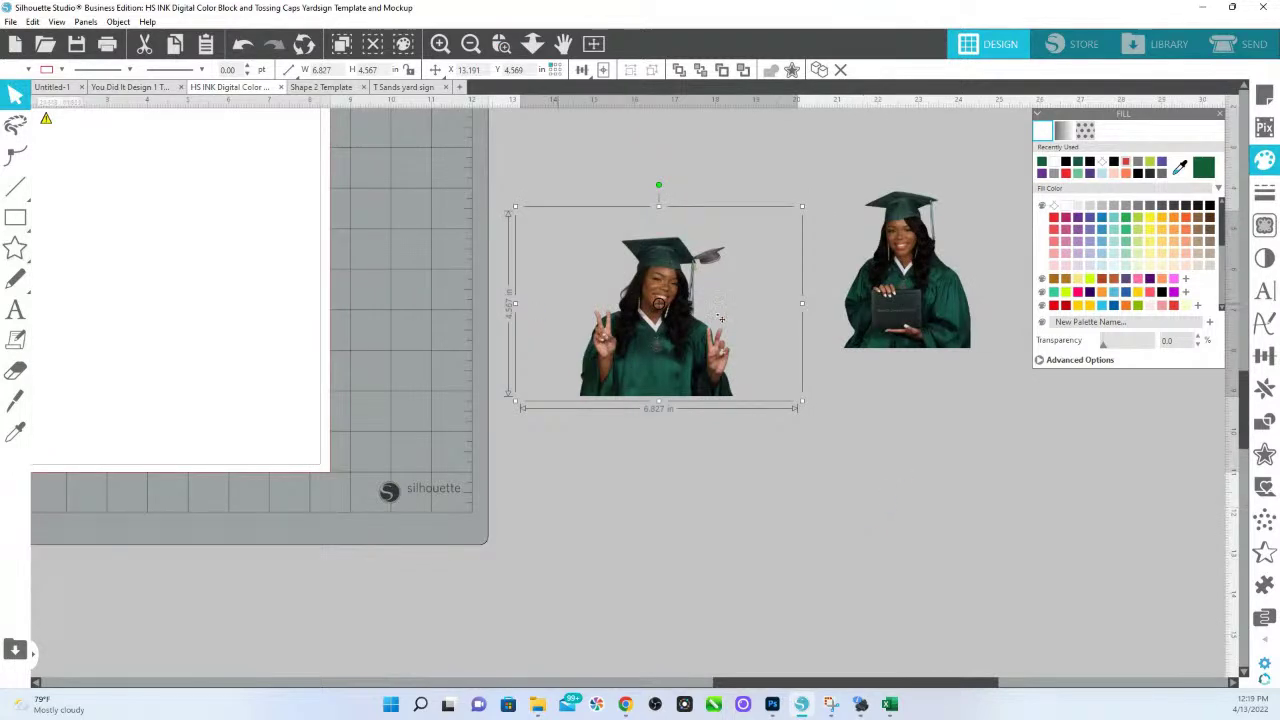
left_click_drag(674, 356, 633, 440)
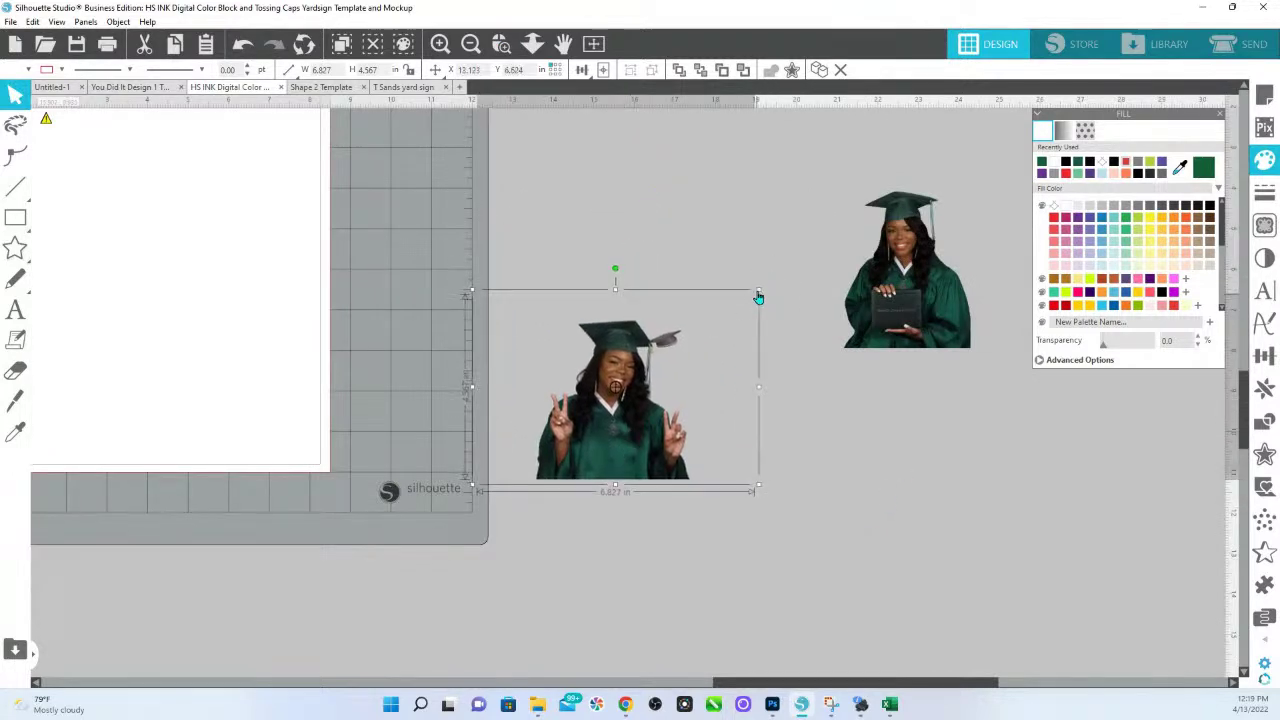
left_click_drag(905, 270, 1065, 270)
left_click_drag(626, 407, 678, 395)
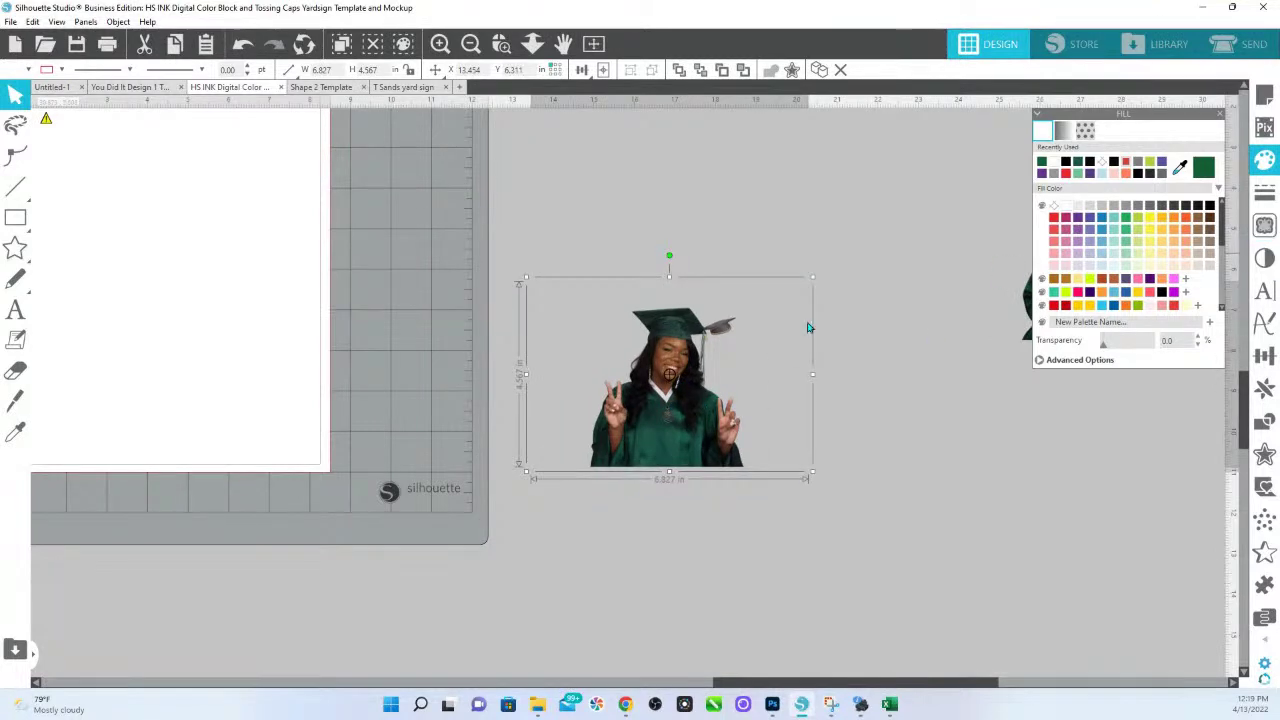
left_click_drag(812, 278, 1002, 150)
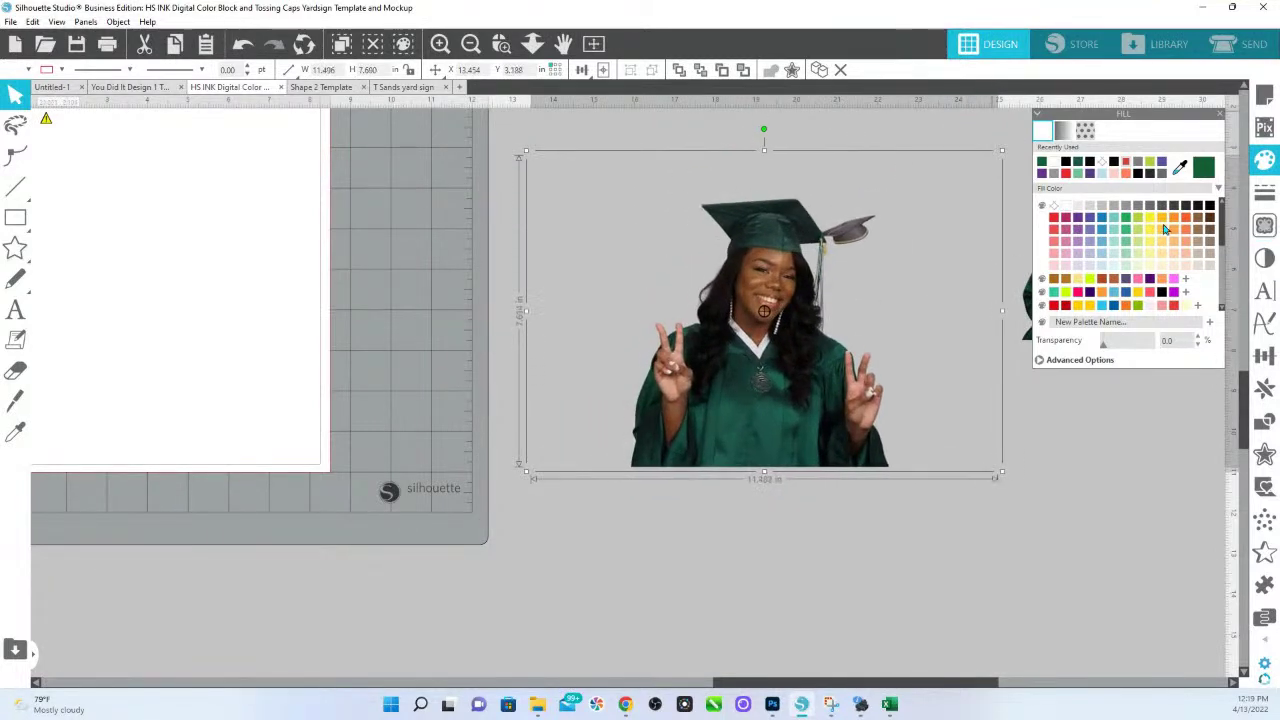
left_click(1265, 225)
Mark the whole peace-sign photo as the trace area and Trace and Detach at threshold 100.
left_click(1138, 170)
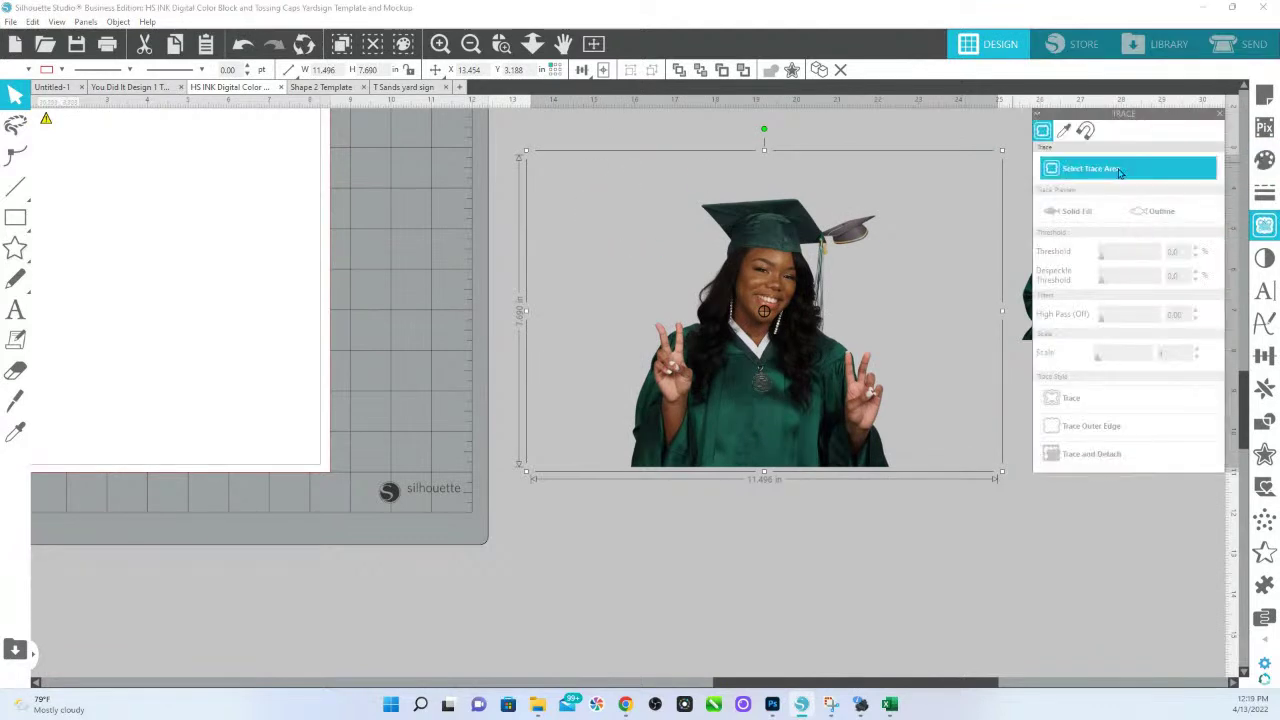
left_click_drag(456, 154, 975, 545)
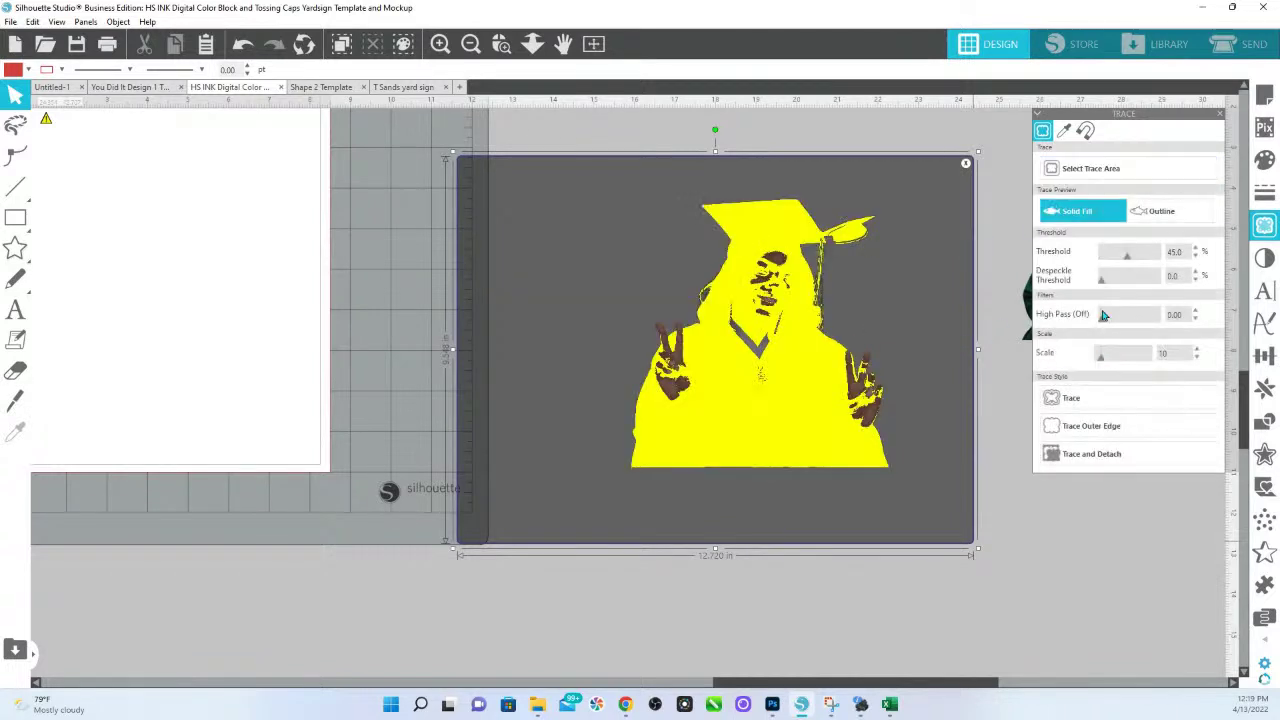
left_click_drag(1126, 260, 1165, 263)
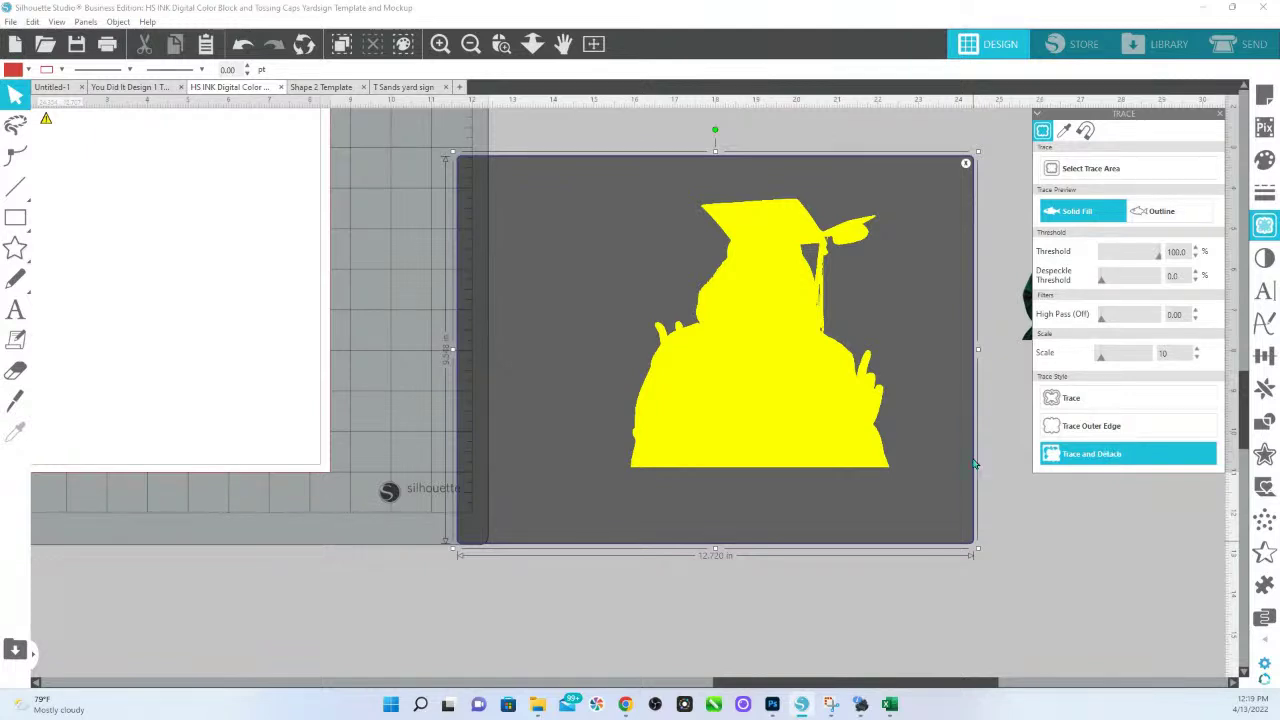
left_click(1088, 460)
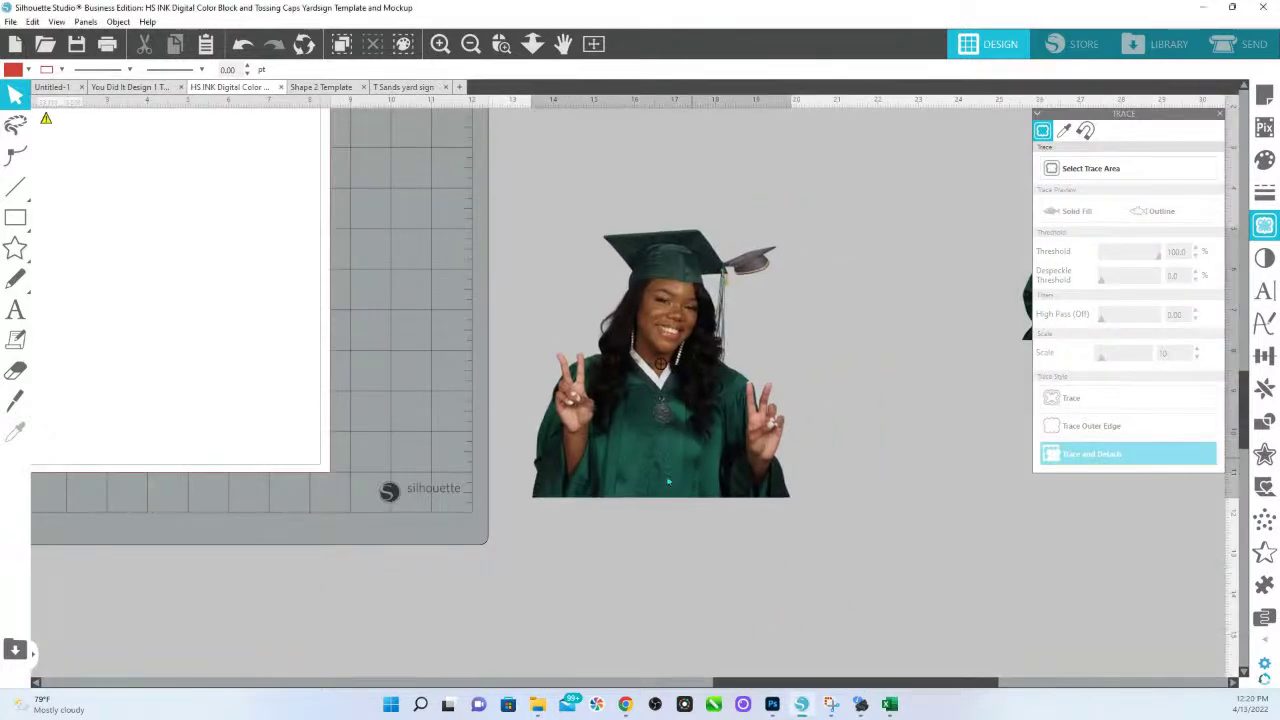
Delete the tossed cap's points from the traced graduate outline.
double_click(662, 440)
left_click_drag(779, 318, 692, 236)
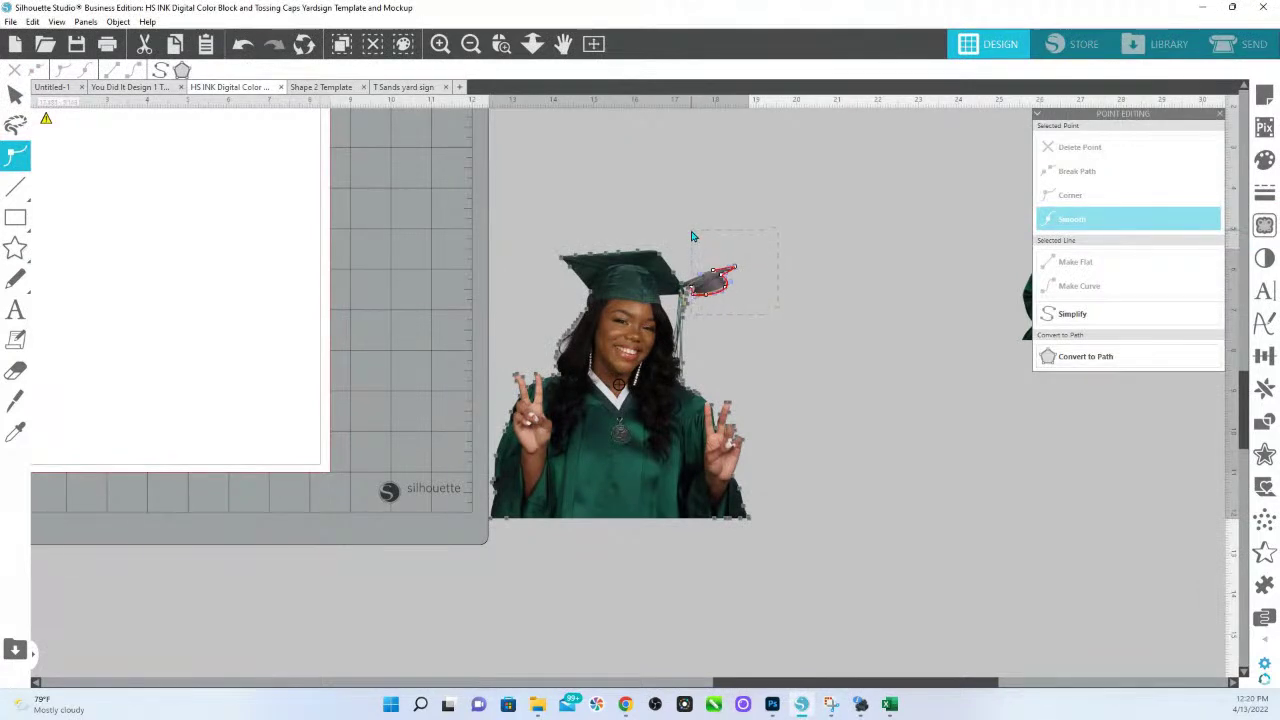
key("Delete")
Reshape and delete tassel points to remove the bulge beside the cap's tassel.
left_click(501, 43)
left_click_drag(650, 240, 772, 349)
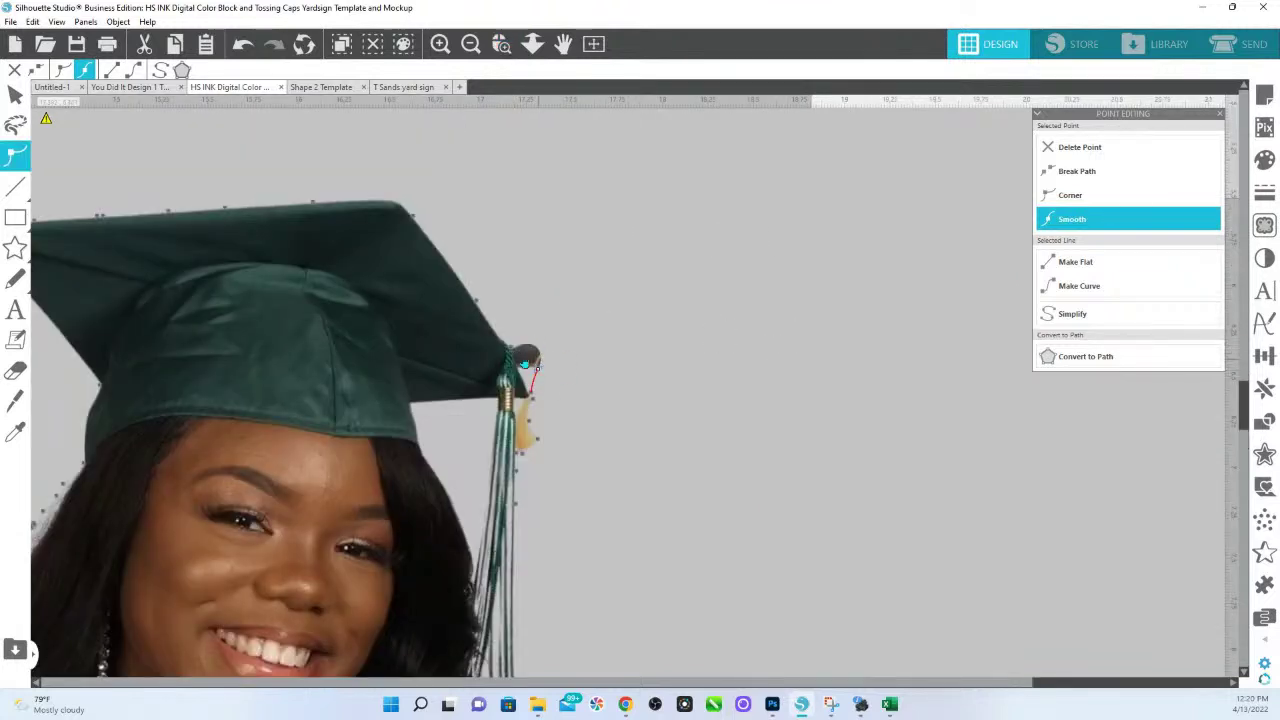
left_click_drag(538, 368, 515, 370)
left_click(550, 338)
left_click_drag(548, 345, 515, 362)
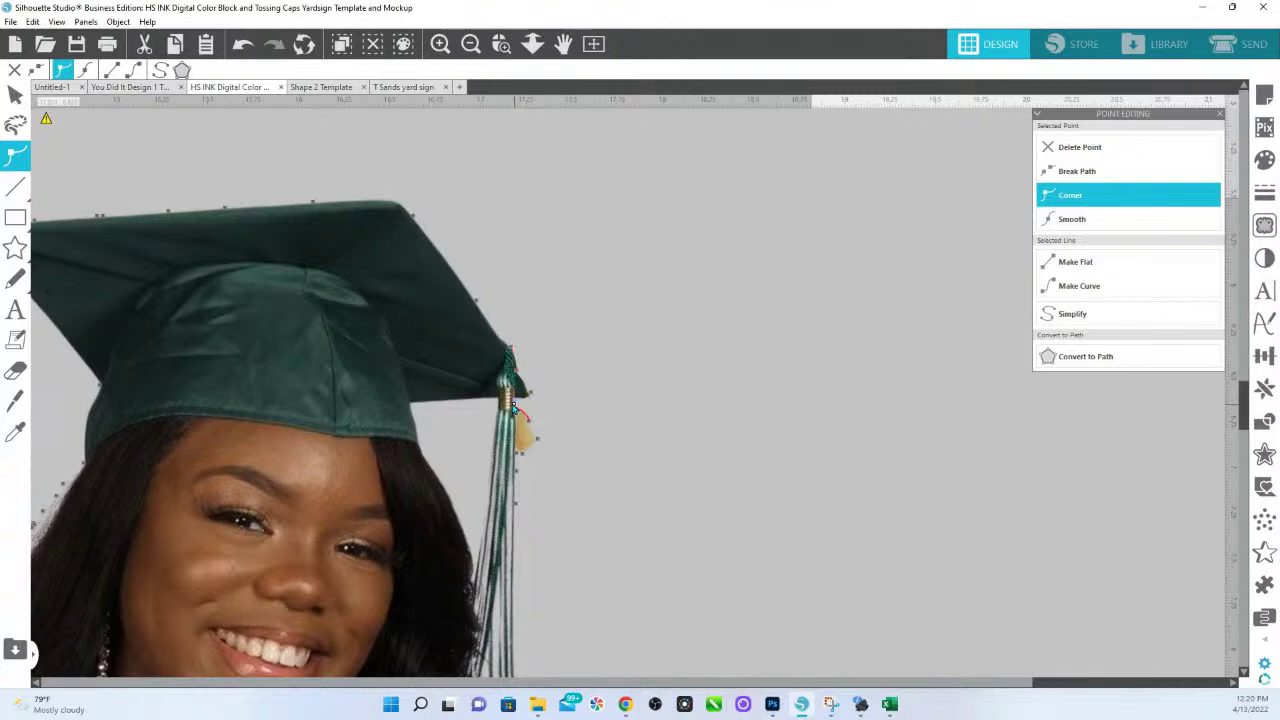
left_click(512, 405)
left_click(533, 397)
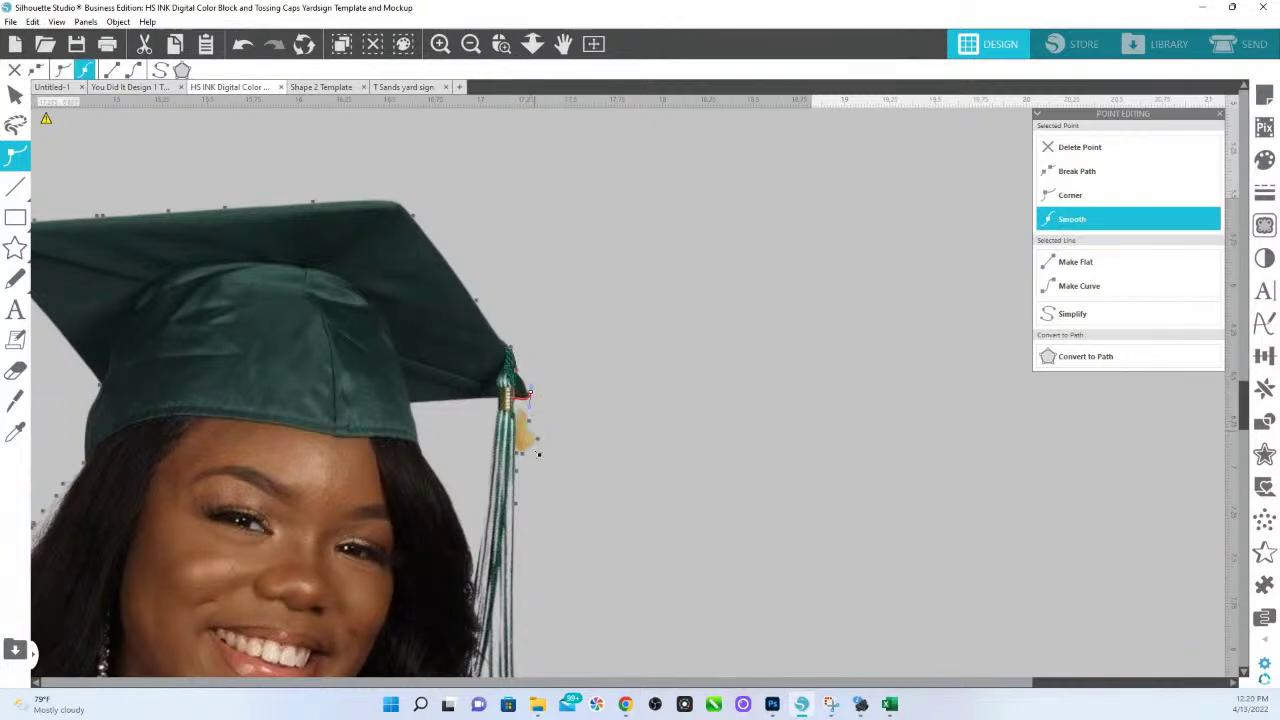
left_click(522, 420)
left_click(1076, 150)
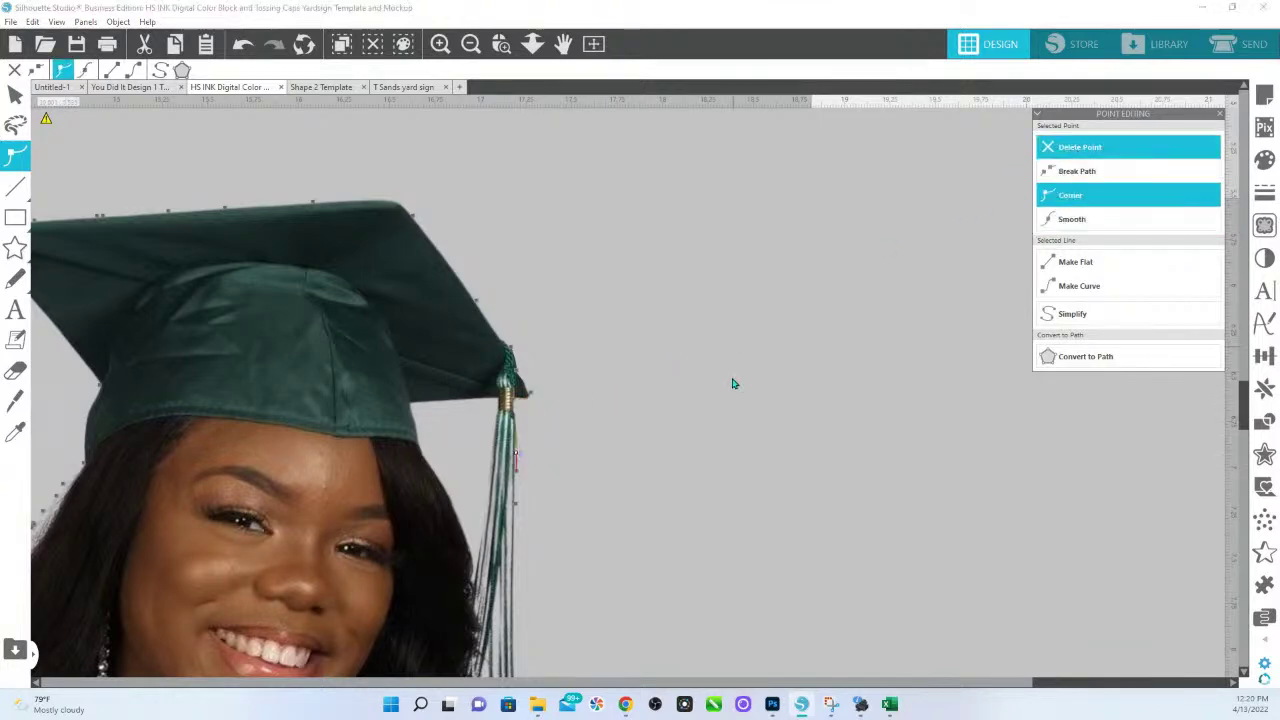
left_click(532, 43)
left_click_drag(557, 477, 547, 134)
scroll(535, 208, "up", 2)
left_click(525, 47)
left_click(525, 47)
left_click_drag(523, 358, 520, 298)
Move the graduate cutout onto the lower-left edge of the yellow GRADUATE 2022 sign.
left_click_drag(471, 406, 475, 334)
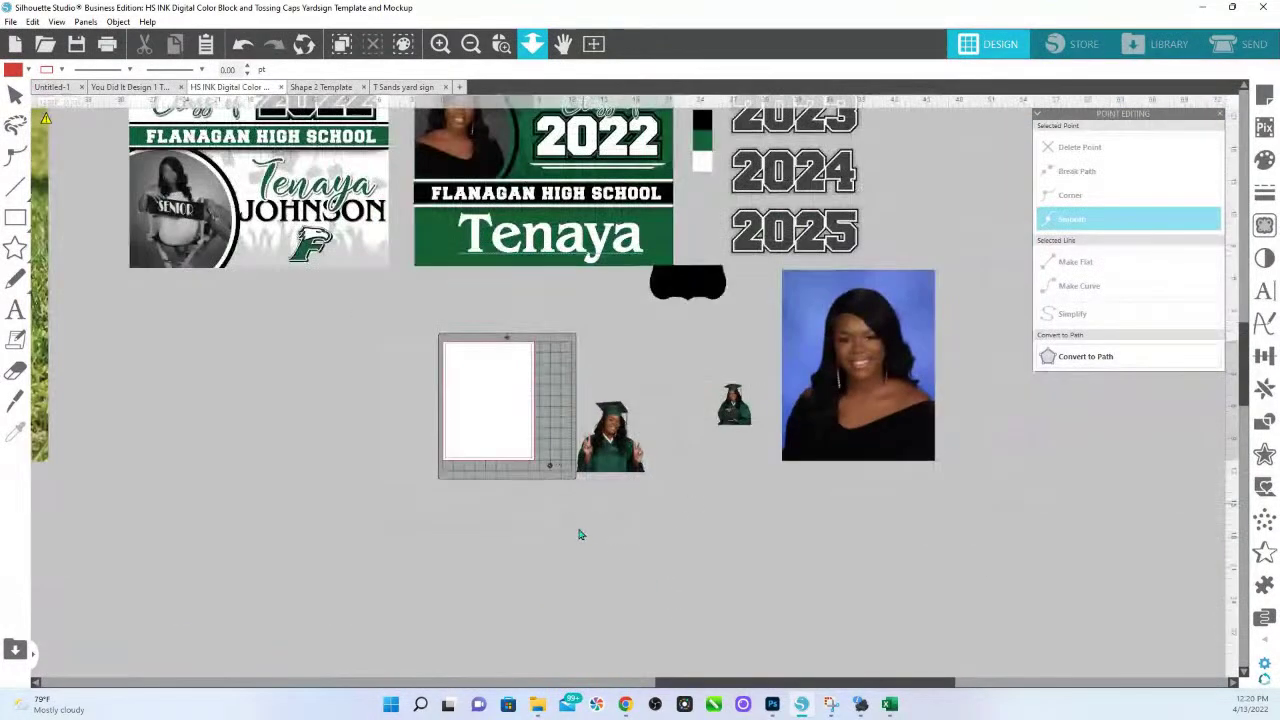
scroll(595, 575, "down", 1)
left_click_drag(531, 494, 690, 683)
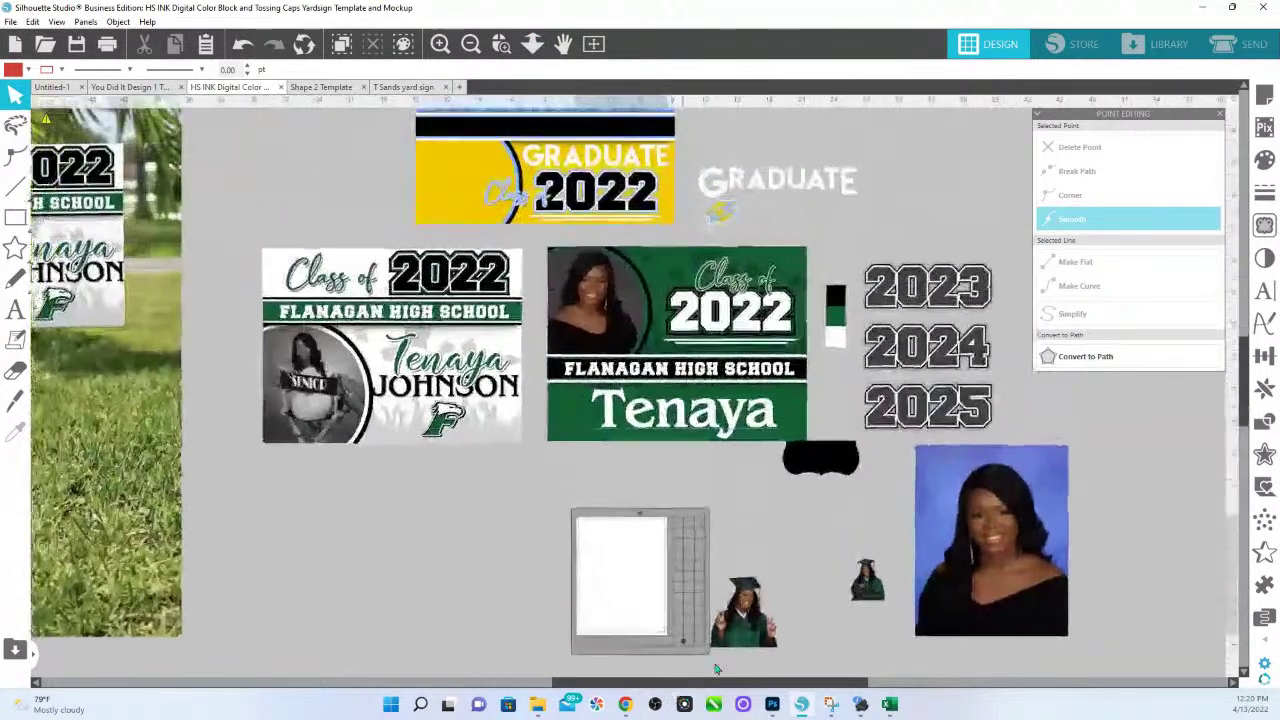
left_click_drag(744, 615, 481, 153)
left_click_drag(465, 231, 654, 495)
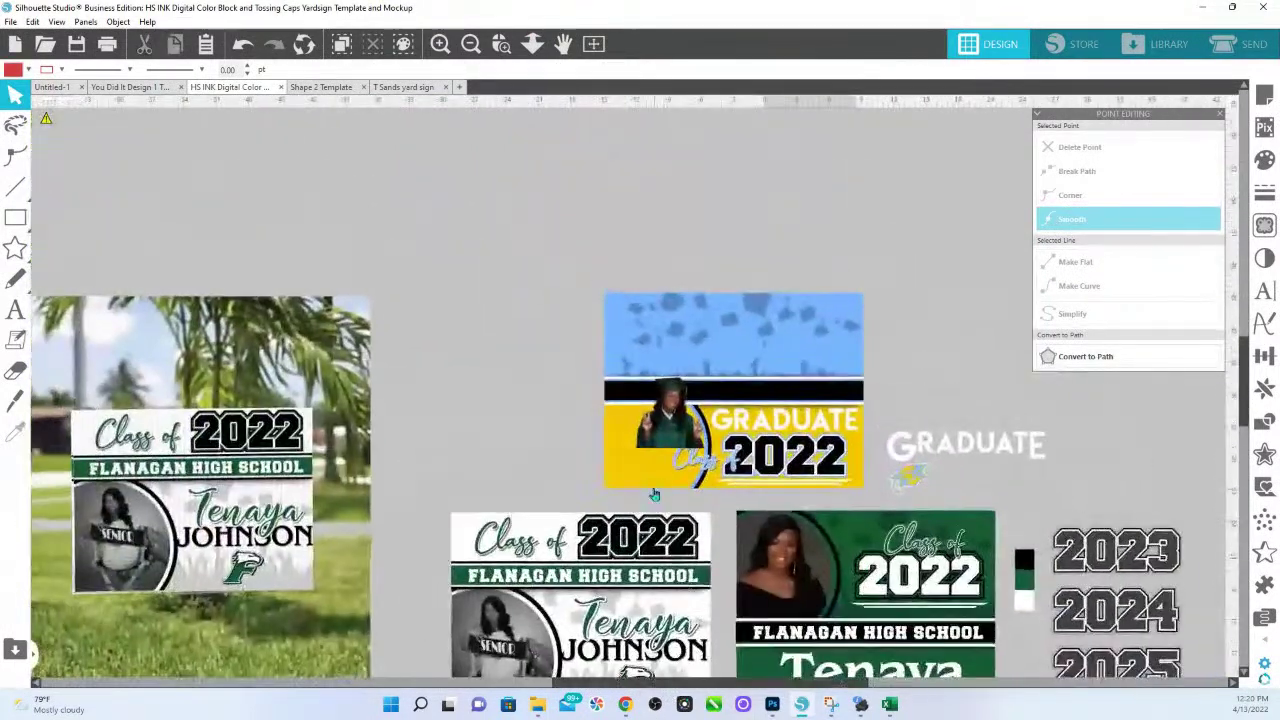
left_click_drag(672, 420, 648, 460)
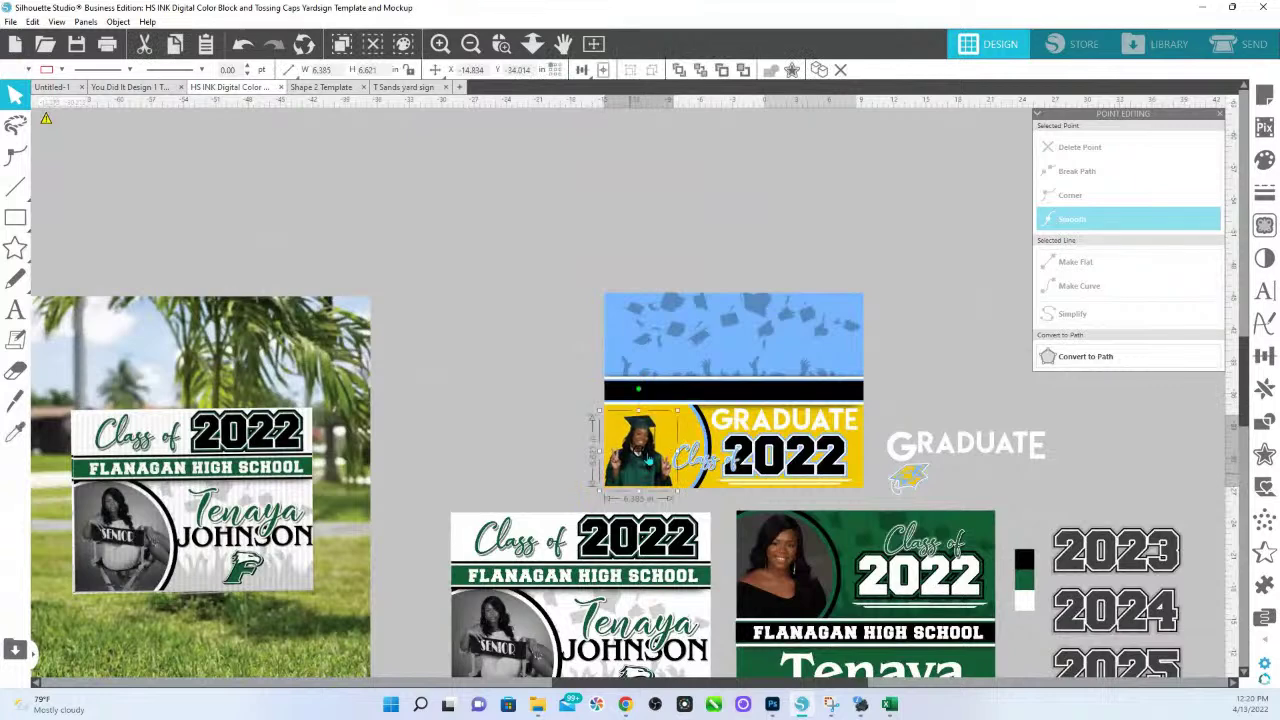
Scale the cutout to about 9.7 inches wide and nudge it into place on the sign.
left_click_drag(677, 411, 713, 373)
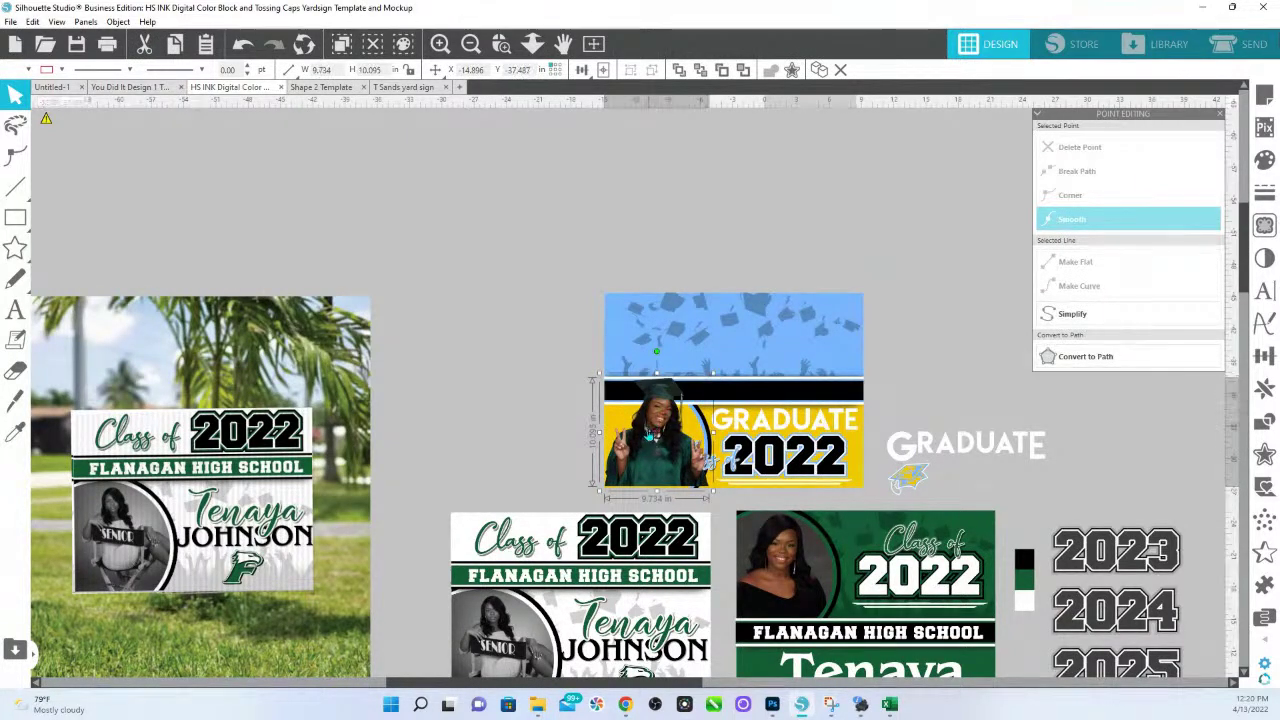
left_click_drag(650, 437, 653, 438)
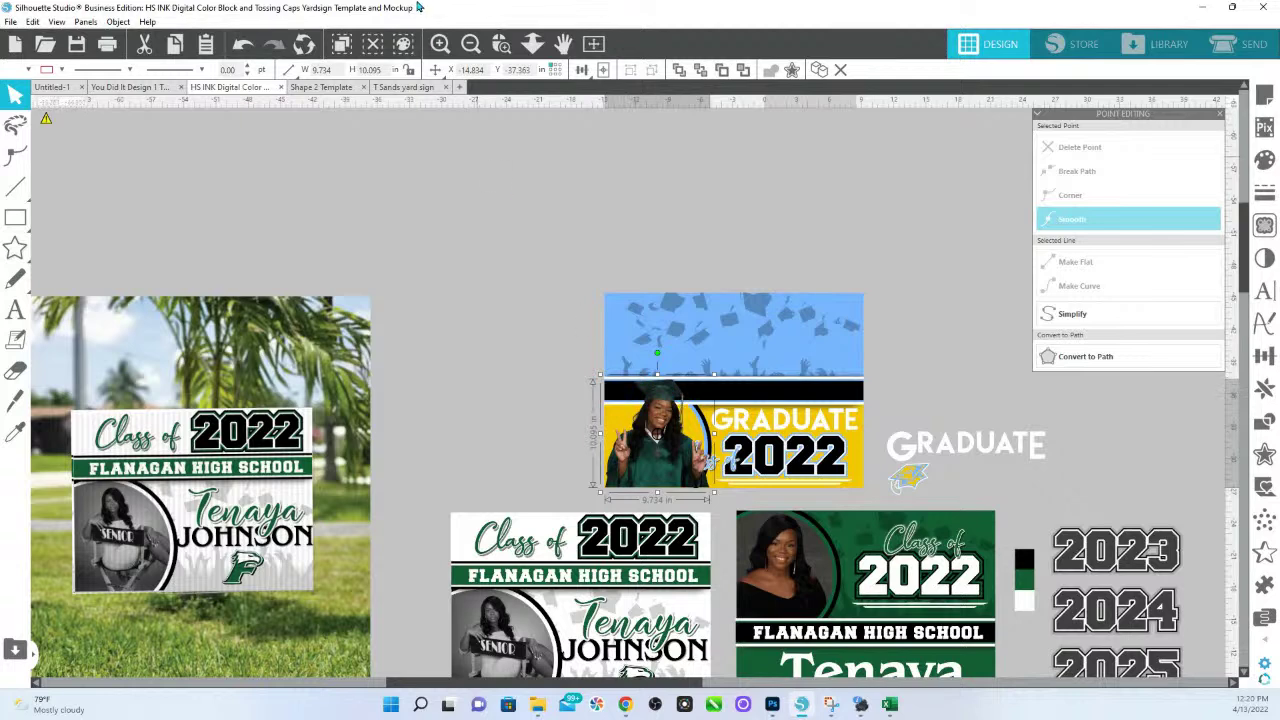
left_click(504, 47)
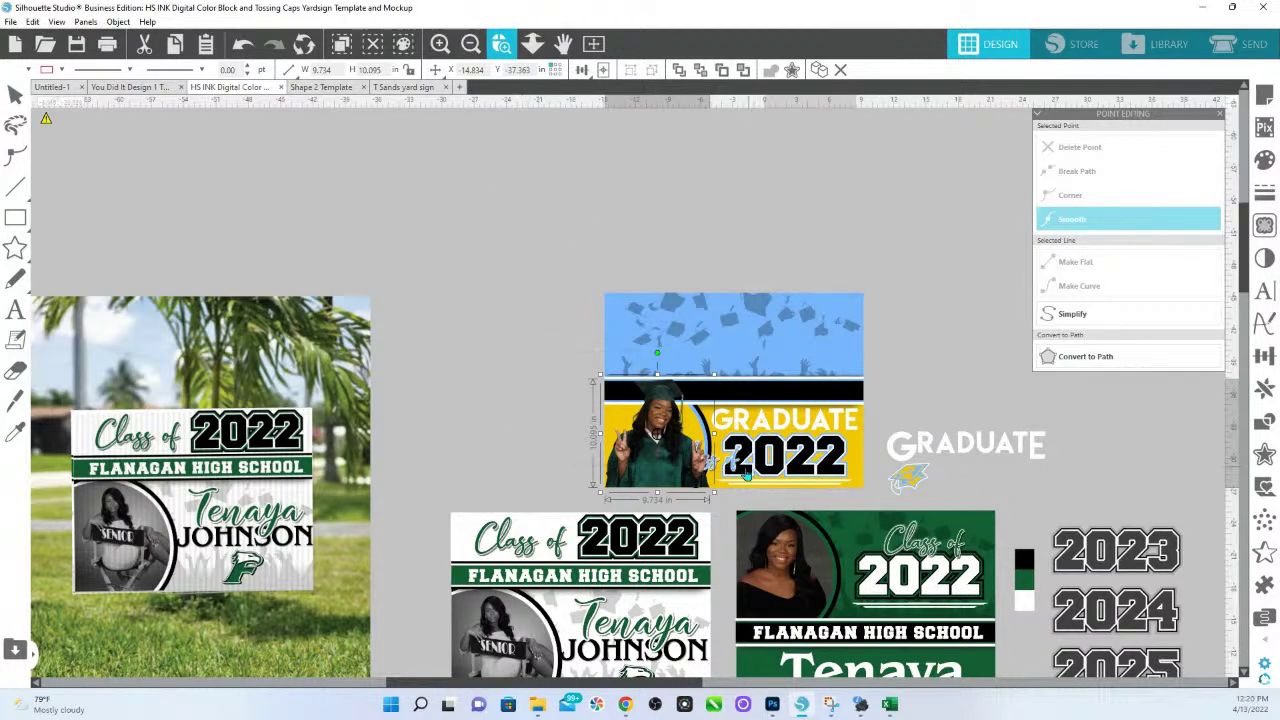
left_click_drag(745, 478, 541, 342)
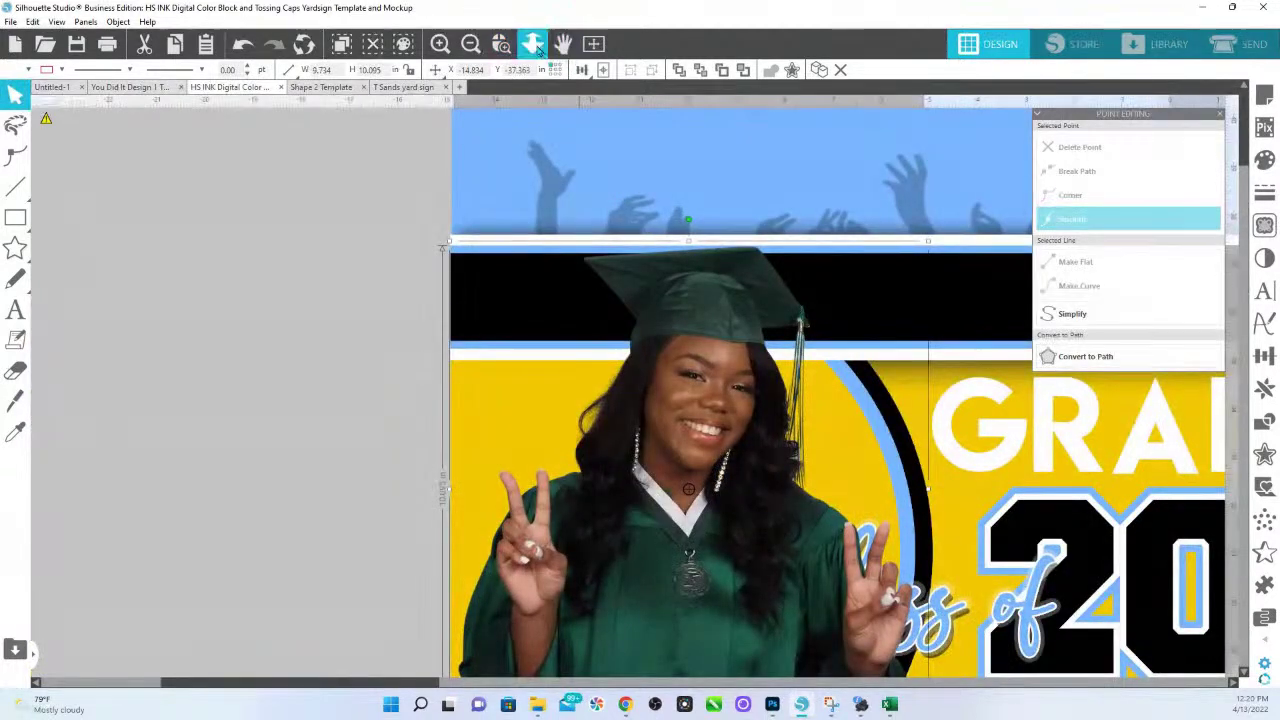
left_click_drag(572, 273, 571, 311)
key("Escape")
left_click_drag(718, 559, 715, 557)
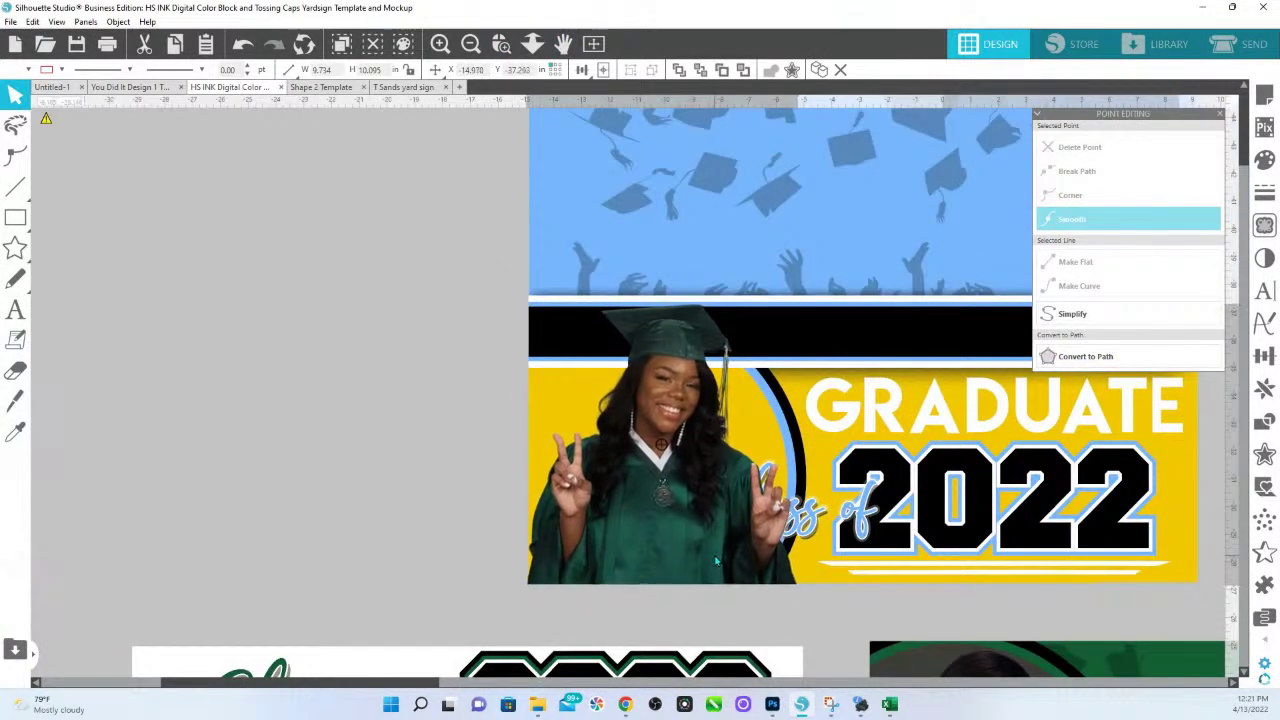
left_click(560, 413)
Ungroup the yellow sign into separate pieces.
right_click(560, 413)
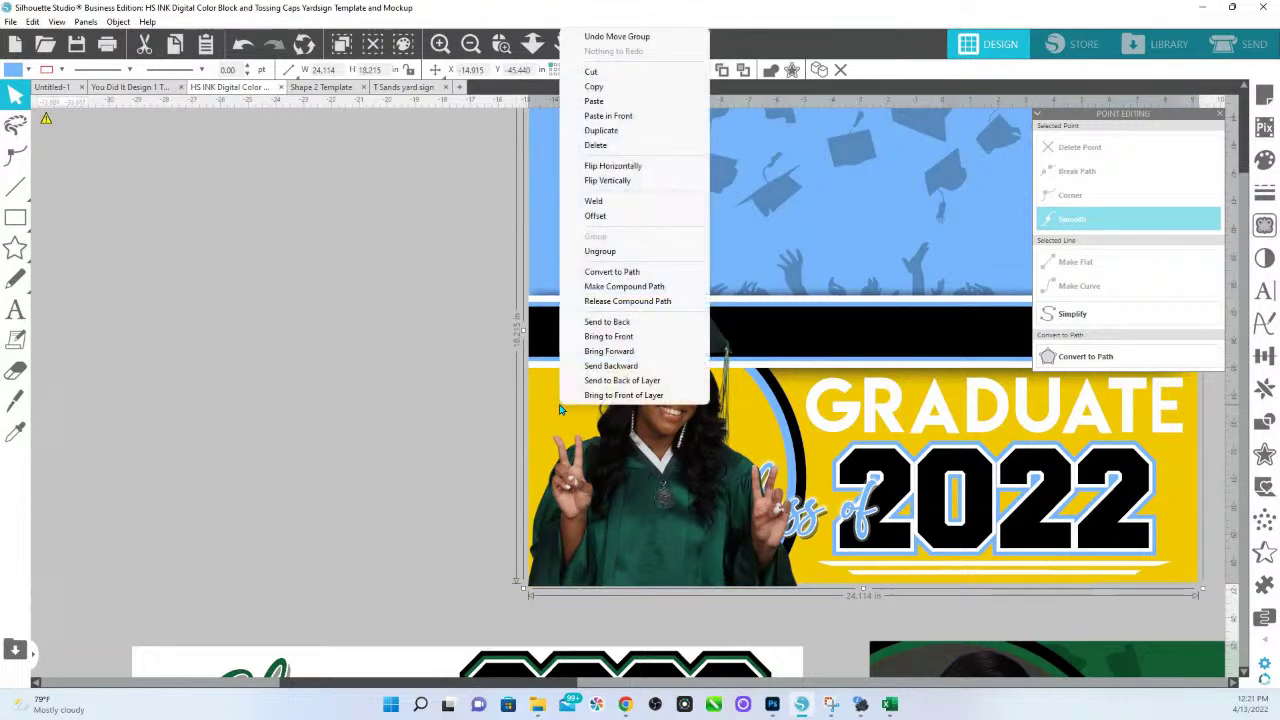
left_click(612, 251)
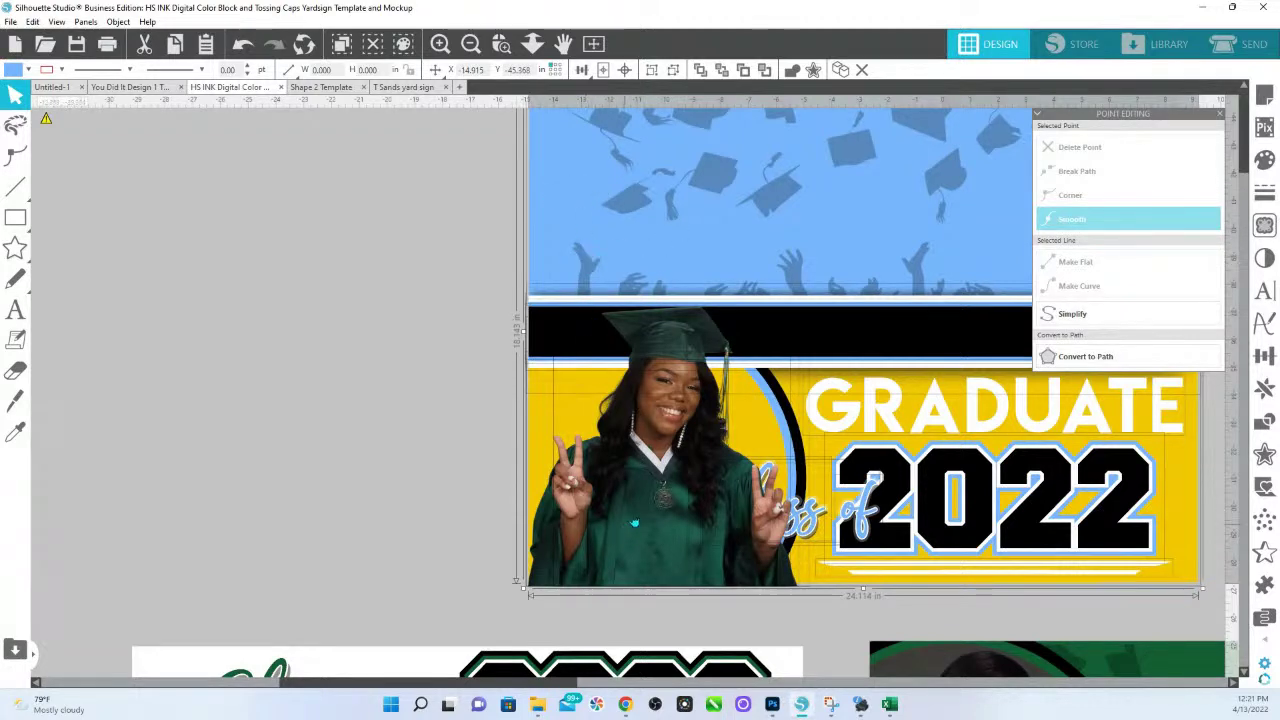
right_click(858, 436)
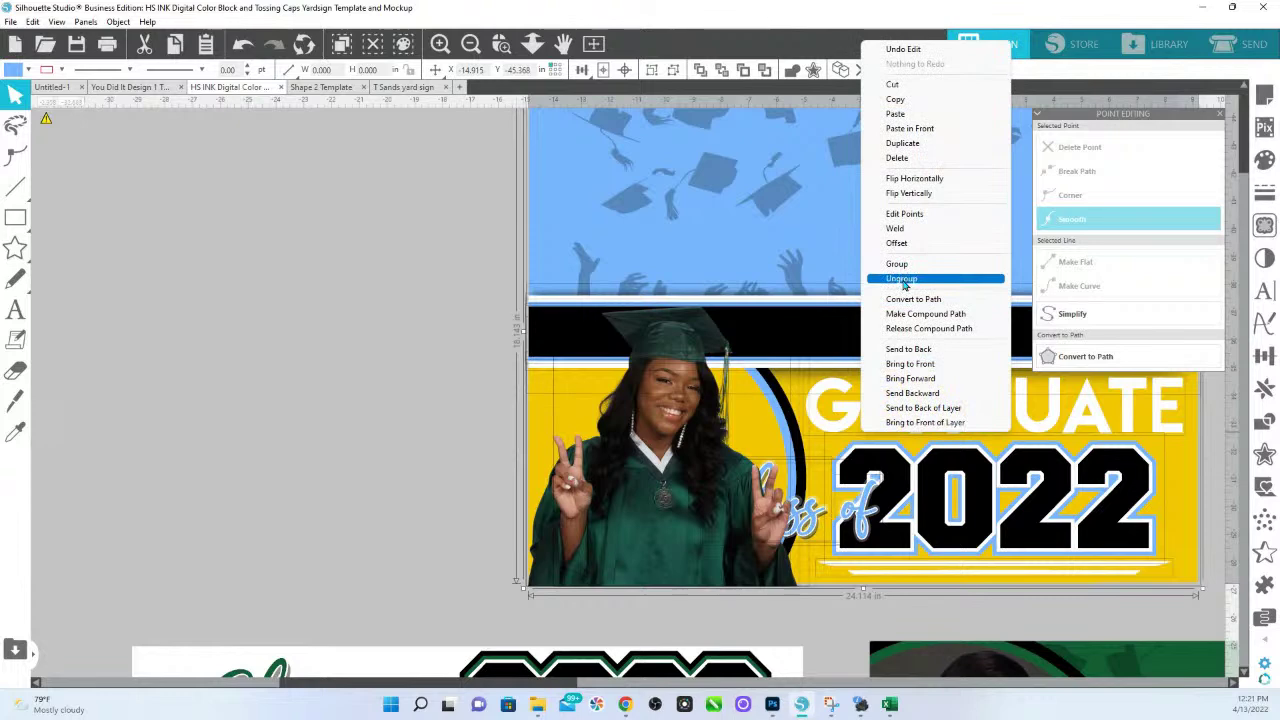
left_click(902, 279)
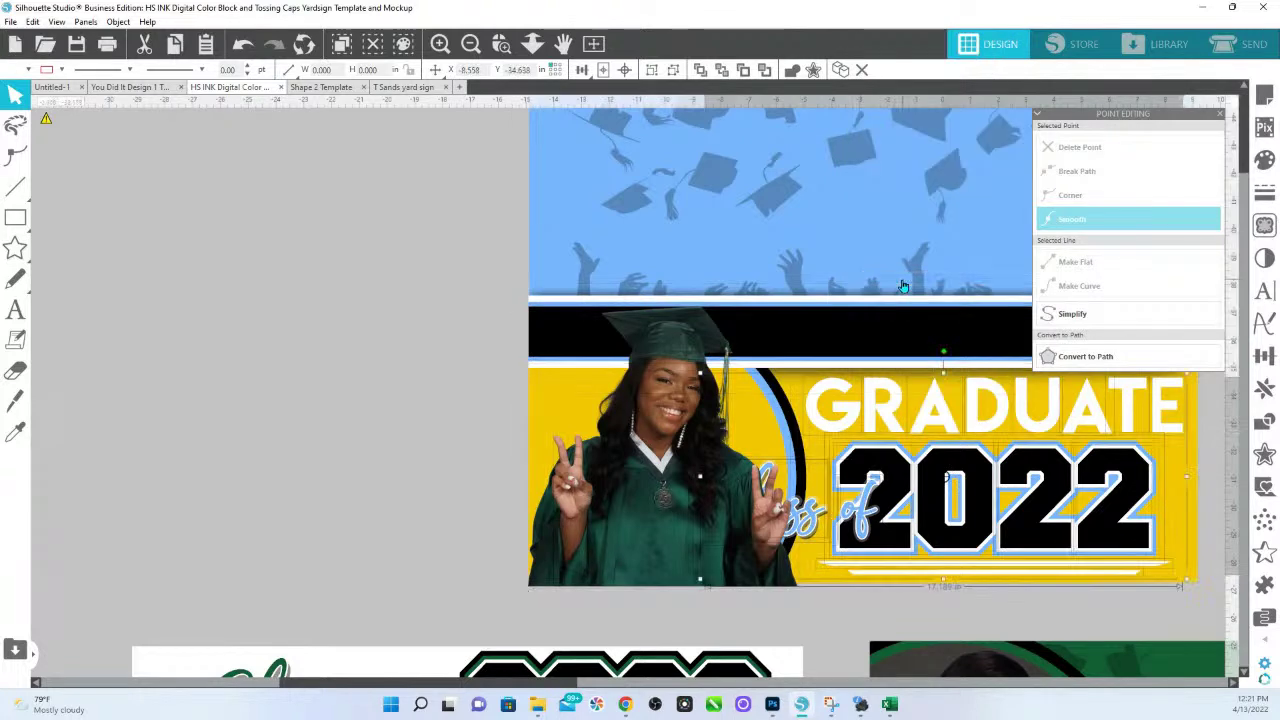
left_click(339, 379)
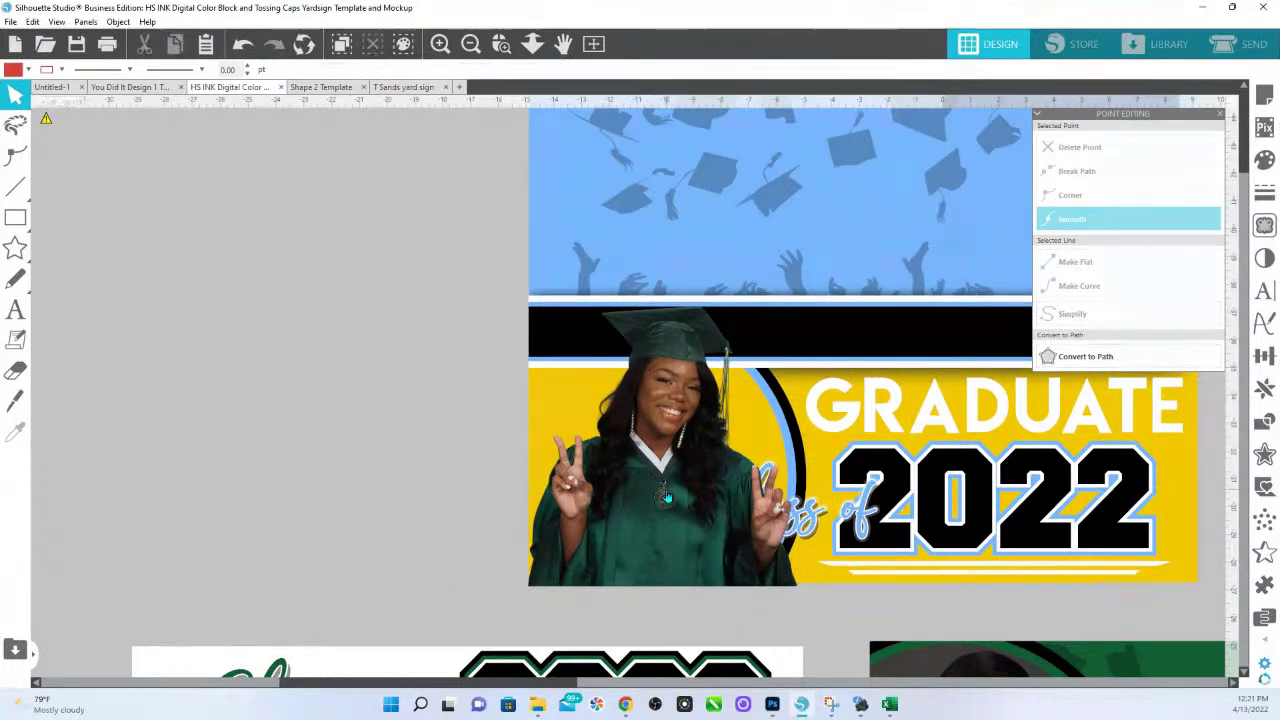
Copy the yellow circle under the graduate and paste it in front of the photo.
left_click(730, 444)
left_click(553, 390)
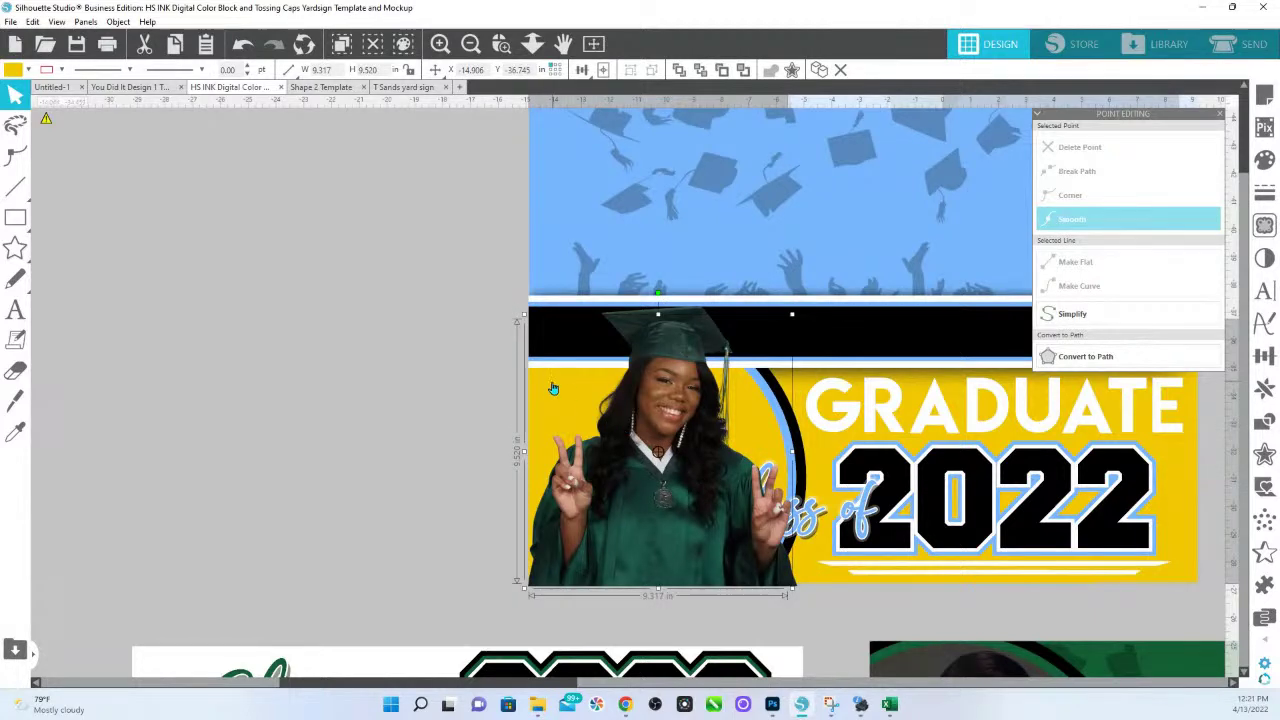
right_click(553, 389)
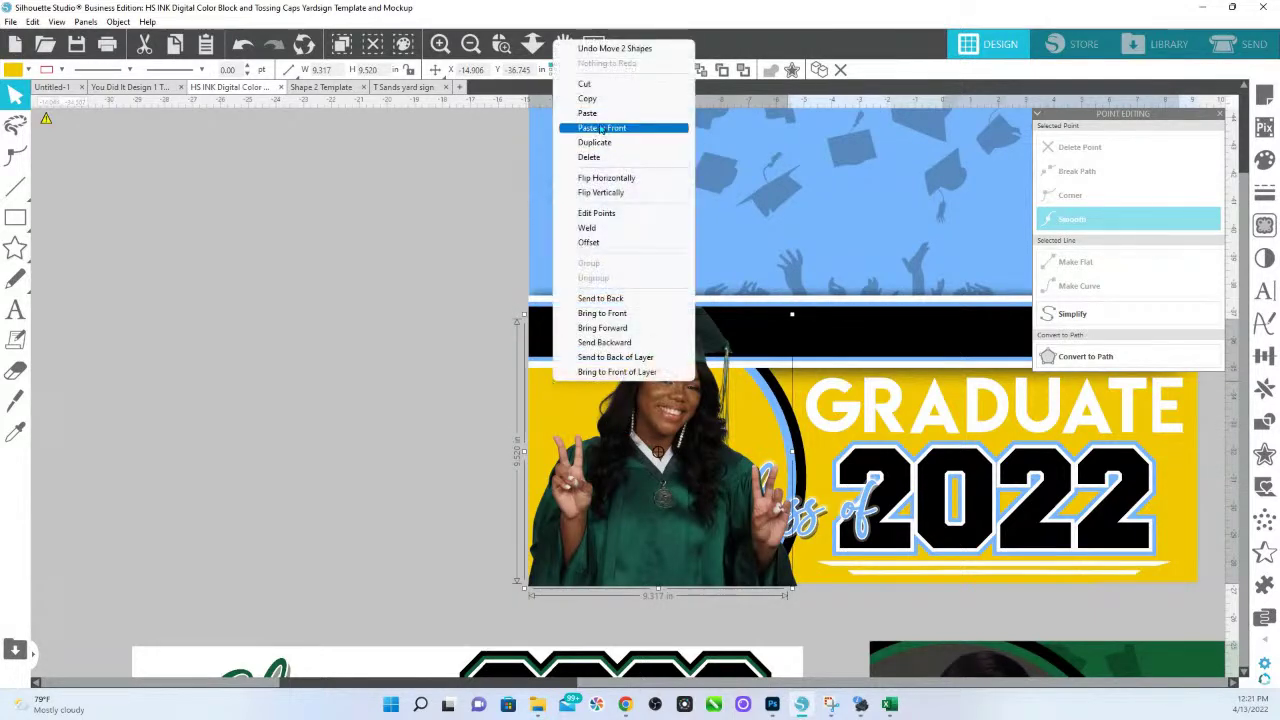
left_click(587, 98)
right_click(399, 412)
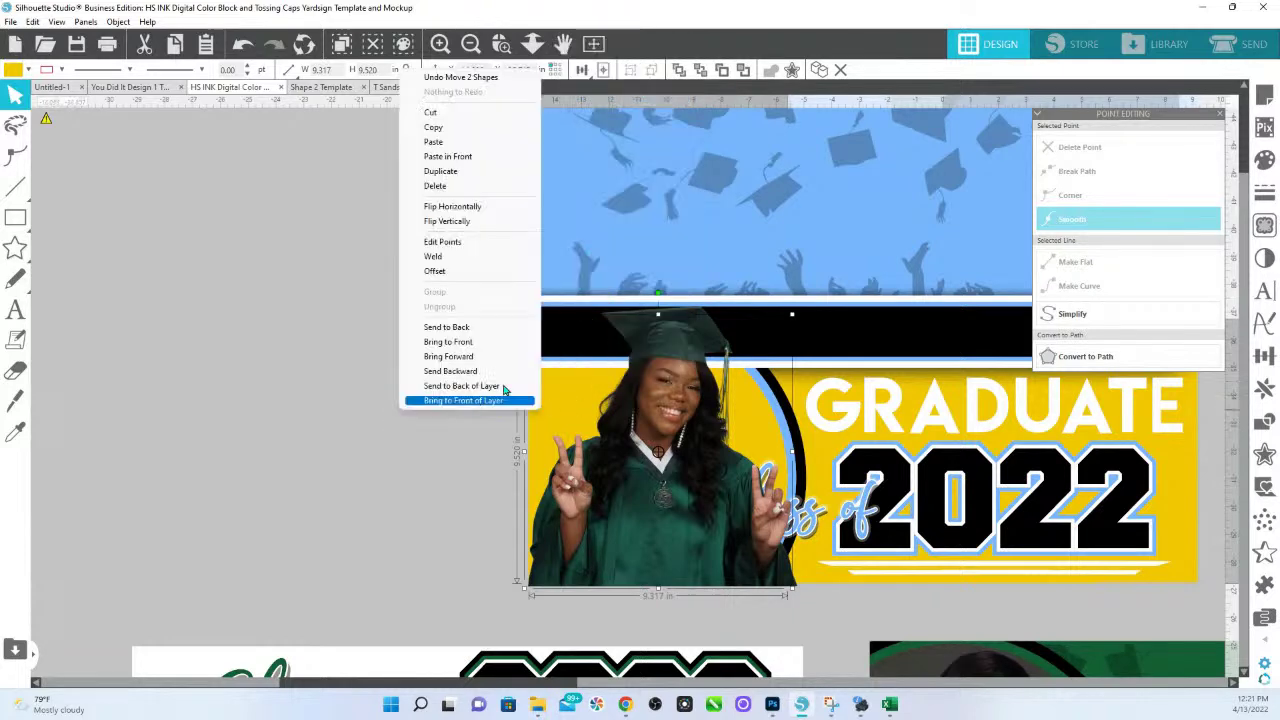
left_click(494, 158)
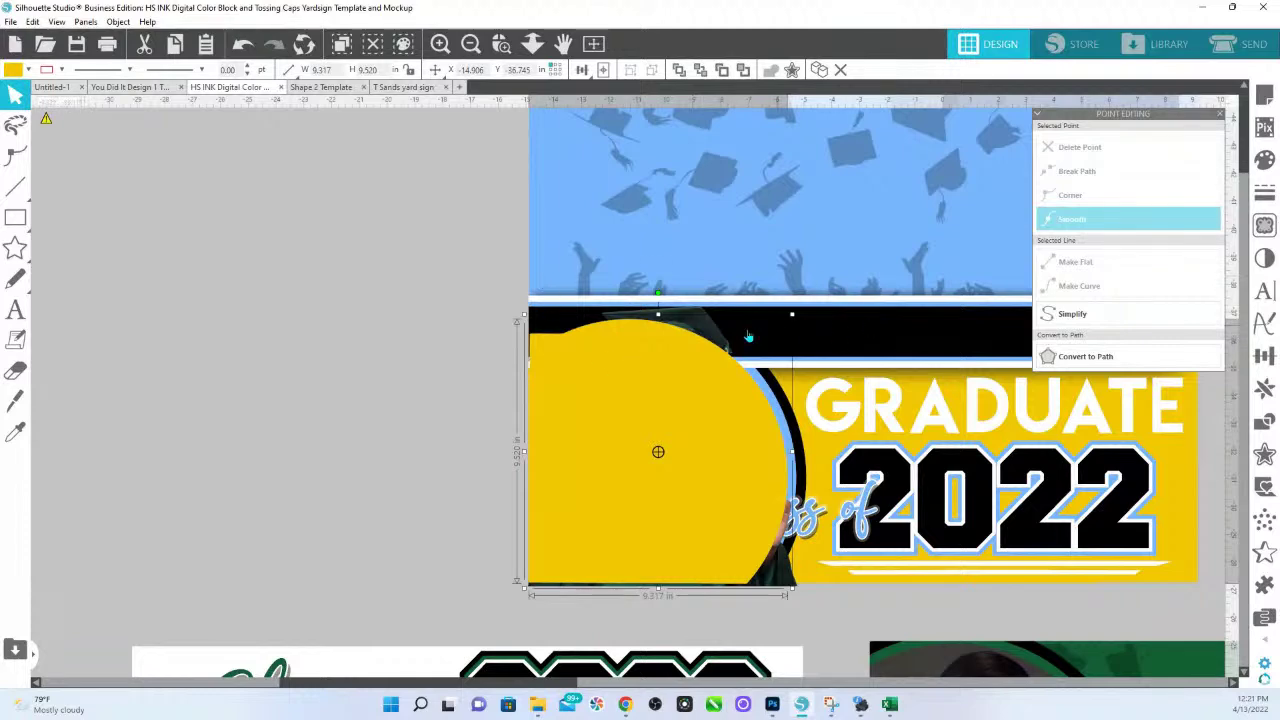
Edit the circle's points so its top bulges up around the graduate's cap.
double_click(700, 397)
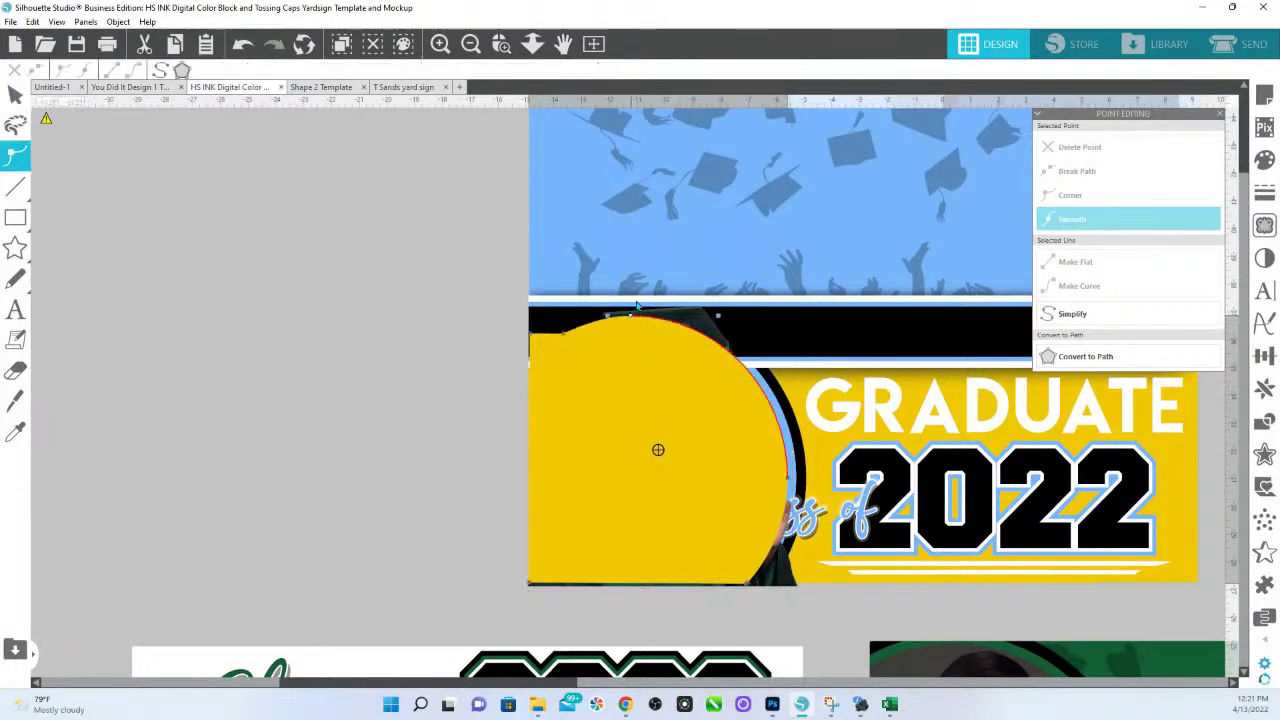
left_click_drag(631, 331, 621, 268)
left_click(567, 336)
left_click_drag(567, 336, 520, 286)
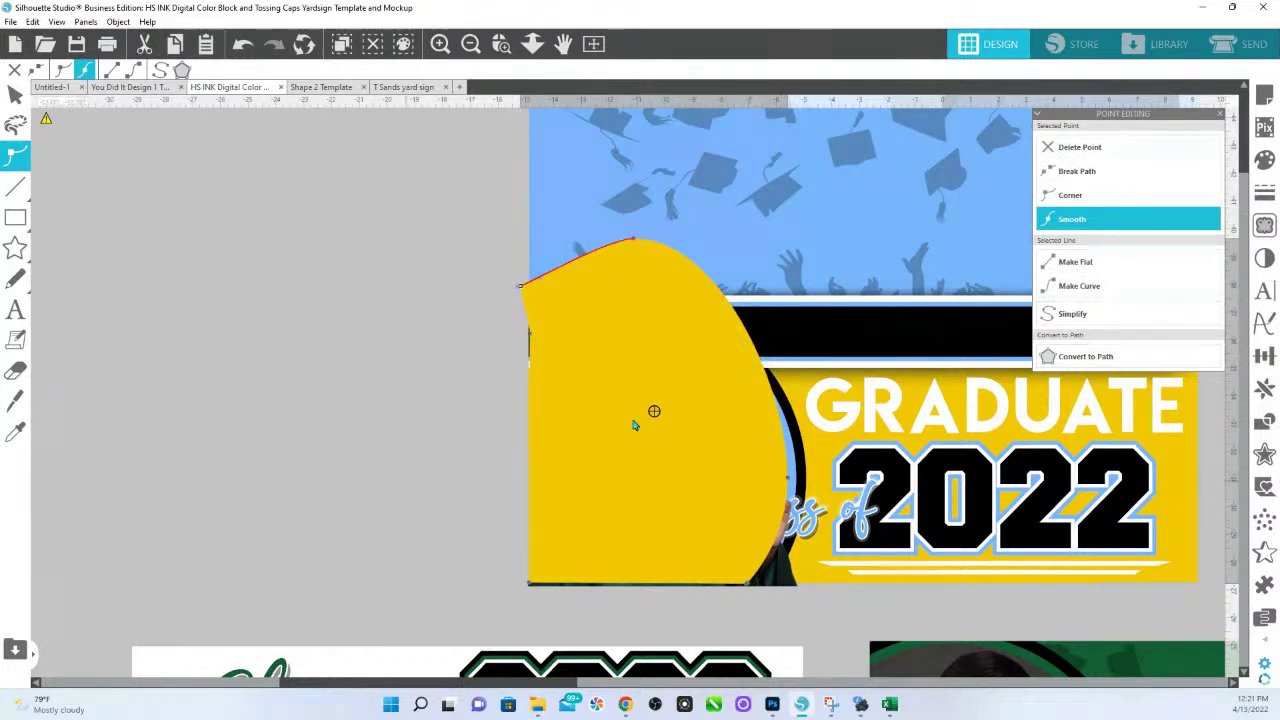
left_click(528, 339)
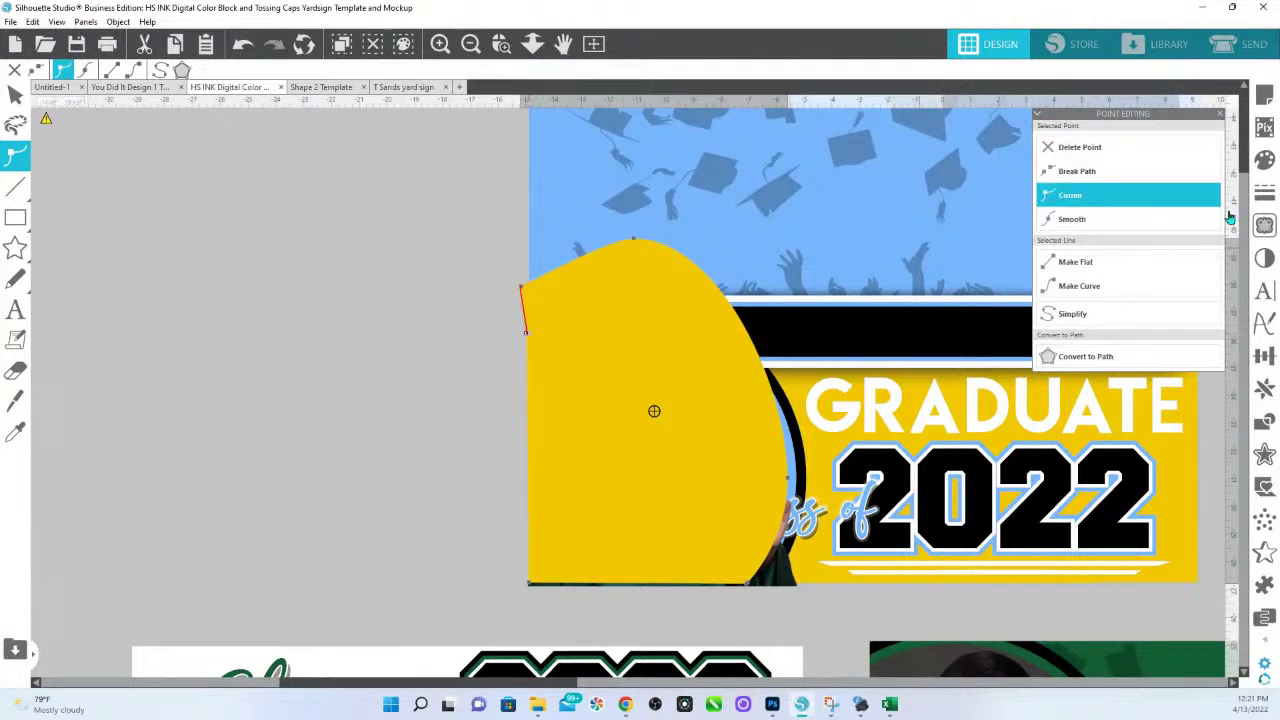
Remove the shape's fill and crop the graduate photo to it.
left_click(1264, 160)
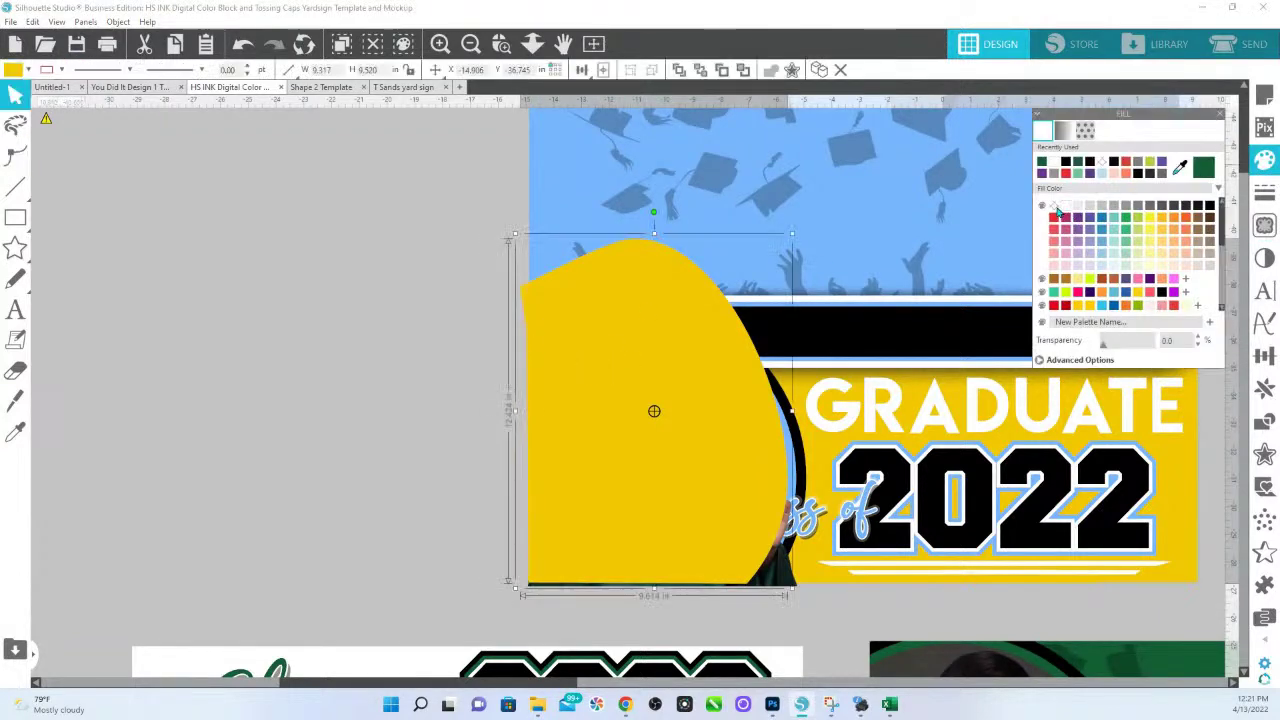
left_click(1054, 207)
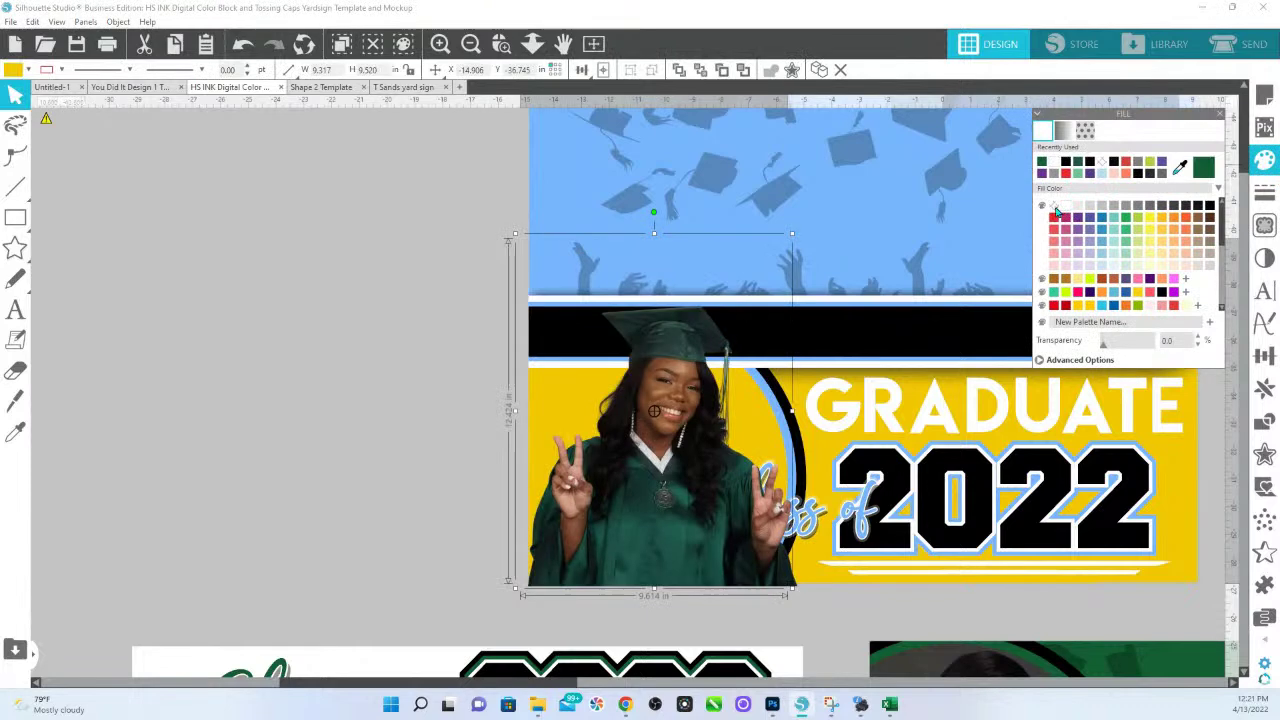
left_click(669, 363)
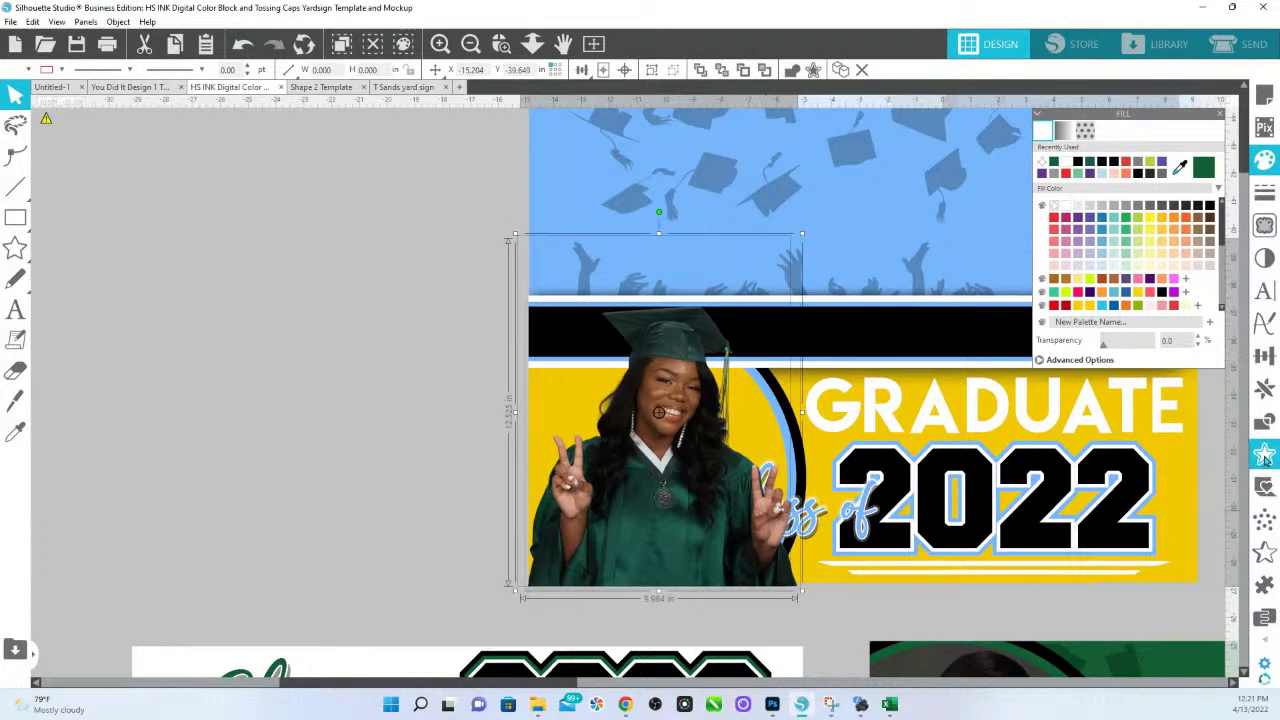
left_click(1264, 421)
left_click(1152, 196)
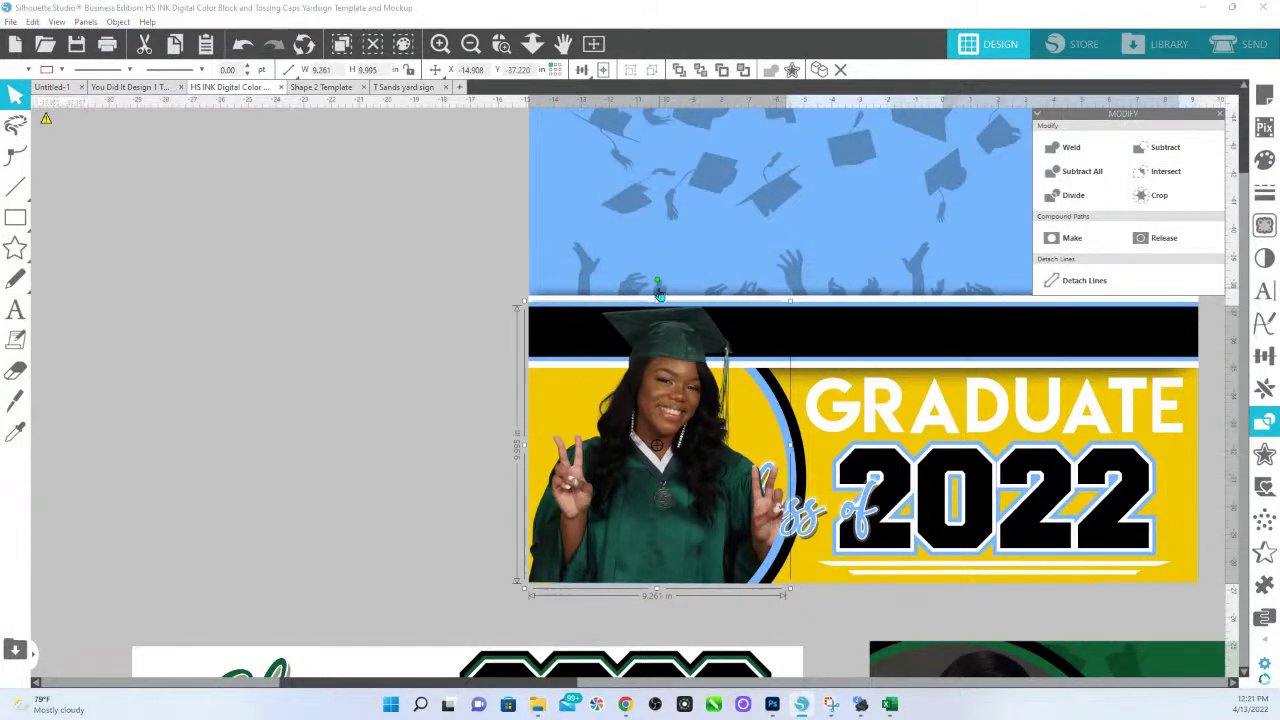
Fill the backdrop behind the graduate white and colour the surrounding ring dark green.
left_click(585, 420)
left_click(1264, 160)
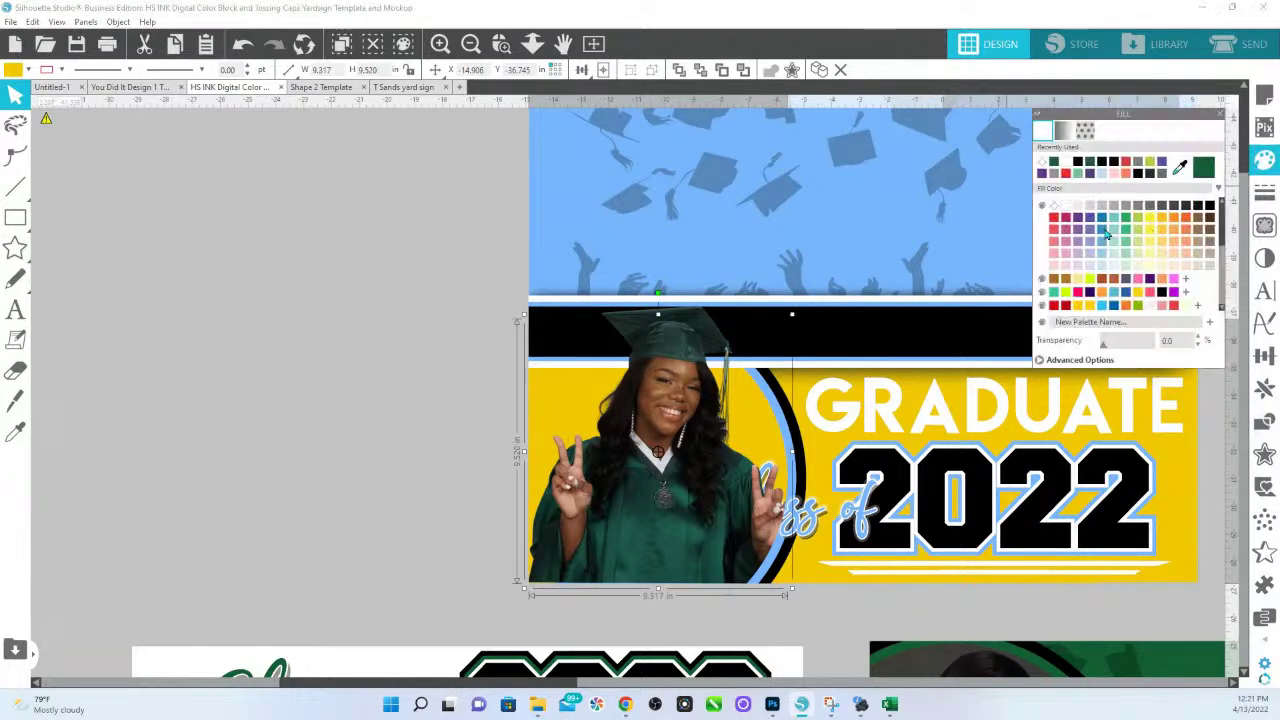
left_click(1057, 207)
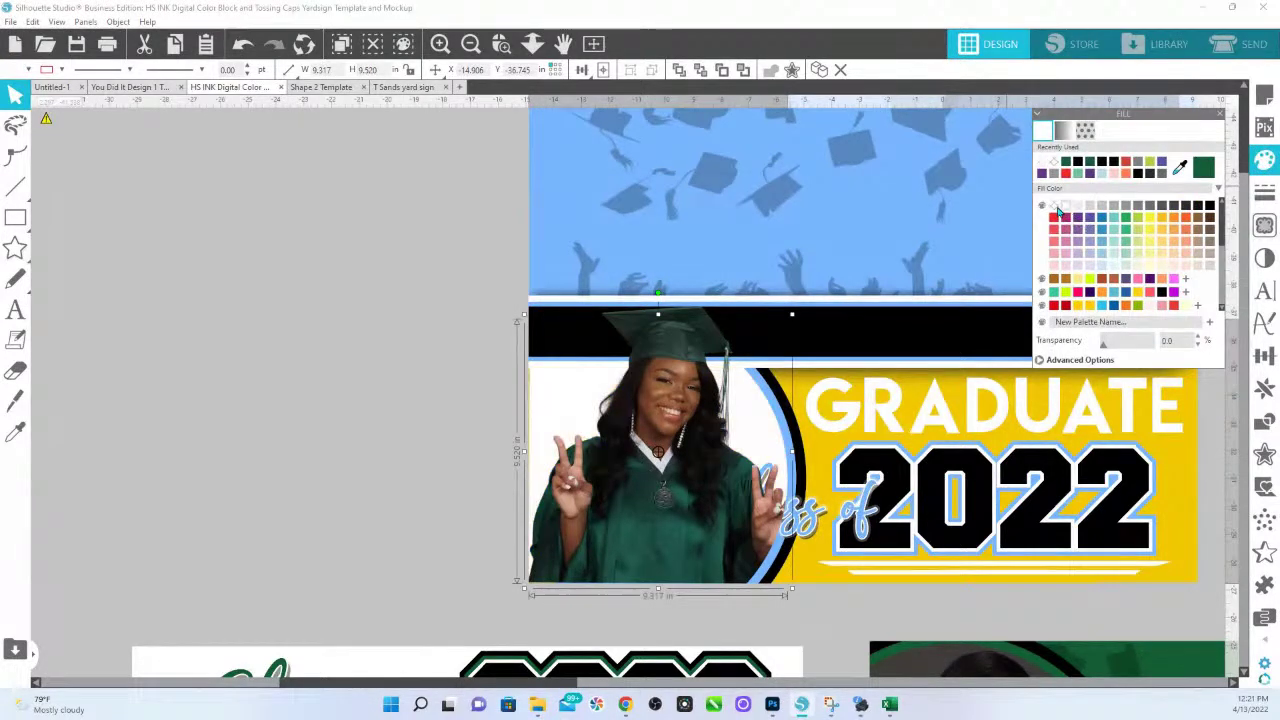
left_click(788, 428)
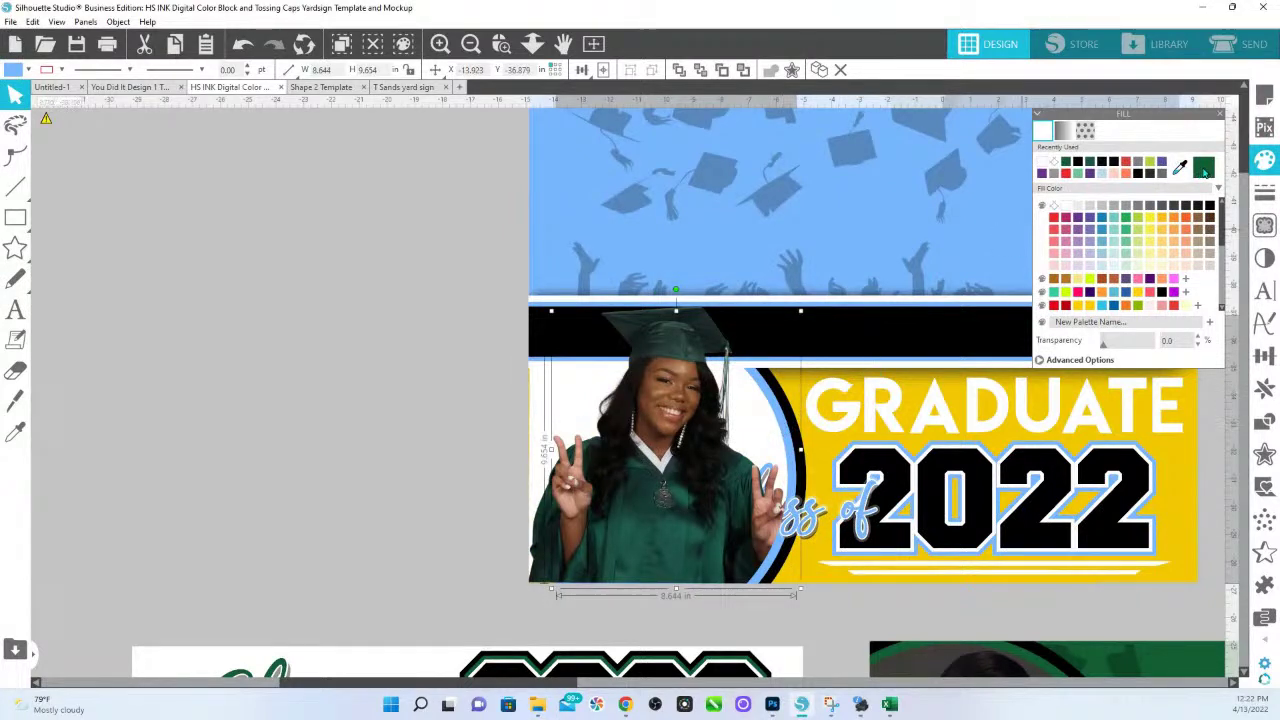
left_click(1203, 169)
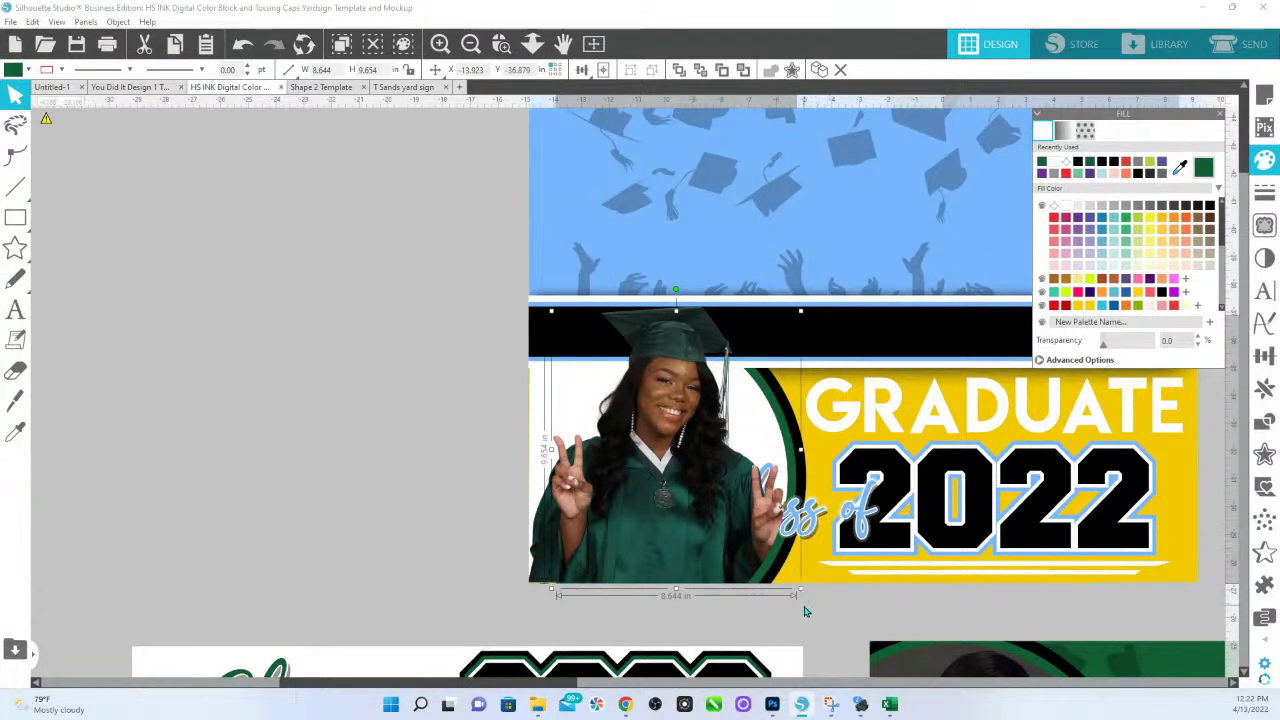
left_click(812, 551)
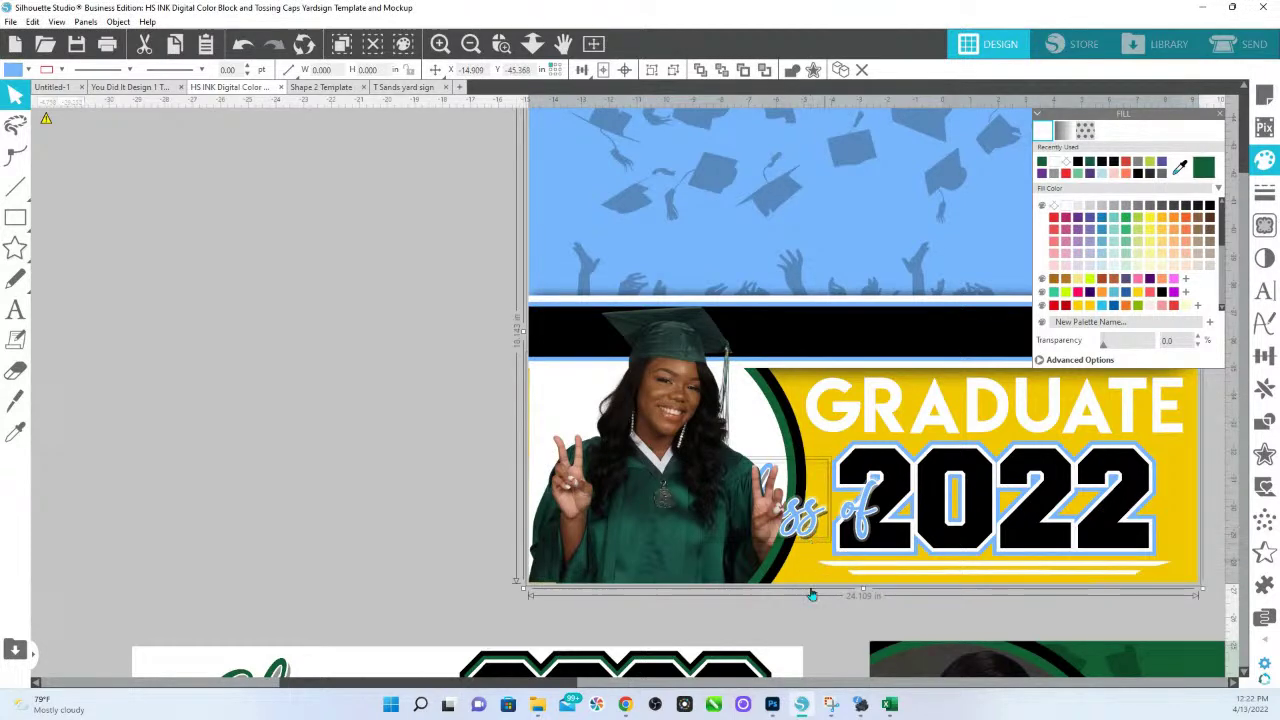
Group the Class script layers and move them over the 2022 numerals.
left_click_drag(813, 540, 636, 567)
key("ctrl+z")
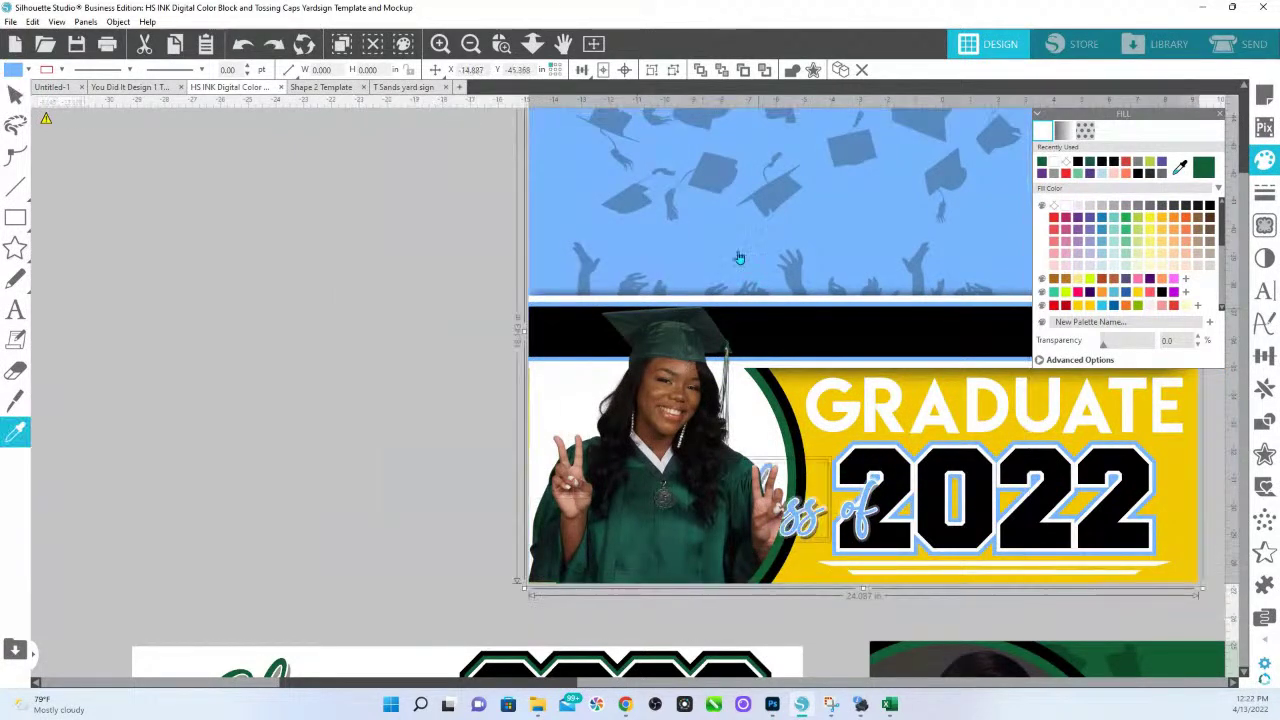
key("ctrl+z")
left_click_drag(816, 537, 862, 467)
right_click(862, 467)
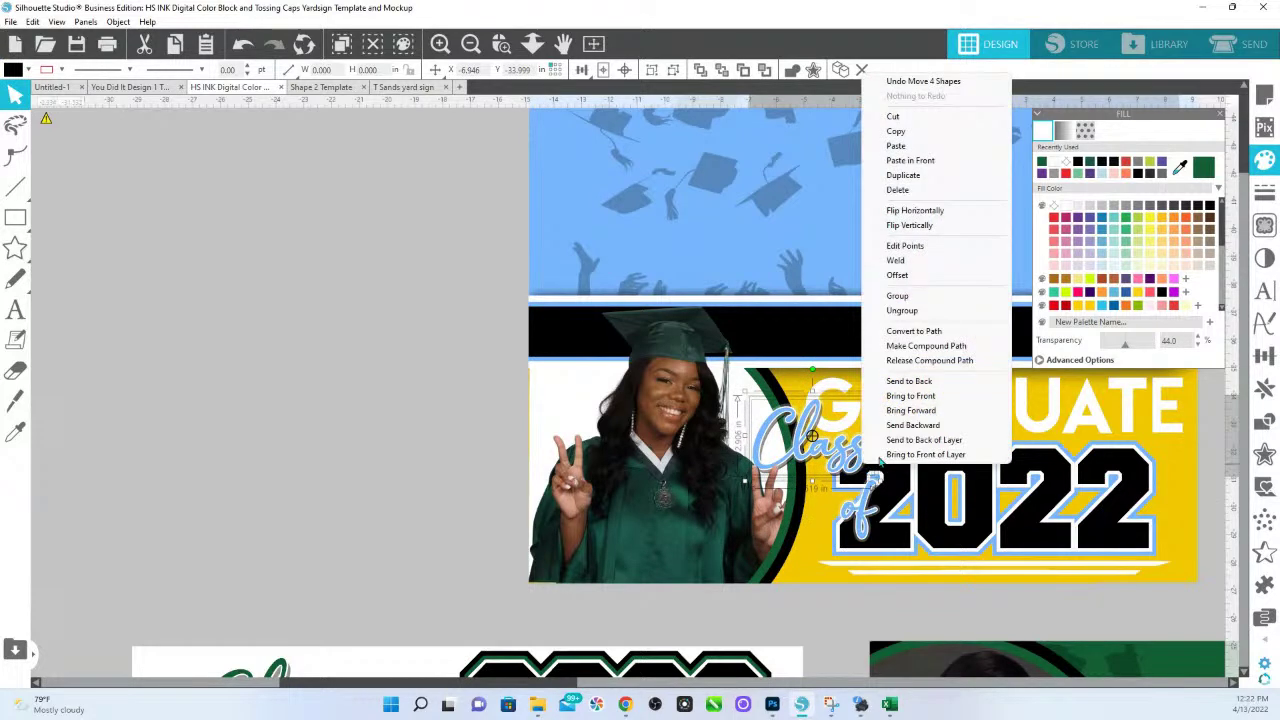
left_click(898, 296)
left_click_drag(840, 450, 906, 497)
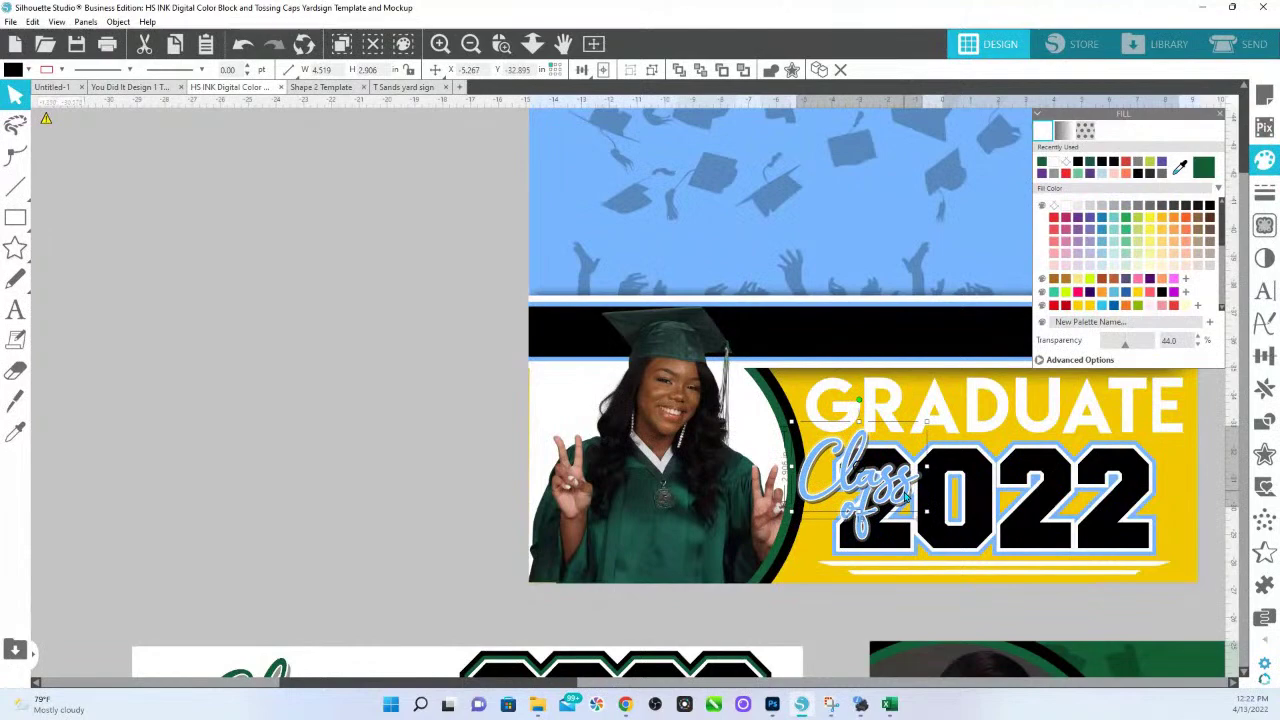
Nudge the 'of' script onto 2022 and bring it to the front.
left_click(501, 43)
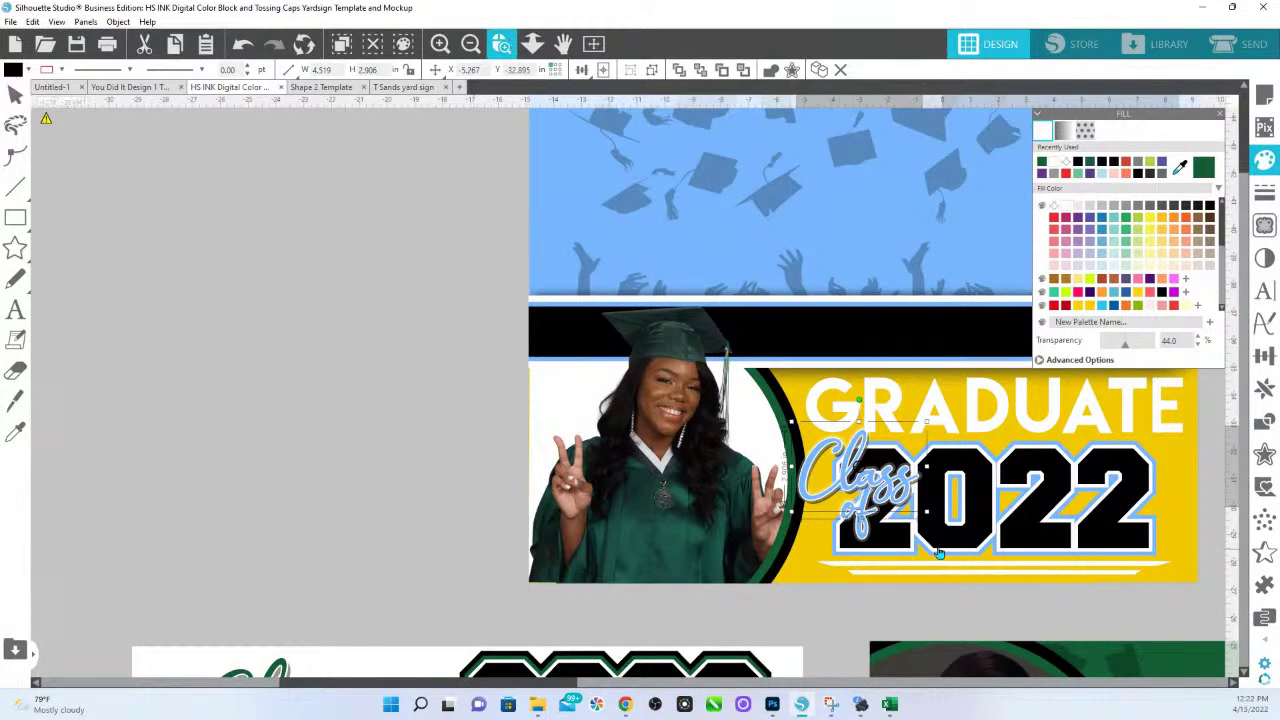
left_click(938, 553)
left_click(570, 452)
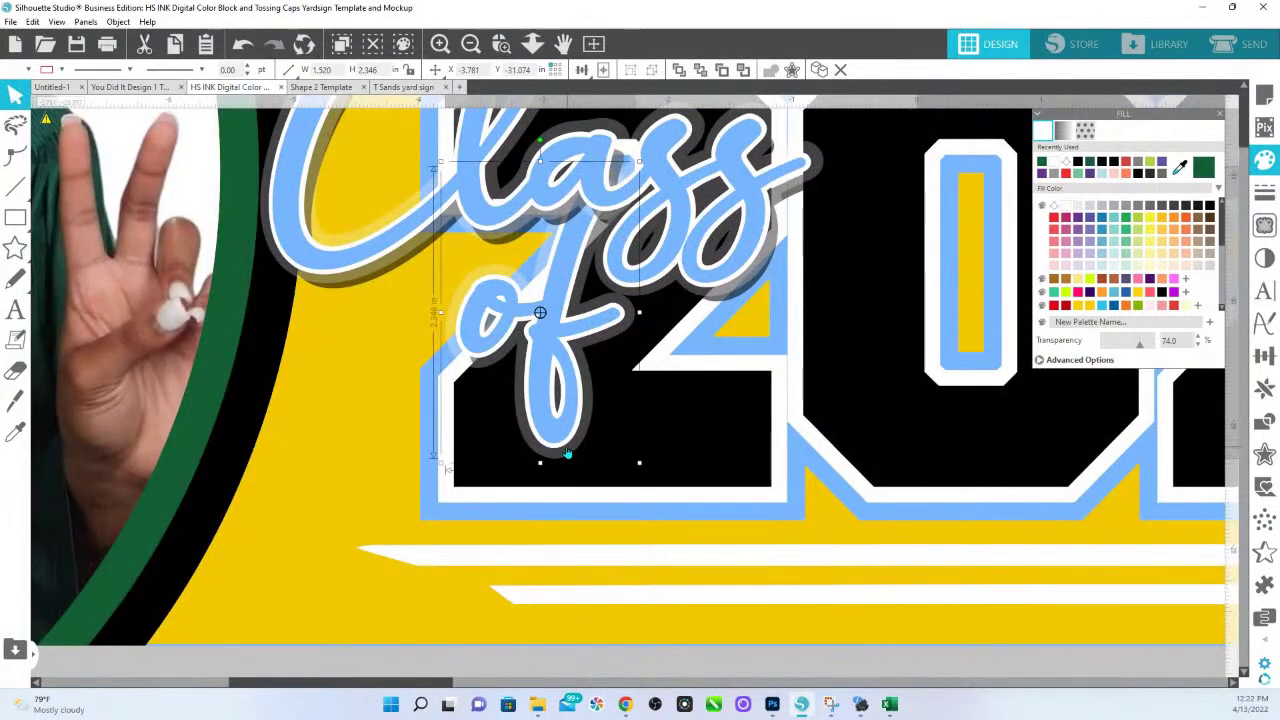
left_click(563, 444)
right_click(560, 433)
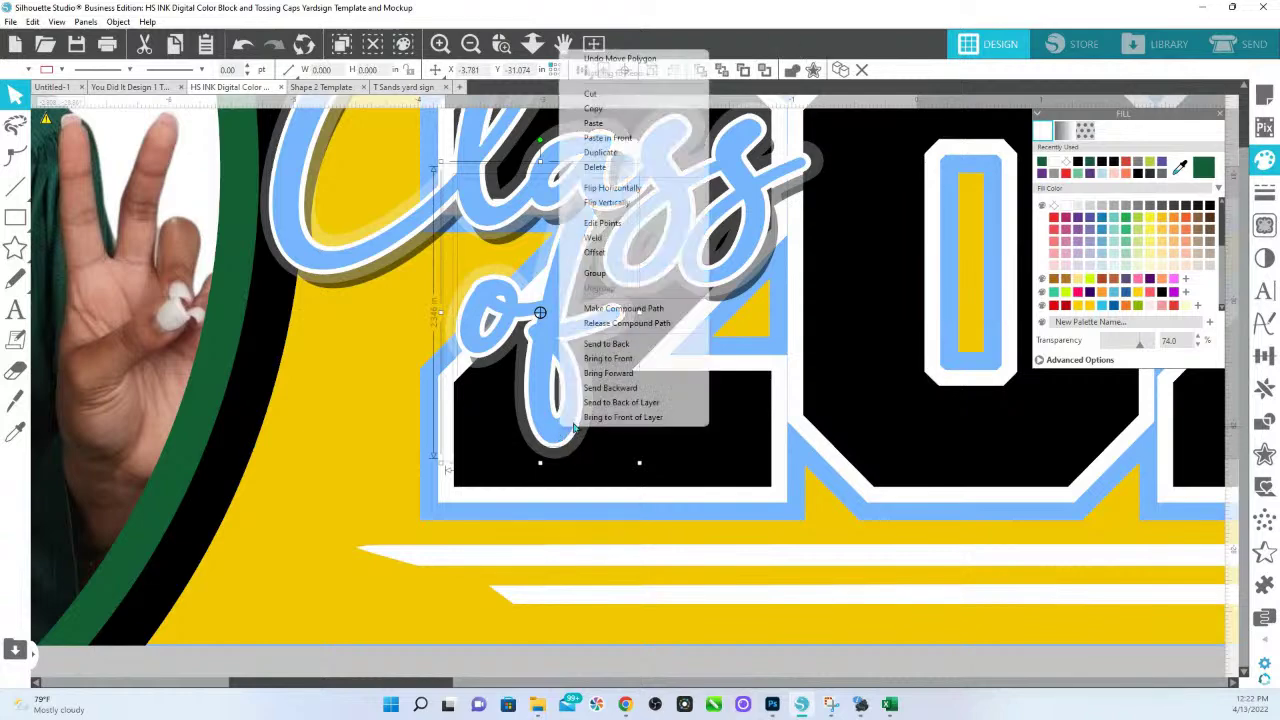
left_click(635, 280)
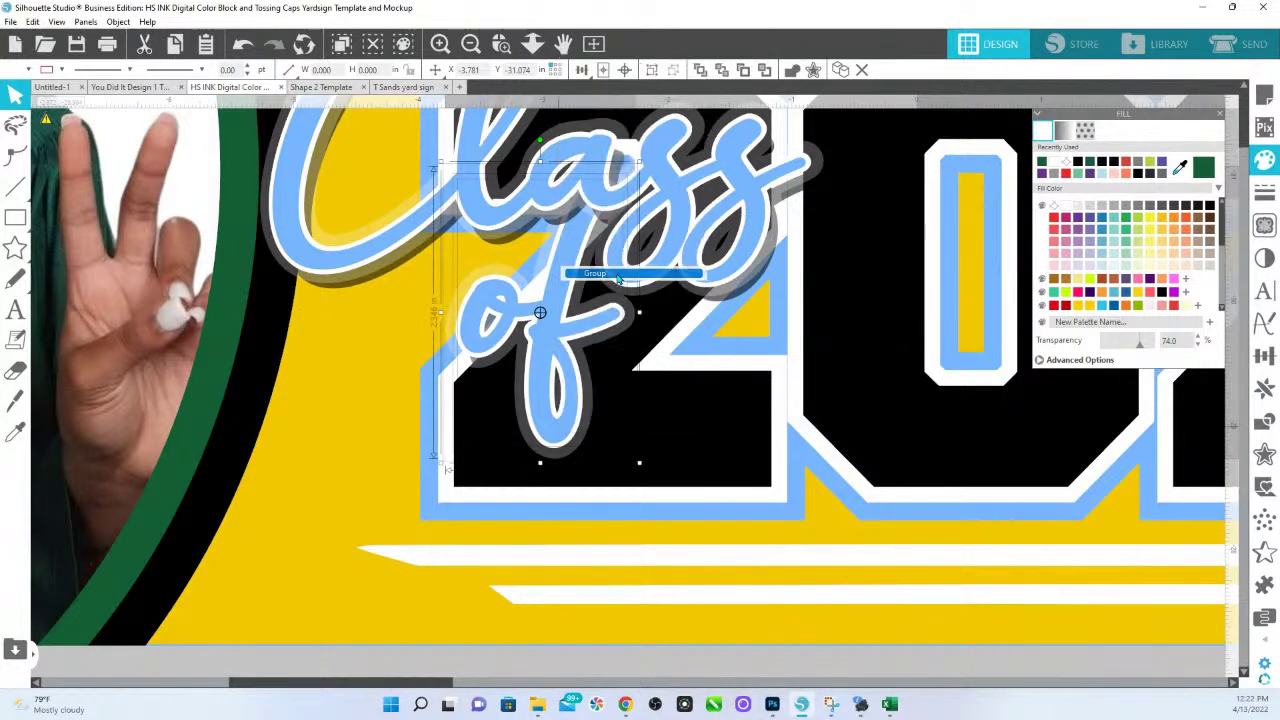
left_click(532, 43)
left_click_drag(605, 384, 587, 392)
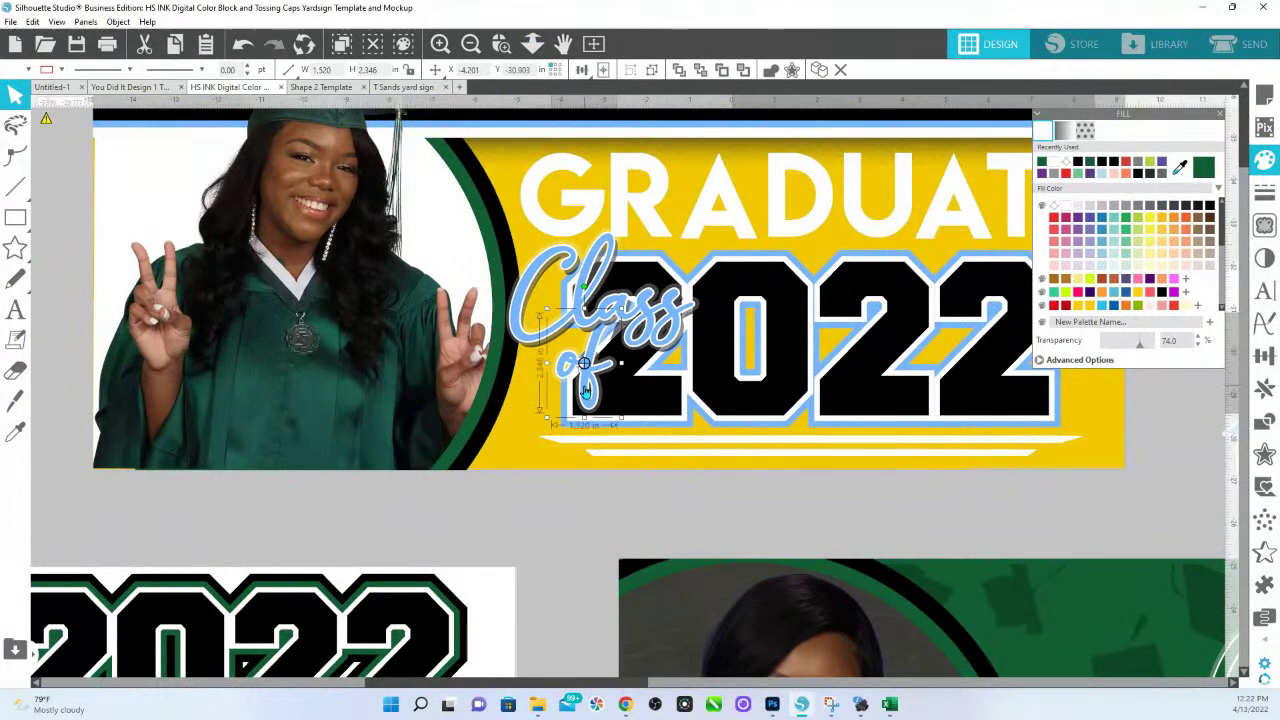
right_click(587, 392)
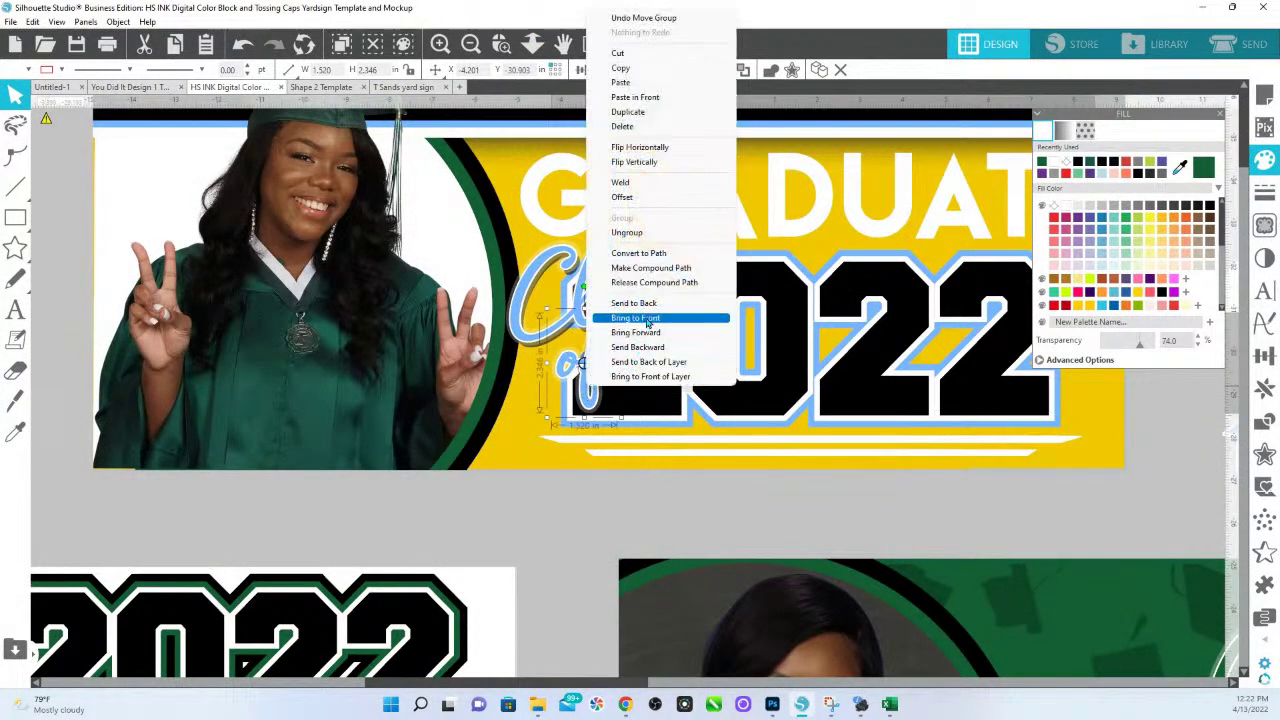
left_click(605, 334)
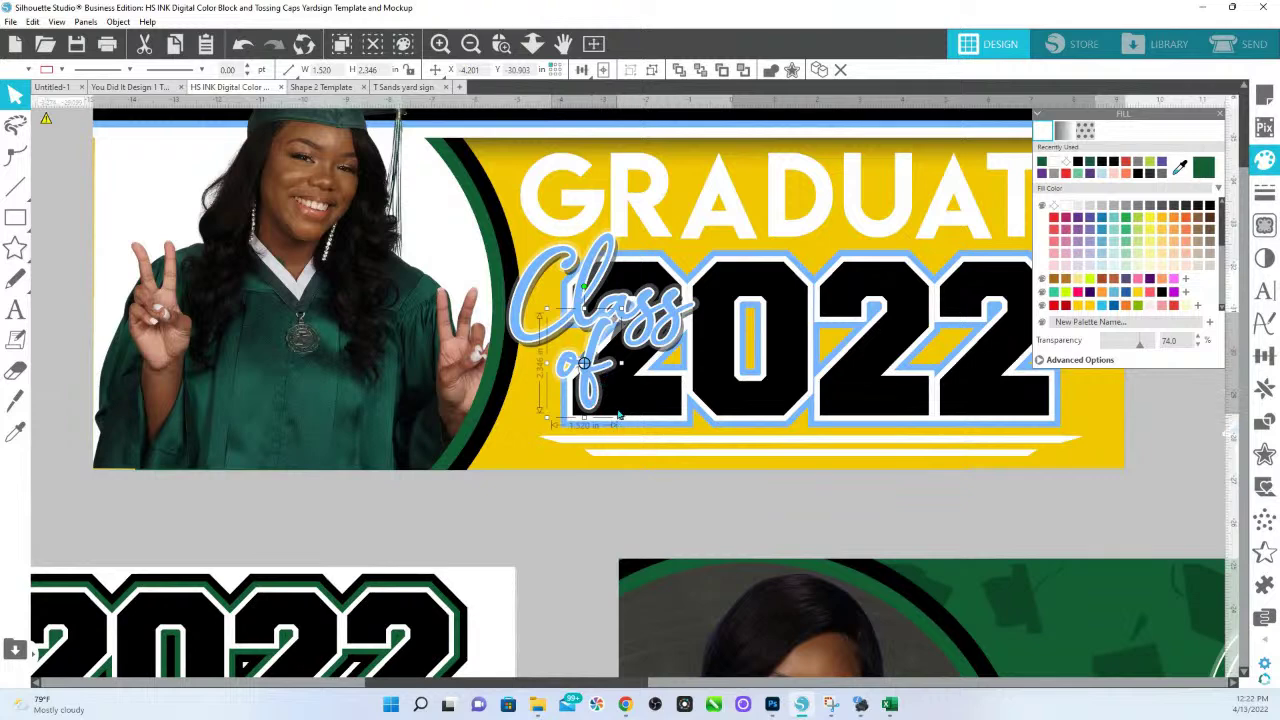
Bring the Class script in front of 2022 and move it onto the numerals.
left_click(650, 320)
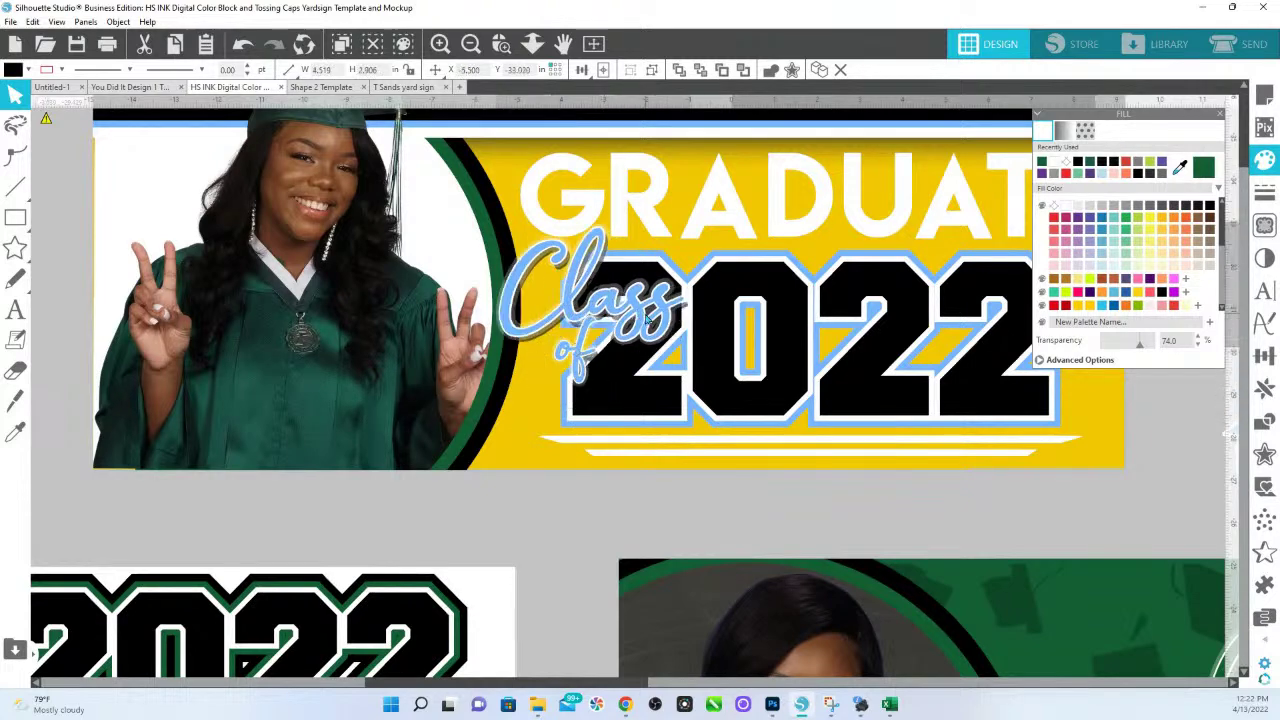
left_click_drag(585, 285, 455, 361)
right_click(546, 352)
left_click(600, 621)
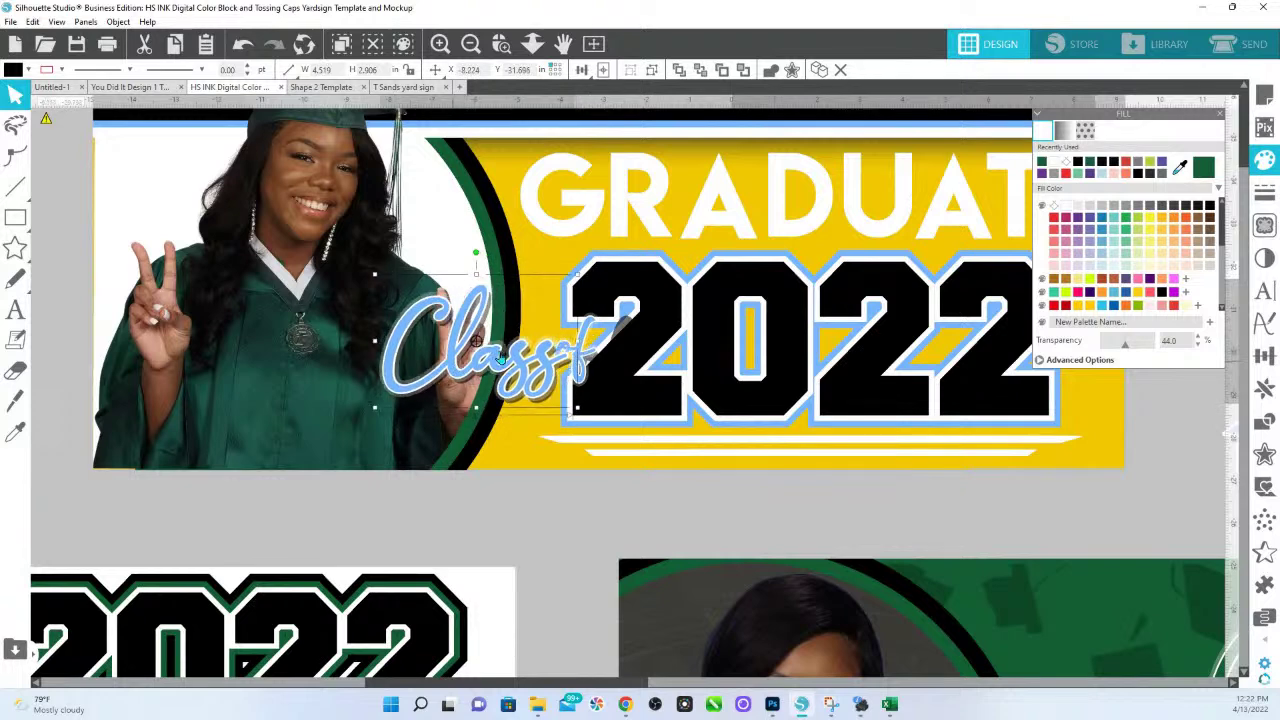
key("i")
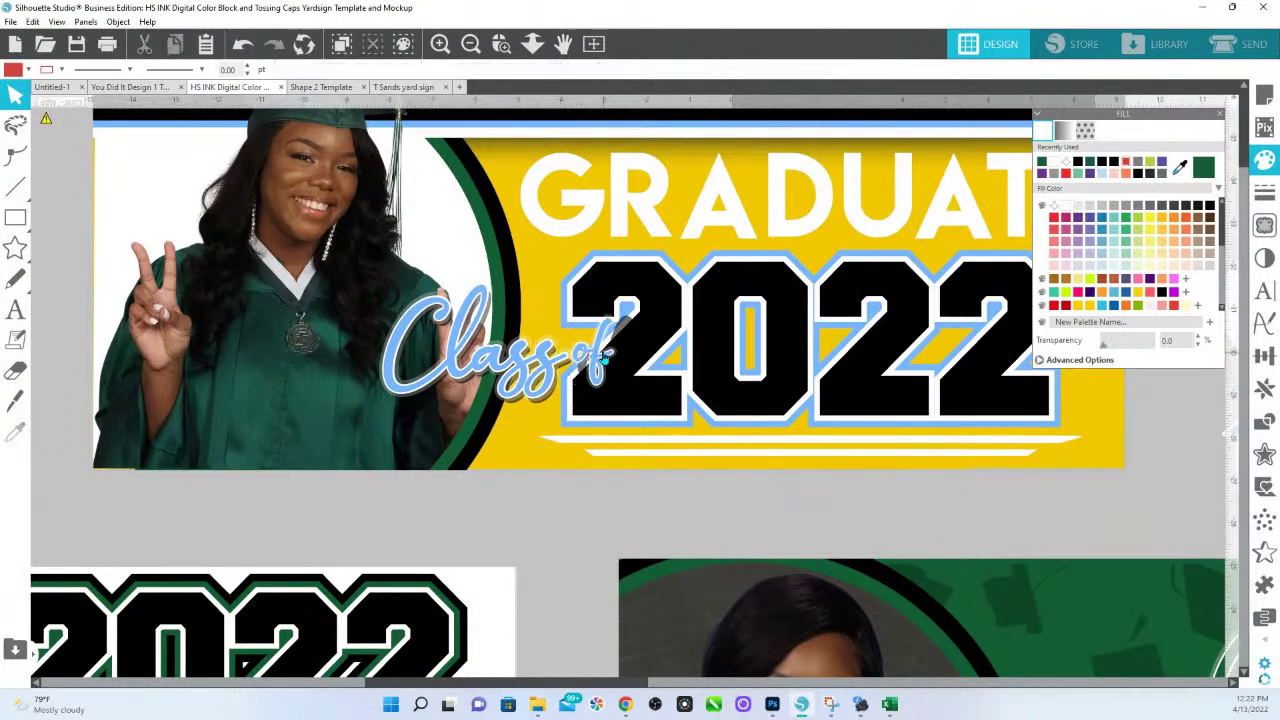
left_click_drag(445, 390, 583, 363)
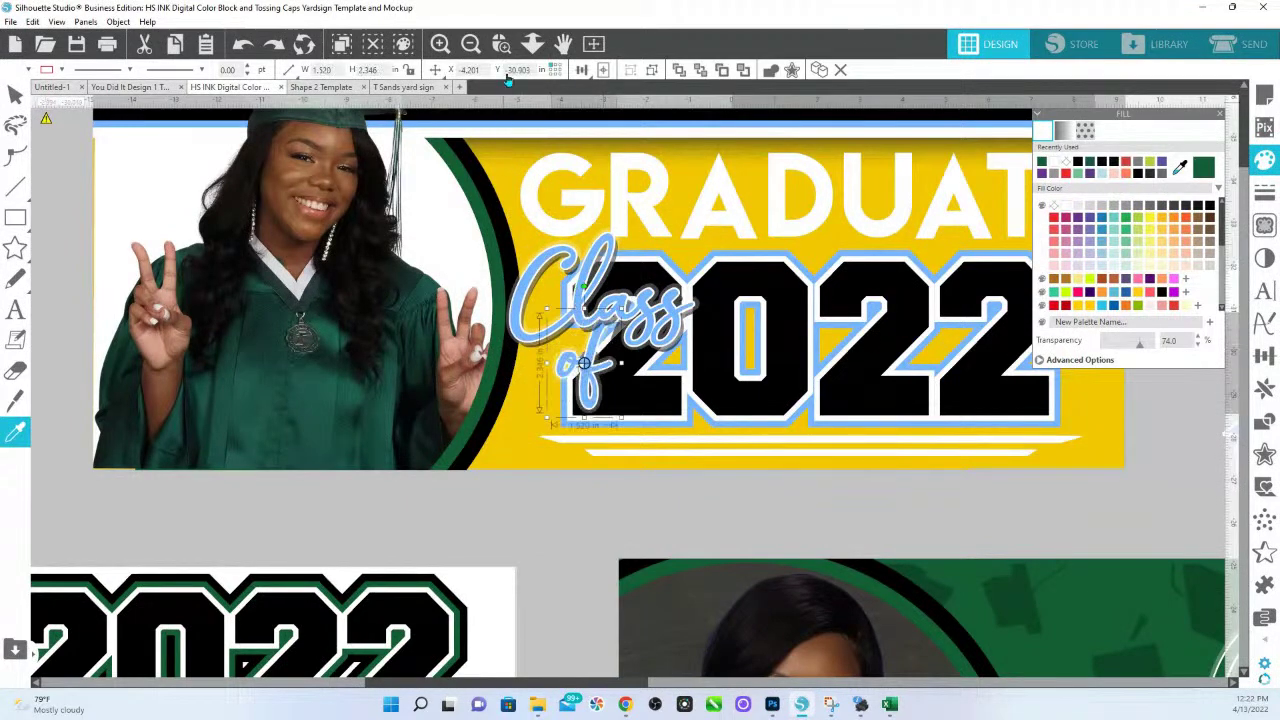
Select the 'Class of' script layers and drag them left over the graduate photo.
scroll(644, 393, "up", 5)
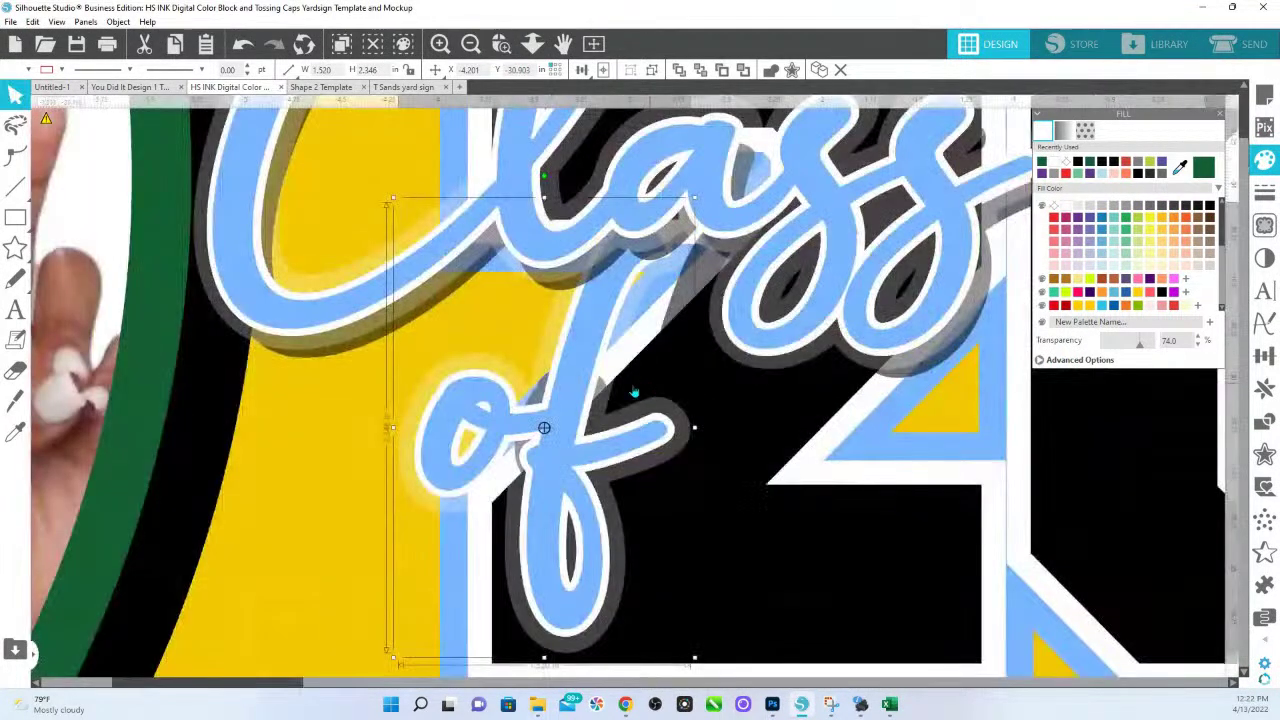
left_click(644, 487)
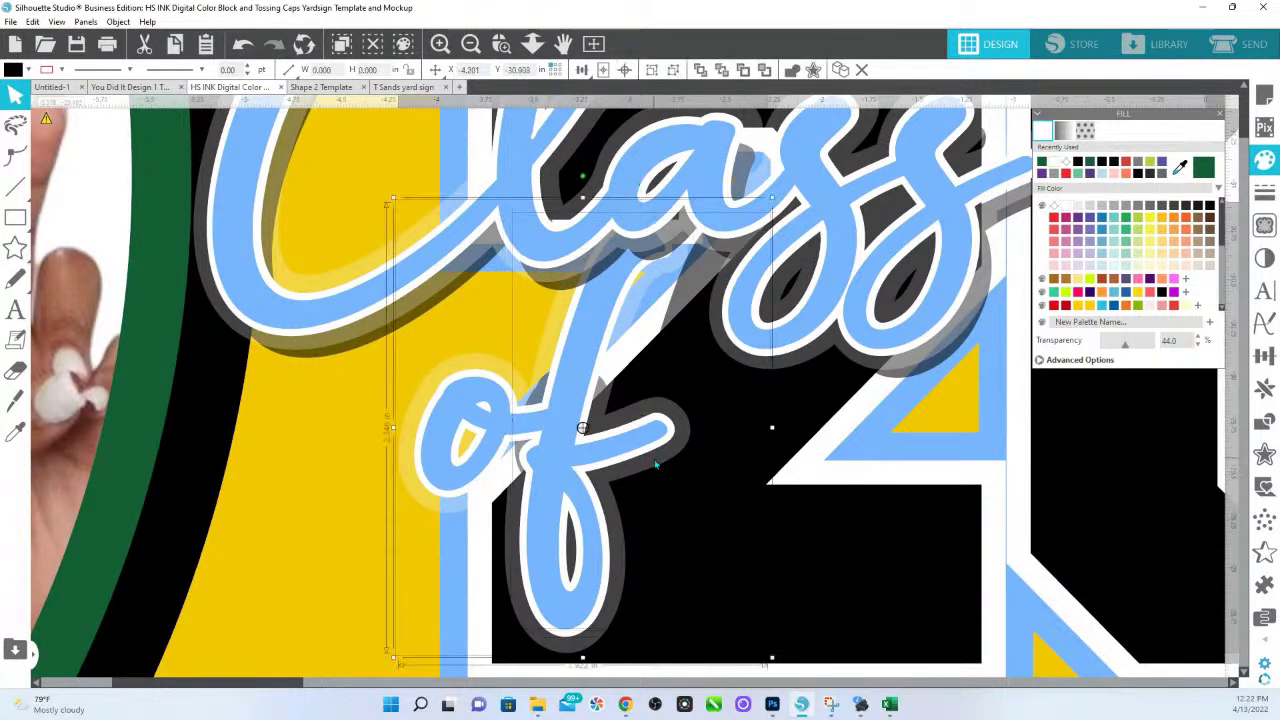
left_click(656, 463)
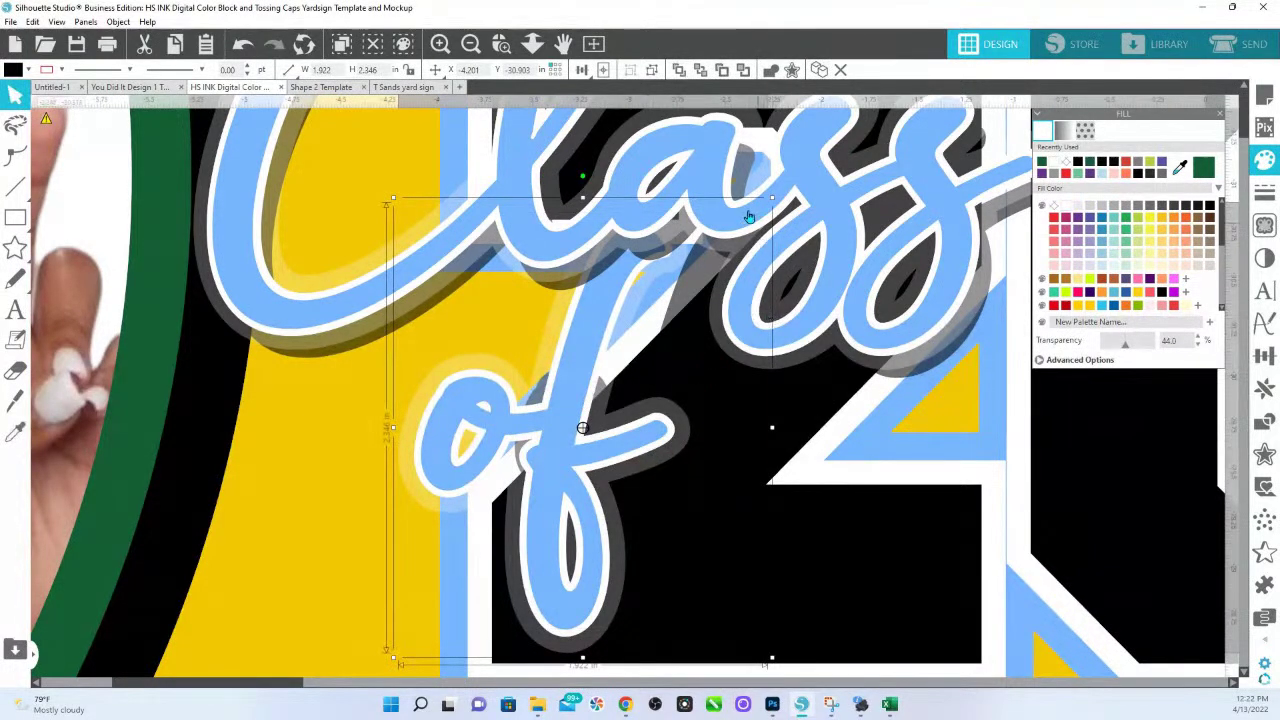
left_click(718, 410)
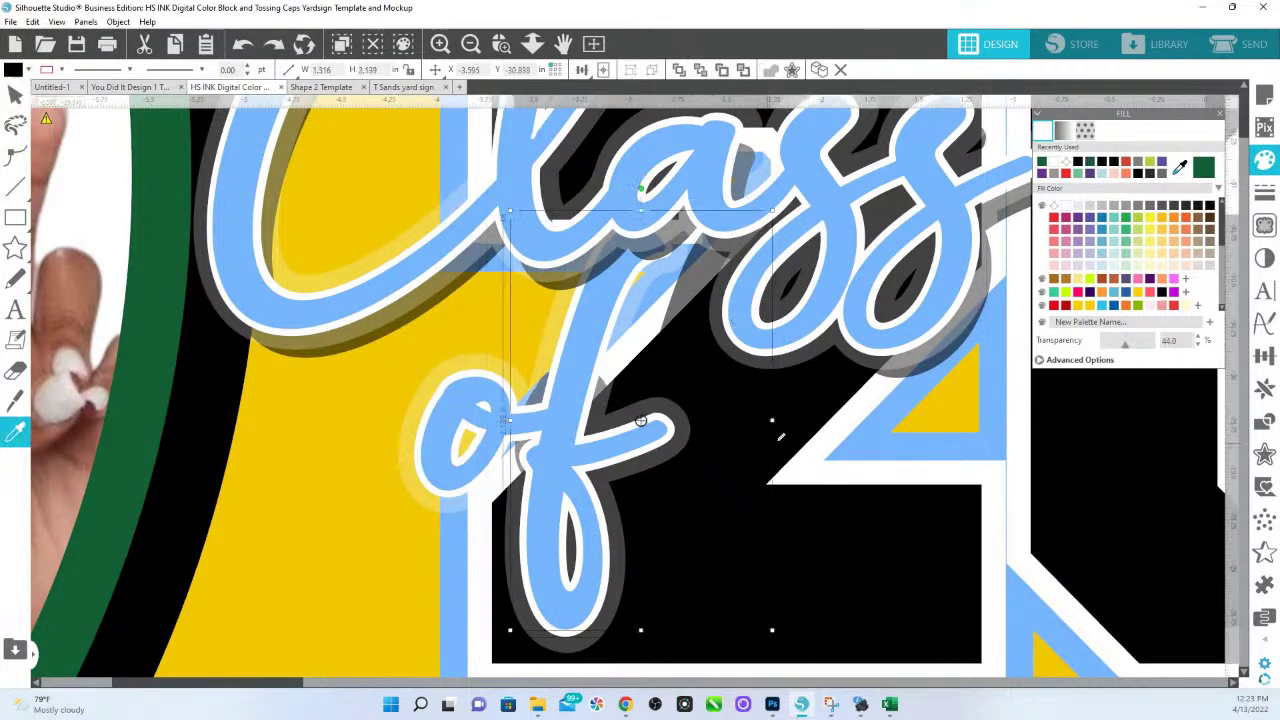
scroll(781, 437, "down", 5)
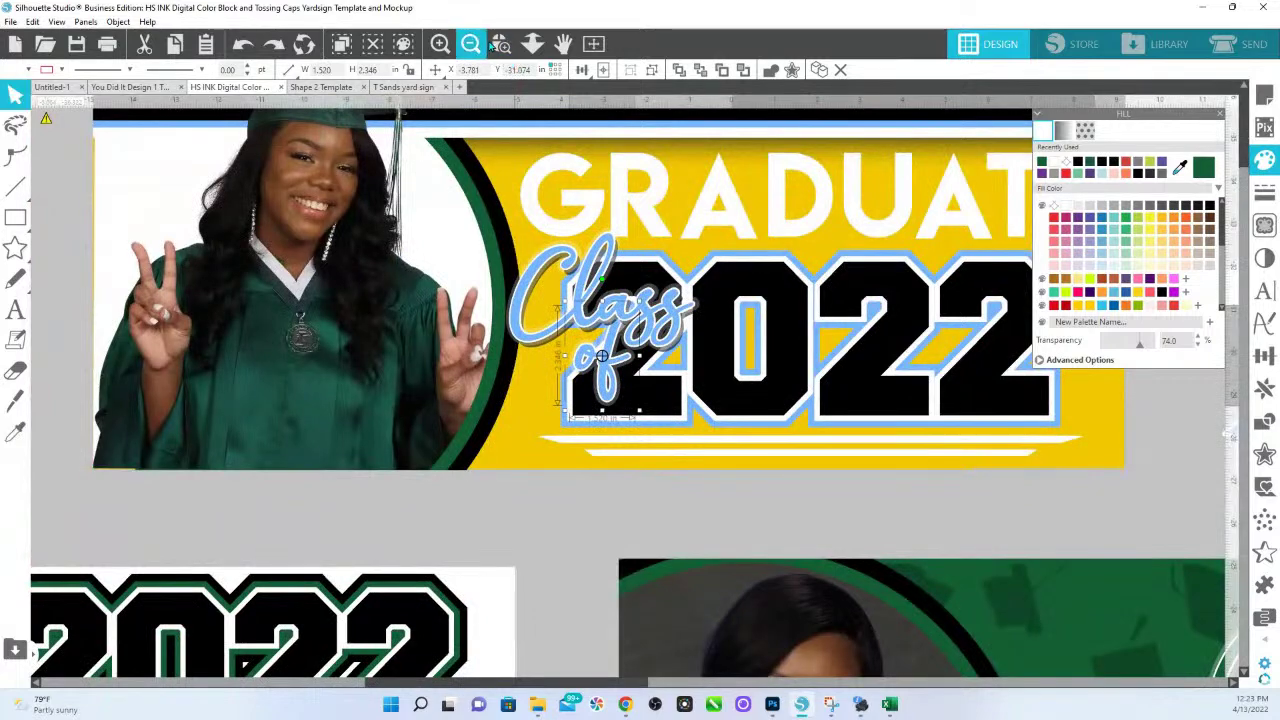
left_click_drag(727, 426, 609, 310)
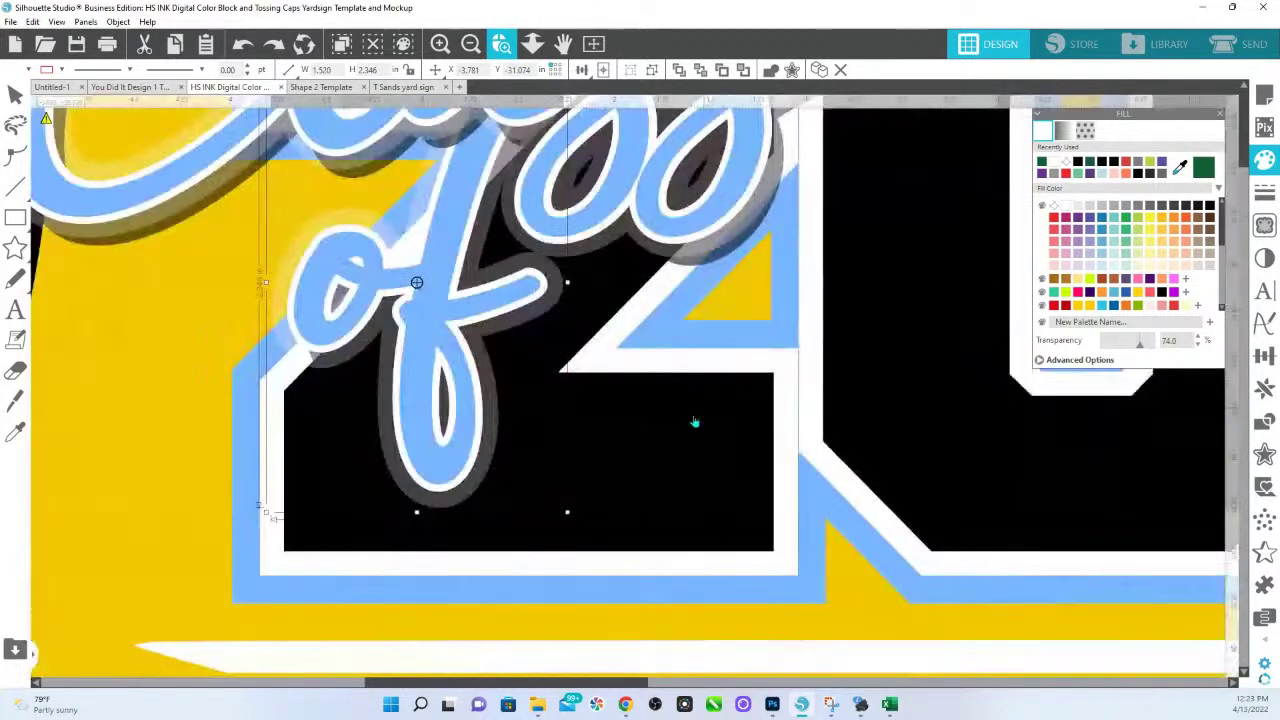
left_click(532, 323, "shift")
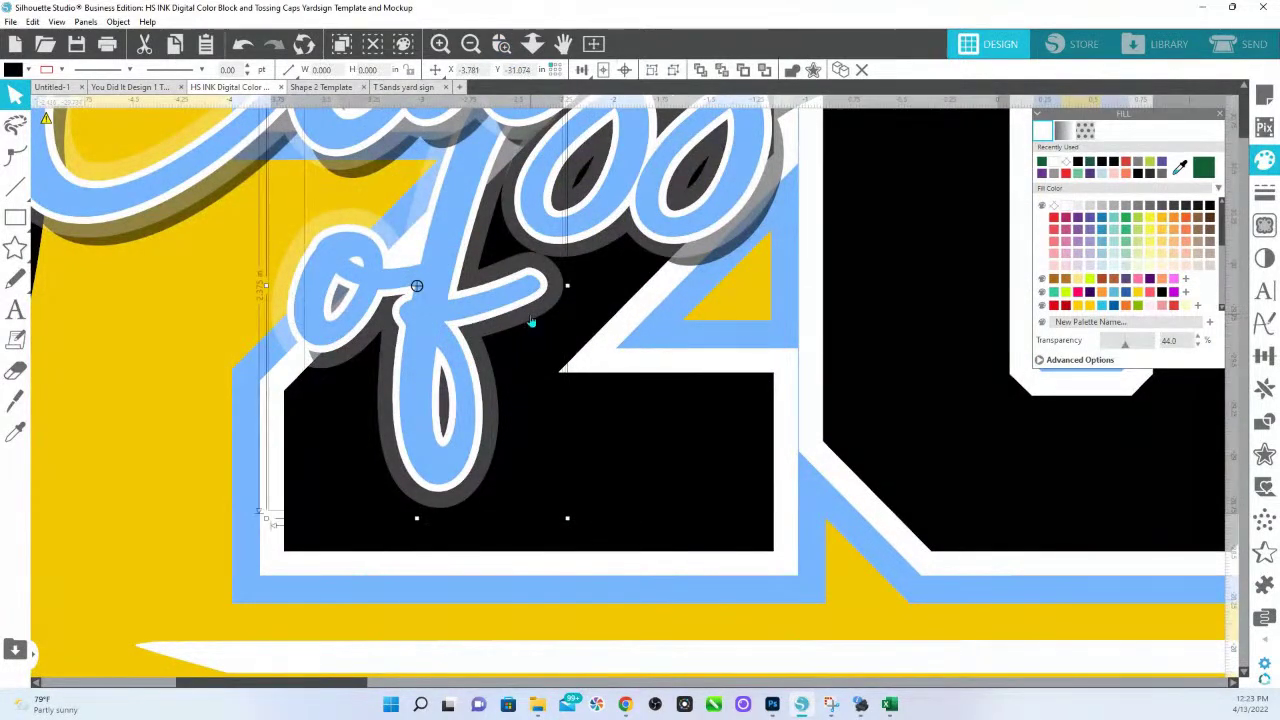
key("i")
left_click(533, 316)
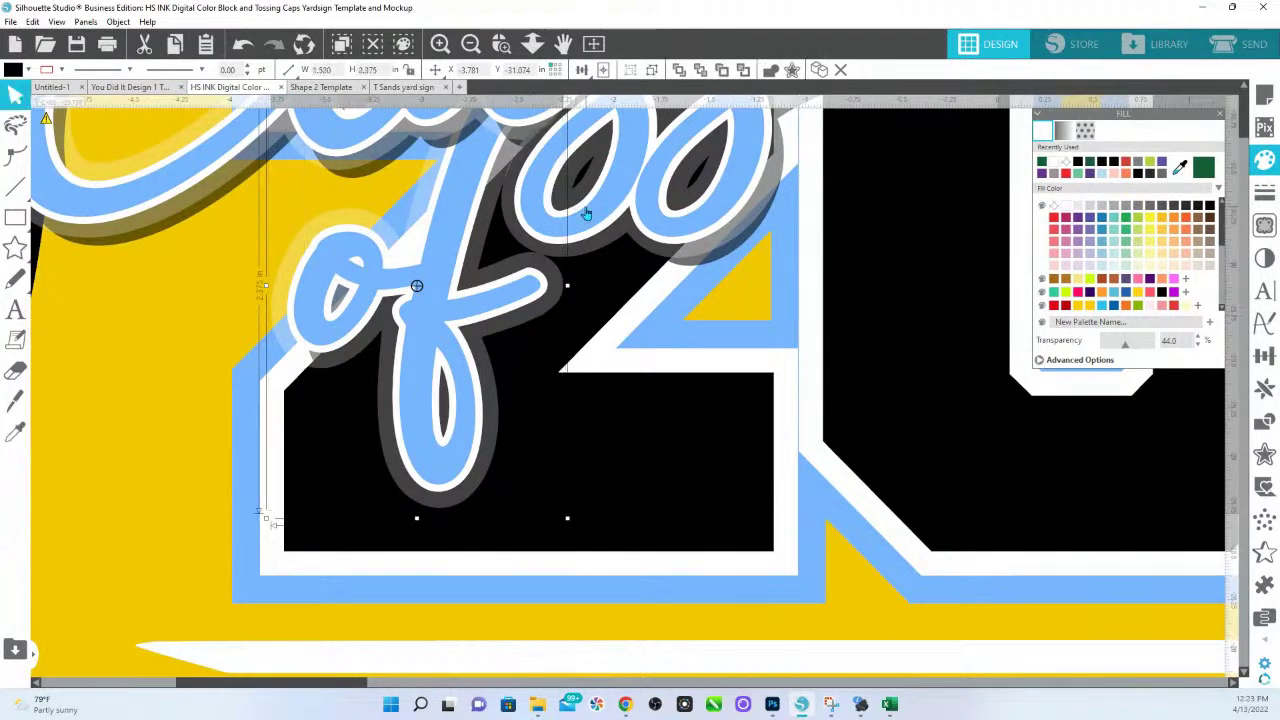
left_click(533, 45)
left_click_drag(603, 222, 504, 379)
Bring 'Class of' to the front and nudge it slightly right.
right_click(506, 378)
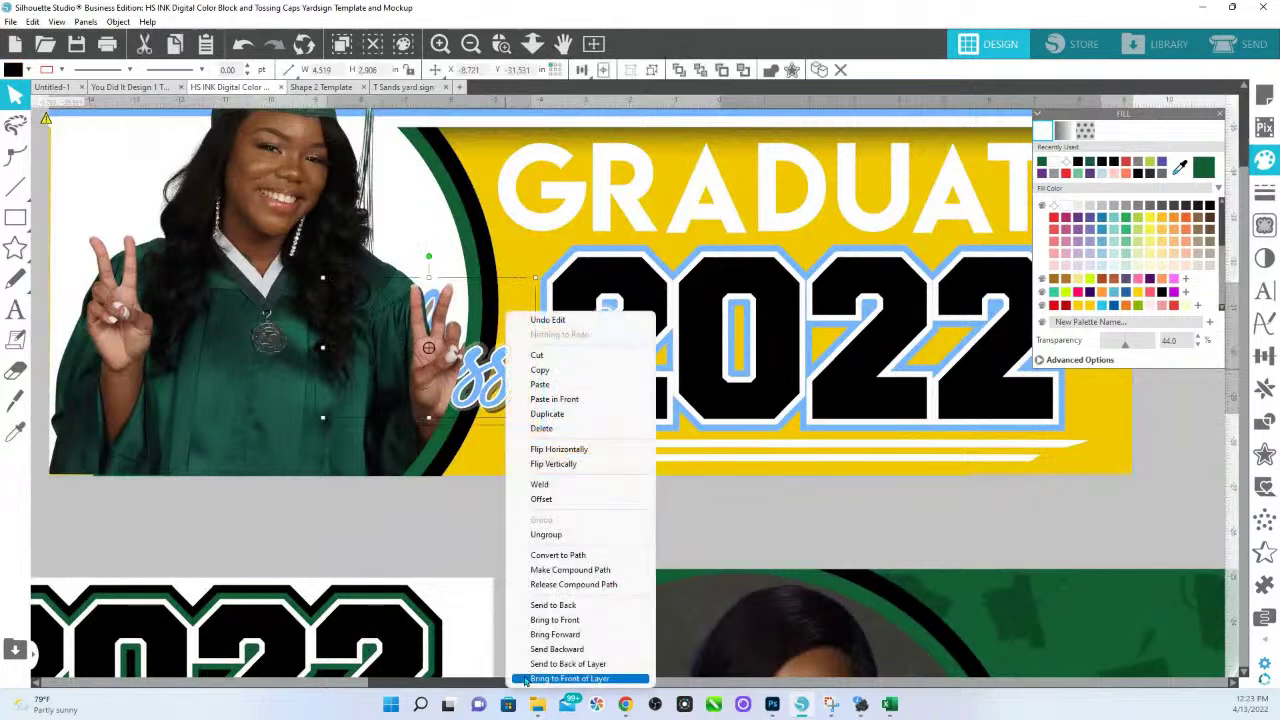
left_click(585, 625)
left_click_drag(506, 382, 516, 389)
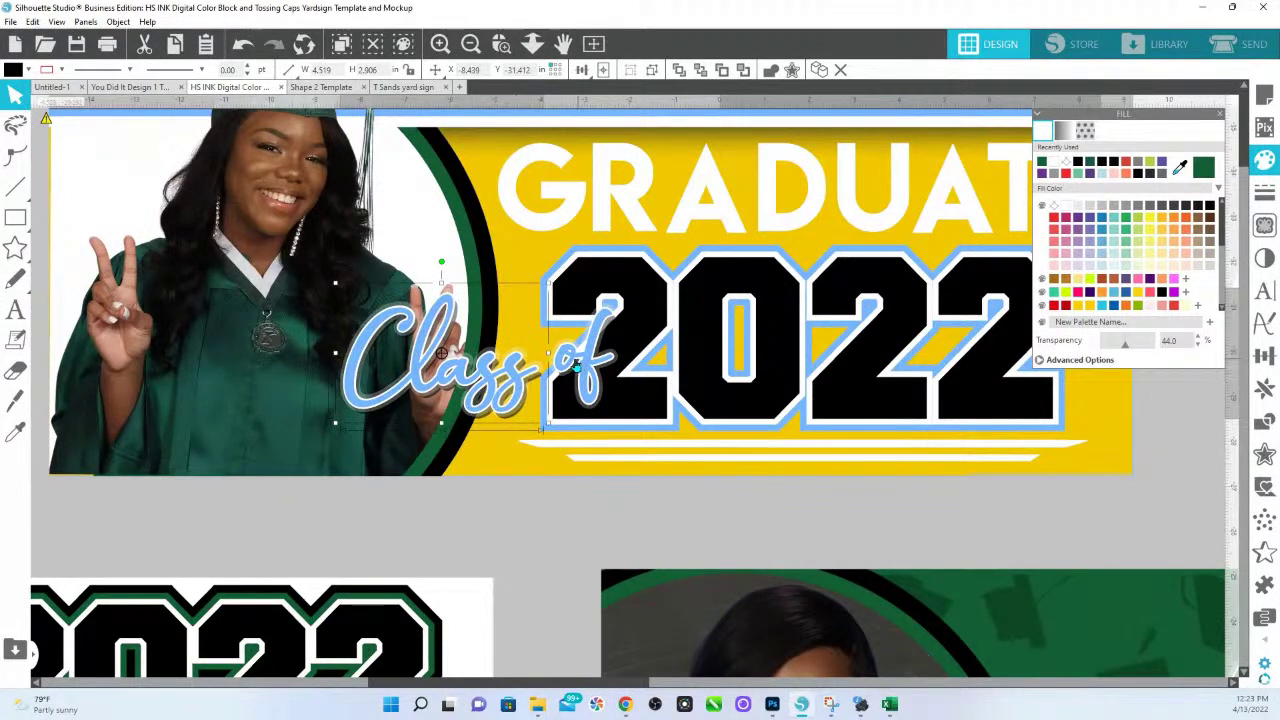
left_click(577, 366)
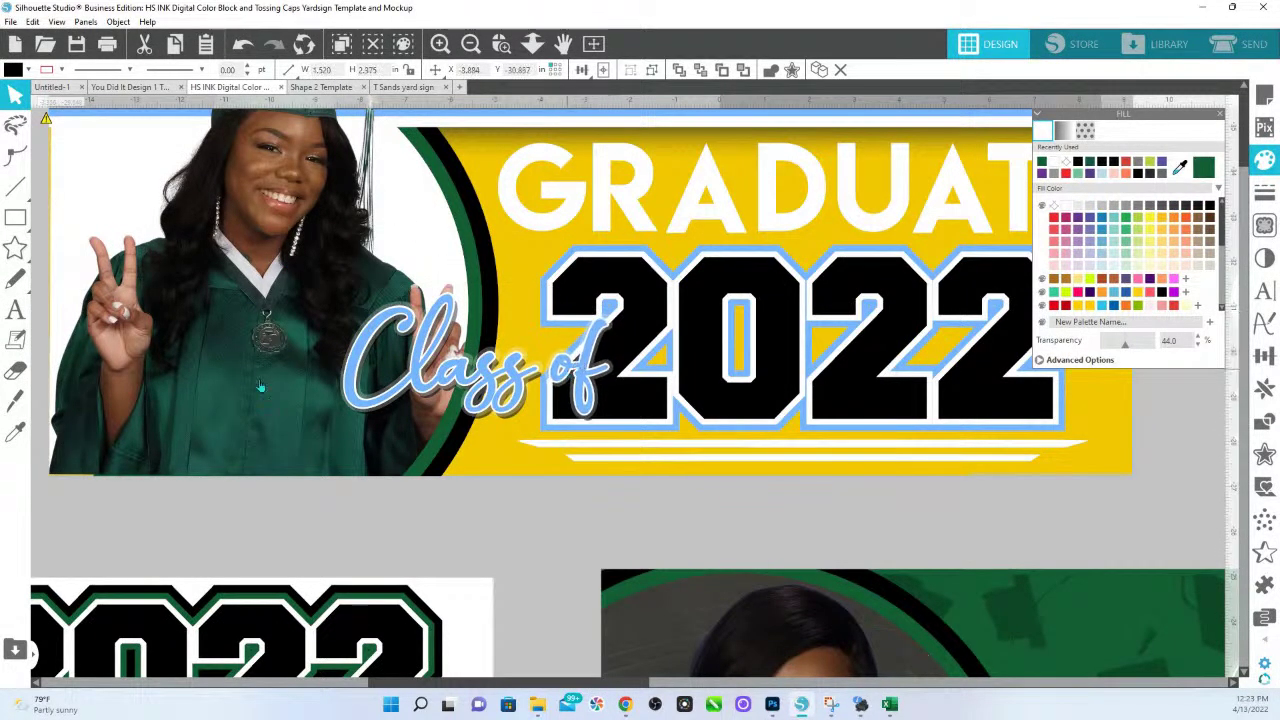
key("Escape")
Undo an accidental move of the GRADUATE 'D', then select the whole banner design.
scroll(870, 250, "up", 2)
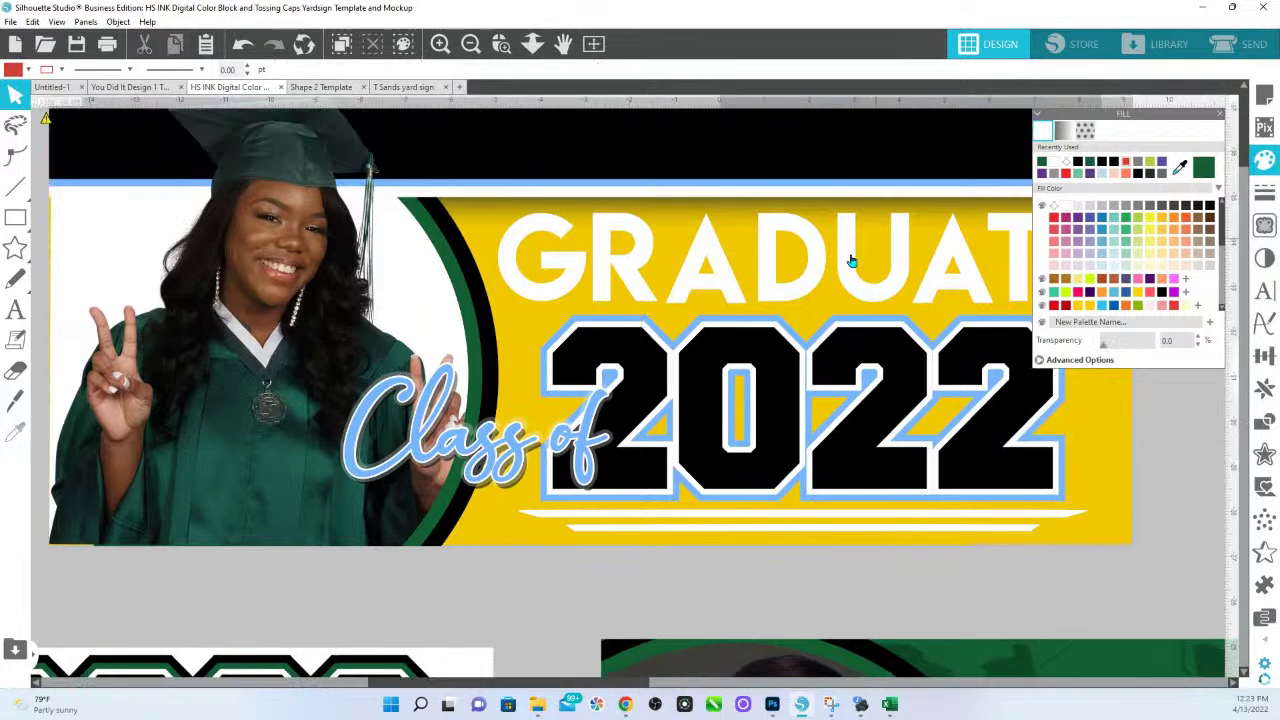
mouse_move(814, 281)
left_mouse_down()
mouse_move(802, 625)
mouse_move(807, 266)
left_mouse_up()
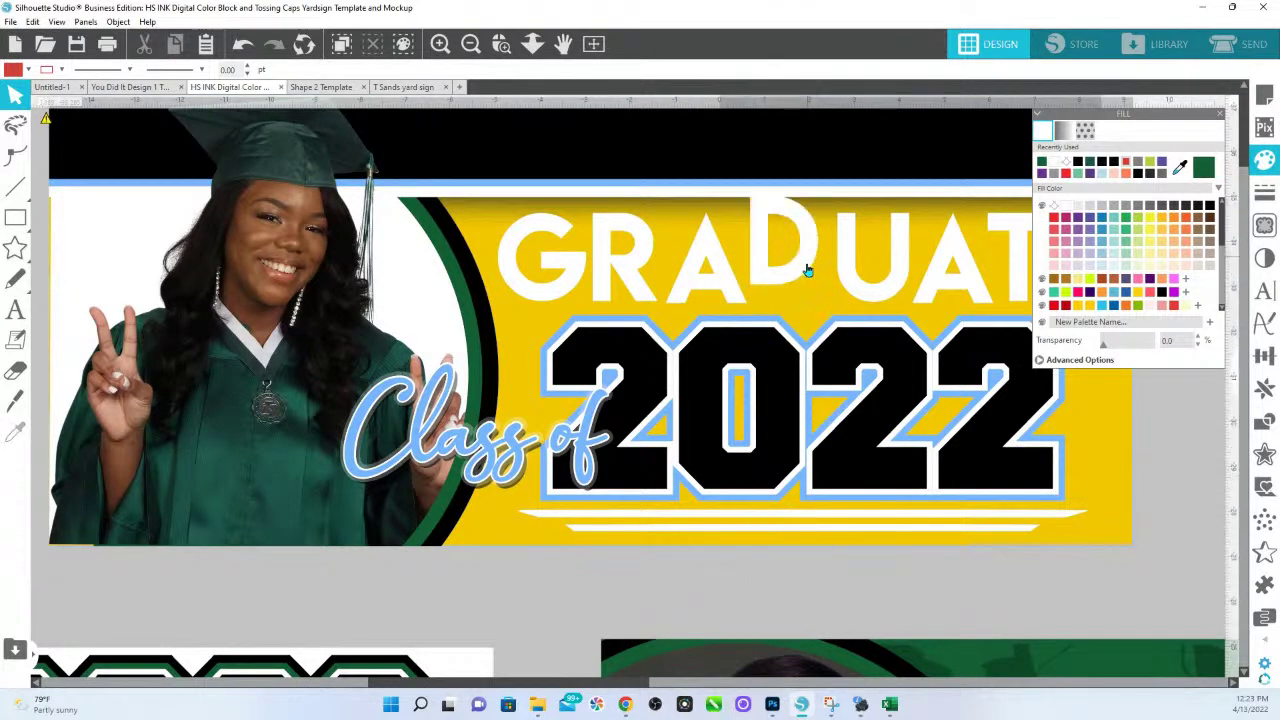
key("ctrl+z")
scroll(937, 460, "down", 2)
scroll(883, 557, "up", 3)
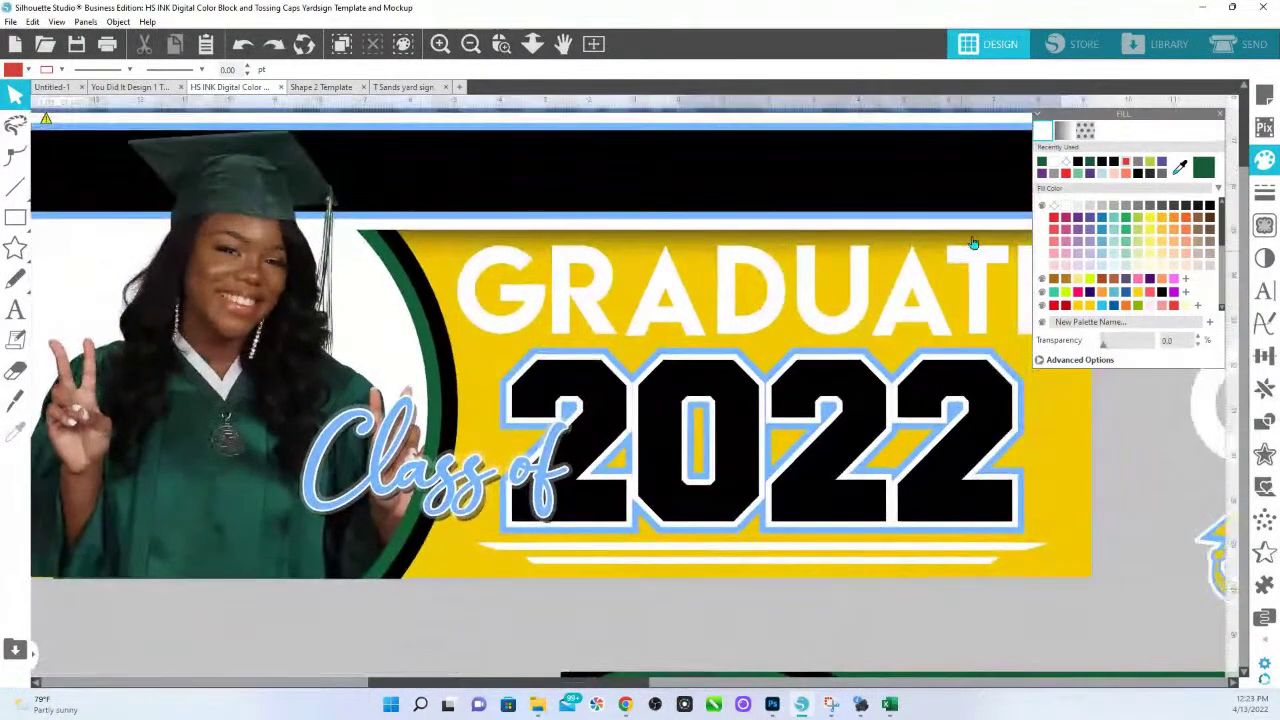
scroll(1006, 567, "right", 2)
scroll(1006, 567, "up", 1)
left_click(918, 328)
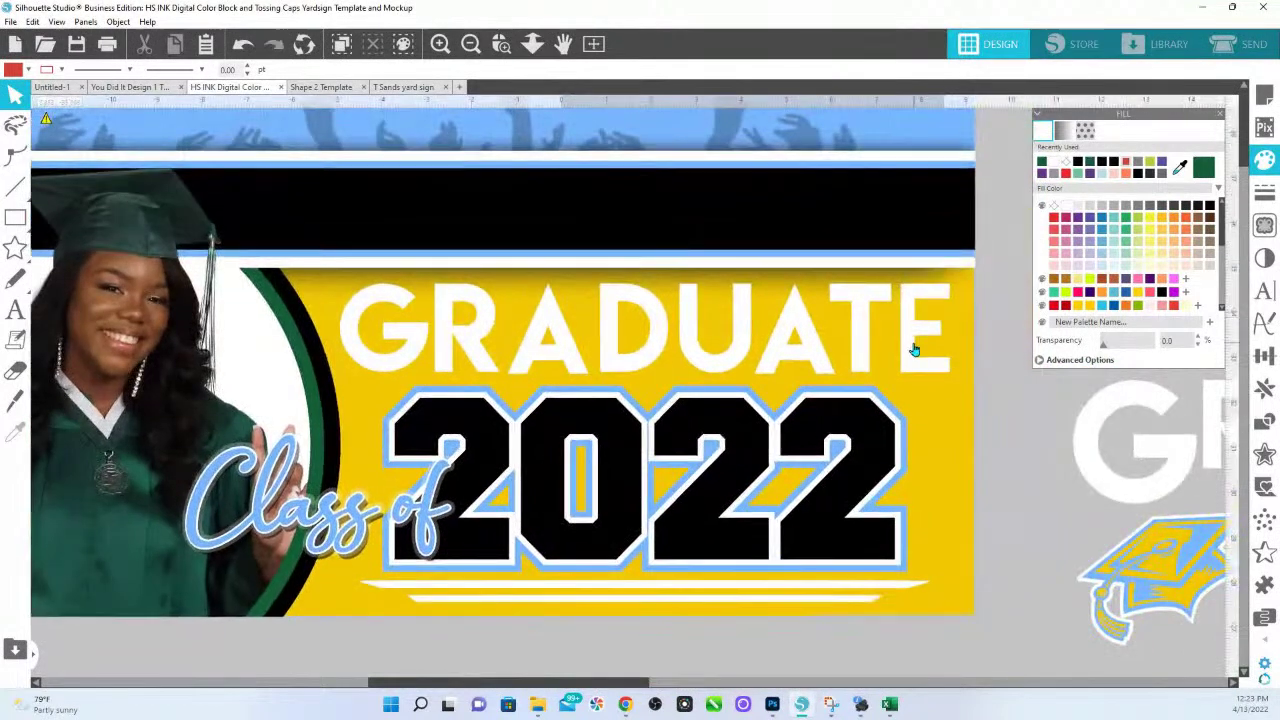
left_click(858, 332)
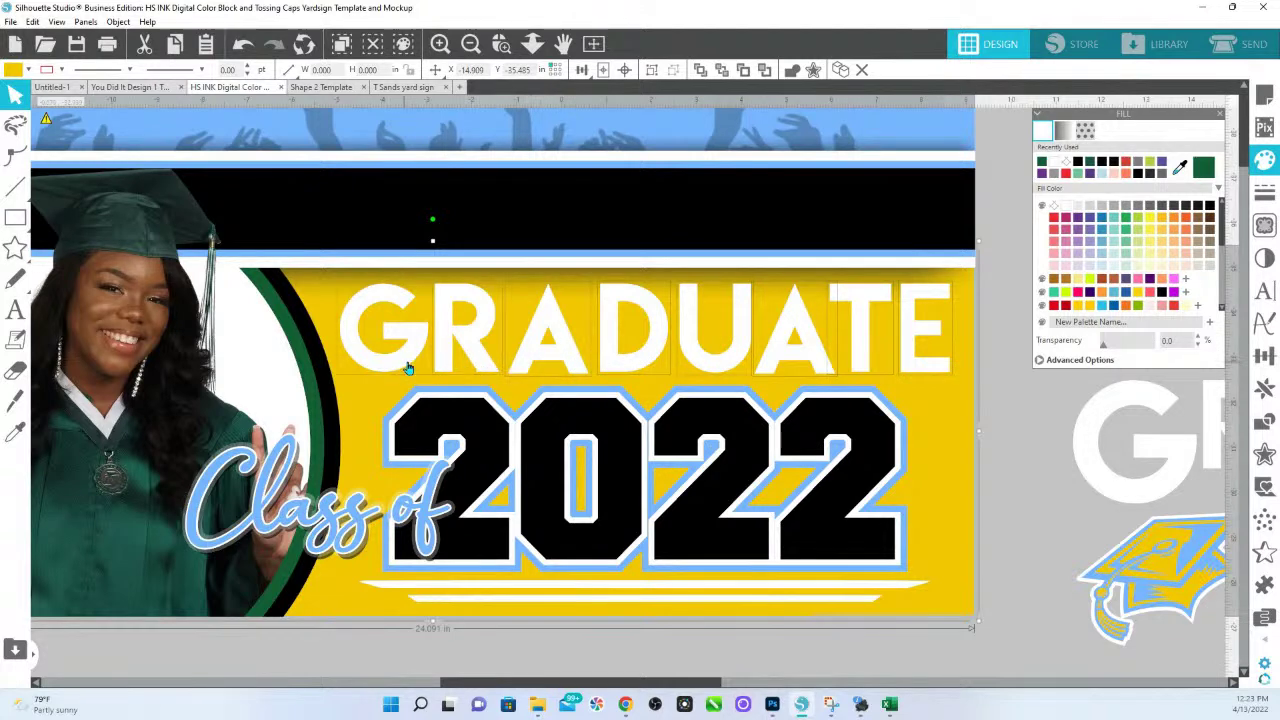
Restore the accidentally deleted arc and stripe, then move GRADUATE below the banner.
key("Delete")
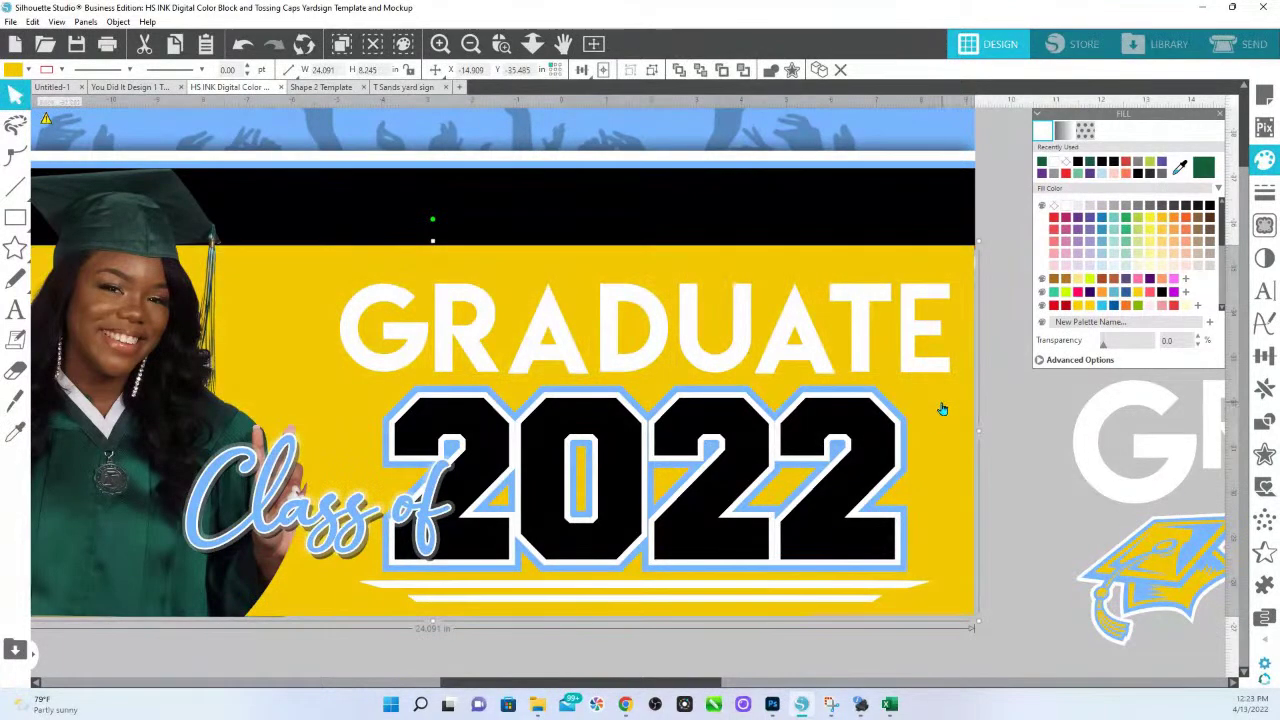
key("ctrl+z")
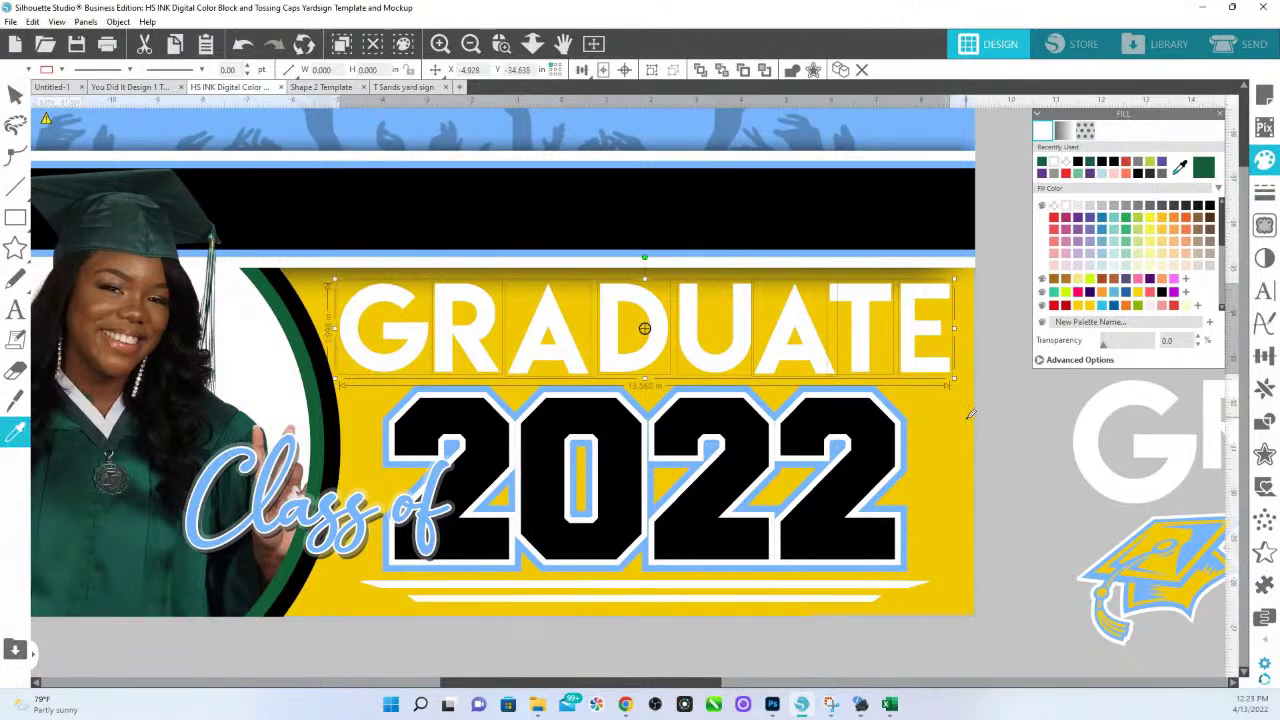
key("v")
left_click_drag(644, 330, 689, 645)
Move the 'Class of' script up above 2022.
left_click(424, 508)
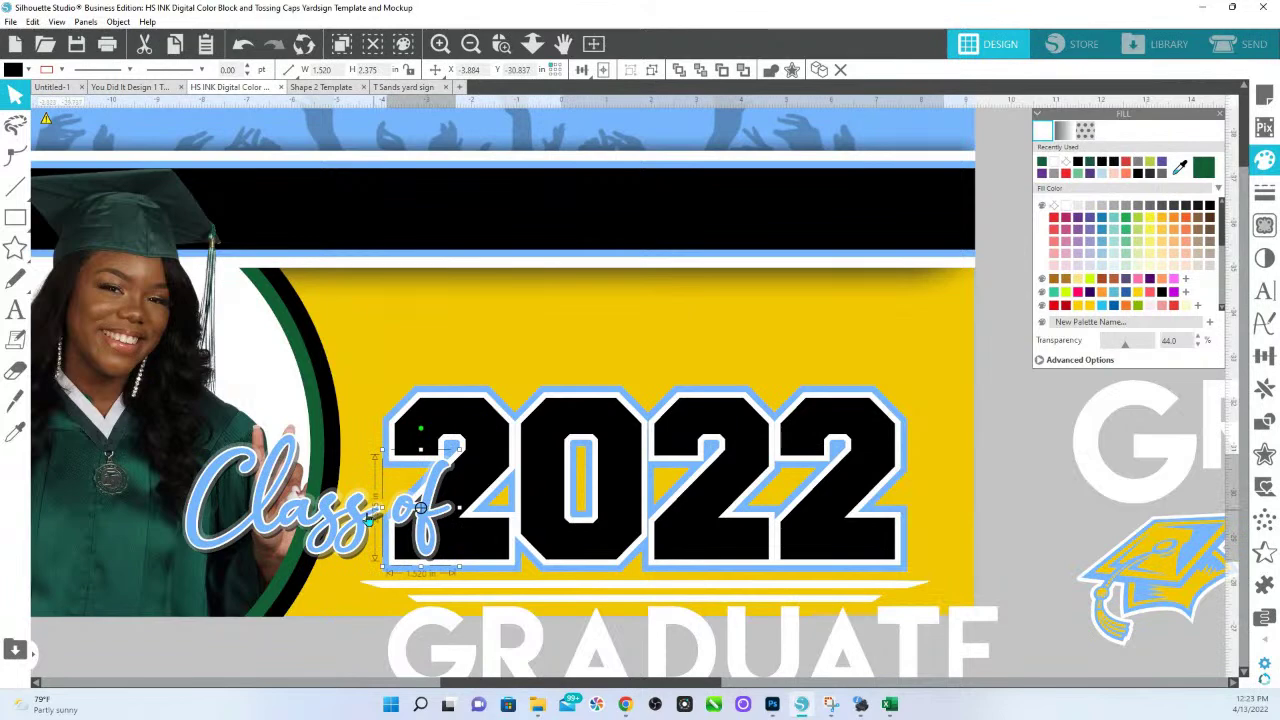
left_click_drag(372, 516, 527, 388)
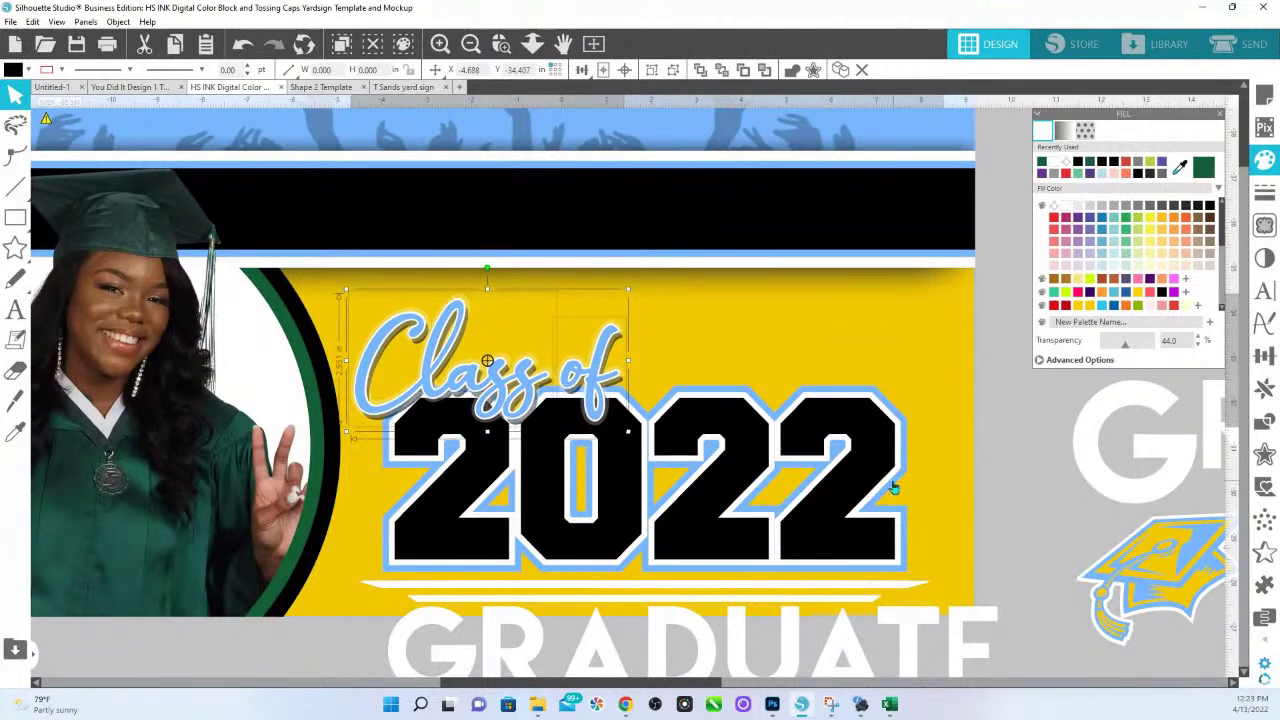
left_click(1031, 512)
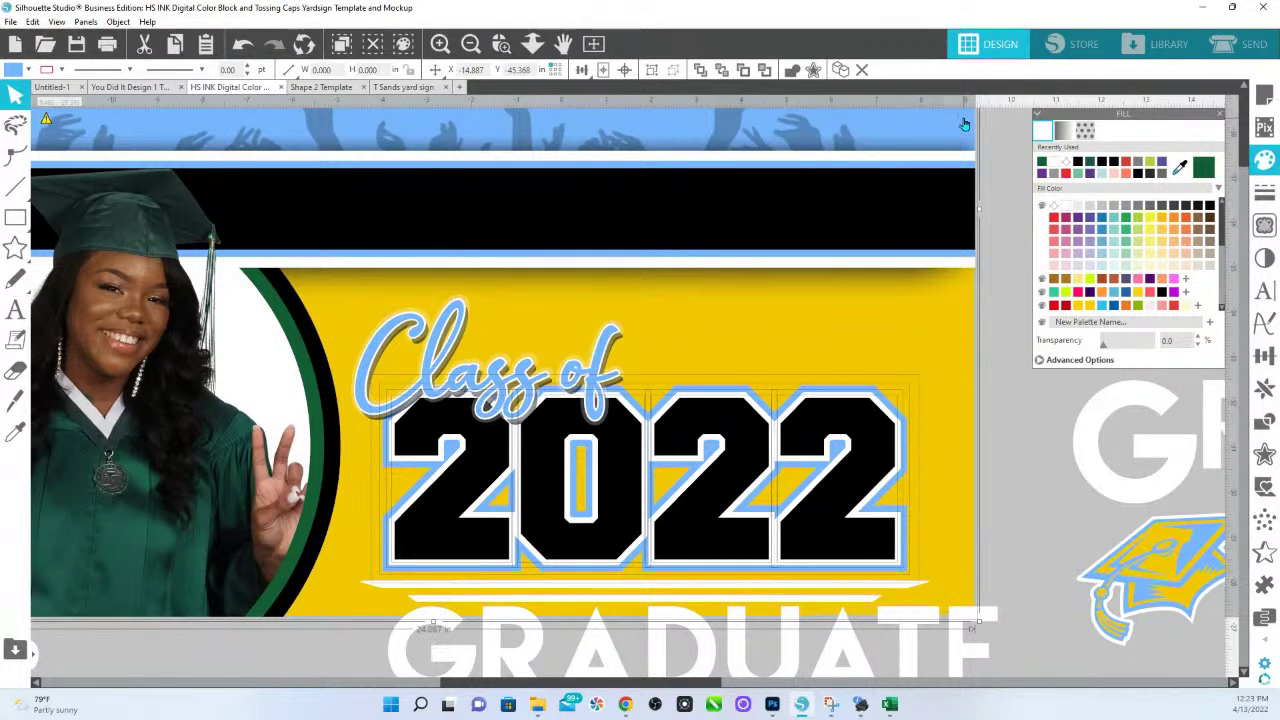
Undo a stray move of 2022, then raise 'Class of 2022' closer to the black band.
left_click_drag(862, 437, 866, 417)
key("i")
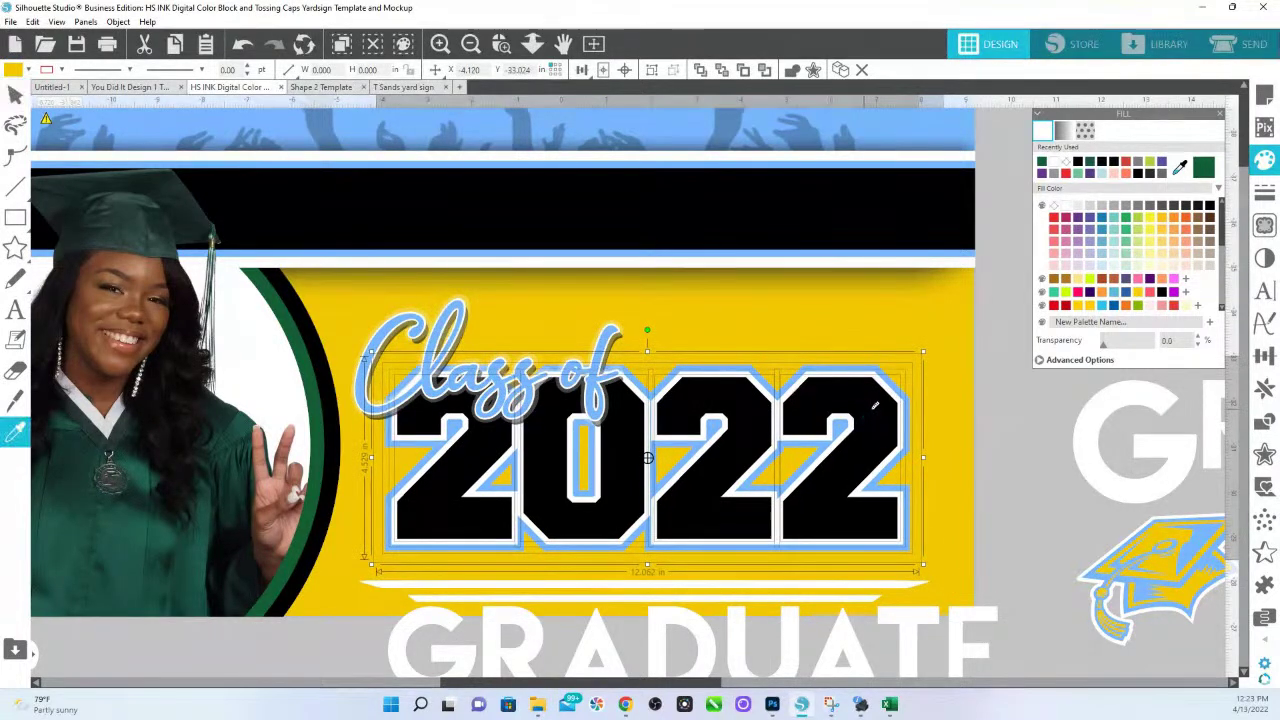
key("ctrl+z")
key("Escape")
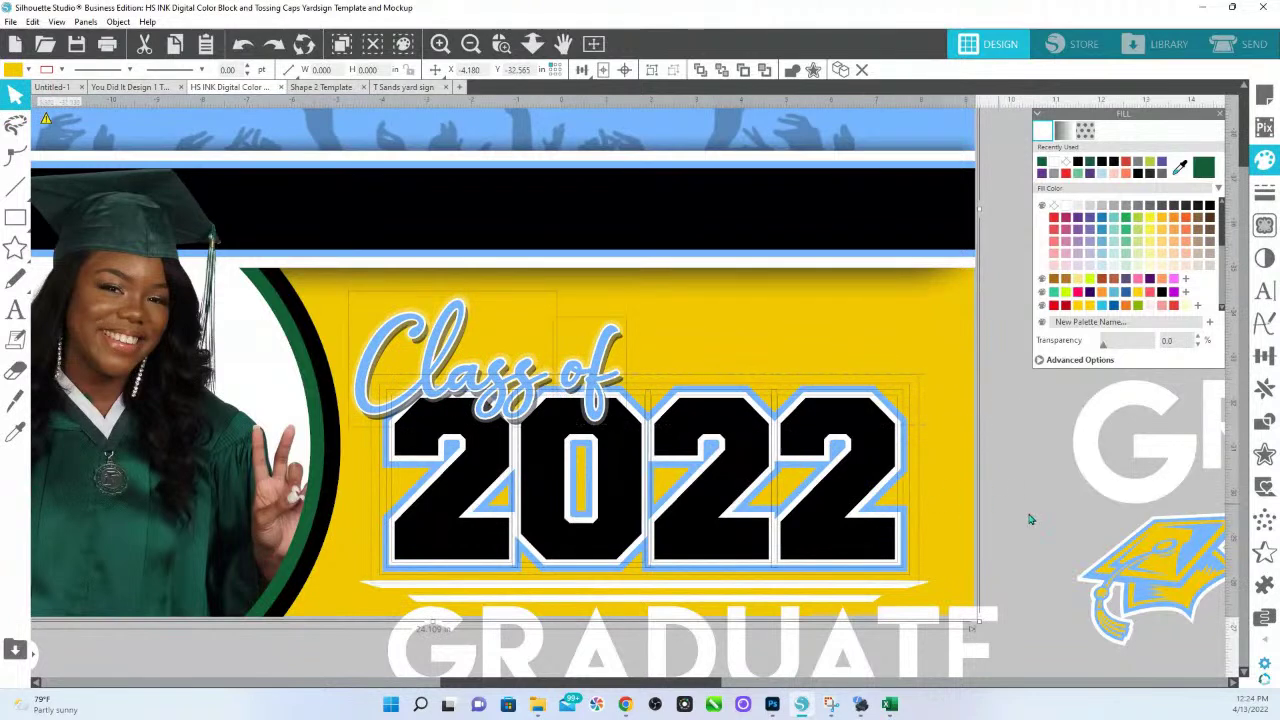
left_click(967, 127, "shift")
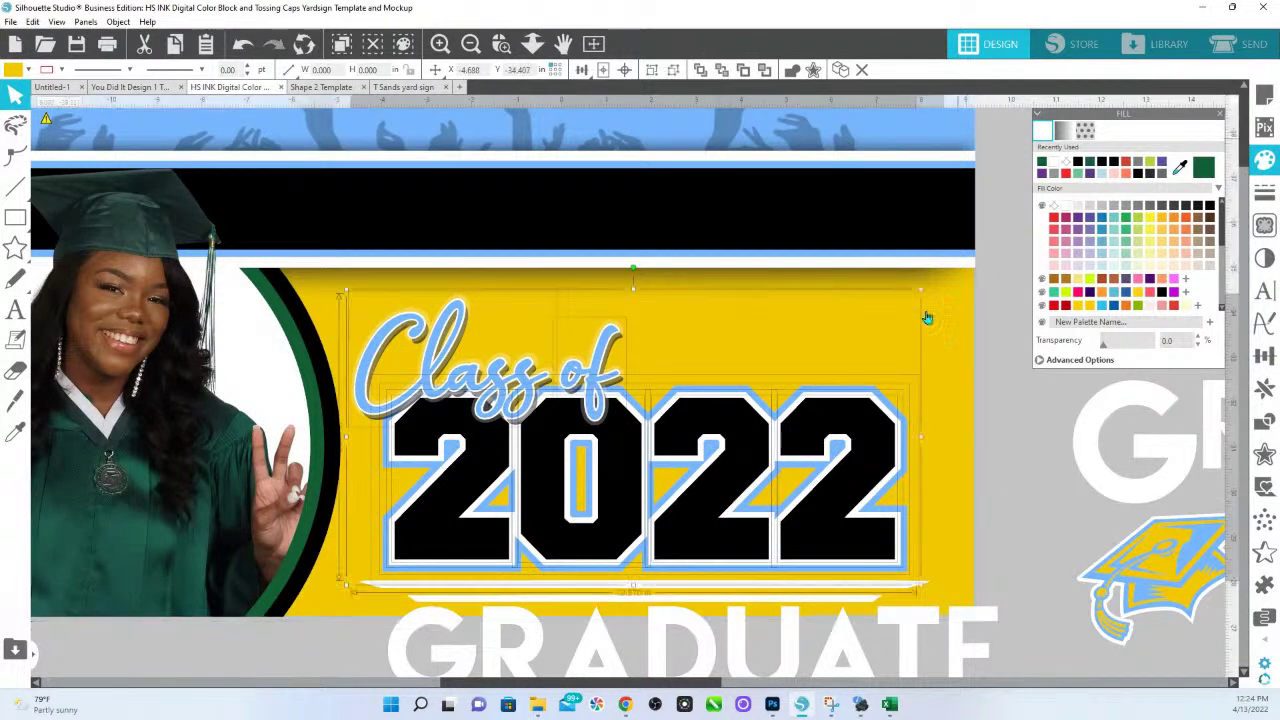
left_click_drag(880, 470, 882, 437)
Move the white line down below GRADUATE.
scroll(909, 545, "down", 5)
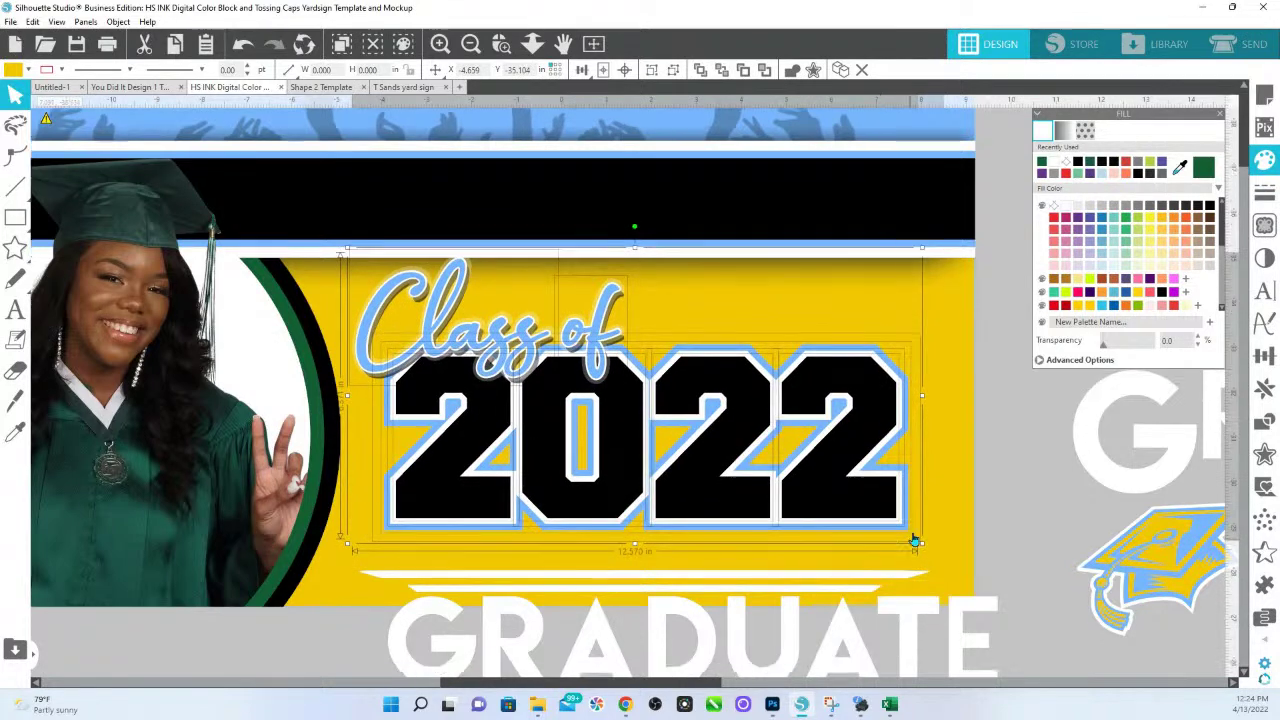
left_click(861, 480)
left_click_drag(852, 490, 503, 598)
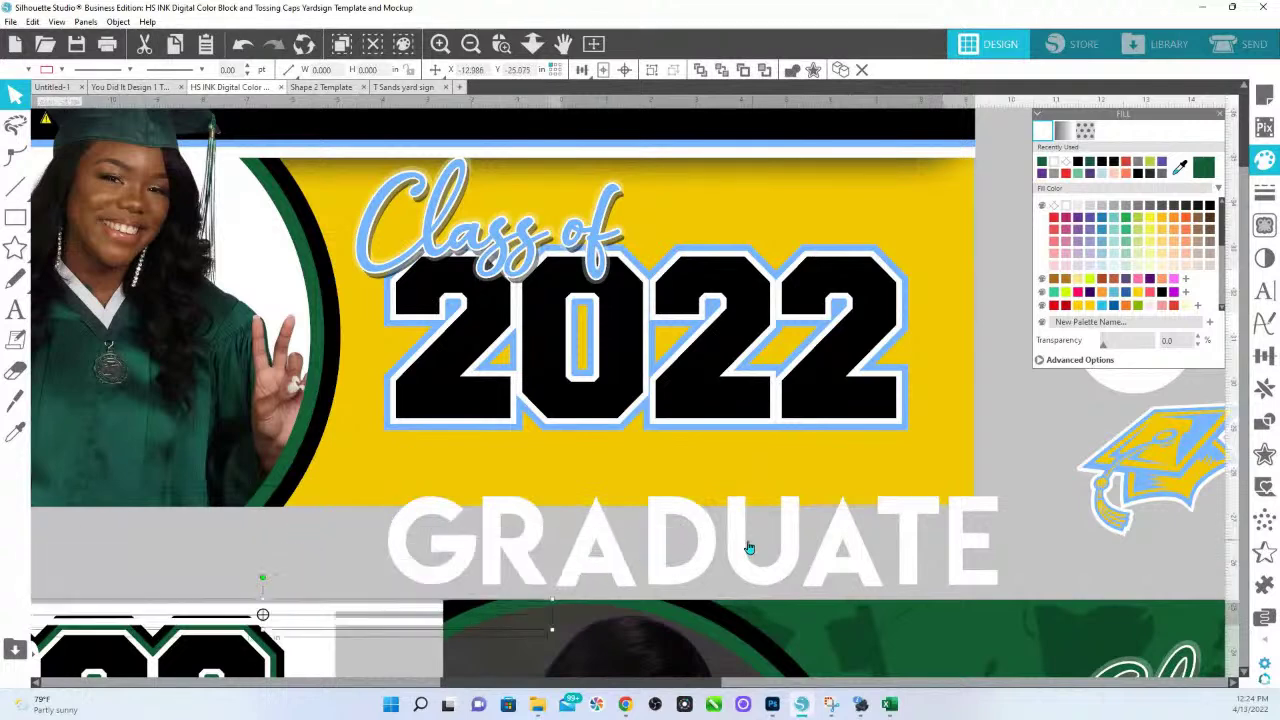
Place GRADUATE on the yellow banner, shrink it to about 10.5 inches wide, and bring it to front.
left_click_drag(752, 562, 713, 492)
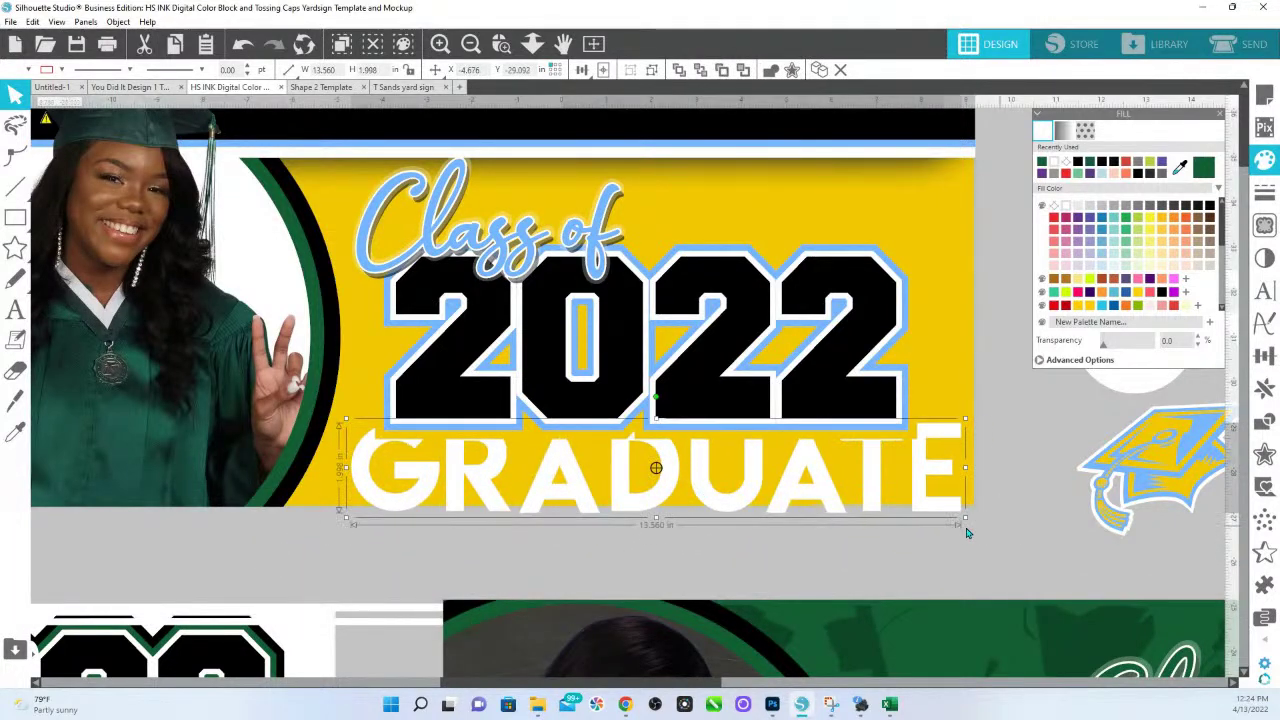
left_click_drag(965, 525, 853, 497)
right_click(848, 497)
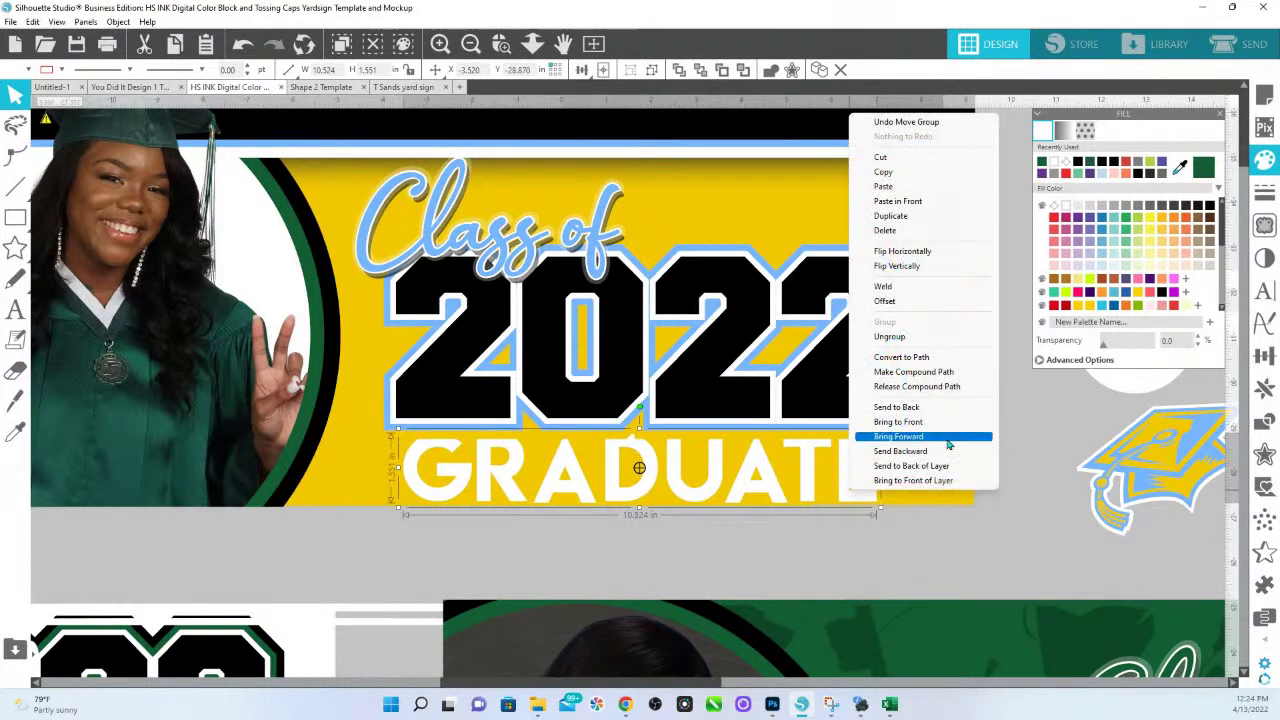
left_click(936, 422)
left_click(1008, 501)
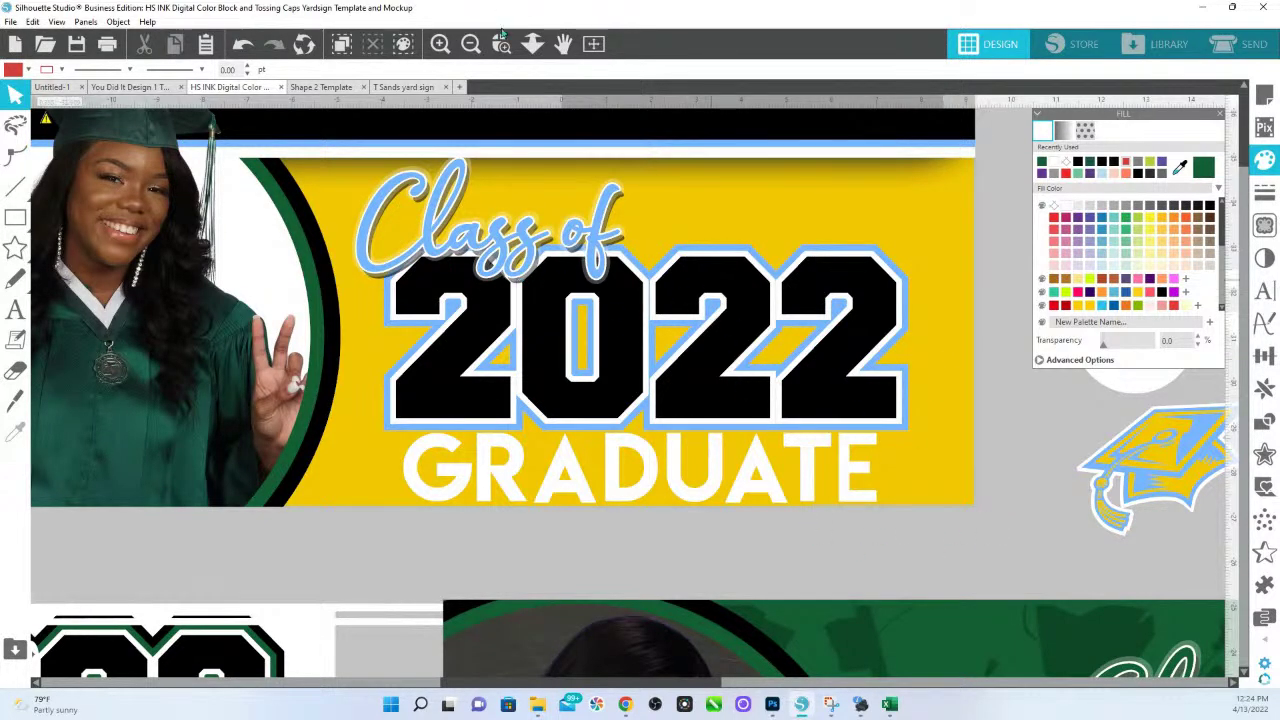
left_click(532, 43)
left_click_drag(576, 329, 575, 293)
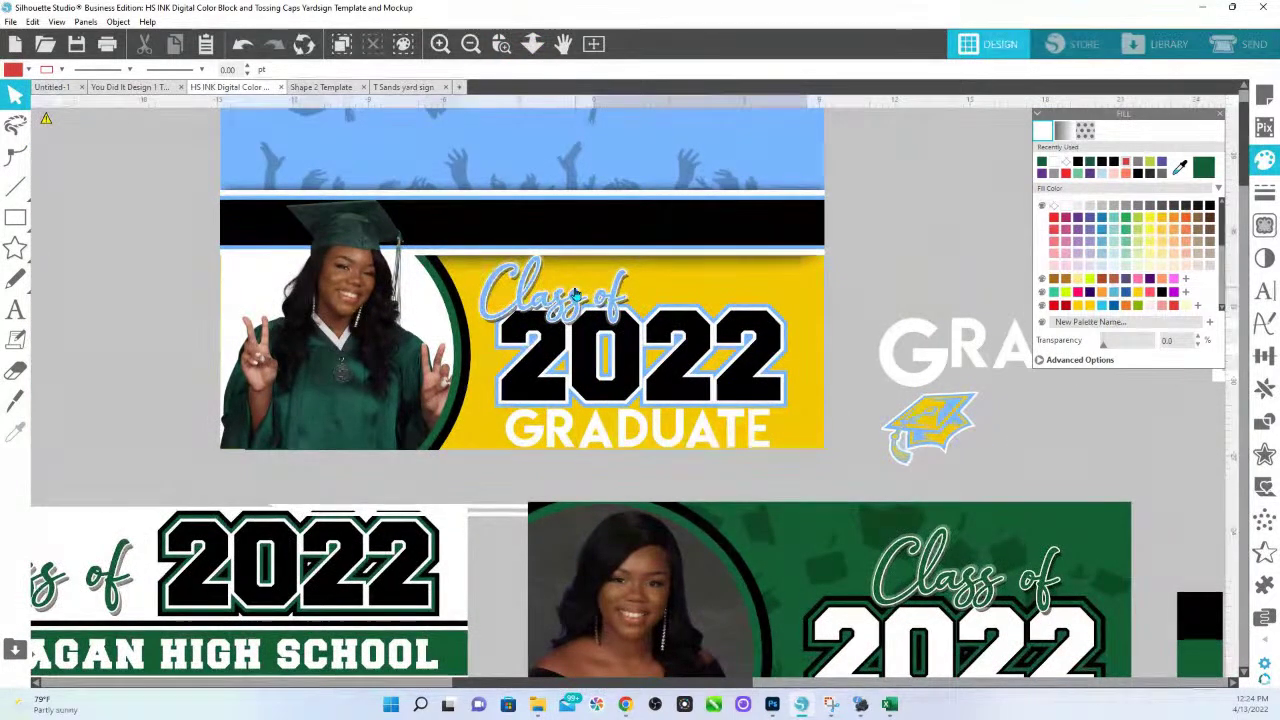
mouse_move(629, 426)
left_mouse_down()
mouse_move(686, 406)
mouse_move(646, 429)
left_mouse_up()
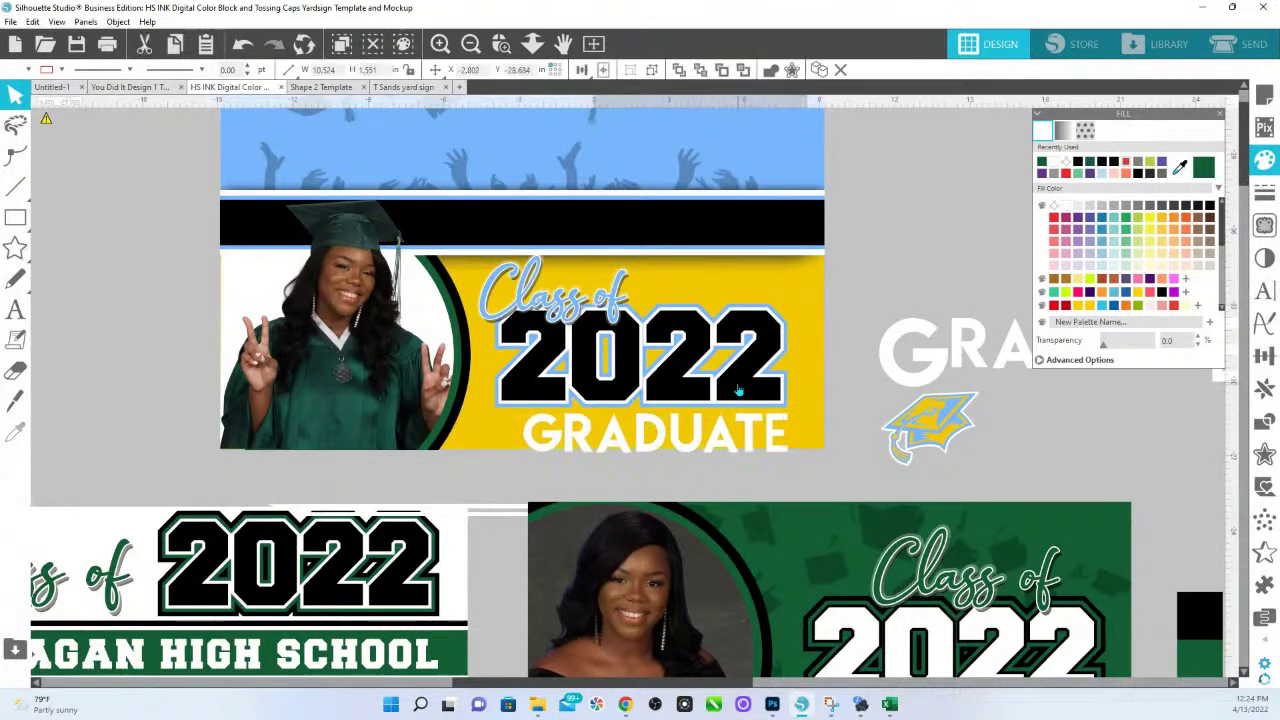
left_click(688, 395)
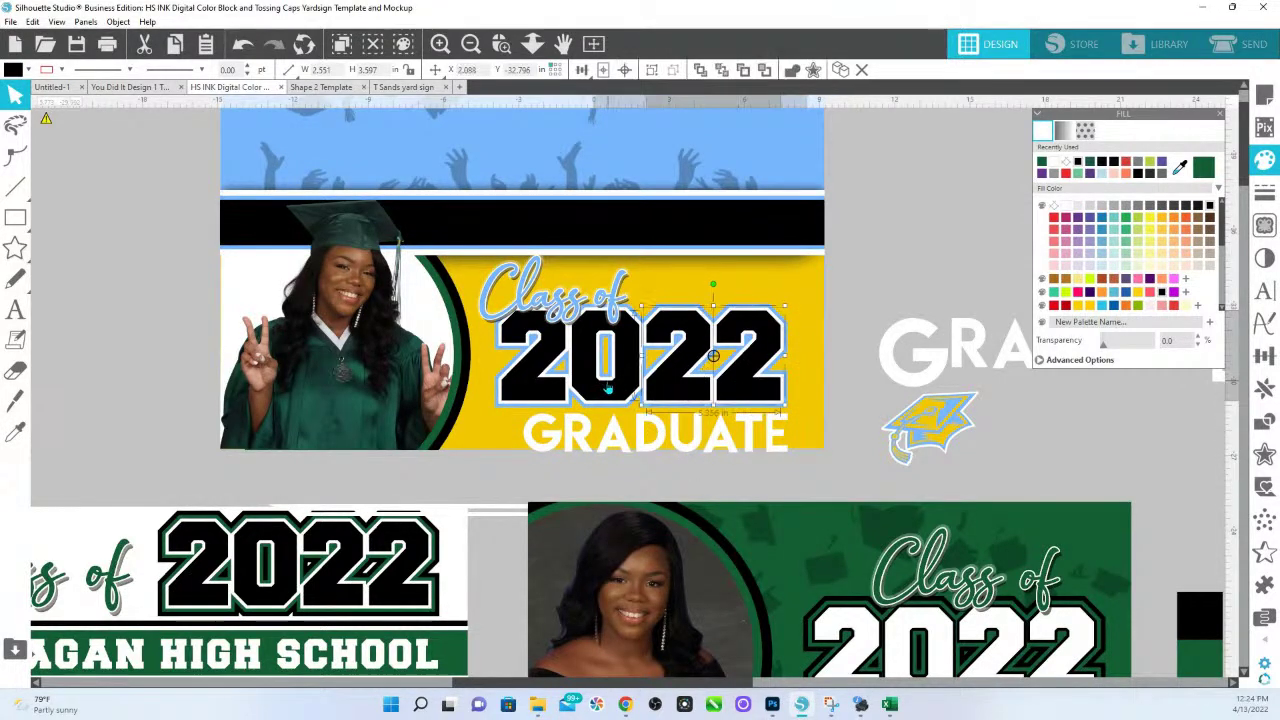
right_click(553, 395)
left_click(598, 237)
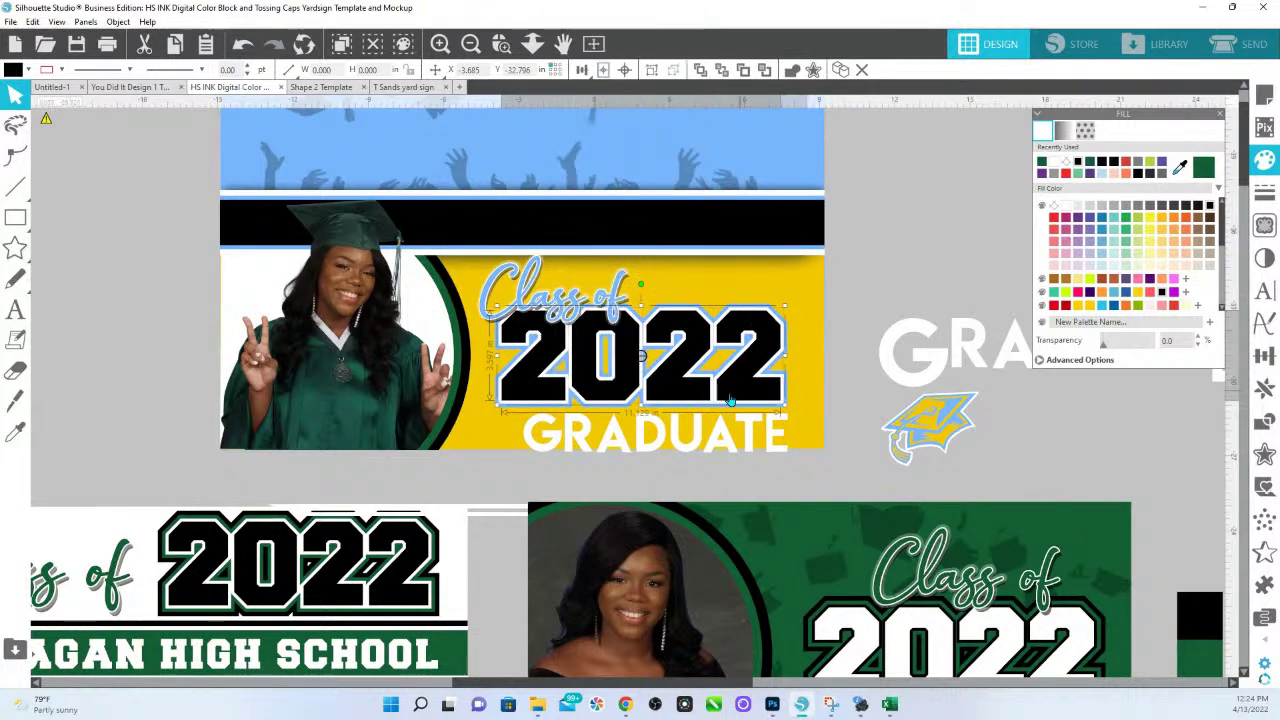
left_click(718, 408)
left_click(712, 406)
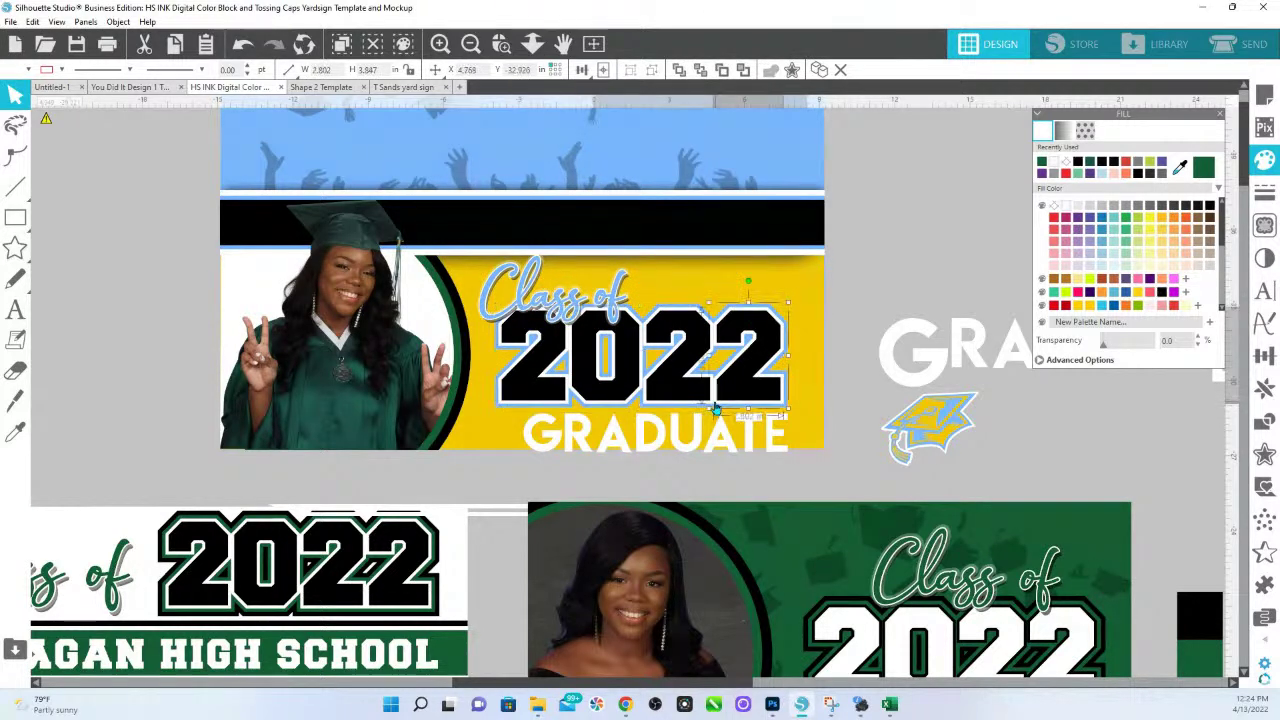
left_click(636, 405, "shift")
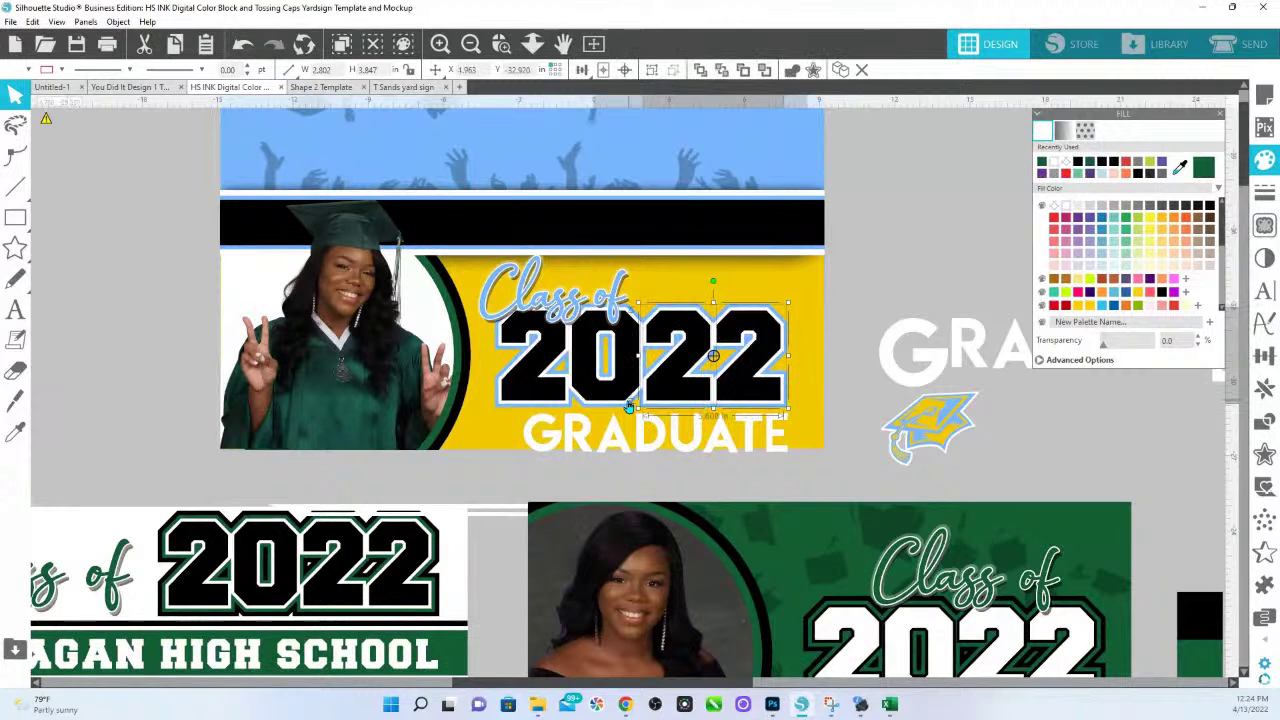
left_click(566, 408, "shift")
left_click(562, 405, "shift")
right_click(566, 404)
left_click(607, 249)
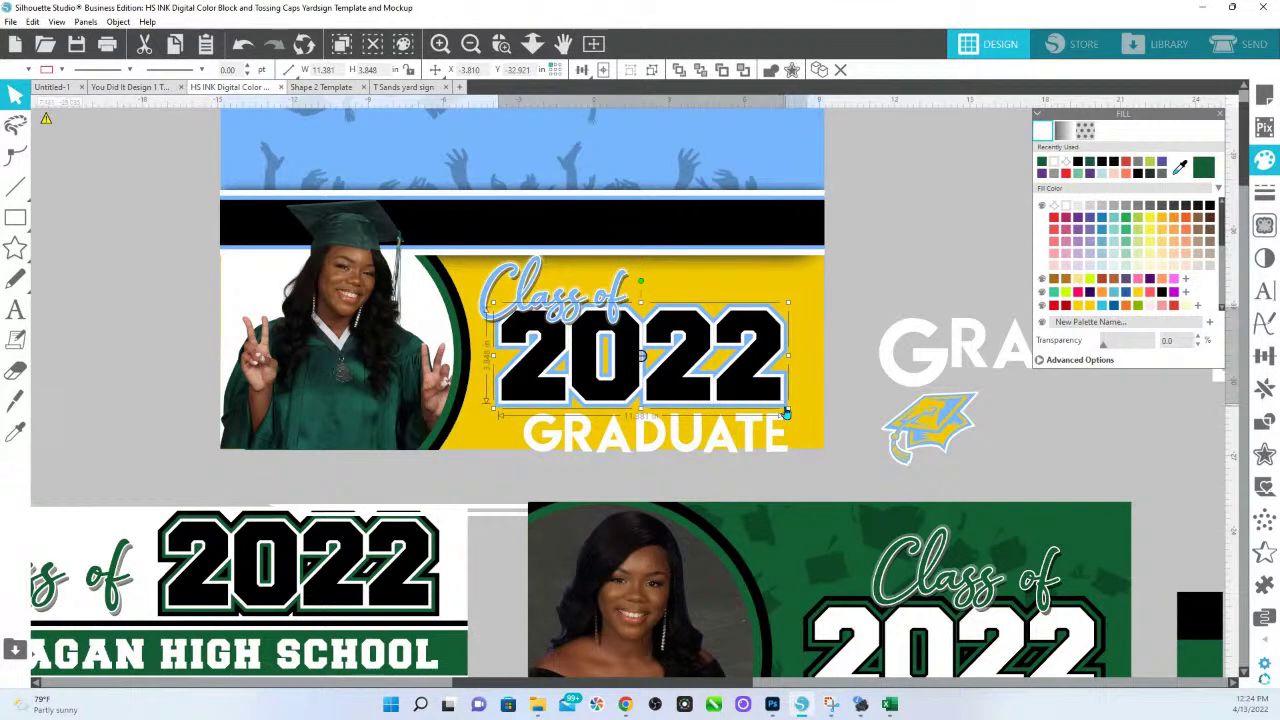
left_click(786, 411)
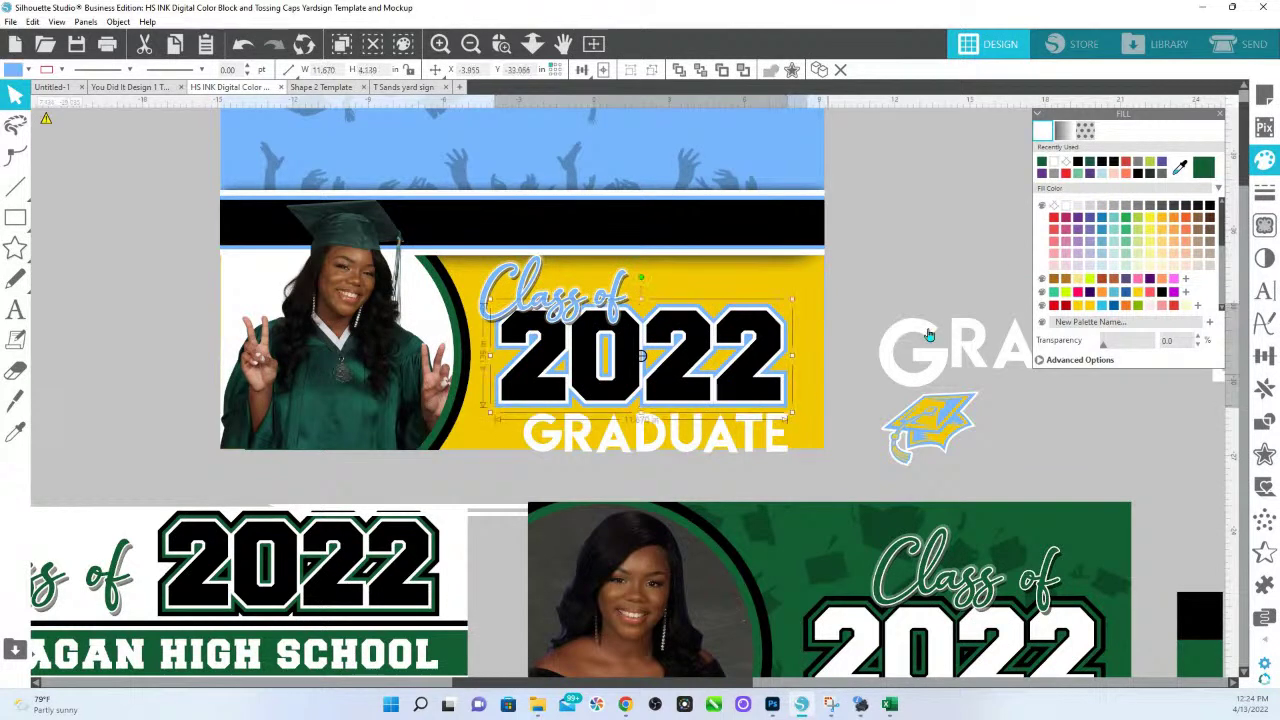
Fill the yellow panel background and the yellow 2022 outline dark green.
left_click(819, 440)
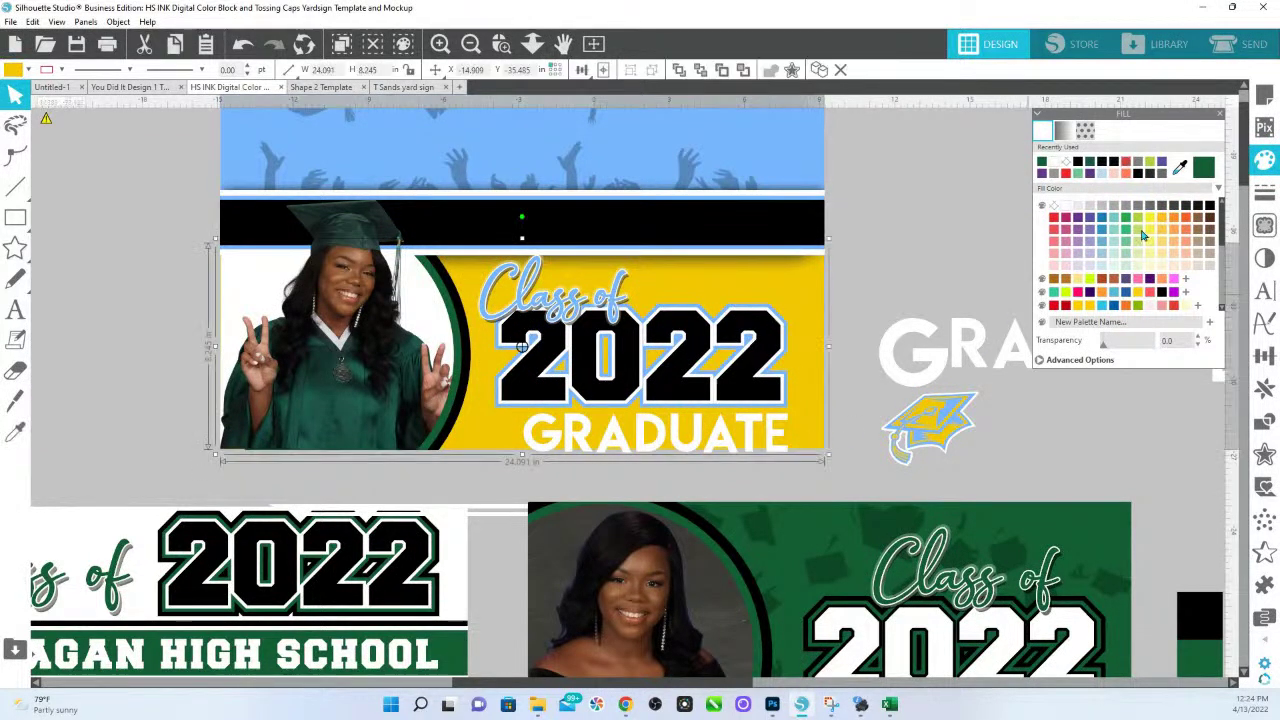
left_click(1203, 170)
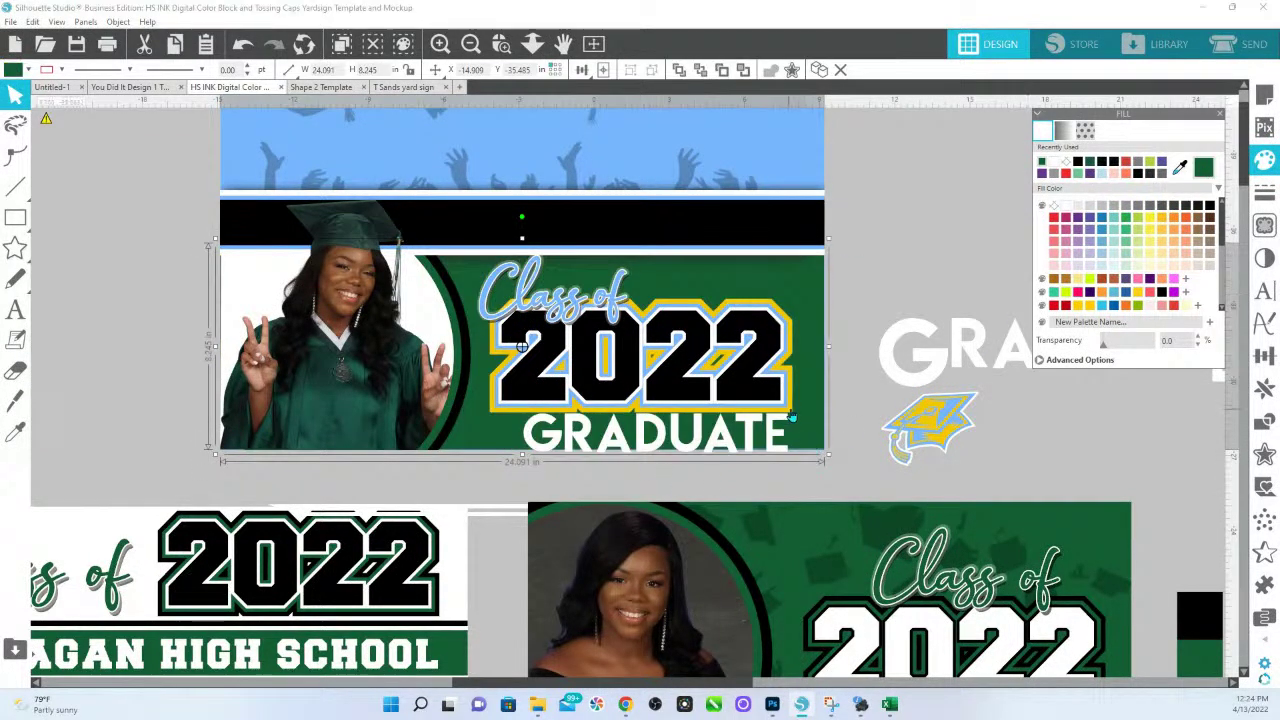
left_click(786, 412)
left_click(1207, 178)
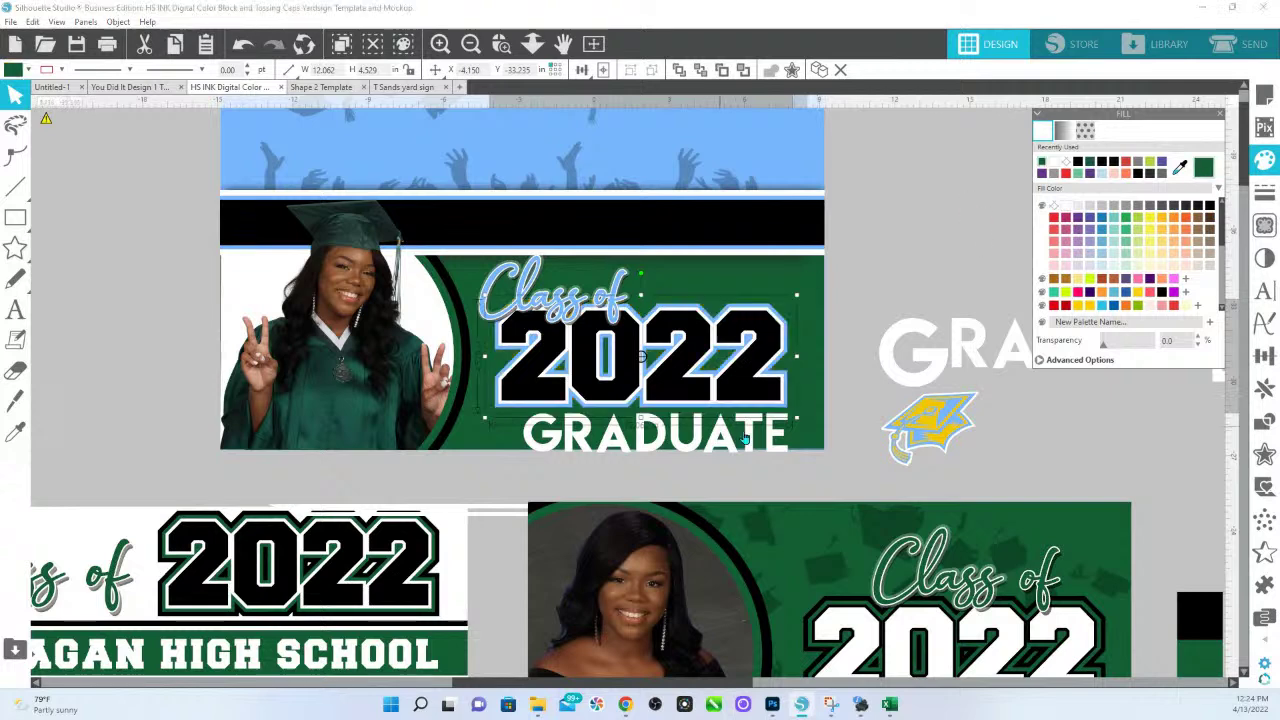
Turn the light-blue 2022 layer green and nudge GRADUATE slightly up and left.
left_click(779, 410)
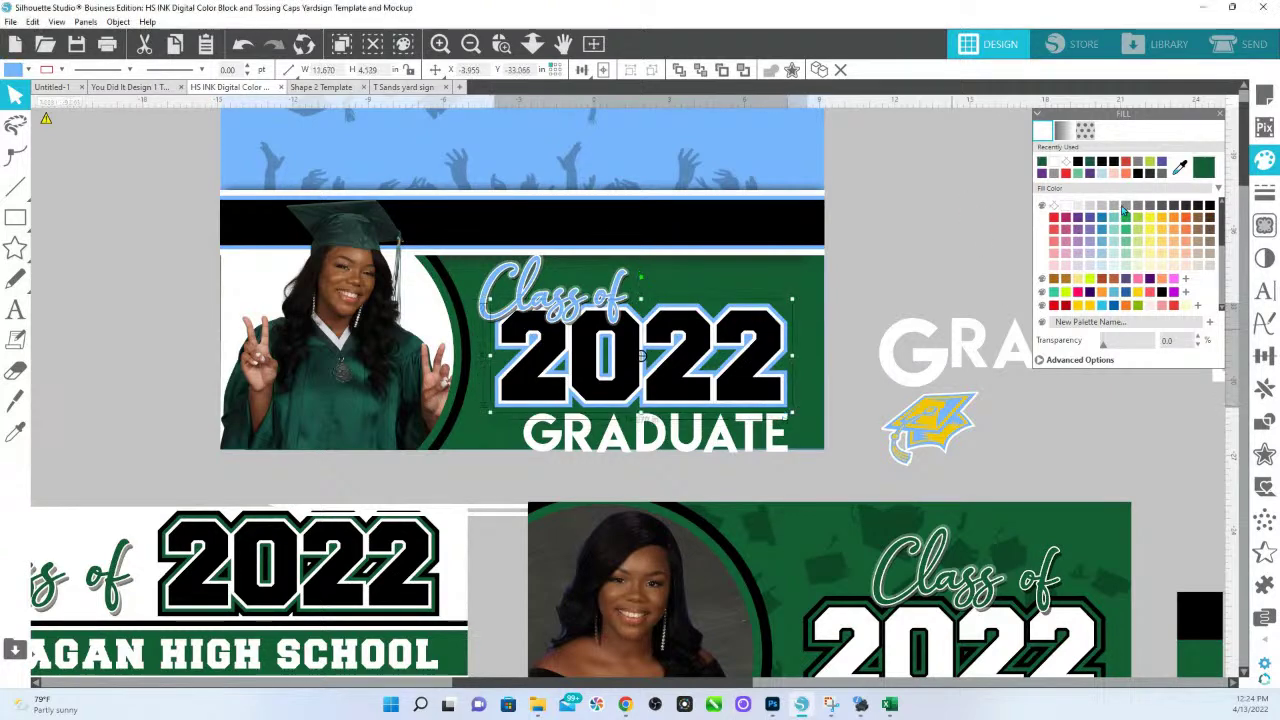
left_click(1198, 206)
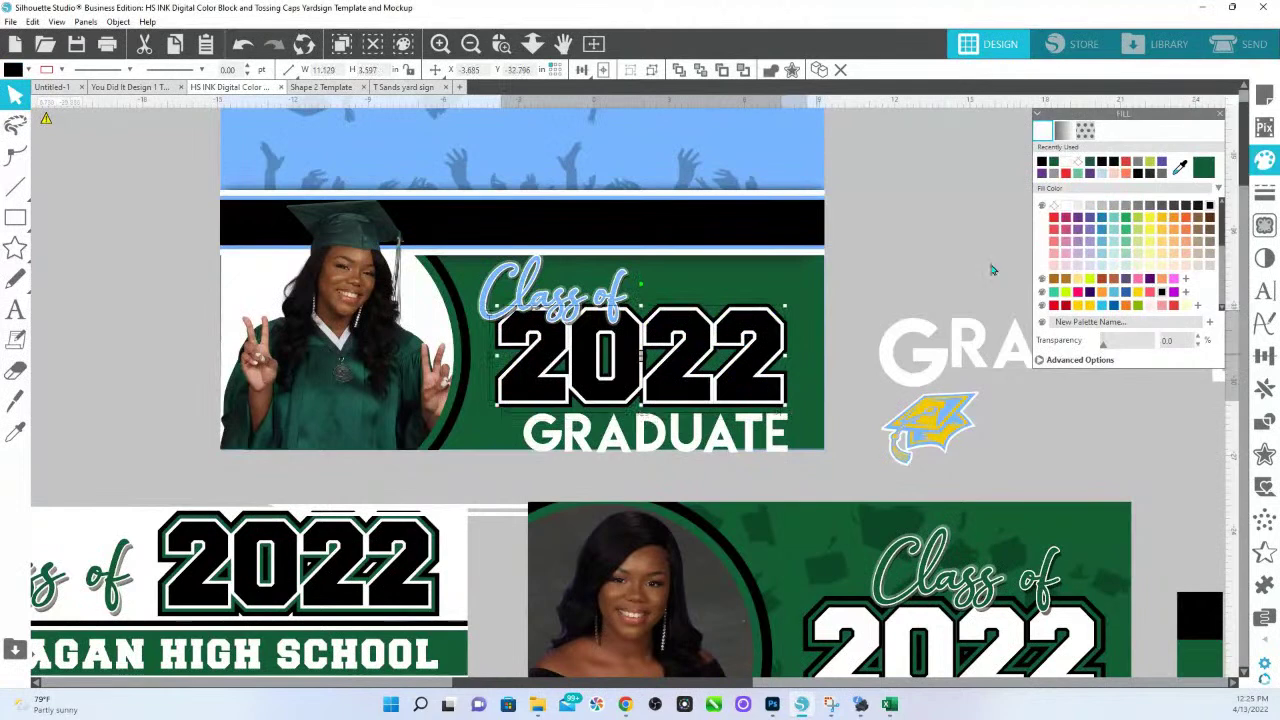
left_click(1203, 171)
left_click(878, 416)
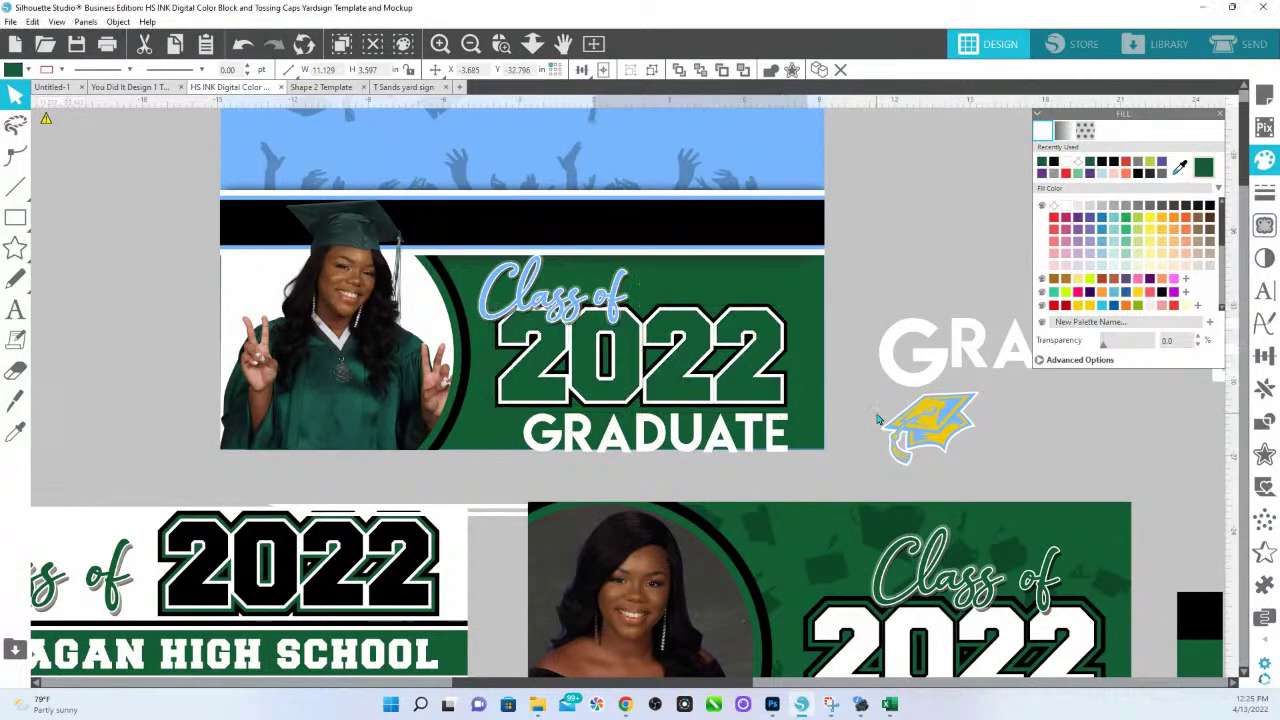
left_click_drag(774, 444, 769, 436)
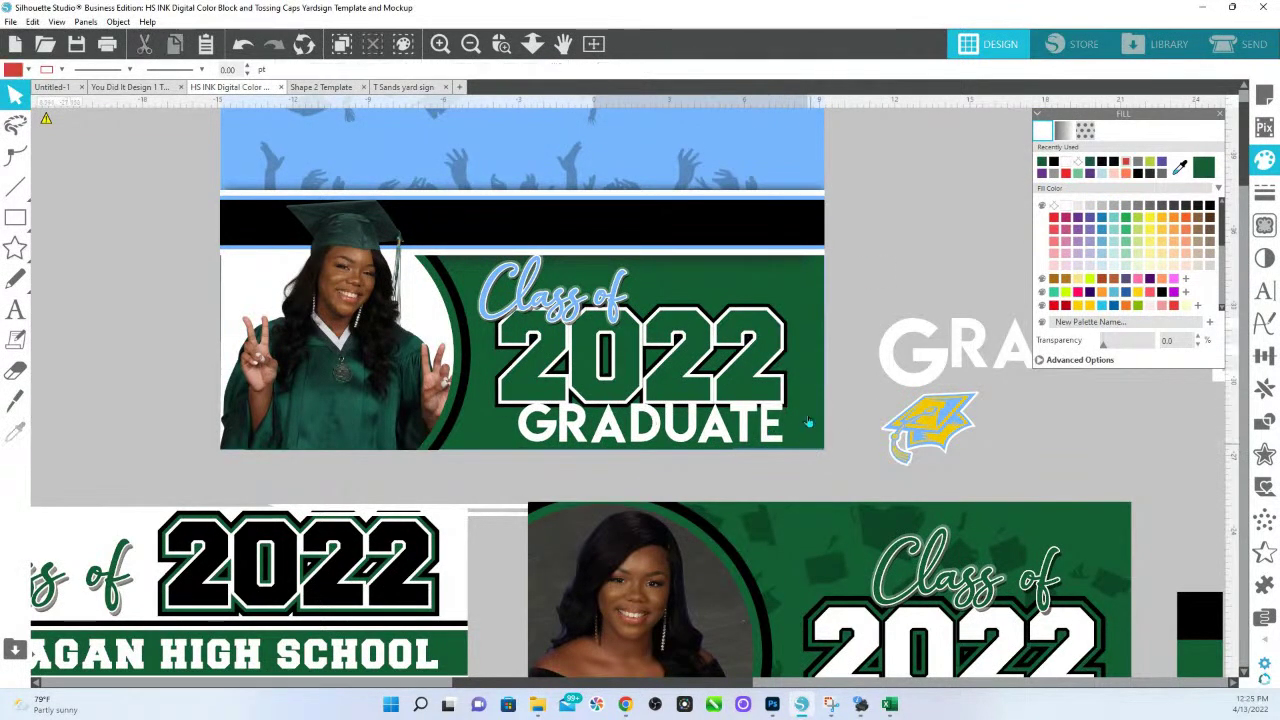
Fill the top tossing-caps band solid black instead of green, shifting the background rectangle slightly.
scroll(834, 238, "up", 2)
left_click(815, 218)
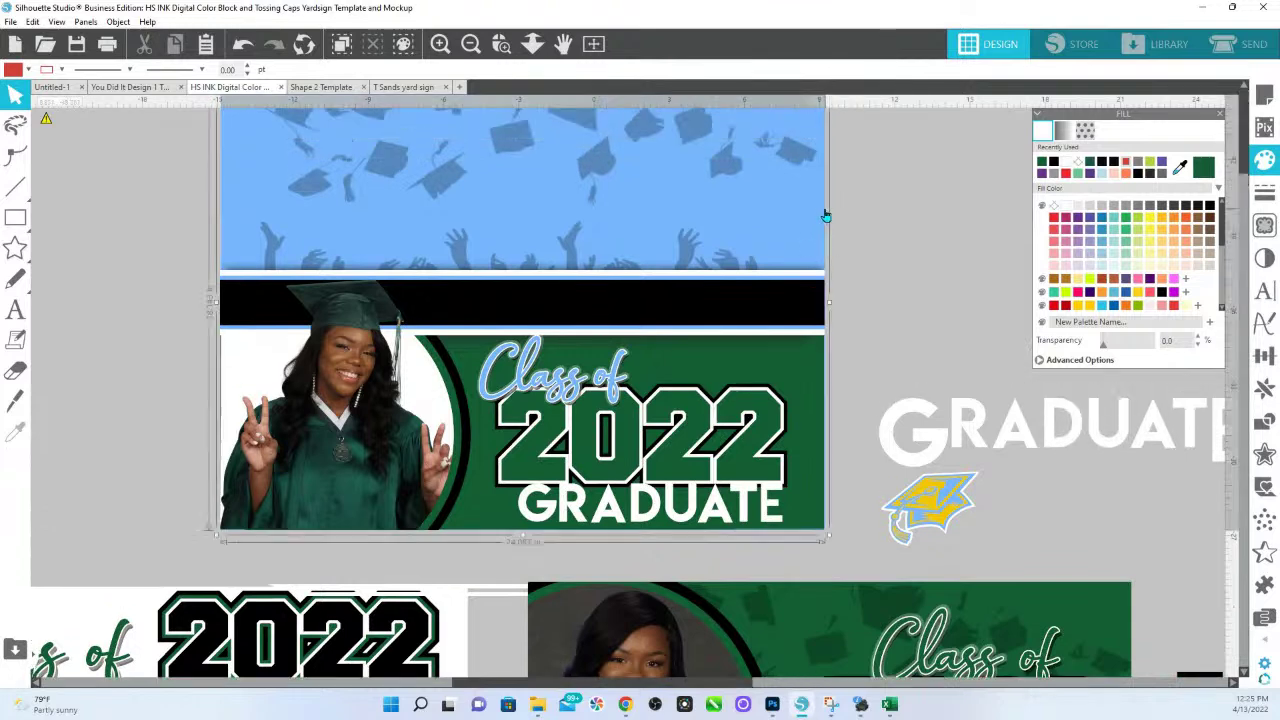
left_click(1204, 168)
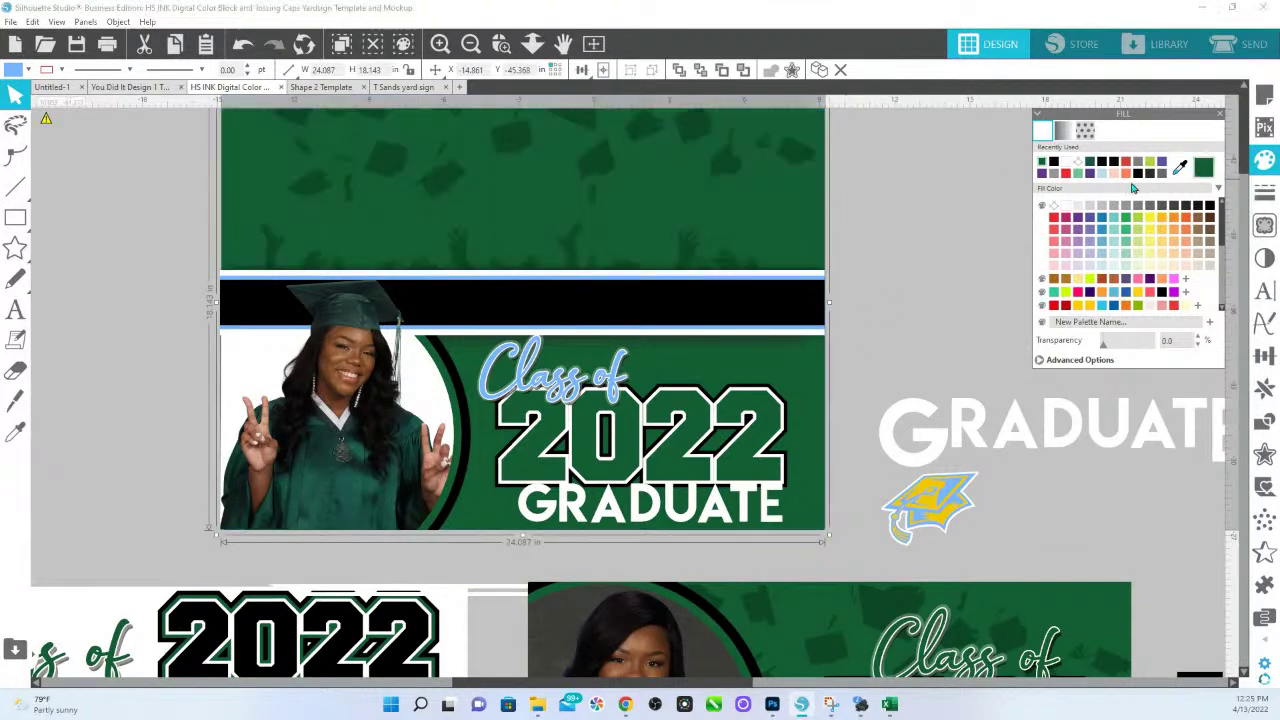
mouse_move(811, 368)
left_mouse_down()
mouse_move(847, 452)
mouse_move(399, 453)
mouse_move(414, 435)
mouse_move(741, 375)
mouse_move(822, 378)
left_mouse_up()
left_click(1208, 206)
left_click(790, 158)
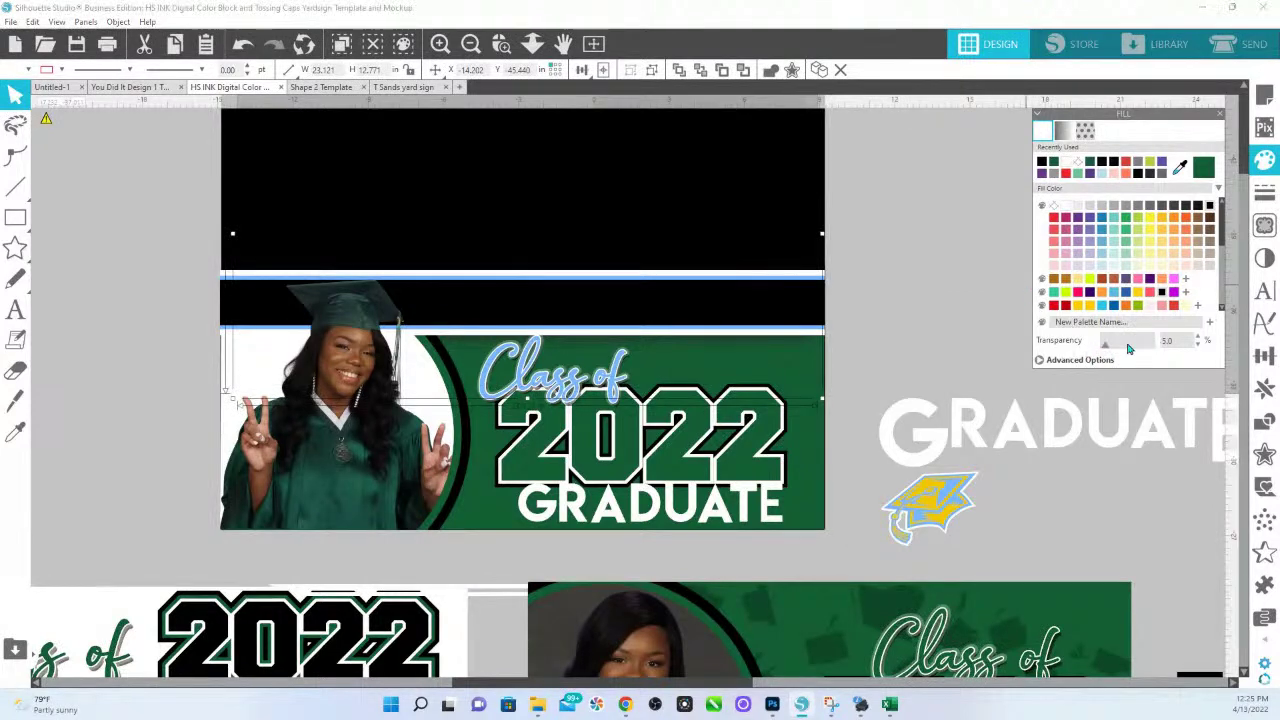
Apply the Invert image effect at 100 to the tossing-caps image.
left_click(1260, 261)
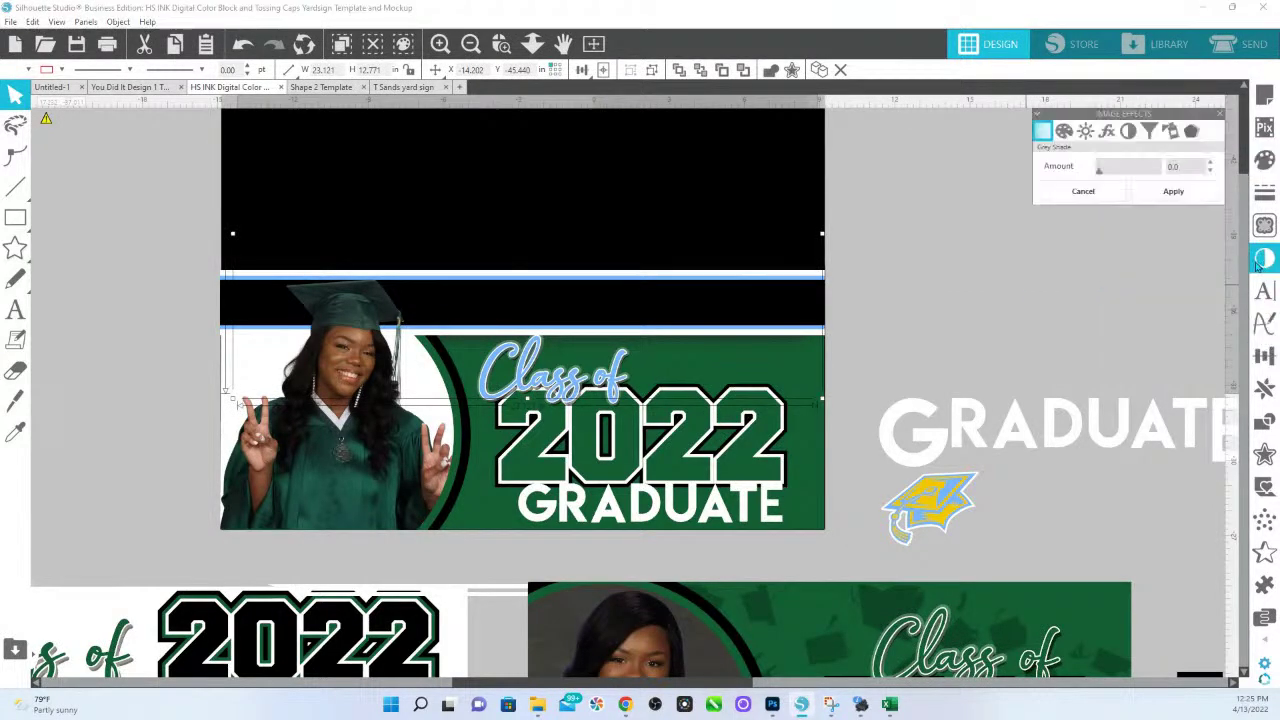
left_click(1107, 132)
left_click(1128, 132)
left_click_drag(1100, 174, 1158, 168)
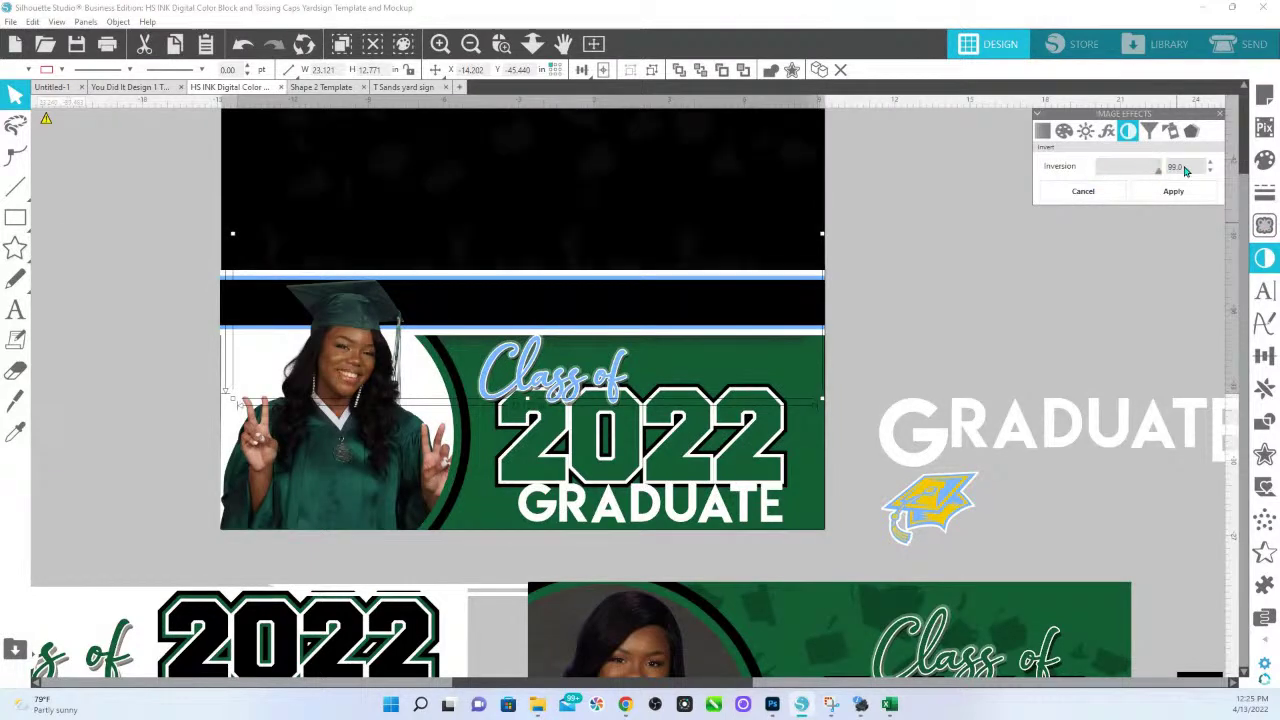
scroll(835, 352, "up", 2)
scroll(835, 352, "up", 1)
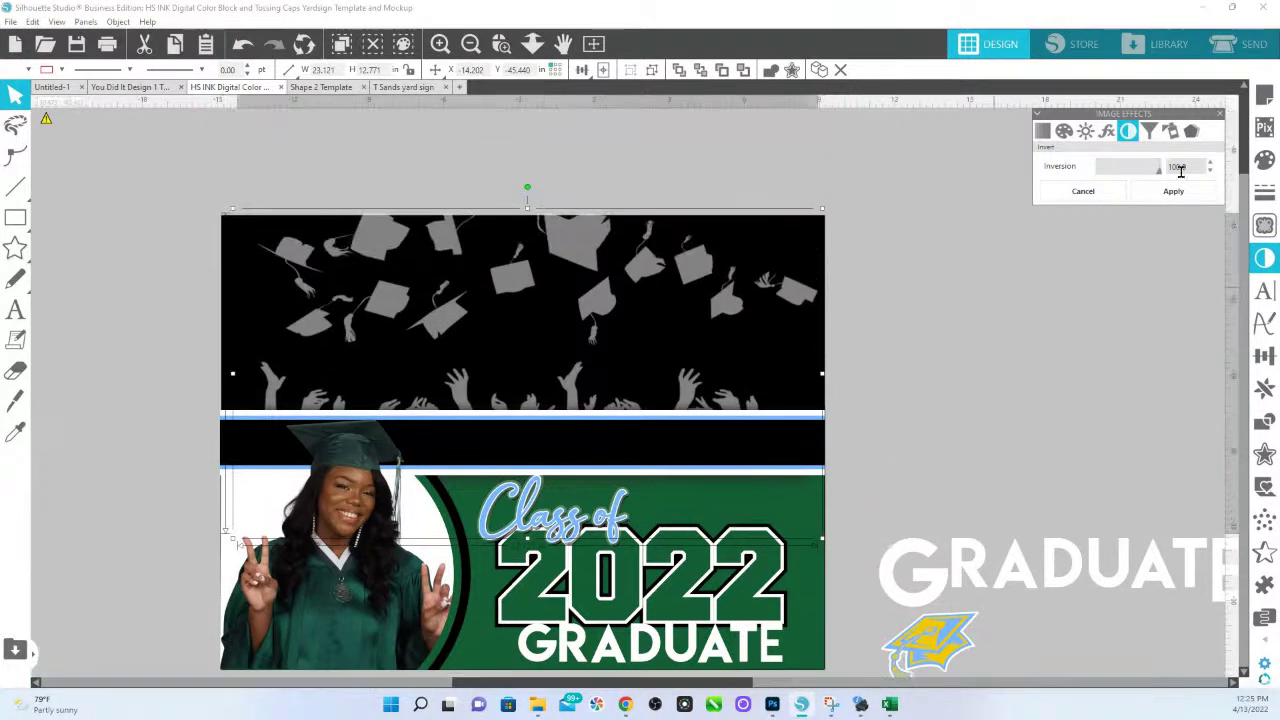
Set the caps image's fill transparency to 75 and zoom out to see the workspace.
left_click(1265, 160)
mouse_move(1147, 352)
left_mouse_down()
mouse_move(1160, 345)
mouse_move(1141, 354)
left_mouse_up()
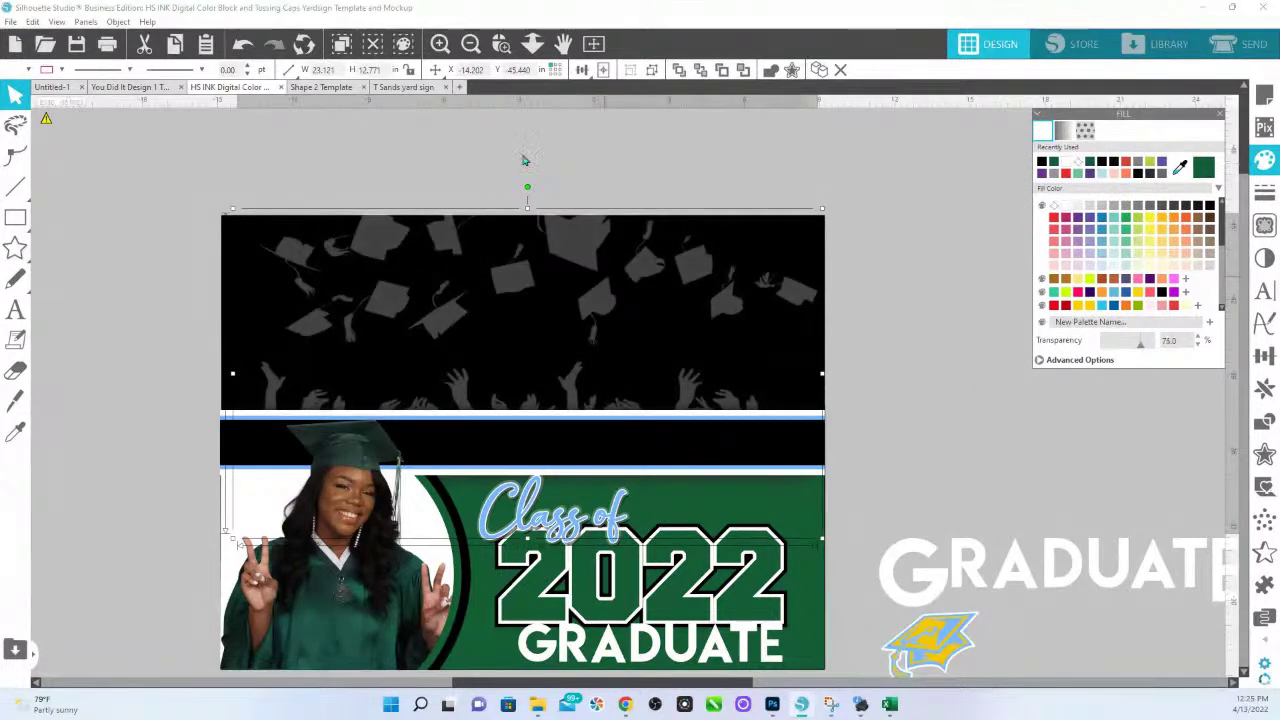
left_click(533, 44)
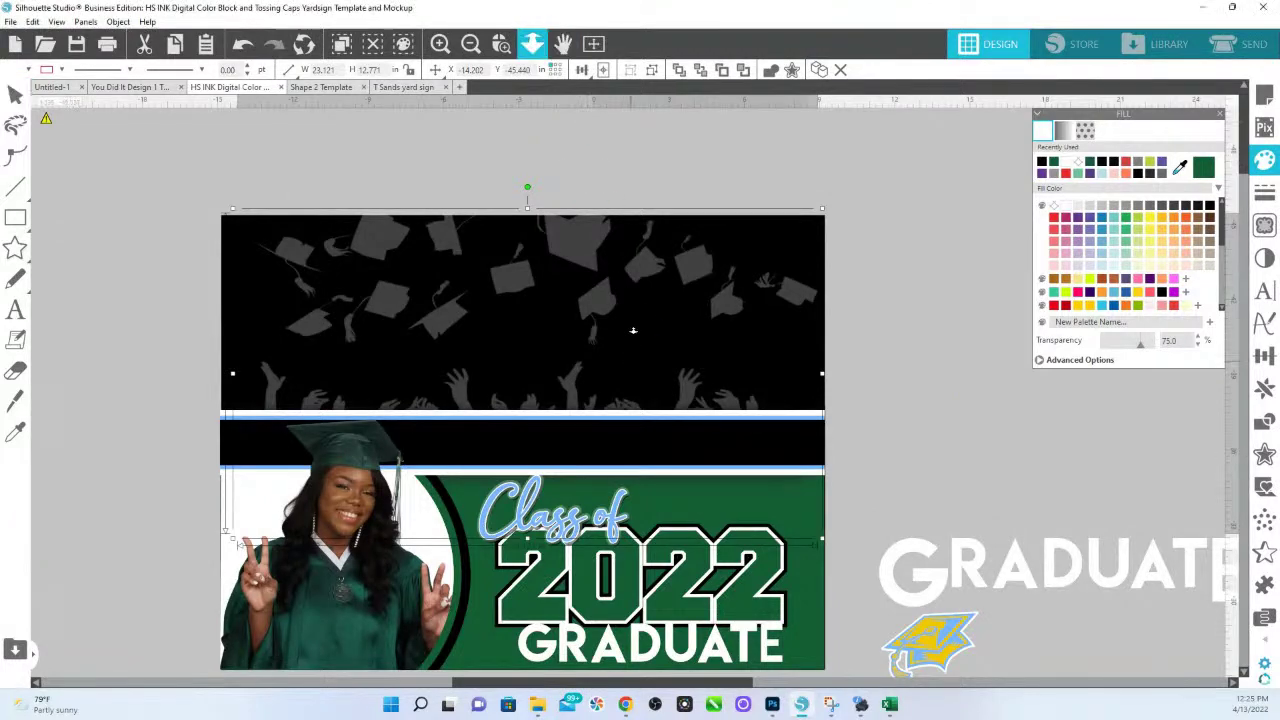
left_click_drag(632, 344, 634, 257)
scroll(851, 423, "down", 3)
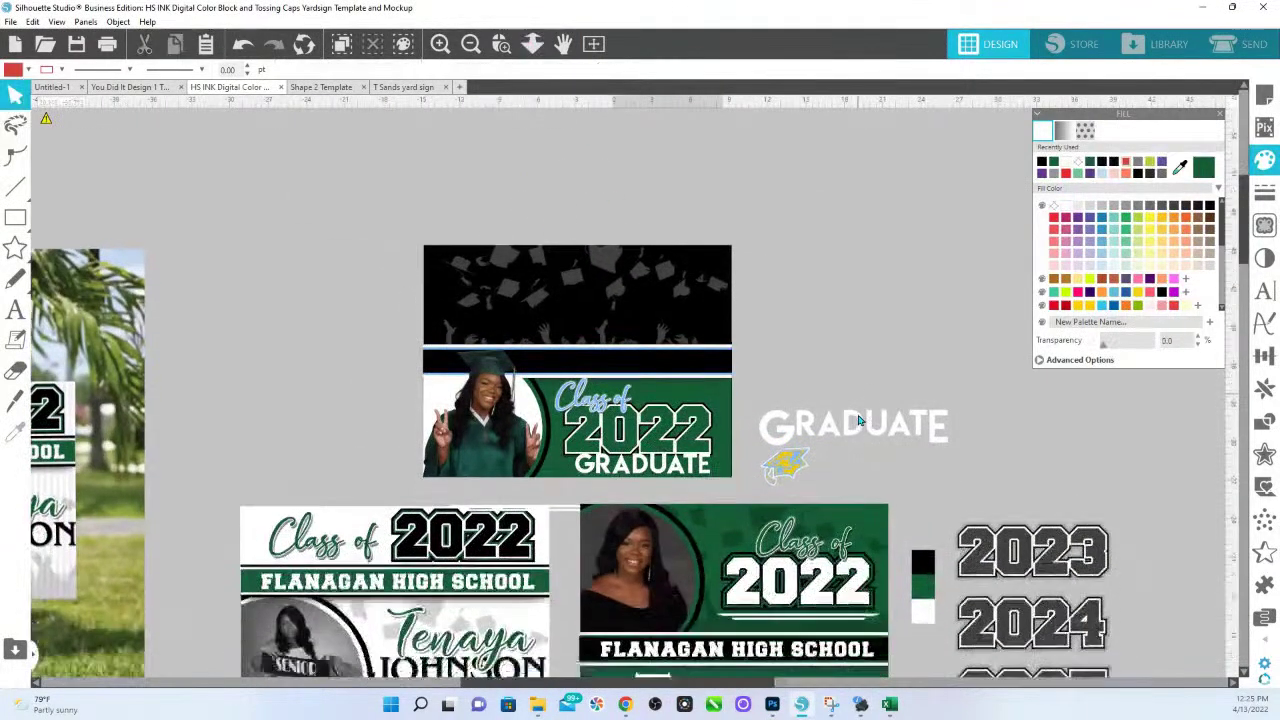
scroll(546, 557, "down", 2)
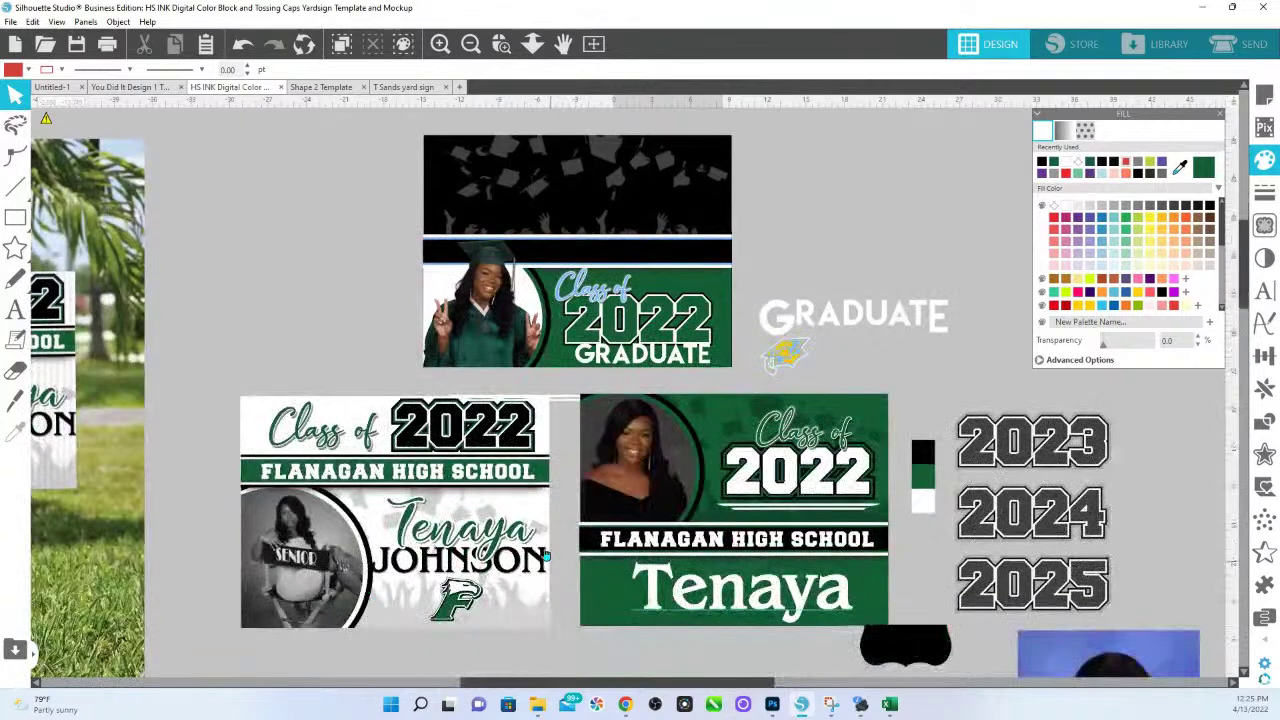
left_click(543, 566)
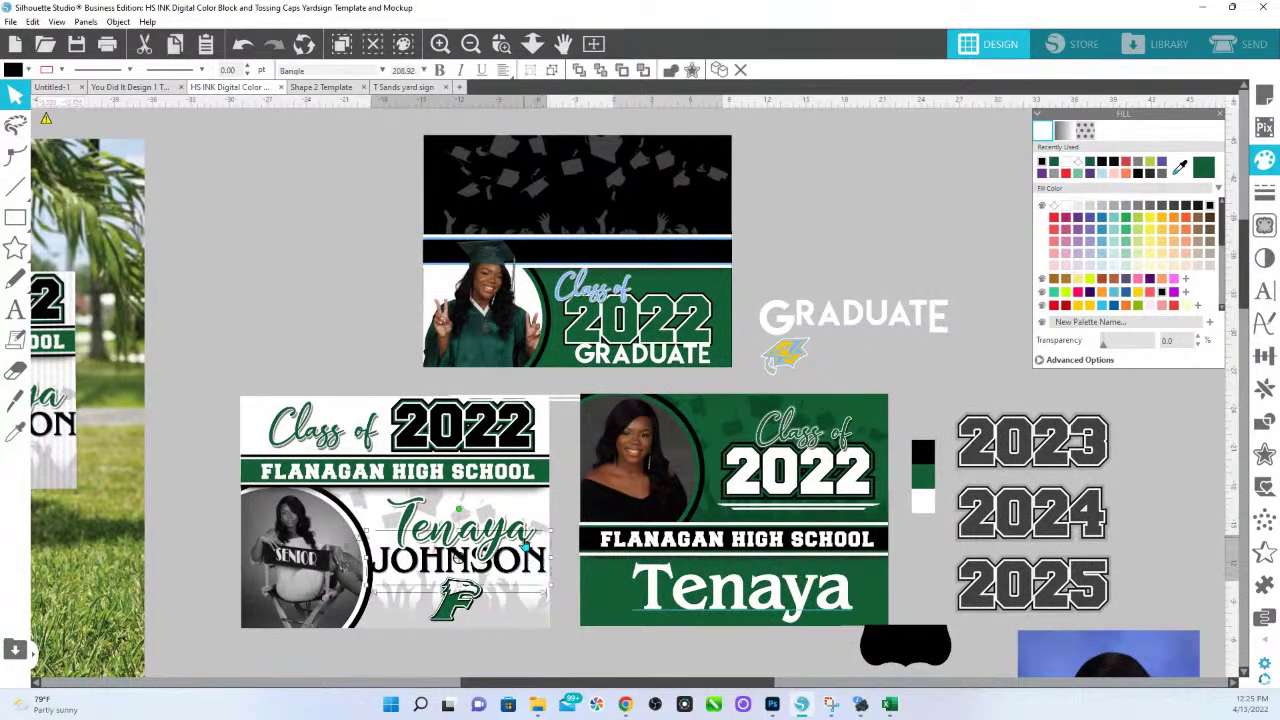
left_click(522, 545, "shift")
left_click(460, 603, "shift")
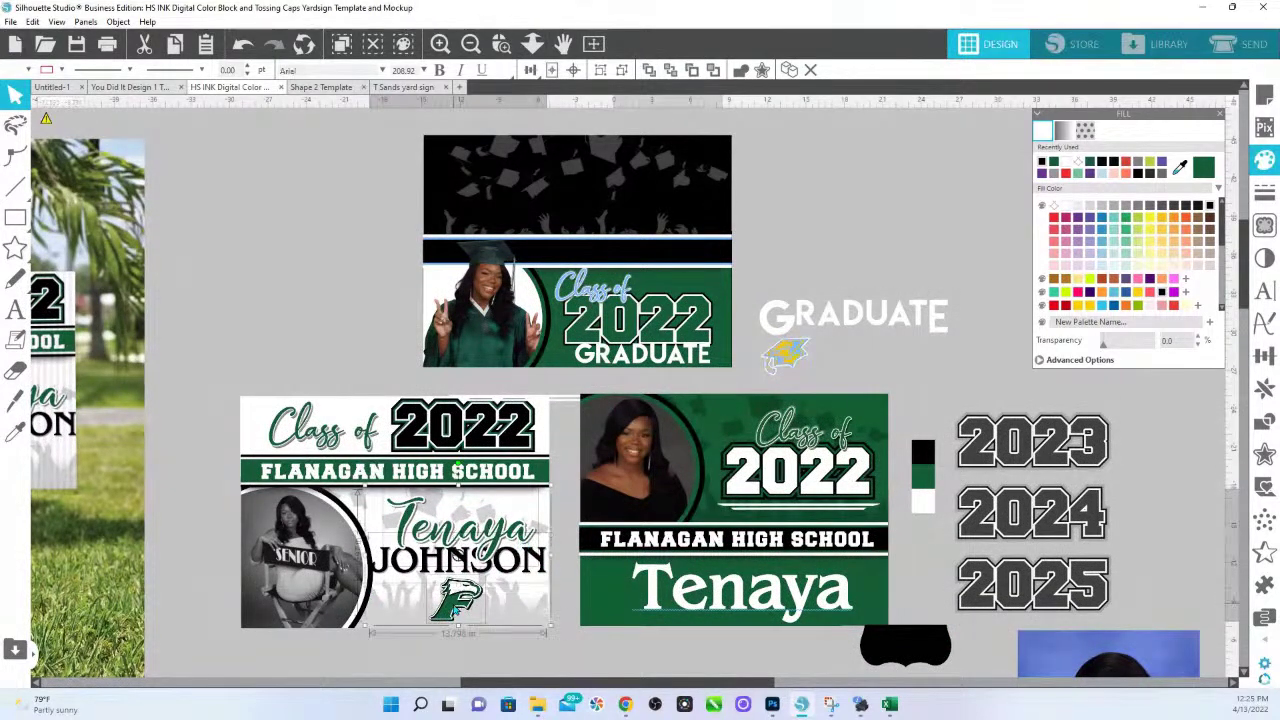
left_click_drag(460, 603, 563, 245)
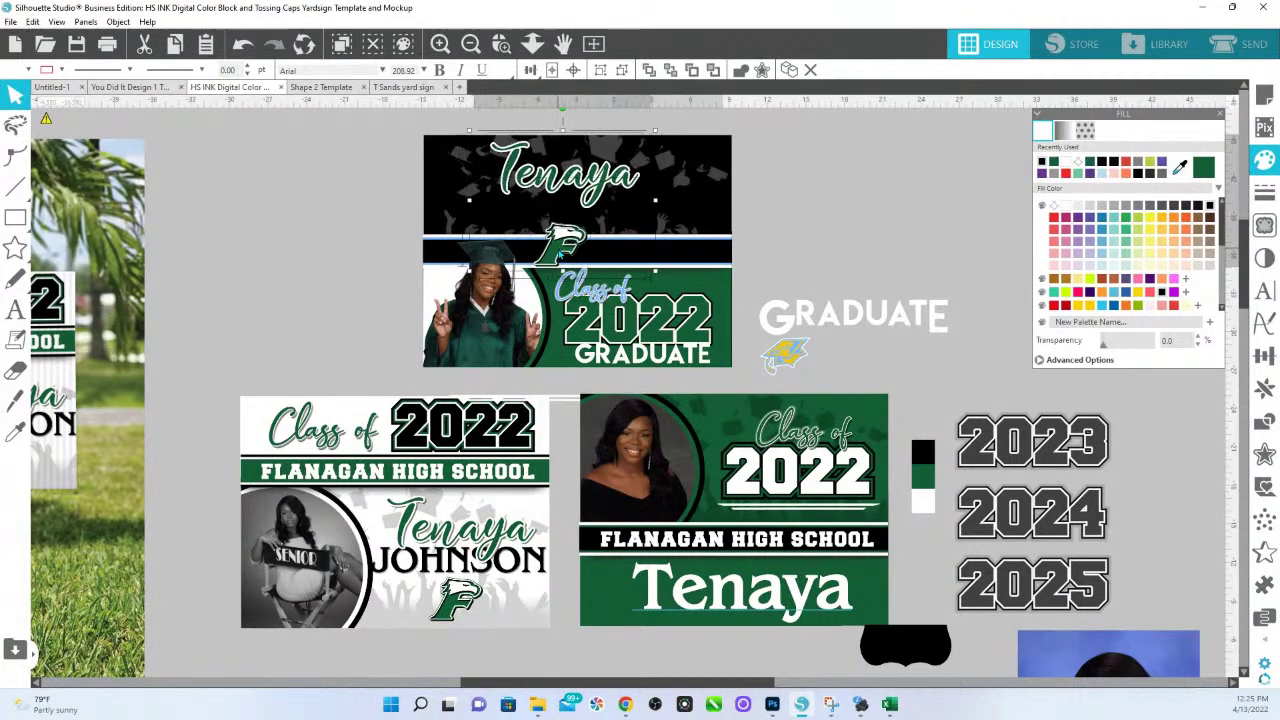
left_click_drag(648, 248, 896, 186)
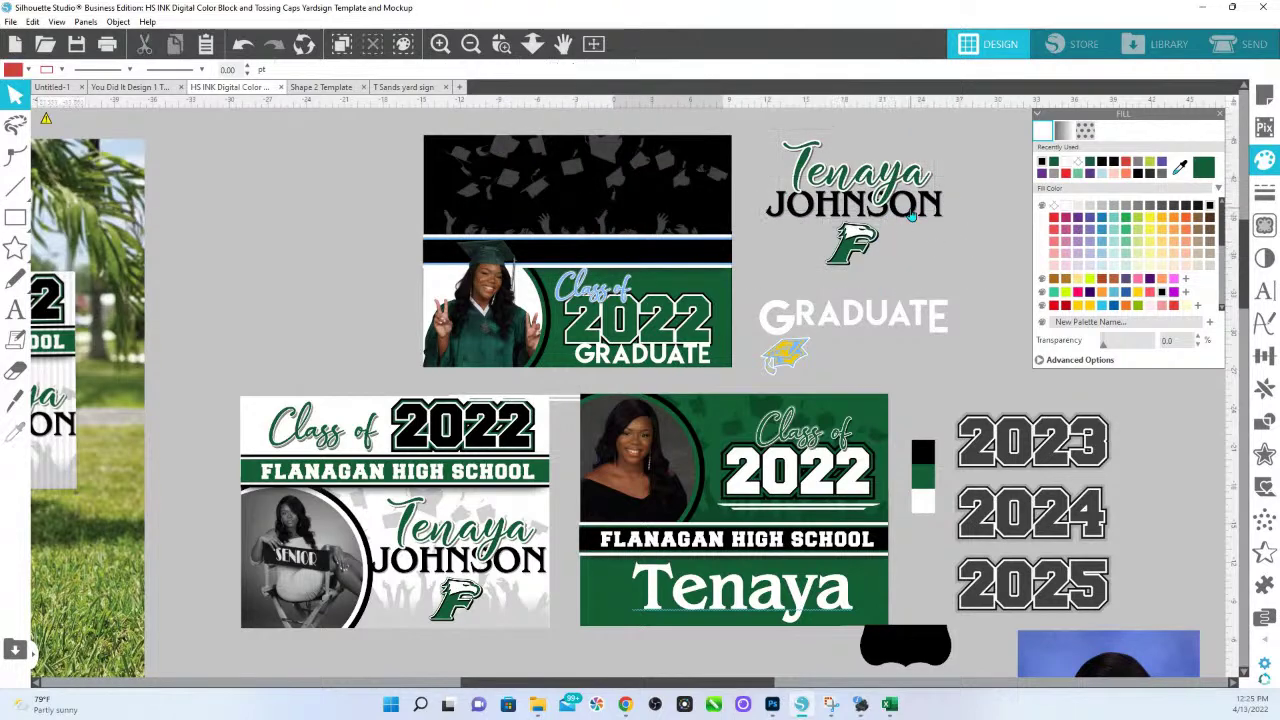
left_click(910, 215)
left_click(1054, 205)
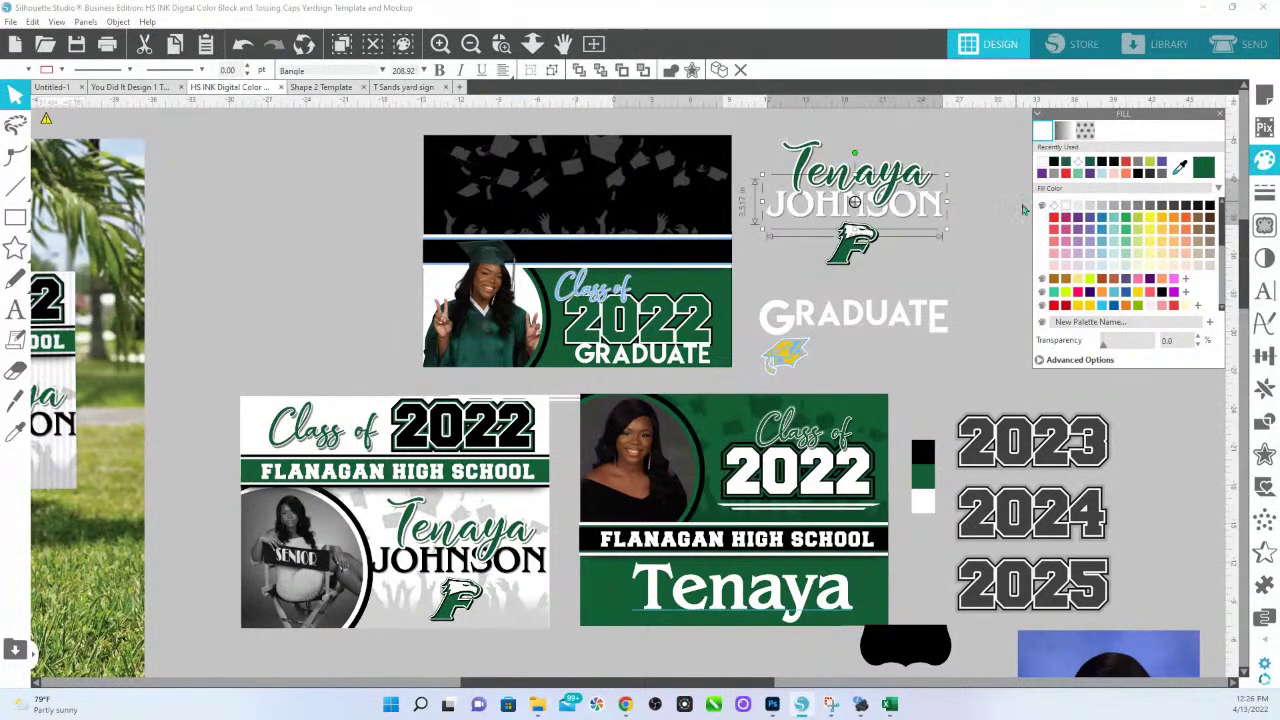
left_click_drag(922, 210, 640, 222)
left_click_drag(661, 140, 697, 144)
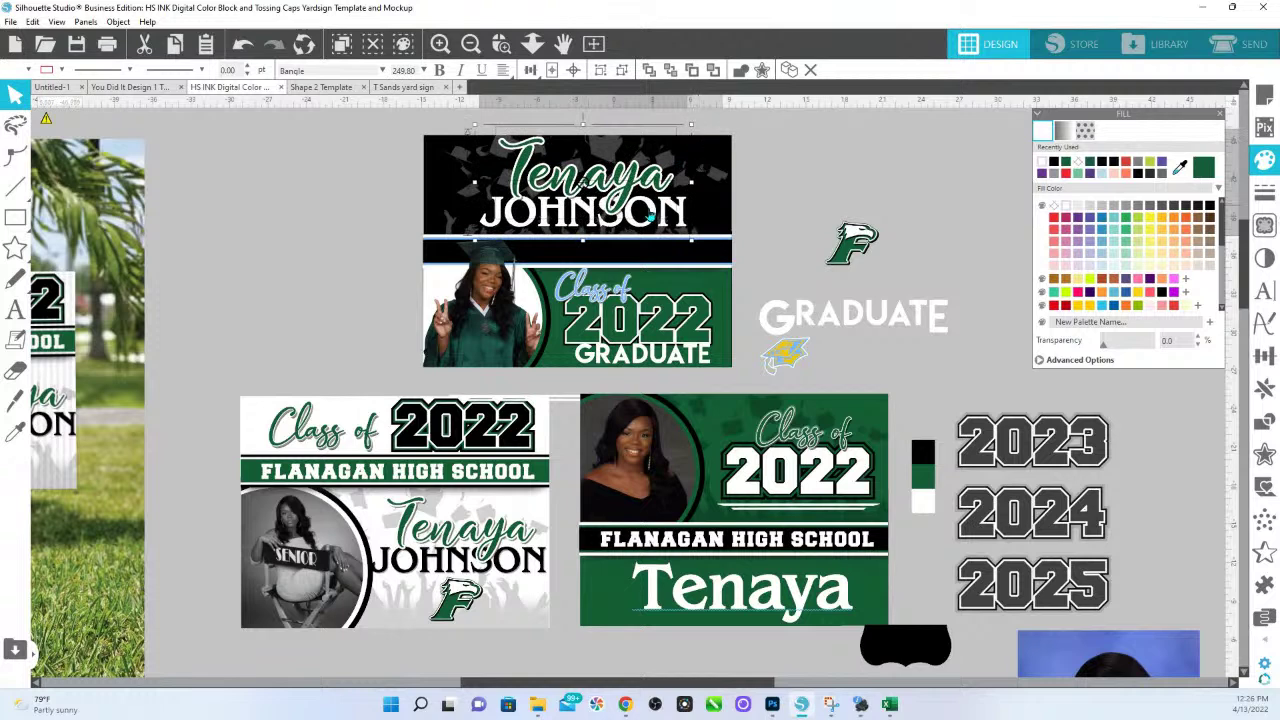
mouse_move(652, 210)
left_mouse_down()
mouse_move(624, 212)
mouse_move(643, 211)
left_mouse_up()
left_click(785, 354)
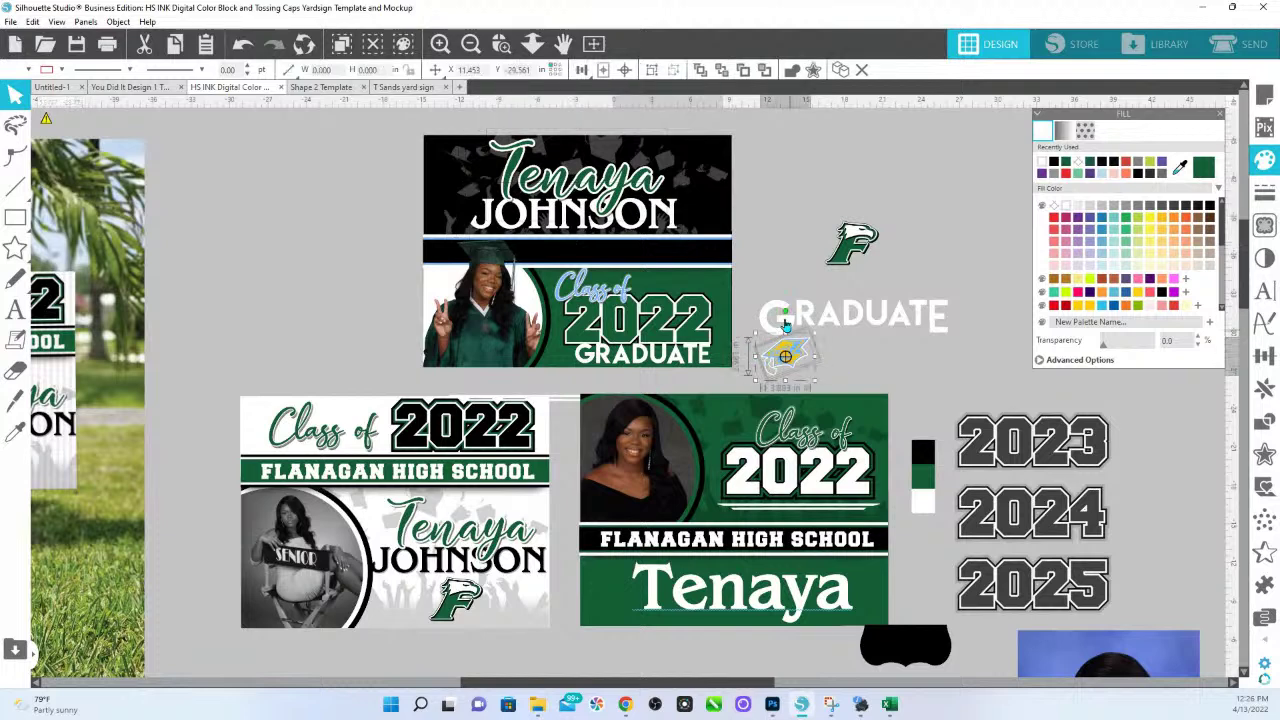
left_click_drag(788, 318, 790, 195)
right_click(828, 230)
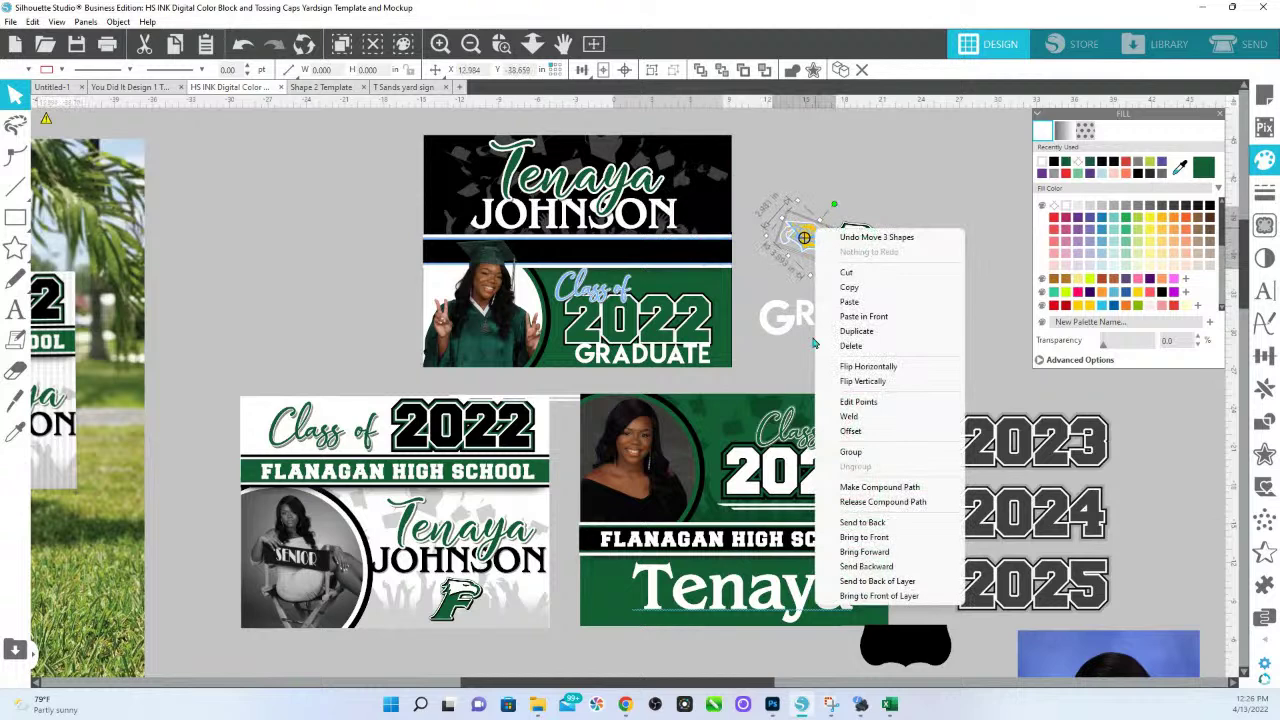
left_click(877, 537)
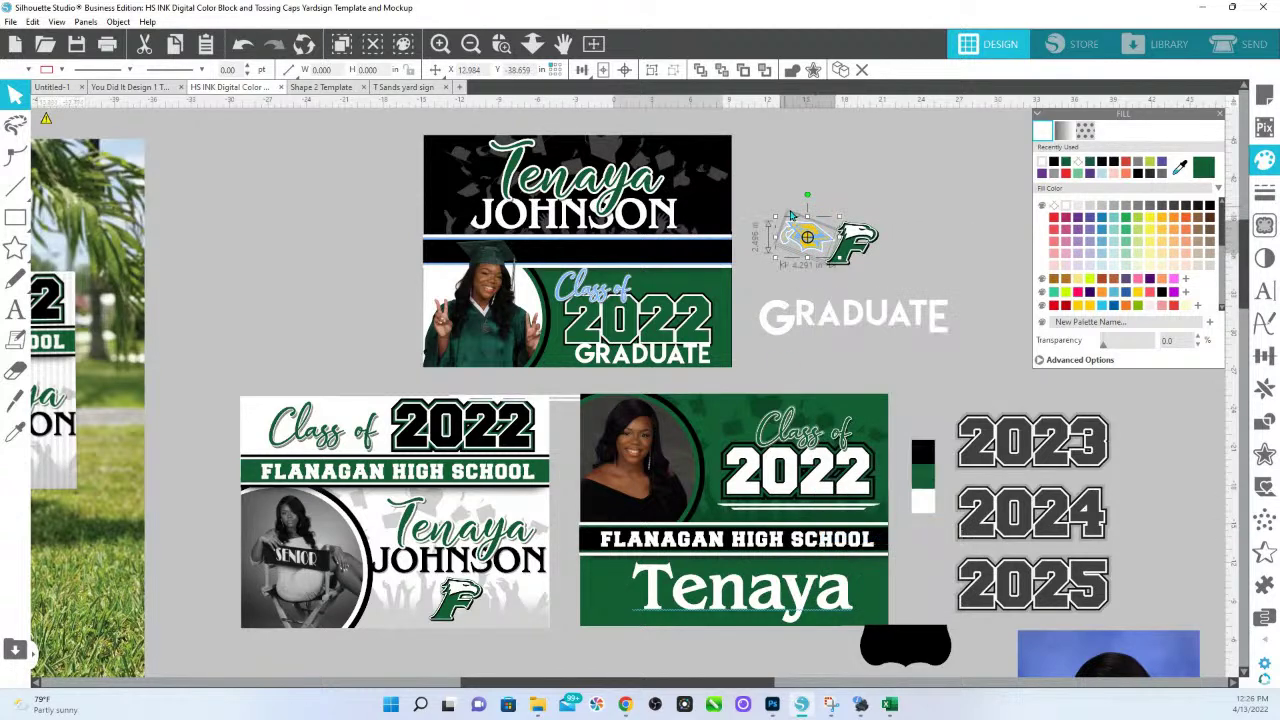
left_click_drag(807, 237, 692, 178)
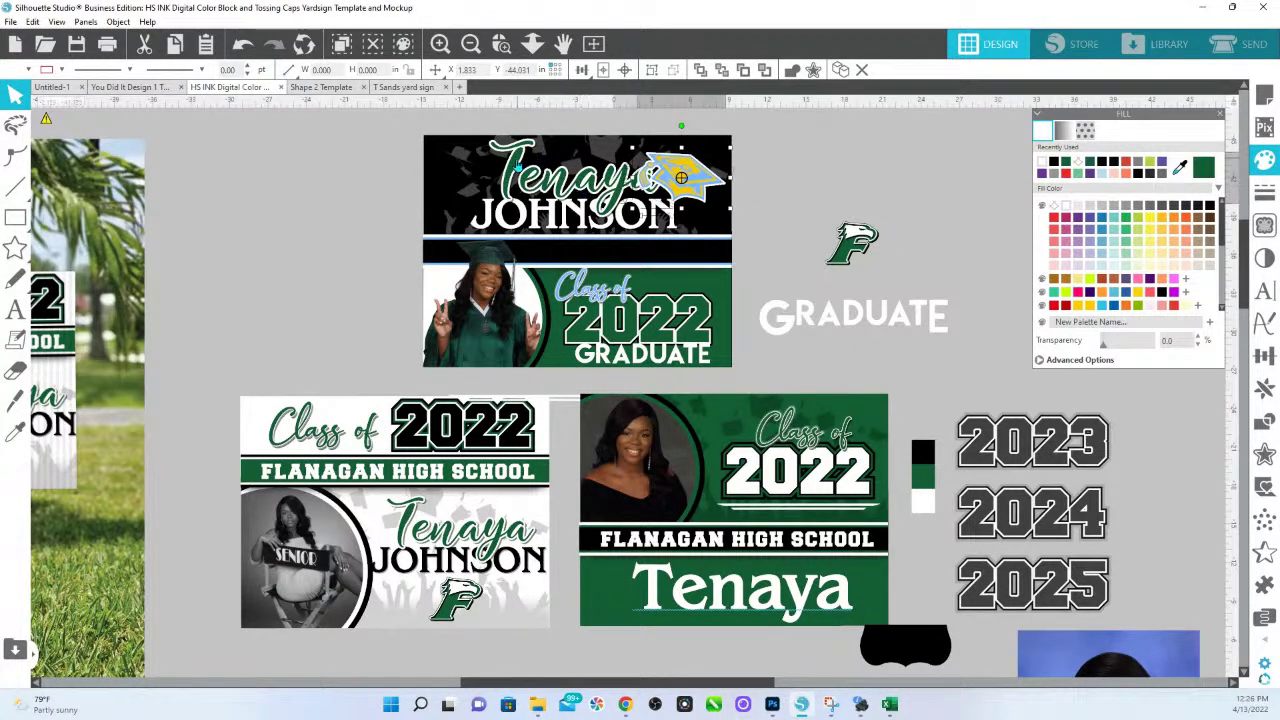
left_click(513, 196)
left_click_drag(513, 233, 488, 232)
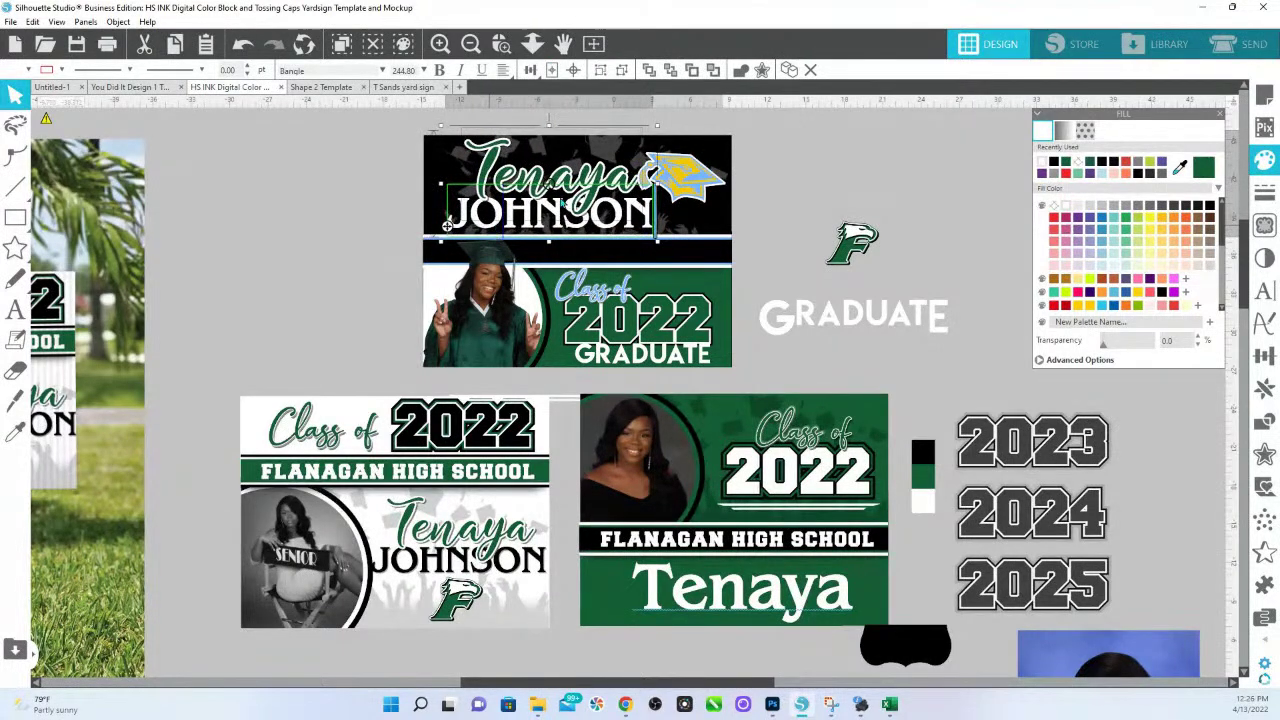
Recolour the graduation cap with the name lettering's green using the Eyedropper.
left_click(863, 149)
left_click(695, 187)
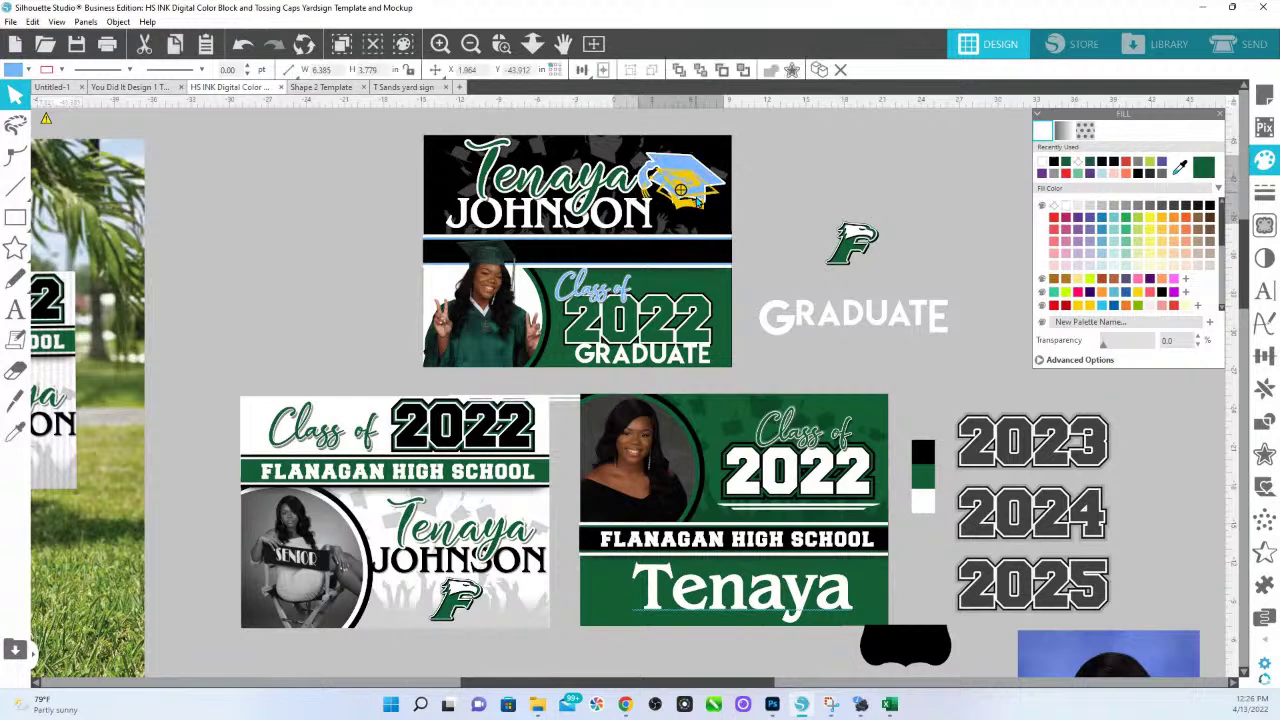
key("i")
left_click(681, 178)
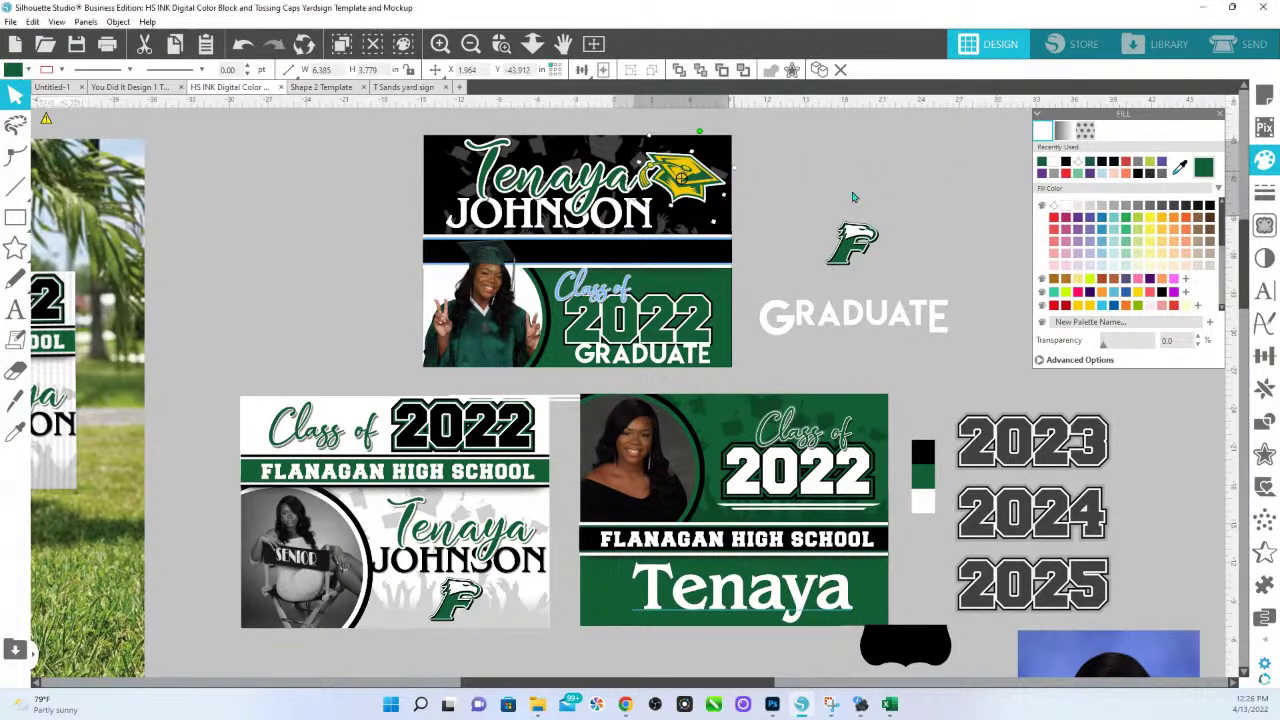
key("ctrl+z")
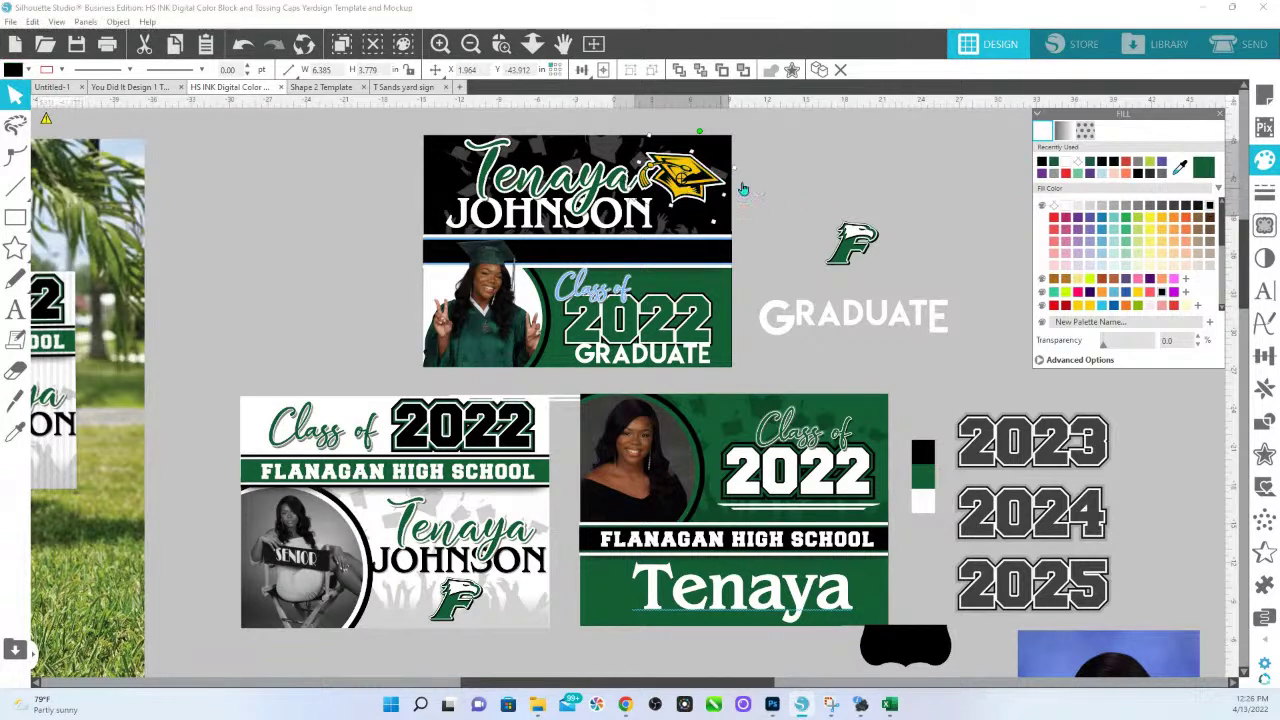
left_click(1180, 166)
left_click(635, 163)
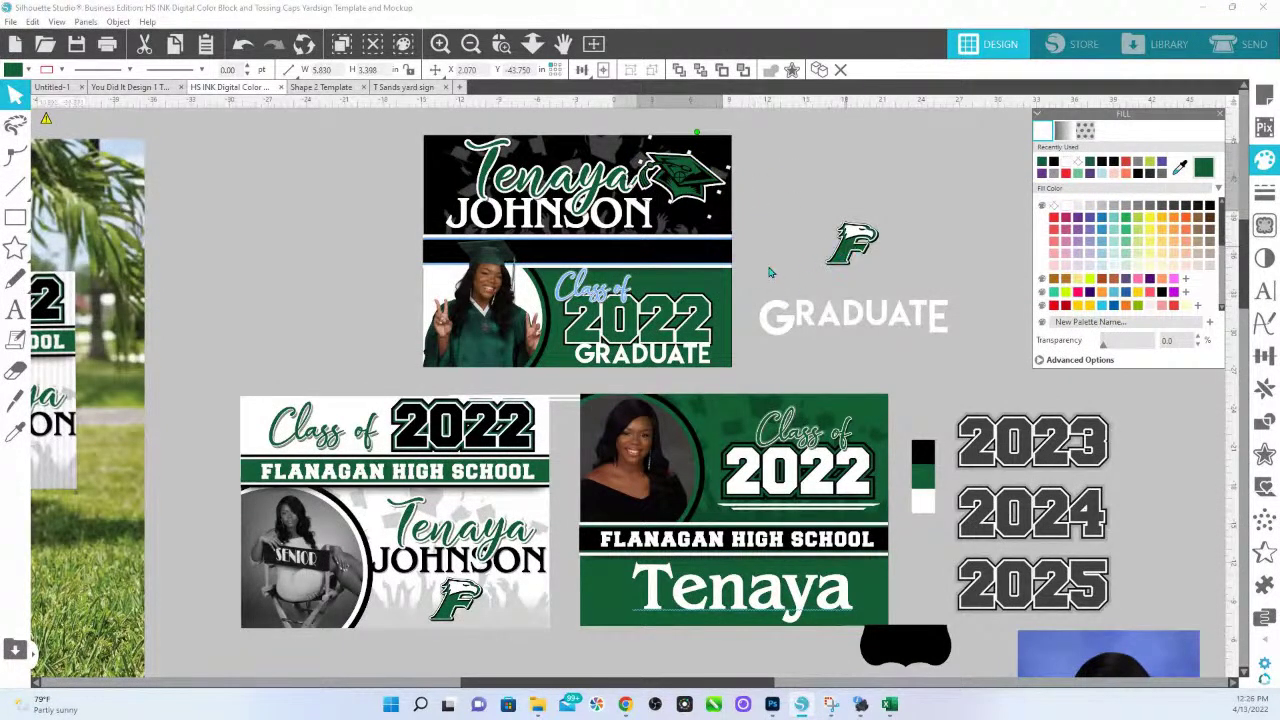
Copy FLANAGAN HIGH SCHOOL onto the bar under the surname, shrunk to 78.88 pt and nudged into place.
left_click(724, 541)
left_click_drag(724, 541, 590, 251)
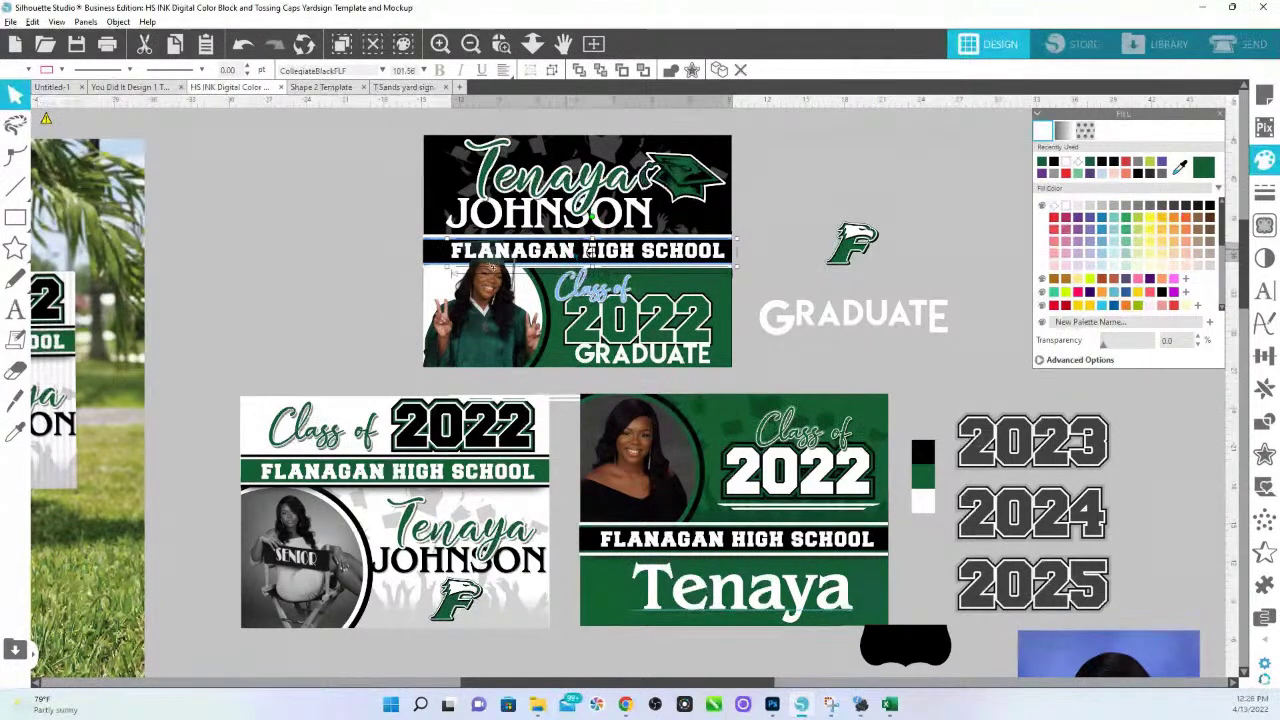
left_click_drag(425, 265, 512, 268)
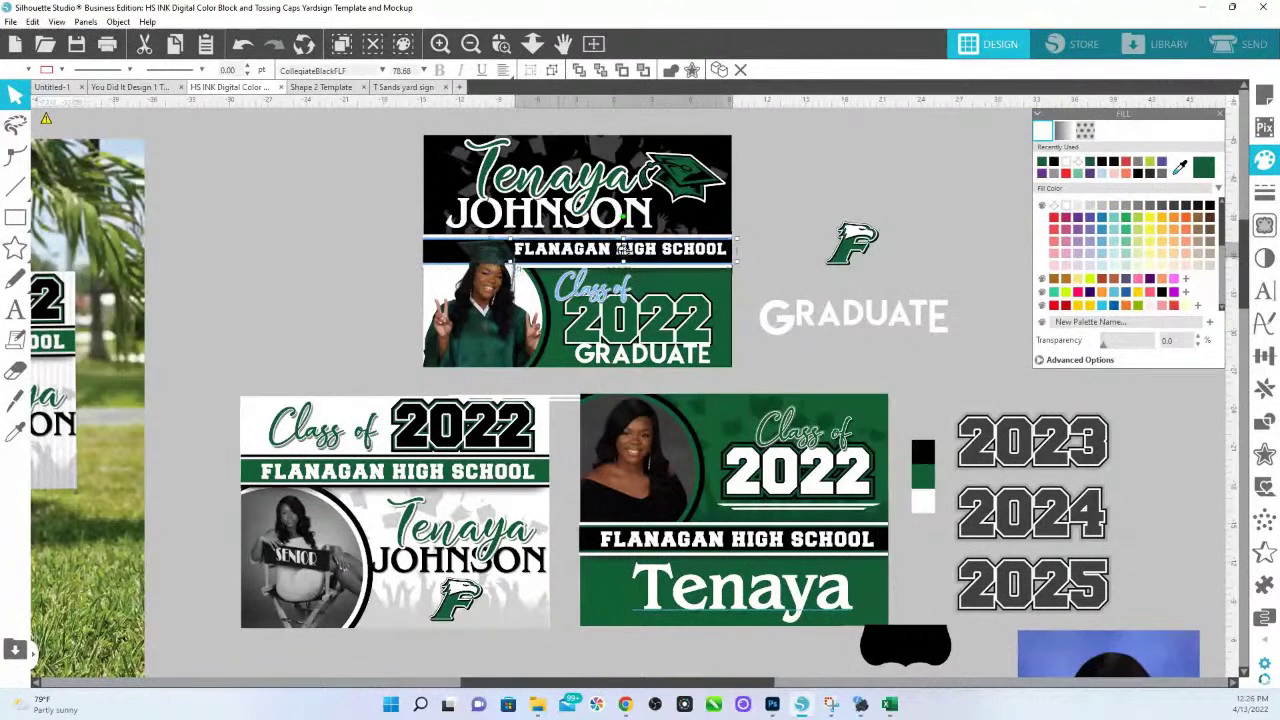
left_click_drag(636, 254, 638, 256)
left_click(699, 268)
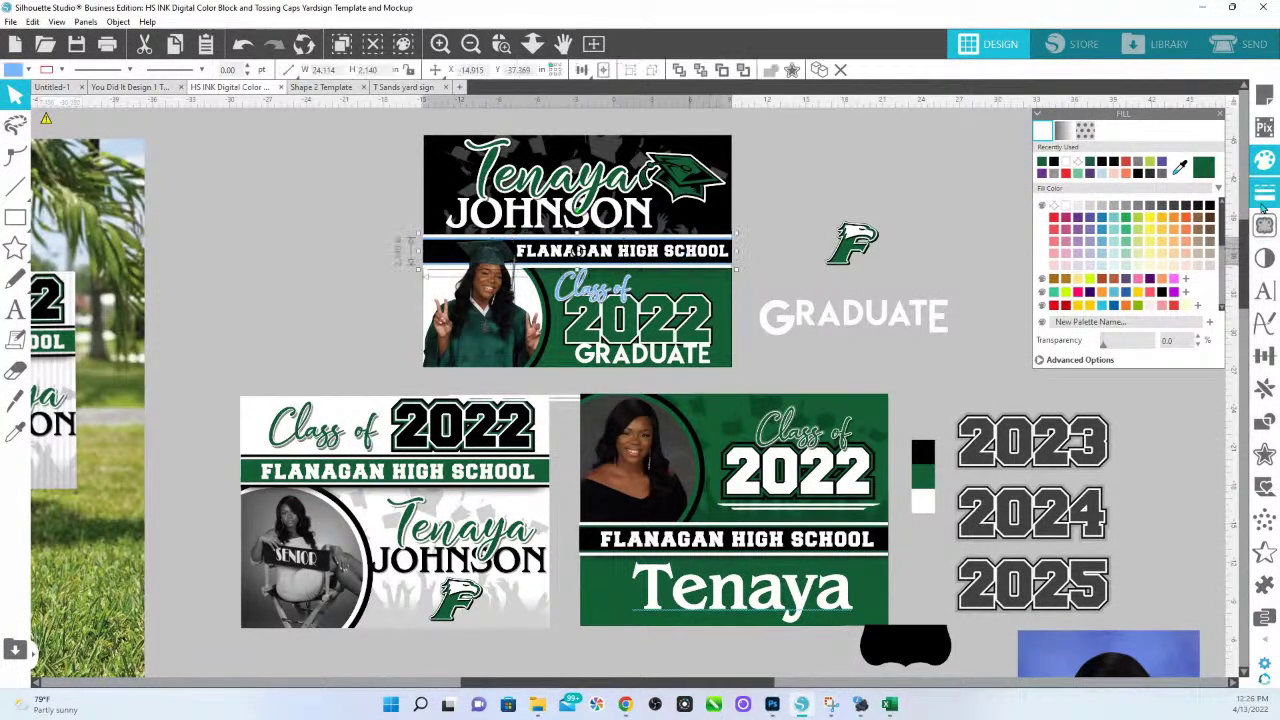
left_click(752, 236)
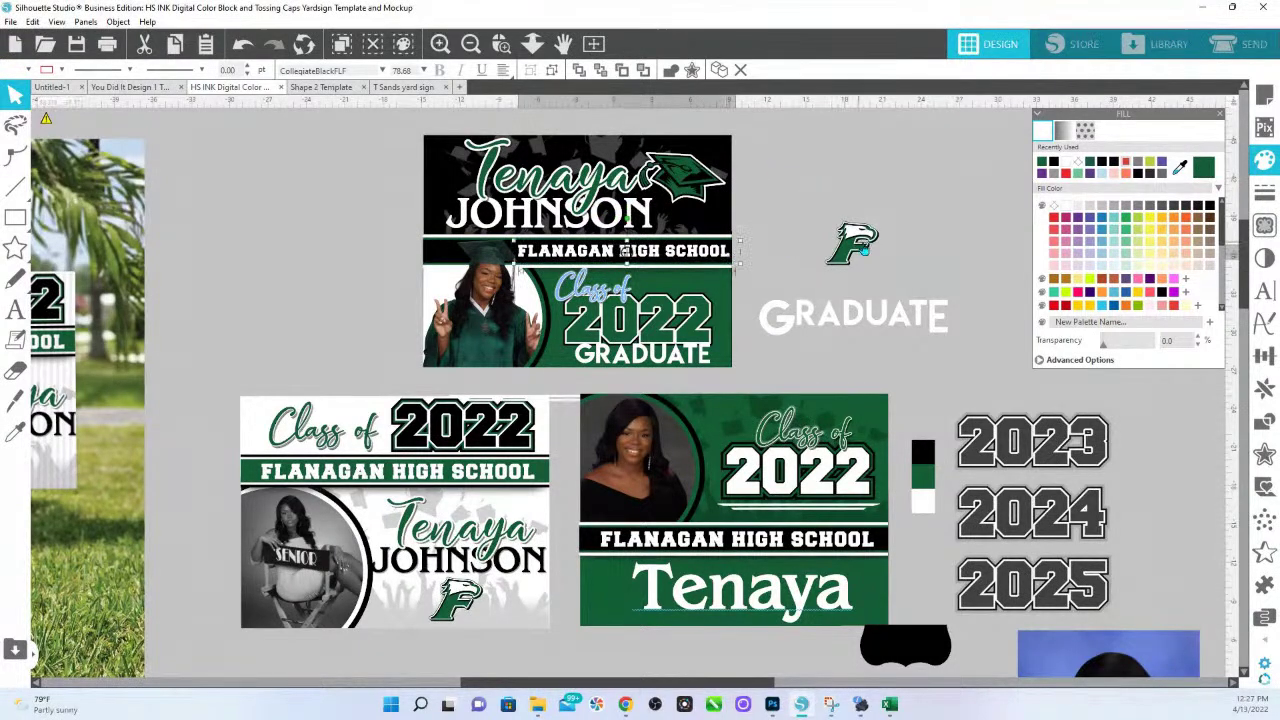
left_click(864, 246)
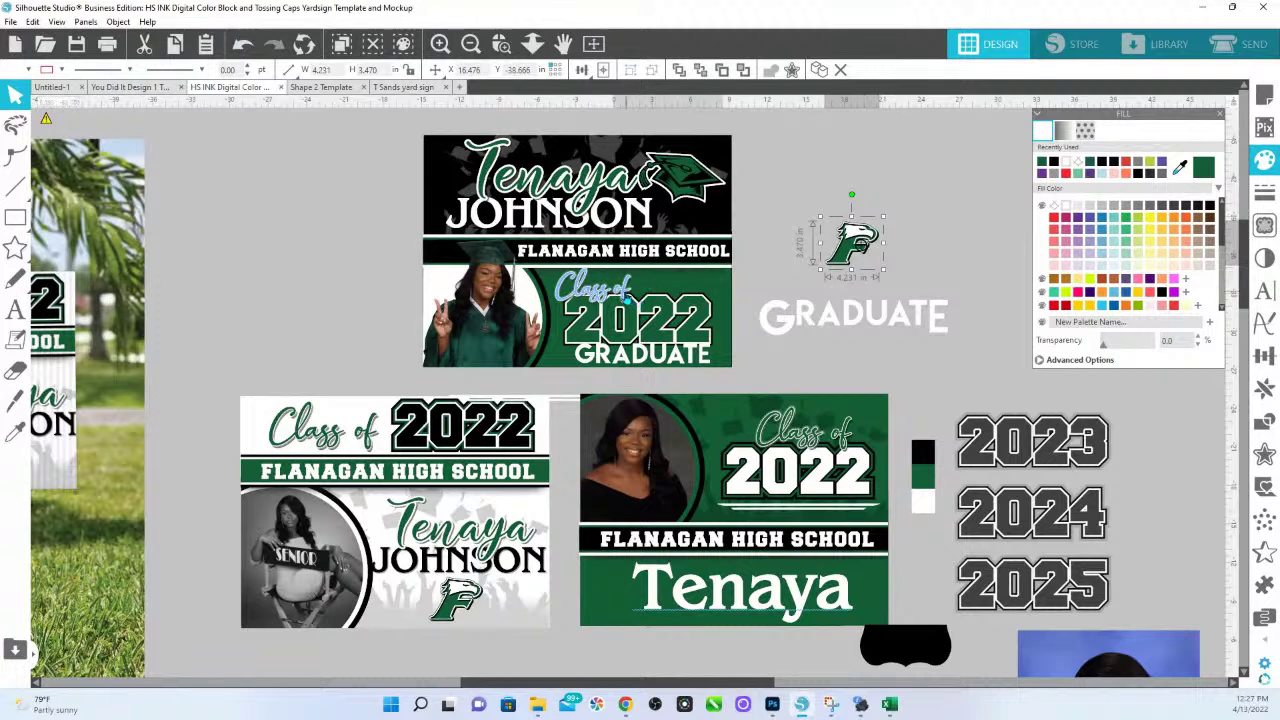
left_click(627, 297)
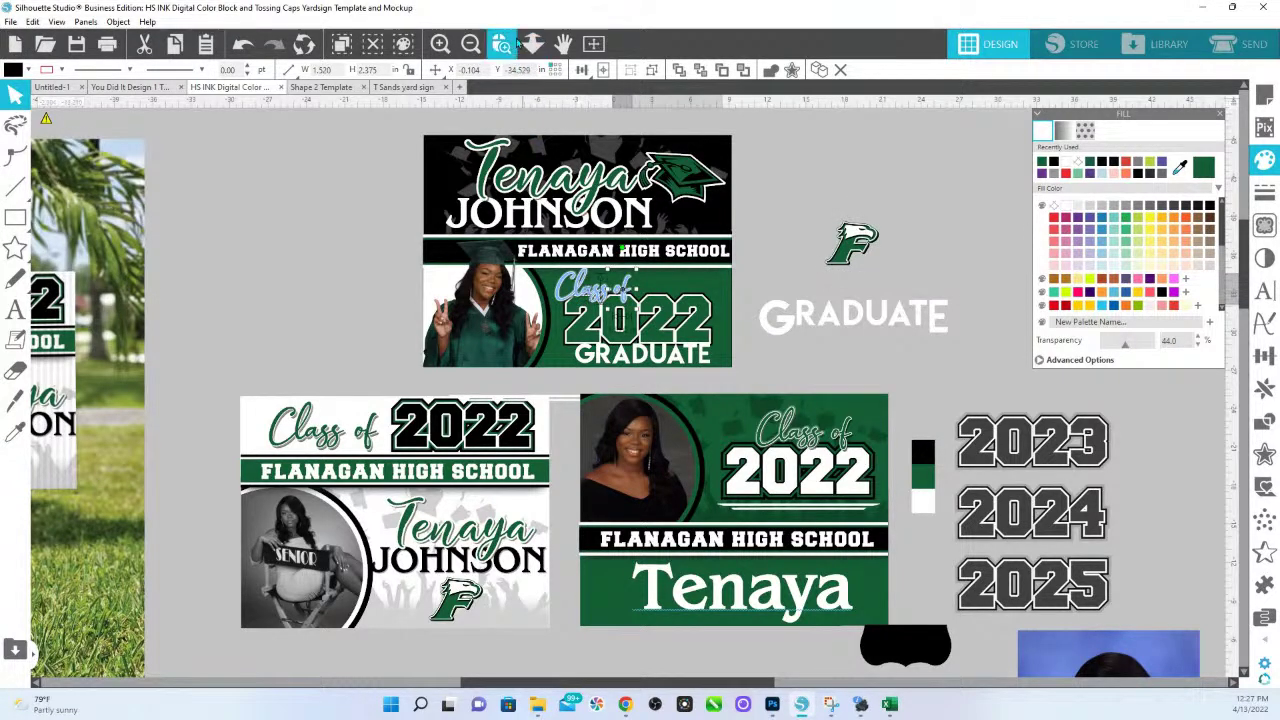
Zoom in on the Class of 2022 area and ungroup the Class of lettering.
left_click(502, 44)
key("Escape")
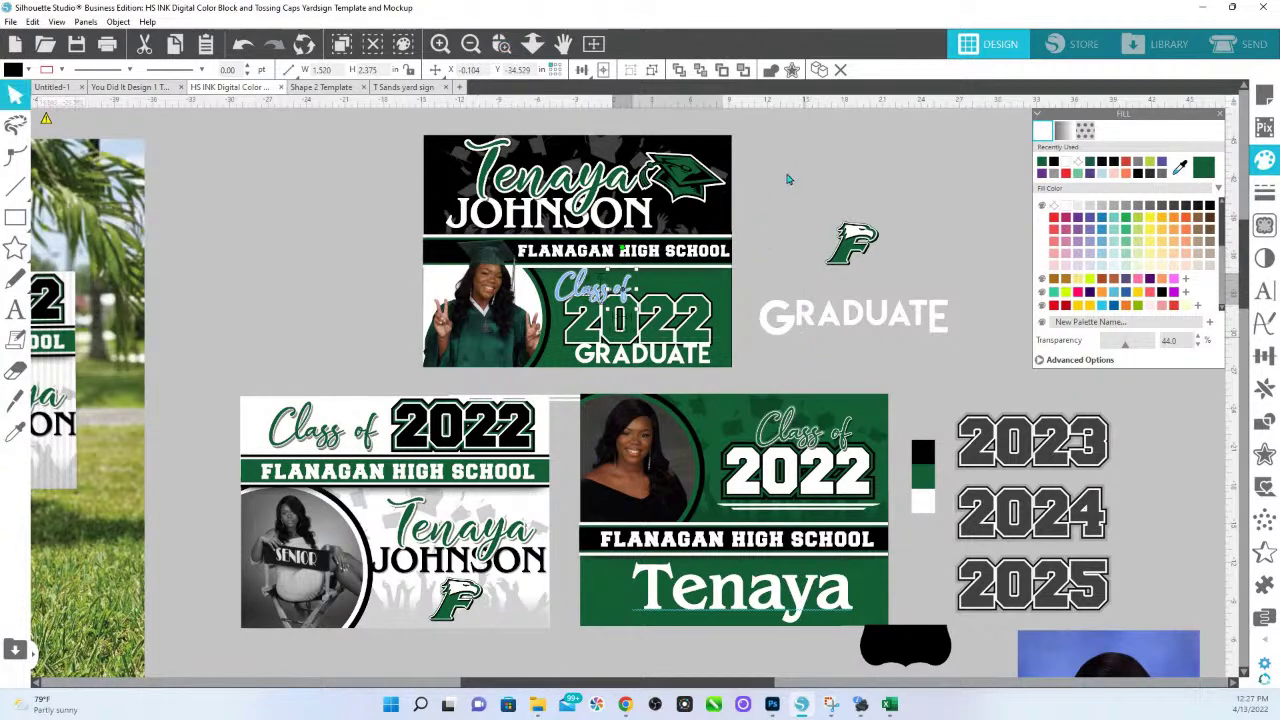
left_click_drag(716, 210, 580, 385)
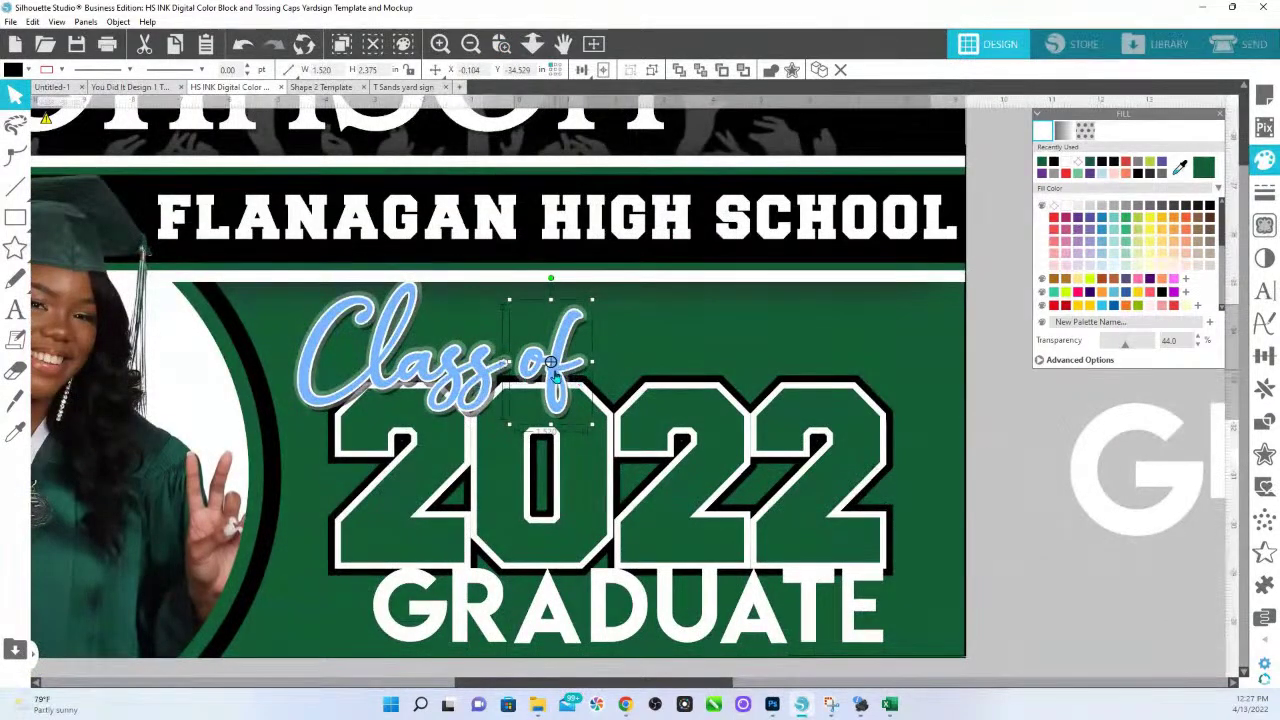
right_click(556, 376)
left_click(609, 391)
right_click(485, 381)
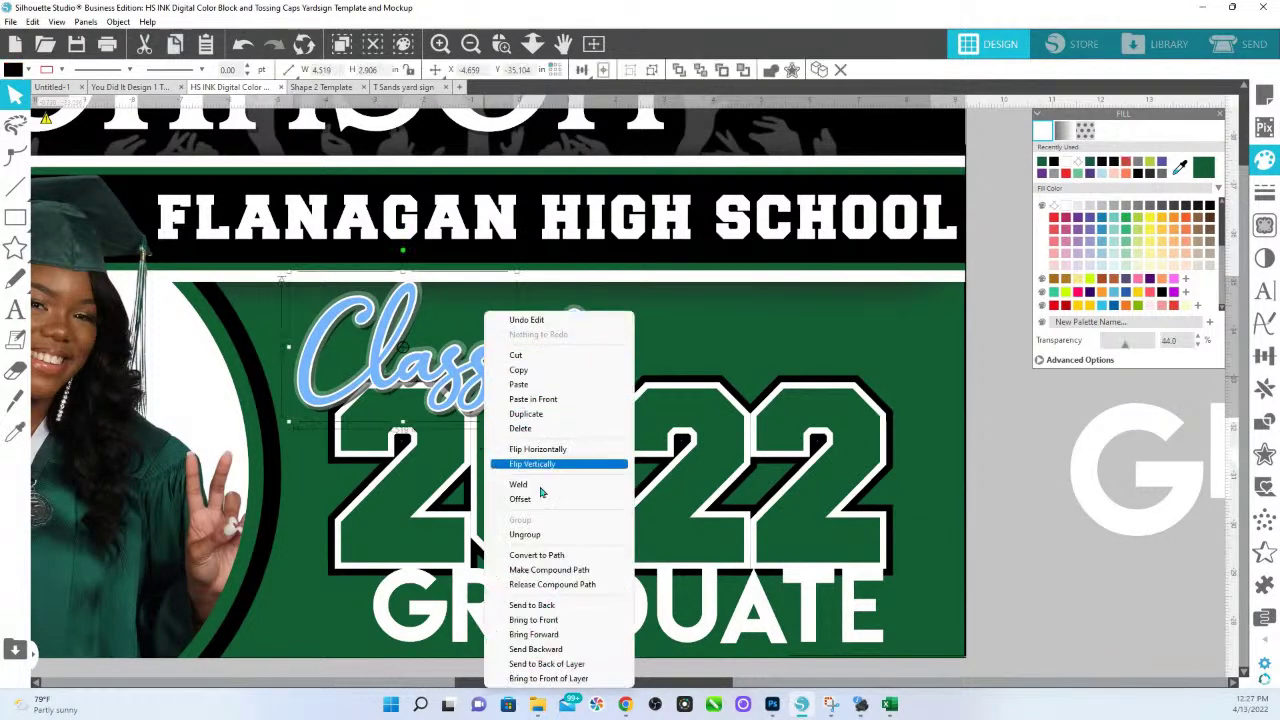
left_click(546, 531)
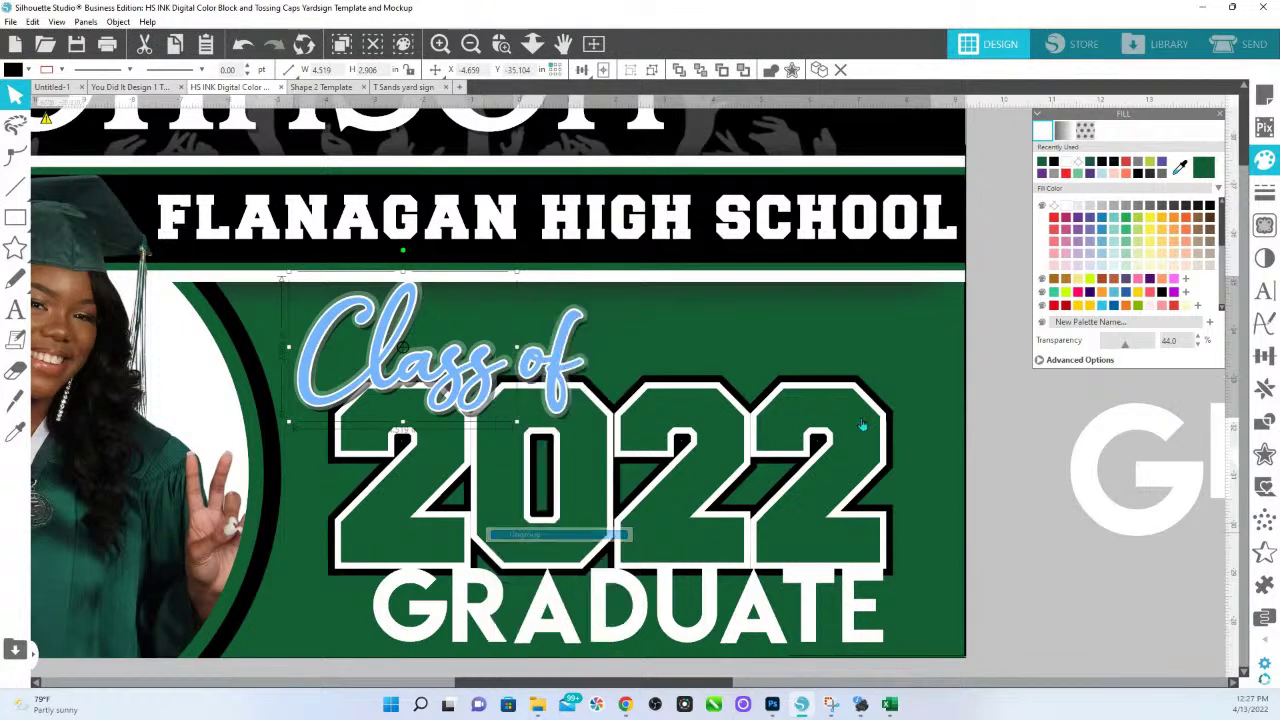
Fill the Class of letters dark green, ungrouping further, then zoom back out.
left_click(485, 378)
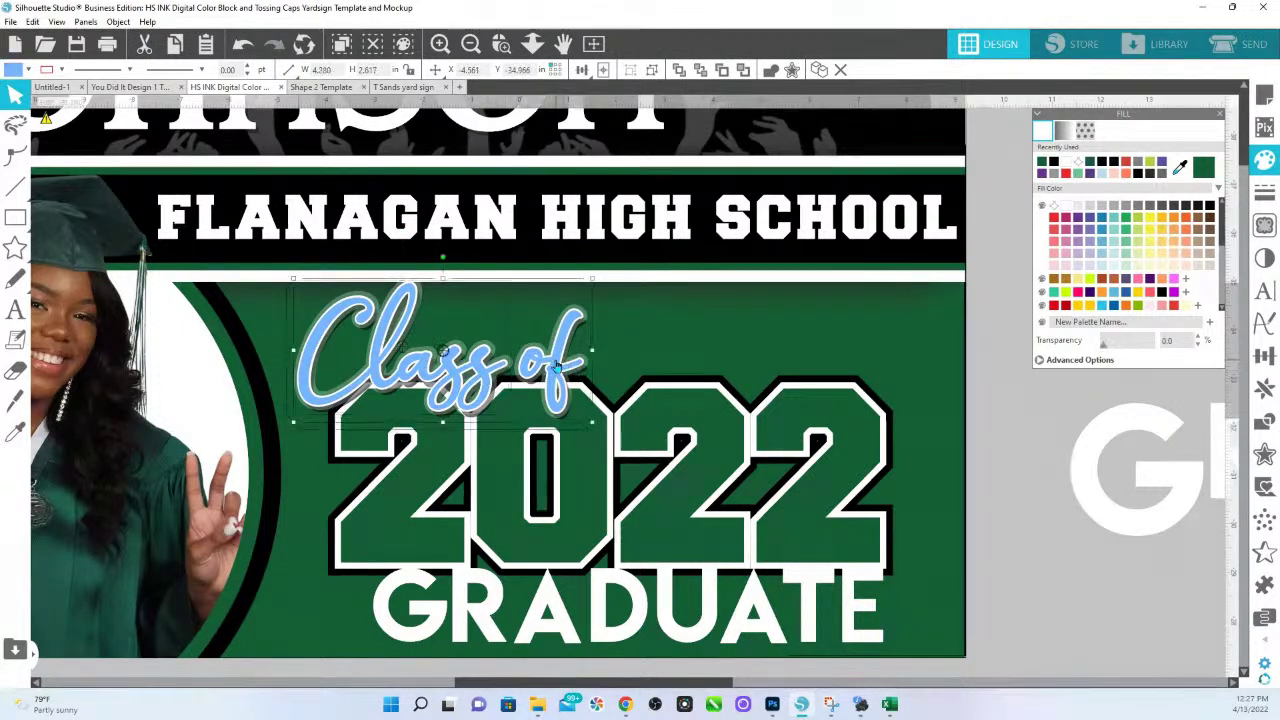
left_click(587, 369, "shift")
left_click(1203, 168)
left_click(1180, 167)
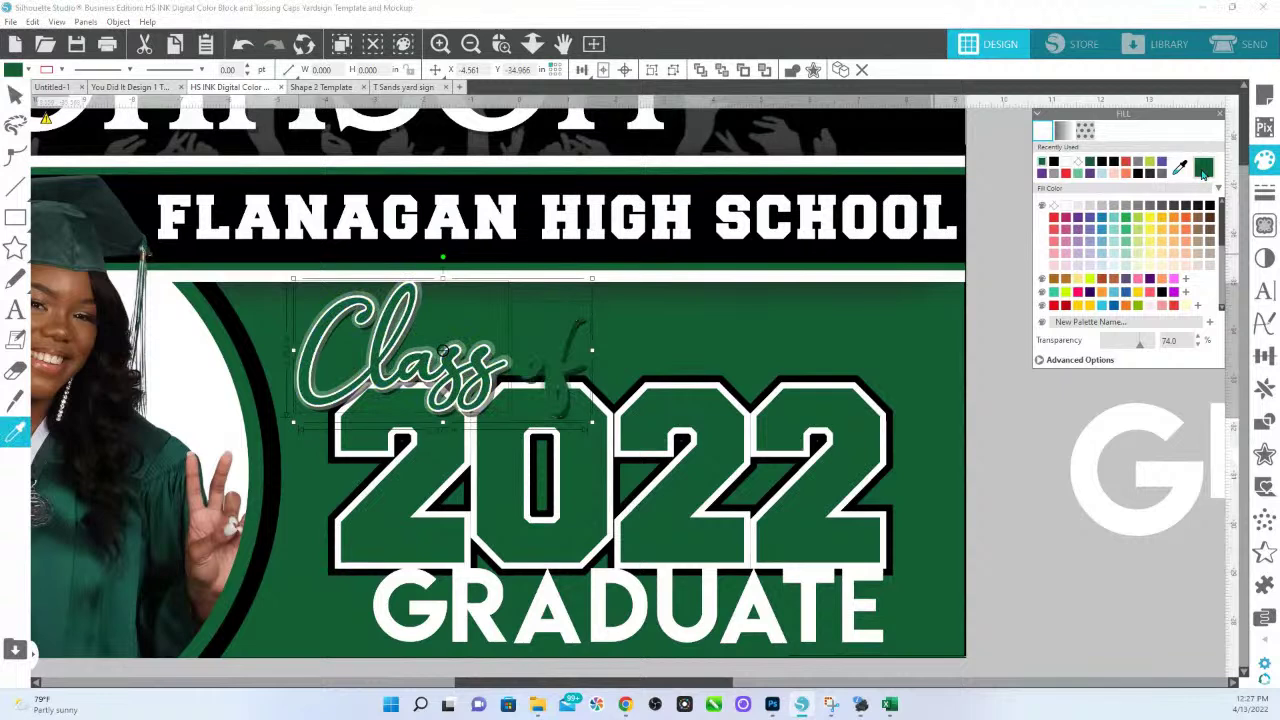
right_click(551, 370)
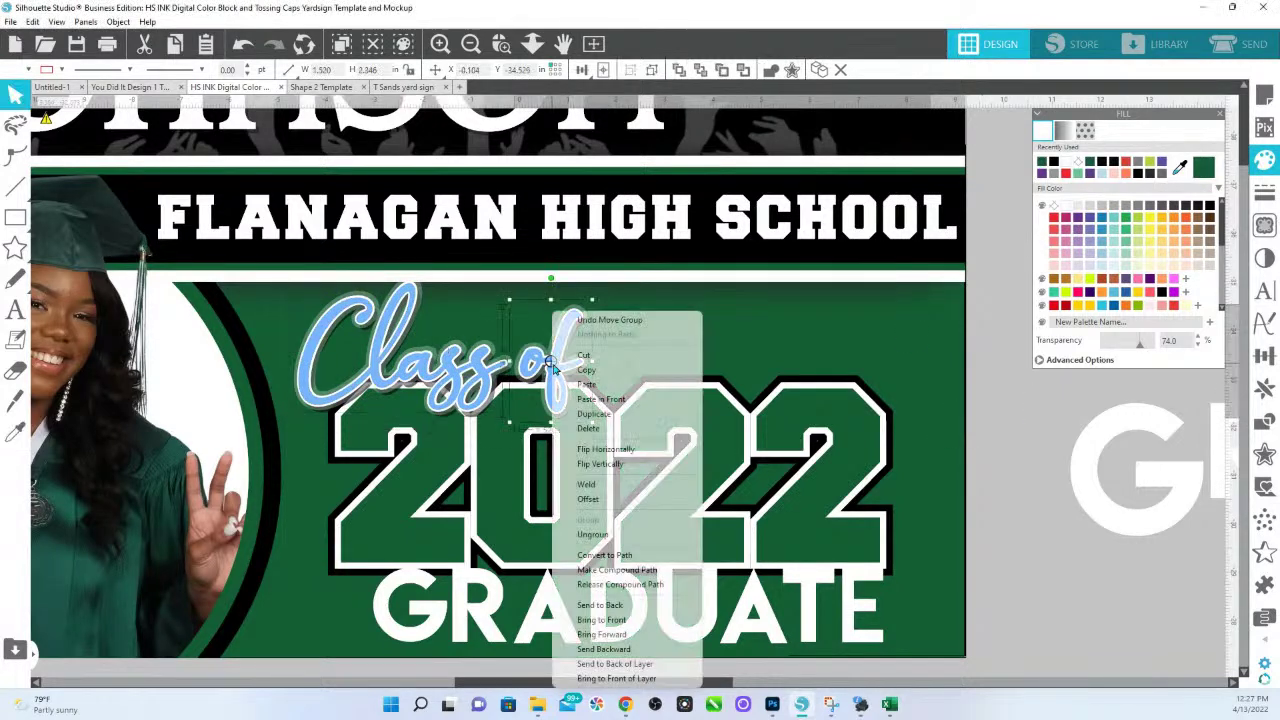
left_click(616, 540)
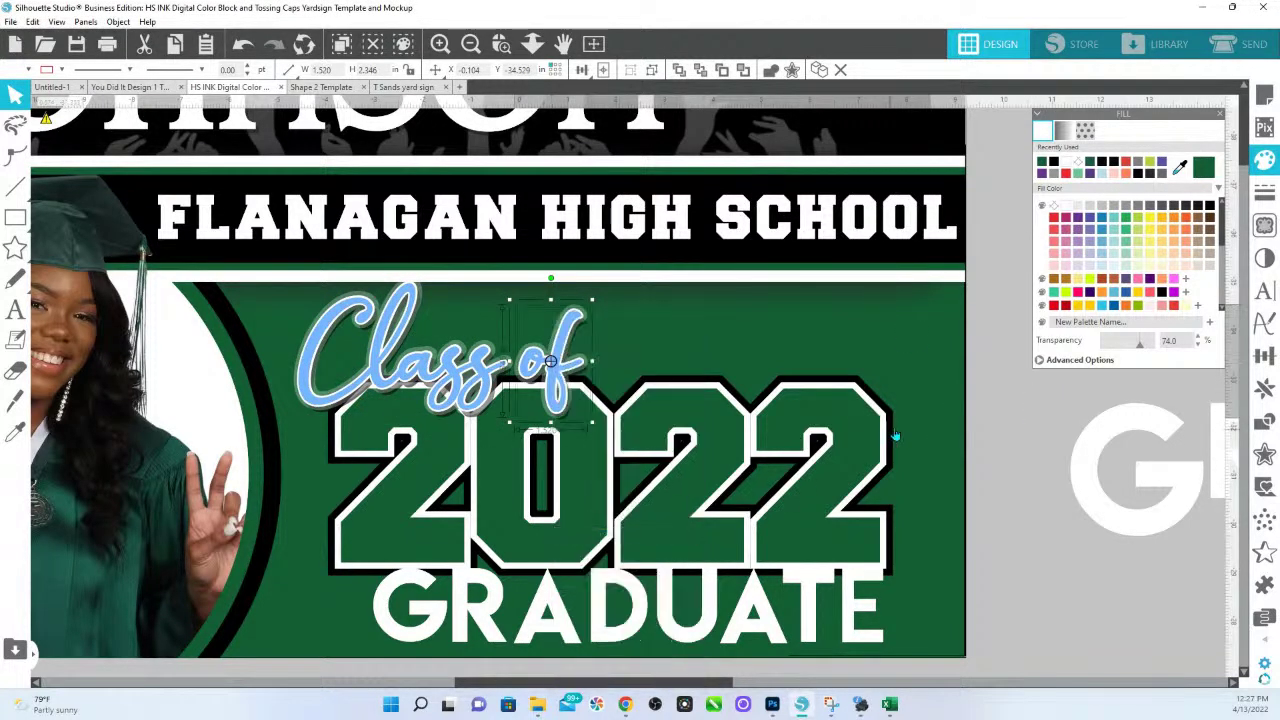
left_click(475, 405)
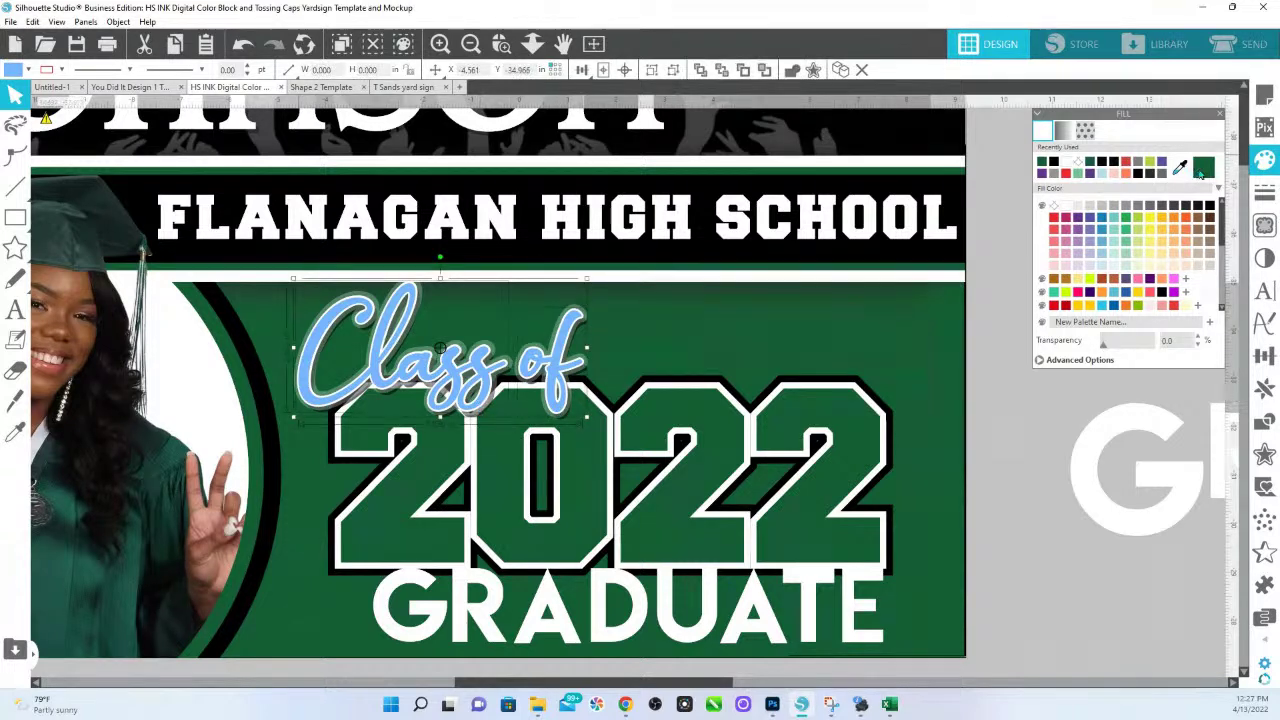
left_click(1203, 168)
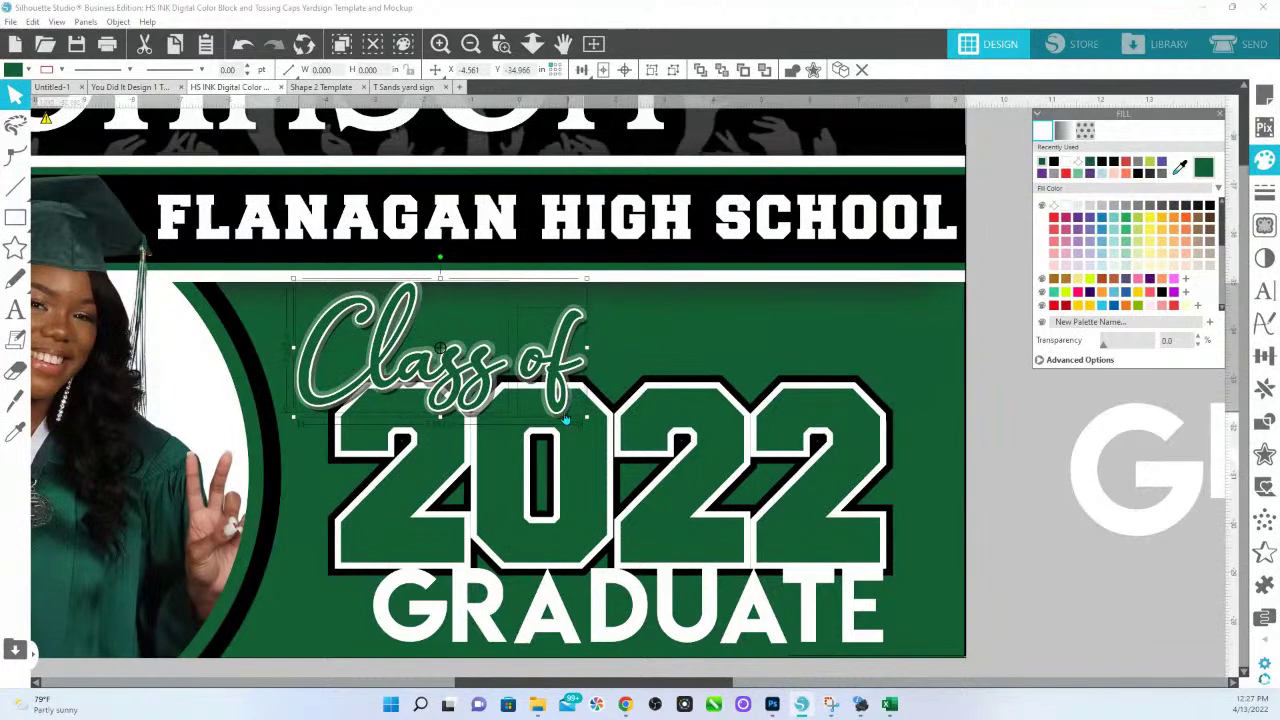
left_click(532, 44)
left_click_drag(525, 135, 523, 235)
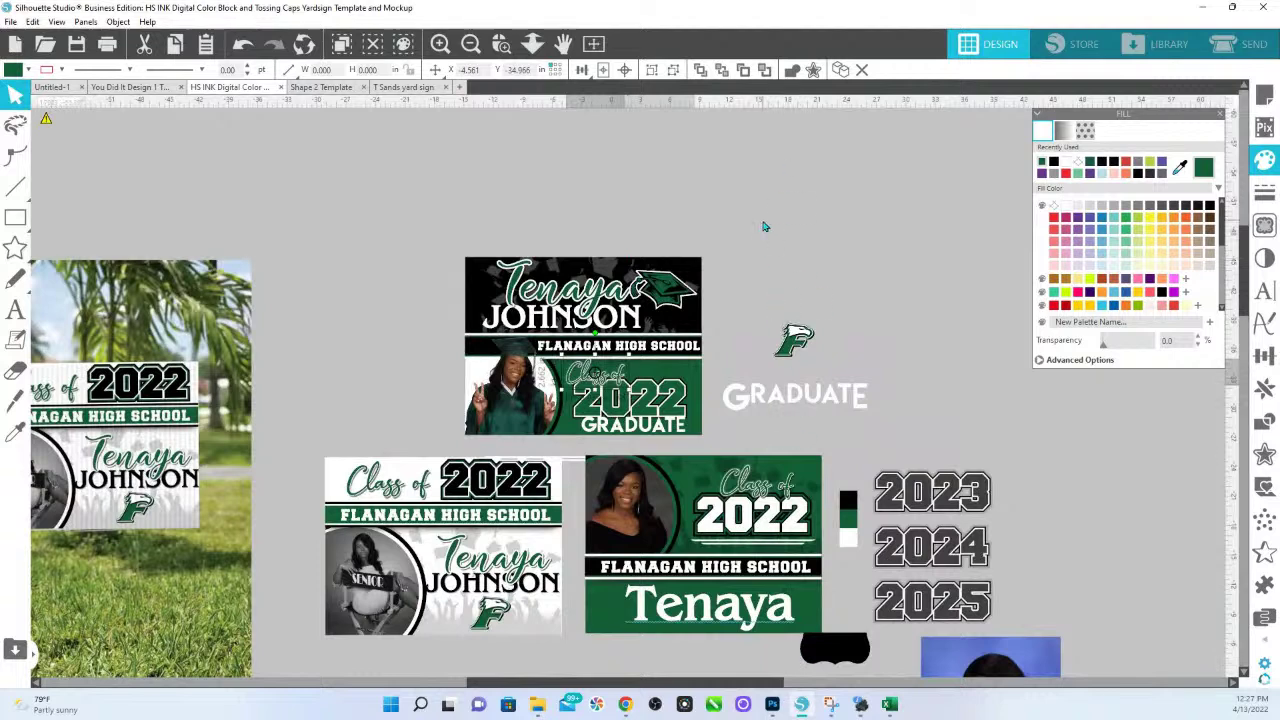
left_click(772, 163)
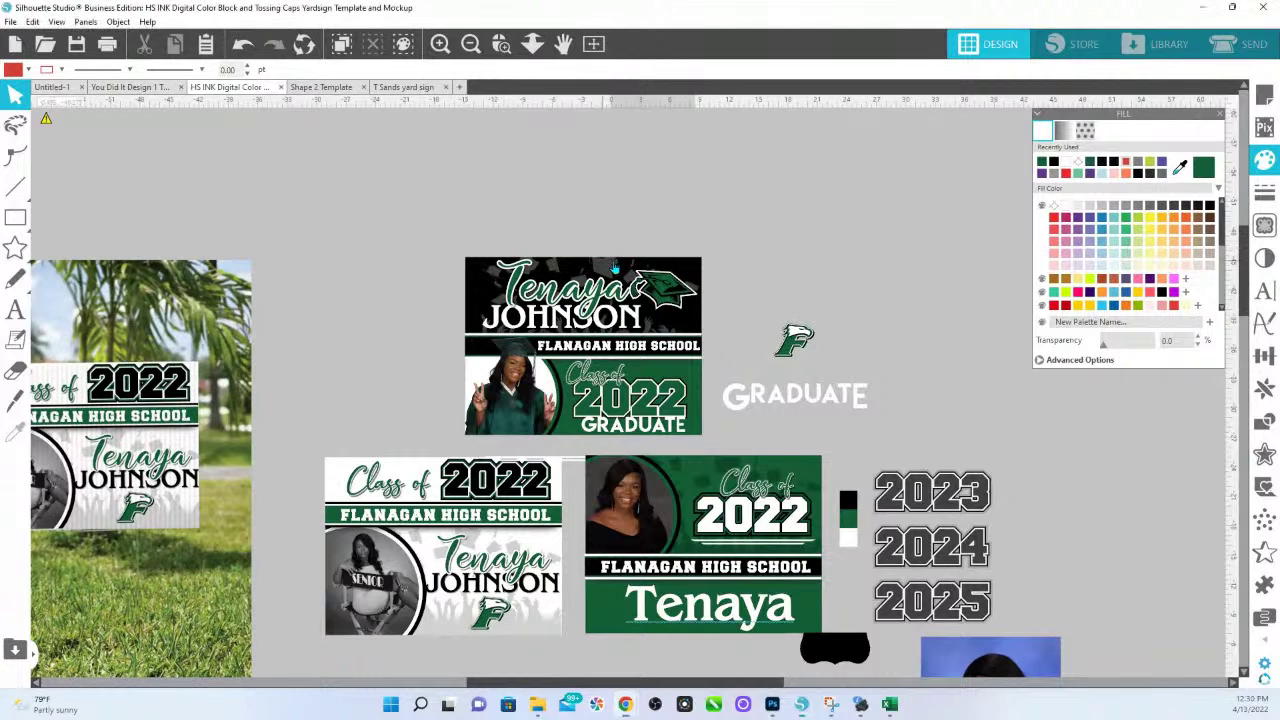
Set the top yard sign design's transparency to 83.
left_click(615, 266)
key("Escape")
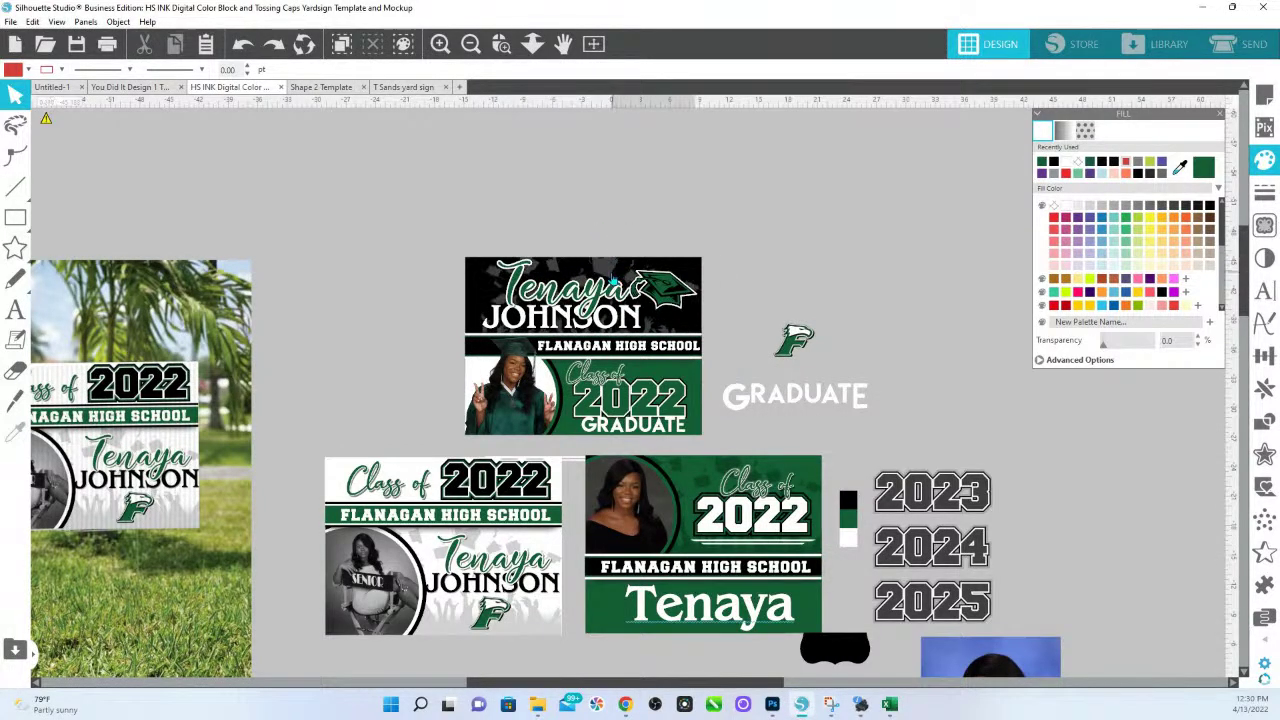
left_click(614, 276)
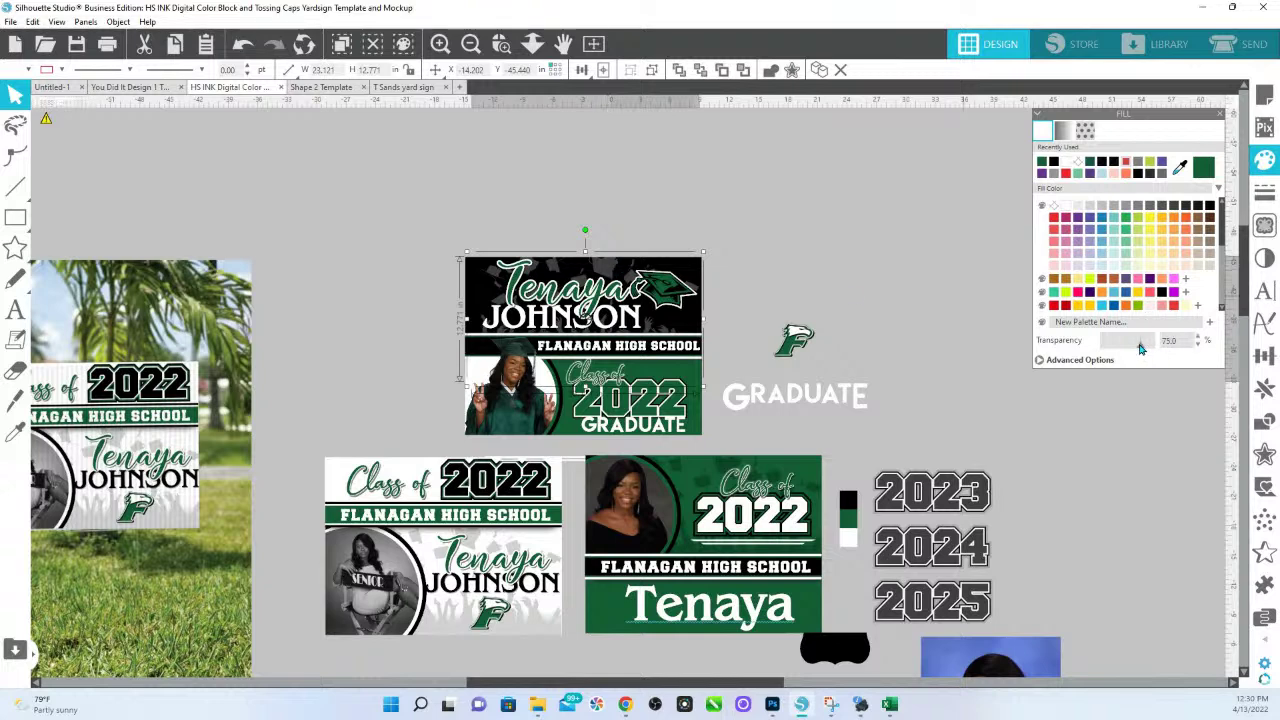
mouse_move(1140, 344)
left_mouse_down()
mouse_move(1158, 344)
mouse_move(1144, 343)
left_mouse_up()
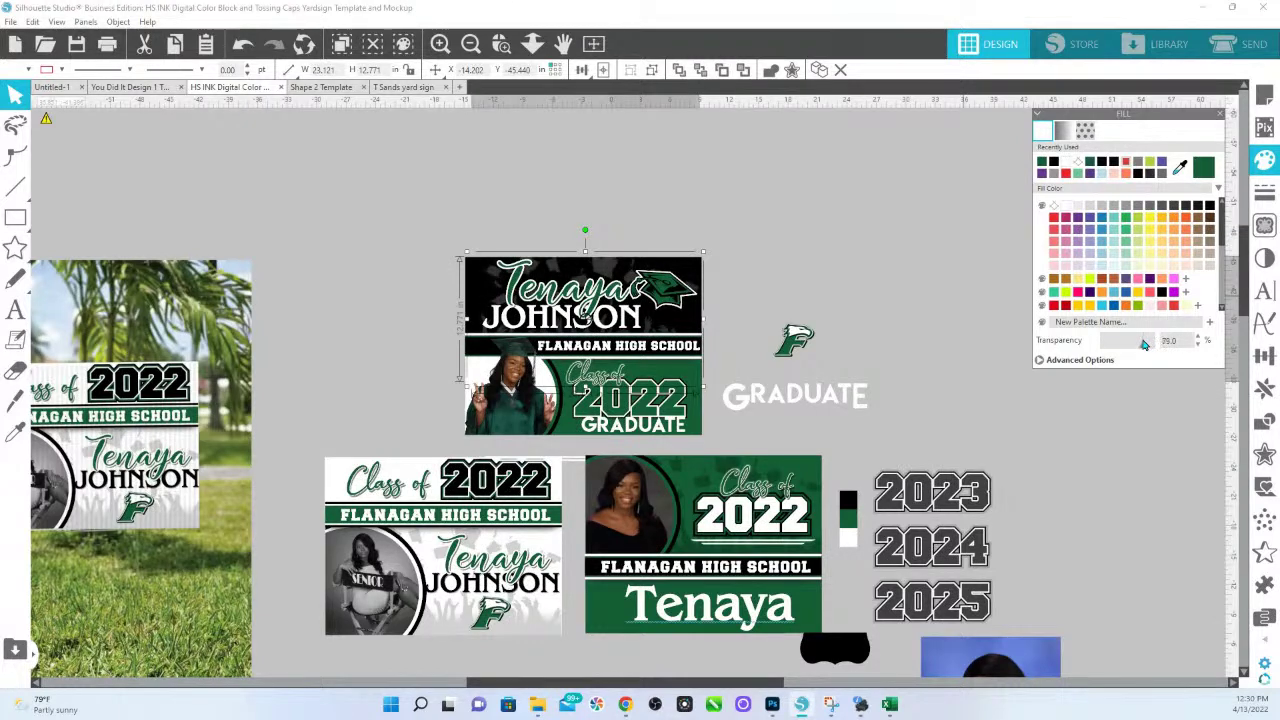
left_click(791, 236)
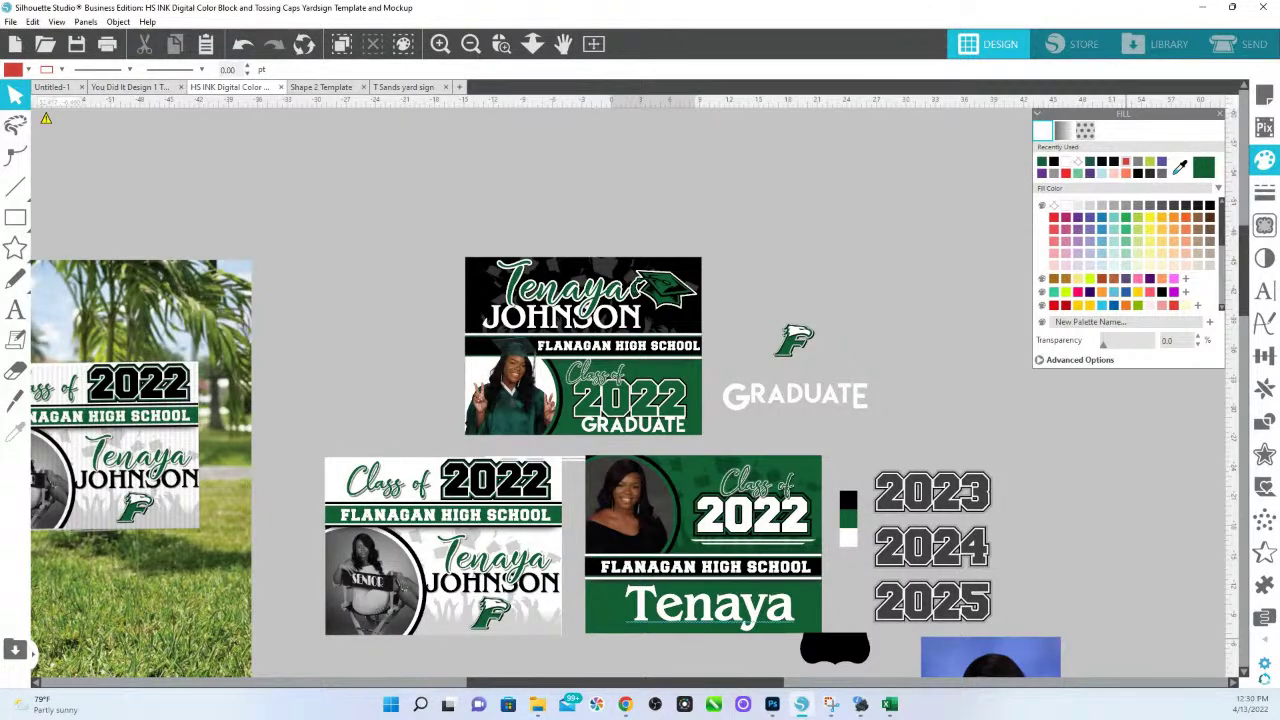
Bring up the File menu to open another design.
left_click(10, 22)
left_click(10, 22)
left_click(10, 22)
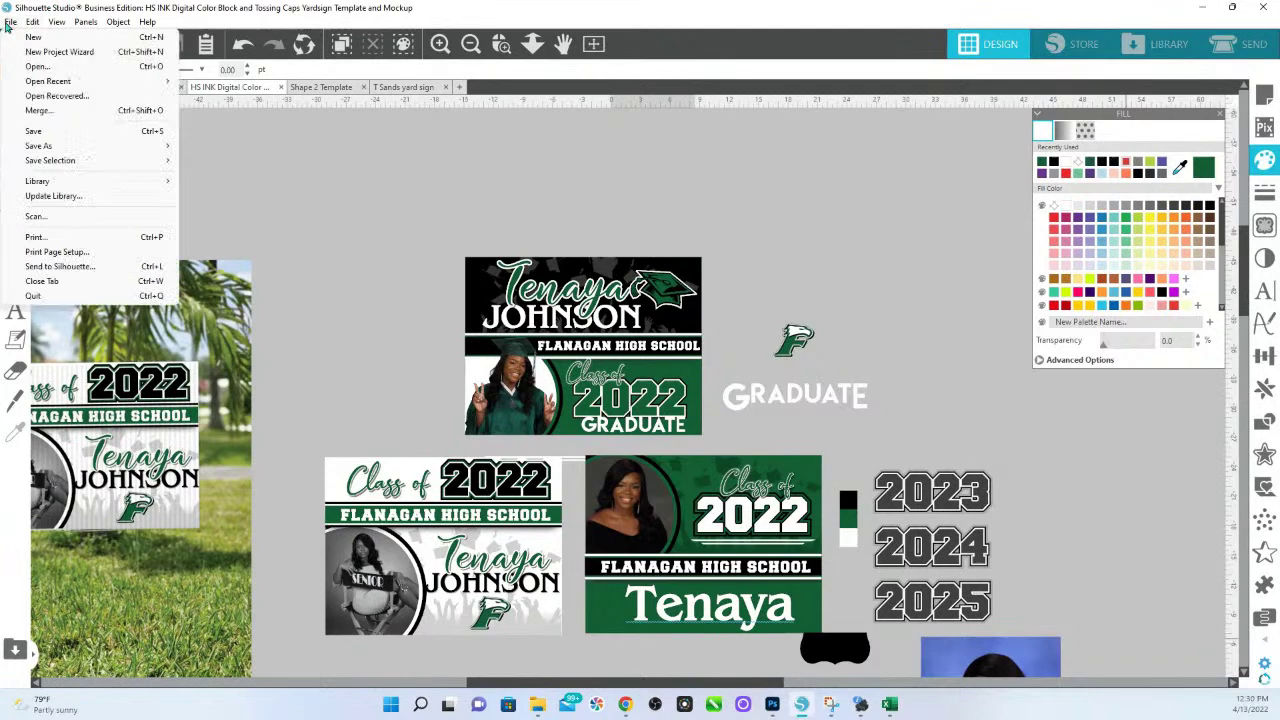
Search the drive for 'YARD' and open the saved senior yard sign collage file.
left_click(37, 67)
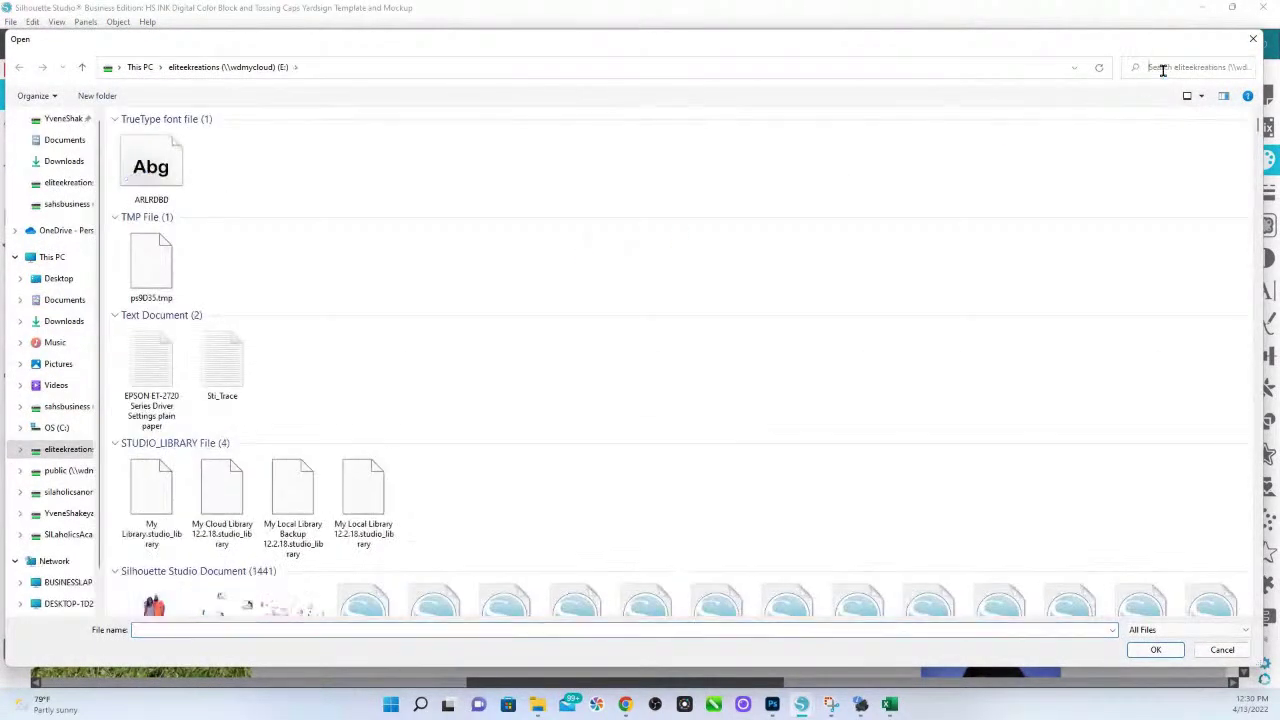
left_click(1164, 74)
type("YARD")
key("Return")
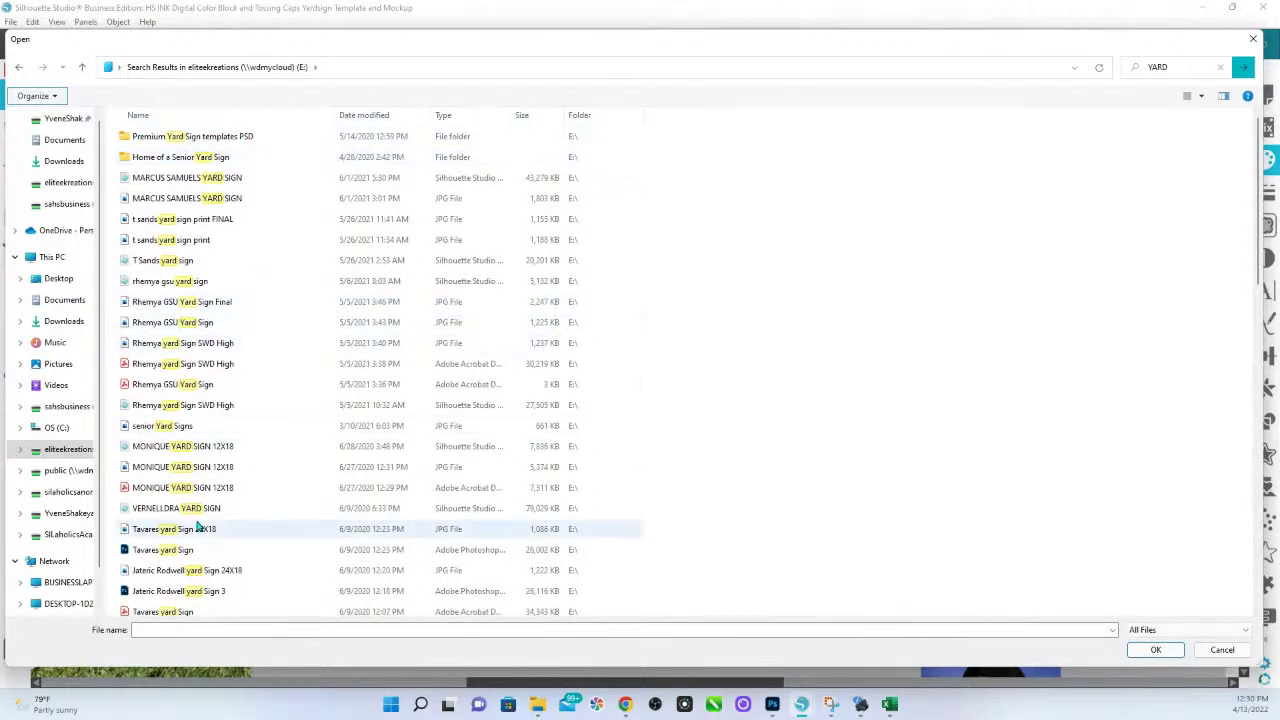
scroll(249, 480, "down", 3)
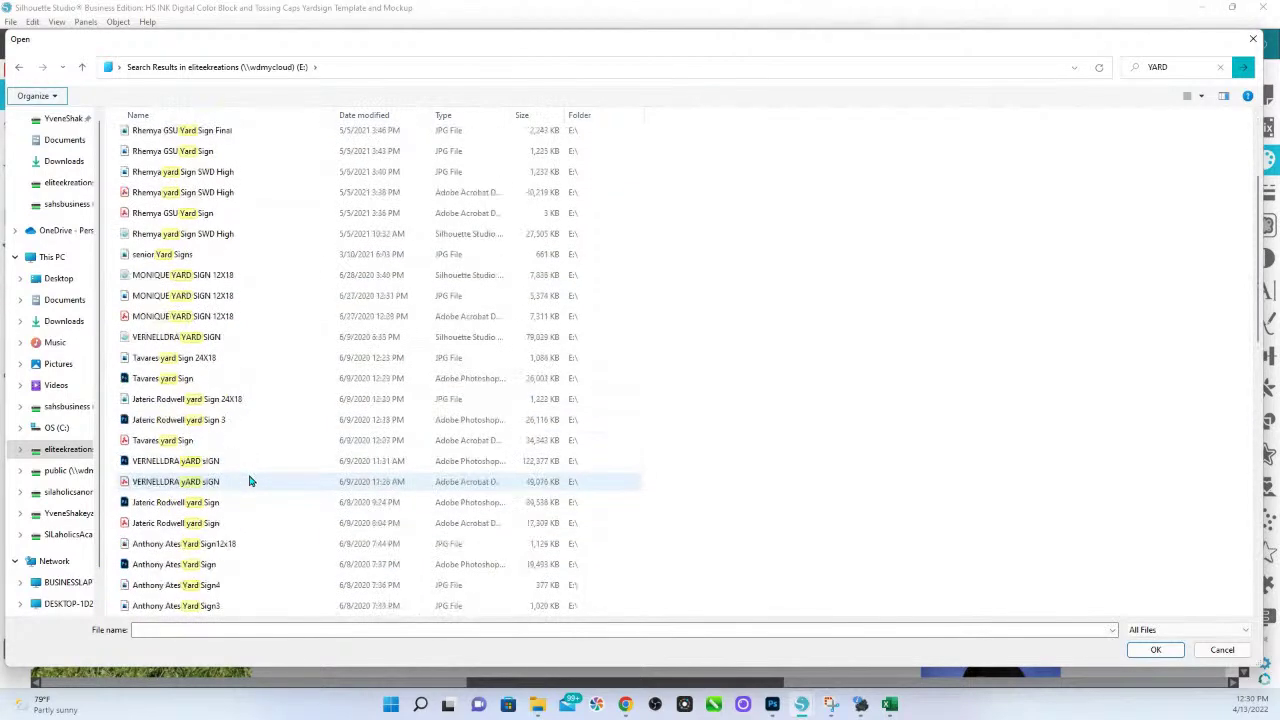
scroll(249, 481, "down", 9)
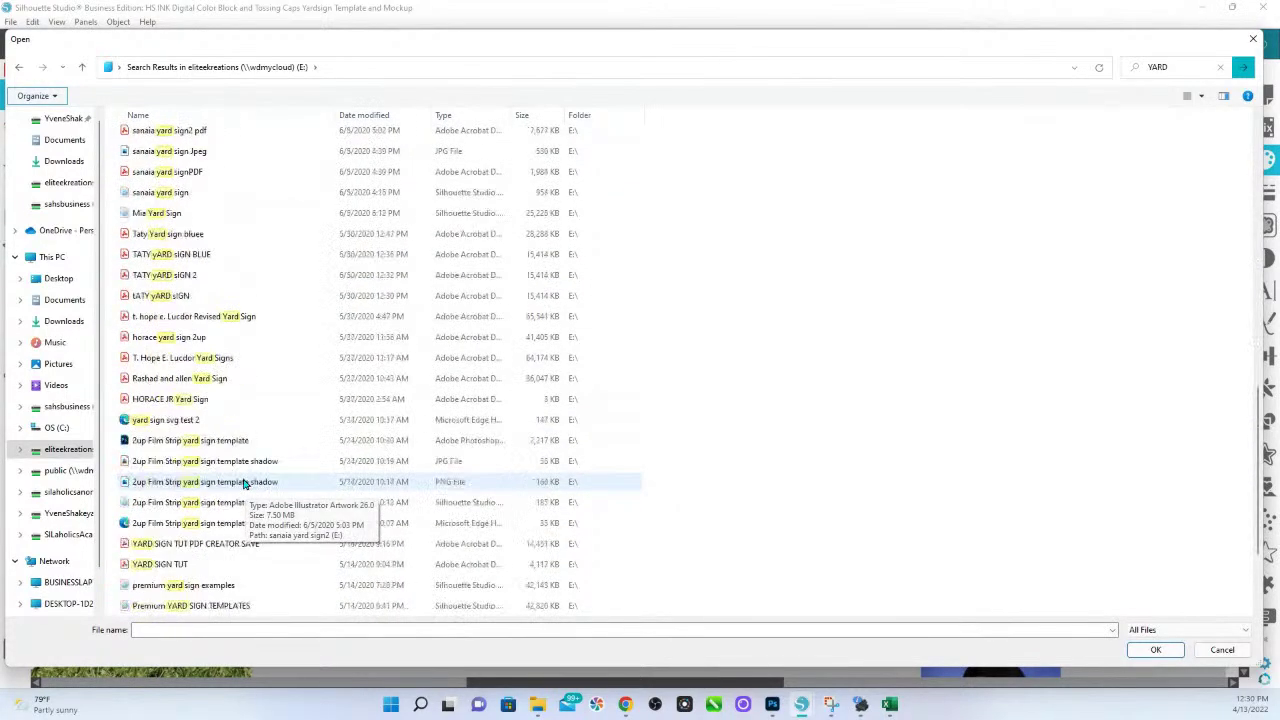
scroll(245, 484, "down", 4)
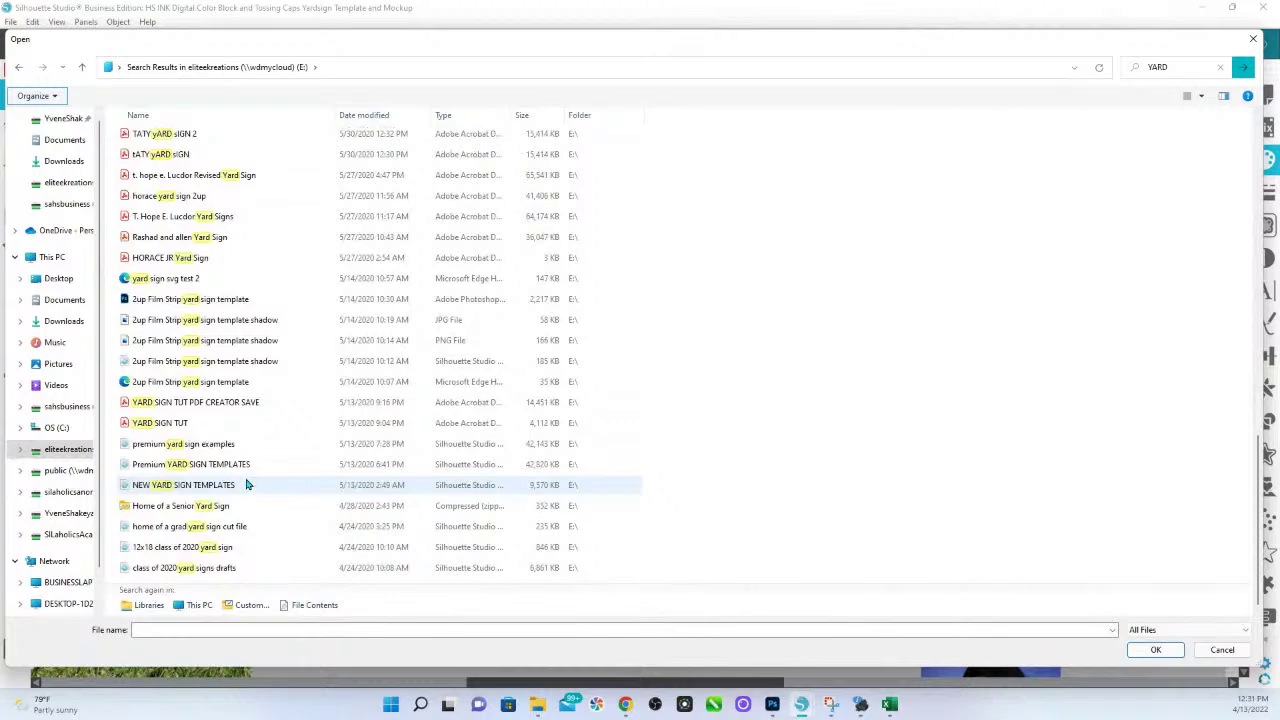
scroll(240, 483, "up", 4)
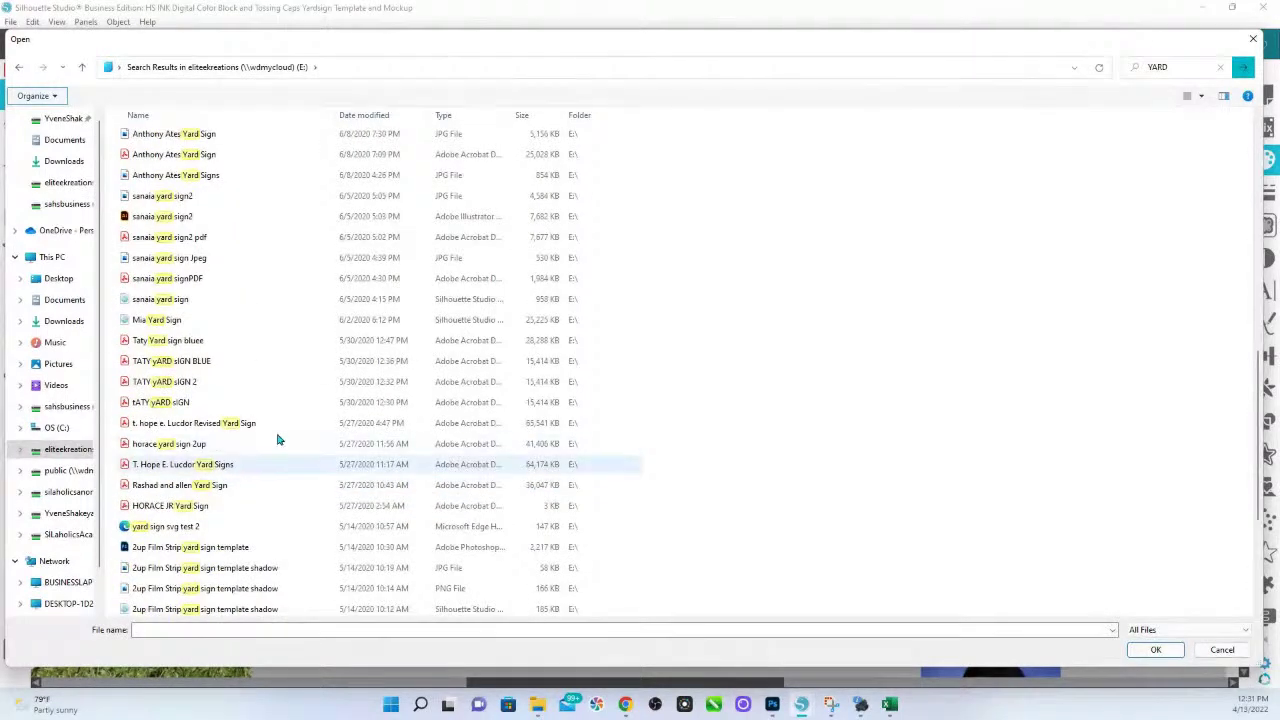
double_click(163, 303)
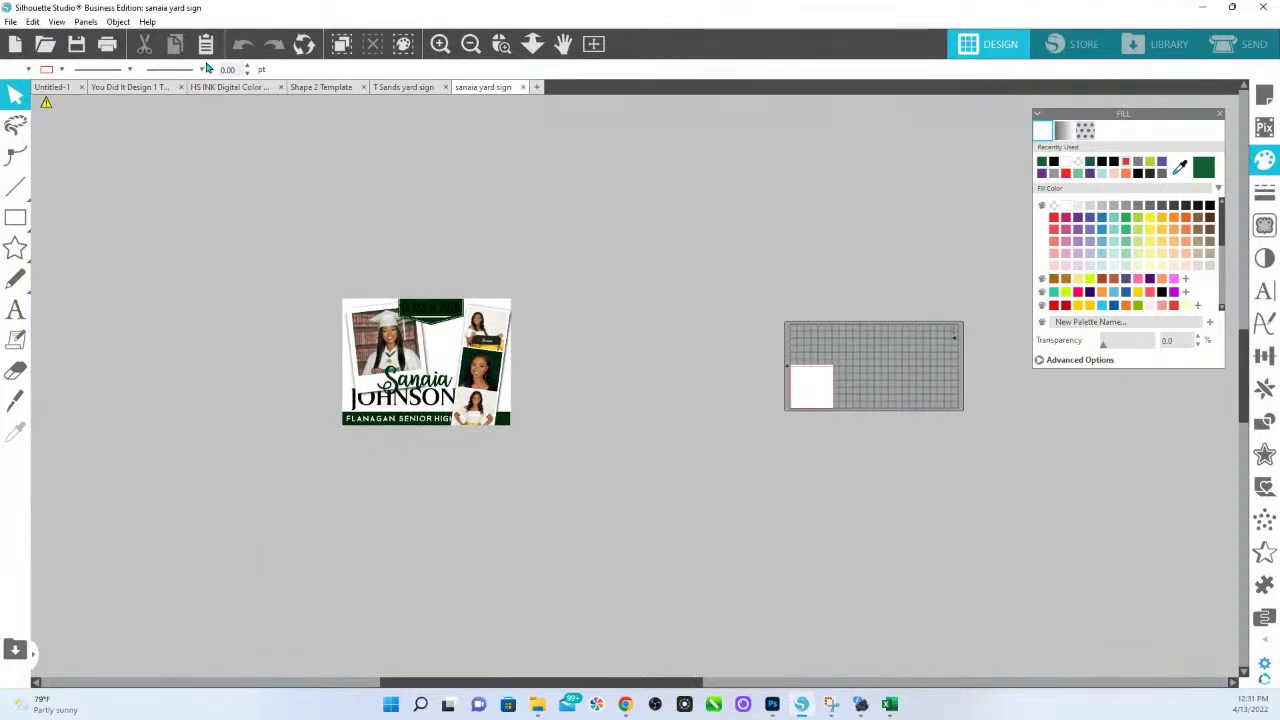
left_click(501, 43)
left_click_drag(278, 342, 582, 513)
scroll(430, 254, "up", 2)
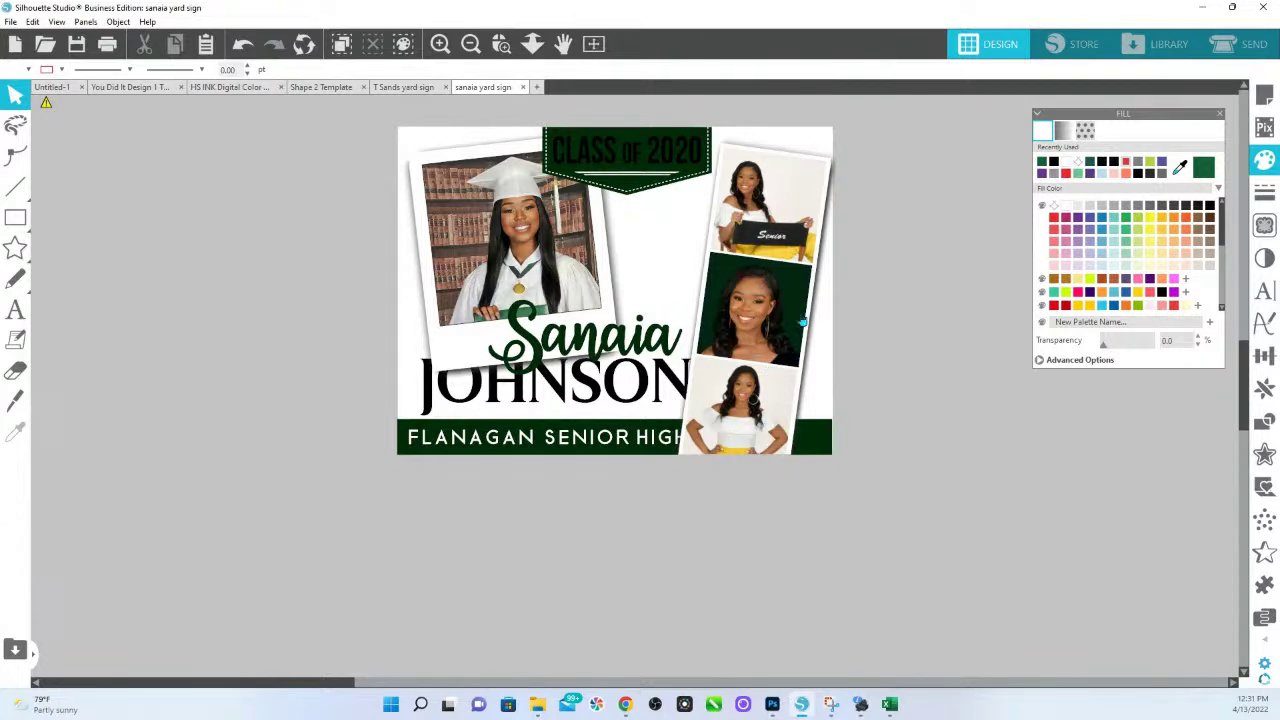
left_click_drag(805, 289, 882, 298)
right_click(880, 296)
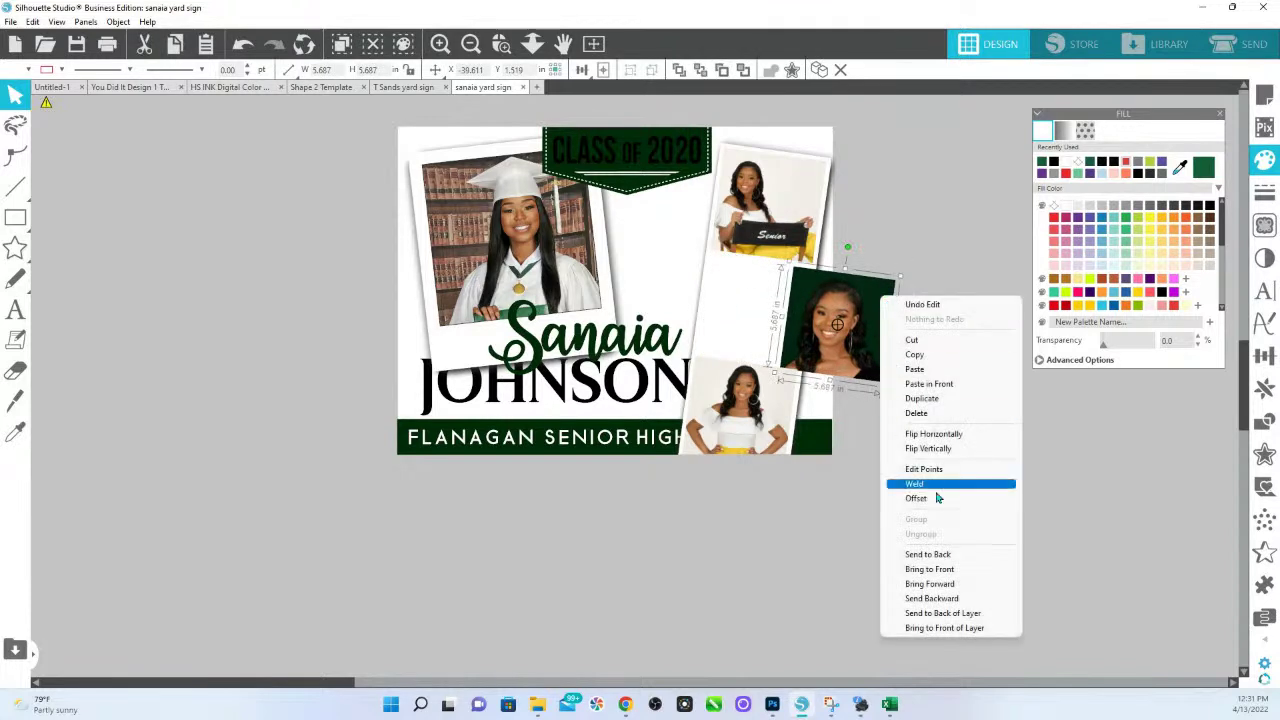
left_click(932, 487)
double_click(857, 341)
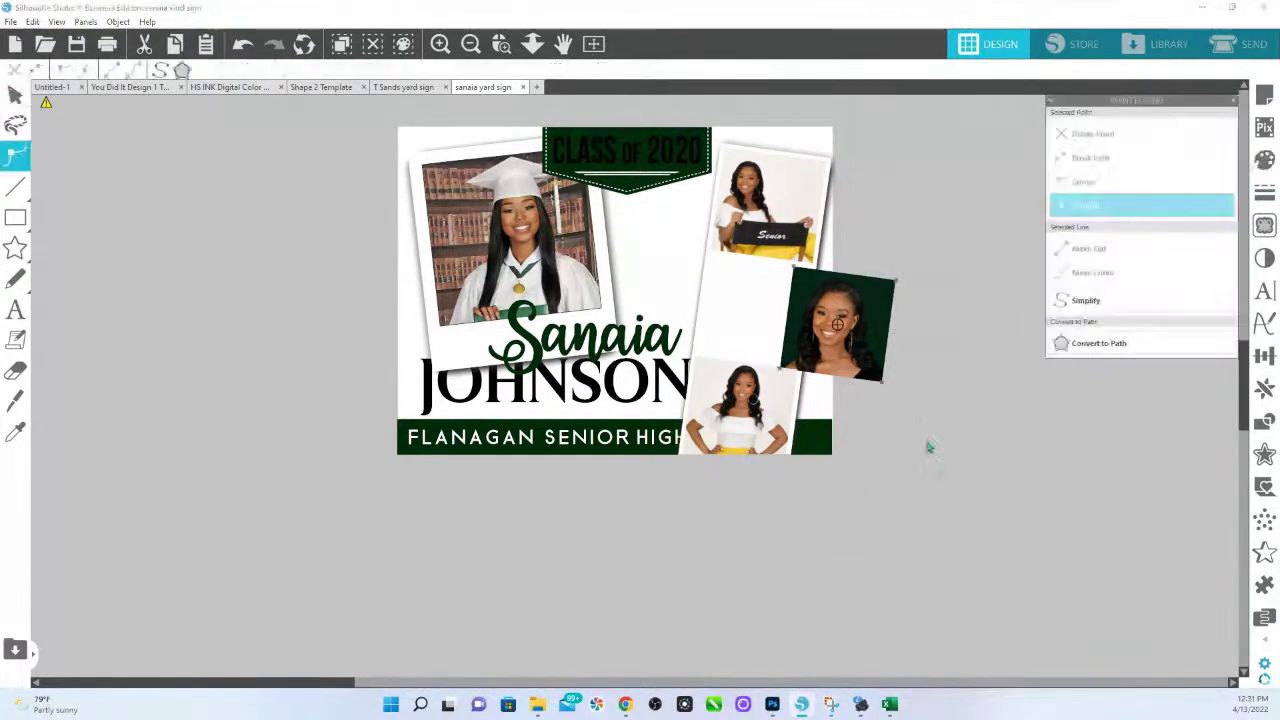
left_click_drag(857, 341, 833, 339)
left_click(243, 45)
left_click(243, 45)
left_click(243, 45)
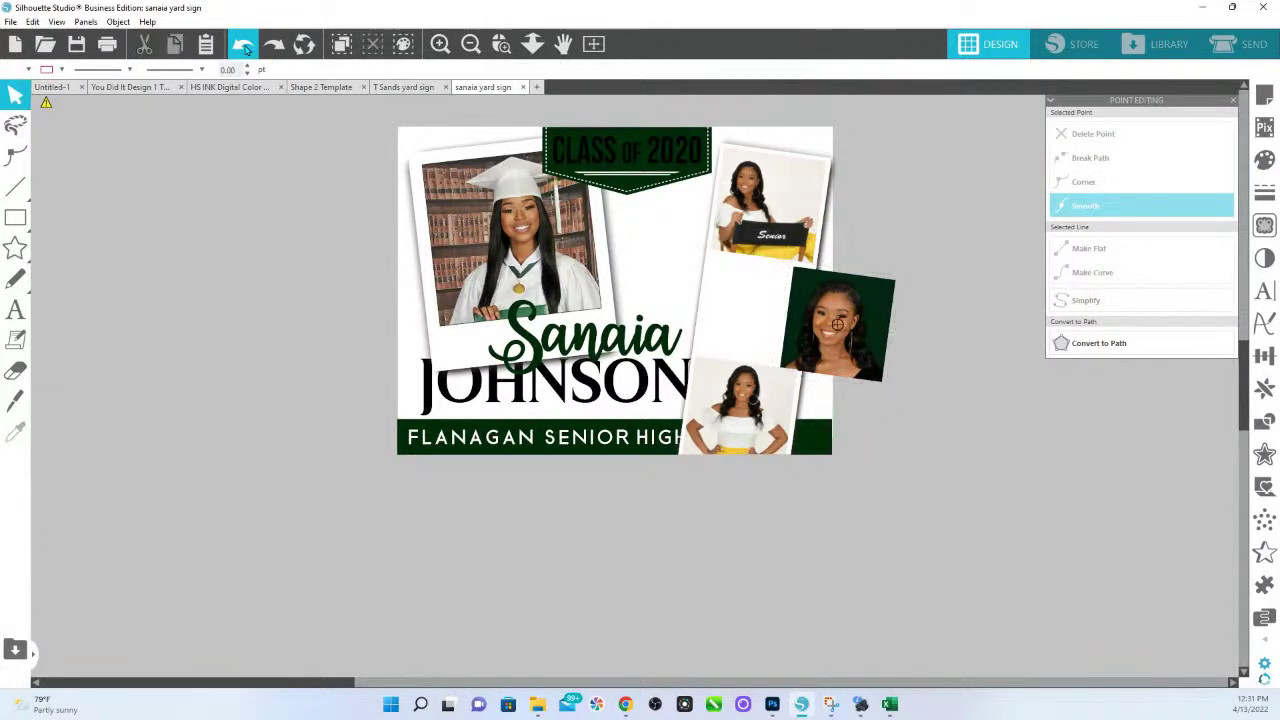
left_click(243, 45)
scroll(470, 352, "down", 1)
Search the Open dialog for 'YARD' and check the Premium Yard Sign templates PSD folder.
left_click(11, 21)
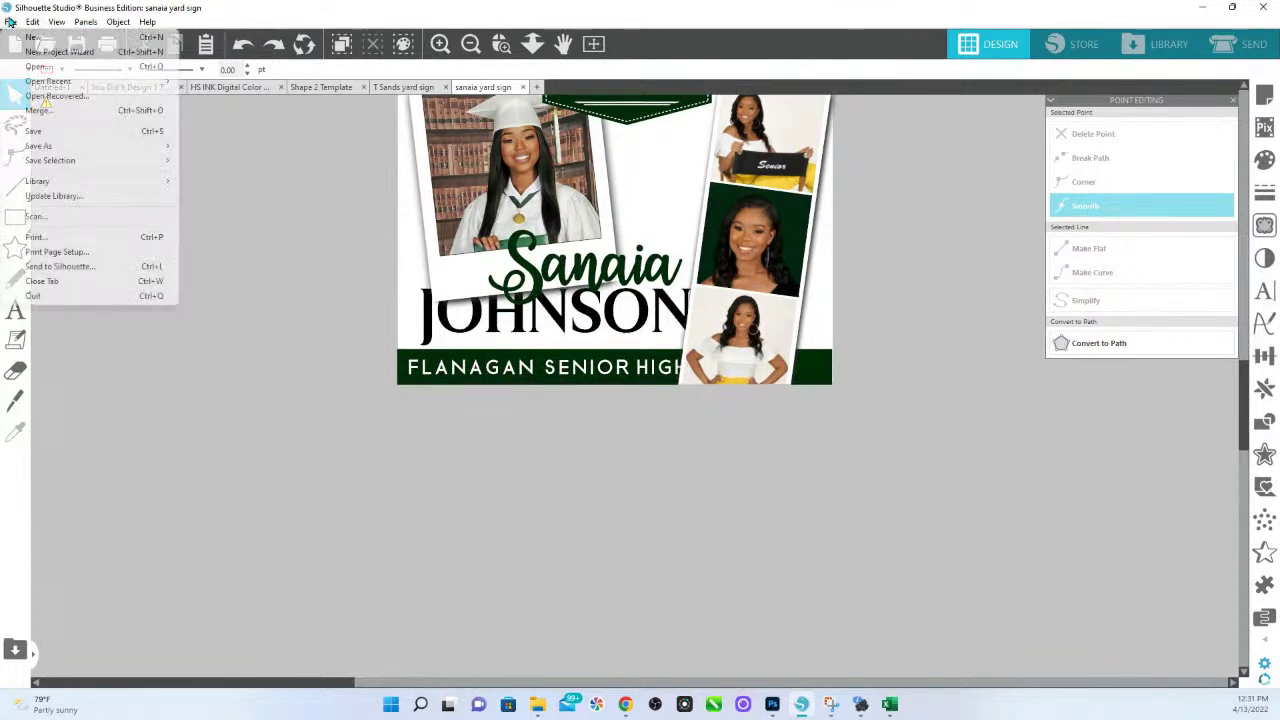
mouse_move(32, 21)
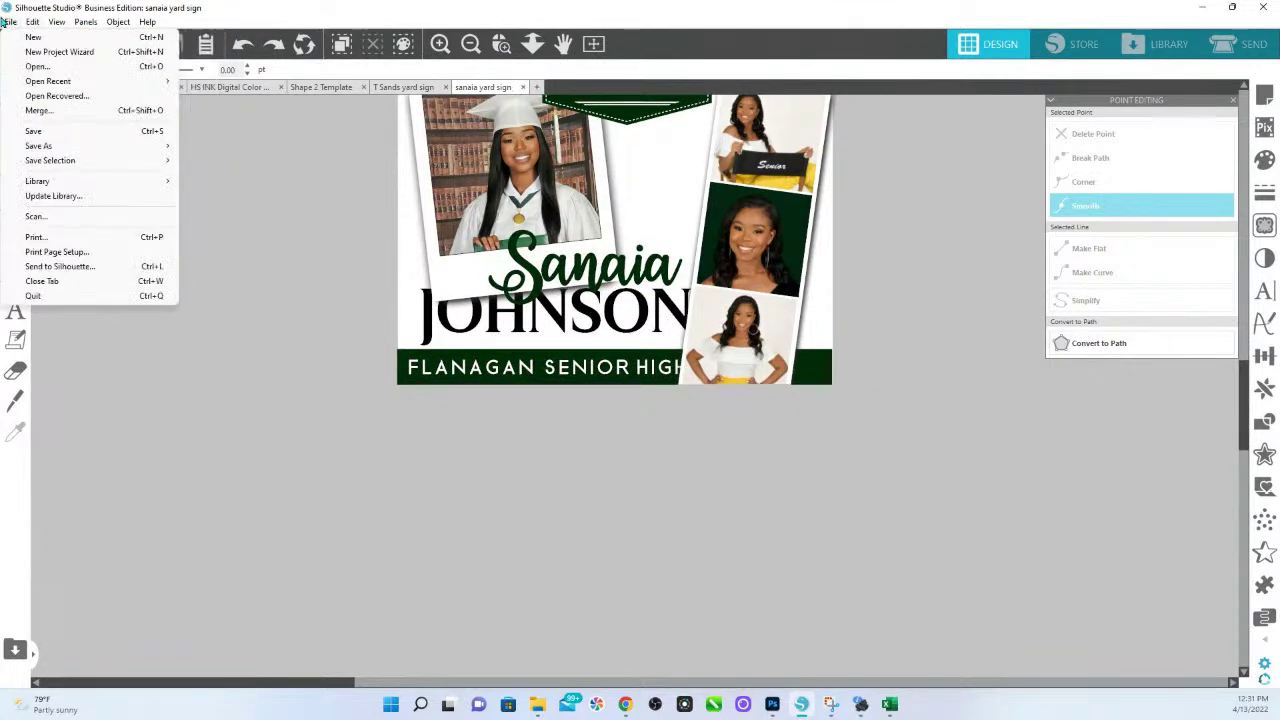
left_click(67, 65)
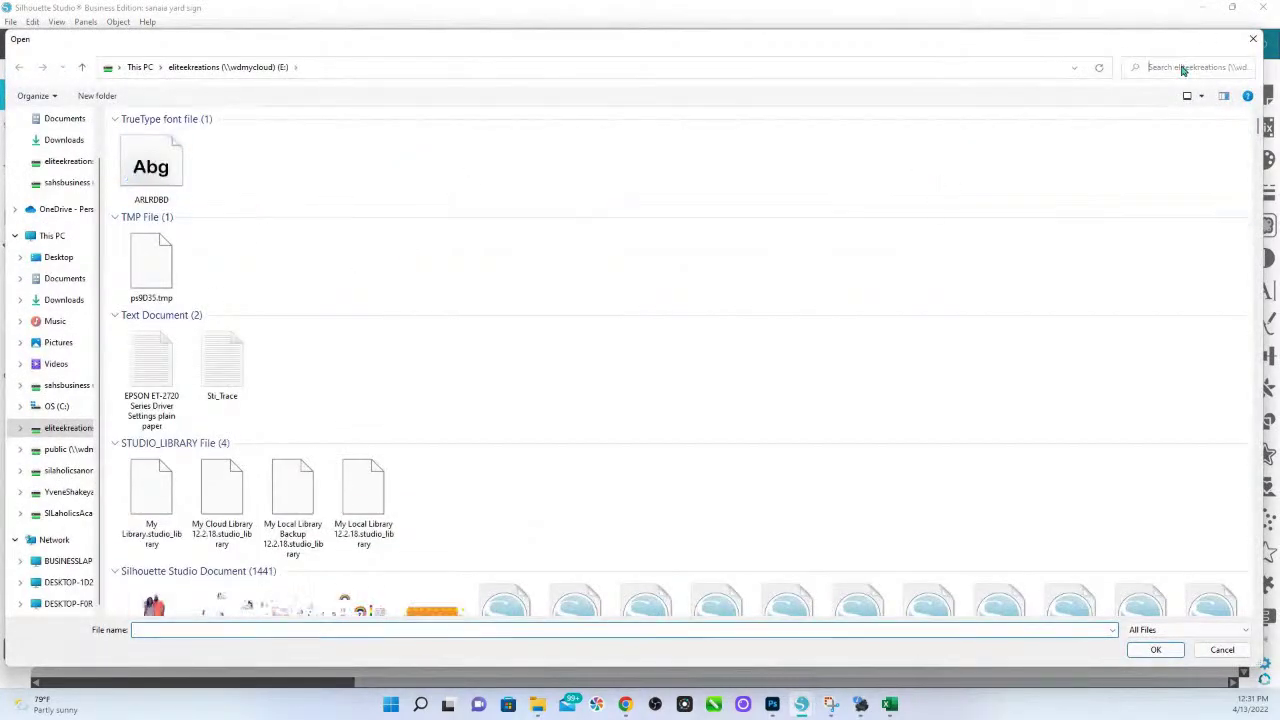
left_click(1180, 66)
left_click(1158, 89)
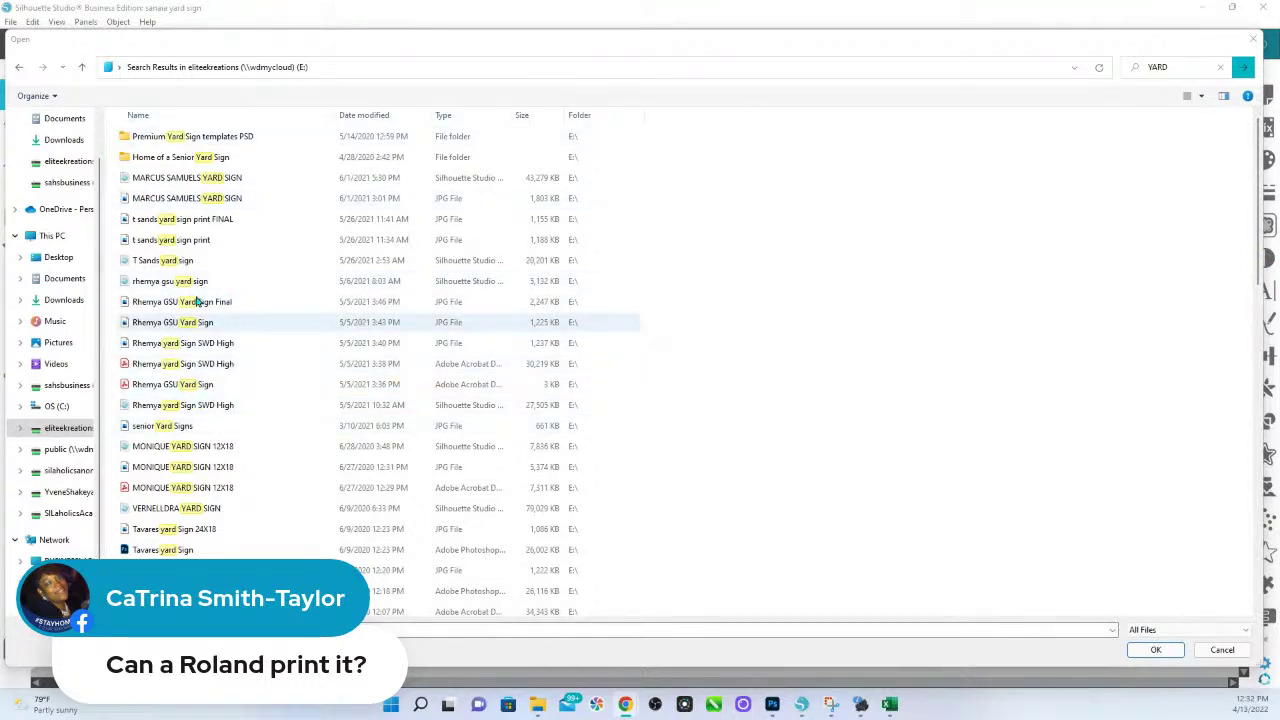
left_click(205, 143)
double_click(205, 143)
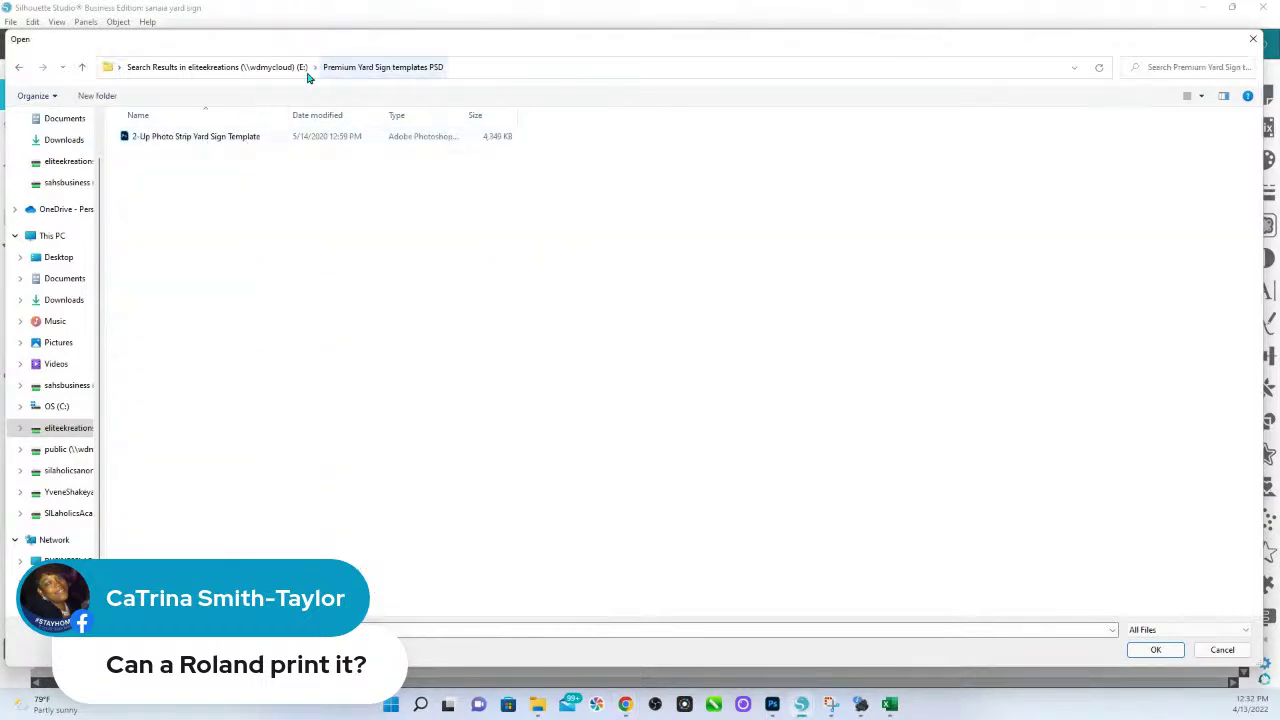
left_click(265, 72)
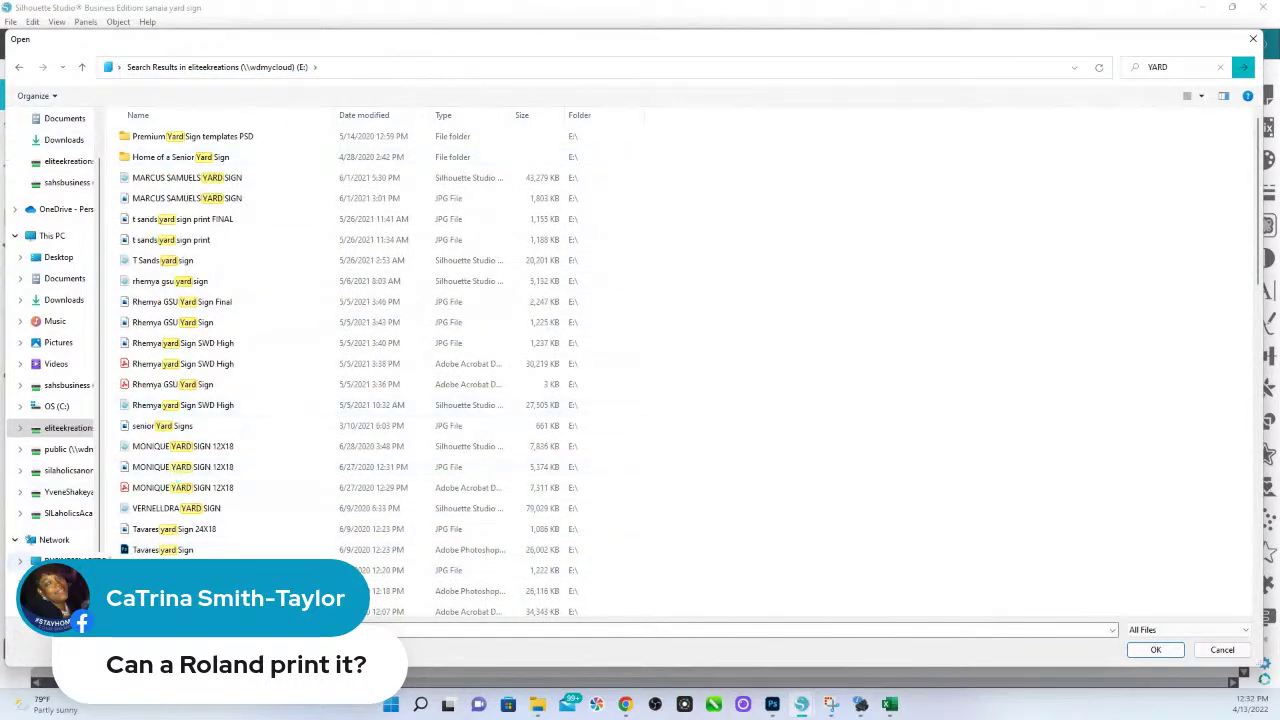
Repeat the 'YARD' search on the public, sahsbusiness and silaholicsanonym drives.
left_click(68, 449)
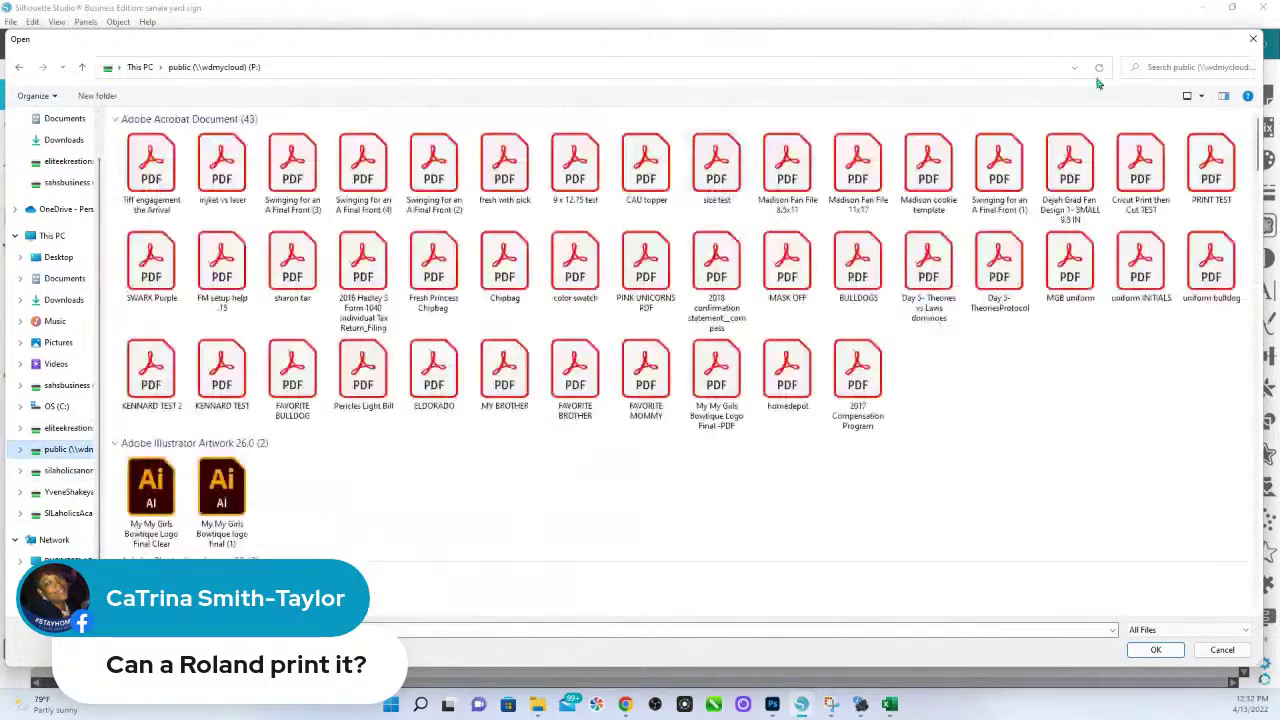
left_click(1172, 66)
left_click(1160, 86)
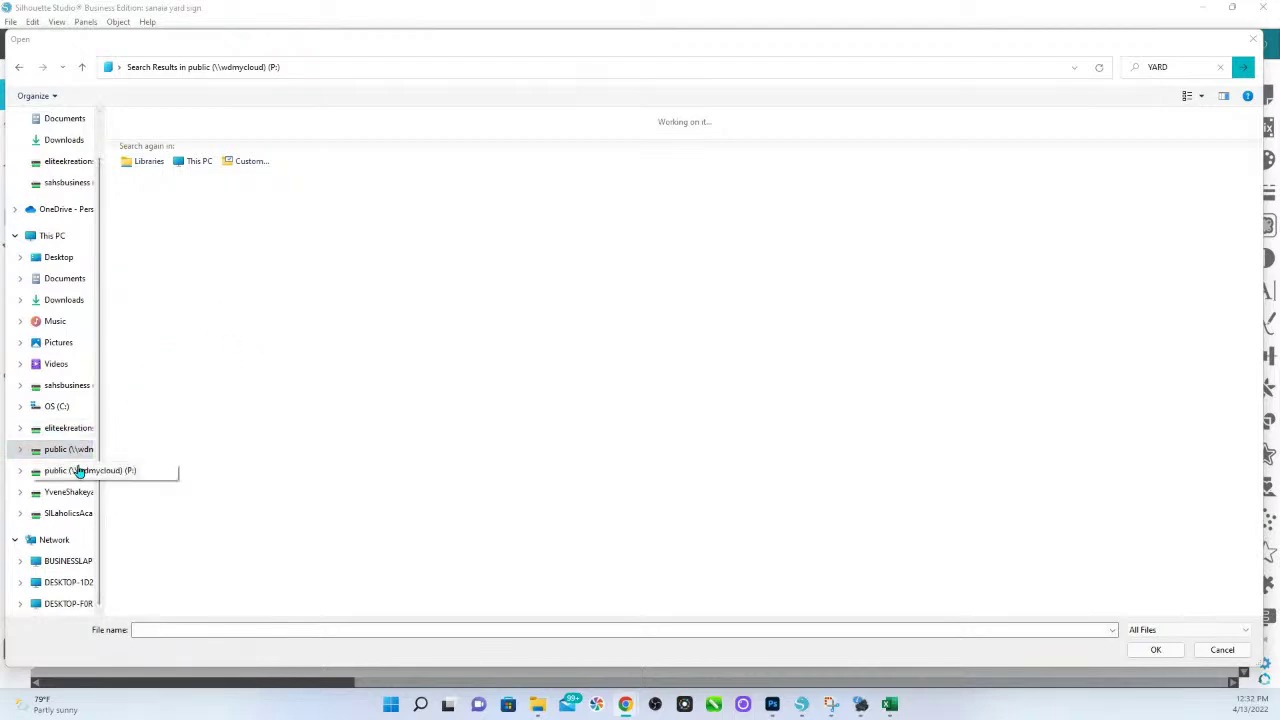
left_click(80, 385)
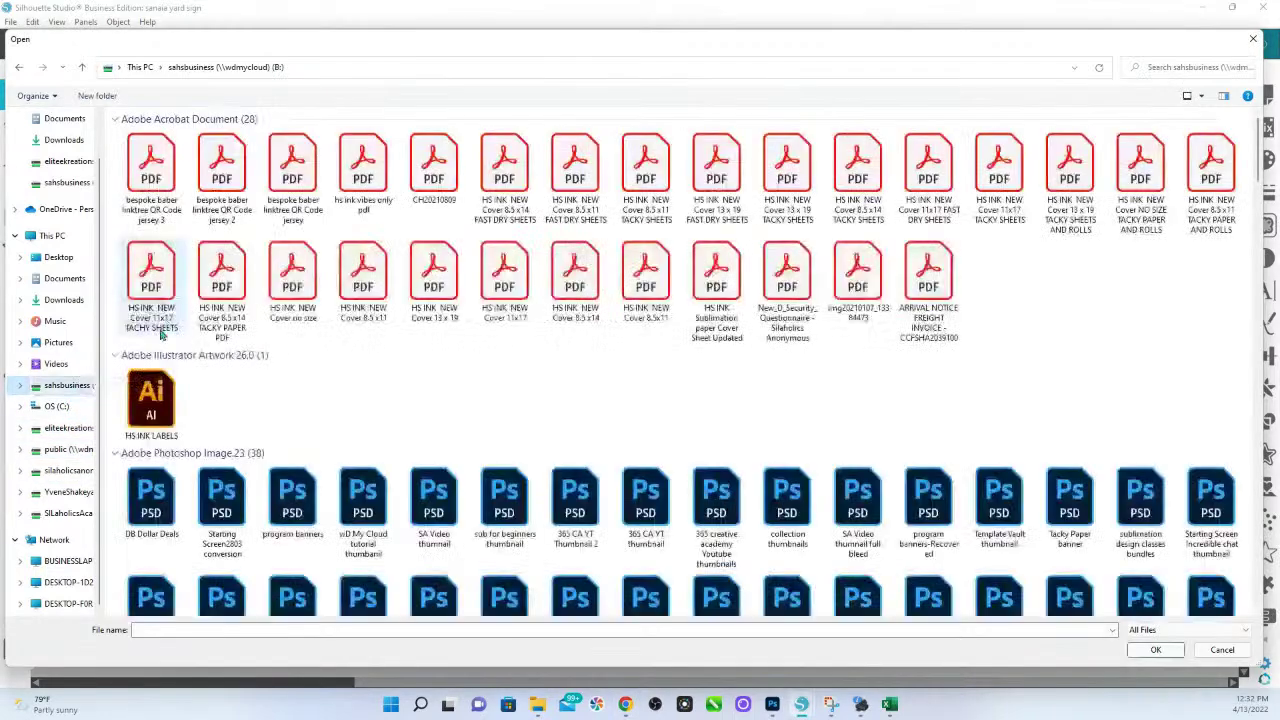
left_click(1183, 67)
type("YARD")
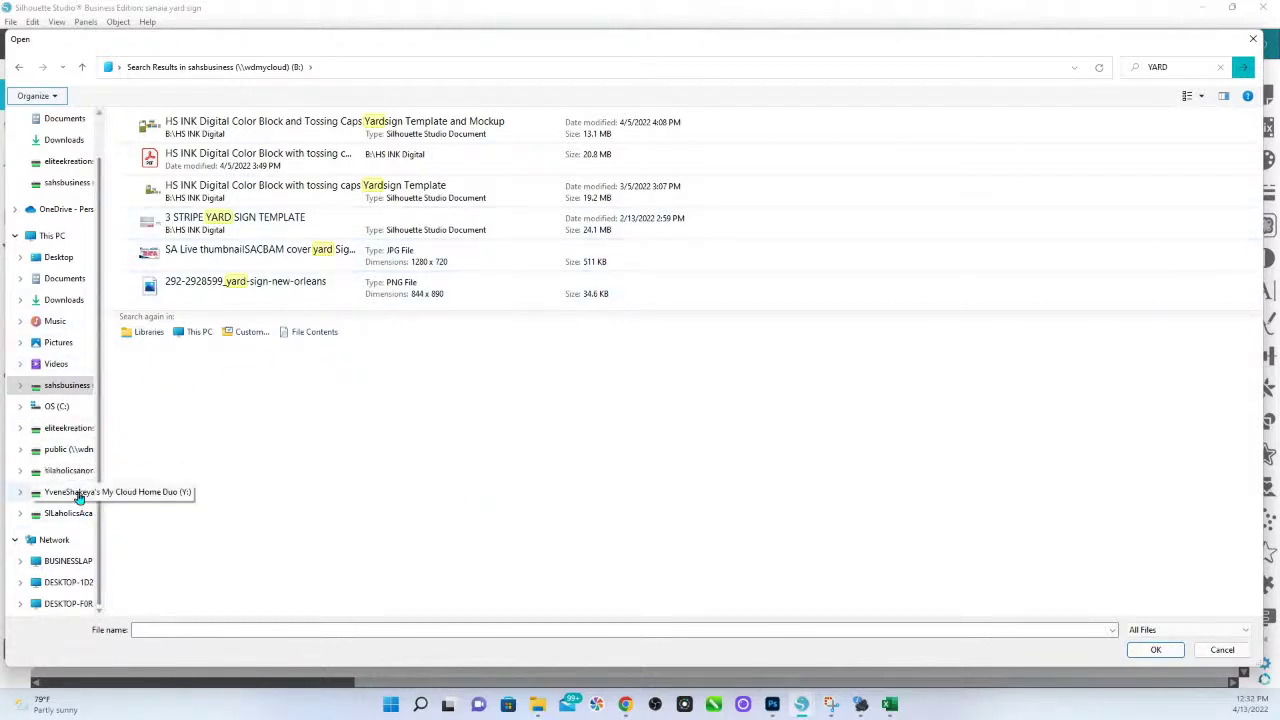
left_click(77, 471)
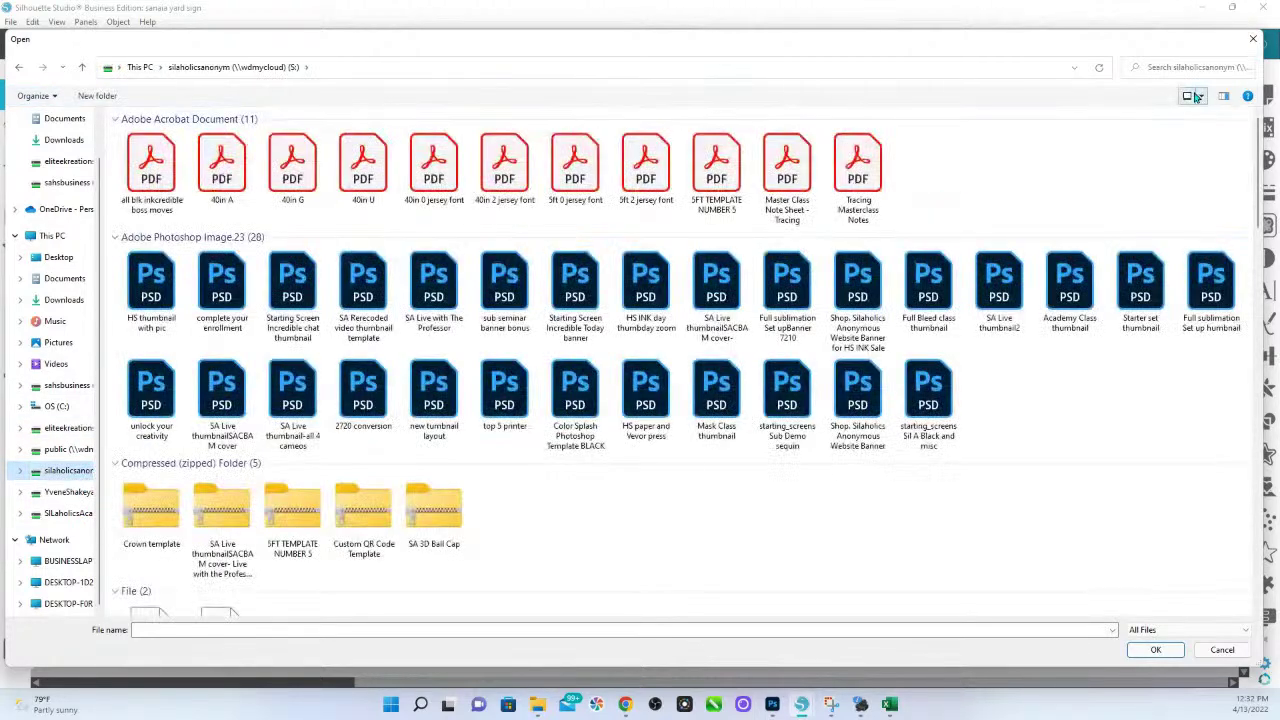
left_click(1200, 67)
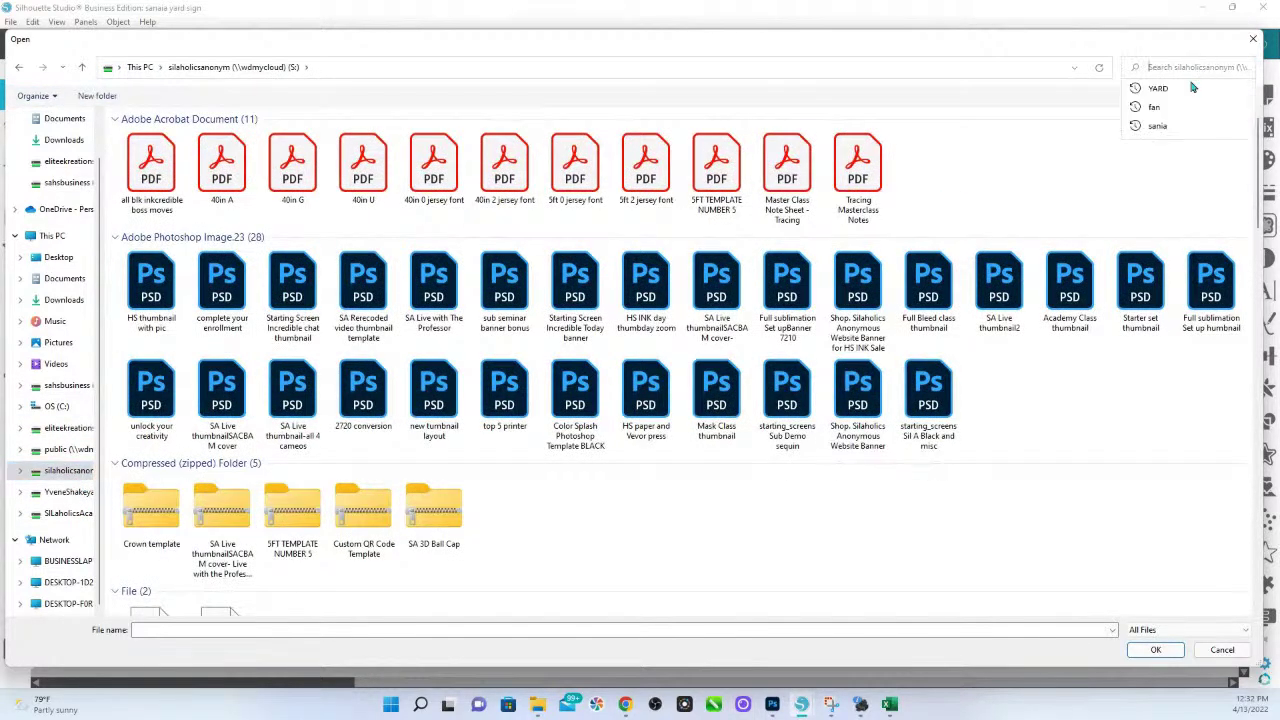
left_click(1160, 89)
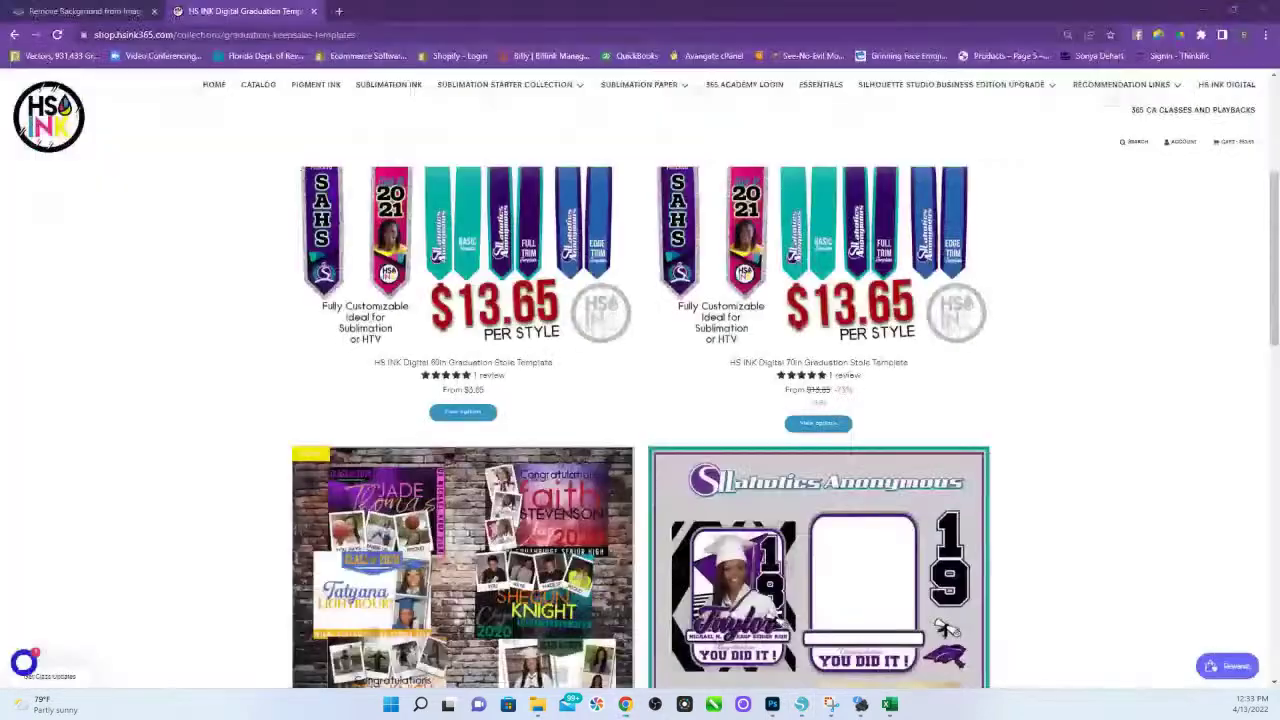
Show the $45.00 Premium Senior Yard Sign Template Bundle page and cancel the Open dialog.
left_click(512, 507)
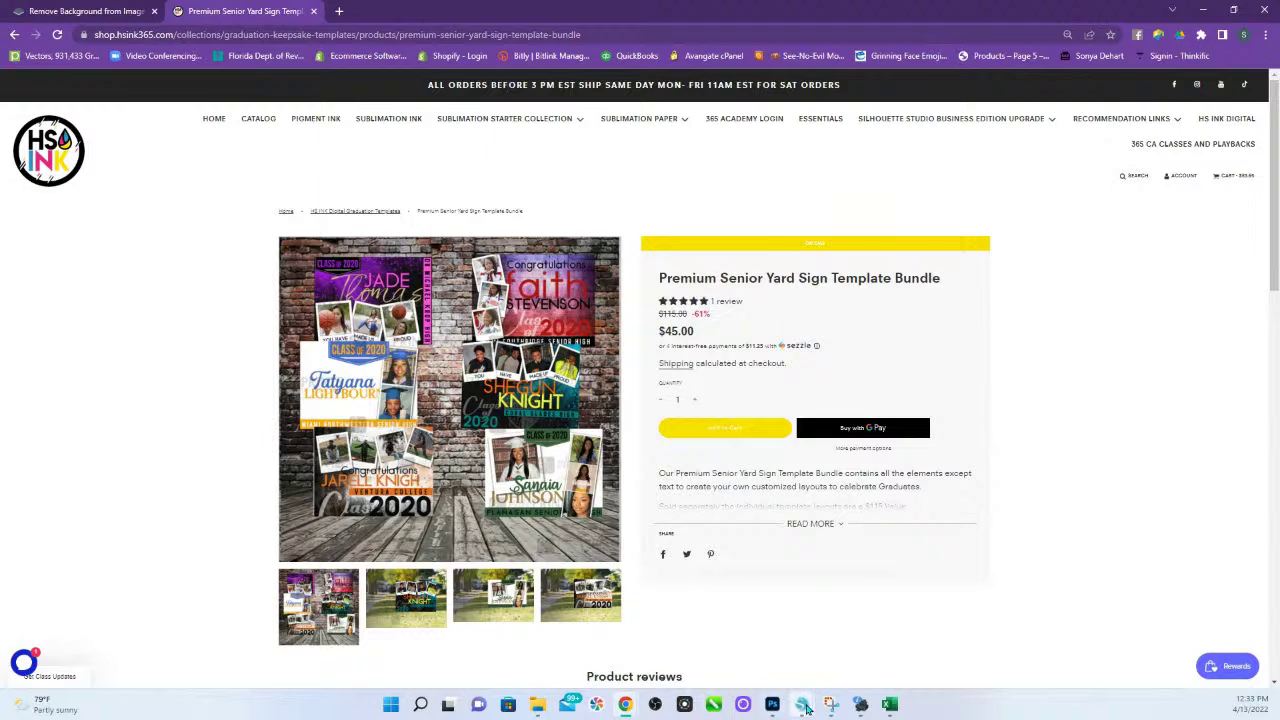
mouse_move(799, 702)
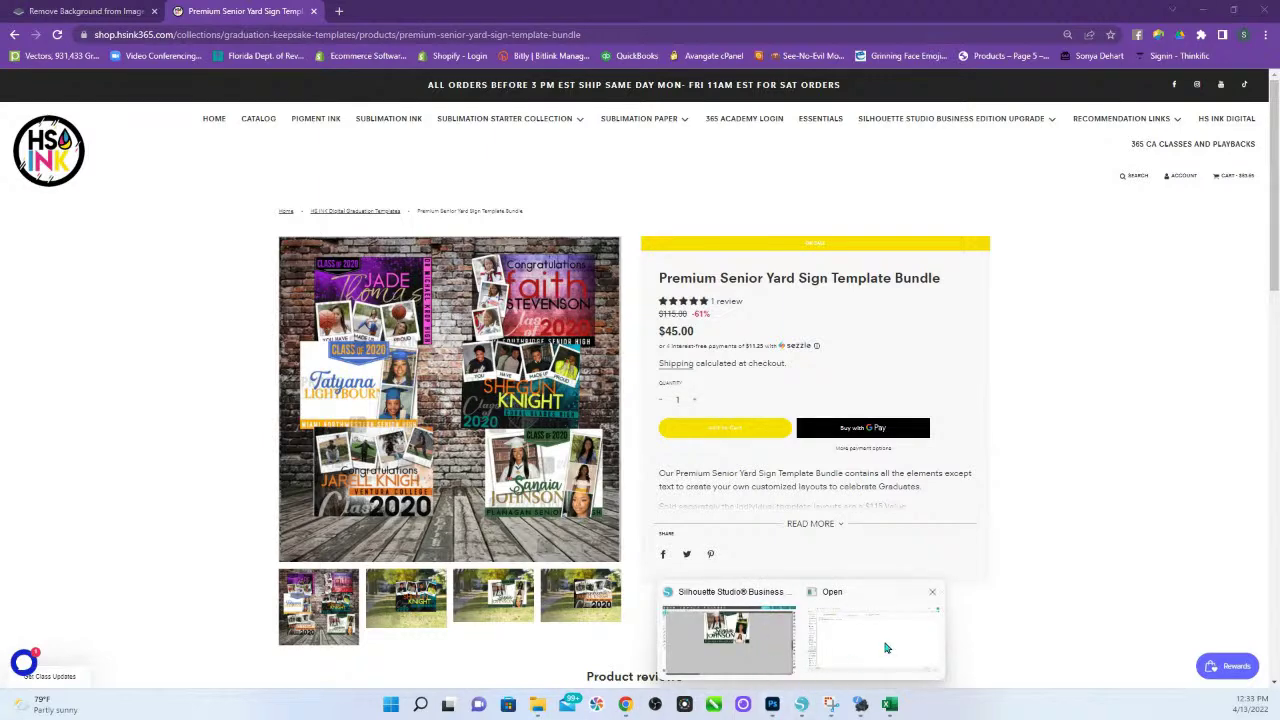
left_click(888, 648)
left_click(1222, 650)
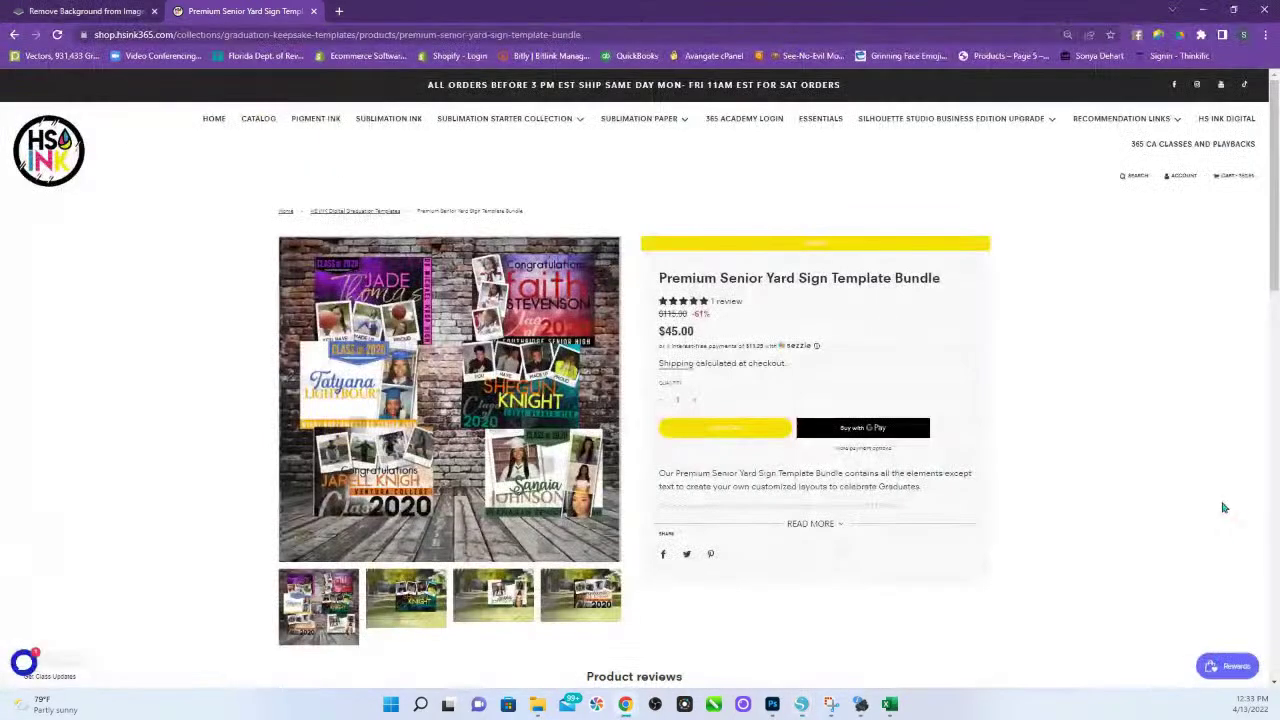
Compare the HS INK Digital Color Block and T Sands yard sign tabs, then return to Chrome.
left_click(801, 704)
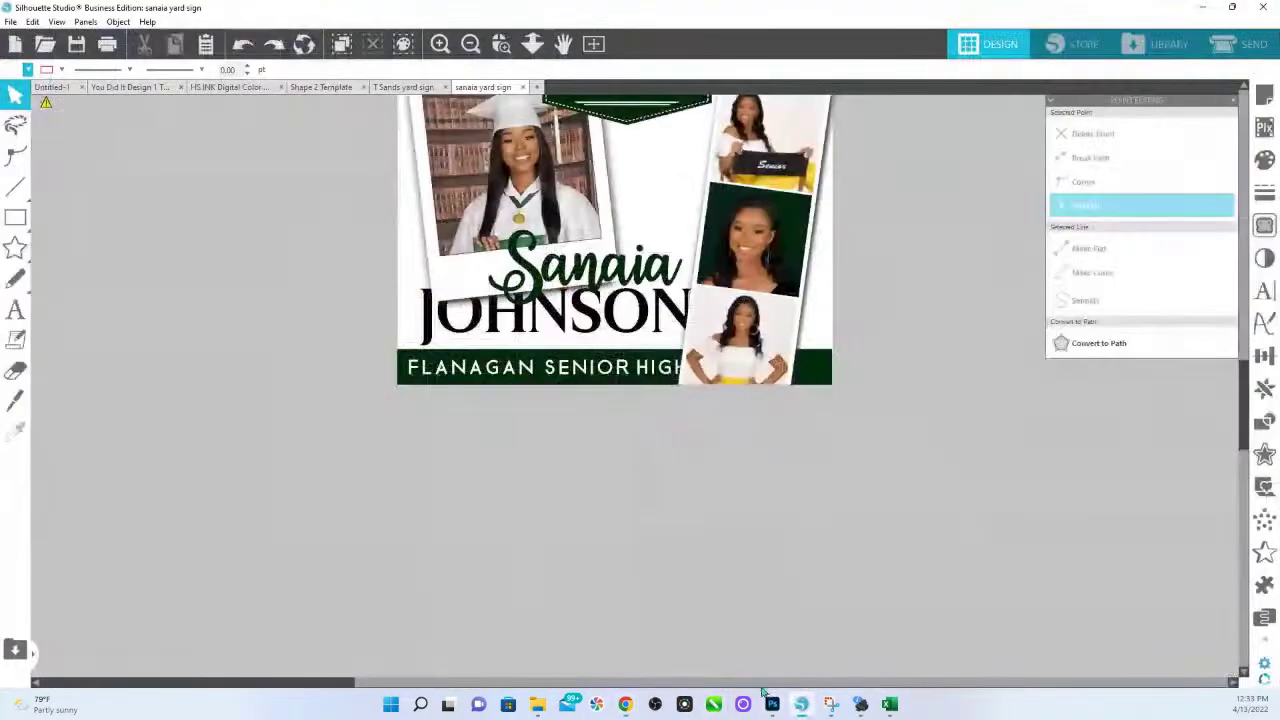
left_click(230, 87)
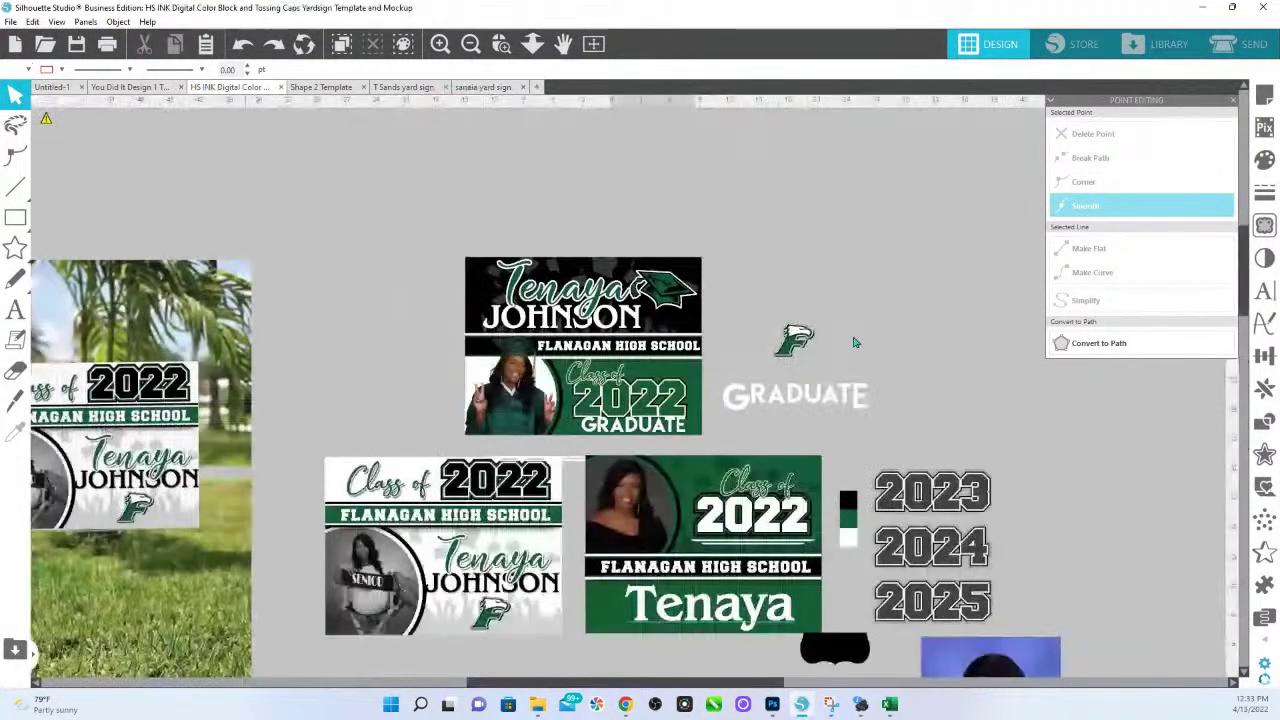
left_click(410, 88)
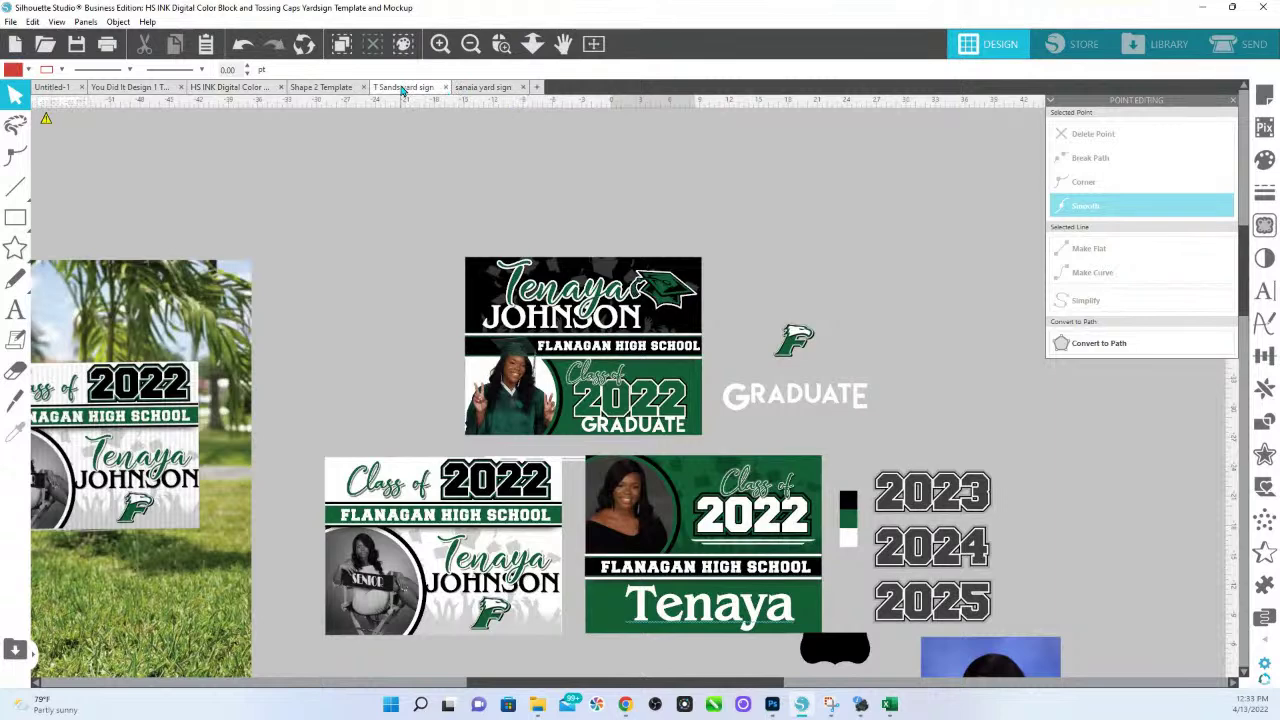
left_click(235, 88)
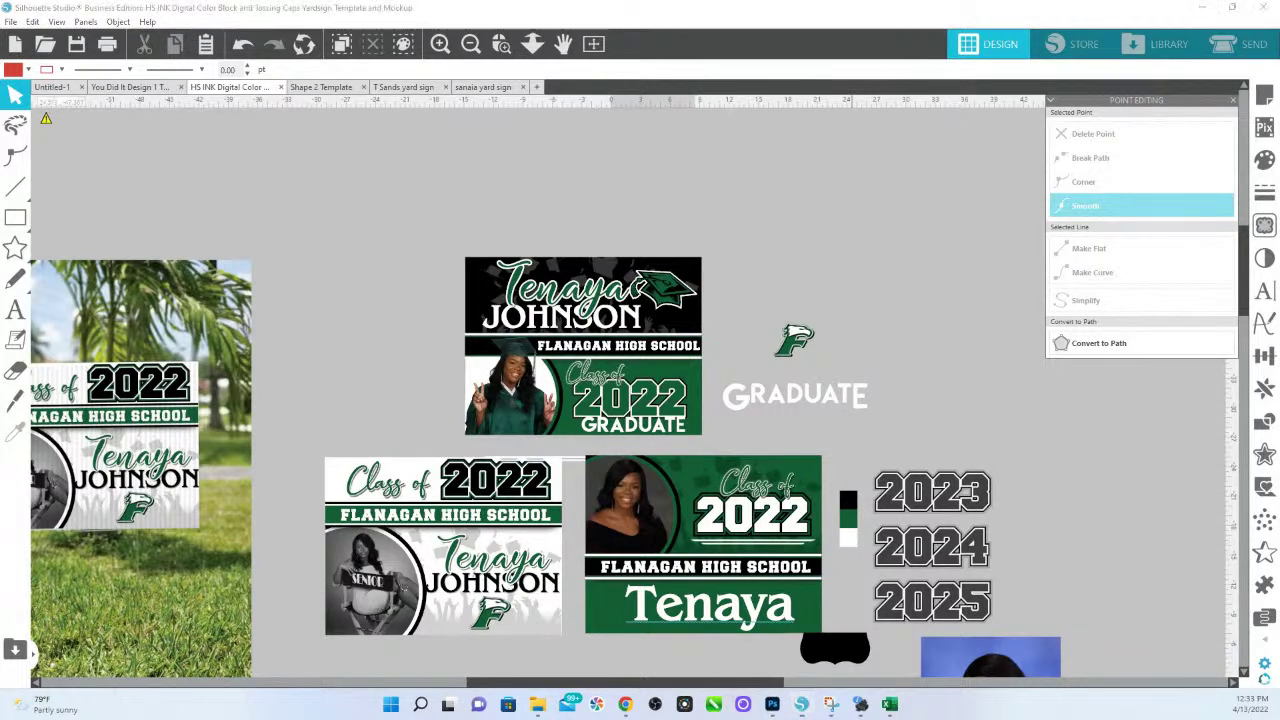
key("alt+Tab")
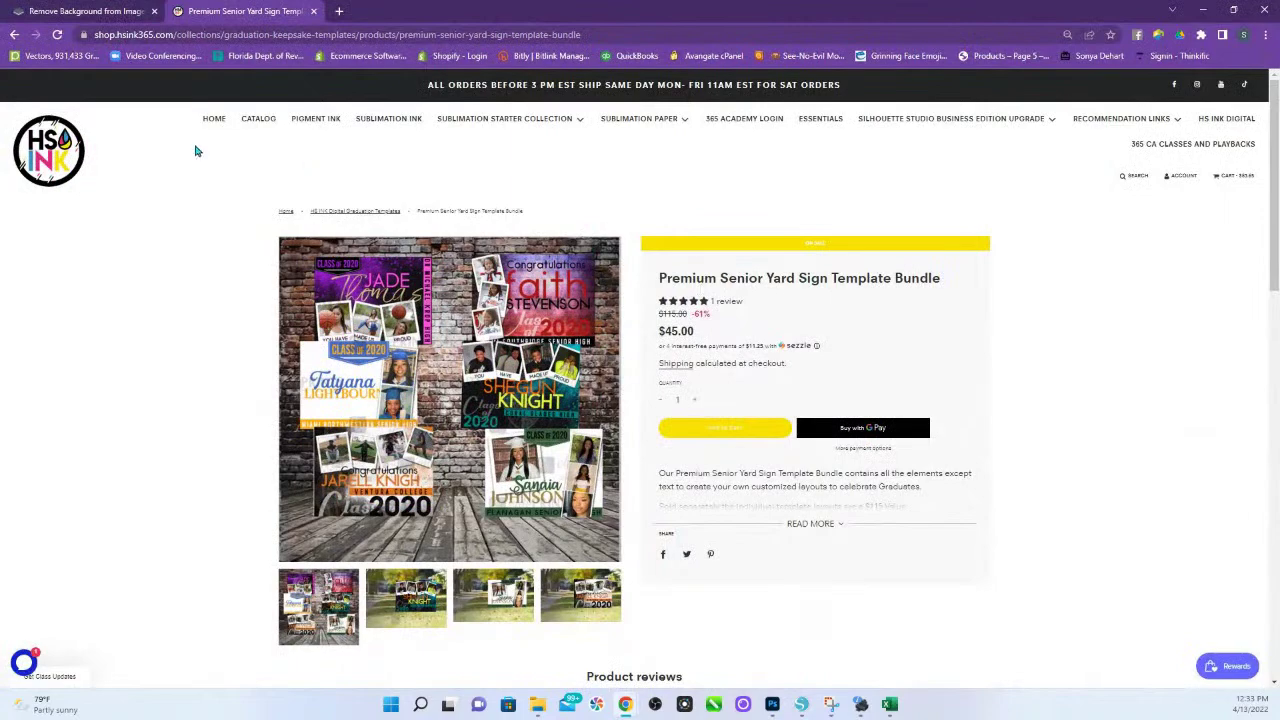
Go to the HS INK homepage and scroll down to Current Classes and Sessions.
left_click(65, 152)
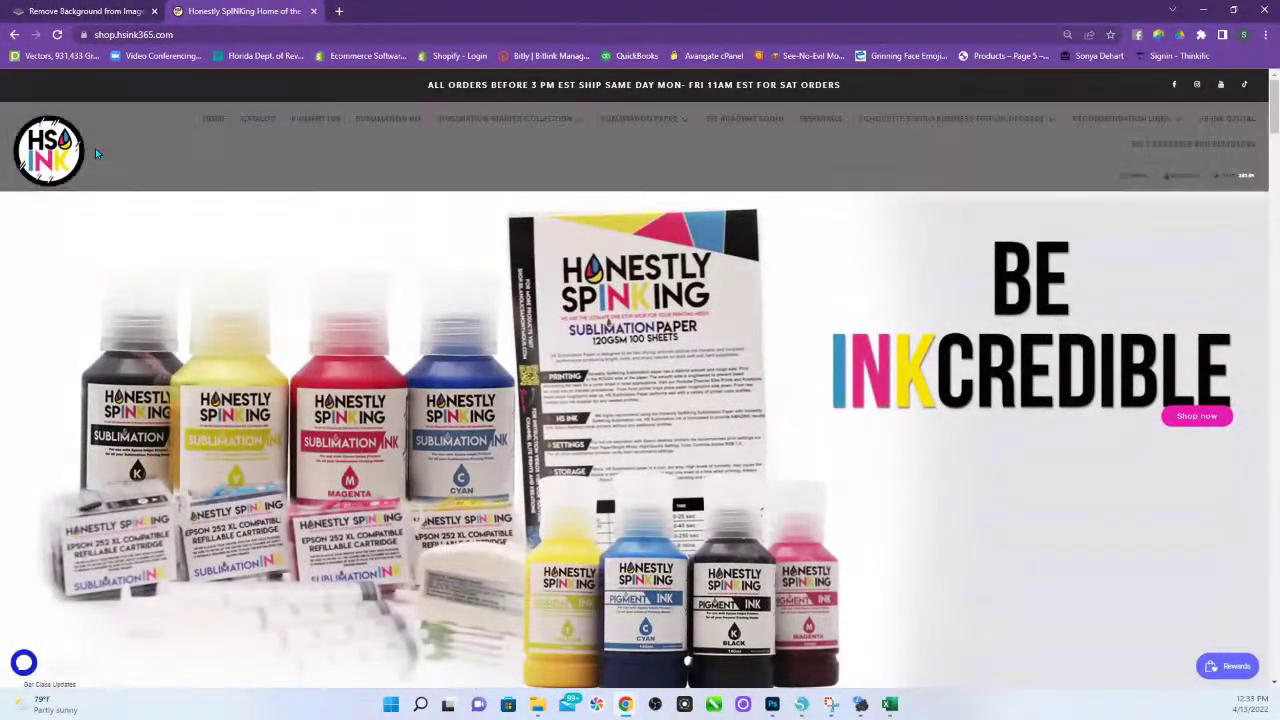
scroll(648, 548, "down", 2)
scroll(648, 548, "down", 6)
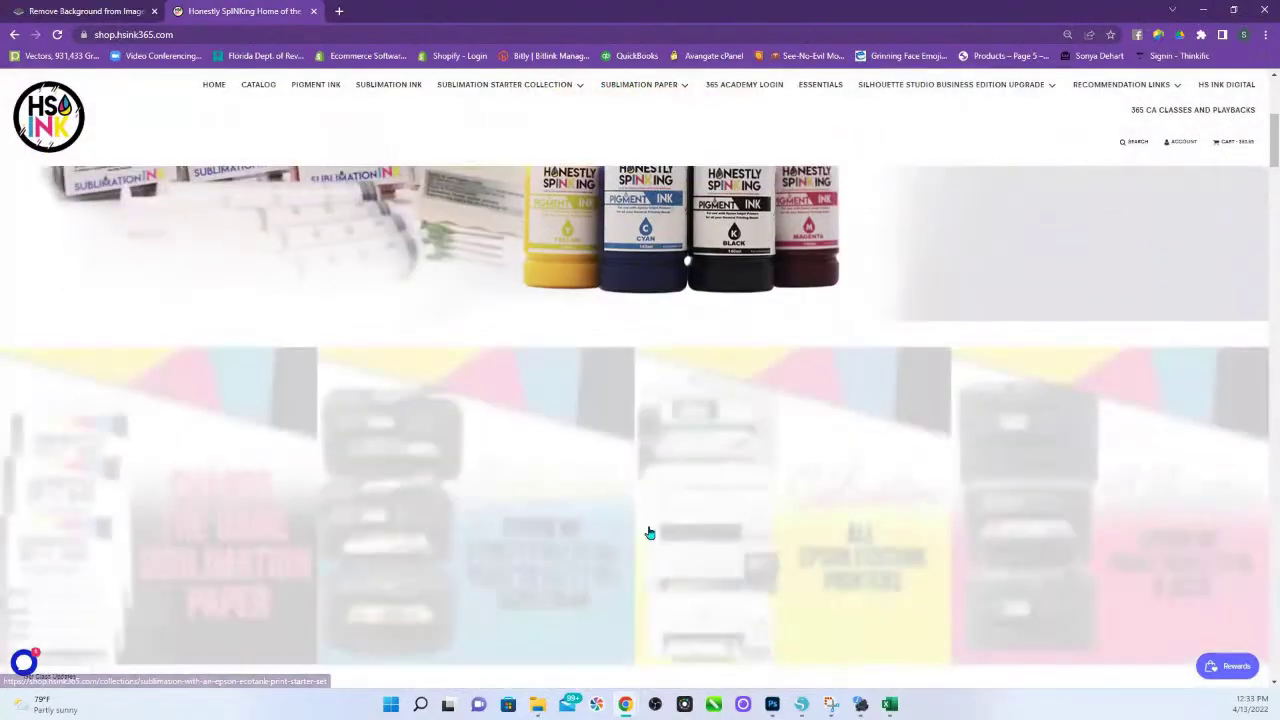